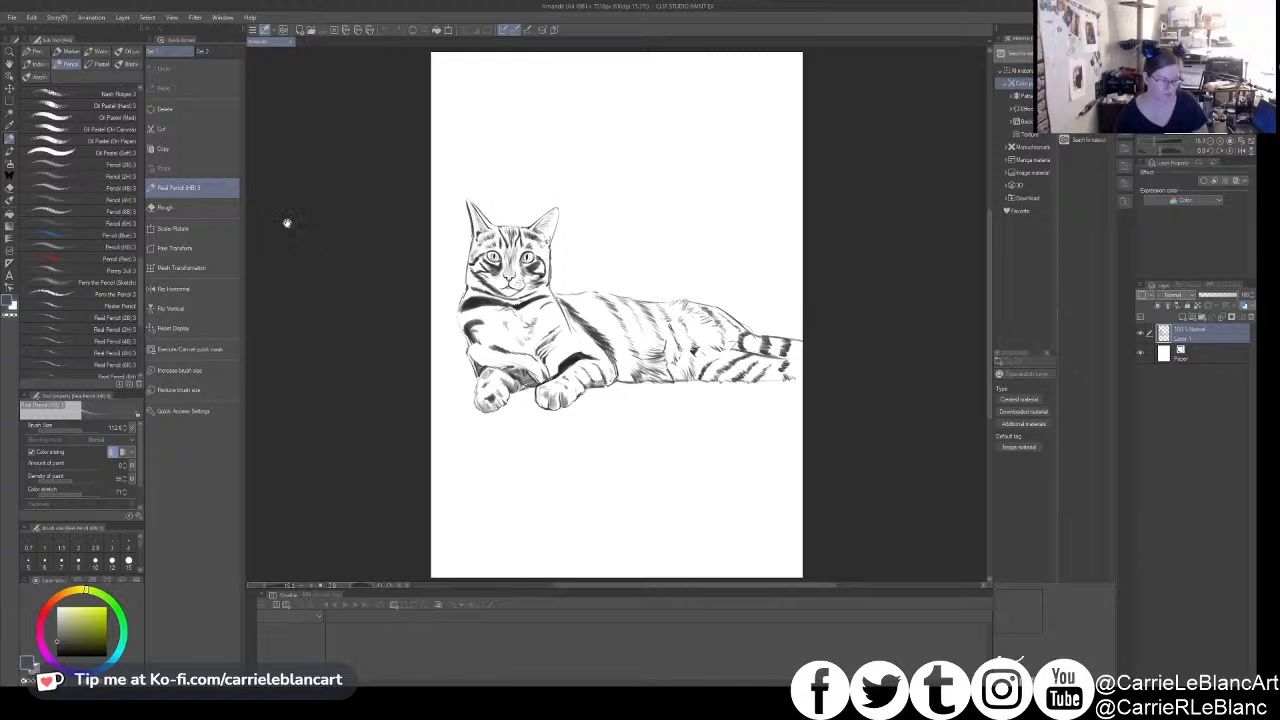
- Select the Paper layer and look through the fill and gradient tools for a suitable sub tool
{"action": "left_click", "coordinate": [1168, 354]}
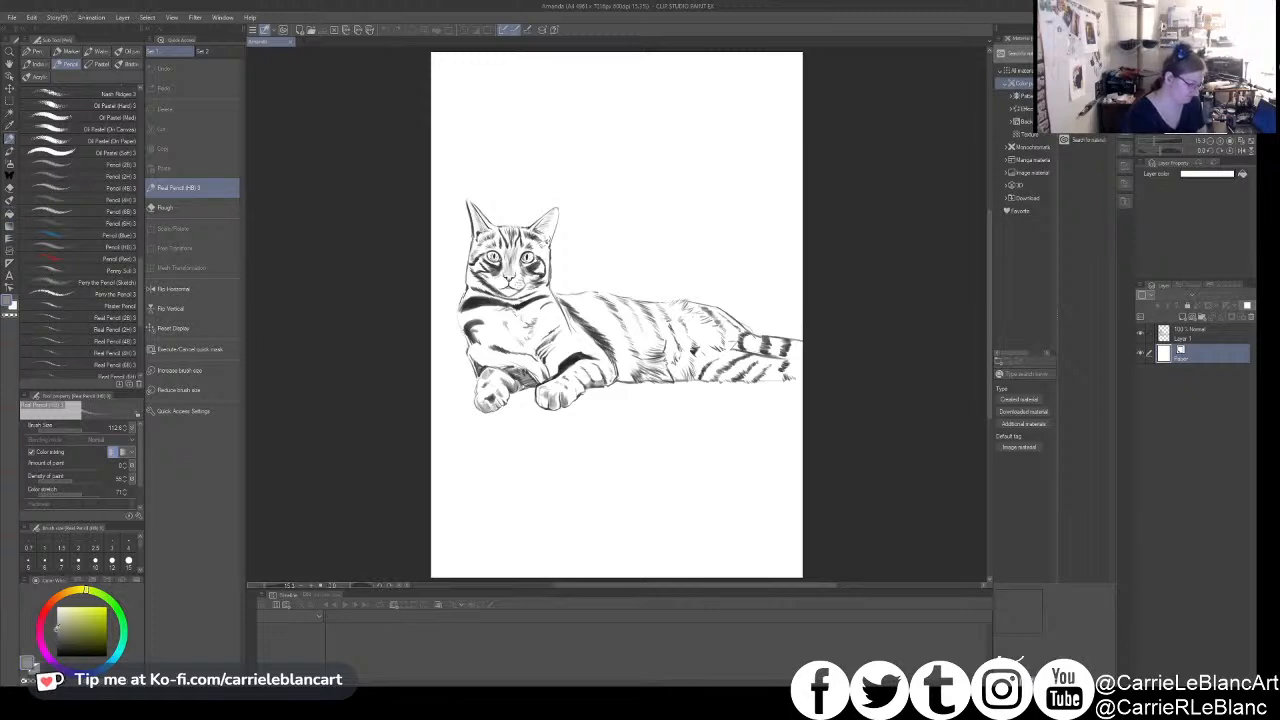
{"action": "left_click", "coordinate": [11, 225]}
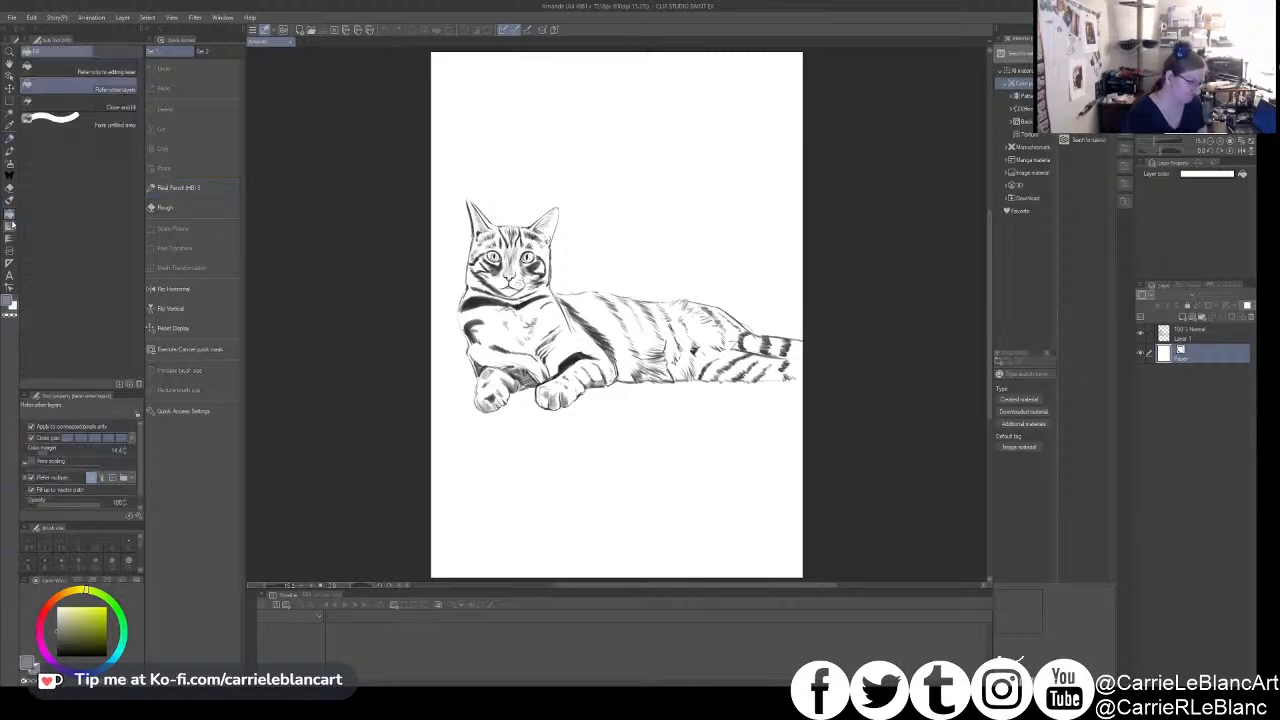
{"action": "left_click", "coordinate": [11, 228]}
{"action": "left_click", "coordinate": [10, 214]}
{"action": "left_click", "coordinate": [10, 202]}
{"action": "left_click", "coordinate": [11, 215]}
{"action": "left_click", "coordinate": [11, 225]}
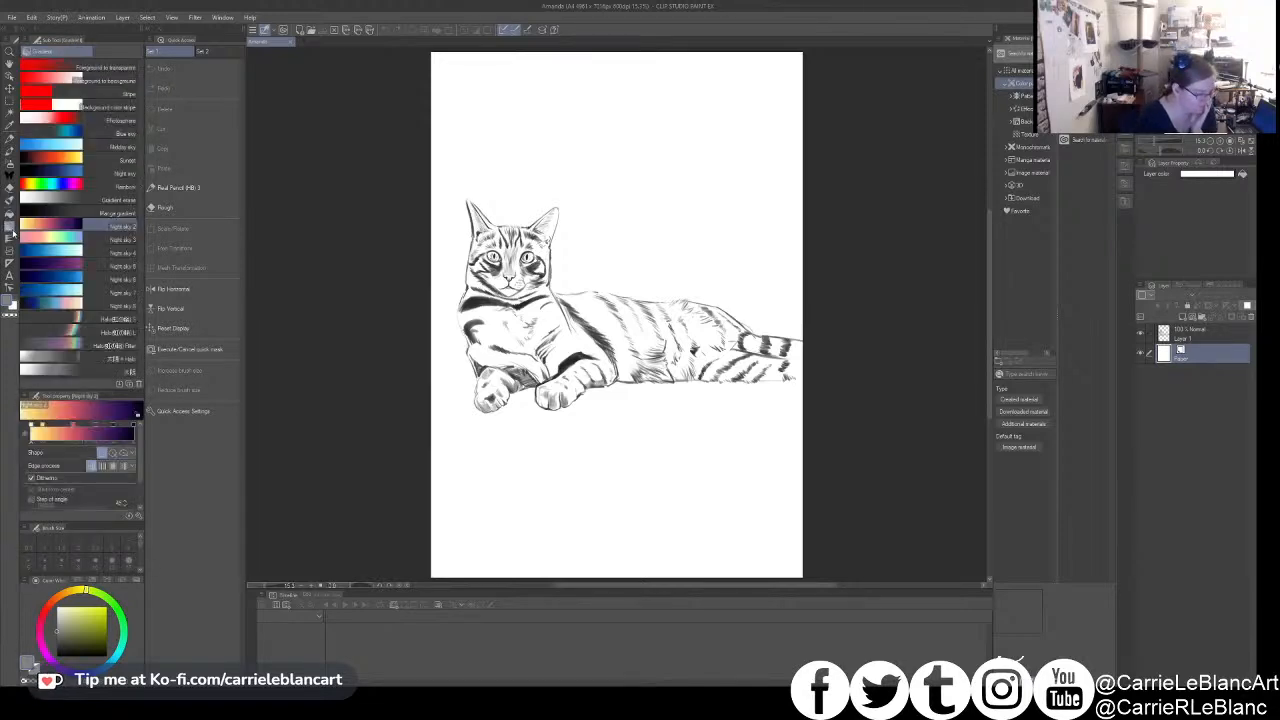
- Add the downloaded 隙間無く囲って塗るツール material as a sub tool and move it into the Fill group
{"action": "left_click", "coordinate": [1022, 197]}
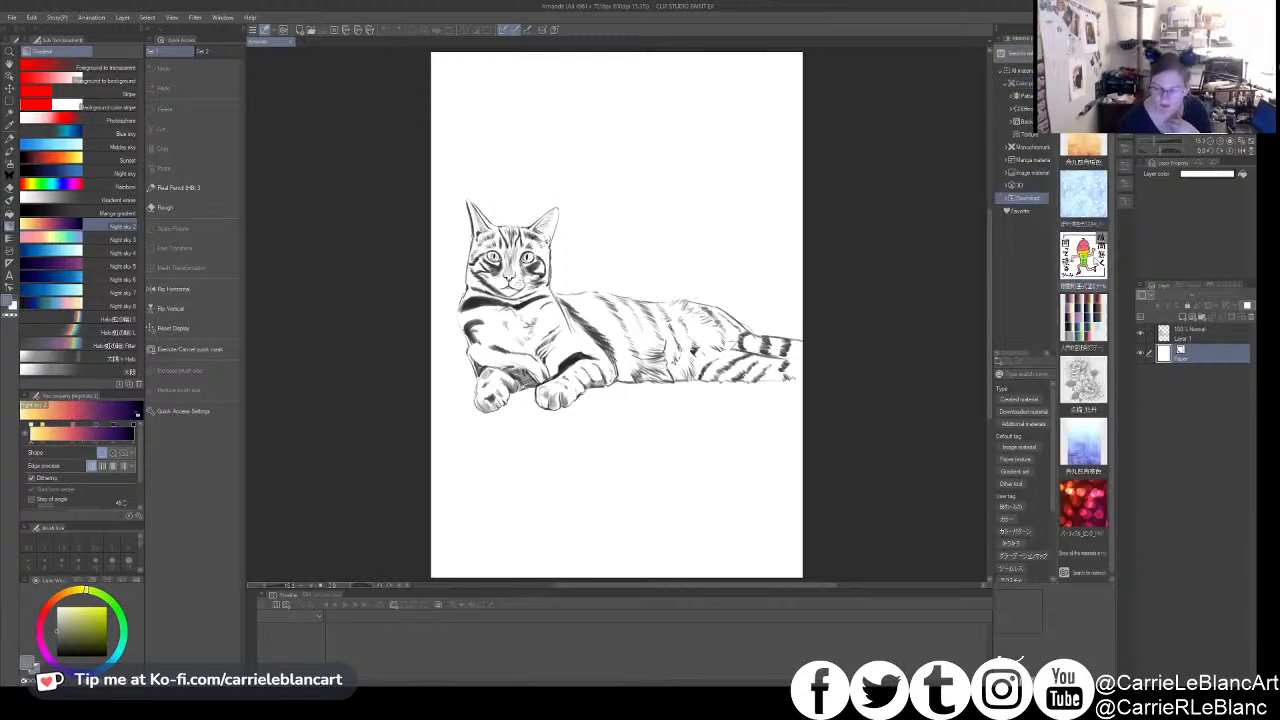
{"action": "left_click", "coordinate": [1083, 258]}
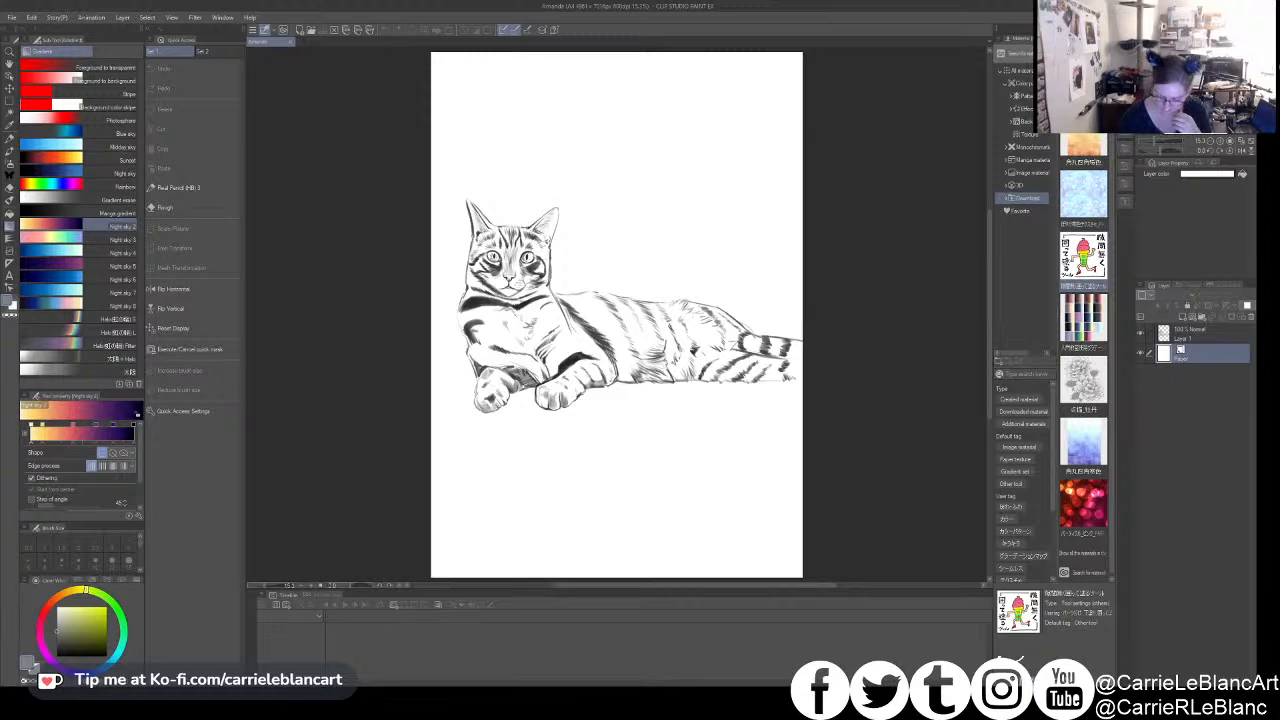
{"action": "left_click", "coordinate": [1003, 679]}
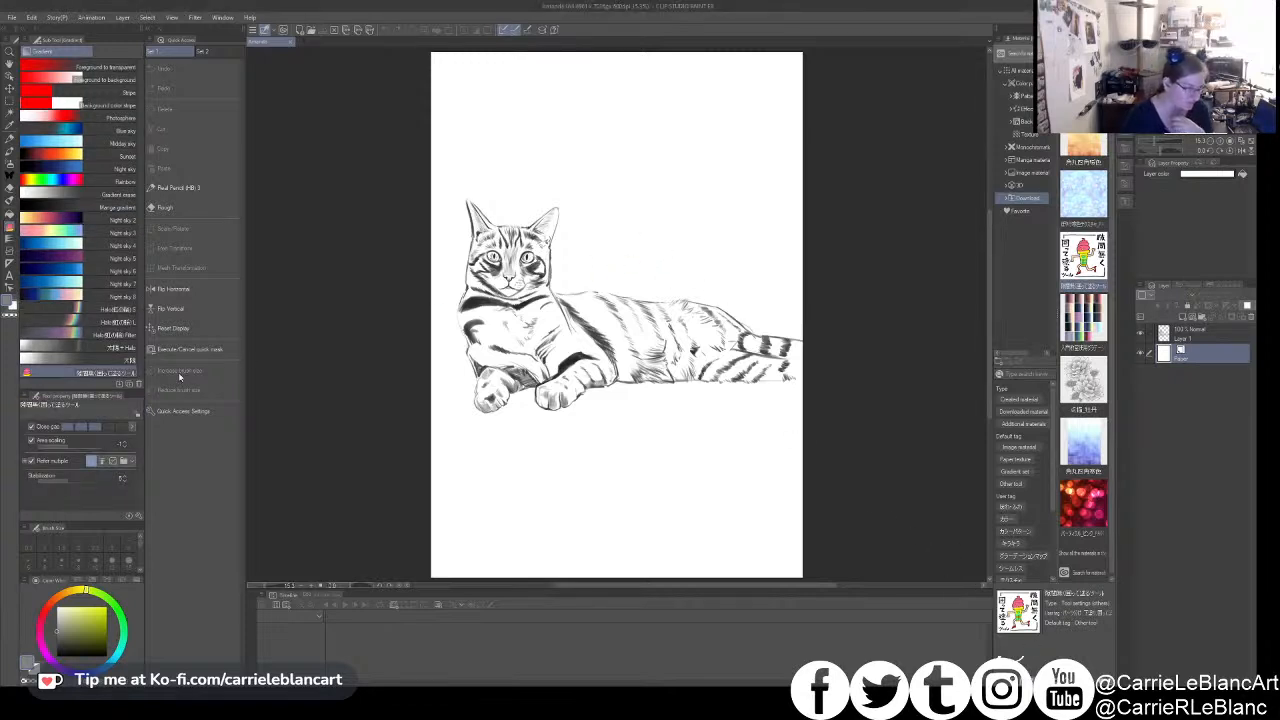
{"action": "left_click", "coordinate": [10, 217]}
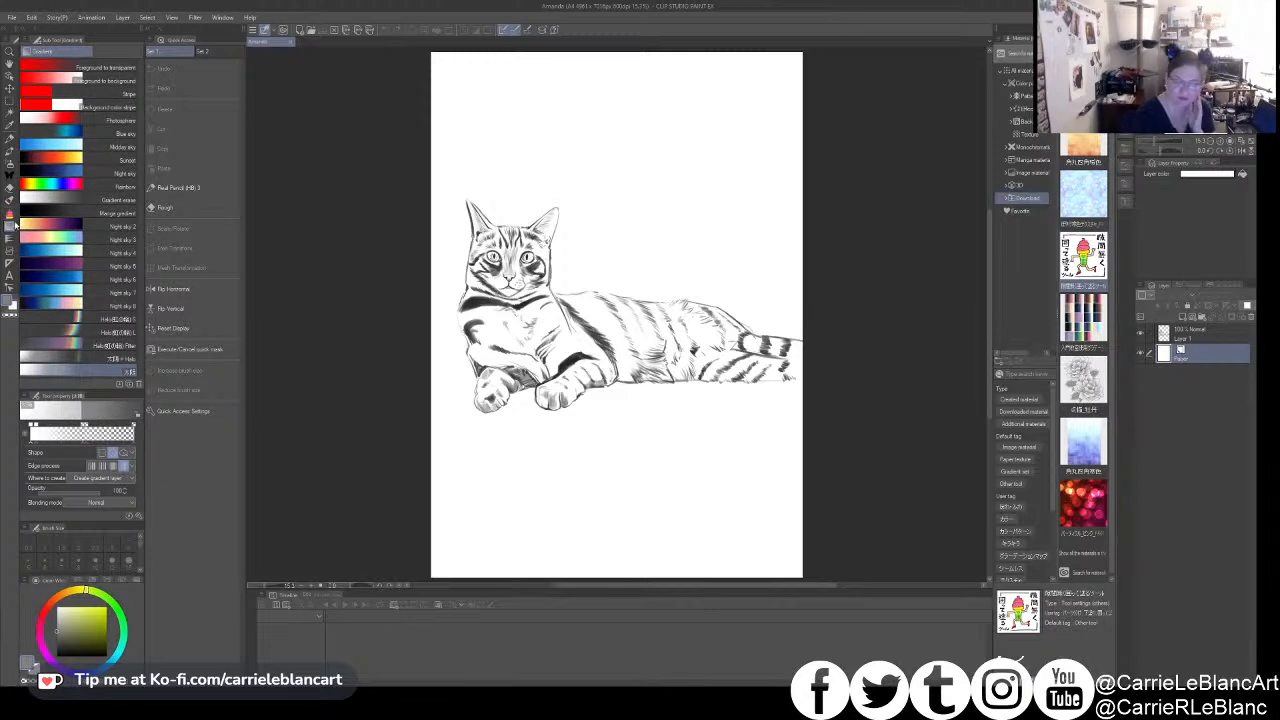
{"action": "left_click", "coordinate": [10, 213]}
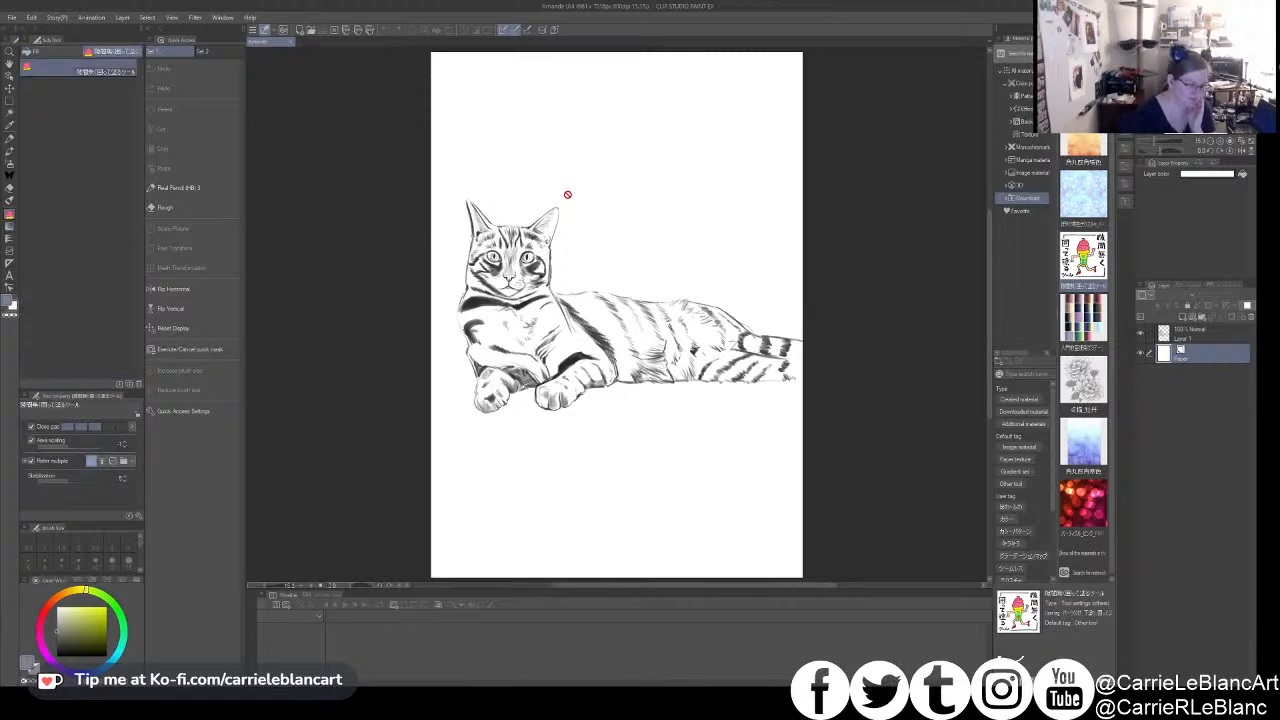
{"action": "left_click_drag", "start_coordinate": [111, 74], "coordinate": [66, 58]}
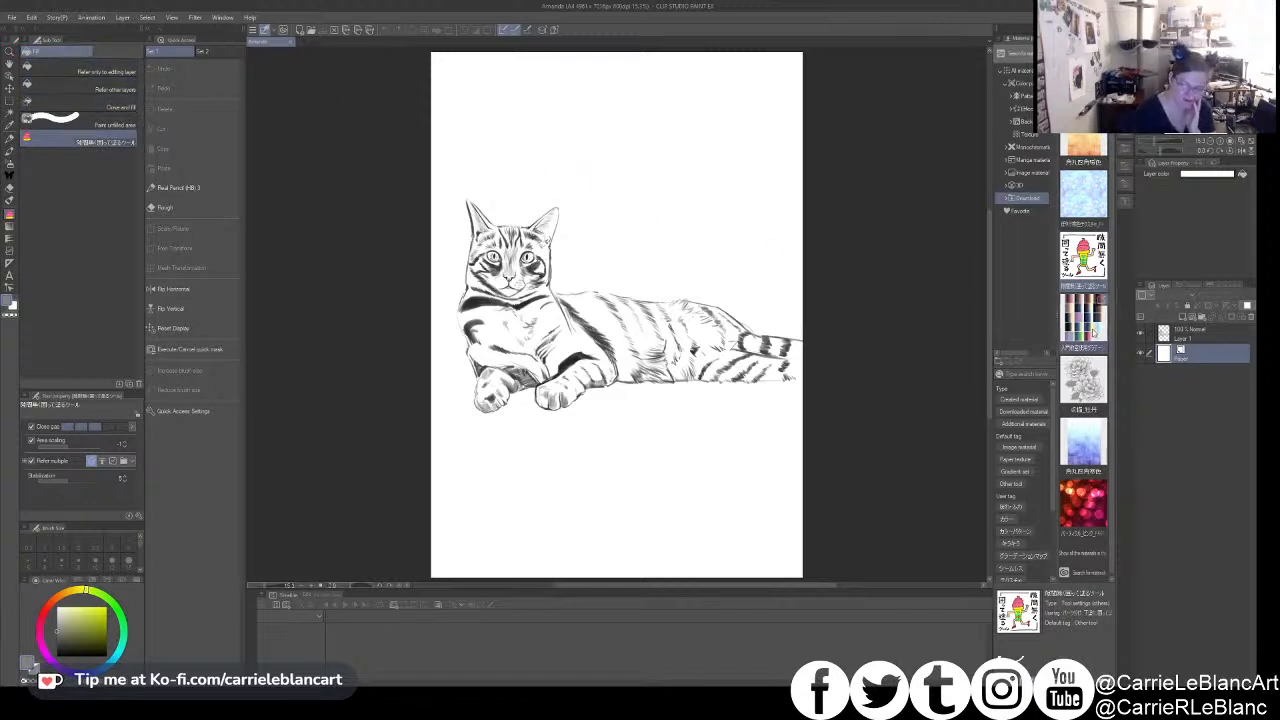
- Add a new layer directly above the Paper layer and try lasso-filling the cat line art in gray
{"action": "left_click", "coordinate": [1179, 318]}
{"action": "mouse_move", "coordinate": [527, 155]}
{"action": "left_mouse_down"}
{"action": "mouse_move", "coordinate": [472, 165]}
{"action": "mouse_move", "coordinate": [618, 471]}
{"action": "mouse_move", "coordinate": [705, 148]}
{"action": "mouse_move", "coordinate": [576, 134]}
{"action": "left_mouse_up"}
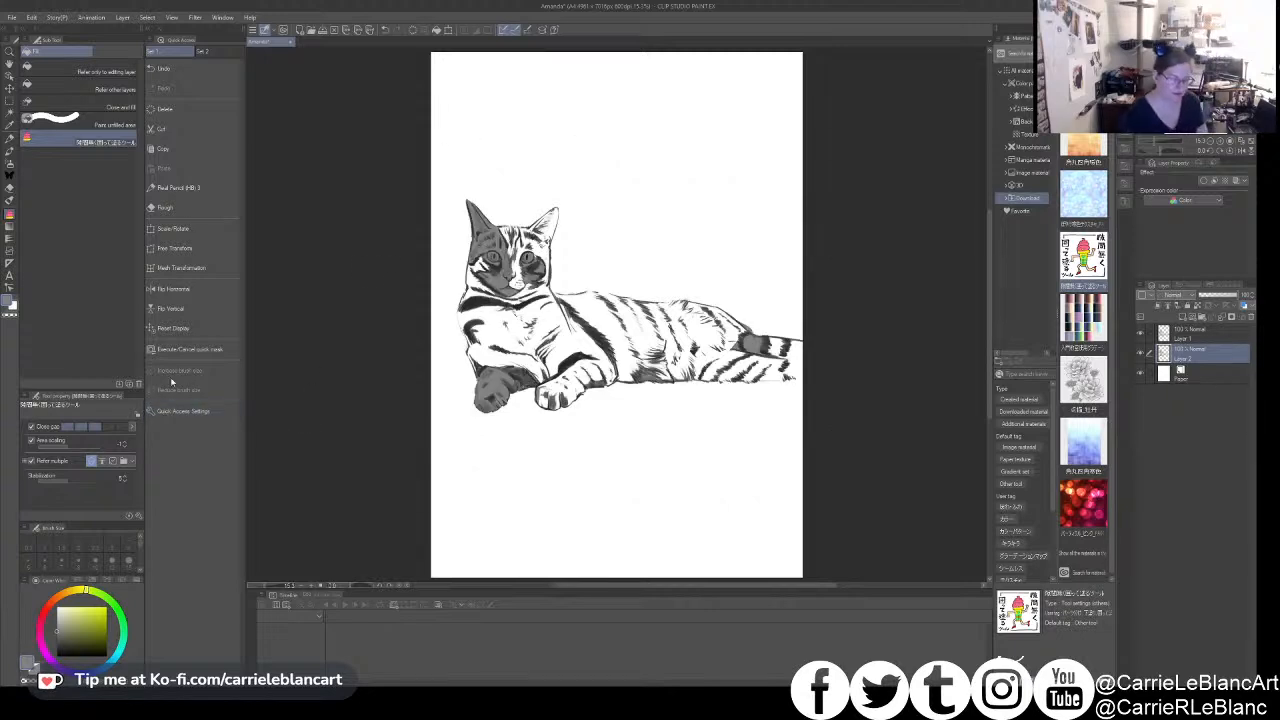
{"action": "key", "text": "ctrl+z"}
- Close outline gaps along the cat's belly and upper back with Real Pencil (HB), and lasso-fill the enclosed areas in gray
{"action": "left_click", "coordinate": [178, 187]}
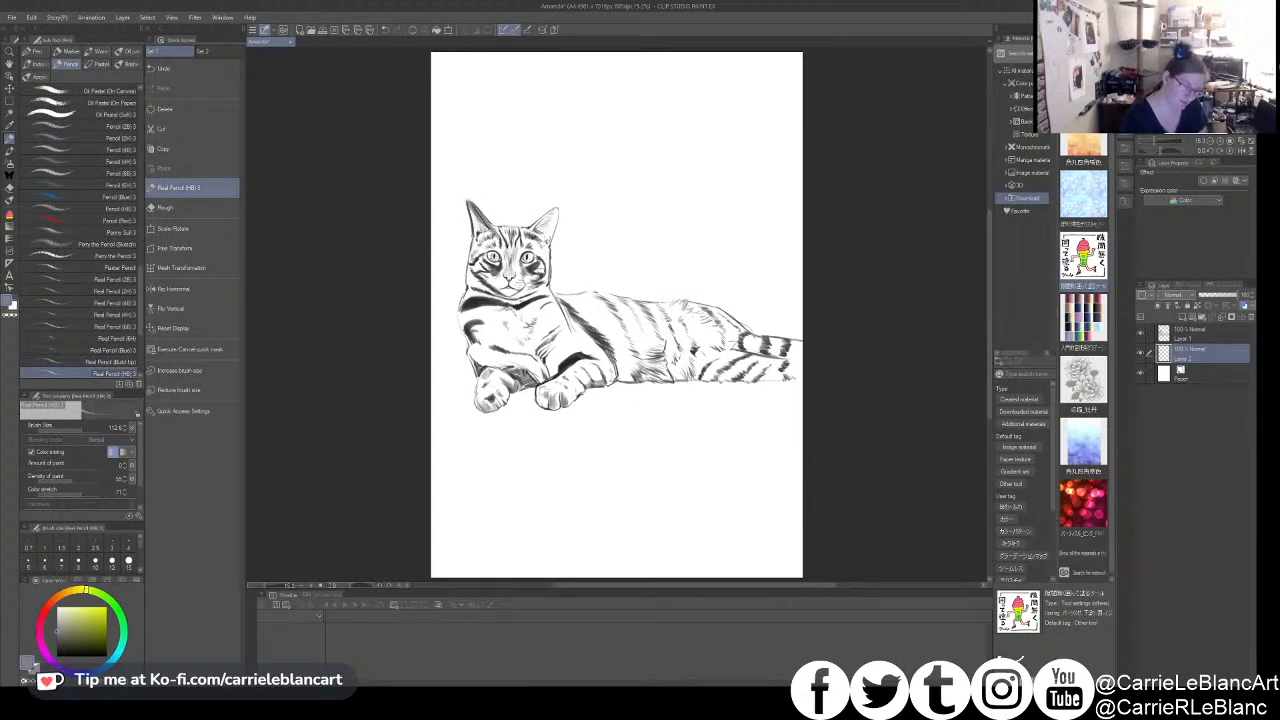
{"action": "mouse_move", "coordinate": [760, 379]}
{"action": "left_mouse_down"}
{"action": "mouse_move", "coordinate": [810, 373]}
{"action": "mouse_move", "coordinate": [605, 386]}
{"action": "left_mouse_up"}
{"action": "key", "text": "ctrl+z"}
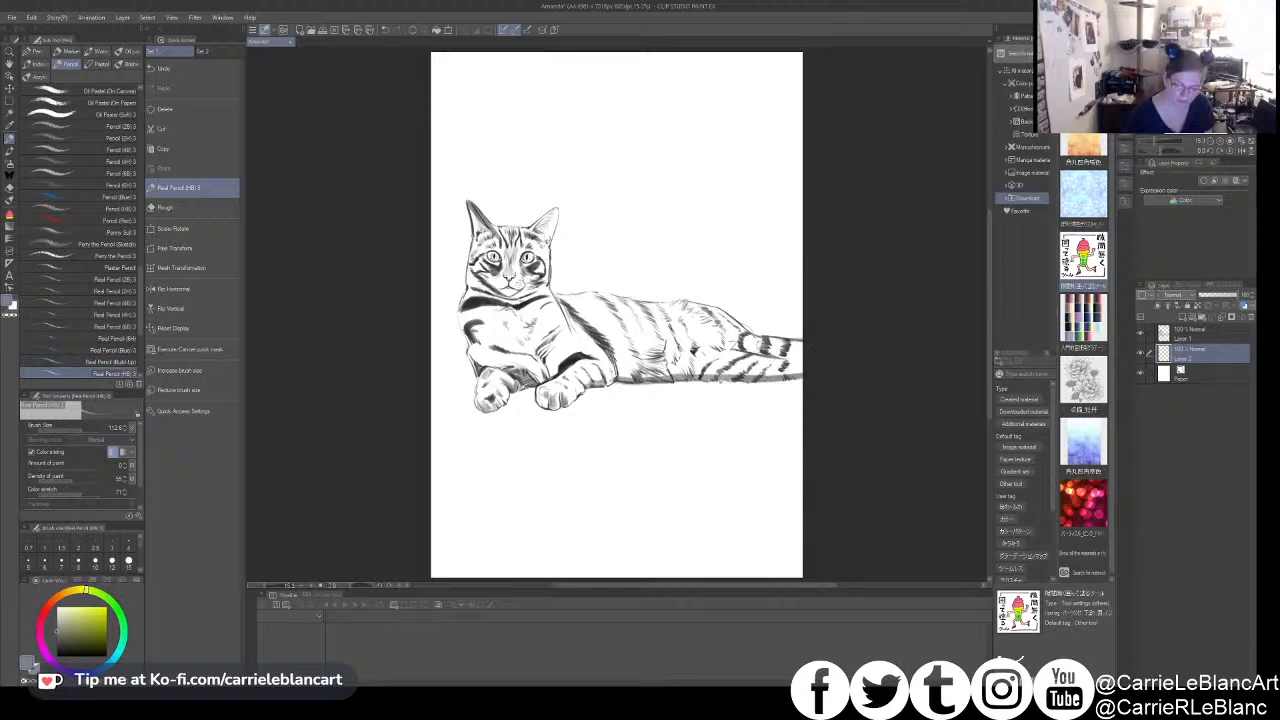
{"action": "mouse_move", "coordinate": [583, 296]}
{"action": "left_mouse_down"}
{"action": "mouse_move", "coordinate": [623, 301]}
{"action": "mouse_move", "coordinate": [556, 295]}
{"action": "left_mouse_up"}
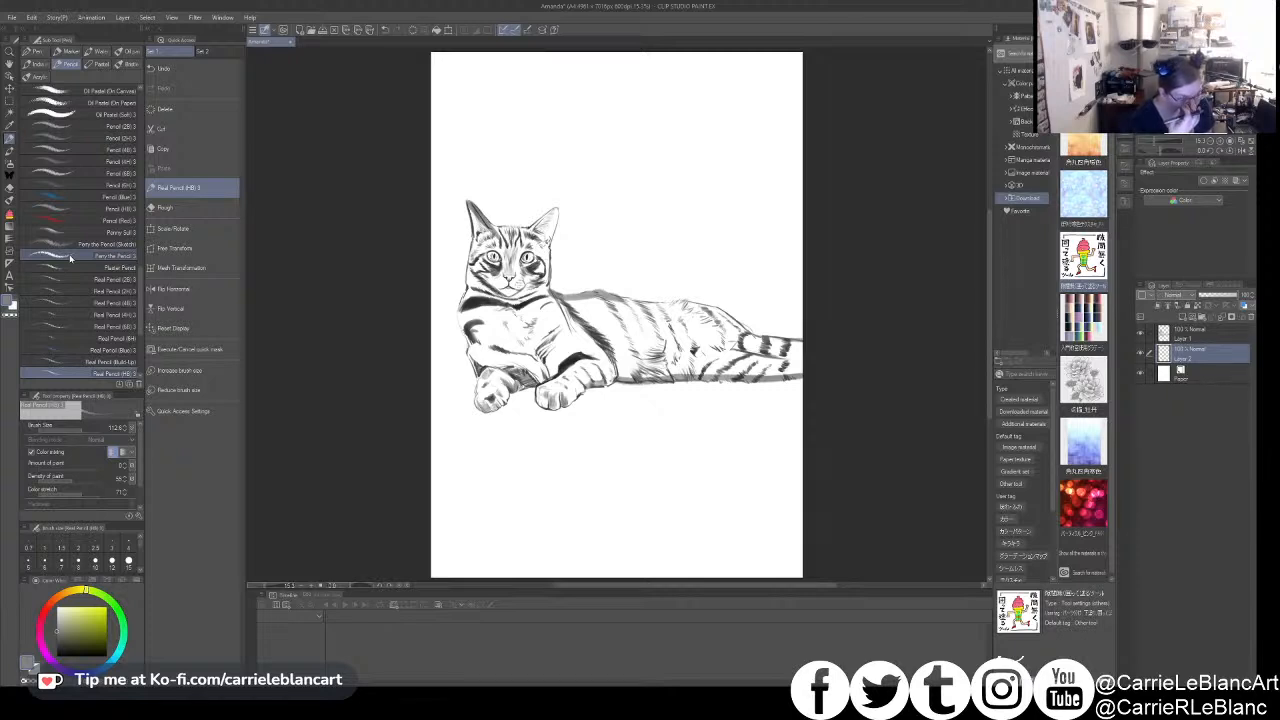
{"action": "left_click", "coordinate": [9, 213]}
{"action": "mouse_move", "coordinate": [530, 176]}
{"action": "left_mouse_down"}
{"action": "mouse_move", "coordinate": [472, 172]}
{"action": "mouse_move", "coordinate": [757, 434]}
{"action": "mouse_move", "coordinate": [658, 170]}
{"action": "mouse_move", "coordinate": [530, 172]}
{"action": "left_mouse_up"}
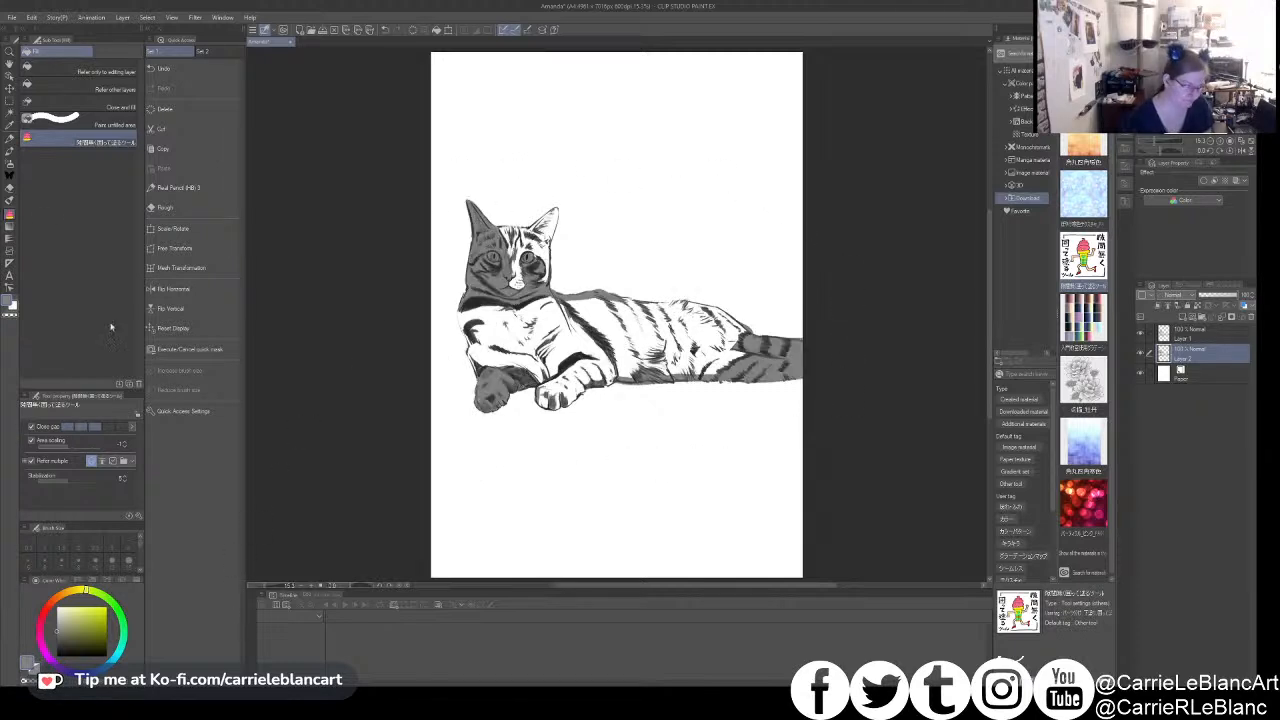
- Close the outline gaps around the cat's face and ear in pencil, and lasso-fill around the whole cat in gray
{"action": "left_click", "coordinate": [9, 139]}
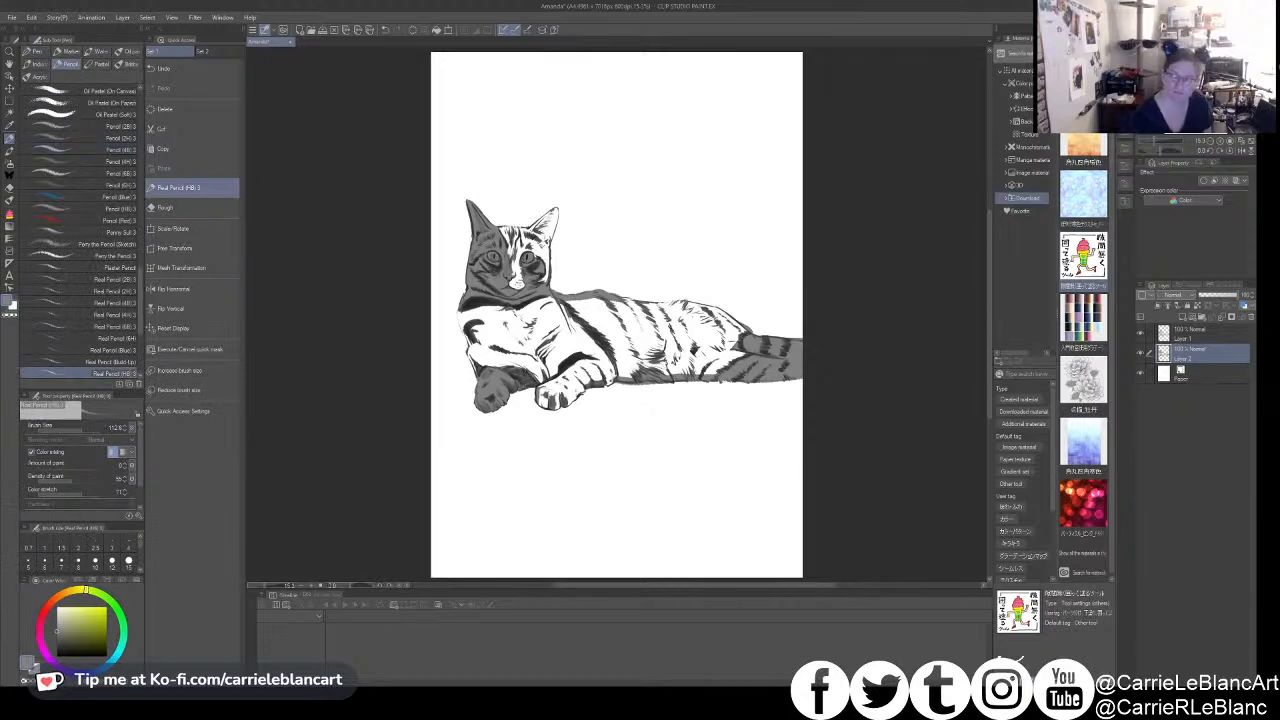
{"action": "left_click_drag", "start_coordinate": [569, 266], "coordinate": [621, 237]}
{"action": "mouse_move", "coordinate": [536, 214]}
{"action": "left_mouse_down"}
{"action": "mouse_move", "coordinate": [604, 205]}
{"action": "mouse_move", "coordinate": [588, 216]}
{"action": "mouse_move", "coordinate": [617, 192]}
{"action": "mouse_move", "coordinate": [600, 285]}
{"action": "mouse_move", "coordinate": [590, 240]}
{"action": "mouse_move", "coordinate": [565, 295]}
{"action": "mouse_move", "coordinate": [565, 263]}
{"action": "mouse_move", "coordinate": [592, 289]}
{"action": "mouse_move", "coordinate": [544, 241]}
{"action": "mouse_move", "coordinate": [578, 223]}
{"action": "left_mouse_up"}
{"action": "key", "text": "ctrl+z"}
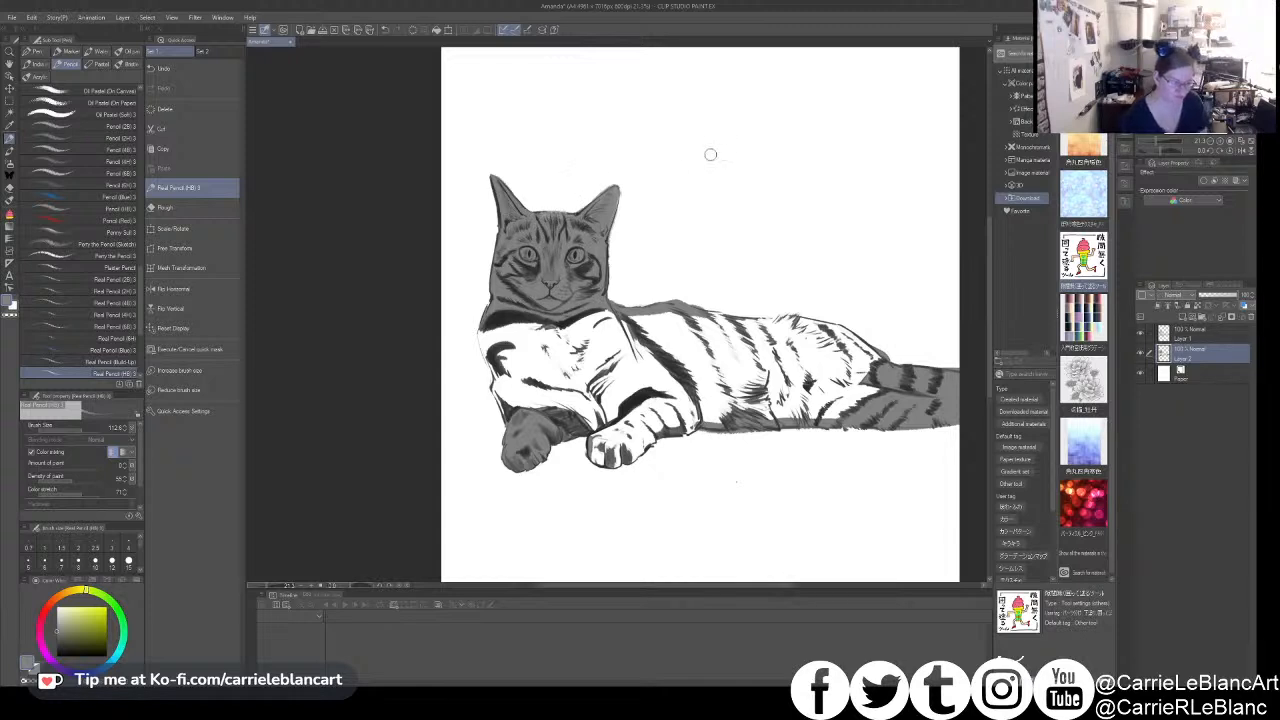
{"action": "scroll", "coordinate": [764, 191], "scroll_direction": "down", "scroll_amount": 2}
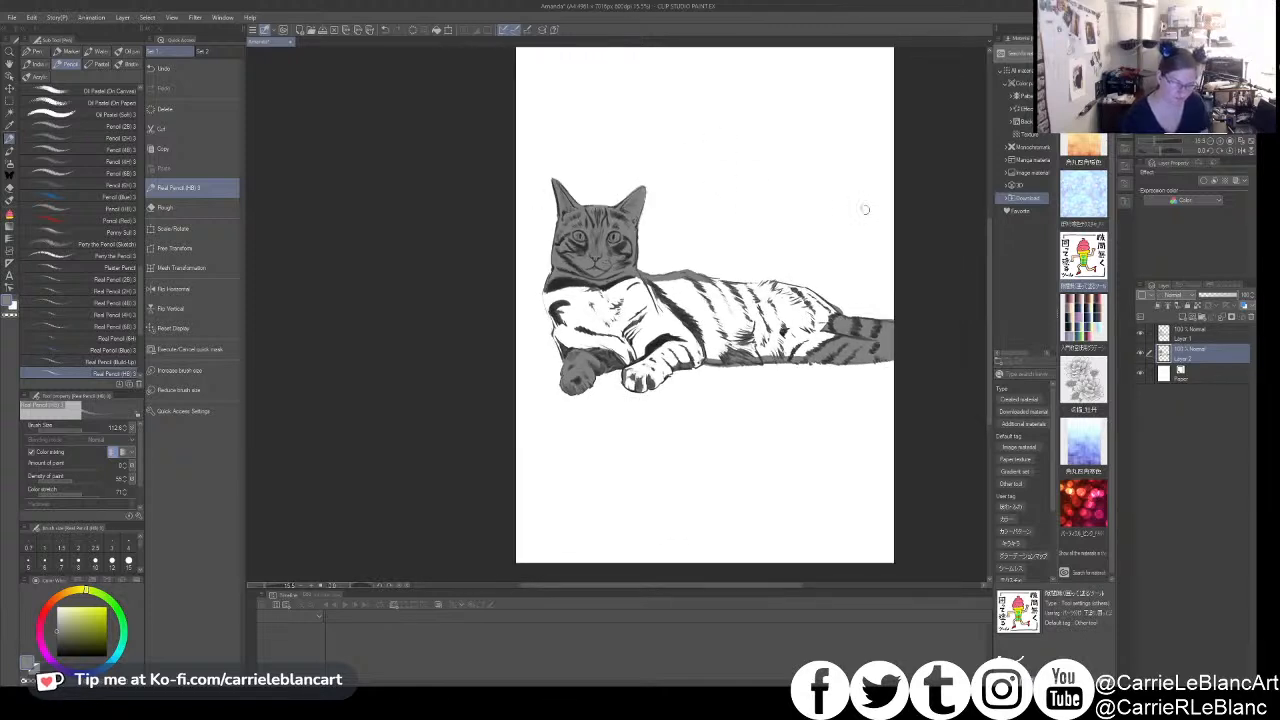
{"action": "left_click", "coordinate": [9, 213]}
{"action": "mouse_move", "coordinate": [612, 127]}
{"action": "left_mouse_down"}
{"action": "mouse_move", "coordinate": [520, 185]}
{"action": "mouse_move", "coordinate": [521, 228]}
{"action": "mouse_move", "coordinate": [896, 405]}
{"action": "mouse_move", "coordinate": [664, 155]}
{"action": "left_mouse_up"}
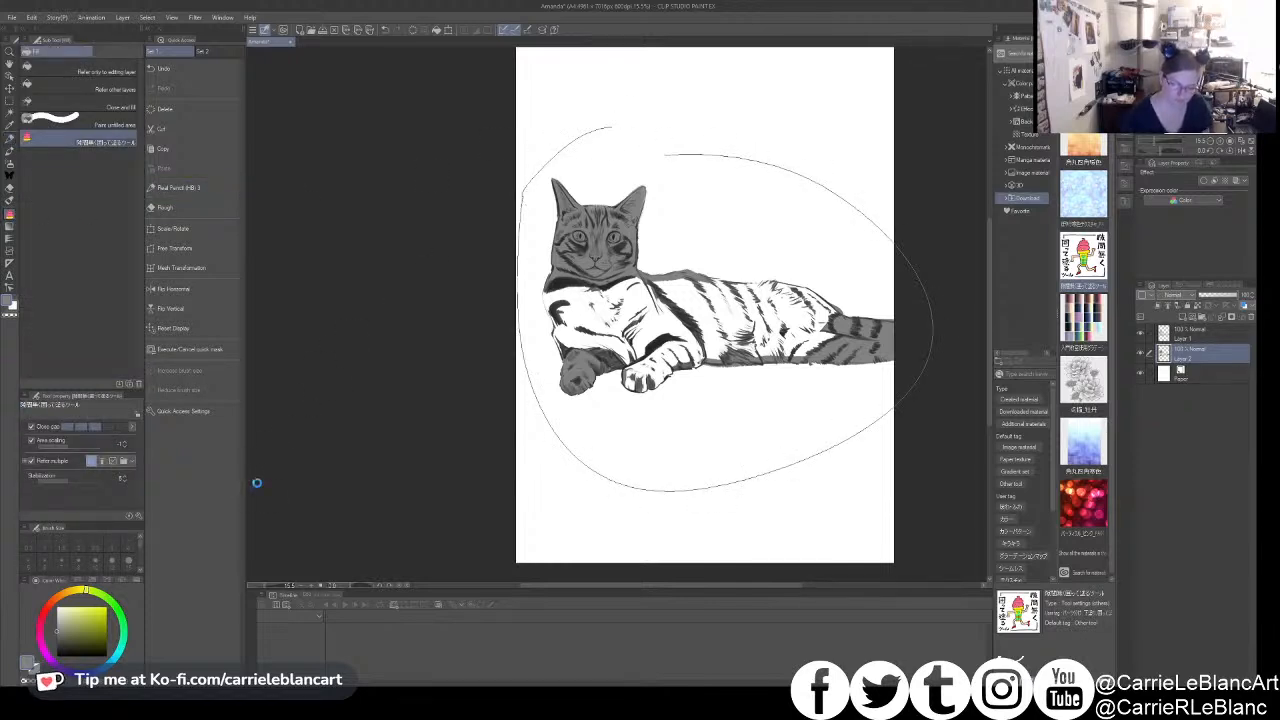
- Close the chest and back outlines in pencil, and lasso-fill the cat's chest and front legs in gray
{"action": "key", "text": "p"}
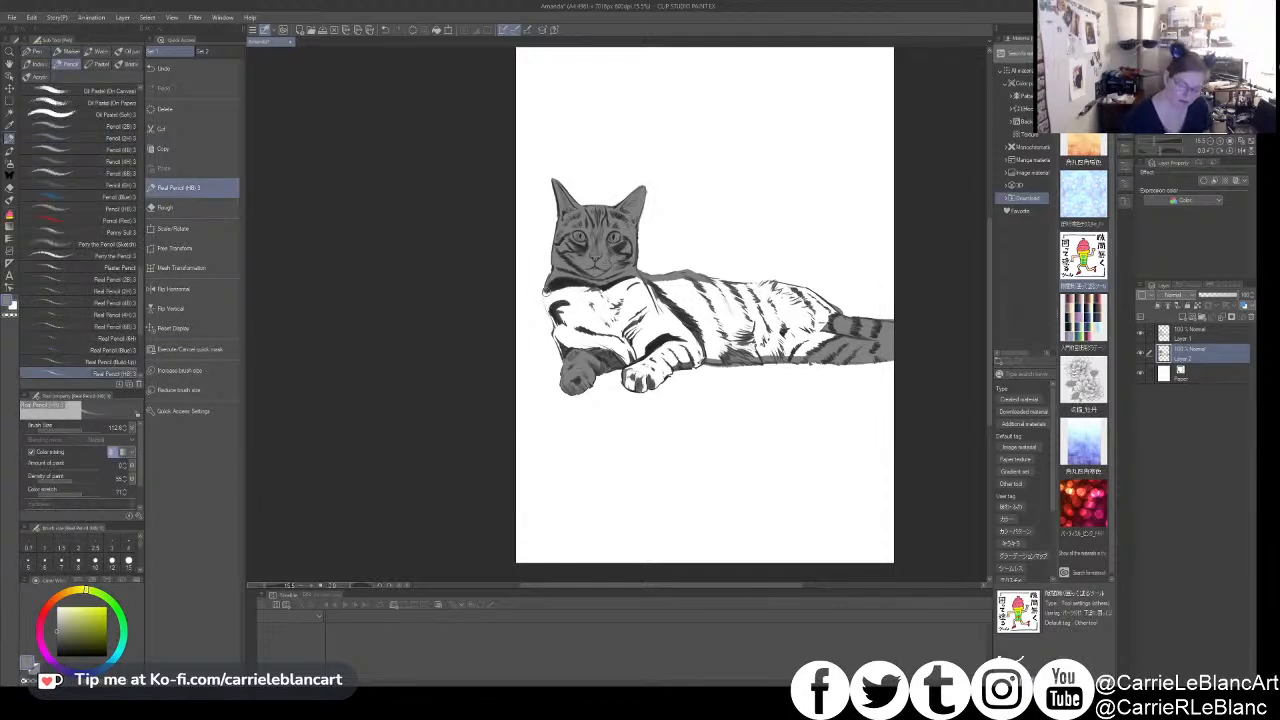
{"action": "key", "text": "ctrl+plus"}
{"action": "mouse_move", "coordinate": [546, 262]}
{"action": "left_mouse_down"}
{"action": "mouse_move", "coordinate": [537, 314]}
{"action": "mouse_move", "coordinate": [565, 396]}
{"action": "left_mouse_up"}
{"action": "left_click_drag", "start_coordinate": [538, 291], "coordinate": [563, 382]}
{"action": "mouse_move", "coordinate": [891, 244]}
{"action": "left_mouse_down"}
{"action": "mouse_move", "coordinate": [809, 255]}
{"action": "mouse_move", "coordinate": [790, 306]}
{"action": "mouse_move", "coordinate": [832, 306]}
{"action": "mouse_move", "coordinate": [756, 300]}
{"action": "mouse_move", "coordinate": [800, 302]}
{"action": "left_mouse_up"}
{"action": "mouse_move", "coordinate": [800, 302]}
{"action": "left_mouse_down"}
{"action": "mouse_move", "coordinate": [900, 320]}
{"action": "mouse_move", "coordinate": [940, 352]}
{"action": "mouse_move", "coordinate": [866, 300]}
{"action": "mouse_move", "coordinate": [800, 292]}
{"action": "left_mouse_up"}
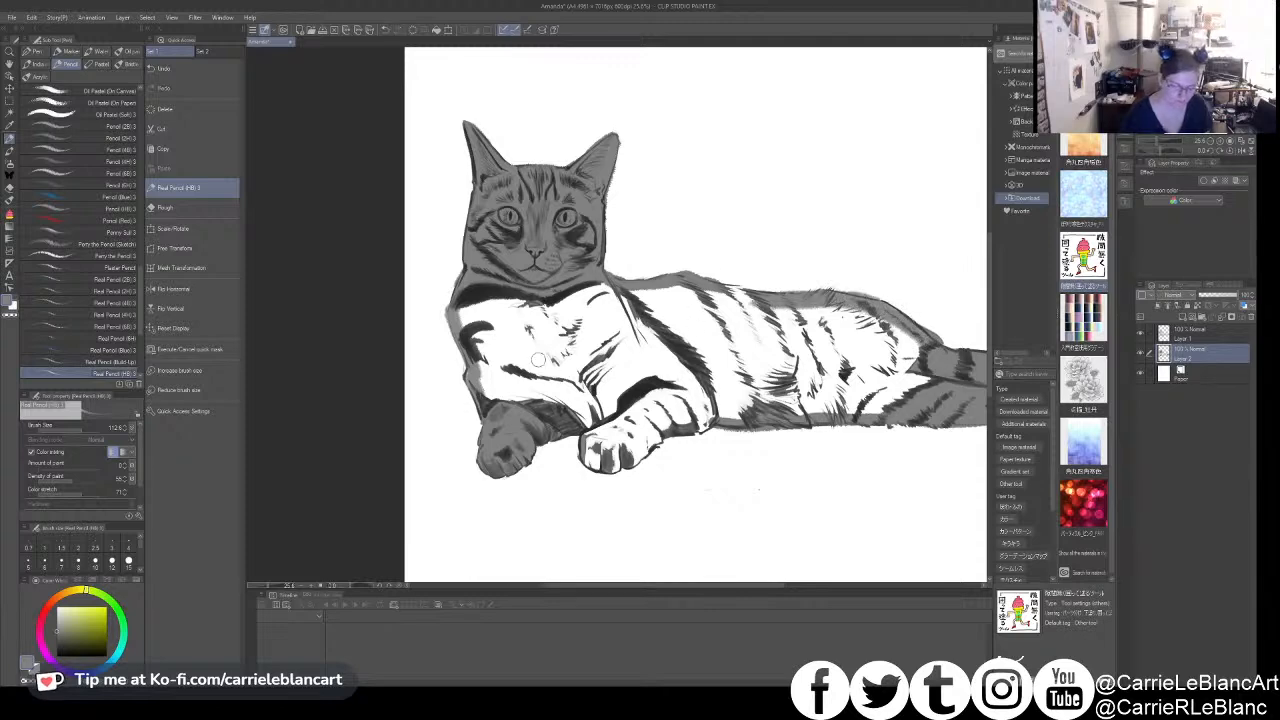
{"action": "scroll", "coordinate": [700, 344], "scroll_direction": "down", "scroll_amount": 2}
{"action": "key", "text": "g"}
{"action": "mouse_move", "coordinate": [540, 163]}
{"action": "left_mouse_down"}
{"action": "mouse_move", "coordinate": [733, 486]}
{"action": "mouse_move", "coordinate": [928, 350]}
{"action": "mouse_move", "coordinate": [660, 178]}
{"action": "left_mouse_up"}
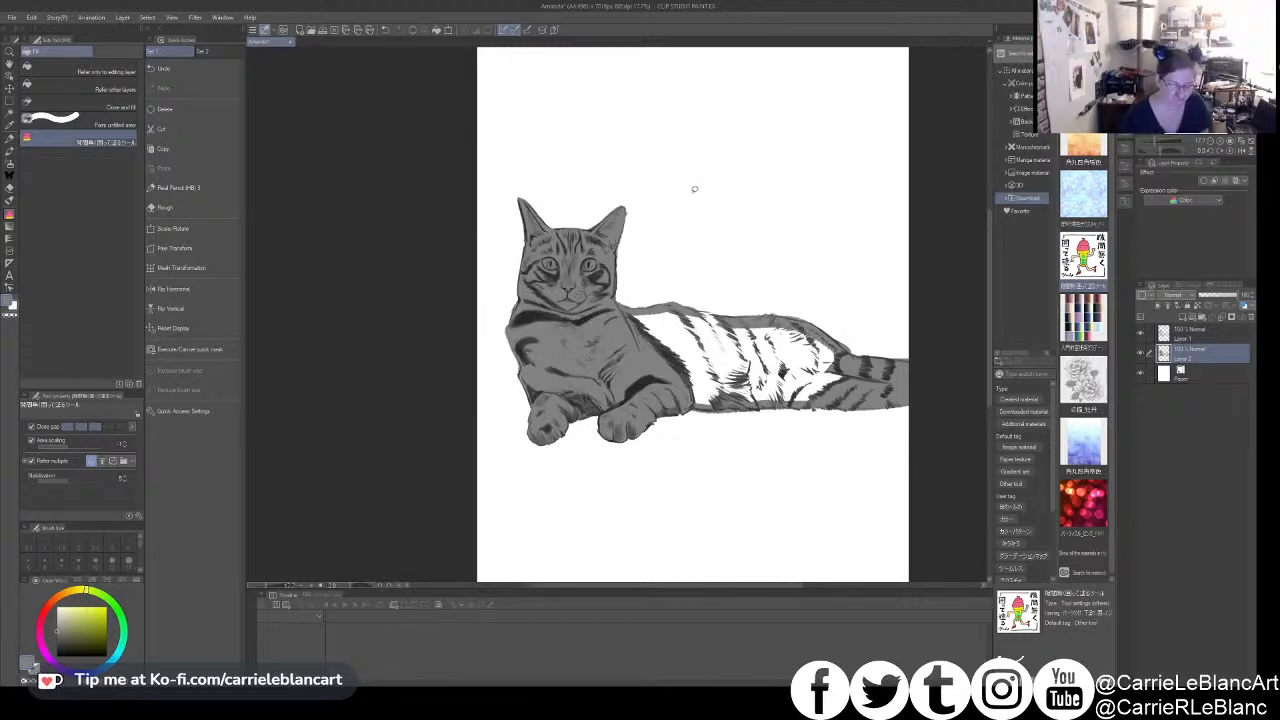
- Touch up the torso outline in pencil and fill the cat's remaining white torso in gray
{"action": "left_click", "coordinate": [178, 187]}
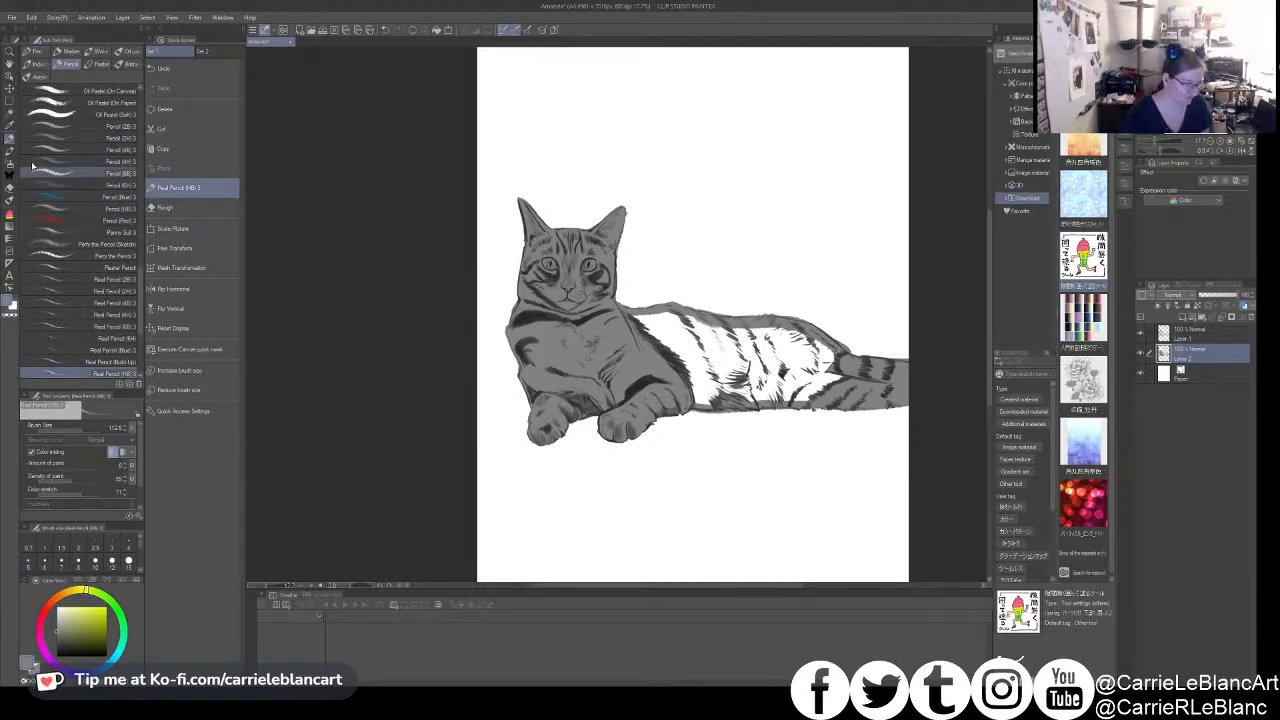
{"action": "left_click", "coordinate": [10, 213]}
{"action": "mouse_move", "coordinate": [778, 274]}
{"action": "left_mouse_down"}
{"action": "mouse_move", "coordinate": [688, 260]}
{"action": "mouse_move", "coordinate": [900, 372]}
{"action": "mouse_move", "coordinate": [790, 272]}
{"action": "left_mouse_up"}
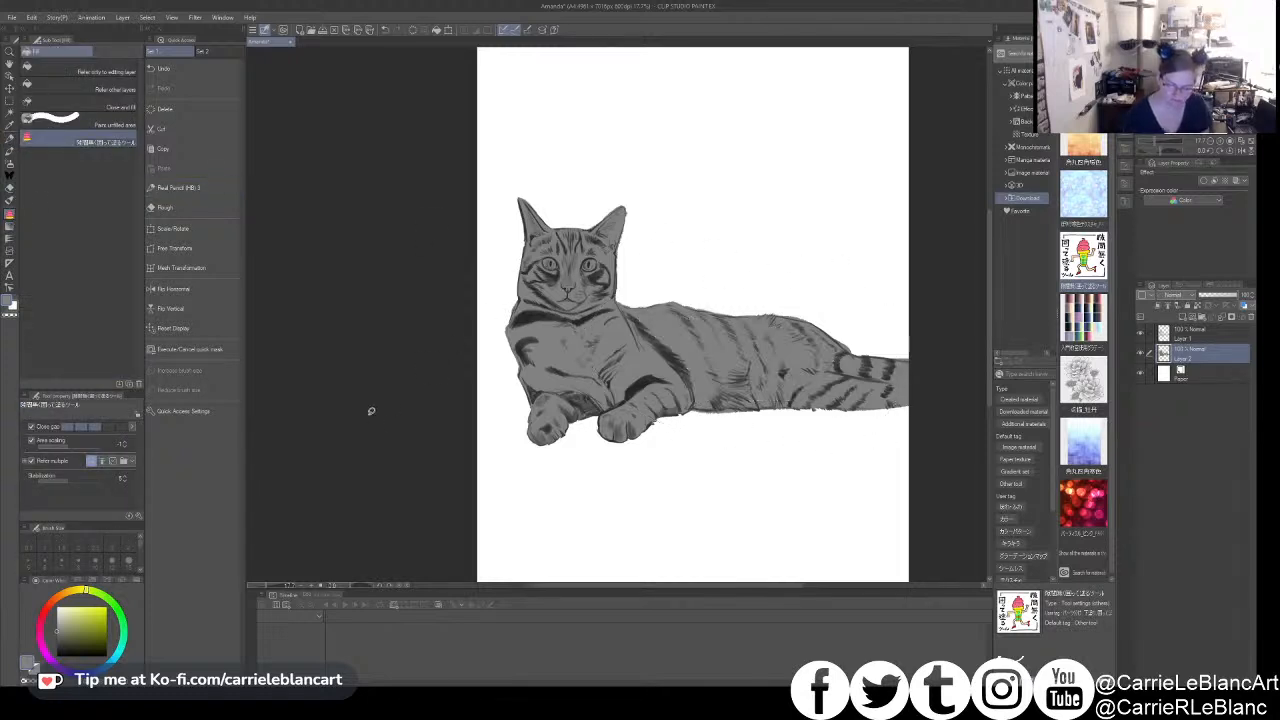
- Merge the line art layer down into the gray fill layer beneath it
{"action": "scroll", "coordinate": [775, 319], "scroll_direction": "up", "scroll_amount": 2}
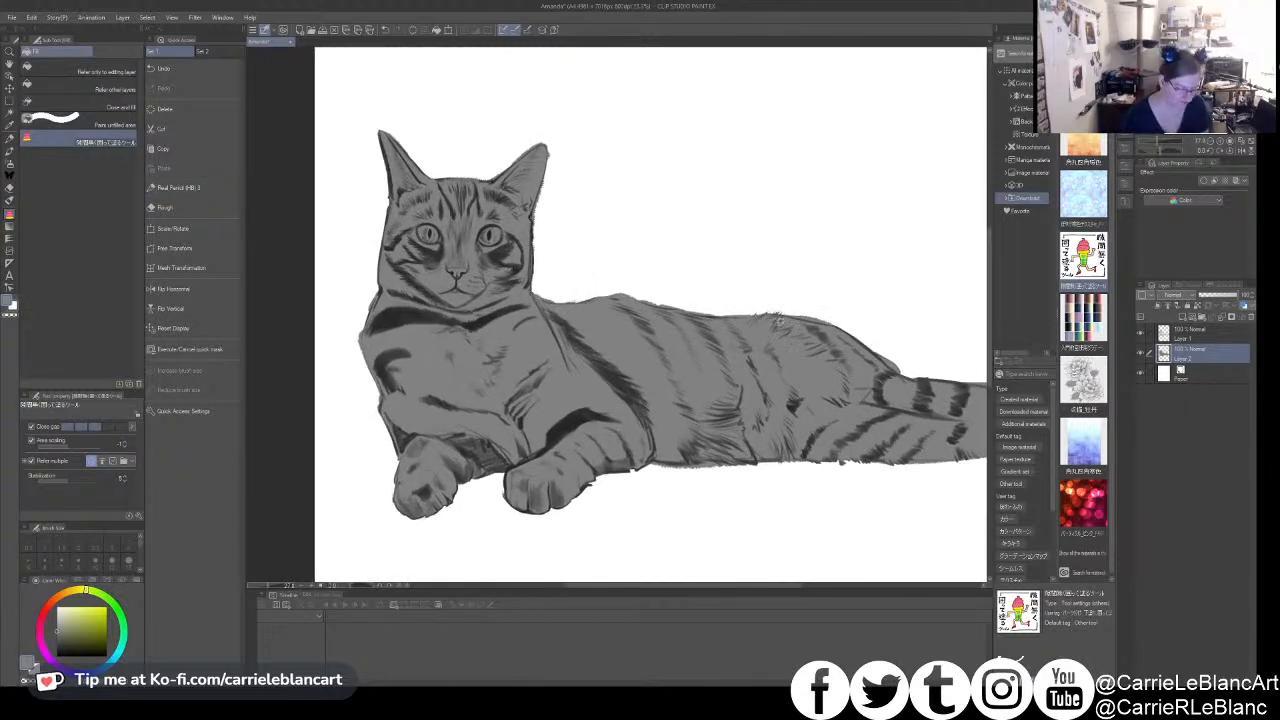
{"action": "left_click", "coordinate": [1200, 338]}
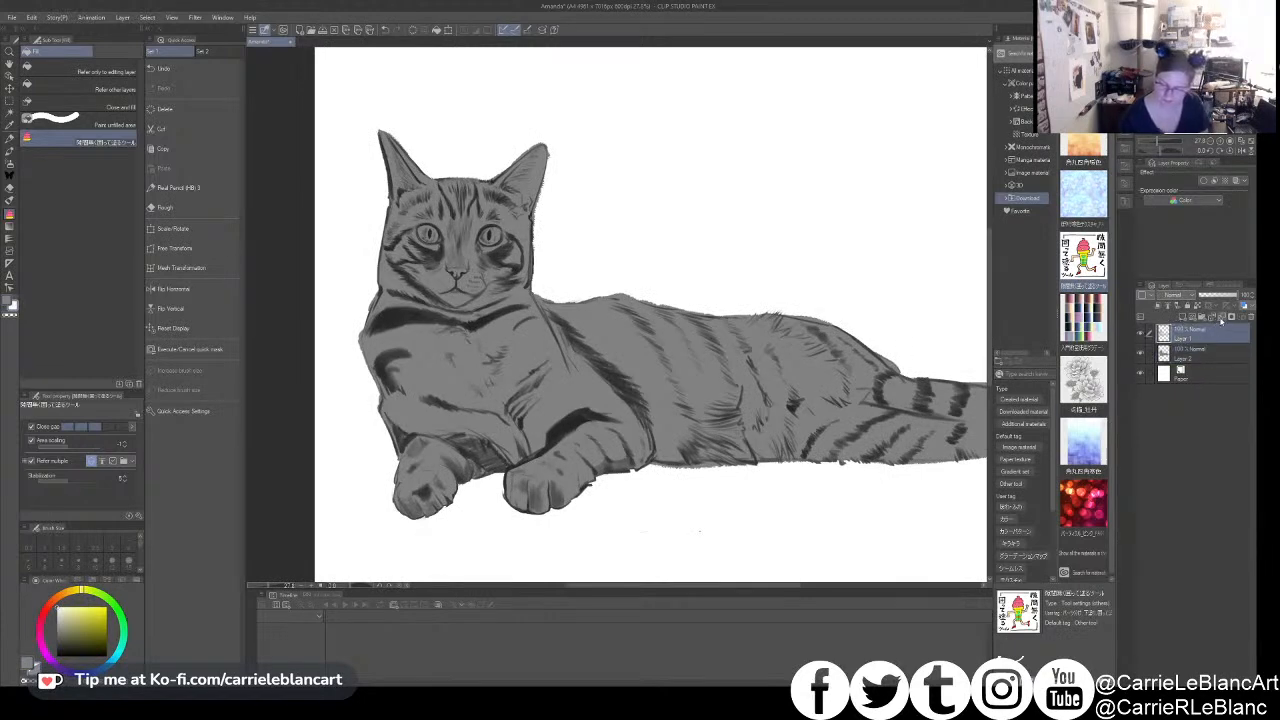
{"action": "left_click", "coordinate": [1221, 318]}
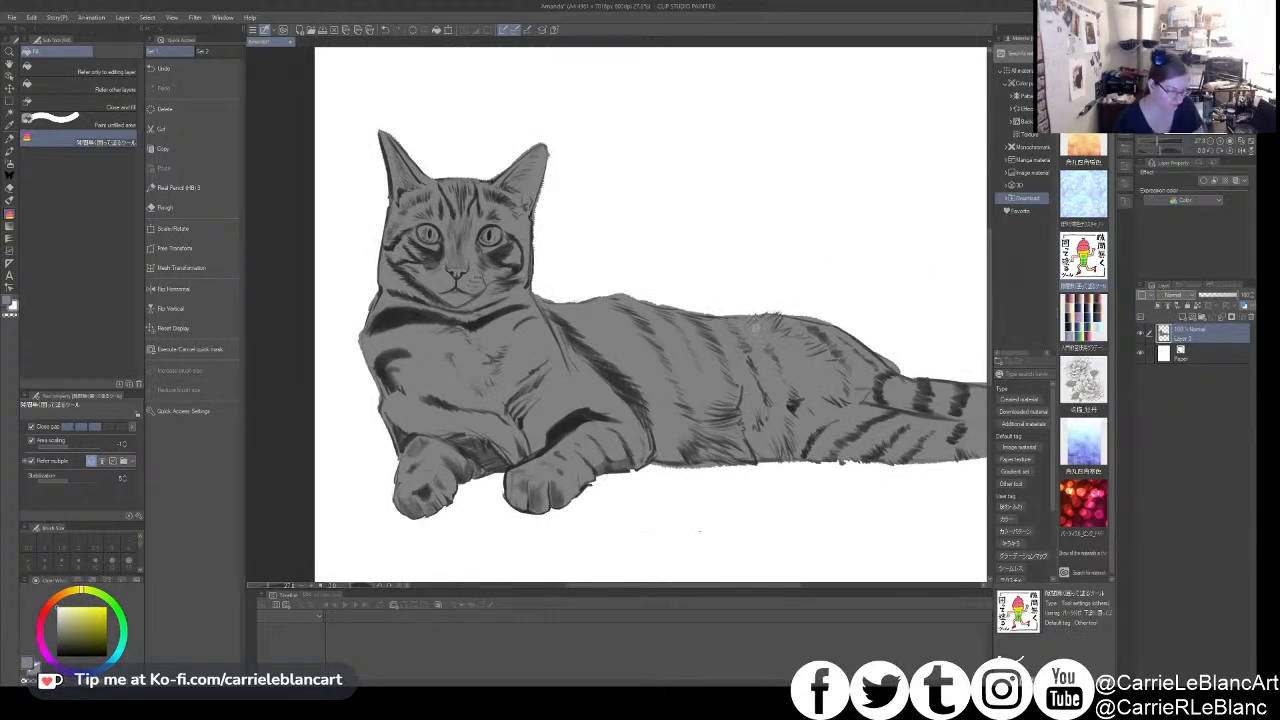
- Reduce the Real Pencil (HB) brush size and smooth the face outline from the right ear's base down the cheek
{"action": "left_click_drag", "start_coordinate": [673, 337], "coordinate": [757, 345]}
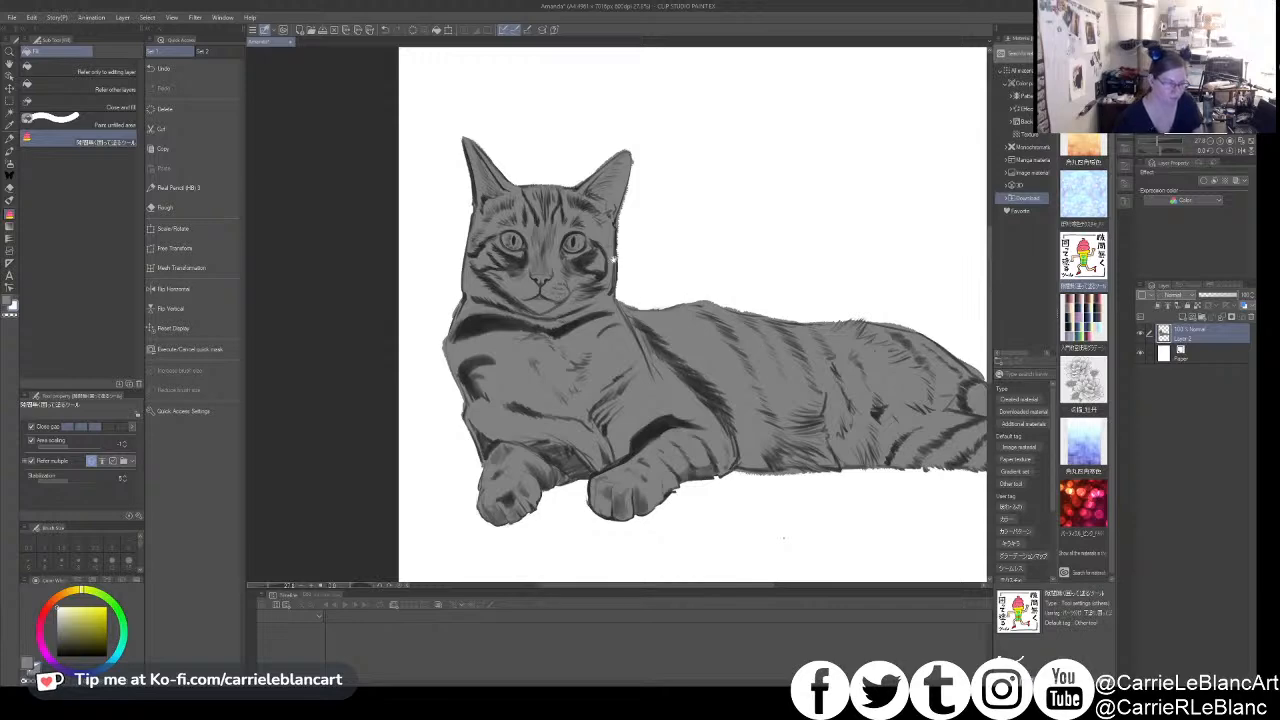
{"action": "scroll", "coordinate": [614, 262], "scroll_direction": "up", "scroll_amount": 2}
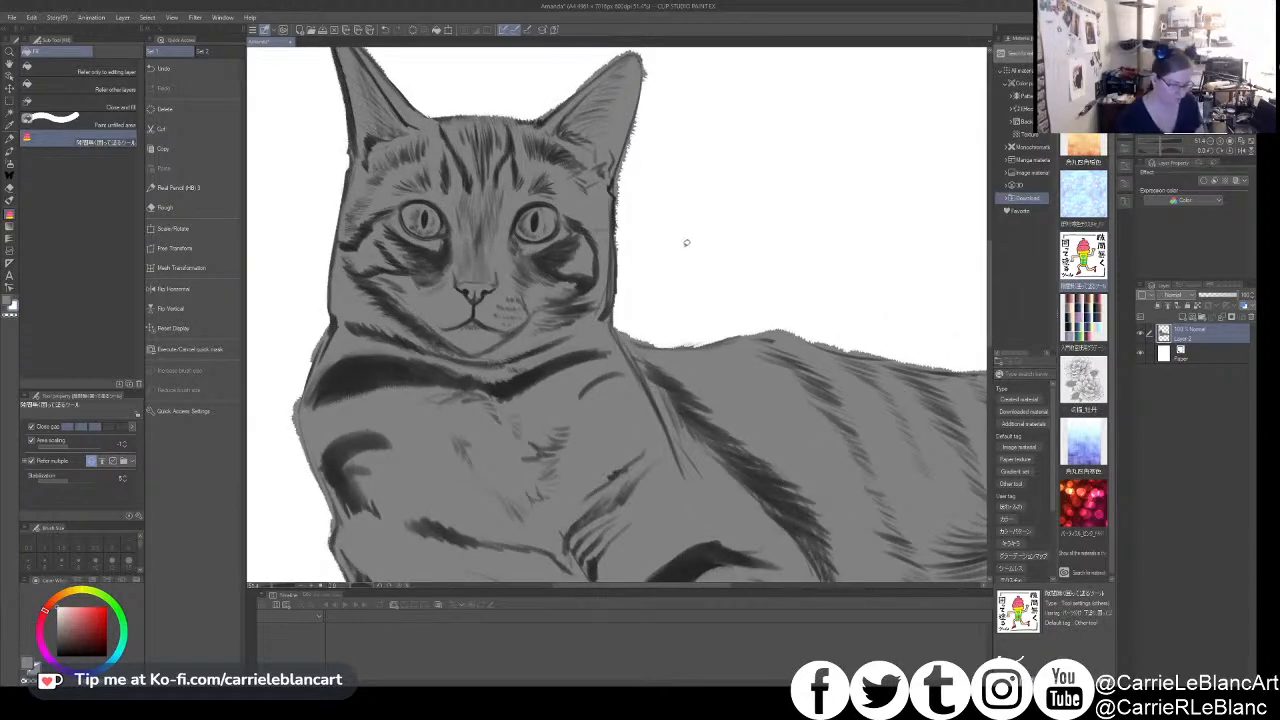
{"action": "left_click_drag", "start_coordinate": [741, 269], "coordinate": [870, 348]}
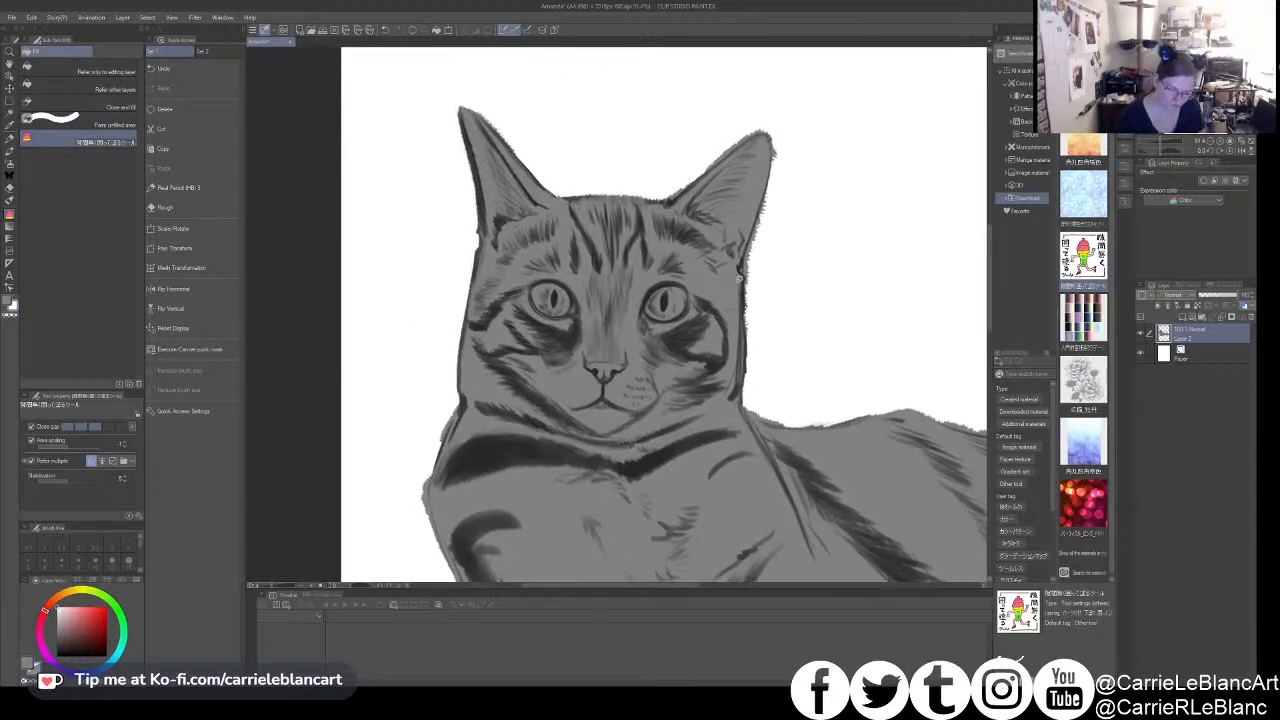
{"action": "key", "text": "p"}
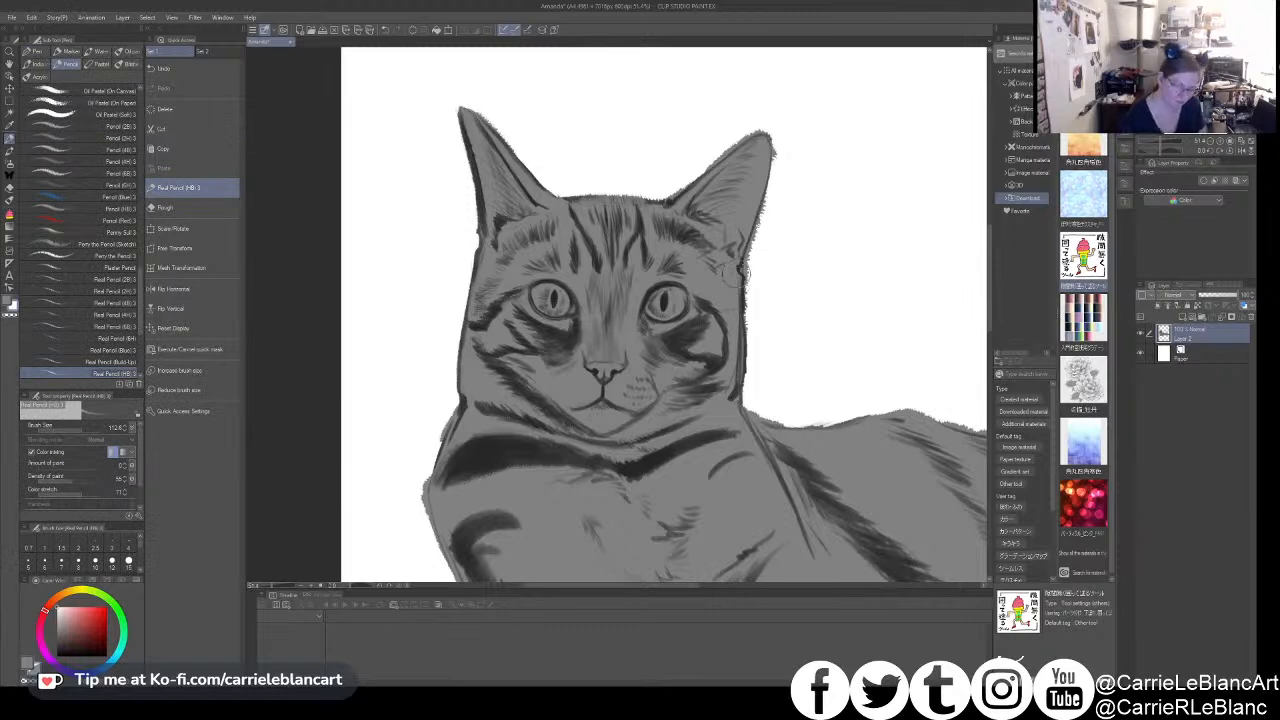
{"action": "key", "text": "["}
{"action": "left_click_drag", "start_coordinate": [742, 276], "coordinate": [744, 316]}
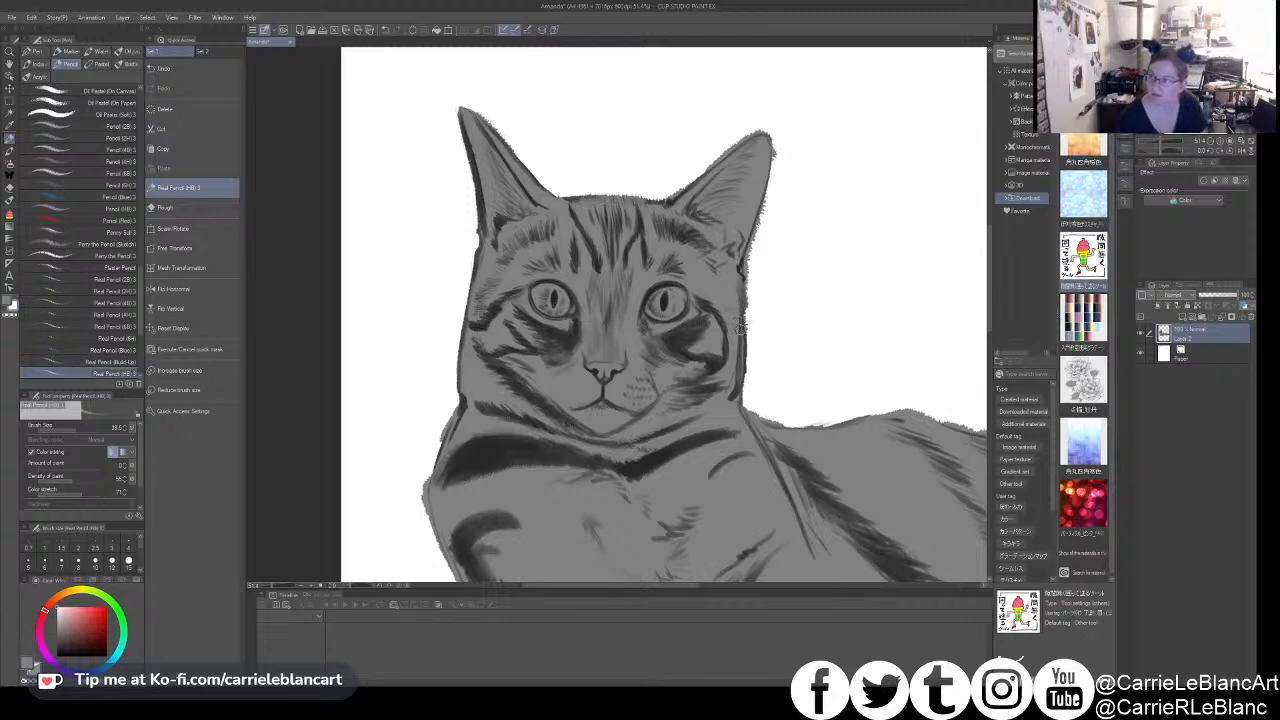
{"action": "left_click_drag", "start_coordinate": [741, 320], "coordinate": [738, 390]}
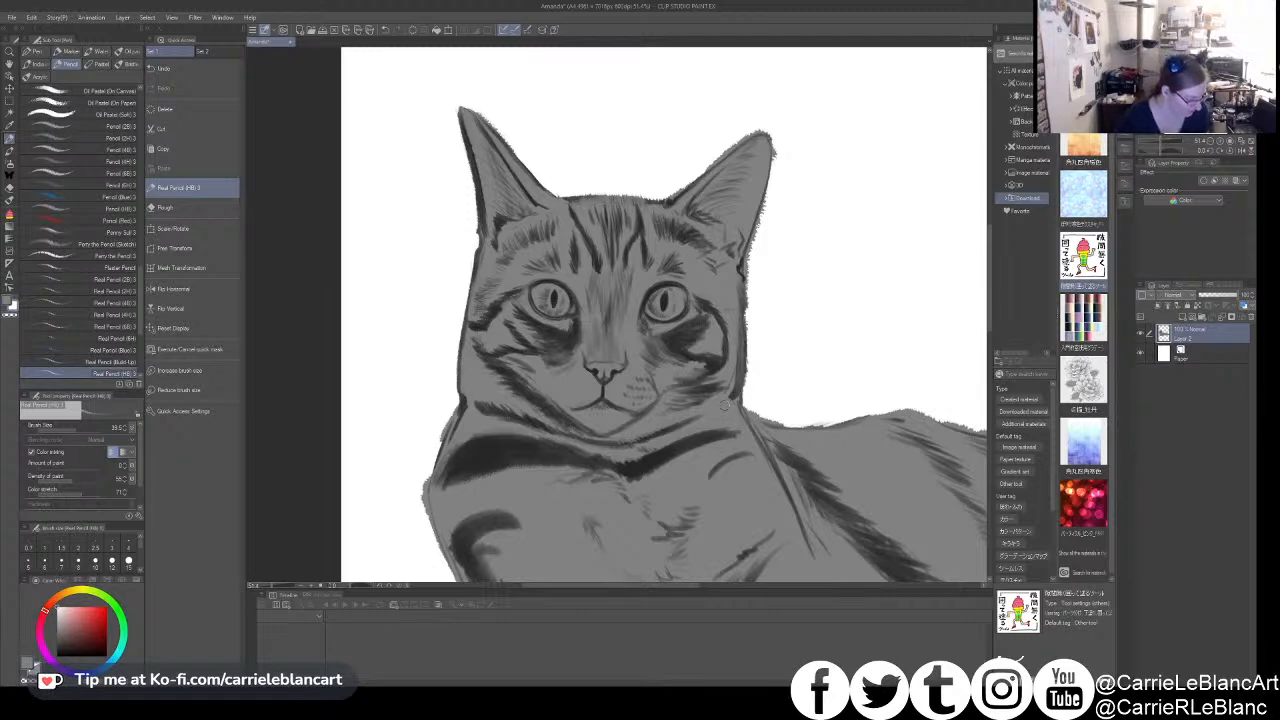
- Set the pencil's amount of paint and density to 100 and clean up the outer edge of the right ear
{"action": "left_click", "coordinate": [98, 481]}
{"action": "left_click_drag", "start_coordinate": [774, 137], "coordinate": [748, 295]}
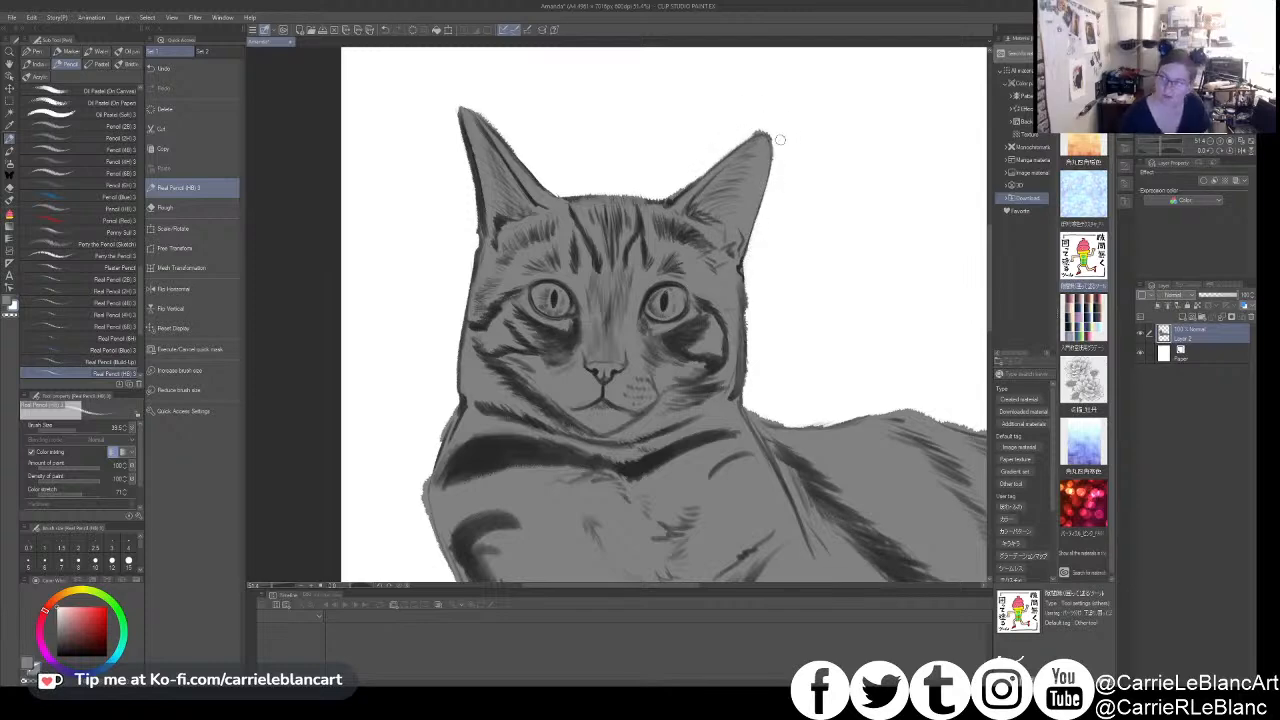
{"action": "left_click_drag", "start_coordinate": [765, 130], "coordinate": [777, 166]}
{"action": "key", "text": "ctrl+z"}
{"action": "mouse_move", "coordinate": [721, 205]}
{"action": "left_mouse_down"}
{"action": "mouse_move", "coordinate": [741, 223]}
{"action": "mouse_move", "coordinate": [711, 206]}
{"action": "mouse_move", "coordinate": [731, 189]}
{"action": "mouse_move", "coordinate": [701, 210]}
{"action": "mouse_move", "coordinate": [781, 152]}
{"action": "left_mouse_up"}
{"action": "key", "text": "ctrl+z"}
- Add white pencil fur strokes inside the left ear, along its outer edge and at the ear's base
{"action": "left_click_drag", "start_coordinate": [511, 175], "coordinate": [521, 172]}
{"action": "mouse_move", "coordinate": [492, 131]}
{"action": "left_mouse_down"}
{"action": "mouse_move", "coordinate": [502, 178]}
{"action": "mouse_move", "coordinate": [494, 135]}
{"action": "left_mouse_up"}
{"action": "left_click_drag", "start_coordinate": [521, 181], "coordinate": [550, 220]}
{"action": "key", "text": "ctrl+z"}
{"action": "left_click_drag", "start_coordinate": [503, 121], "coordinate": [554, 180]}
{"action": "mouse_move", "coordinate": [509, 247]}
{"action": "left_mouse_down"}
{"action": "mouse_move", "coordinate": [545, 239]}
{"action": "mouse_move", "coordinate": [549, 271]}
{"action": "left_mouse_up"}
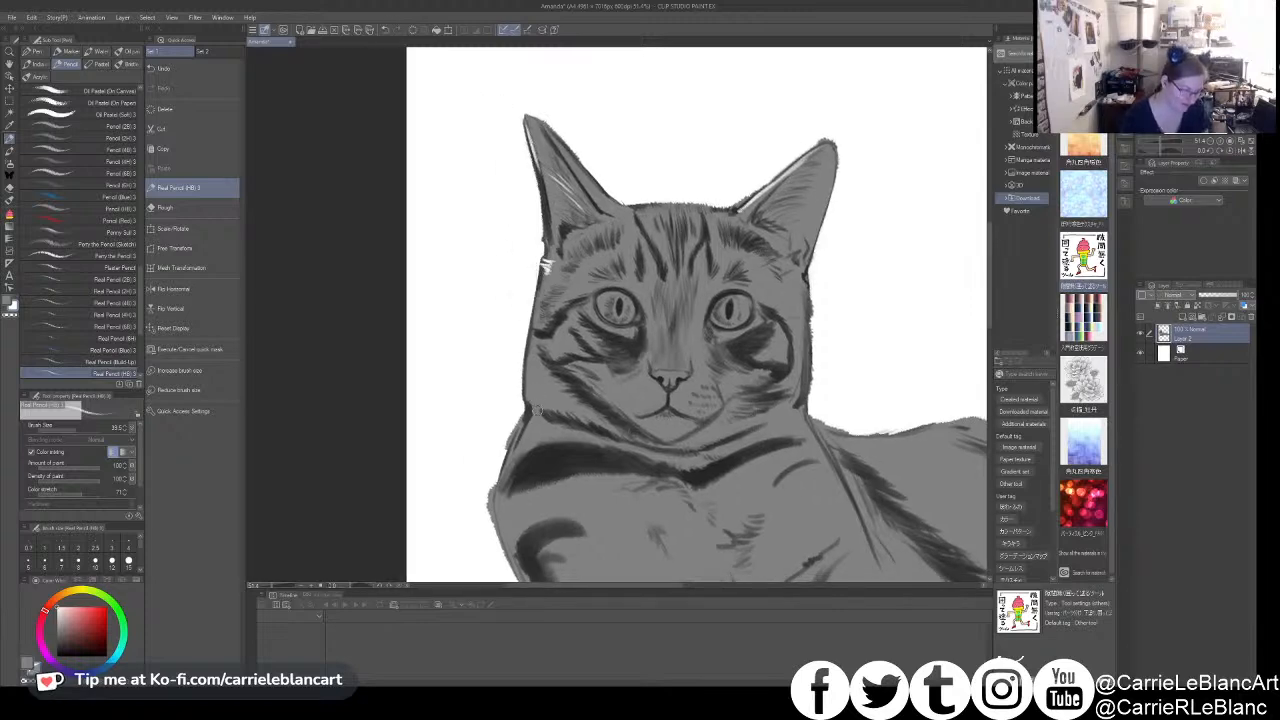
- Paint white fur strokes along the outer edge of the cat's left shoulder
{"action": "left_click_drag", "start_coordinate": [564, 403], "coordinate": [585, 383]}
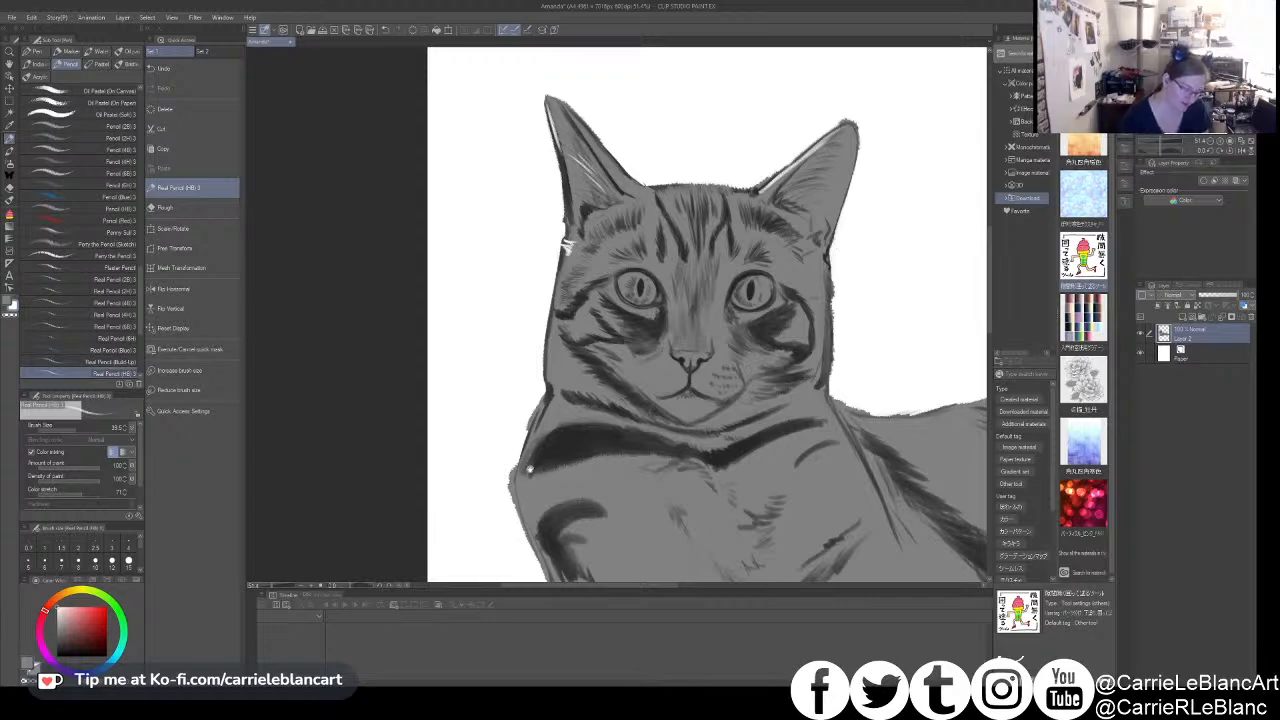
{"action": "left_click_drag", "start_coordinate": [527, 468], "coordinate": [541, 398]}
{"action": "key", "text": "ctrl+z"}
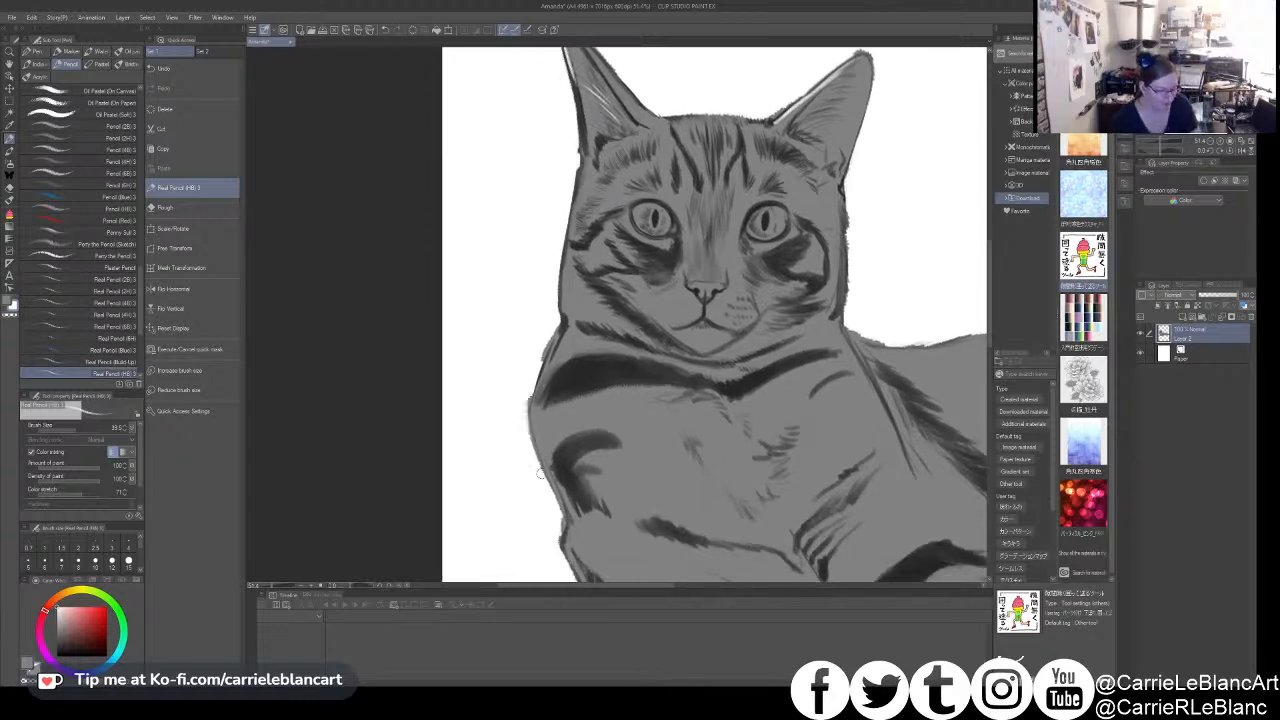
{"action": "left_click_drag", "start_coordinate": [530, 414], "coordinate": [570, 520]}
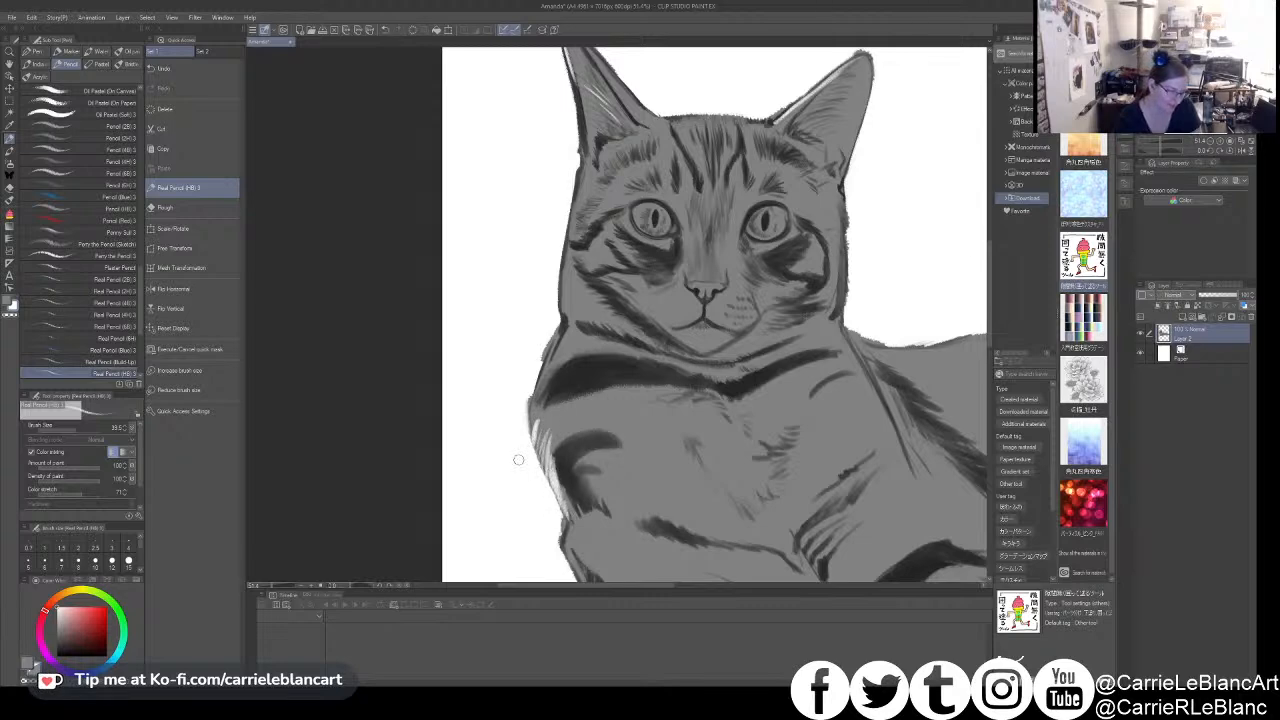
- Set the pencil's amount of paint and density to 100 and paint white fur tufts down the left cheek's outer edge
{"action": "left_click", "coordinate": [90, 480]}
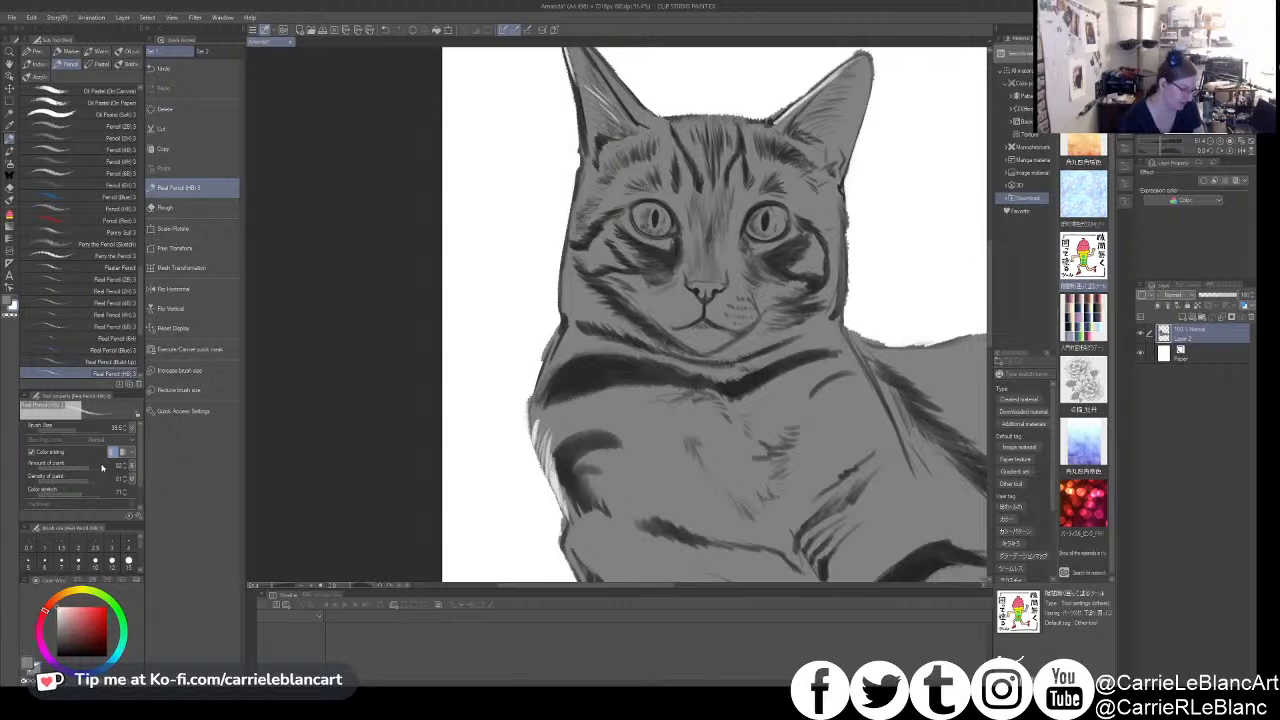
{"action": "left_click", "coordinate": [98, 467]}
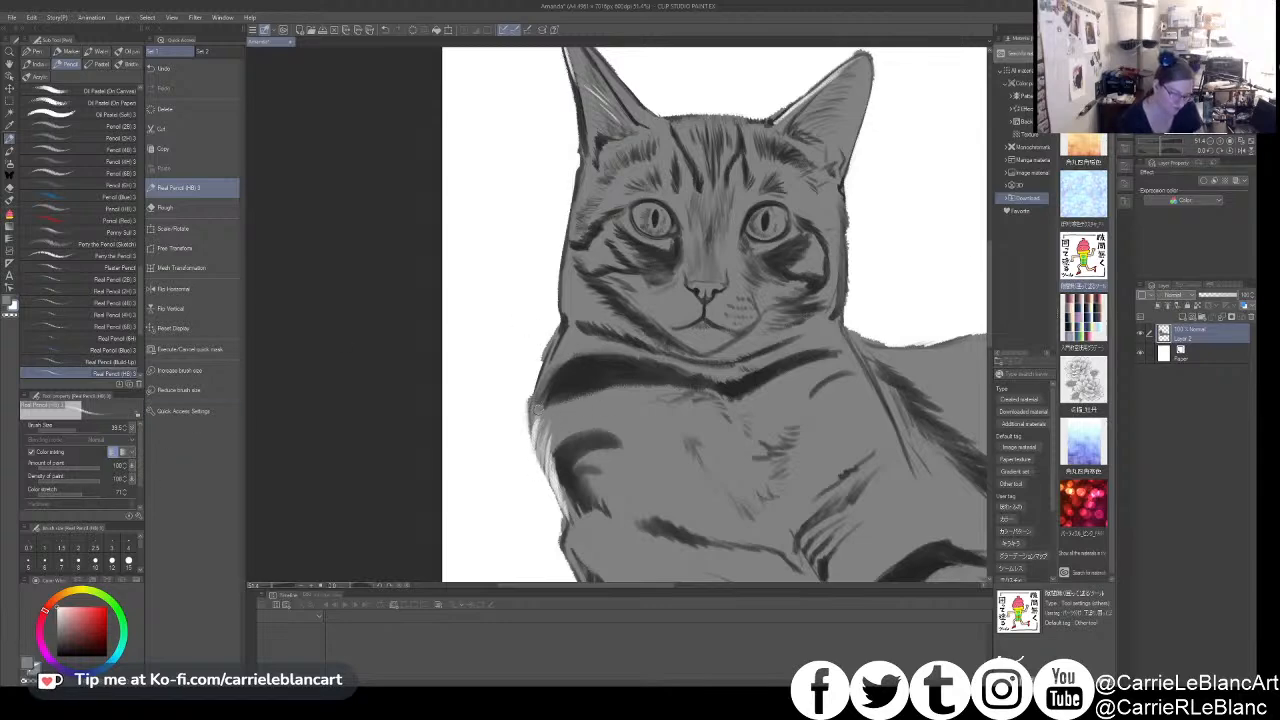
{"action": "left_click_drag", "start_coordinate": [586, 366], "coordinate": [660, 362]}
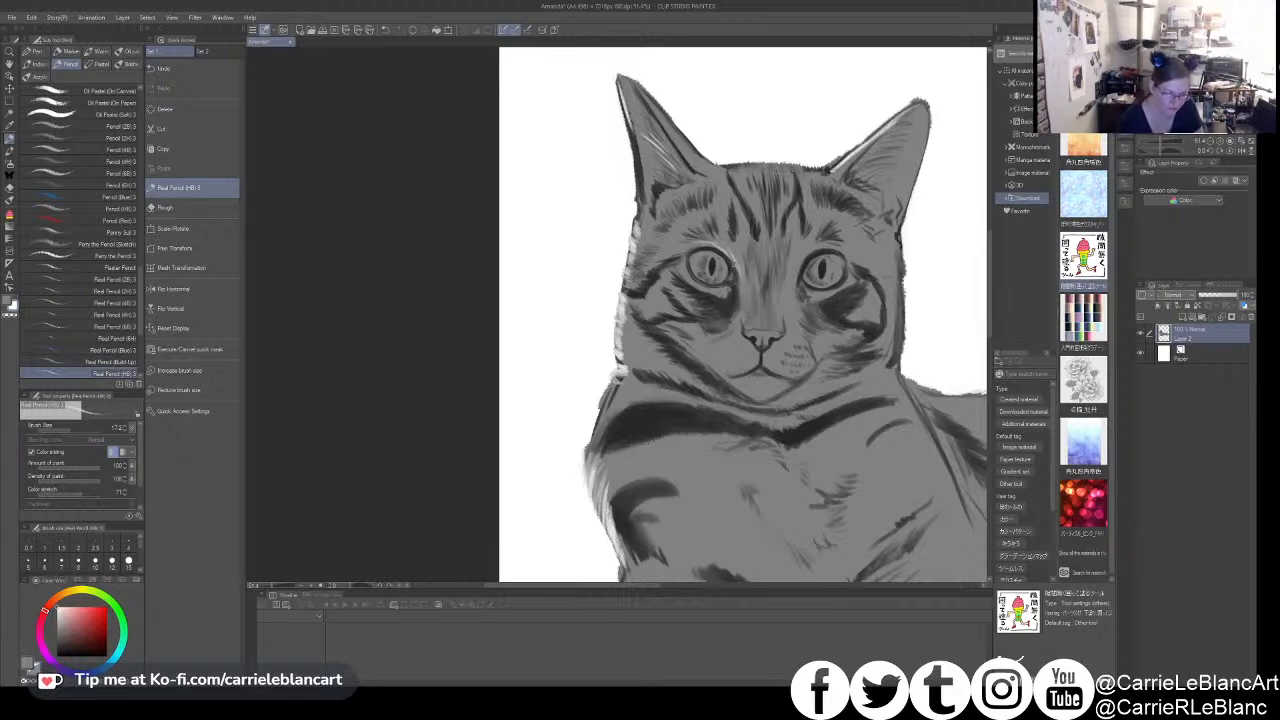
{"action": "scroll", "coordinate": [736, 254], "scroll_direction": "up", "scroll_amount": 1}
{"action": "scroll", "coordinate": [741, 265], "scroll_direction": "up", "scroll_amount": 3}
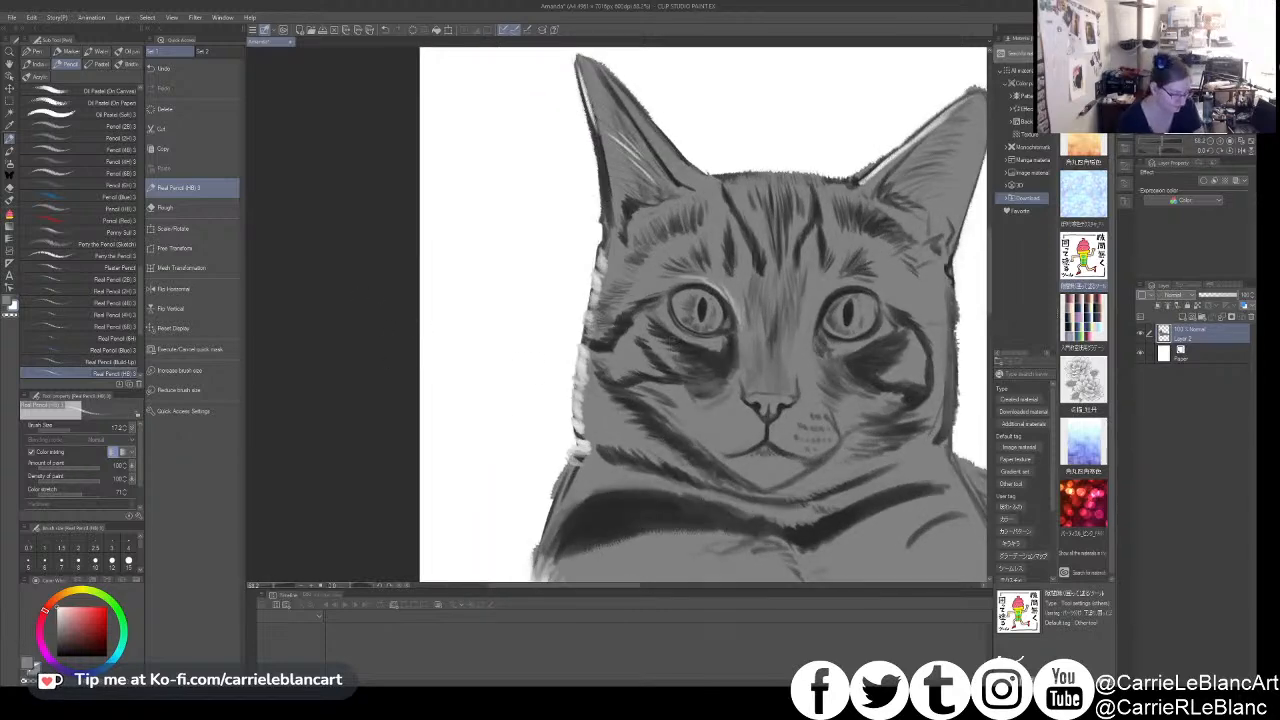
{"action": "left_click", "coordinate": [664, 340], "text": "alt"}
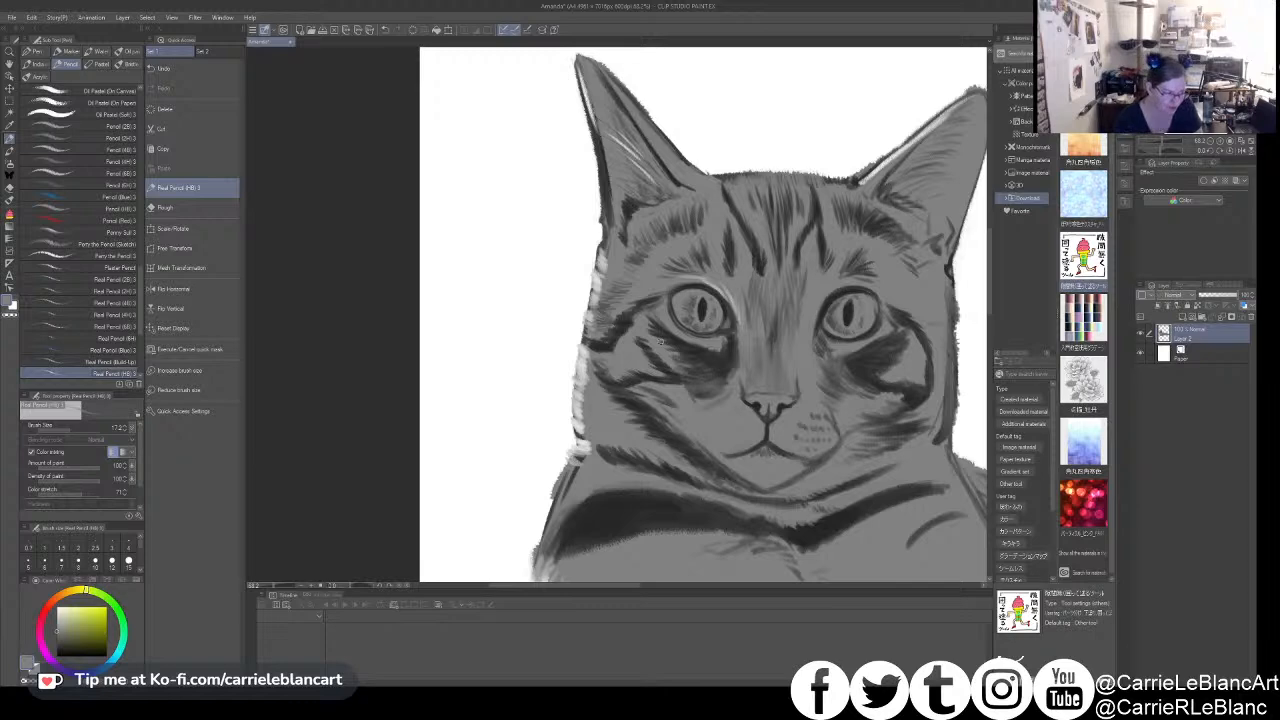
{"action": "left_click", "coordinate": [569, 404], "text": "alt"}
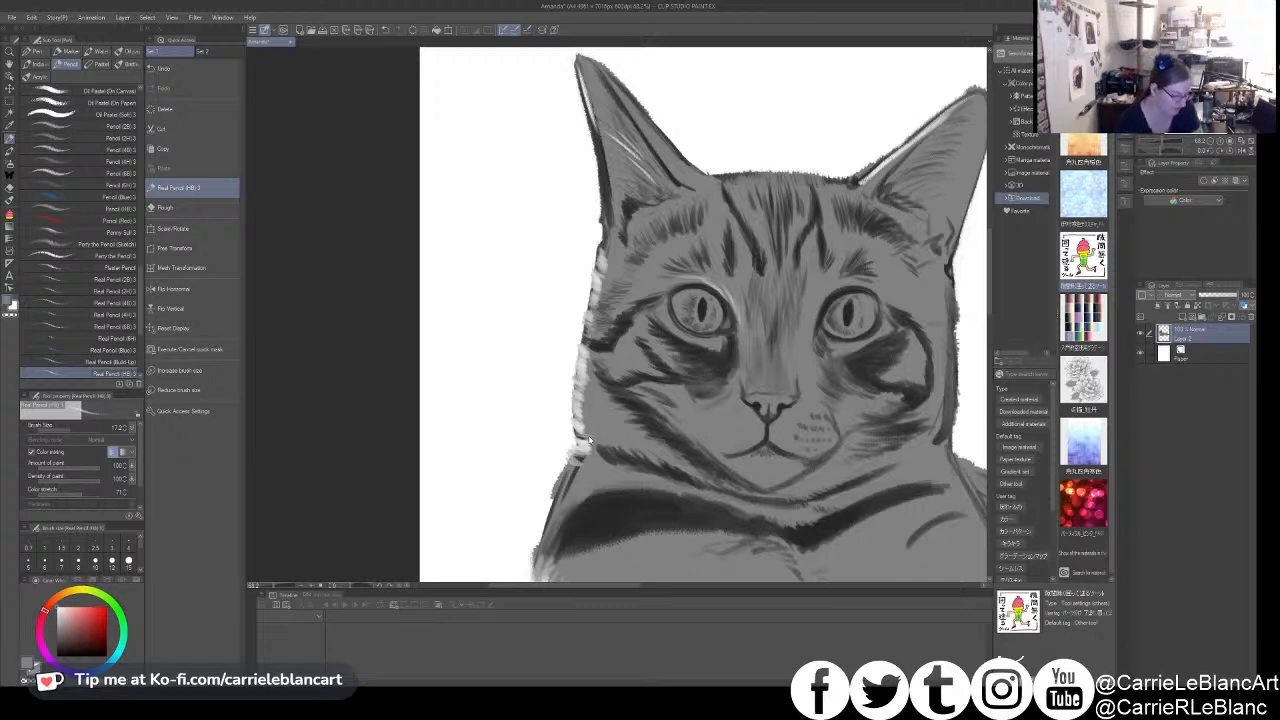
{"action": "key", "text": "bracketright"}
{"action": "left_click_drag", "start_coordinate": [566, 430], "coordinate": [588, 436]}
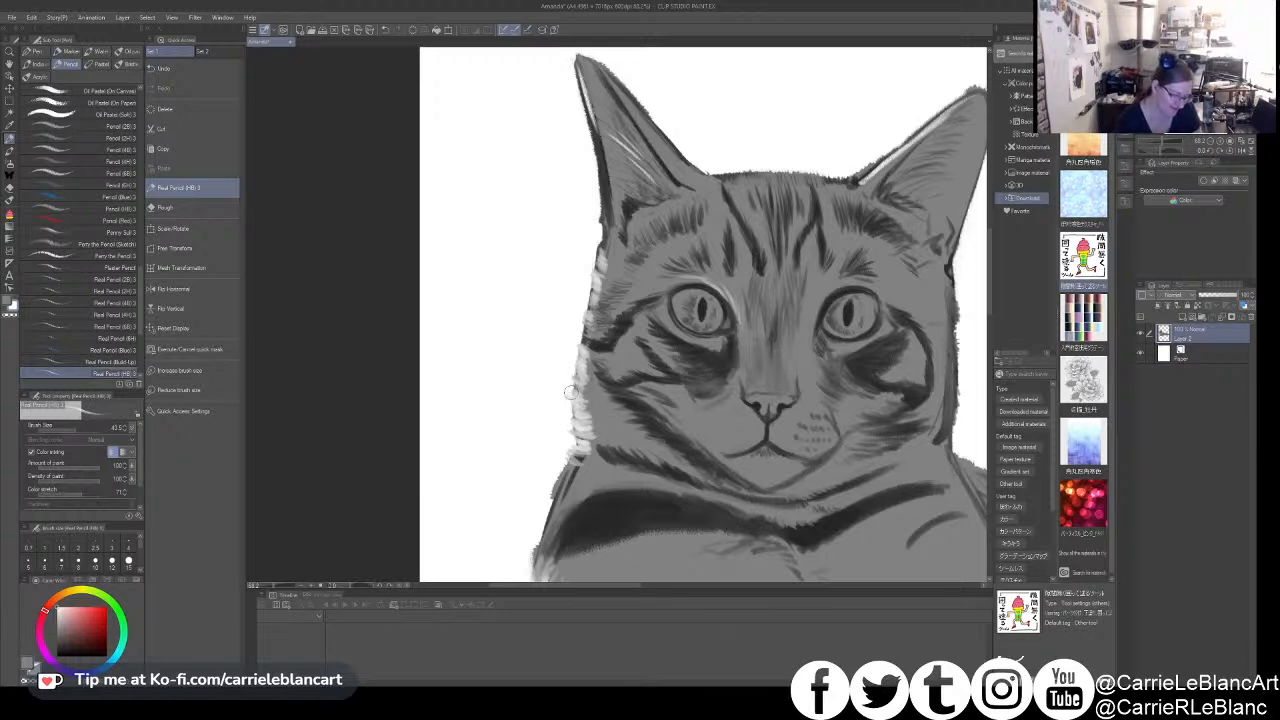
- Choose black, reduce the pencil size and darken the pupil of the left eye
{"action": "left_click", "coordinate": [626, 320], "text": "alt"}
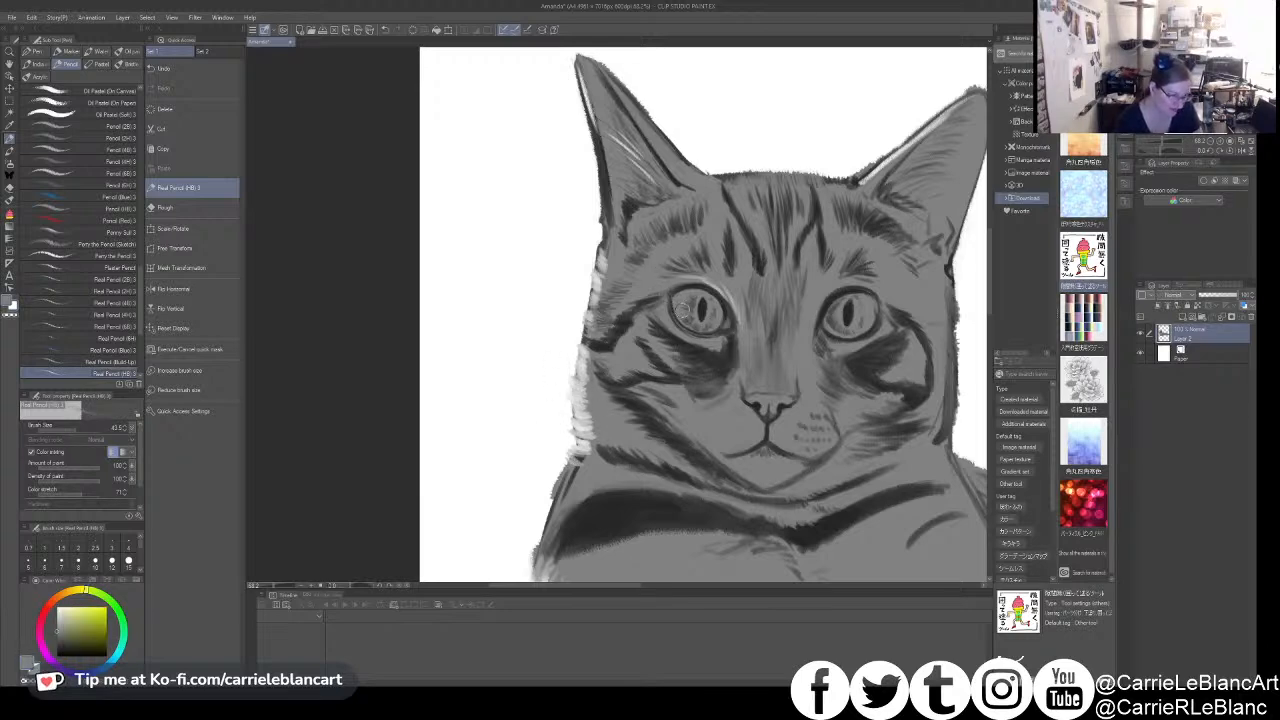
{"action": "left_click", "coordinate": [57, 656]}
{"action": "key", "text": "bracketleft"}
{"action": "key", "text": "bracketleft"}
{"action": "key", "text": "bracketleft"}
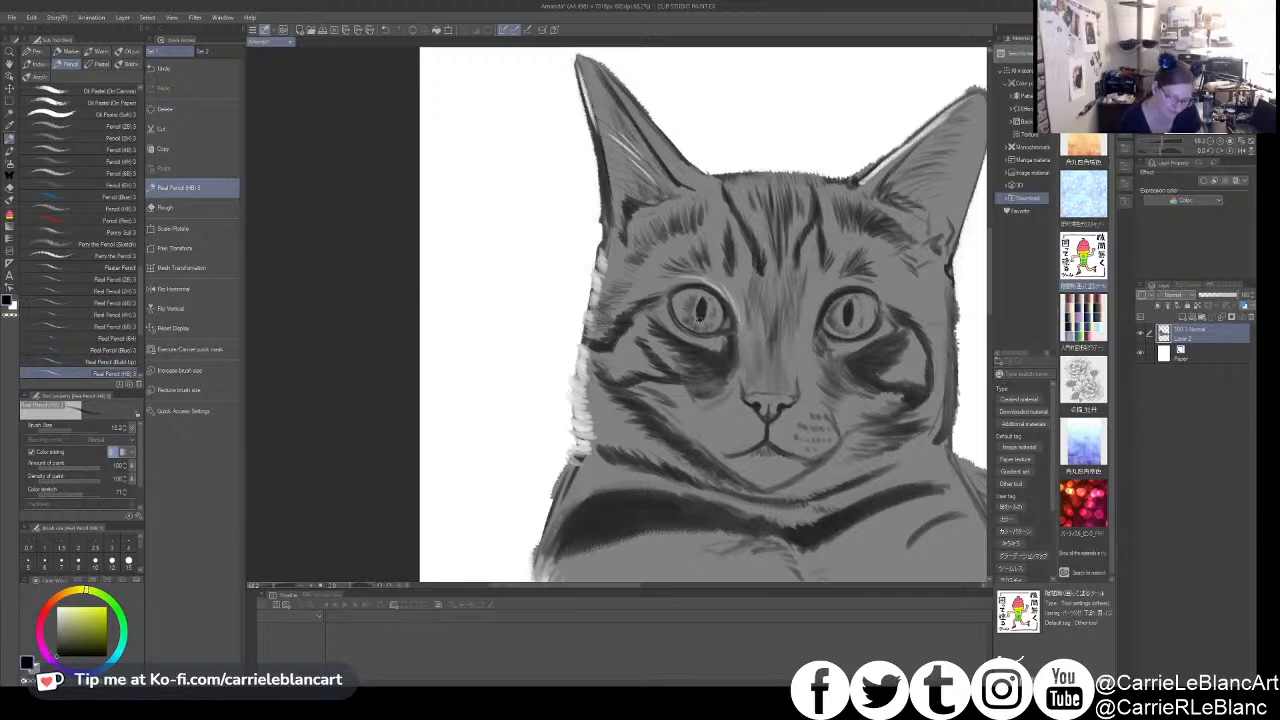
{"action": "left_click_drag", "start_coordinate": [698, 300], "coordinate": [702, 298]}
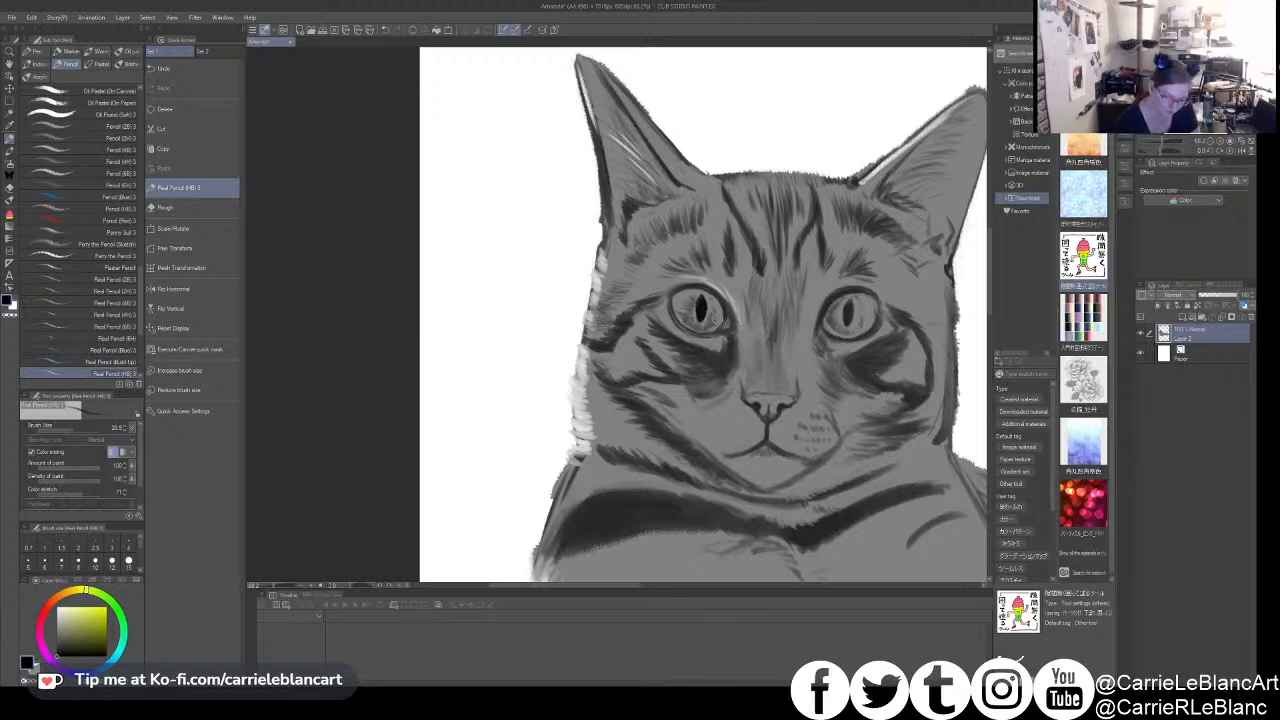
- Add small white reflections to the irises of both eyes
{"action": "left_click", "coordinate": [843, 316], "text": "alt"}
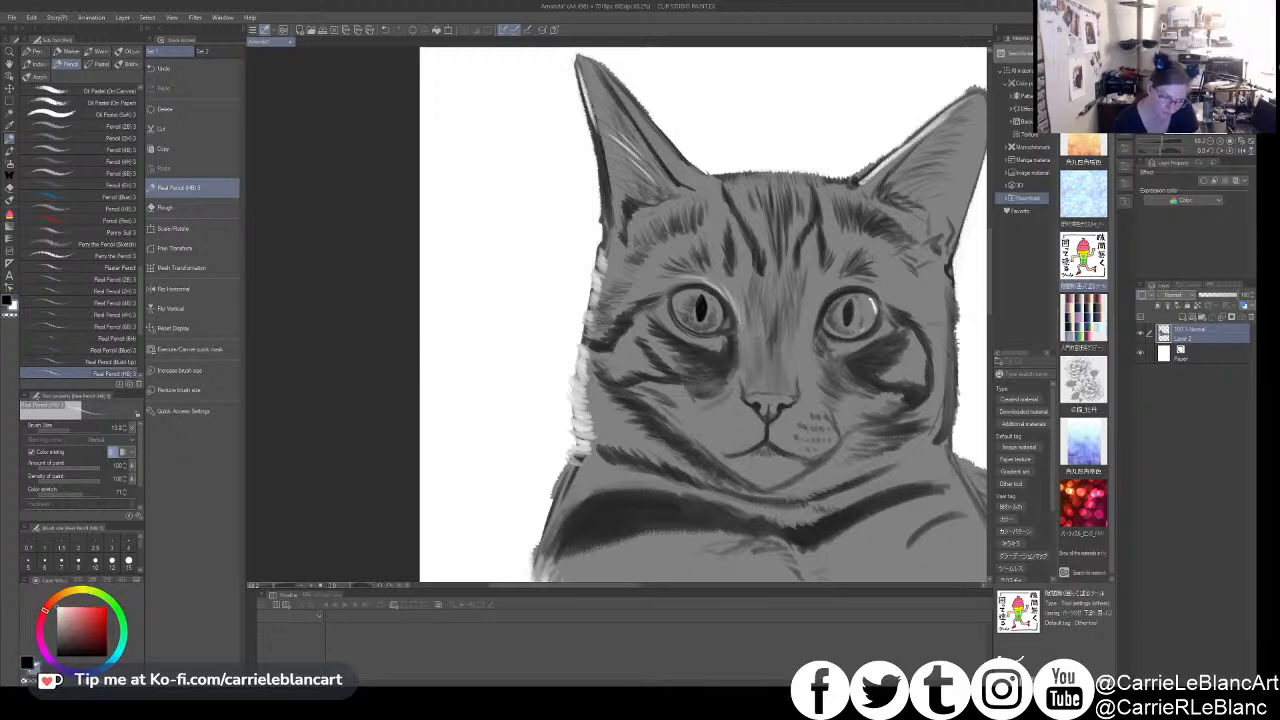
{"action": "left_click", "coordinate": [877, 308], "text": "alt"}
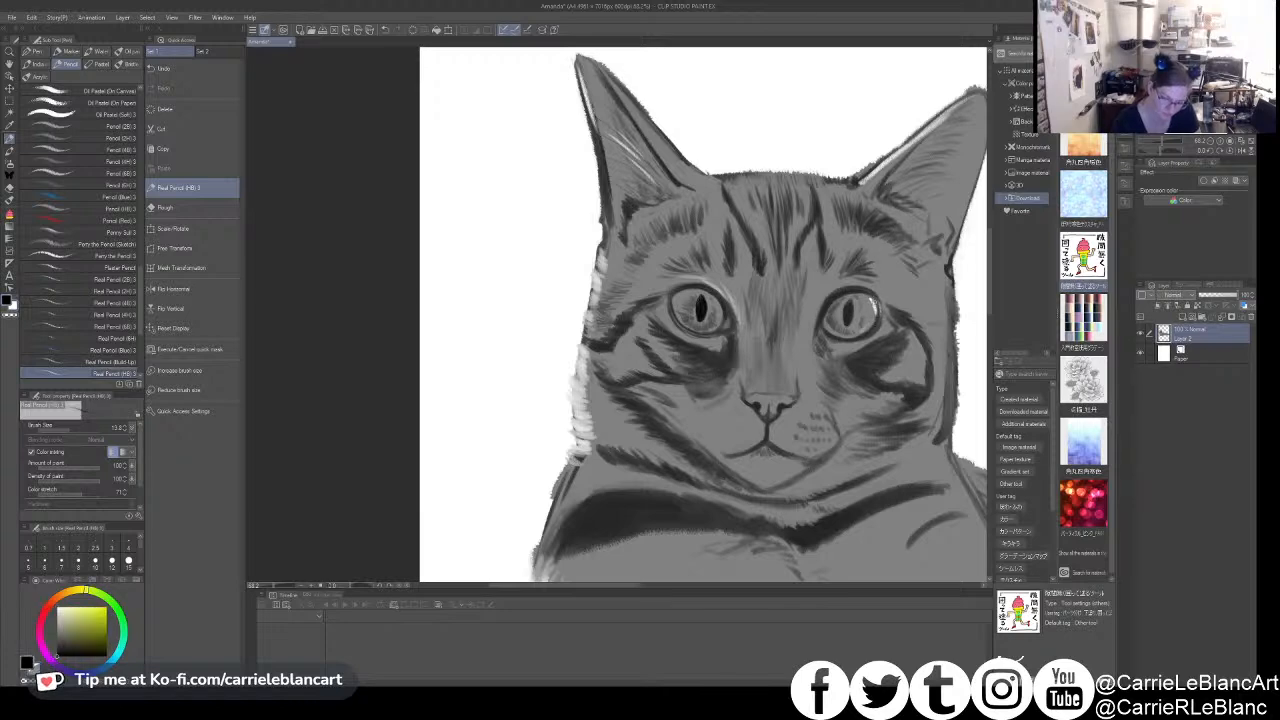
{"action": "left_click", "coordinate": [877, 320], "text": "alt"}
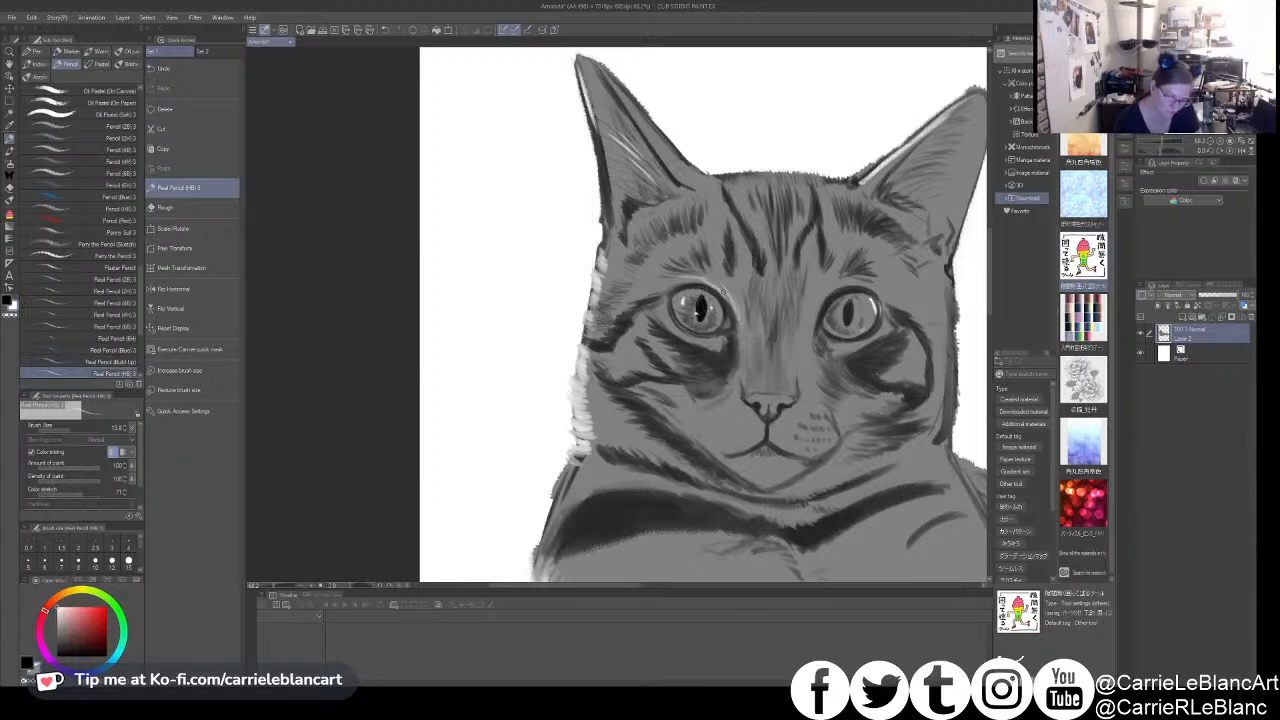
- Draw rows of dark whisker spots on the left side of the muzzle in black pencil
{"action": "key", "text": "x"}
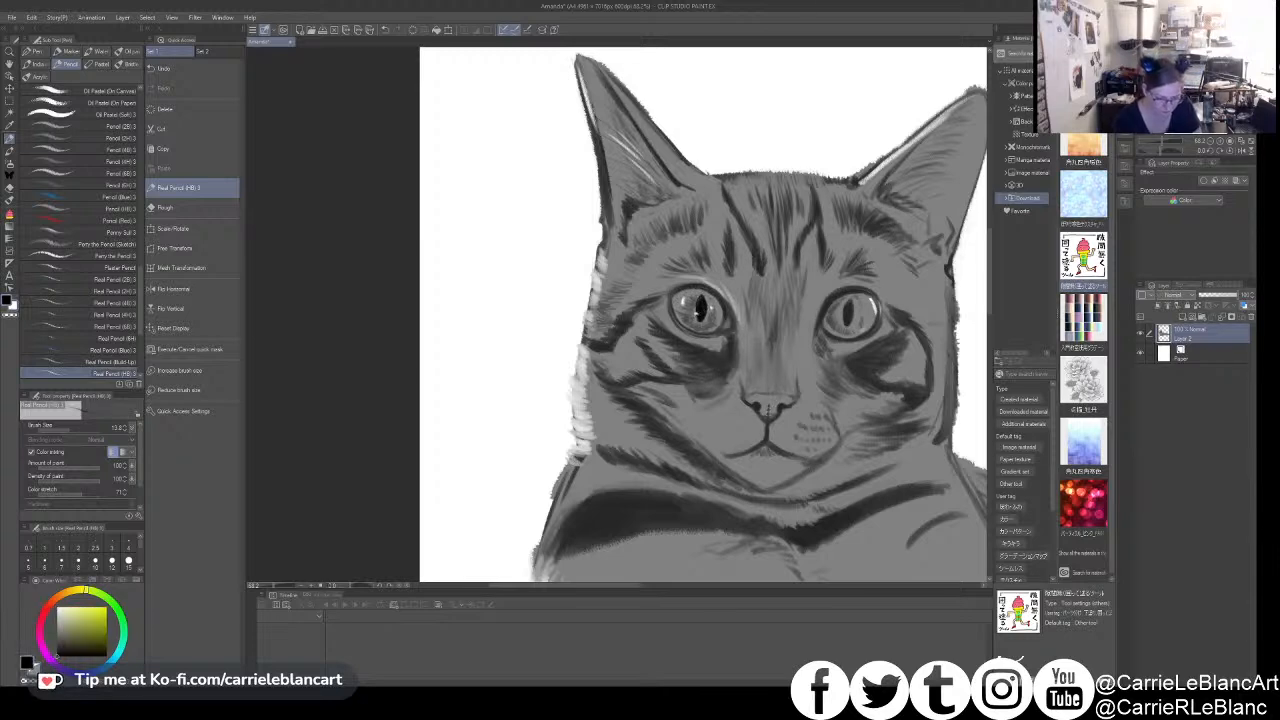
{"action": "key", "text": "x"}
{"action": "key", "text": "x"}
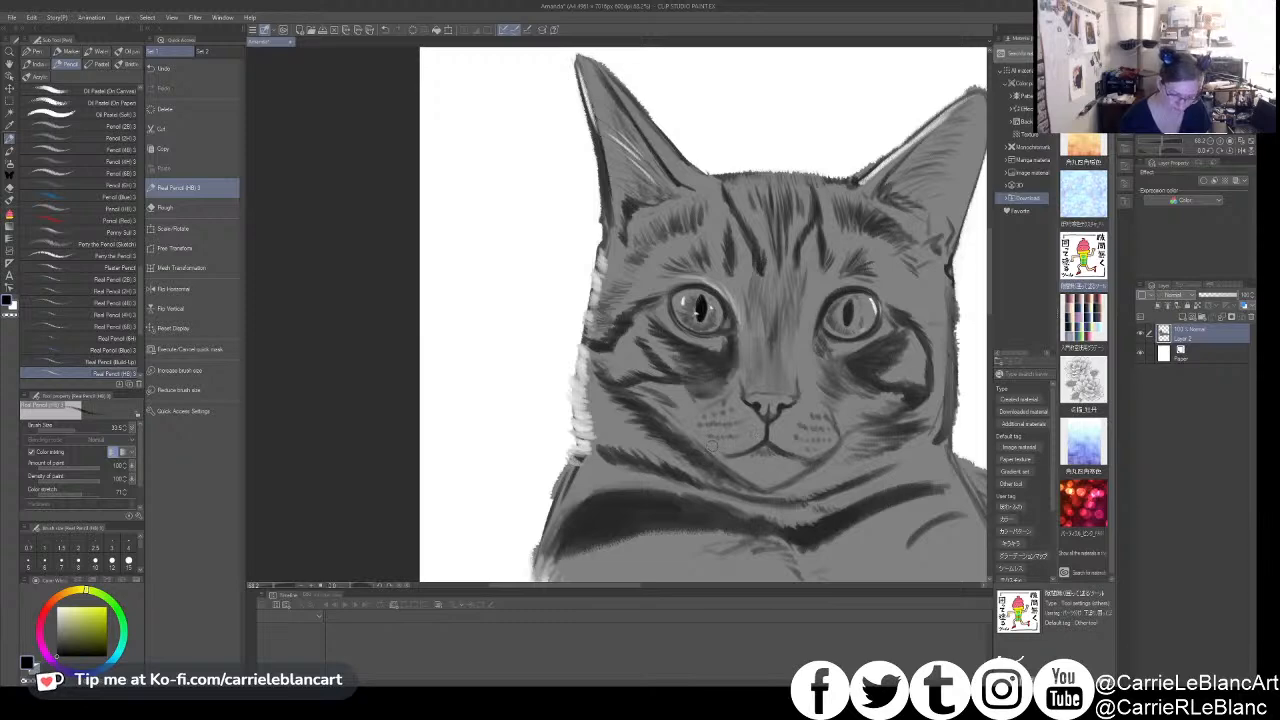
{"action": "left_click_drag", "start_coordinate": [838, 445], "coordinate": [808, 443]}
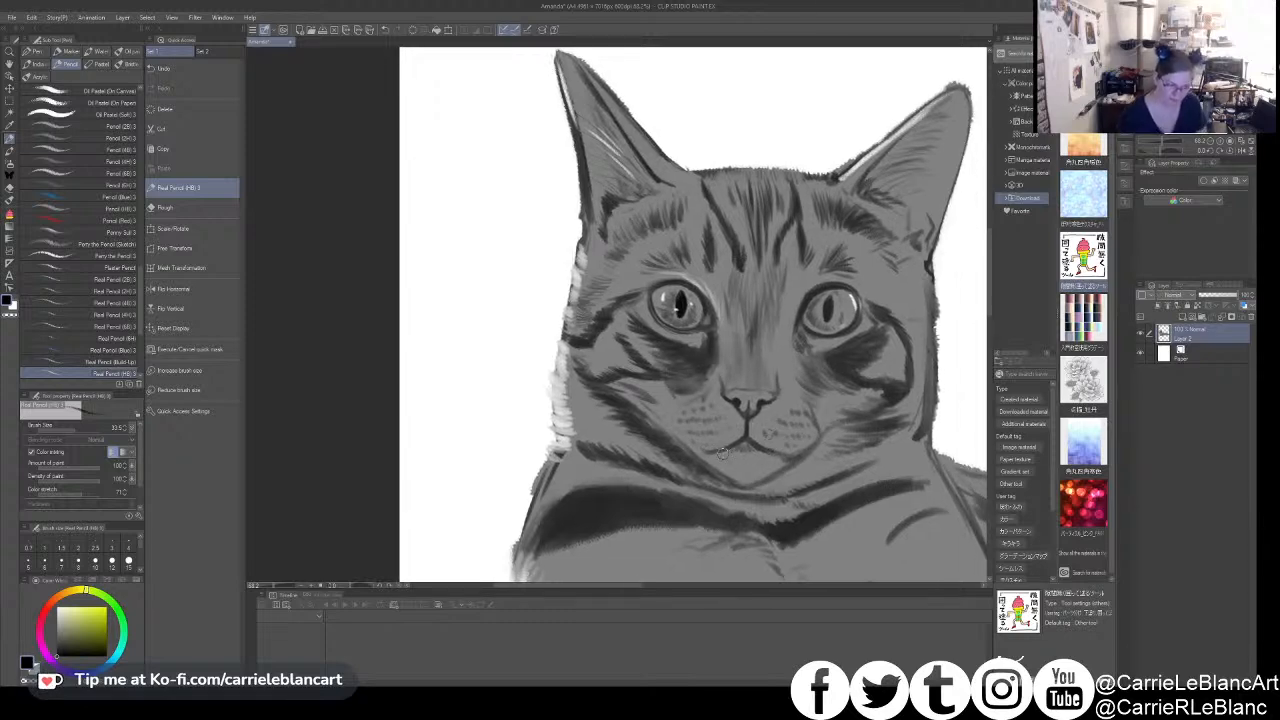
- Paint a white highlight along the chin and return the drawing colour to black for the mouth
{"action": "key", "text": "x"}
{"action": "mouse_move", "coordinate": [769, 472]}
{"action": "left_mouse_down"}
{"action": "mouse_move", "coordinate": [789, 461]}
{"action": "mouse_move", "coordinate": [767, 457]}
{"action": "left_mouse_up"}
{"action": "left_click_drag", "start_coordinate": [757, 376], "coordinate": [740, 348]}
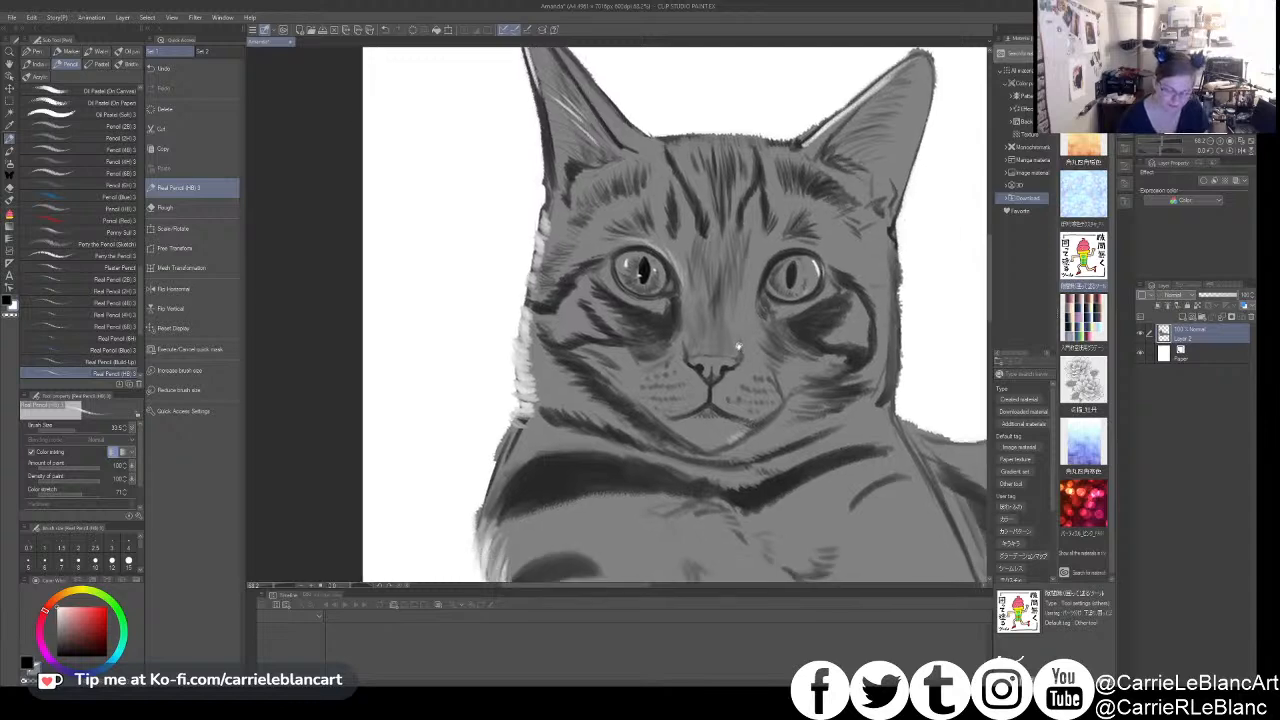
{"action": "key", "text": "x"}
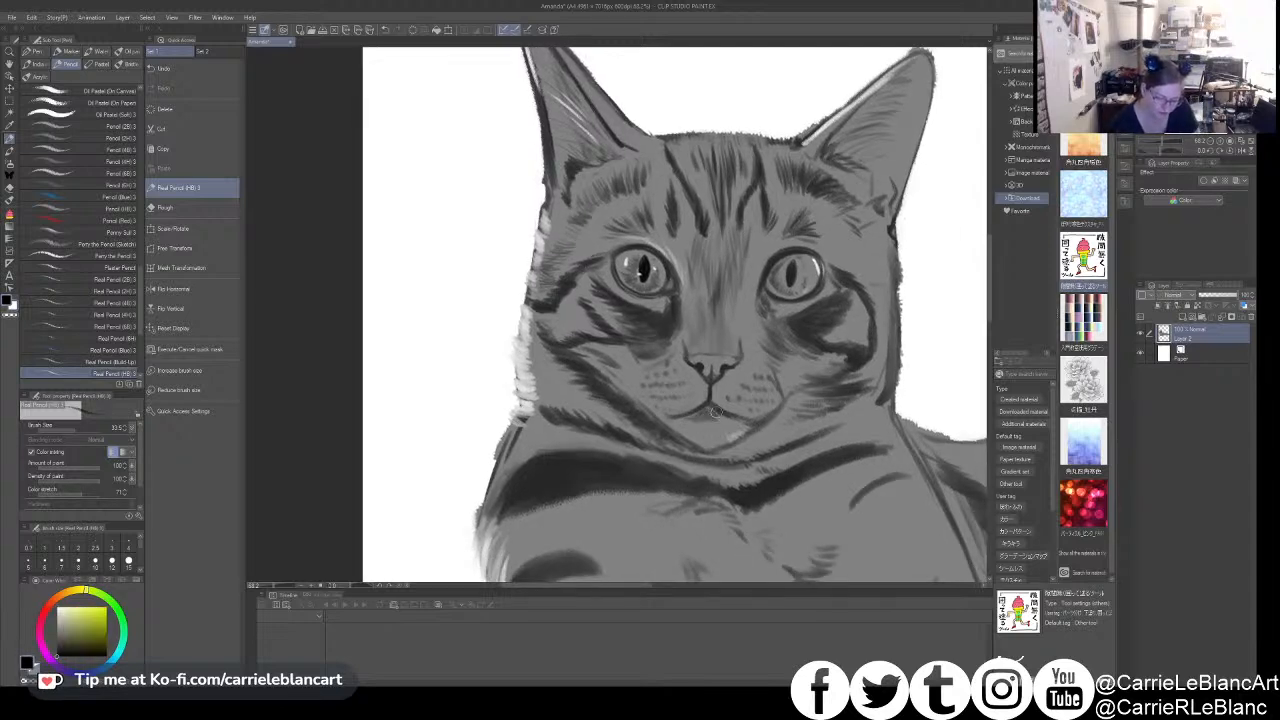
- Highlight the right edge of the muzzle and the adjoining cheek fur with white pencil strokes
{"action": "key", "text": "x"}
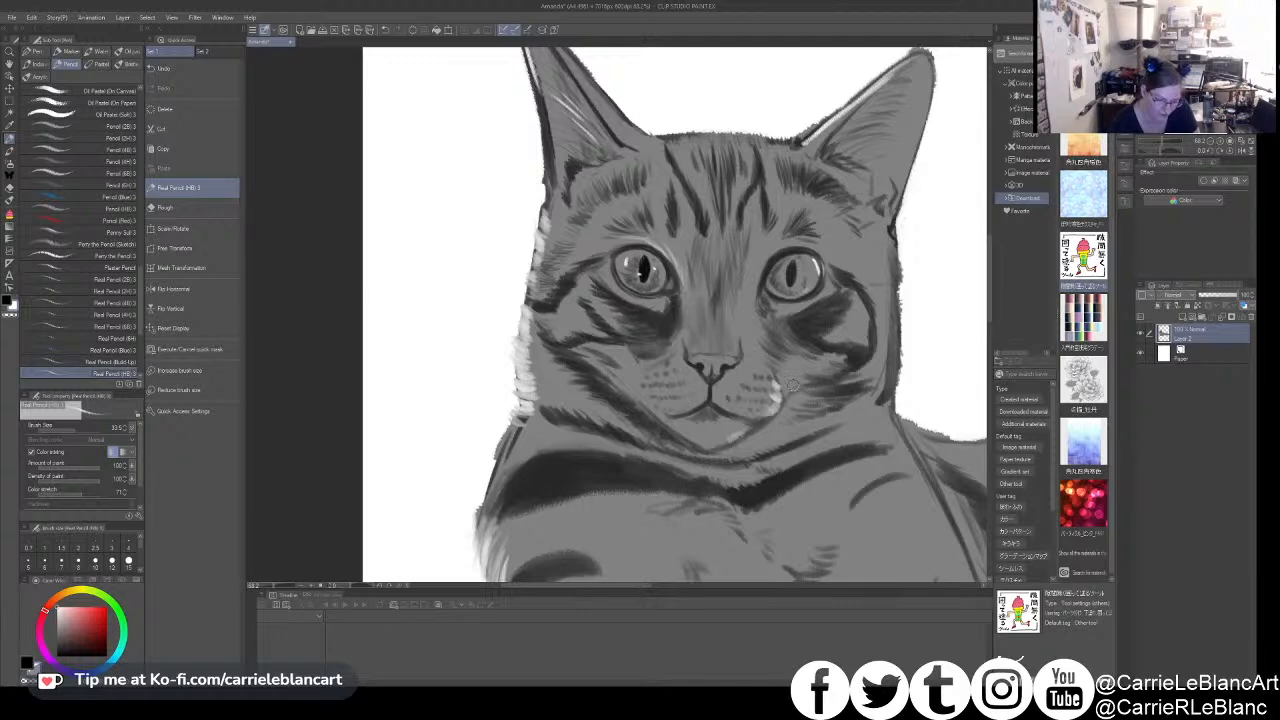
{"action": "left_click_drag", "start_coordinate": [776, 382], "coordinate": [780, 402]}
{"action": "key", "text": "ctrl+z"}
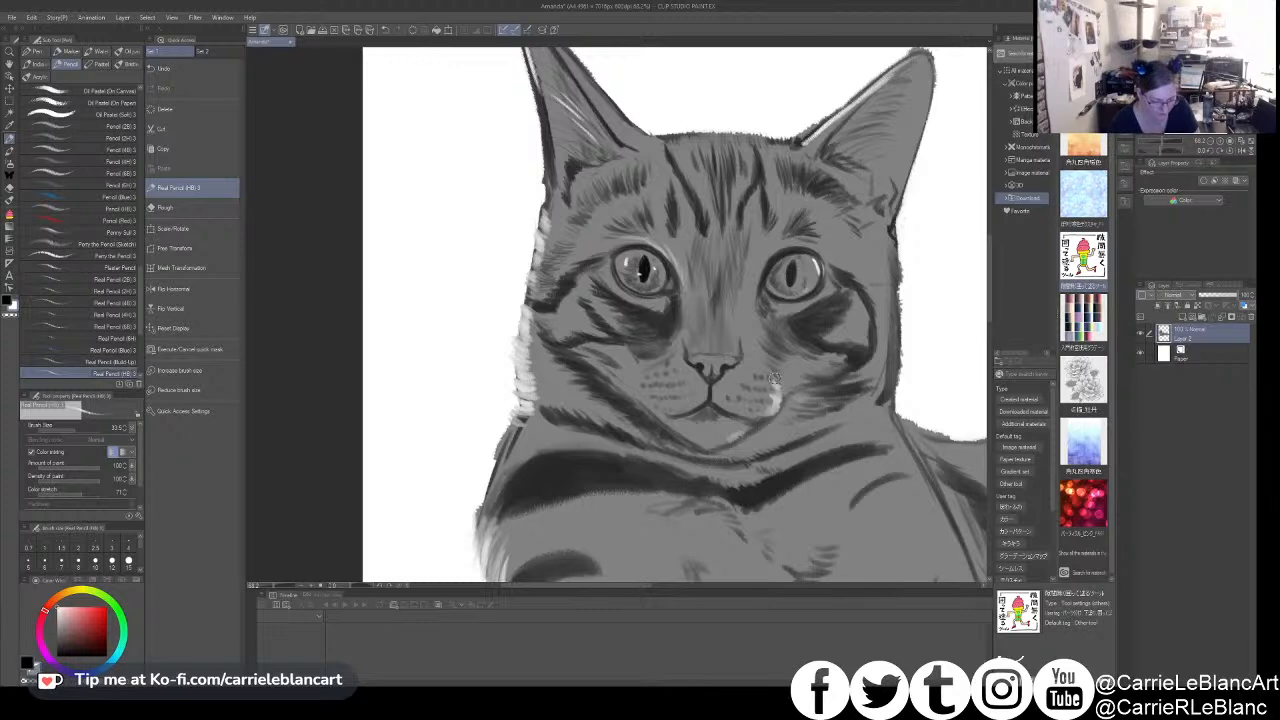
{"action": "left_click_drag", "start_coordinate": [794, 377], "coordinate": [808, 373]}
{"action": "left_click_drag", "start_coordinate": [740, 408], "coordinate": [787, 447]}
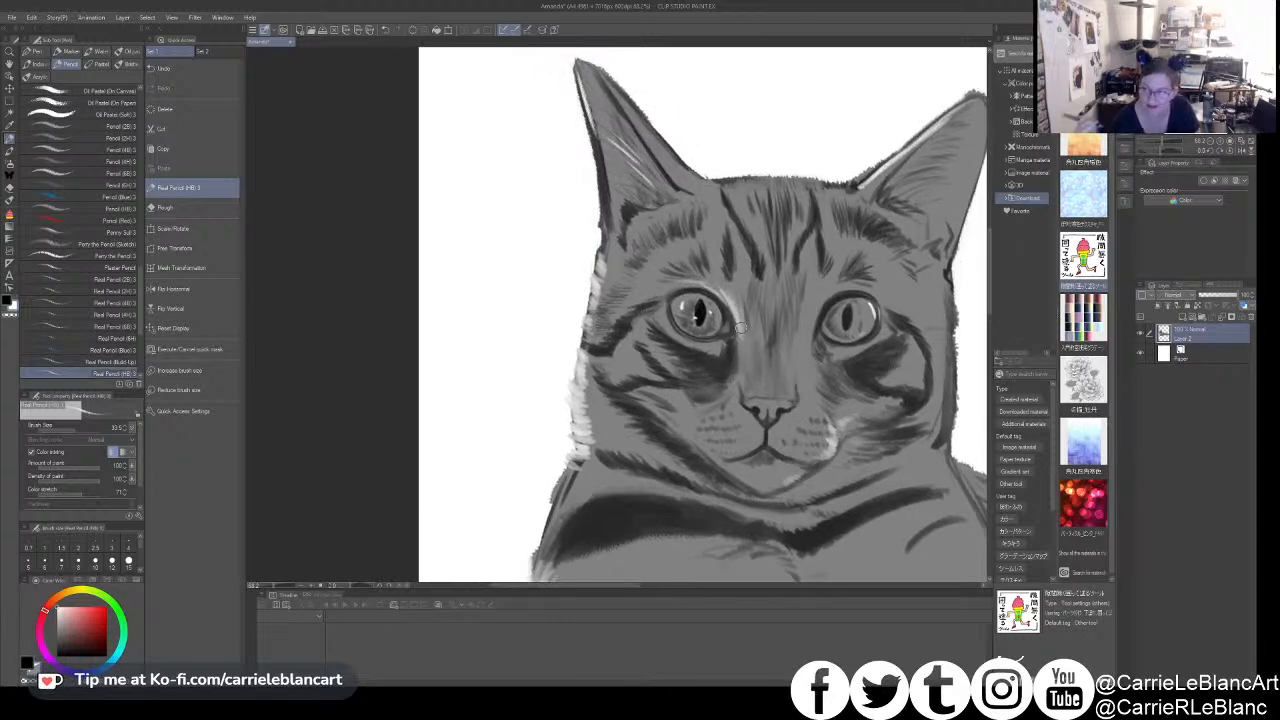
- Outline the inner corner and lower rim of the right eye with white highlights
{"action": "left_click_drag", "start_coordinate": [800, 322], "coordinate": [757, 329]}
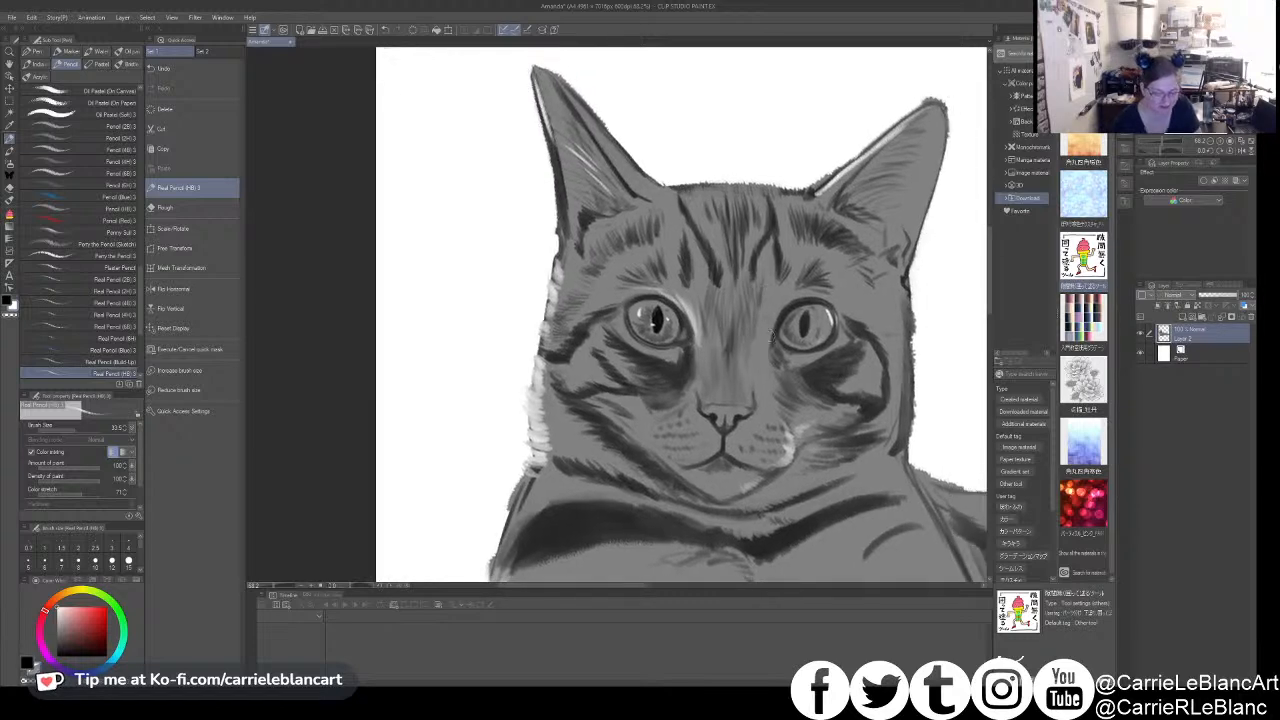
{"action": "mouse_move", "coordinate": [771, 319]}
{"action": "left_mouse_down"}
{"action": "mouse_move", "coordinate": [767, 342]}
{"action": "mouse_move", "coordinate": [806, 293]}
{"action": "left_mouse_up"}
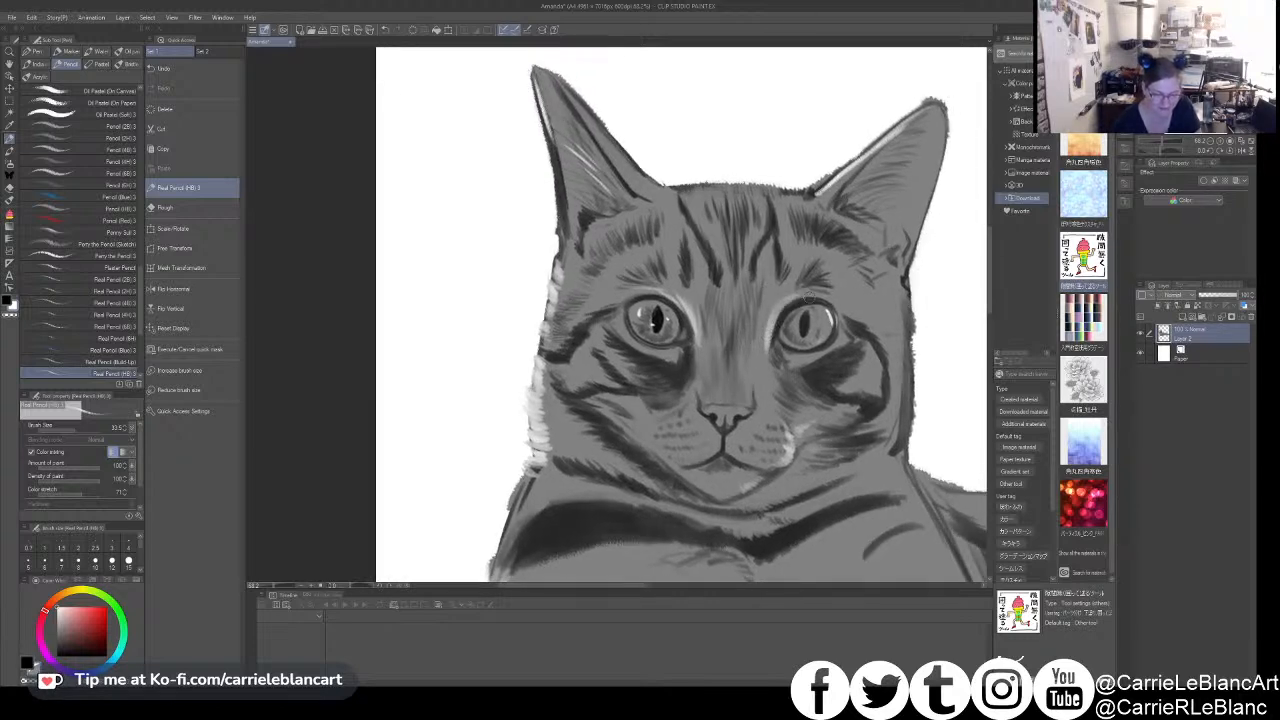
{"action": "left_click_drag", "start_coordinate": [790, 356], "coordinate": [836, 346]}
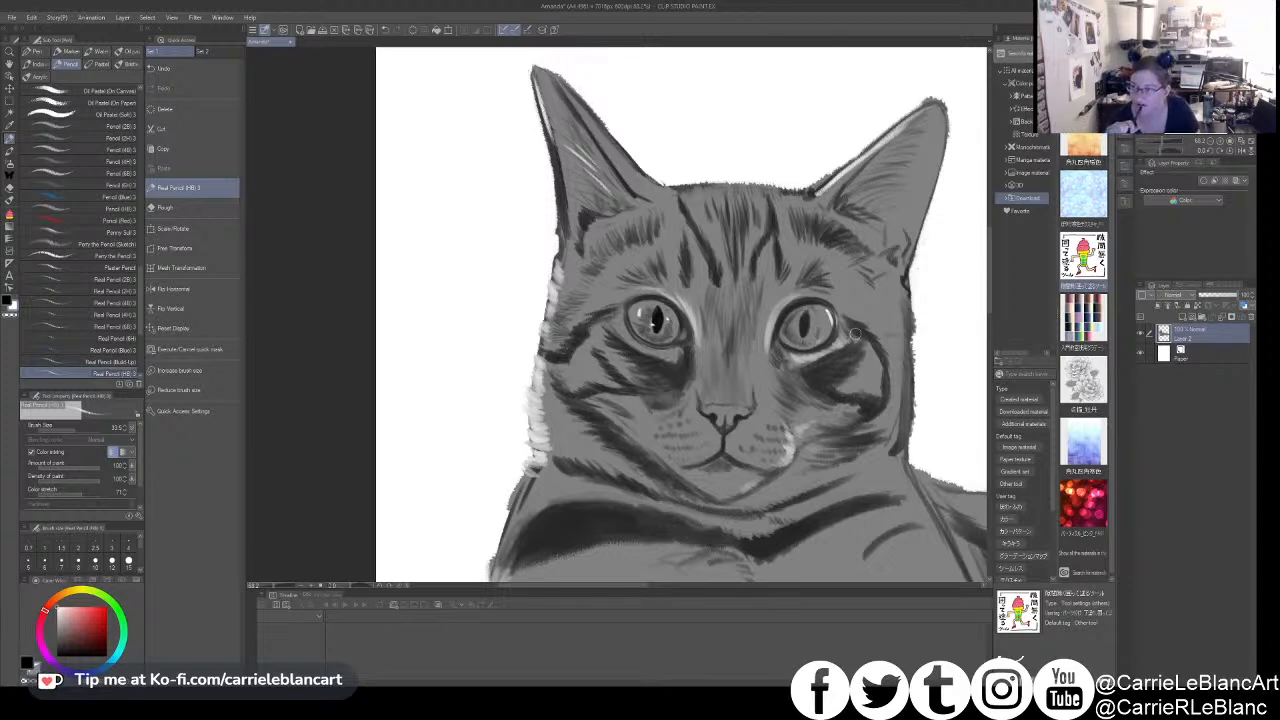
- Add soft white fur highlights across the muzzle's whisker pads and the chin
{"action": "left_click_drag", "start_coordinate": [740, 409], "coordinate": [752, 419]}
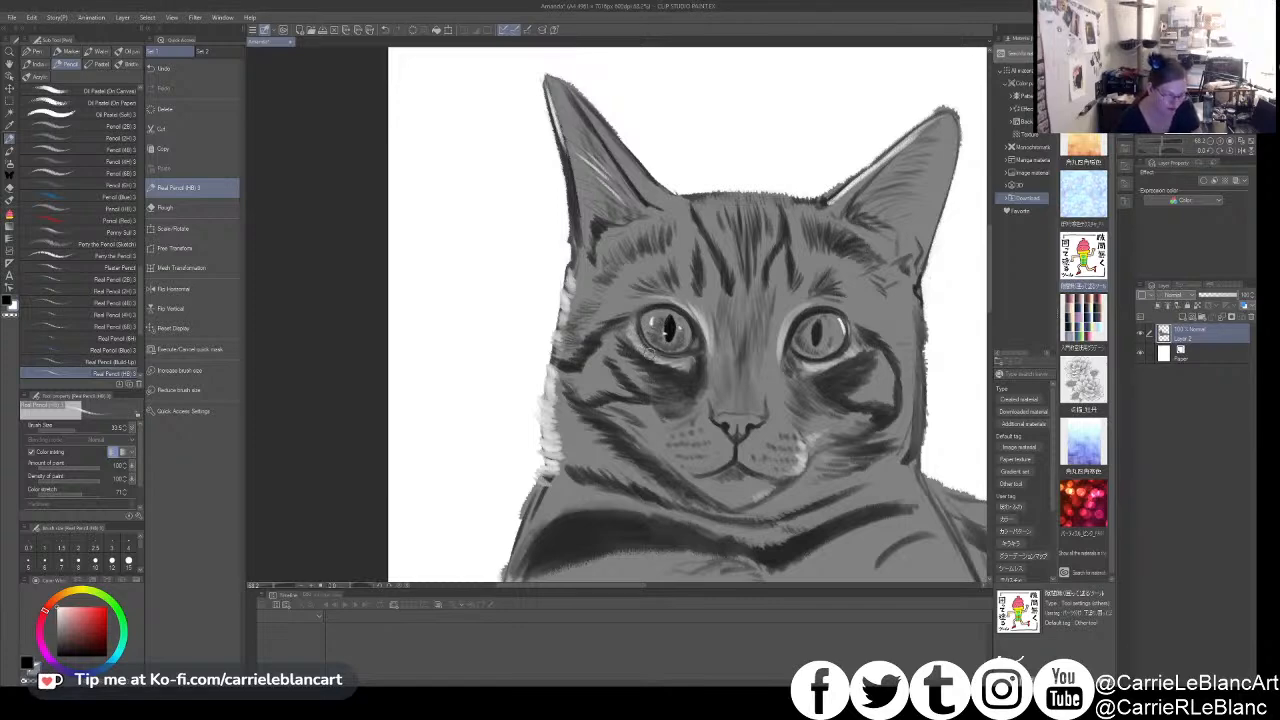
{"action": "mouse_move", "coordinate": [788, 421]}
{"action": "left_mouse_down"}
{"action": "mouse_move", "coordinate": [776, 396]}
{"action": "mouse_move", "coordinate": [756, 405]}
{"action": "mouse_move", "coordinate": [776, 414]}
{"action": "mouse_move", "coordinate": [764, 430]}
{"action": "left_mouse_up"}
{"action": "mouse_move", "coordinate": [772, 429]}
{"action": "left_mouse_down"}
{"action": "mouse_move", "coordinate": [785, 433]}
{"action": "mouse_move", "coordinate": [763, 437]}
{"action": "left_mouse_up"}
{"action": "left_click_drag", "start_coordinate": [767, 438], "coordinate": [783, 441]}
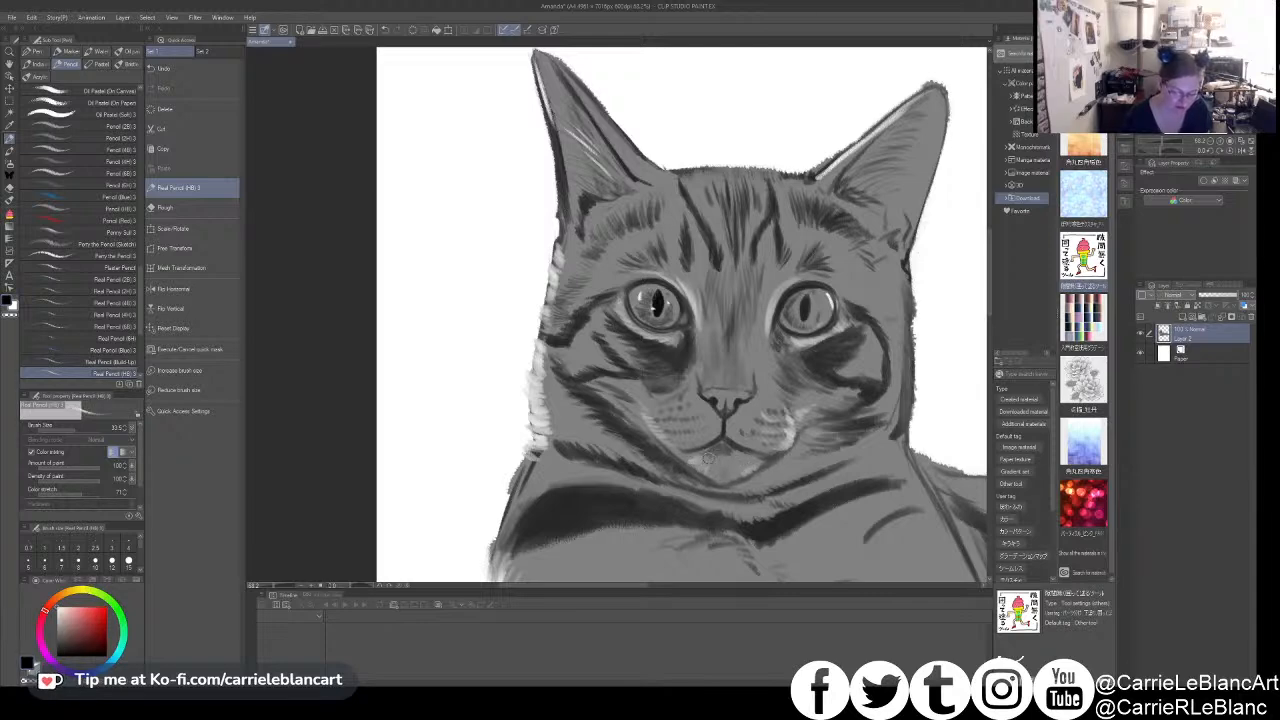
{"action": "left_click_drag", "start_coordinate": [745, 488], "coordinate": [777, 460]}
- Extend the white fur strokes along the left edge of the neck and shoulder
{"action": "mouse_move", "coordinate": [785, 529]}
{"action": "left_mouse_down"}
{"action": "mouse_move", "coordinate": [785, 435]}
{"action": "mouse_move", "coordinate": [770, 424]}
{"action": "left_mouse_up"}
{"action": "left_click_drag", "start_coordinate": [371, 355], "coordinate": [419, 403]}
{"action": "mouse_move", "coordinate": [587, 386]}
{"action": "left_mouse_down"}
{"action": "mouse_move", "coordinate": [604, 394]}
{"action": "mouse_move", "coordinate": [608, 375]}
{"action": "mouse_move", "coordinate": [604, 398]}
{"action": "left_mouse_up"}
{"action": "left_click_drag", "start_coordinate": [564, 442], "coordinate": [598, 414]}
{"action": "mouse_move", "coordinate": [554, 478]}
{"action": "left_mouse_down"}
{"action": "mouse_move", "coordinate": [584, 438]}
{"action": "mouse_move", "coordinate": [578, 450]}
{"action": "left_mouse_up"}
{"action": "mouse_move", "coordinate": [560, 496]}
{"action": "left_mouse_down"}
{"action": "mouse_move", "coordinate": [574, 460]}
{"action": "mouse_move", "coordinate": [608, 450]}
{"action": "mouse_move", "coordinate": [590, 436]}
{"action": "left_mouse_up"}
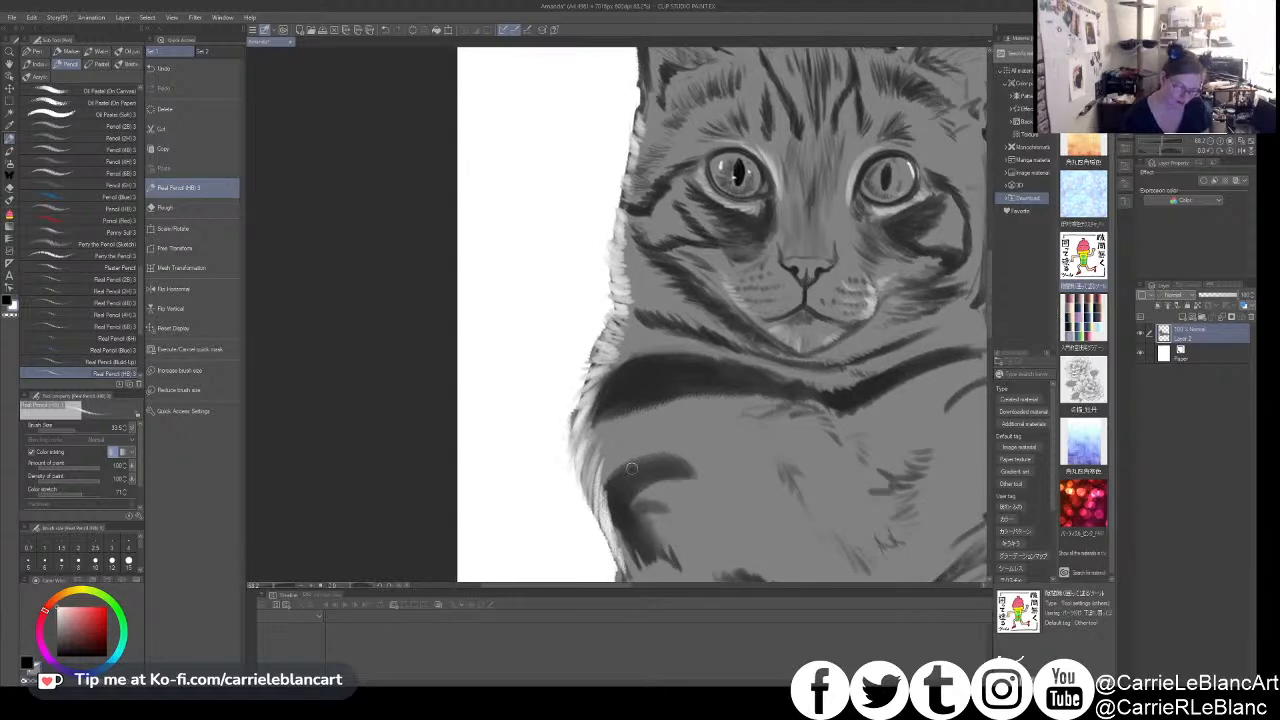
- Change the Paper layer's colour to light gray
{"action": "left_click", "coordinate": [1164, 353]}
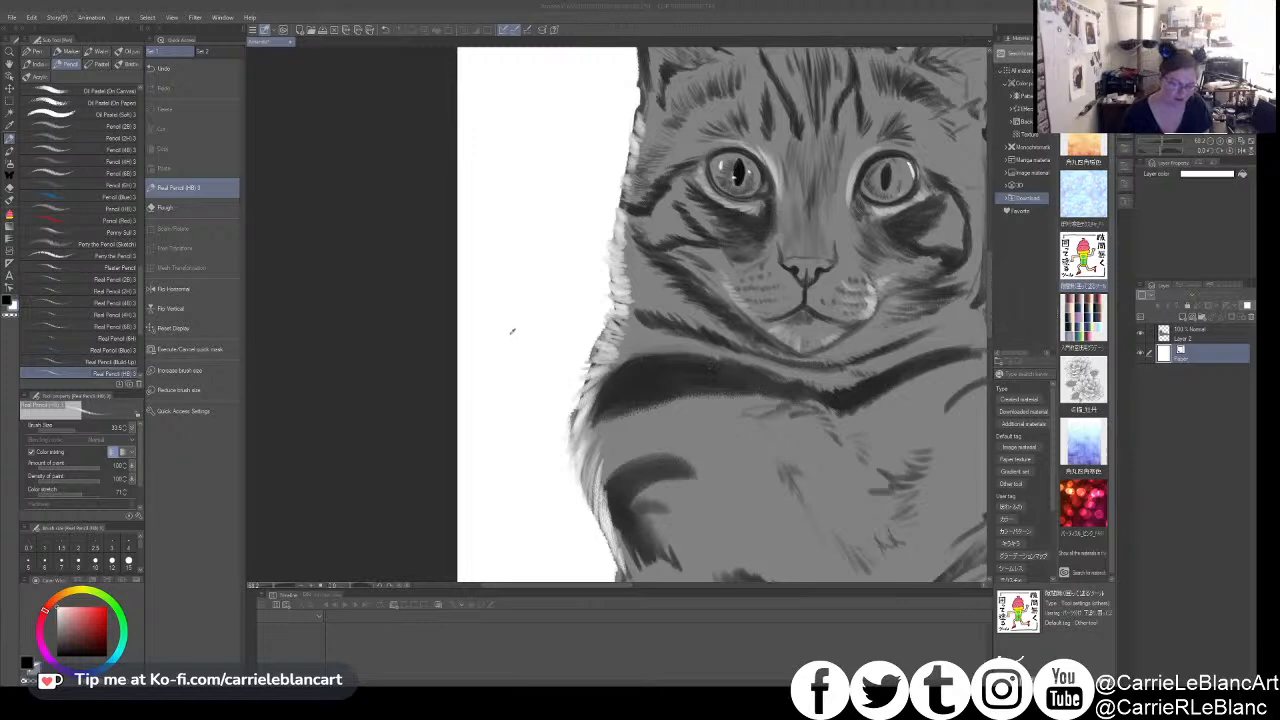
{"action": "left_click", "coordinate": [754, 288]}
{"action": "left_click_drag", "start_coordinate": [748, 422], "coordinate": [624, 384]}
{"action": "scroll", "coordinate": [653, 367], "scroll_direction": "down", "scroll_amount": 2}
{"action": "key", "text": "x"}
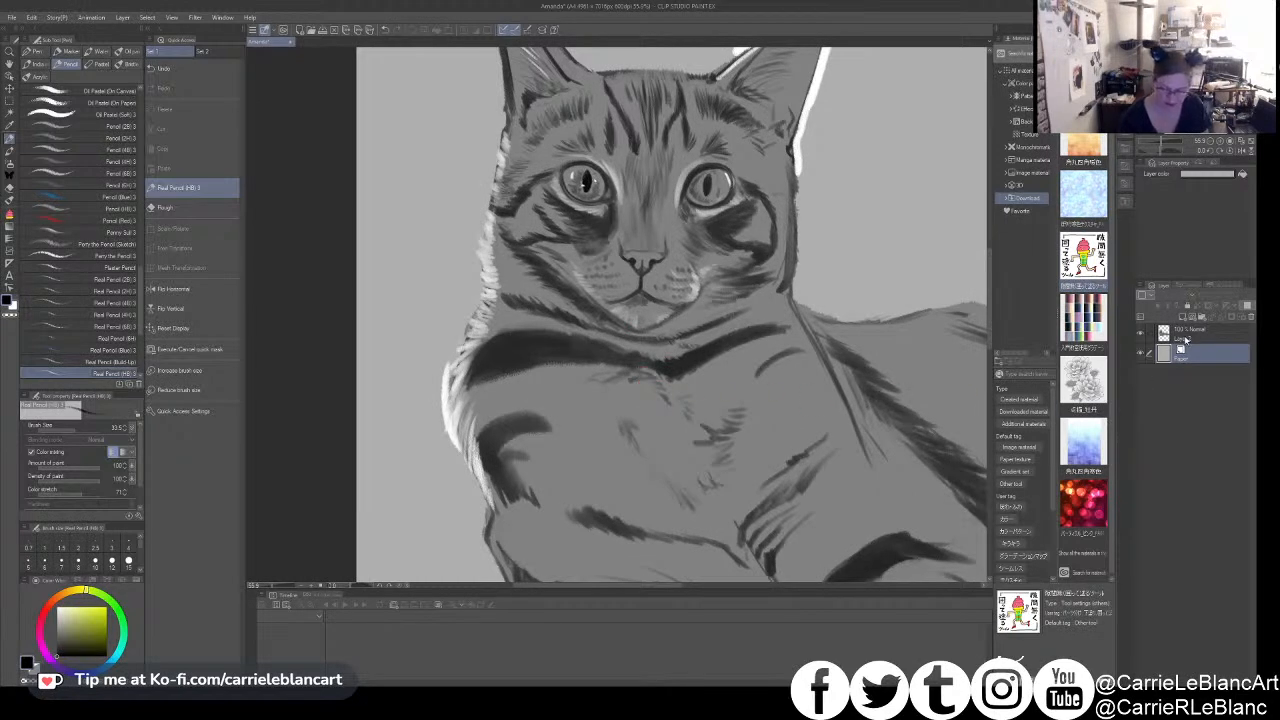
- Return to the cat's drawing layer, paint white fur strokes on the upper and central chest and enlarge the pencil
{"action": "left_click", "coordinate": [1186, 338]}
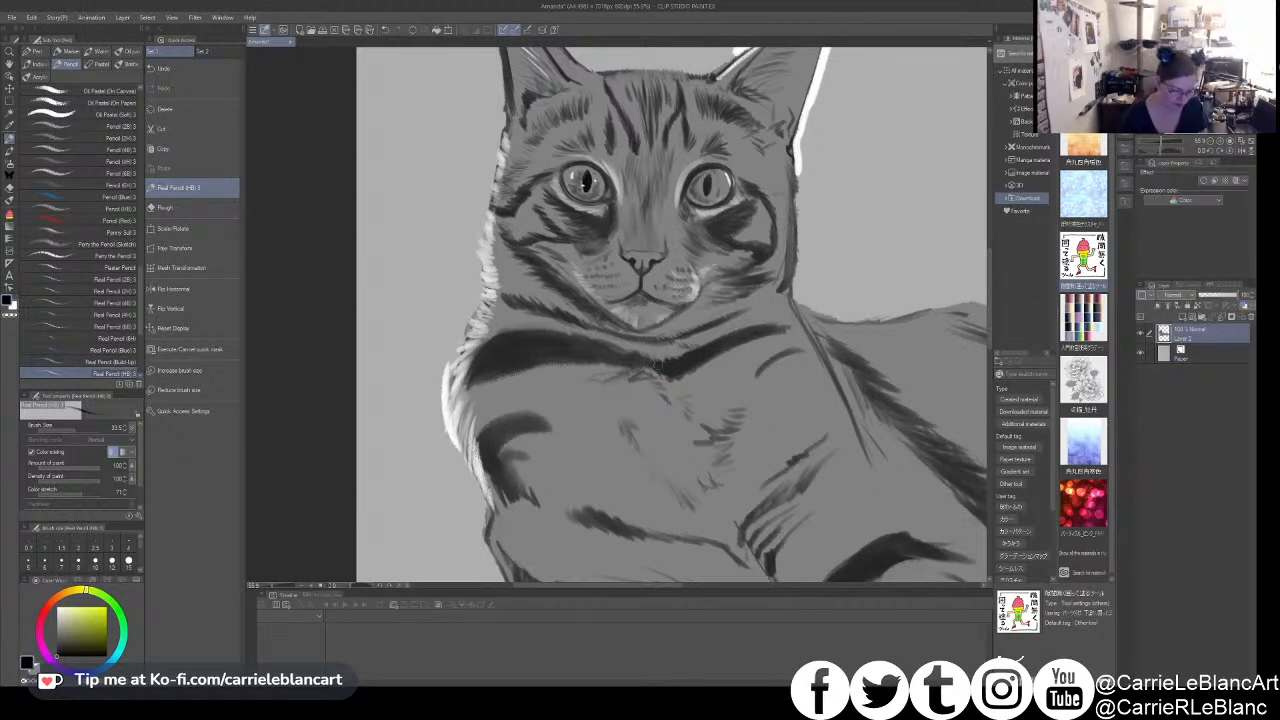
{"action": "key", "text": "x"}
{"action": "left_click_drag", "start_coordinate": [628, 376], "coordinate": [666, 398]}
{"action": "key", "text": "alt"}
{"action": "mouse_move", "coordinate": [677, 411]}
{"action": "left_mouse_down"}
{"action": "mouse_move", "coordinate": [674, 372]}
{"action": "mouse_move", "coordinate": [624, 385]}
{"action": "mouse_move", "coordinate": [626, 407]}
{"action": "mouse_move", "coordinate": [622, 355]}
{"action": "mouse_move", "coordinate": [651, 437]}
{"action": "left_mouse_up"}
{"action": "key", "text": "bracketright"}
{"action": "key", "text": "bracketright"}
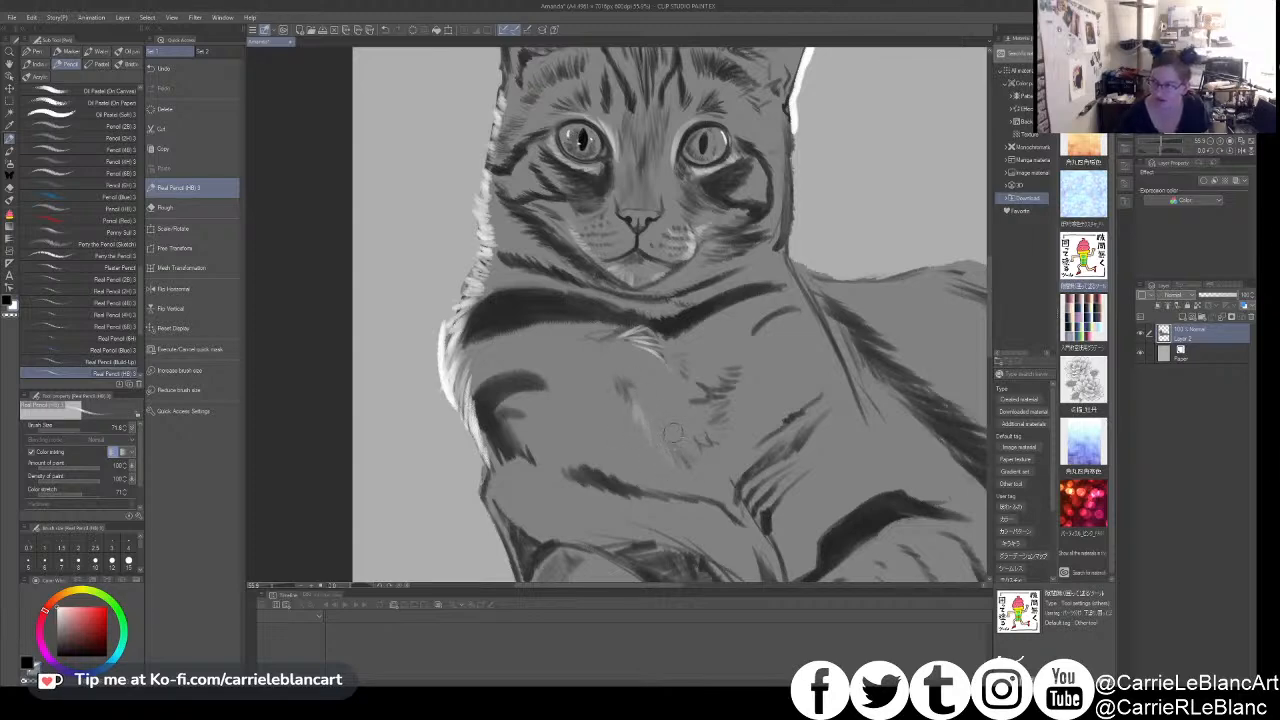
- Extend the white fur strokes down the centre of the chest
{"action": "mouse_move", "coordinate": [648, 452]}
{"action": "left_mouse_down"}
{"action": "mouse_move", "coordinate": [718, 489]}
{"action": "mouse_move", "coordinate": [671, 473]}
{"action": "left_mouse_up"}
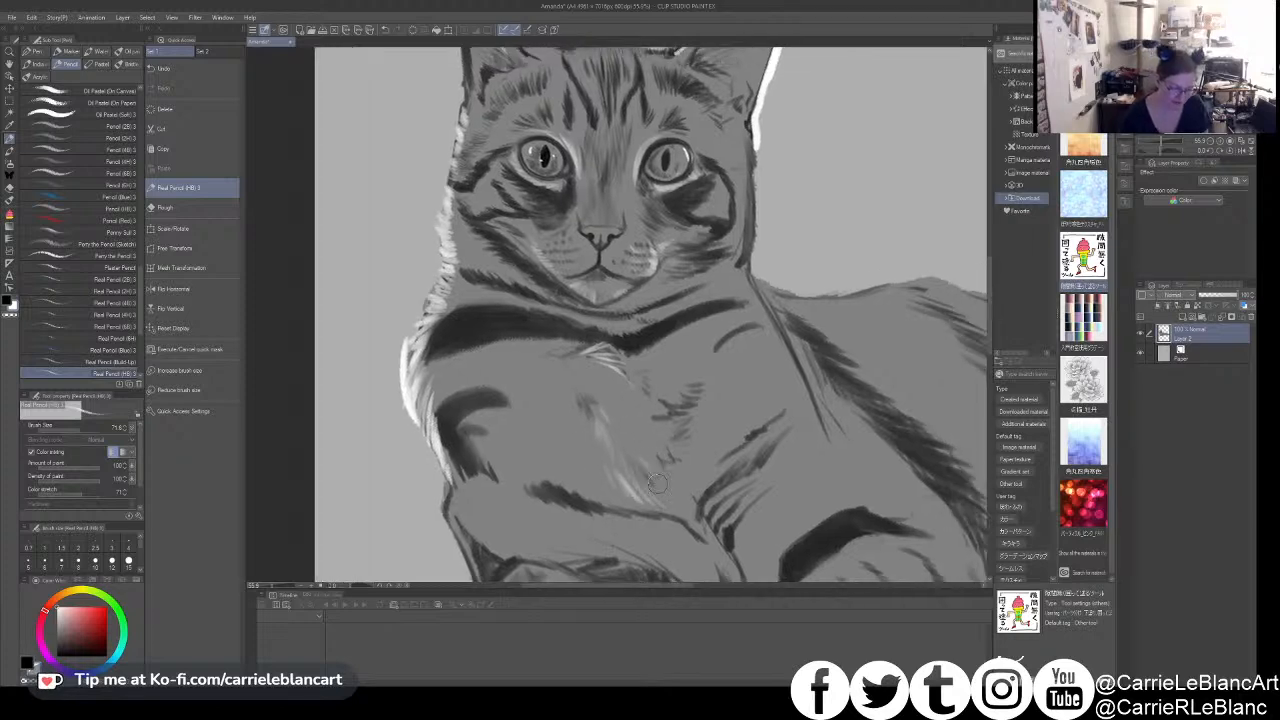
{"action": "mouse_move", "coordinate": [637, 440]}
{"action": "left_mouse_down"}
{"action": "mouse_move", "coordinate": [604, 374]}
{"action": "mouse_move", "coordinate": [627, 421]}
{"action": "mouse_move", "coordinate": [651, 429]}
{"action": "mouse_move", "coordinate": [681, 408]}
{"action": "mouse_move", "coordinate": [722, 446]}
{"action": "left_mouse_up"}
{"action": "left_click_drag", "start_coordinate": [603, 389], "coordinate": [637, 405]}
{"action": "mouse_move", "coordinate": [623, 398]}
{"action": "left_mouse_down"}
{"action": "mouse_move", "coordinate": [659, 408]}
{"action": "mouse_move", "coordinate": [688, 476]}
{"action": "left_mouse_up"}
- Darken the pupil of the eye on the image's right side with a smaller pencil
{"action": "key", "text": "["}
{"action": "key", "text": "["}
{"action": "key", "text": "["}
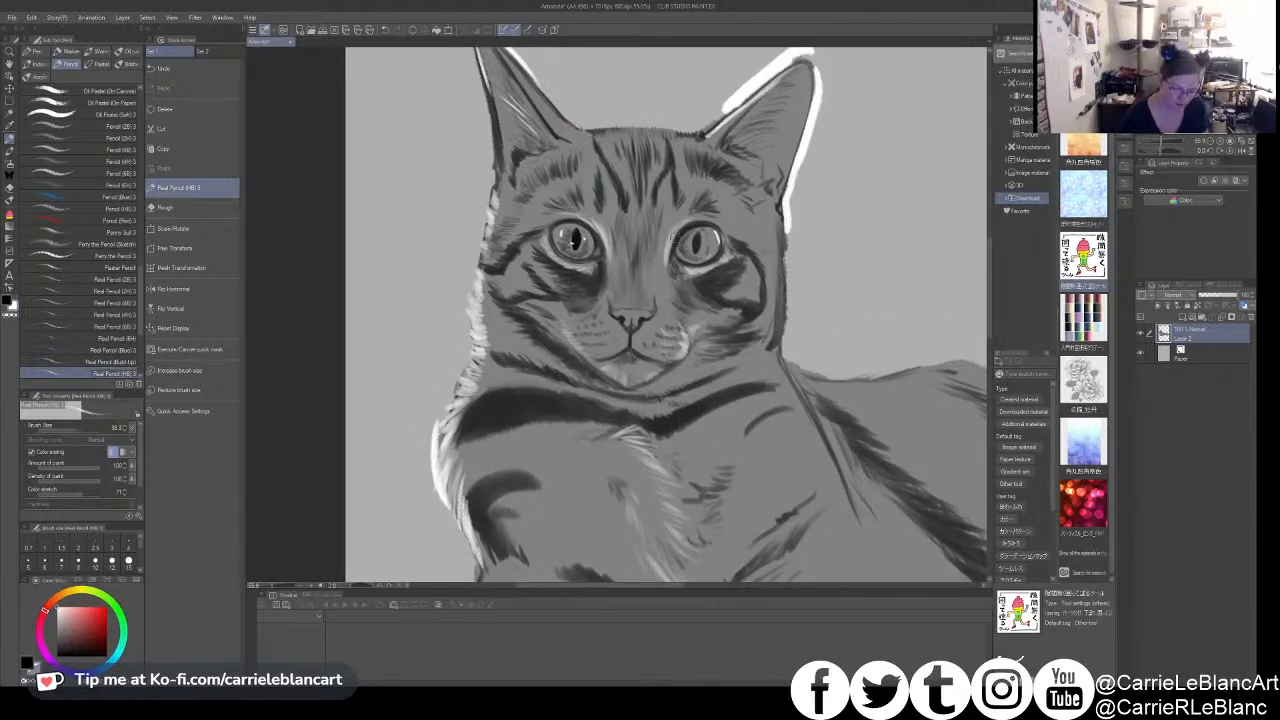
{"action": "key", "text": "x"}
{"action": "left_click_drag", "start_coordinate": [697, 235], "coordinate": [696, 248]}
{"action": "key", "text": "]"}
{"action": "key", "text": "]"}
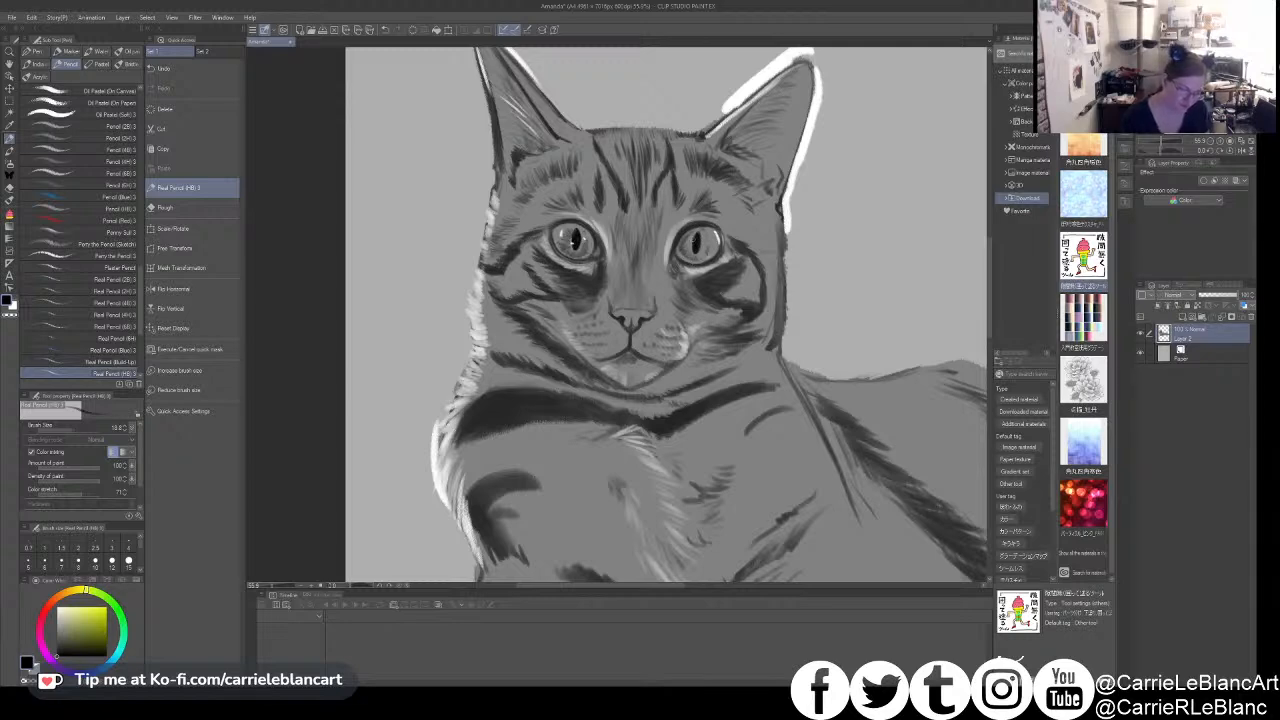
{"action": "key", "text": "x"}
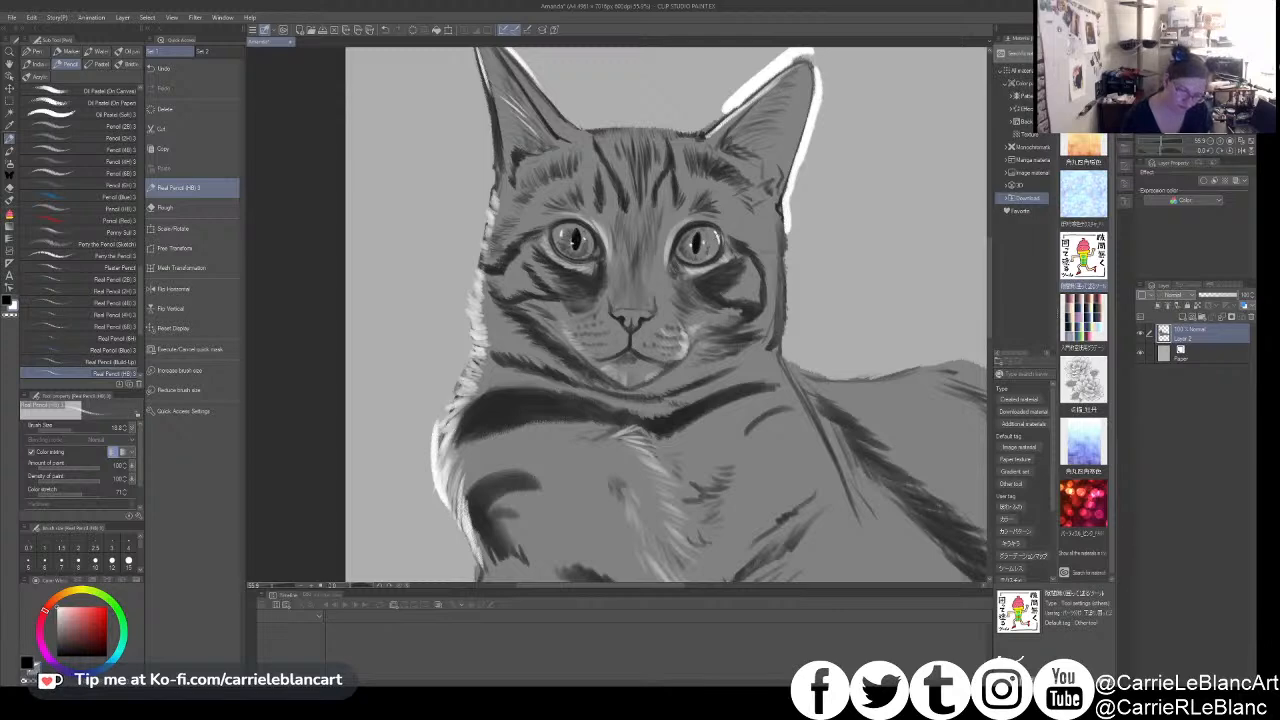
- Add fine white fur strokes above the eyes and along the top edge of the head
{"action": "key", "text": "x"}
{"action": "left_click_drag", "start_coordinate": [721, 311], "coordinate": [737, 406]}
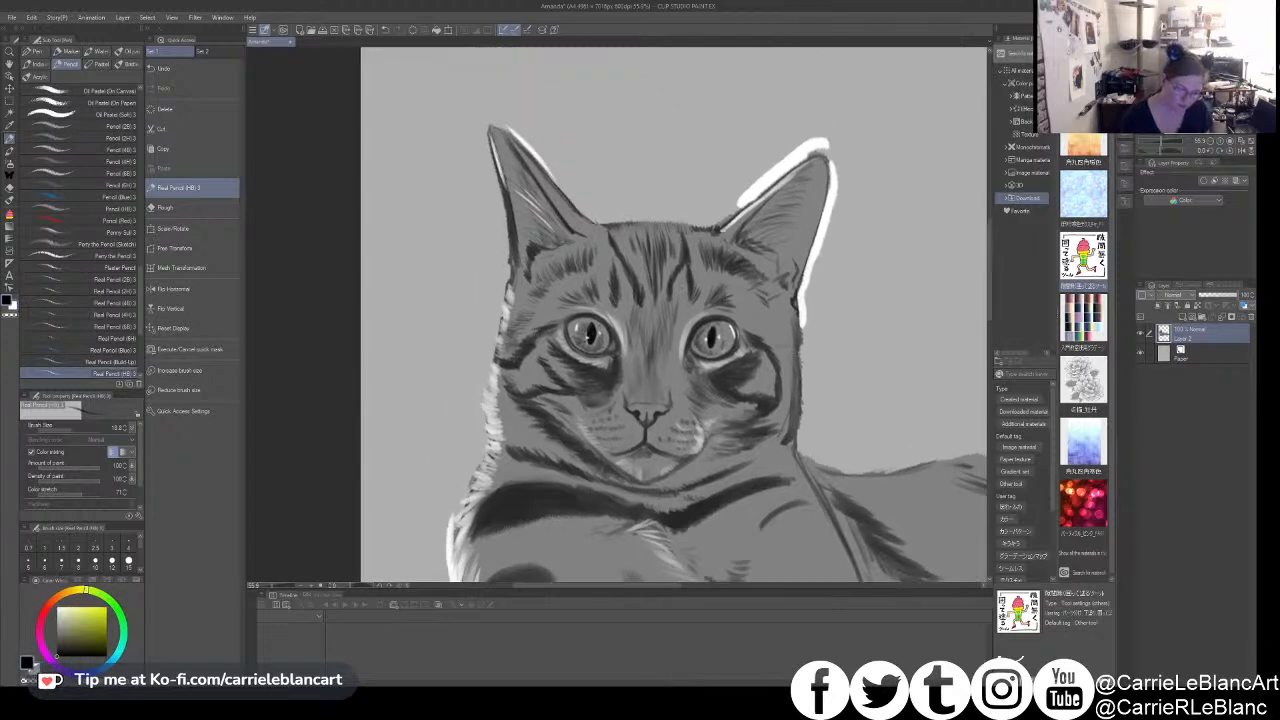
{"action": "key", "text": "x"}
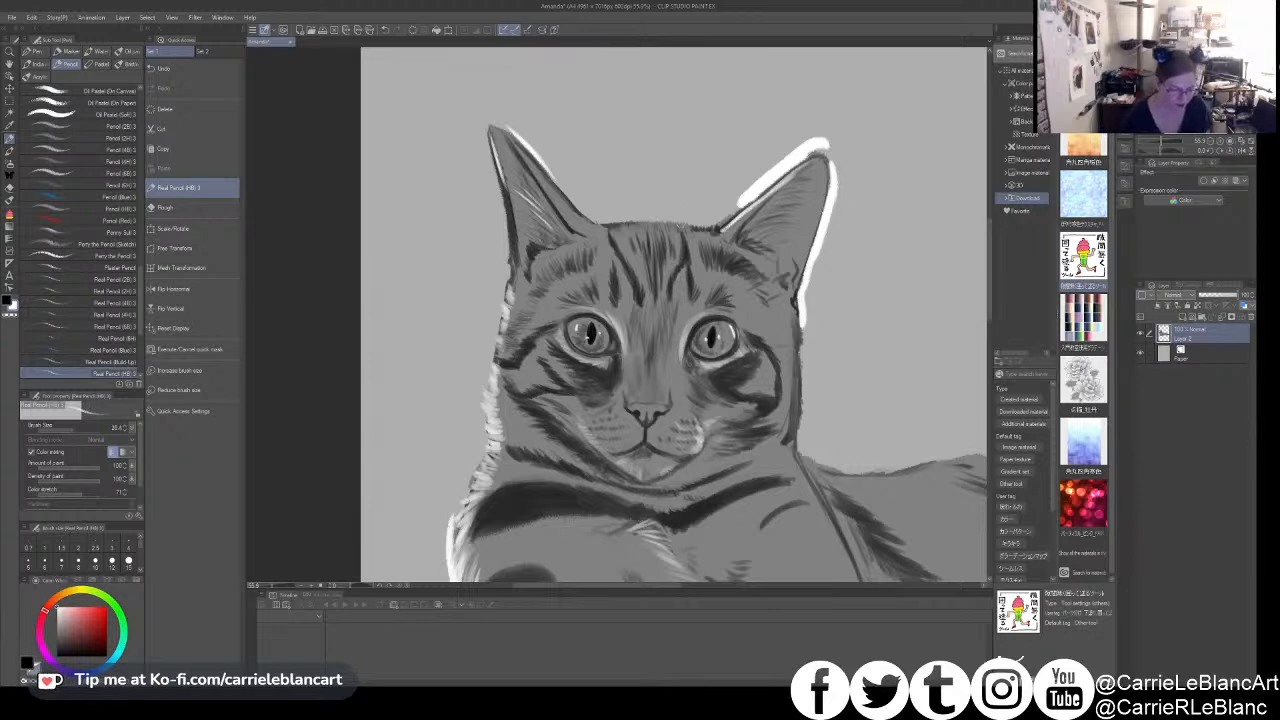
{"action": "key", "text": "["}
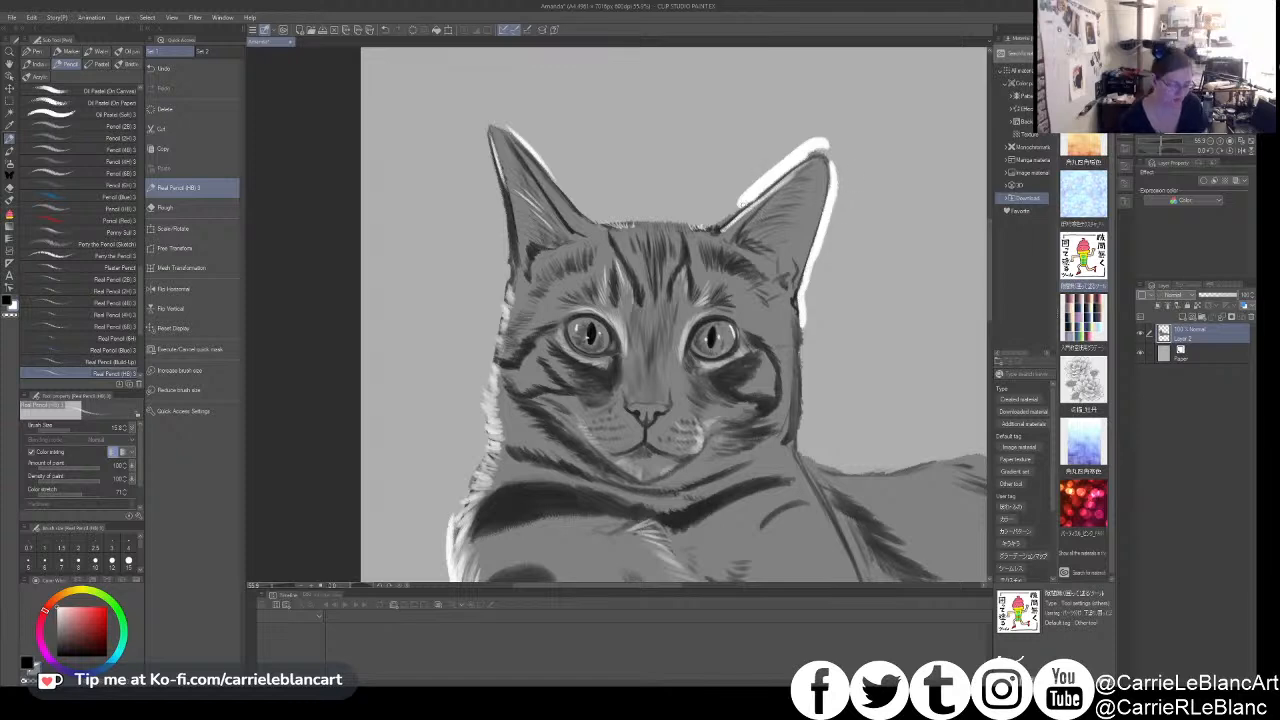
- Clean away the thick white outline around the ear on the image's right side, leaving only a thin highlight
{"action": "left_click_drag", "start_coordinate": [735, 207], "coordinate": [756, 188]}
{"action": "mouse_move", "coordinate": [798, 146]}
{"action": "left_mouse_down"}
{"action": "mouse_move", "coordinate": [835, 151]}
{"action": "mouse_move", "coordinate": [804, 143]}
{"action": "mouse_move", "coordinate": [831, 160]}
{"action": "mouse_move", "coordinate": [834, 203]}
{"action": "mouse_move", "coordinate": [834, 163]}
{"action": "mouse_move", "coordinate": [805, 325]}
{"action": "left_mouse_up"}
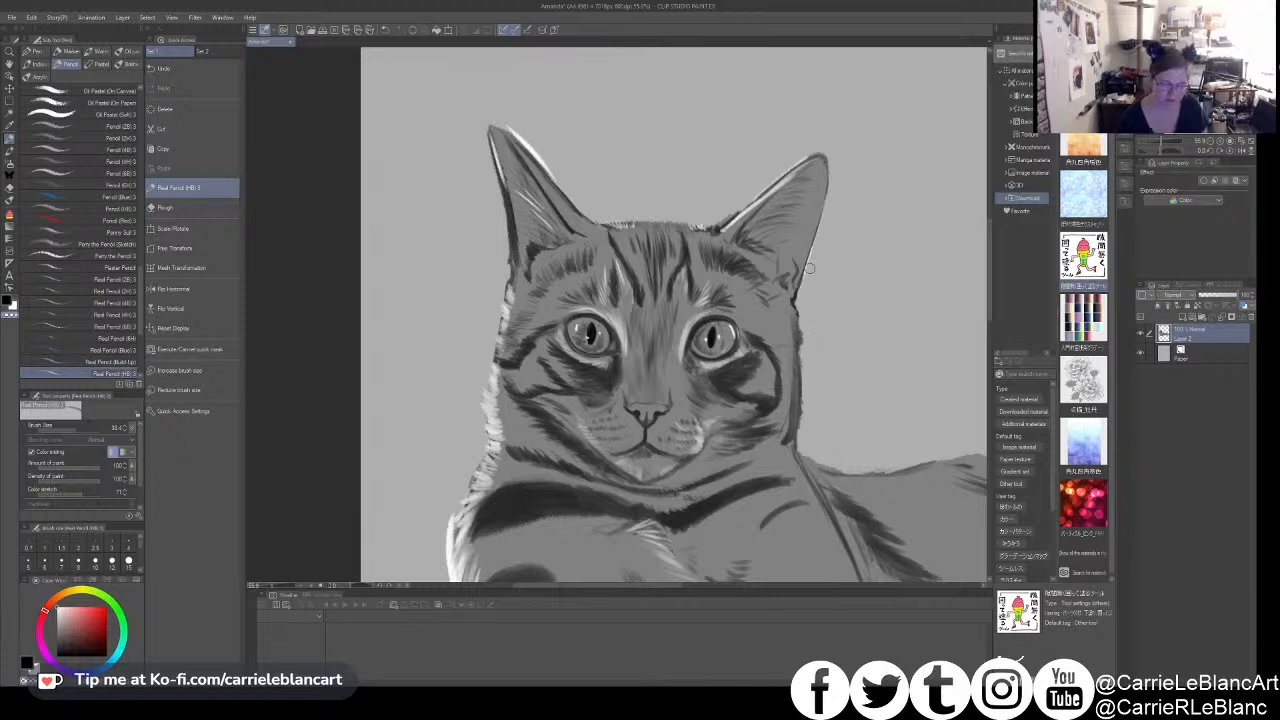
{"action": "key", "text": "x"}
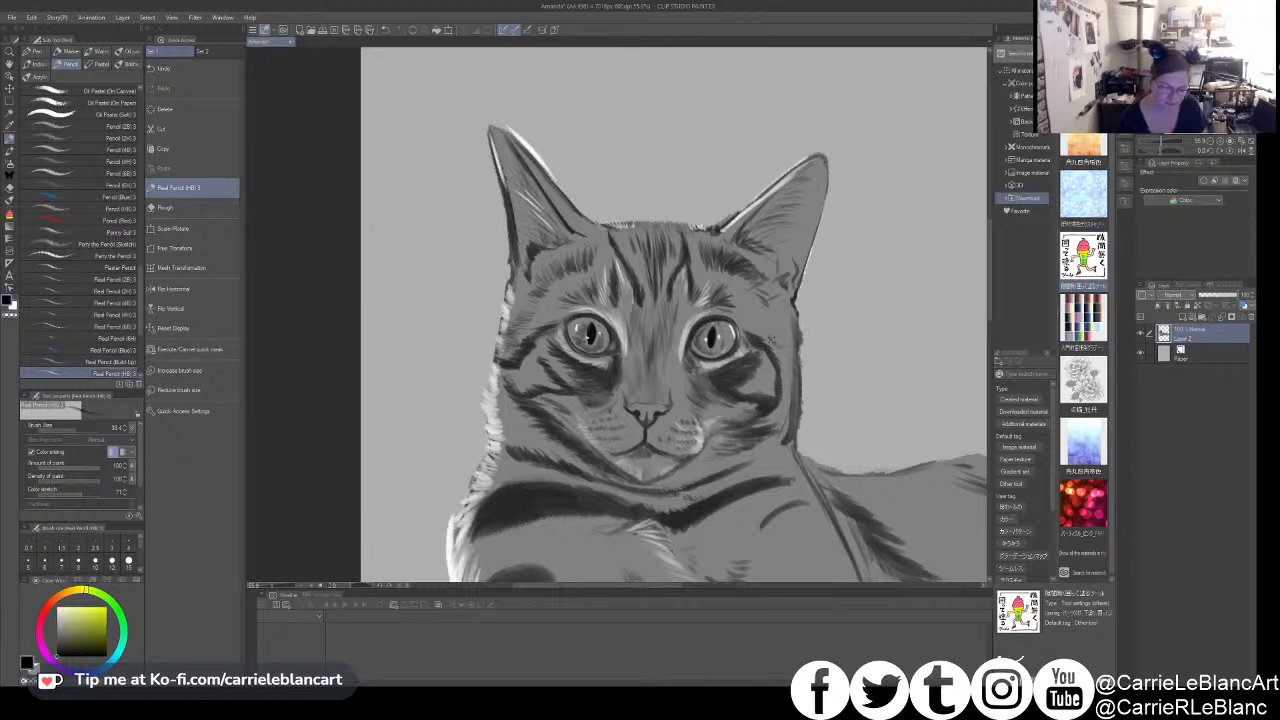
- Paint white fur highlights inside the right-hand cheek marking and touch up the muzzle
{"action": "key", "text": "x"}
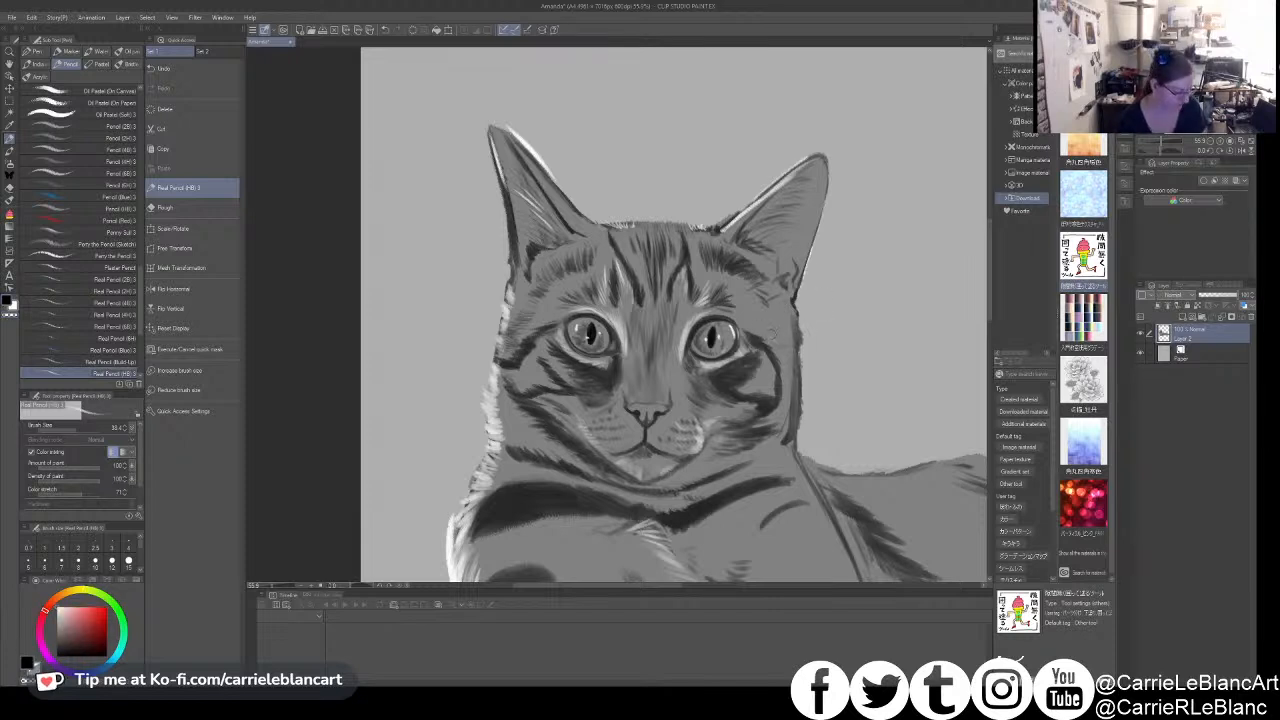
{"action": "mouse_move", "coordinate": [776, 346]}
{"action": "left_mouse_down"}
{"action": "mouse_move", "coordinate": [786, 380]}
{"action": "mouse_move", "coordinate": [769, 380]}
{"action": "mouse_move", "coordinate": [768, 401]}
{"action": "mouse_move", "coordinate": [751, 371]}
{"action": "mouse_move", "coordinate": [768, 398]}
{"action": "mouse_move", "coordinate": [774, 373]}
{"action": "mouse_move", "coordinate": [764, 397]}
{"action": "left_mouse_up"}
{"action": "left_click_drag", "start_coordinate": [753, 387], "coordinate": [755, 397]}
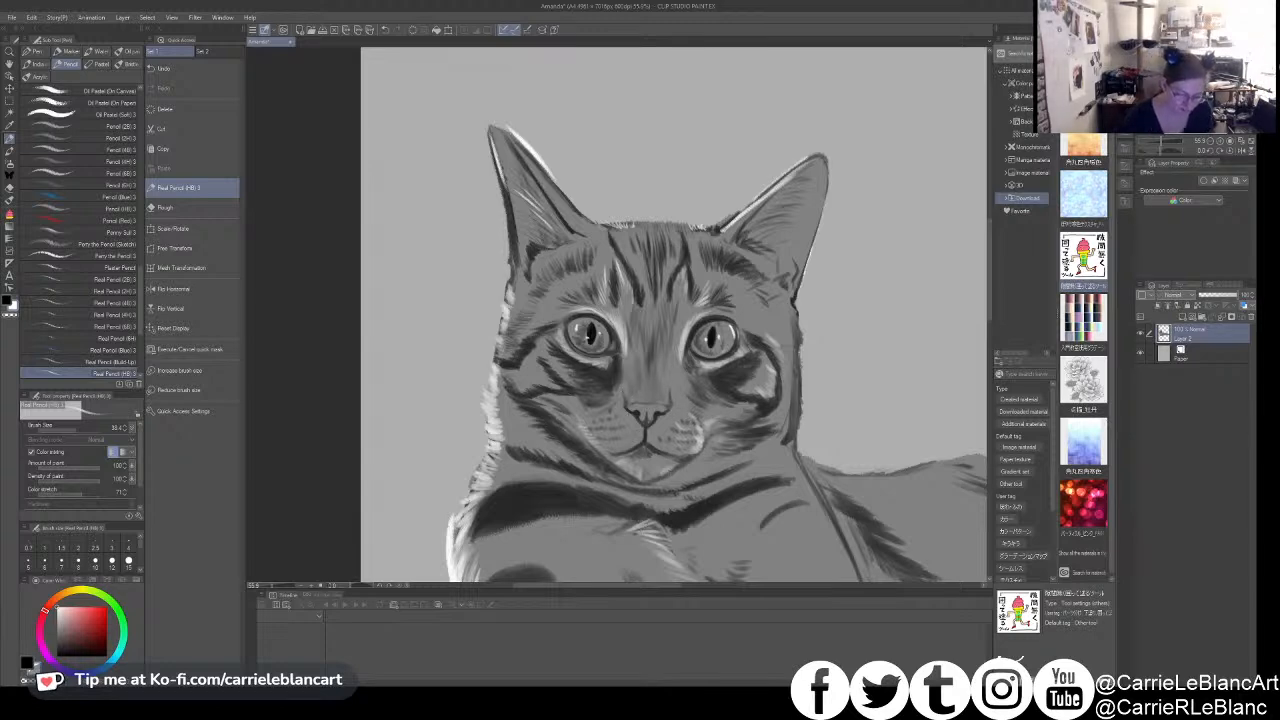
{"action": "mouse_move", "coordinate": [621, 439]}
{"action": "left_mouse_down"}
{"action": "mouse_move", "coordinate": [603, 447]}
{"action": "mouse_move", "coordinate": [597, 434]}
{"action": "left_mouse_up"}
{"action": "left_click_drag", "start_coordinate": [662, 396], "coordinate": [695, 406]}
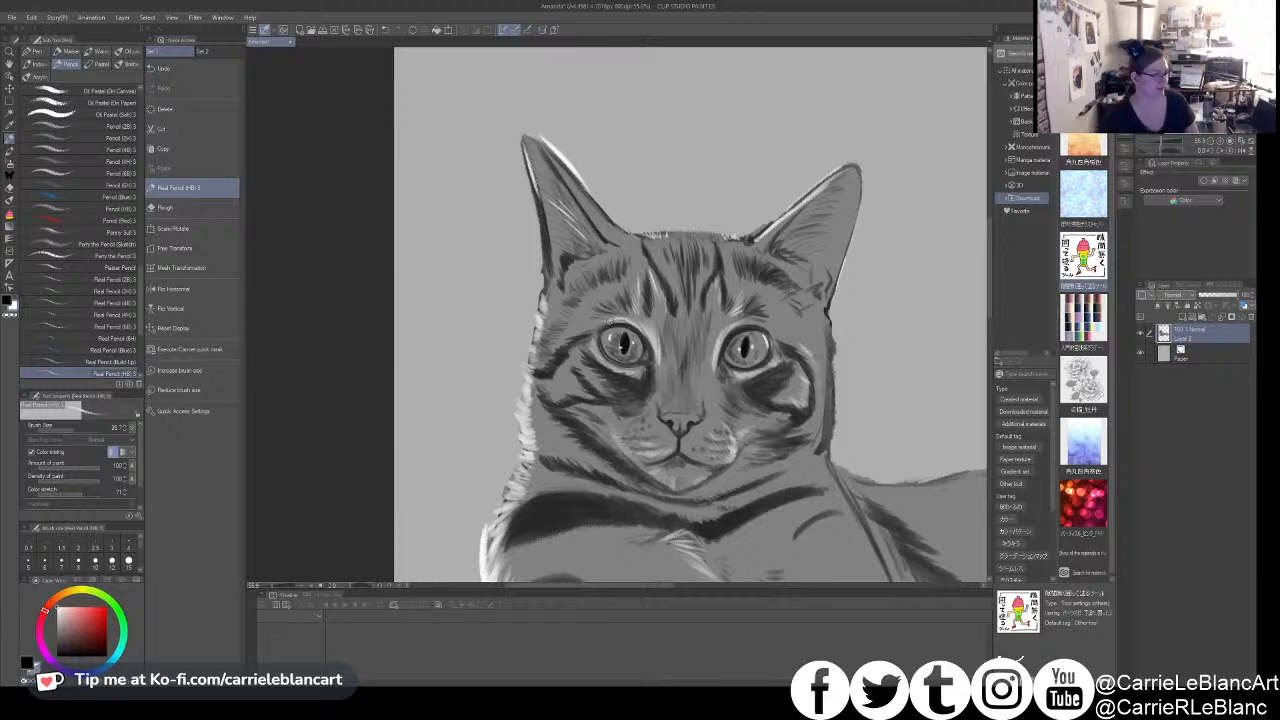
- Add white fur strokes between the forehead stripes and fill out the fringe along the top of the head
{"action": "left_click_drag", "start_coordinate": [623, 349], "coordinate": [616, 355]}
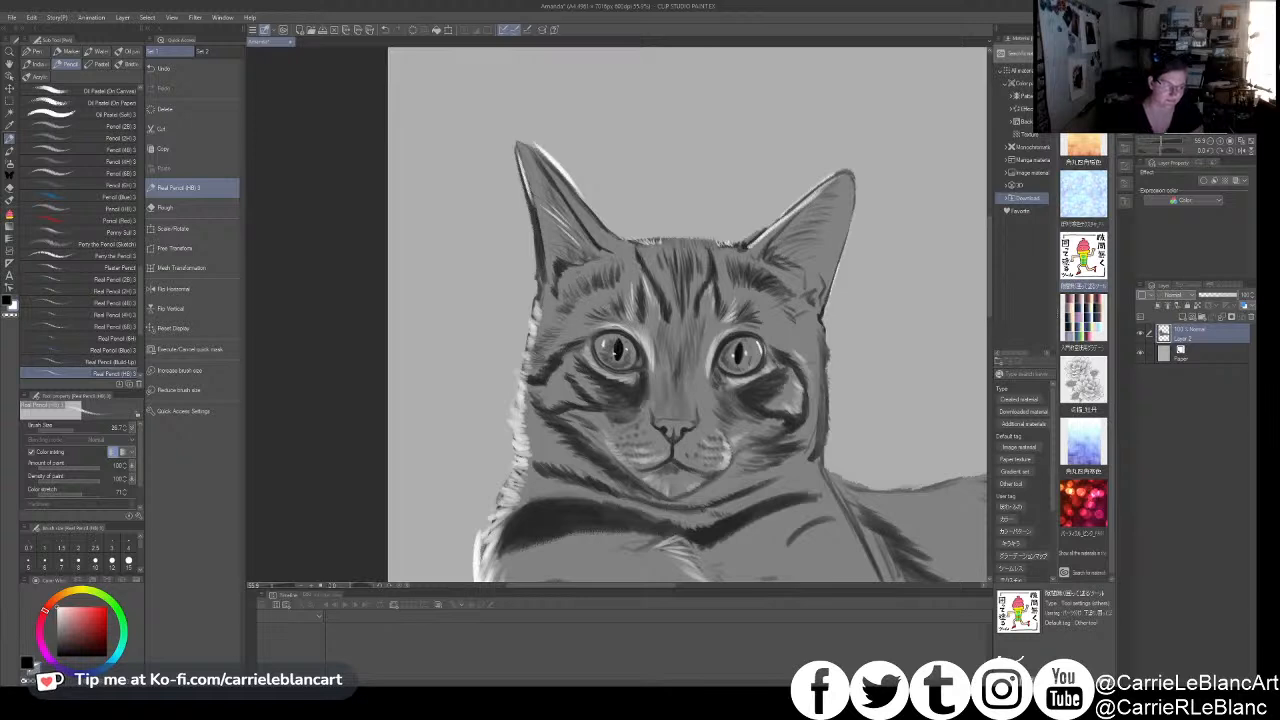
{"action": "mouse_move", "coordinate": [655, 323]}
{"action": "left_mouse_down"}
{"action": "mouse_move", "coordinate": [649, 292]}
{"action": "mouse_move", "coordinate": [656, 321]}
{"action": "left_mouse_up"}
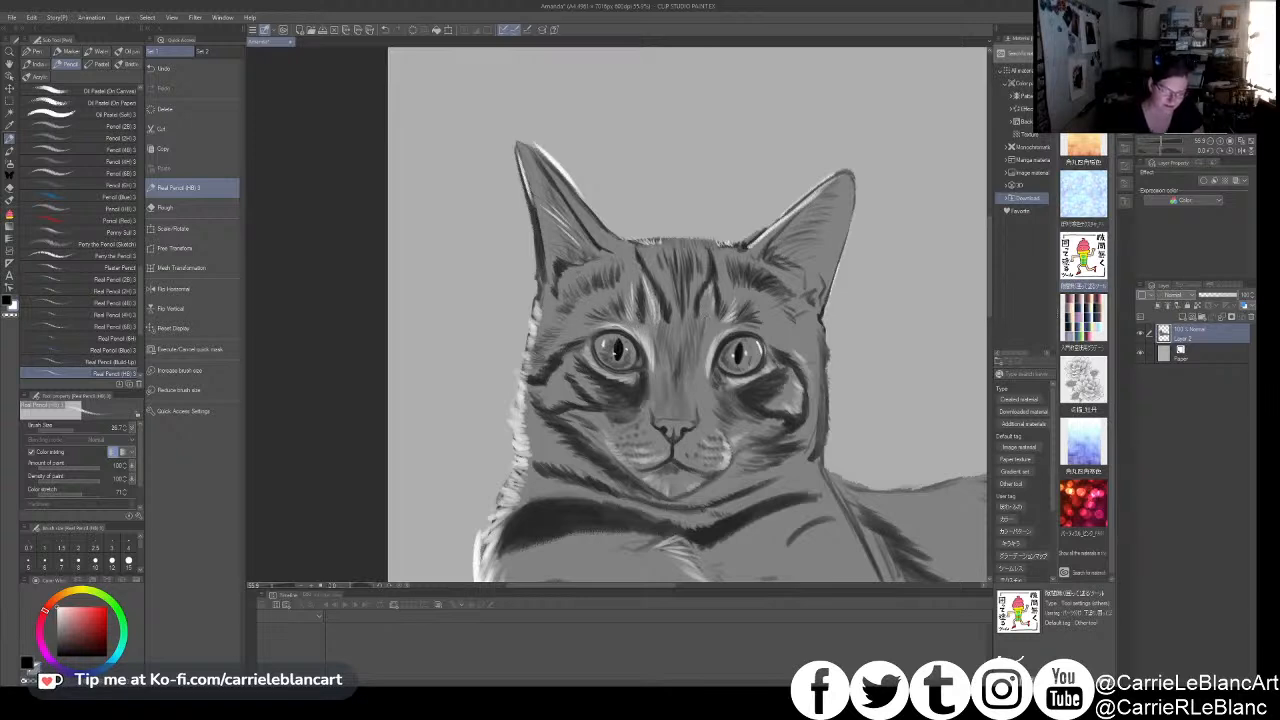
{"action": "left_click_drag", "start_coordinate": [704, 314], "coordinate": [714, 301]}
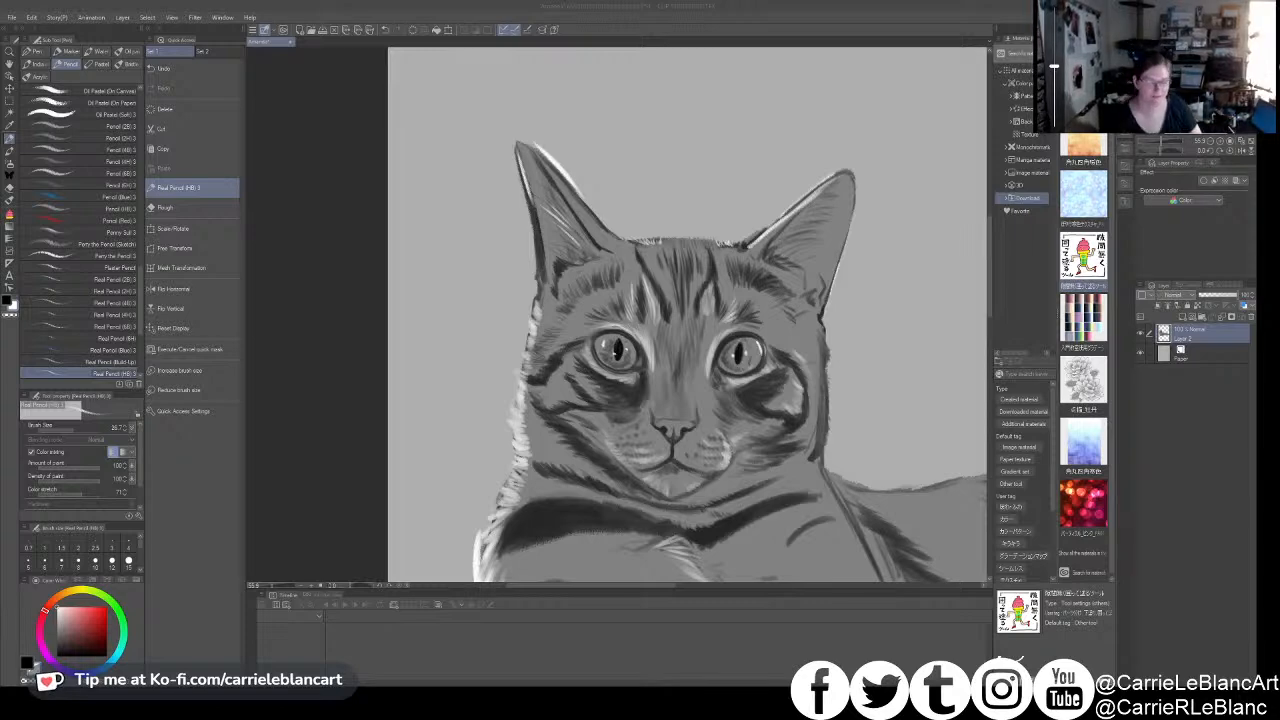
{"action": "left_click", "coordinate": [732, 384]}
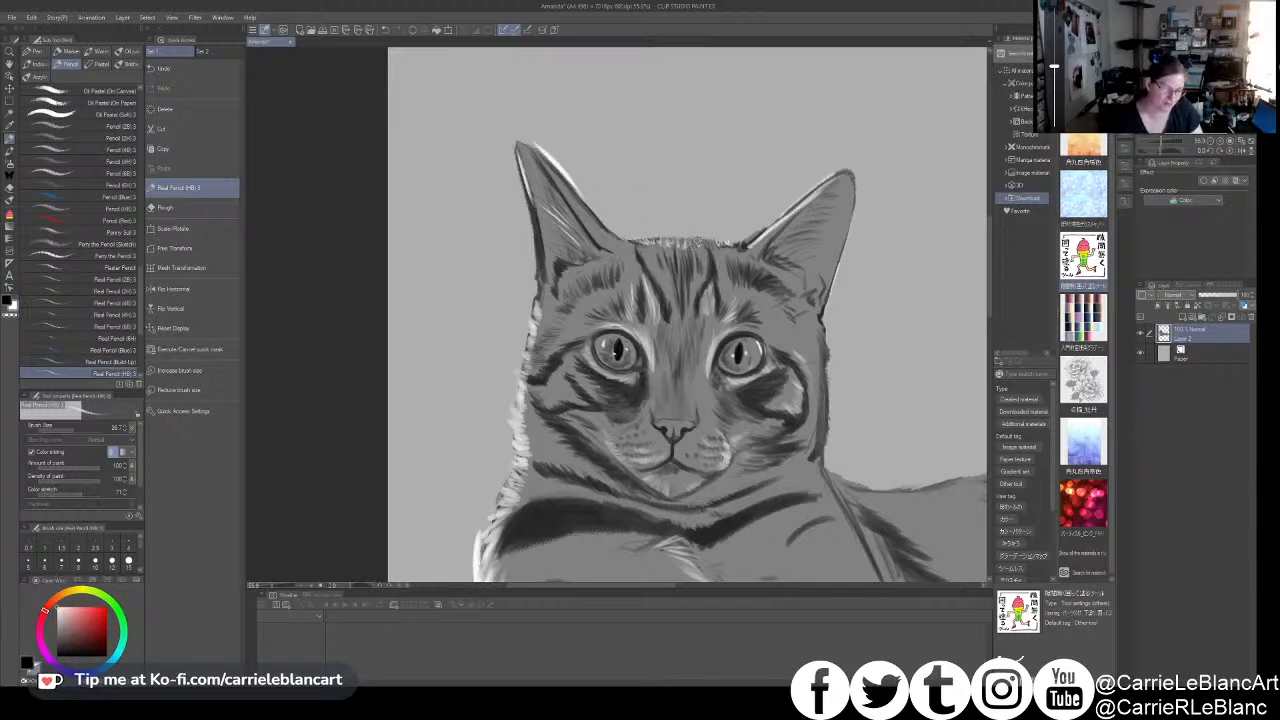
{"action": "left_click_drag", "start_coordinate": [705, 248], "coordinate": [726, 240]}
{"action": "left_click_drag", "start_coordinate": [630, 247], "coordinate": [635, 240]}
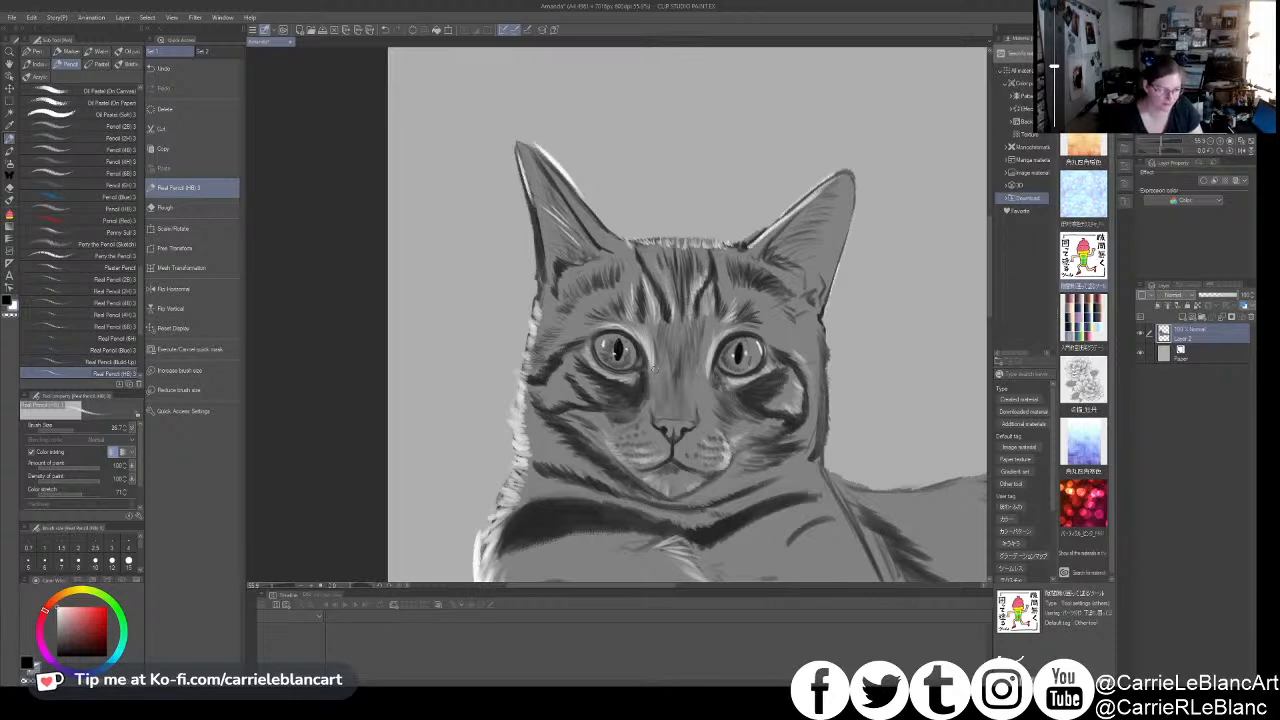
- Paint white fur strokes along the lower right cheek and jawline with a larger pencil
{"action": "scroll", "coordinate": [758, 405], "scroll_direction": "down", "scroll_amount": 2}
{"action": "left_click_drag", "start_coordinate": [761, 428], "coordinate": [751, 384]}
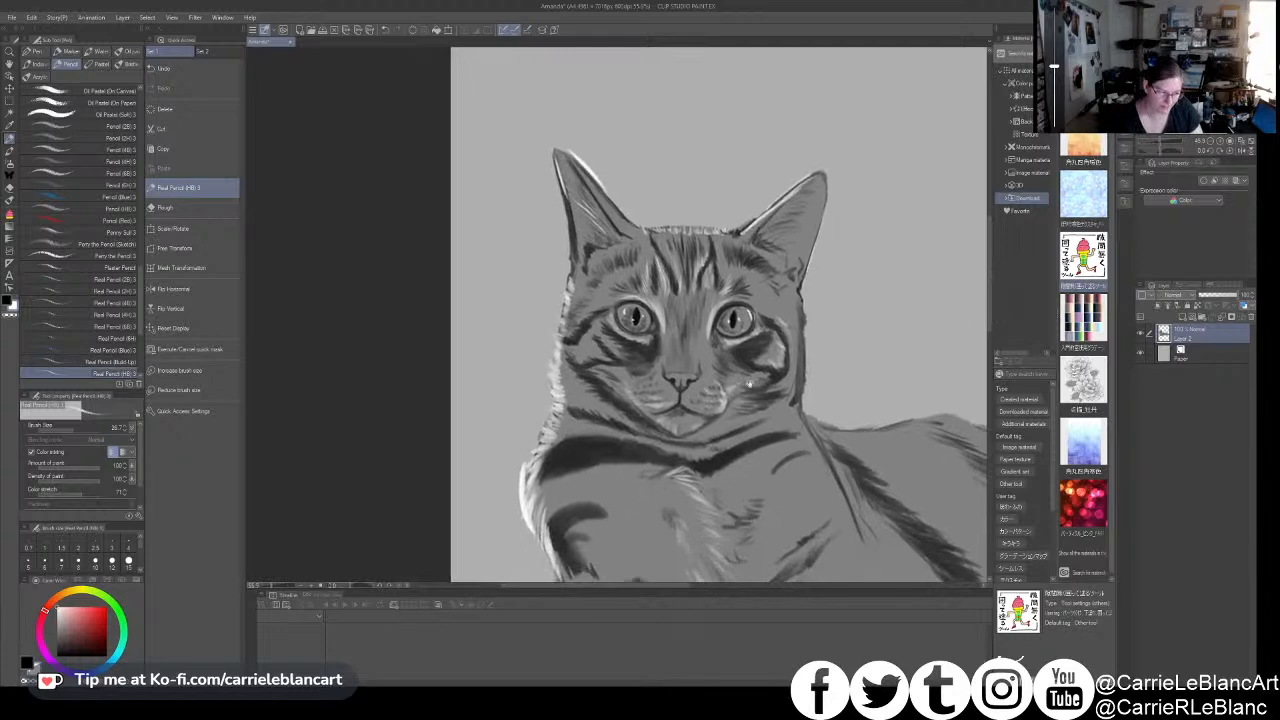
{"action": "key", "text": "]"}
{"action": "key", "text": "]"}
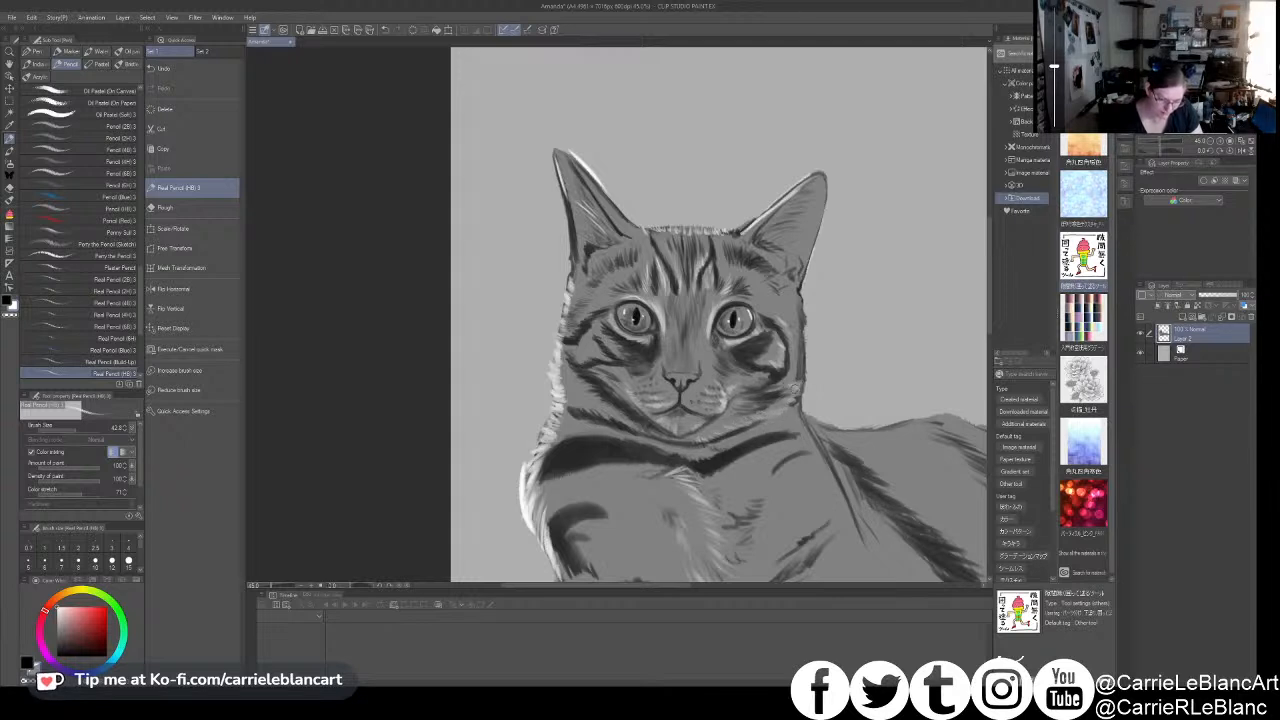
{"action": "left_click_drag", "start_coordinate": [767, 436], "coordinate": [732, 398]}
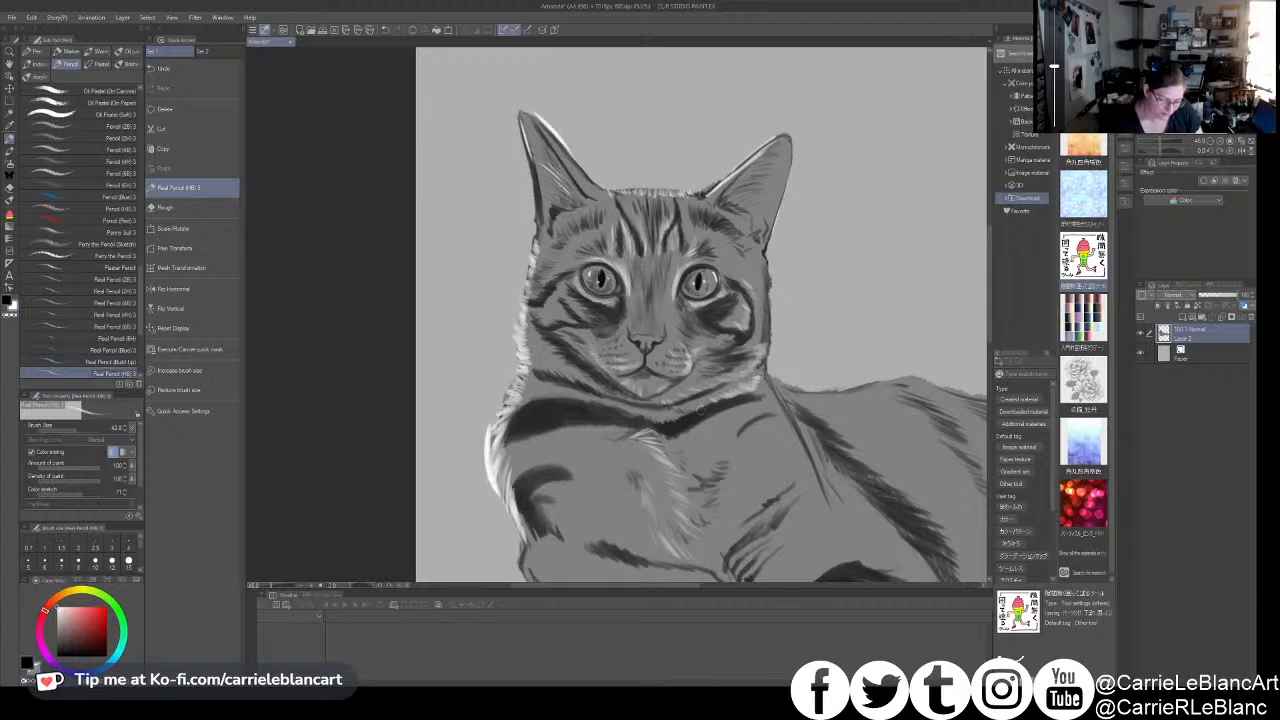
{"action": "left_click_drag", "start_coordinate": [702, 404], "coordinate": [692, 366]}
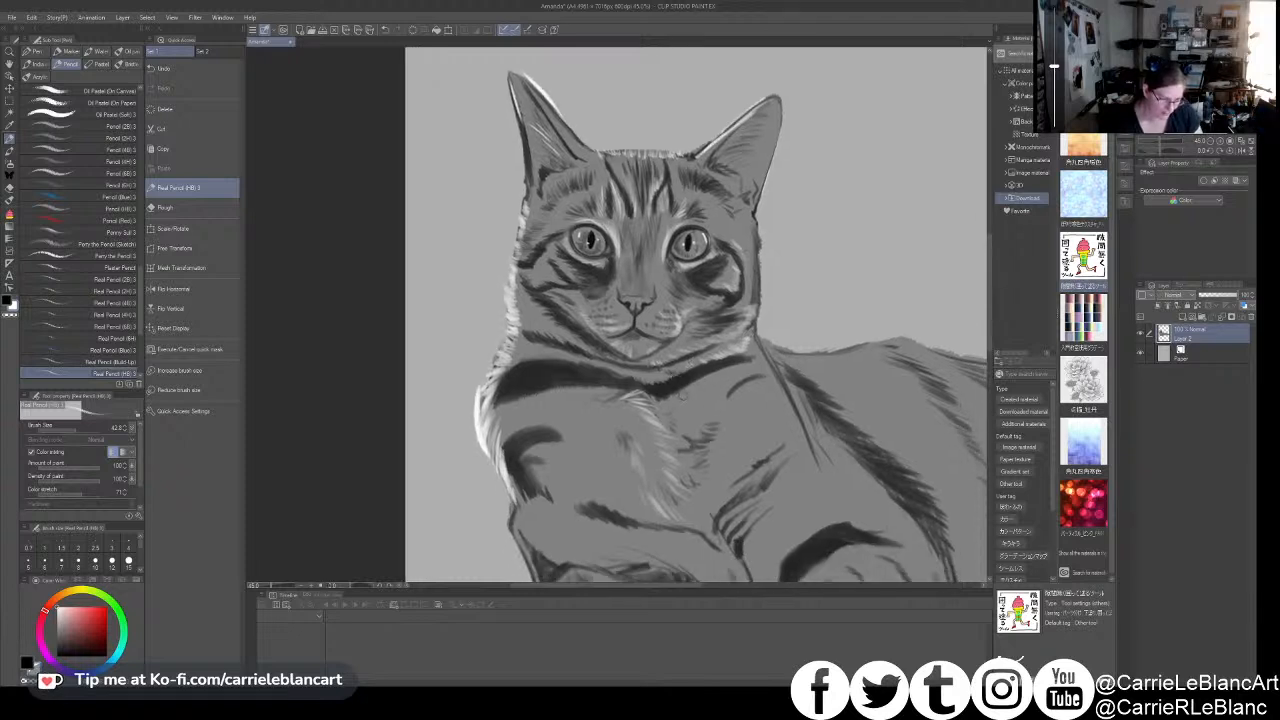
- Paint a white fur tuft on the upper chest, right of the centre strokes
{"action": "key", "text": "x"}
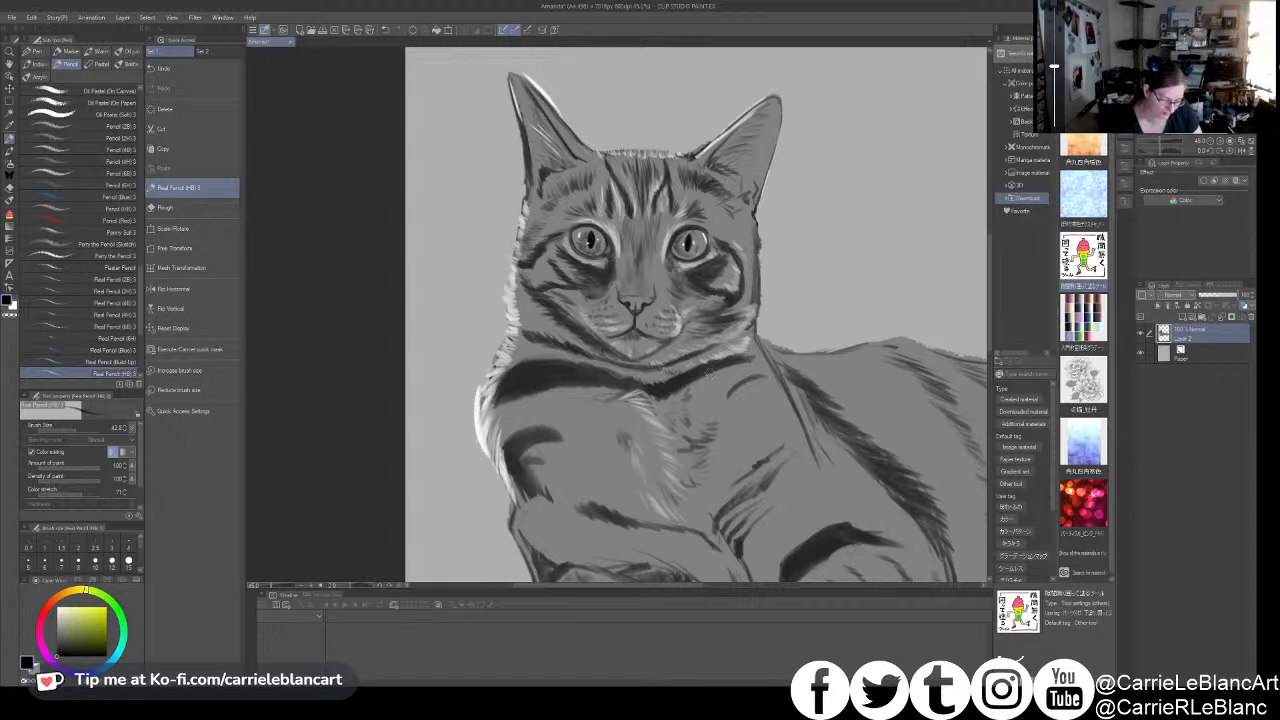
{"action": "key", "text": "x"}
{"action": "left_click_drag", "start_coordinate": [700, 400], "coordinate": [698, 422]}
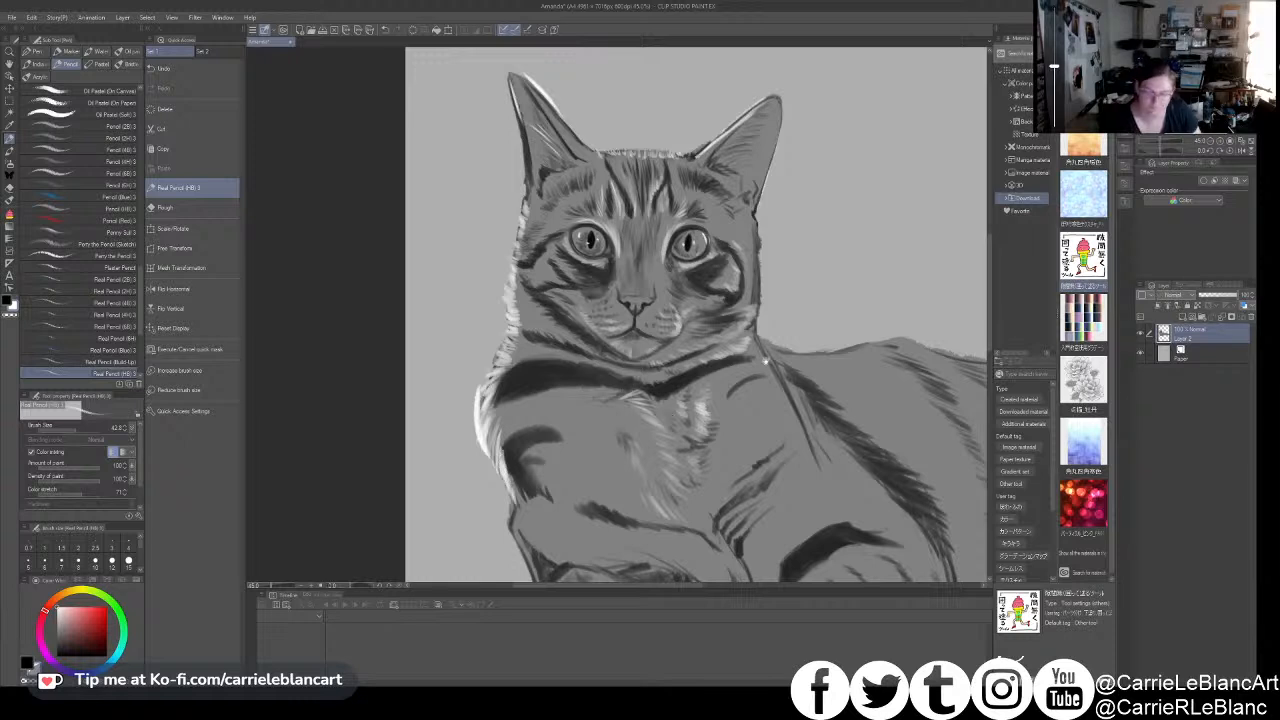
- Paint a white highlight along the contour of the back, just behind the neck
{"action": "left_click_drag", "start_coordinate": [765, 358], "coordinate": [733, 336]}
{"action": "left_click_drag", "start_coordinate": [771, 409], "coordinate": [688, 403]}
{"action": "mouse_move", "coordinate": [698, 324]}
{"action": "left_mouse_down"}
{"action": "mouse_move", "coordinate": [750, 326]}
{"action": "mouse_move", "coordinate": [725, 320]}
{"action": "mouse_move", "coordinate": [706, 331]}
{"action": "mouse_move", "coordinate": [800, 334]}
{"action": "mouse_move", "coordinate": [664, 311]}
{"action": "left_mouse_up"}
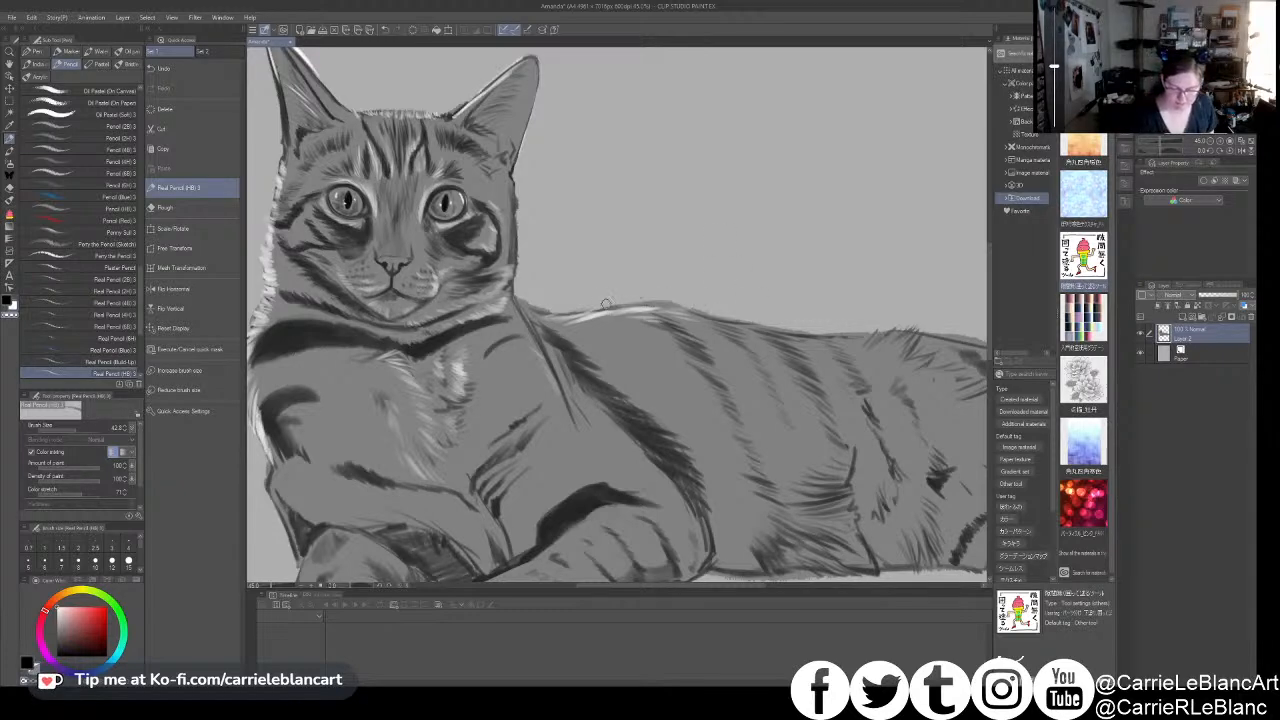
- Enlarge the pencil and paint soft white fur strokes on the flank behind the dark shoulder stripe
{"action": "left_click_drag", "start_coordinate": [728, 349], "coordinate": [706, 329]}
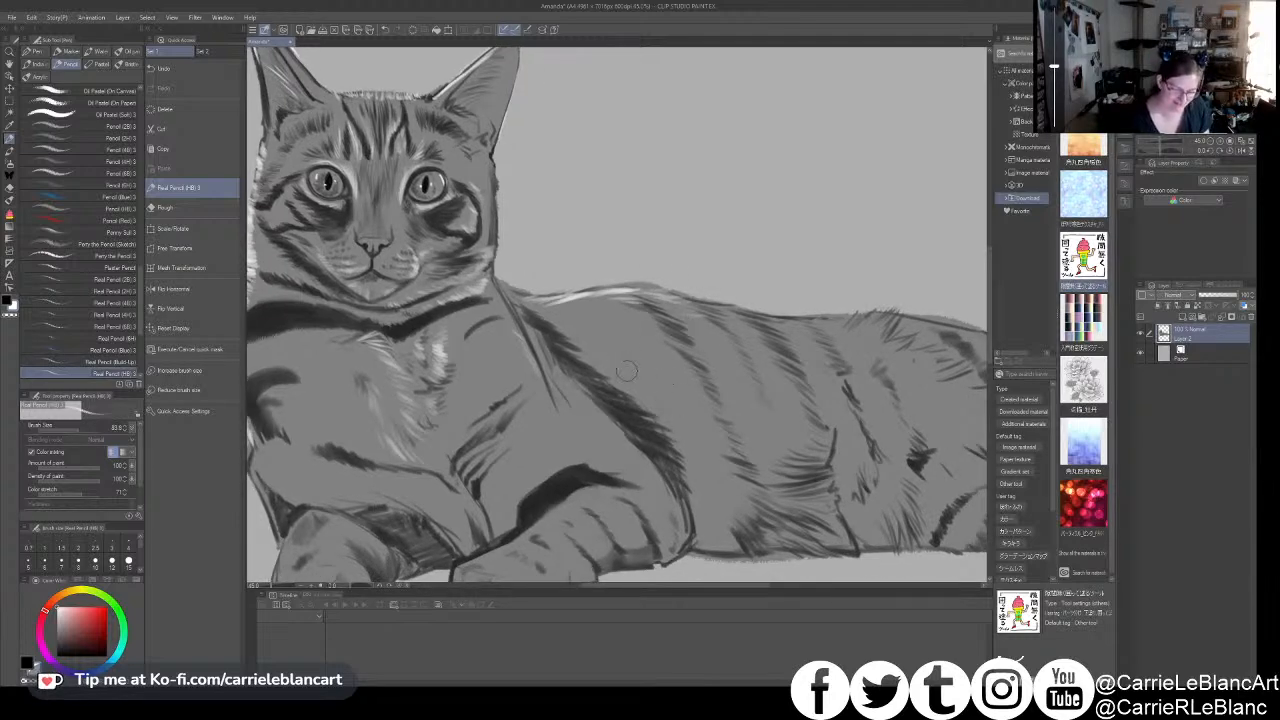
{"action": "mouse_move", "coordinate": [680, 388]}
{"action": "left_mouse_down"}
{"action": "mouse_move", "coordinate": [664, 394]}
{"action": "mouse_move", "coordinate": [649, 400]}
{"action": "mouse_move", "coordinate": [679, 404]}
{"action": "mouse_move", "coordinate": [560, 374]}
{"action": "mouse_move", "coordinate": [544, 347]}
{"action": "mouse_move", "coordinate": [587, 411]}
{"action": "mouse_move", "coordinate": [534, 342]}
{"action": "mouse_move", "coordinate": [571, 386]}
{"action": "mouse_move", "coordinate": [679, 427]}
{"action": "mouse_move", "coordinate": [668, 445]}
{"action": "mouse_move", "coordinate": [693, 464]}
{"action": "mouse_move", "coordinate": [704, 519]}
{"action": "mouse_move", "coordinate": [663, 462]}
{"action": "mouse_move", "coordinate": [682, 479]}
{"action": "mouse_move", "coordinate": [650, 397]}
{"action": "mouse_move", "coordinate": [682, 531]}
{"action": "mouse_move", "coordinate": [665, 522]}
{"action": "mouse_move", "coordinate": [677, 533]}
{"action": "mouse_move", "coordinate": [662, 511]}
{"action": "mouse_move", "coordinate": [708, 546]}
{"action": "left_mouse_up"}
{"action": "key", "text": "x"}
{"action": "mouse_move", "coordinate": [650, 512]}
{"action": "left_mouse_down"}
{"action": "mouse_move", "coordinate": [690, 544]}
{"action": "mouse_move", "coordinate": [700, 534]}
{"action": "left_mouse_up"}
{"action": "left_click_drag", "start_coordinate": [704, 467], "coordinate": [735, 396]}
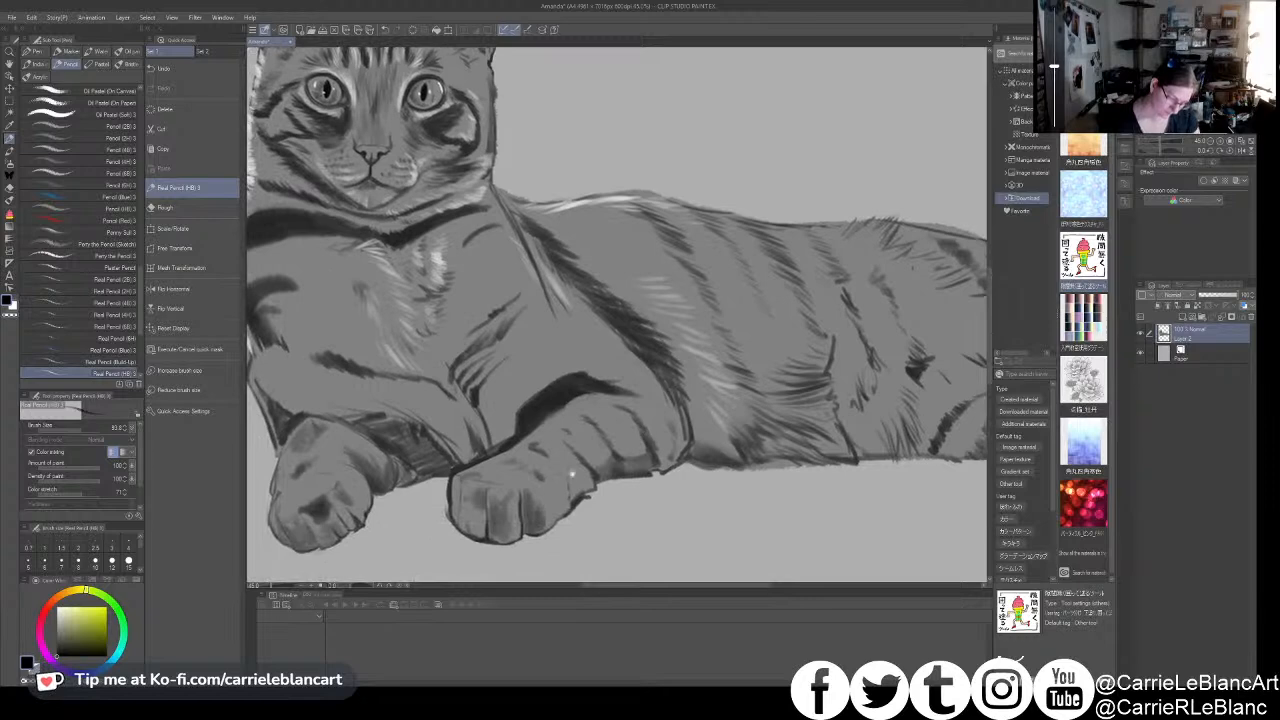
- Add white fur highlights between the stripes of the right-hand foreleg, from the paw to the elbow
{"action": "key", "text": "x"}
{"action": "left_click_drag", "start_coordinate": [540, 521], "coordinate": [578, 482]}
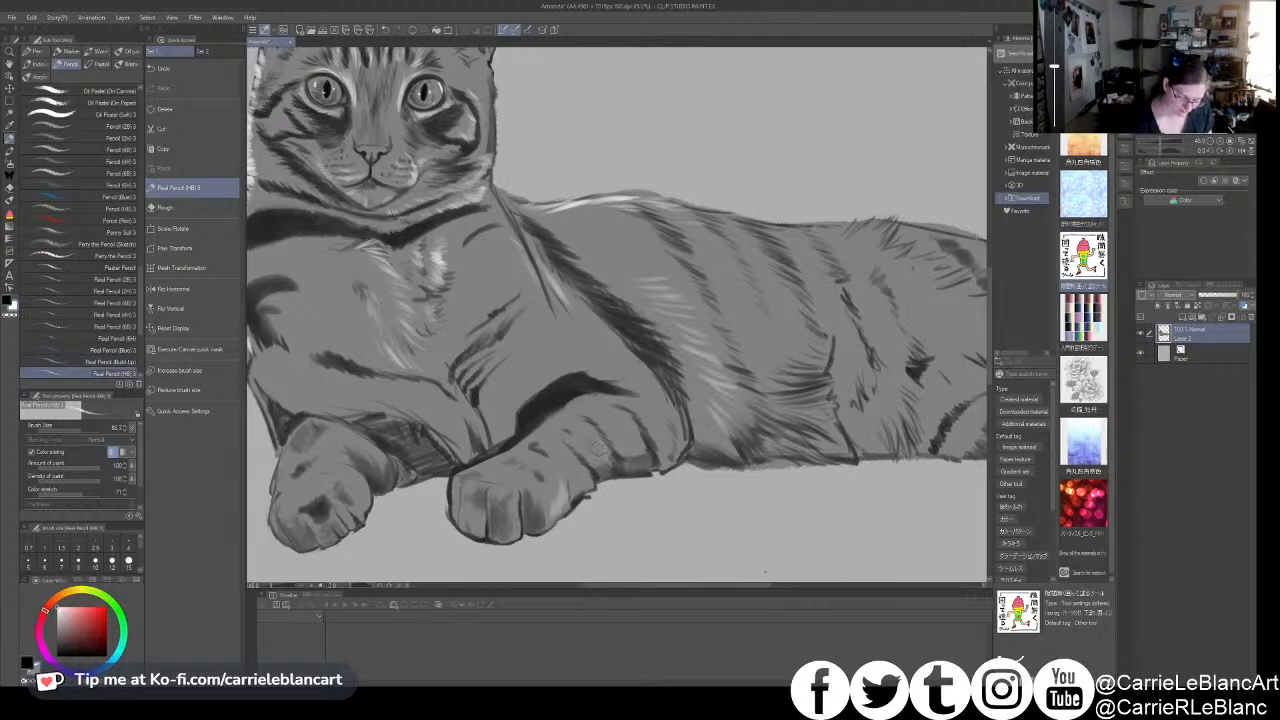
{"action": "mouse_move", "coordinate": [609, 448]}
{"action": "left_mouse_down"}
{"action": "mouse_move", "coordinate": [615, 455]}
{"action": "mouse_move", "coordinate": [598, 449]}
{"action": "mouse_move", "coordinate": [605, 470]}
{"action": "mouse_move", "coordinate": [598, 446]}
{"action": "mouse_move", "coordinate": [646, 463]}
{"action": "left_mouse_up"}
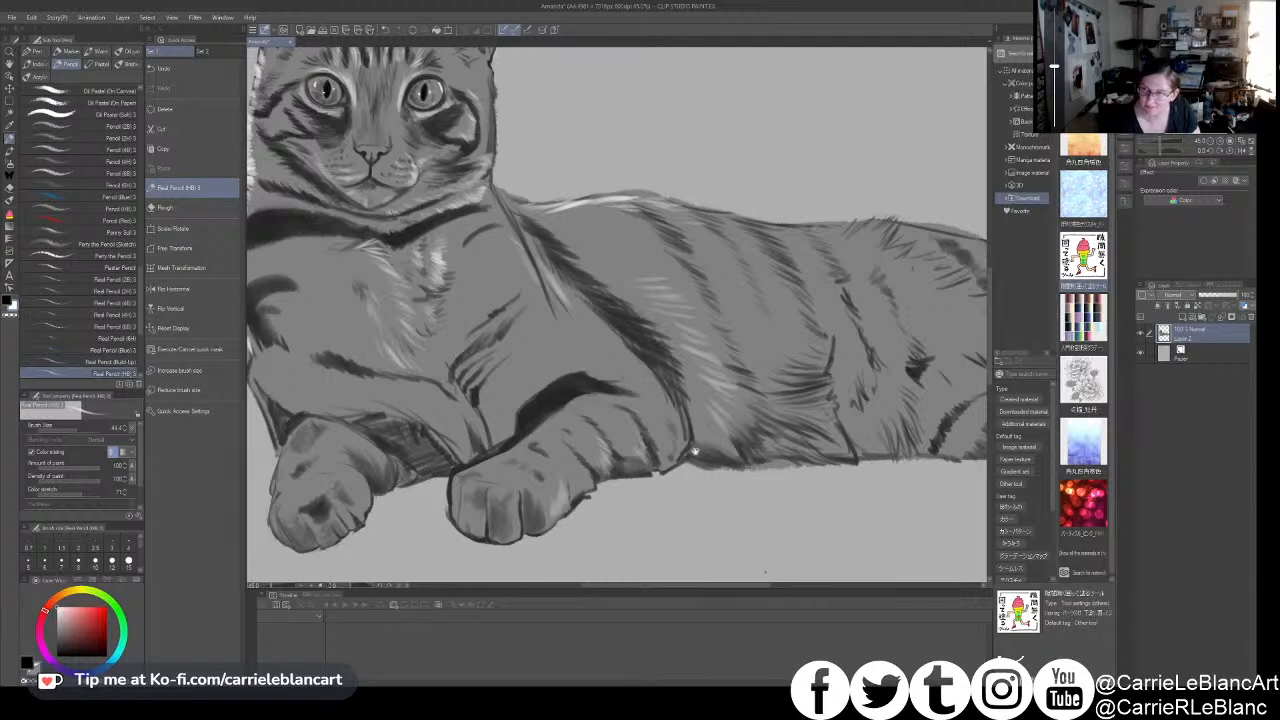
{"action": "left_click_drag", "start_coordinate": [694, 452], "coordinate": [669, 438]}
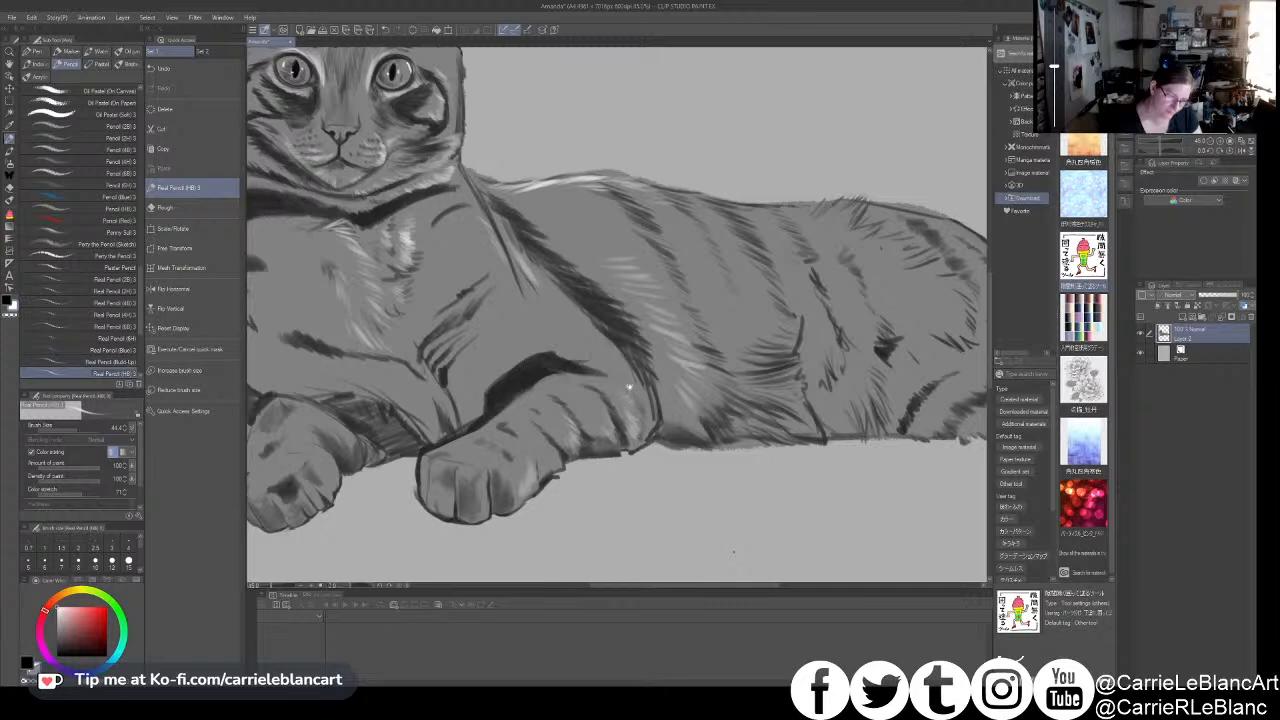
{"action": "left_click_drag", "start_coordinate": [638, 395], "coordinate": [676, 449]}
{"action": "left_click_drag", "start_coordinate": [650, 408], "coordinate": [731, 414]}
- Paint white fur strokes on the left-hand foreleg near its bend with a larger pencil
{"action": "key", "text": "bracketright"}
{"action": "key", "text": "bracketright"}
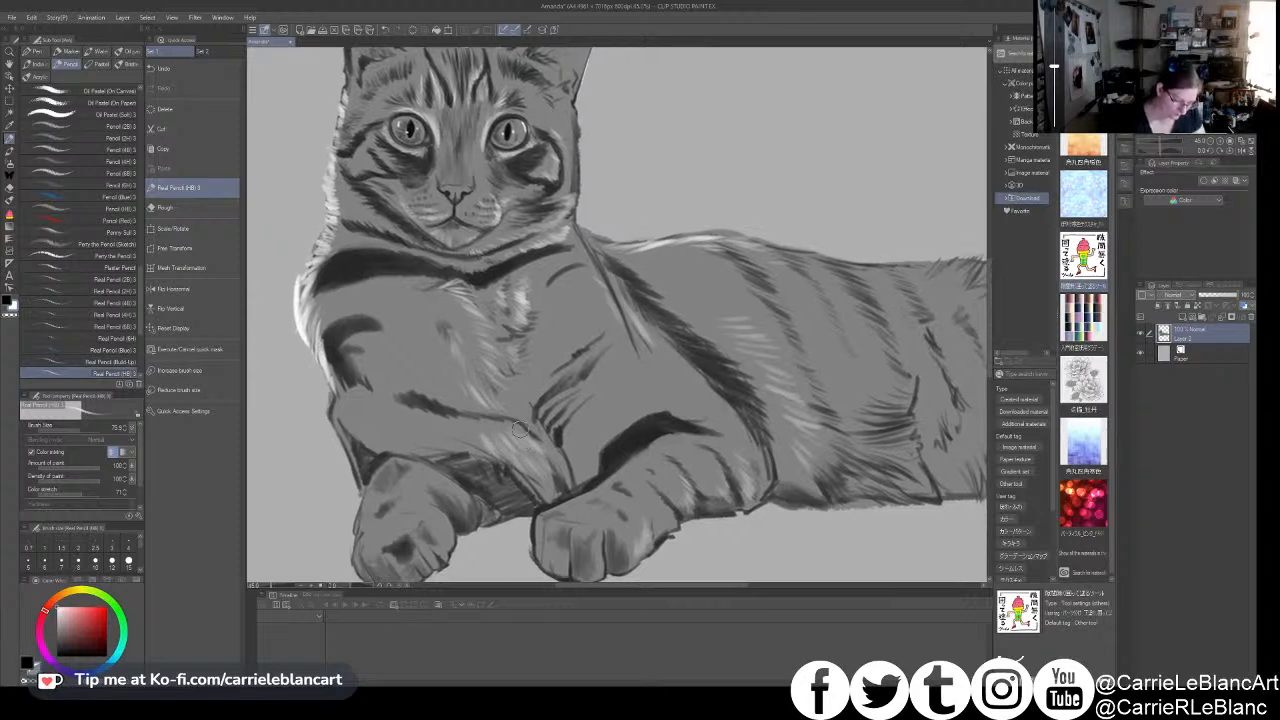
{"action": "left_click_drag", "start_coordinate": [527, 431], "coordinate": [537, 448]}
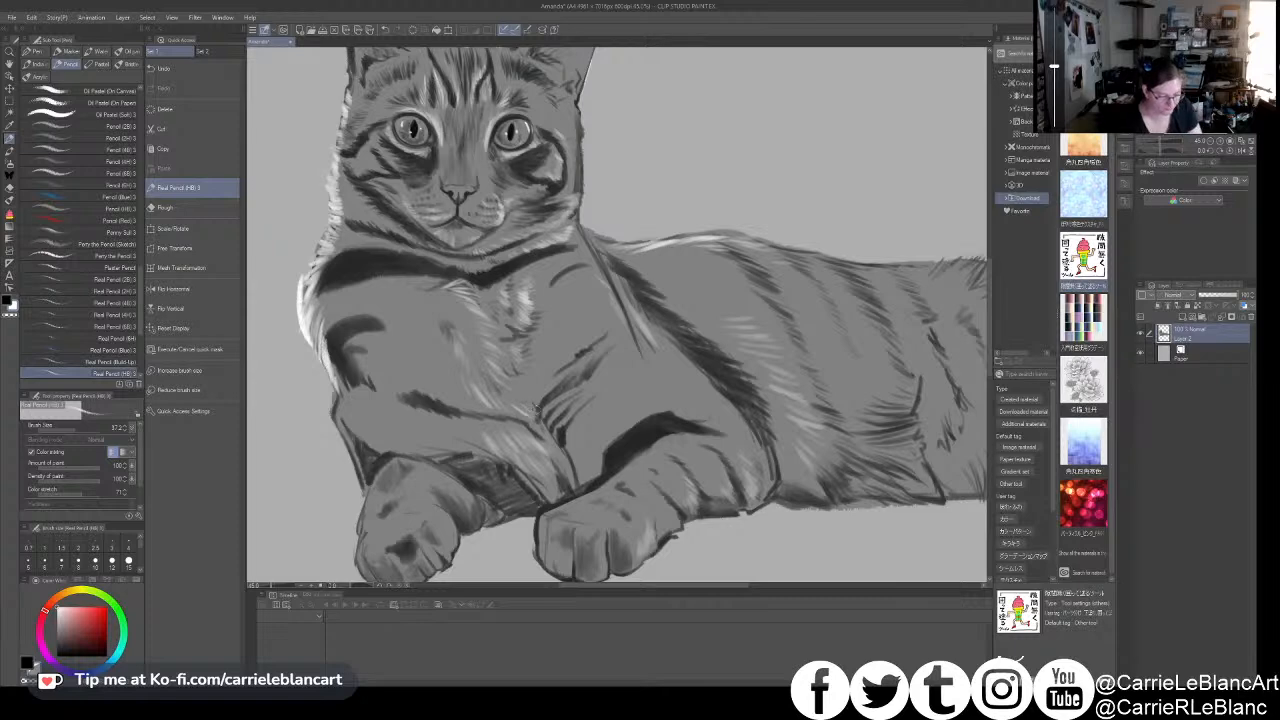
- Switch to the dark colour and deepen the shadows in the crease between the chest and the forelegs
{"action": "key", "text": "x"}
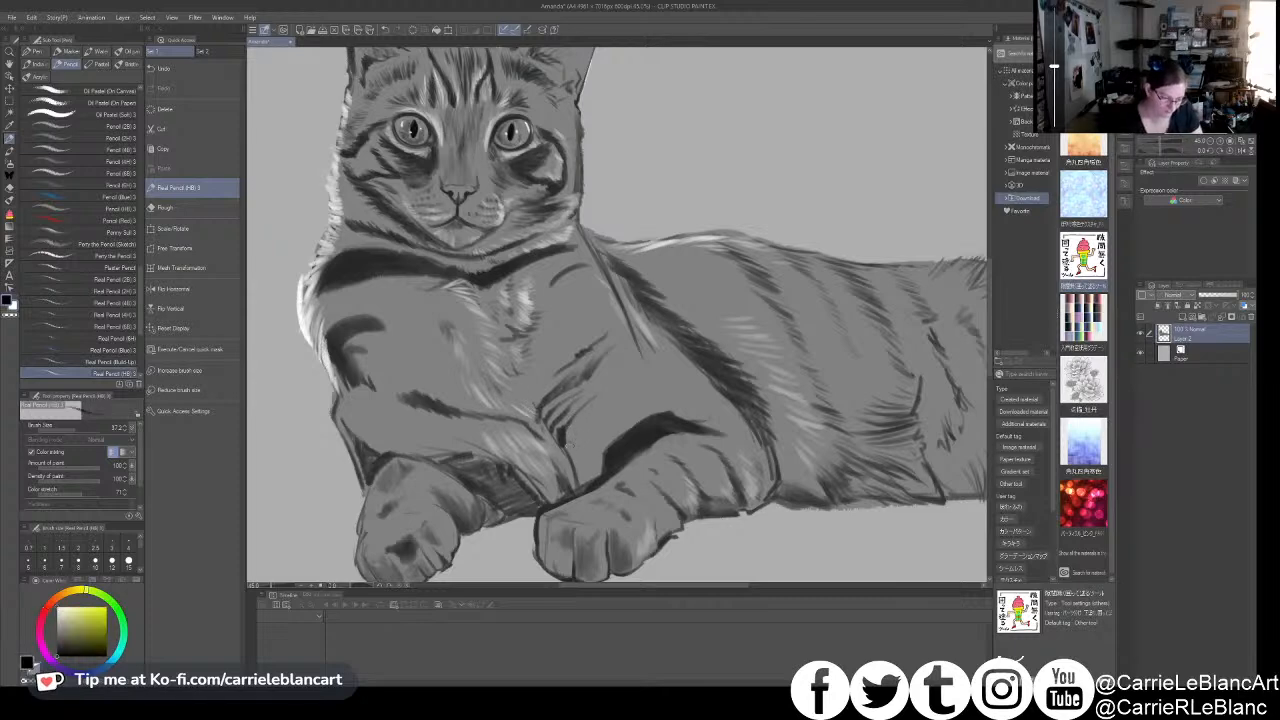
{"action": "left_click_drag", "start_coordinate": [570, 444], "coordinate": [578, 430]}
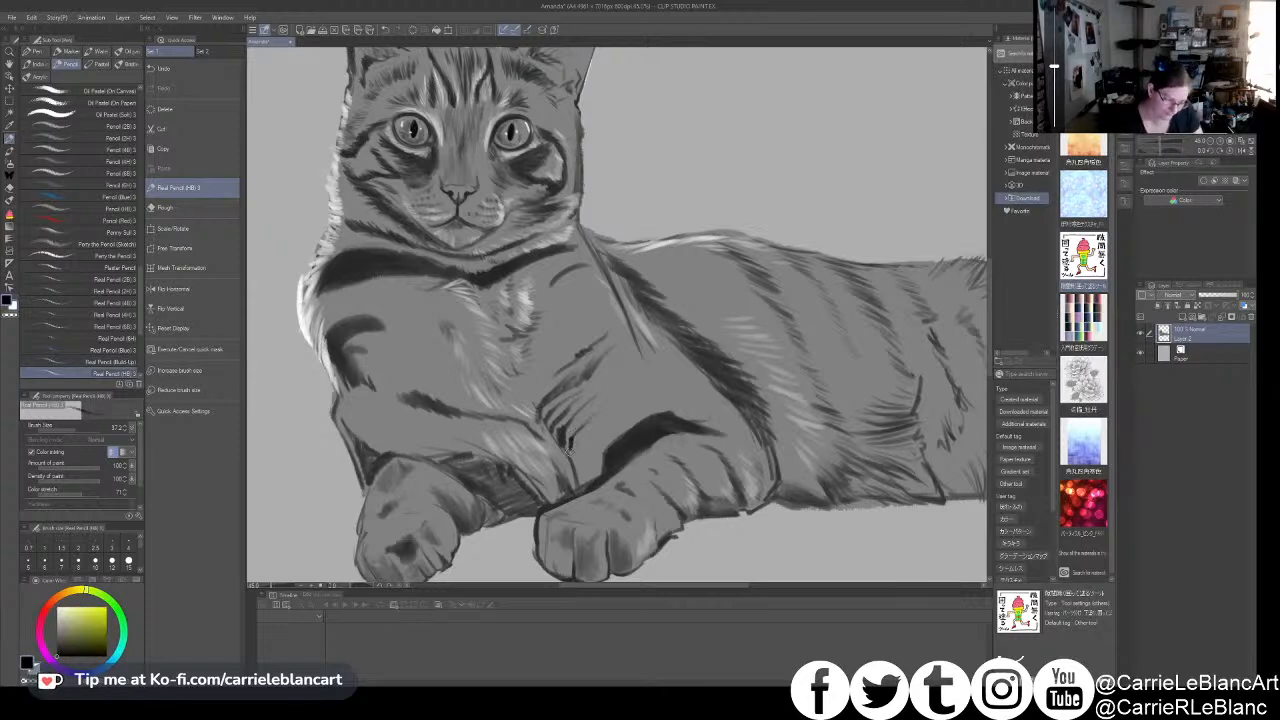
{"action": "key", "text": "]"}
{"action": "key", "text": "]"}
{"action": "key", "text": "]"}
{"action": "key", "text": "]"}
{"action": "mouse_move", "coordinate": [568, 491]}
{"action": "left_mouse_down"}
{"action": "mouse_move", "coordinate": [551, 454]}
{"action": "mouse_move", "coordinate": [580, 484]}
{"action": "left_mouse_up"}
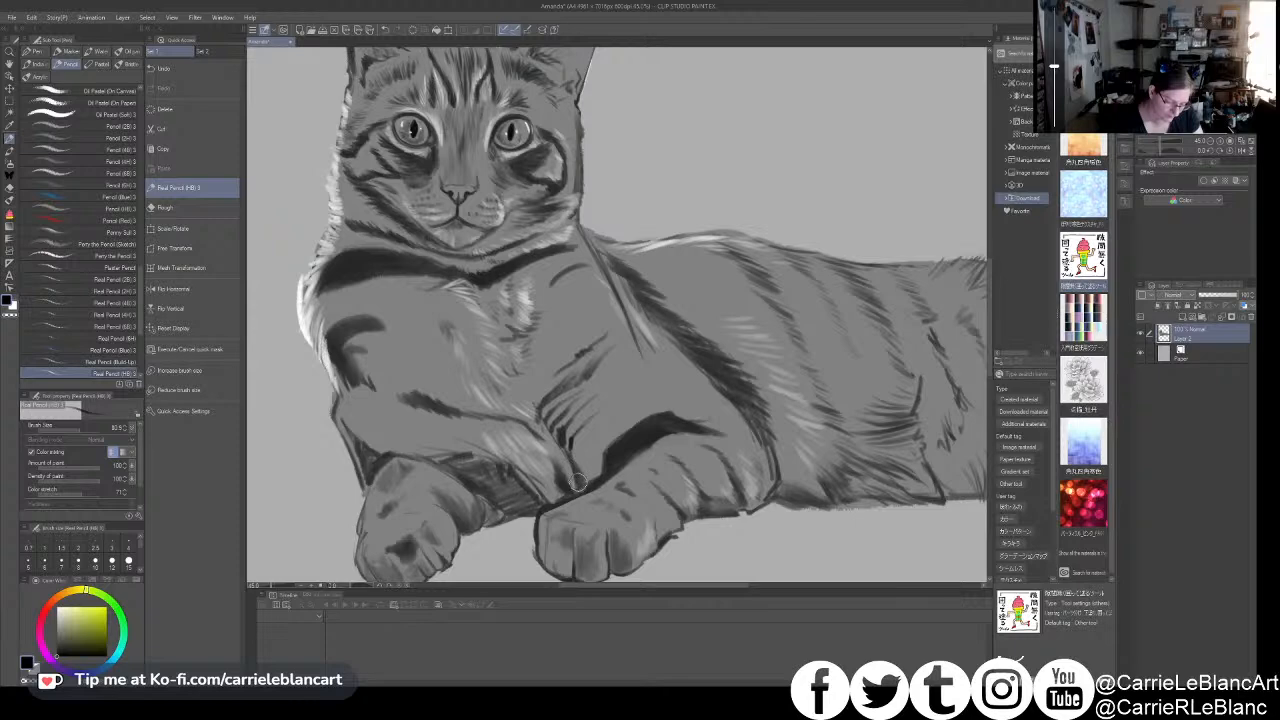
- Reinforce the dark stripe at the top of the right-hand foreleg with adjusted pencil sizes
{"action": "key", "text": "["}
{"action": "key", "text": "["}
{"action": "key", "text": "]"}
{"action": "left_click", "coordinate": [615, 450], "text": "alt"}
{"action": "mouse_move", "coordinate": [614, 450]}
{"action": "left_mouse_down"}
{"action": "mouse_move", "coordinate": [610, 462]}
{"action": "mouse_move", "coordinate": [660, 422]}
{"action": "left_mouse_up"}
{"action": "left_click", "coordinate": [615, 447], "text": "alt"}
{"action": "key", "text": "bracketleft"}
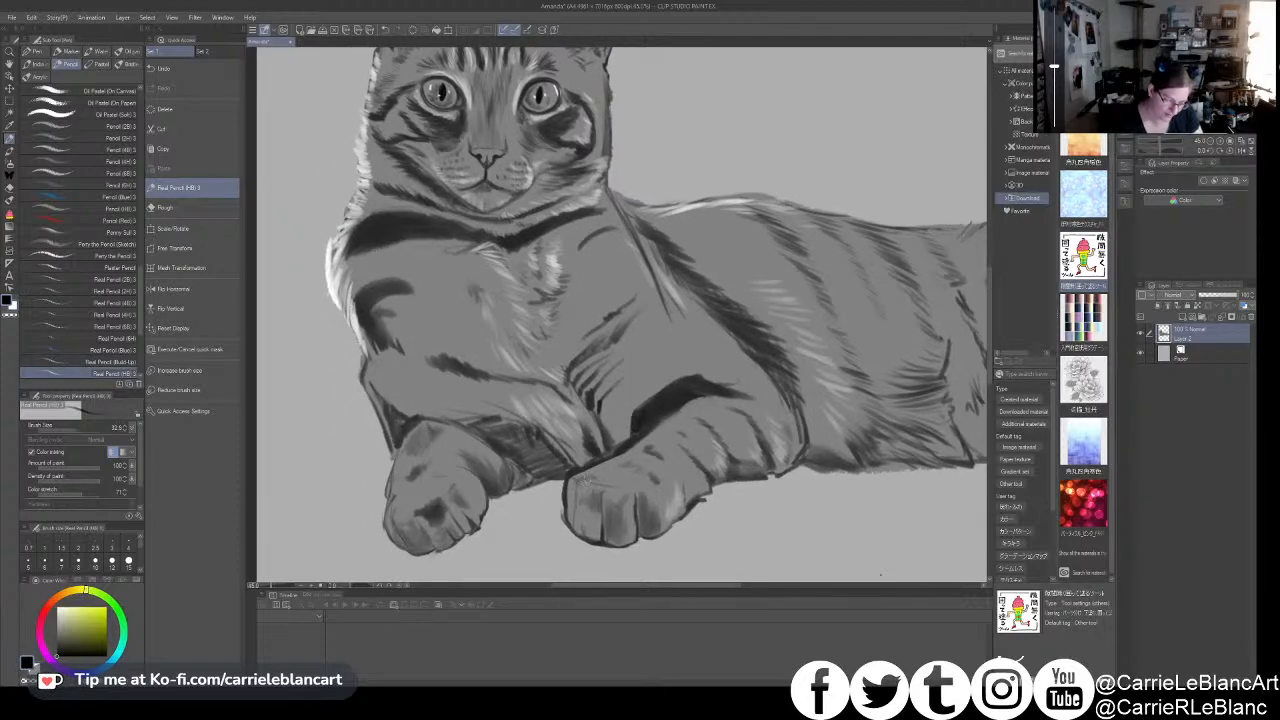
- Darken the toe lines of the right-hand paw, then highlight its top with white using a larger pencil
{"action": "left_click_drag", "start_coordinate": [602, 491], "coordinate": [602, 533]}
{"action": "left_click_drag", "start_coordinate": [621, 449], "coordinate": [579, 447]}
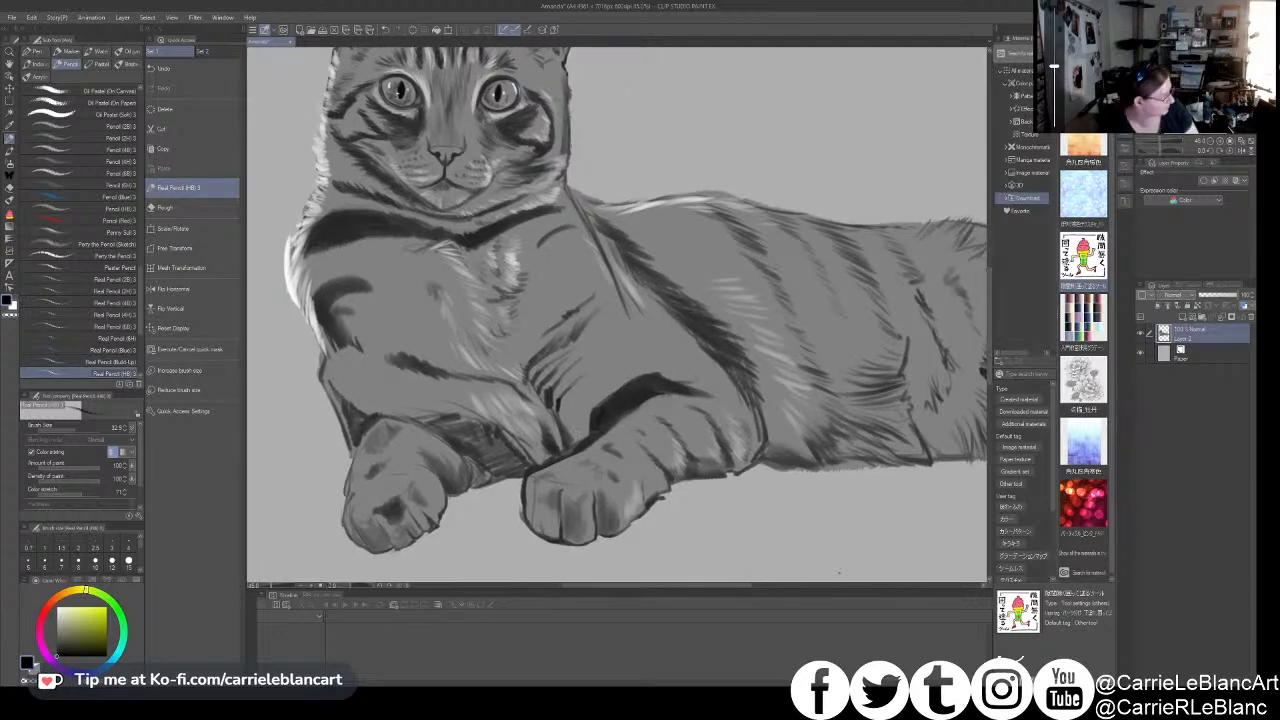
{"action": "key", "text": "x"}
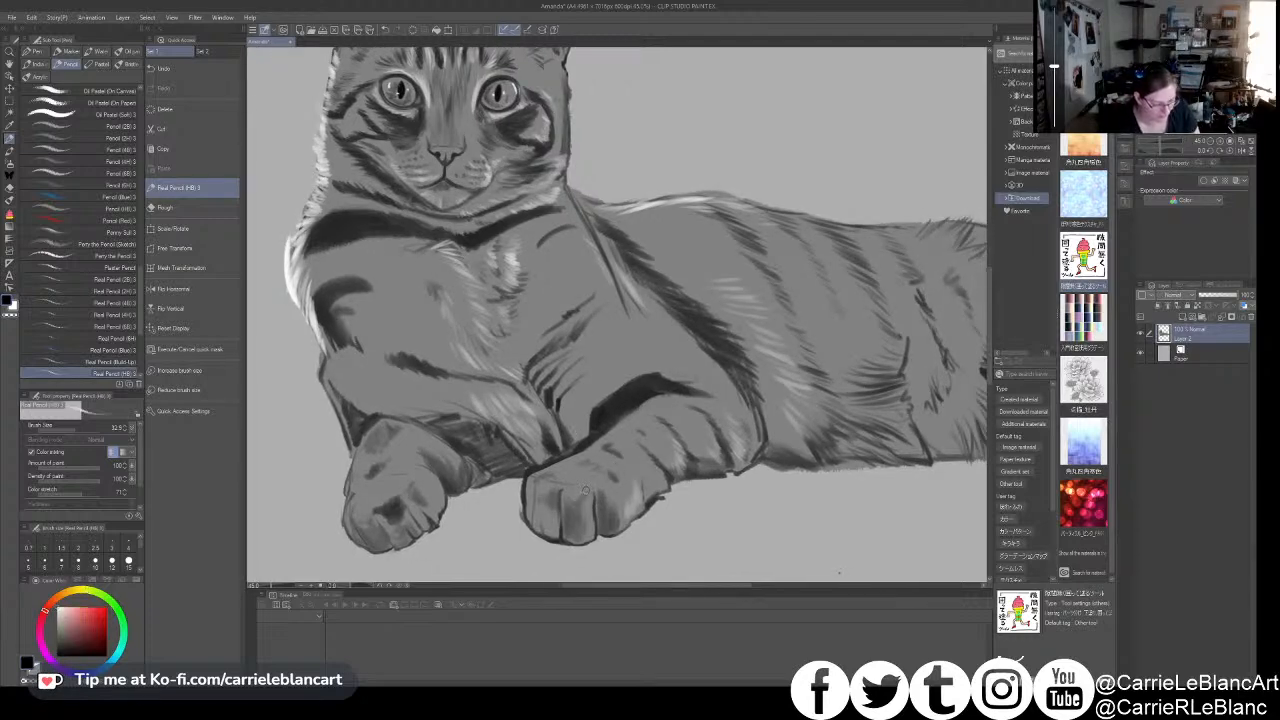
{"action": "key", "text": "bracketright"}
{"action": "key", "text": "bracketright"}
{"action": "mouse_move", "coordinate": [572, 477]}
{"action": "left_mouse_down"}
{"action": "mouse_move", "coordinate": [606, 481]}
{"action": "mouse_move", "coordinate": [632, 514]}
{"action": "left_mouse_up"}
- Paint white fur strokes between the stripes of the flank and across the upper haunch
{"action": "mouse_move", "coordinate": [690, 438]}
{"action": "left_mouse_down"}
{"action": "mouse_move", "coordinate": [649, 448]}
{"action": "mouse_move", "coordinate": [652, 420]}
{"action": "mouse_move", "coordinate": [671, 464]}
{"action": "mouse_move", "coordinate": [691, 437]}
{"action": "left_mouse_up"}
{"action": "mouse_move", "coordinate": [776, 396]}
{"action": "left_mouse_down"}
{"action": "mouse_move", "coordinate": [654, 426]}
{"action": "mouse_move", "coordinate": [648, 341]}
{"action": "left_mouse_up"}
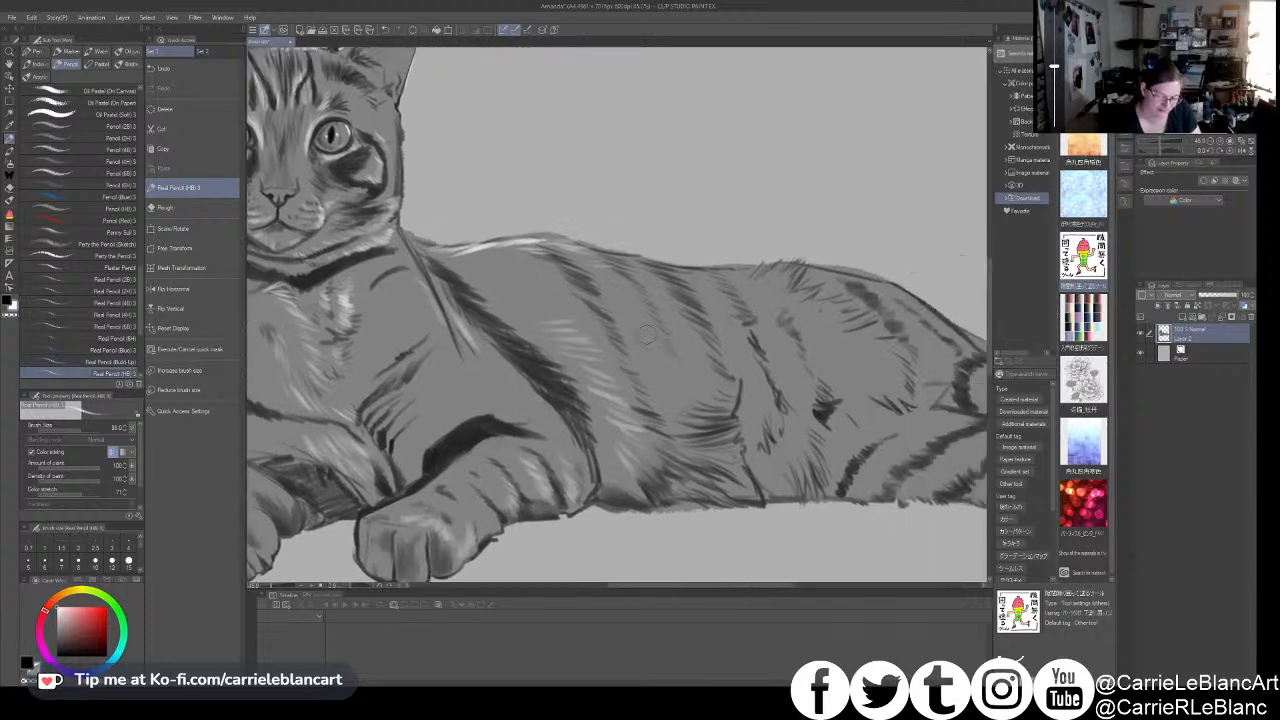
{"action": "mouse_move", "coordinate": [517, 270]}
{"action": "left_mouse_down"}
{"action": "mouse_move", "coordinate": [568, 298]}
{"action": "mouse_move", "coordinate": [506, 284]}
{"action": "mouse_move", "coordinate": [586, 314]}
{"action": "mouse_move", "coordinate": [534, 305]}
{"action": "mouse_move", "coordinate": [564, 316]}
{"action": "left_mouse_up"}
{"action": "mouse_move", "coordinate": [588, 268]}
{"action": "left_mouse_down"}
{"action": "mouse_move", "coordinate": [633, 282]}
{"action": "mouse_move", "coordinate": [617, 292]}
{"action": "mouse_move", "coordinate": [648, 322]}
{"action": "left_mouse_up"}
{"action": "mouse_move", "coordinate": [834, 311]}
{"action": "left_mouse_down"}
{"action": "mouse_move", "coordinate": [746, 331]}
{"action": "mouse_move", "coordinate": [716, 283]}
{"action": "left_mouse_up"}
{"action": "left_click_drag", "start_coordinate": [692, 316], "coordinate": [720, 282]}
{"action": "left_click_drag", "start_coordinate": [714, 328], "coordinate": [770, 308]}
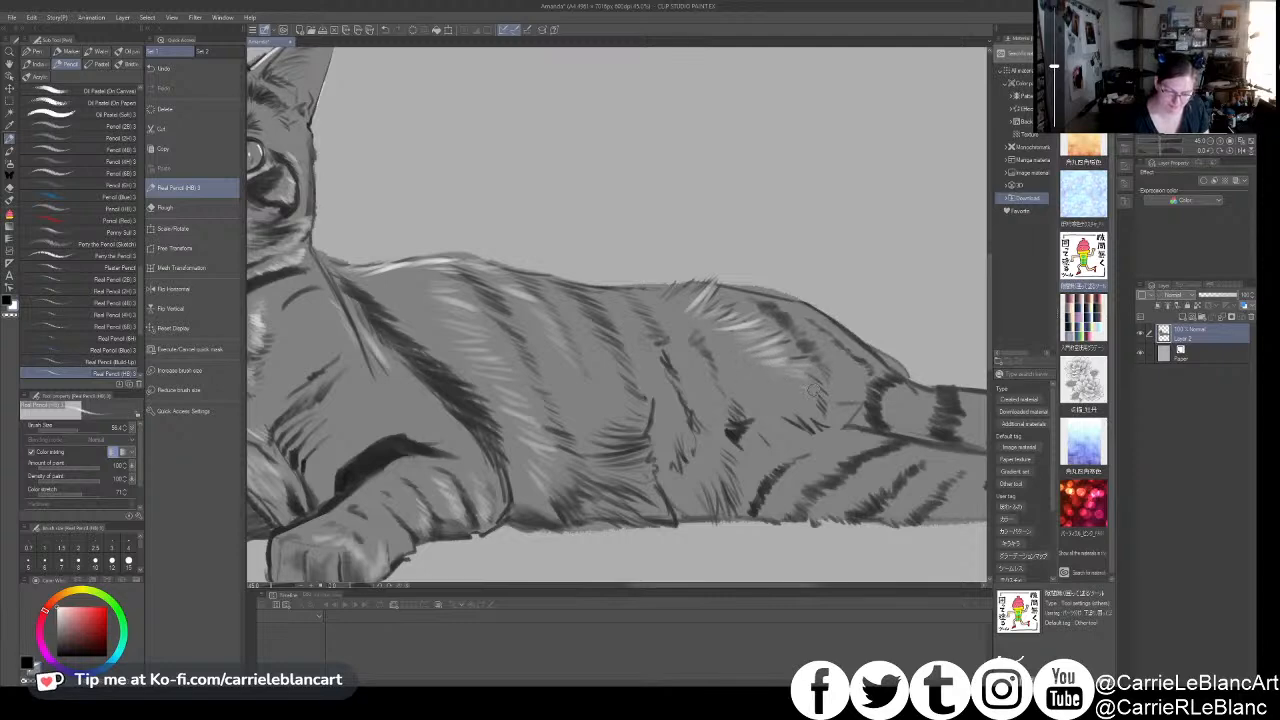
- Add white fur strokes along the edge of the back near the hip and down the rear flank
{"action": "left_click_drag", "start_coordinate": [780, 403], "coordinate": [756, 401]}
{"action": "mouse_move", "coordinate": [676, 292]}
{"action": "left_mouse_down"}
{"action": "mouse_move", "coordinate": [645, 307]}
{"action": "mouse_move", "coordinate": [684, 283]}
{"action": "left_mouse_up"}
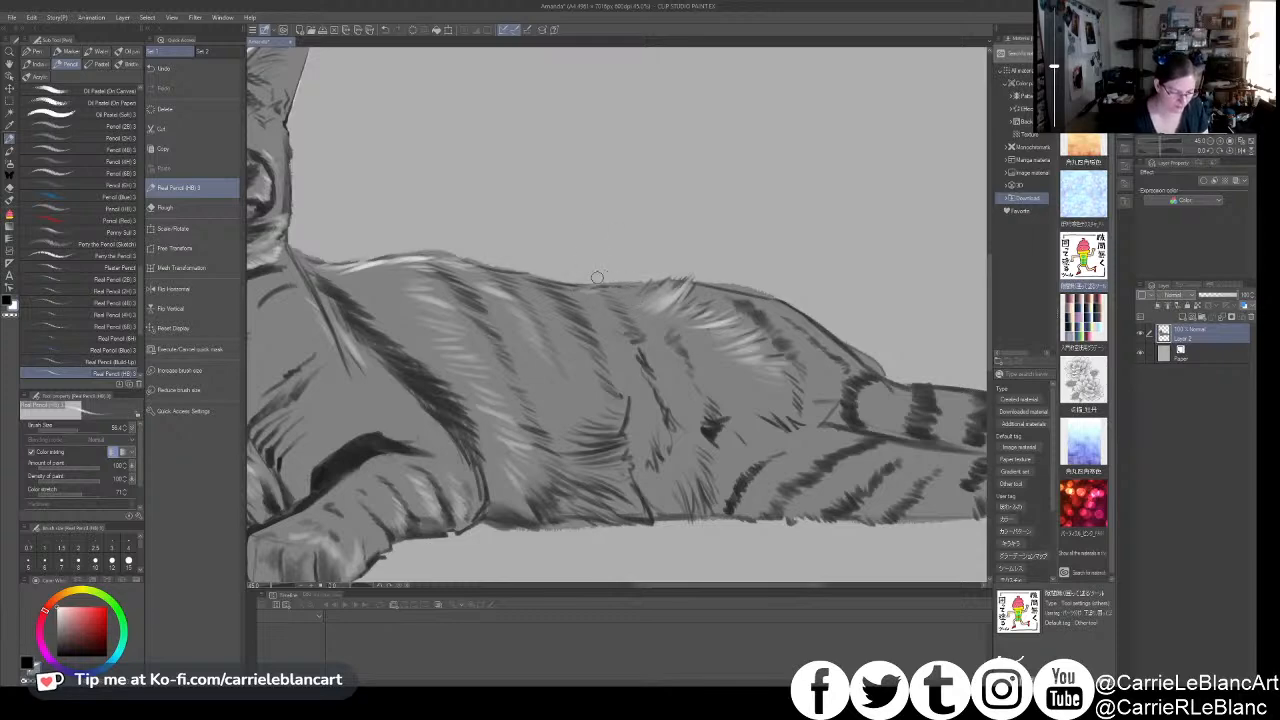
{"action": "left_click_drag", "start_coordinate": [606, 256], "coordinate": [632, 250]}
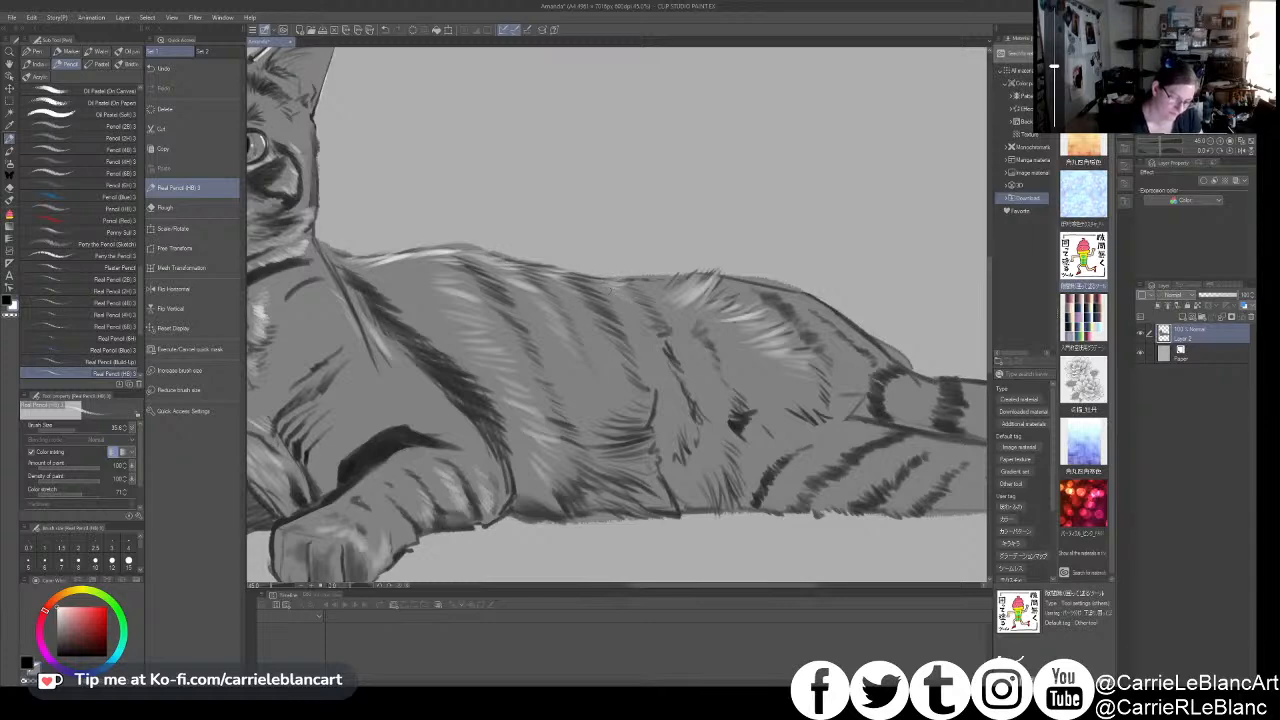
{"action": "left_click_drag", "start_coordinate": [699, 406], "coordinate": [639, 402]}
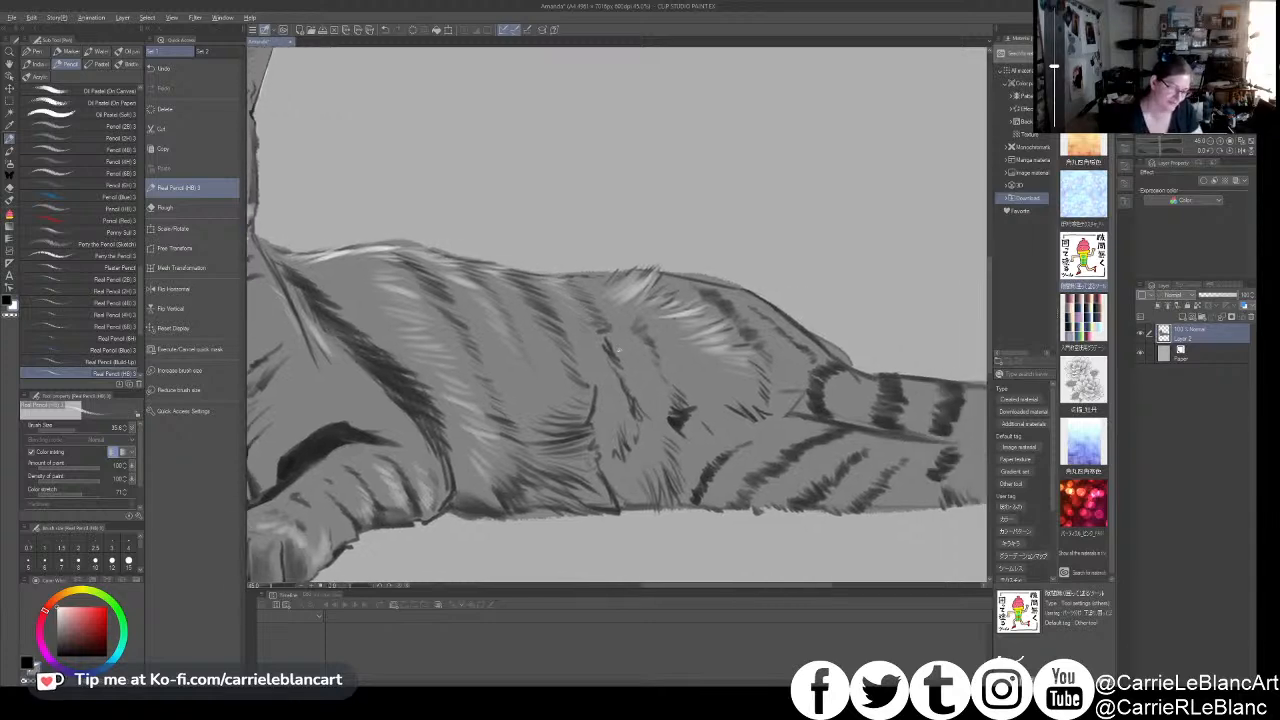
{"action": "left_click_drag", "start_coordinate": [641, 355], "coordinate": [650, 365]}
- Switch to the dark colour and reinforce the stripes on the rear flank down to the belly
{"action": "key", "text": "x"}
{"action": "mouse_move", "coordinate": [602, 325]}
{"action": "left_mouse_down"}
{"action": "mouse_move", "coordinate": [621, 353]}
{"action": "mouse_move", "coordinate": [602, 350]}
{"action": "mouse_move", "coordinate": [640, 405]}
{"action": "left_mouse_up"}
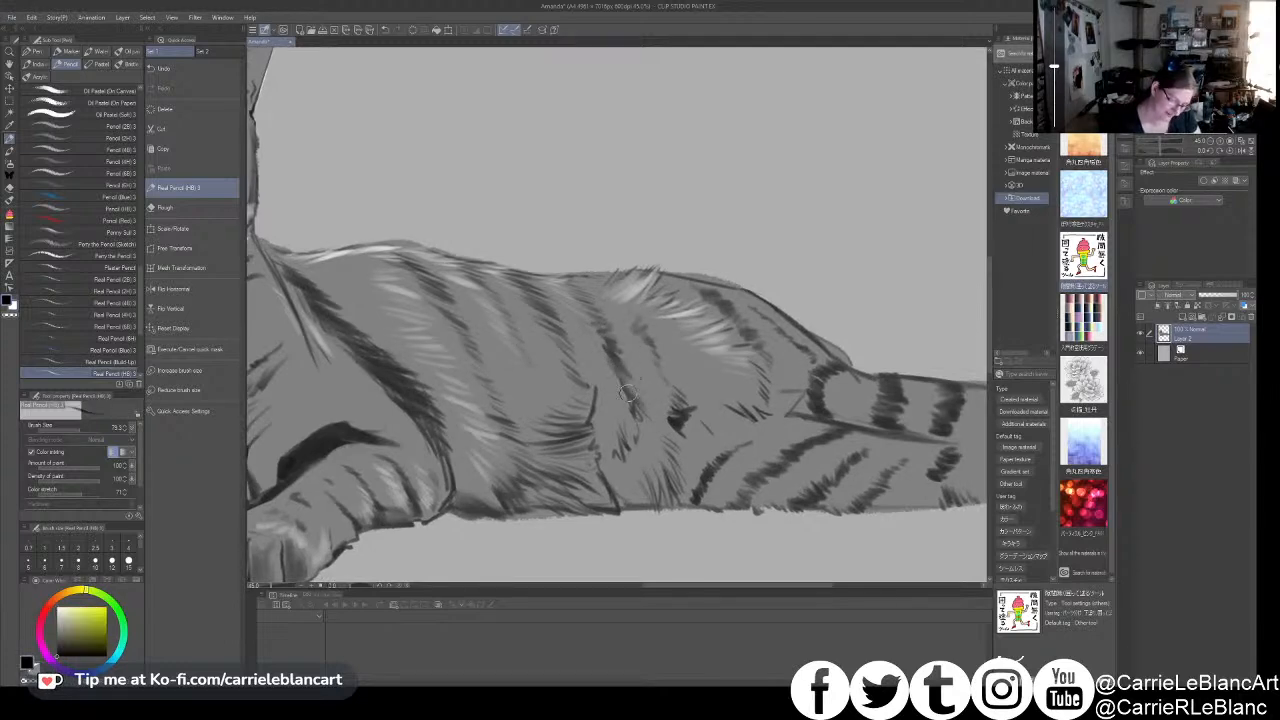
{"action": "left_click_drag", "start_coordinate": [646, 338], "coordinate": [690, 402]}
{"action": "left_click_drag", "start_coordinate": [687, 400], "coordinate": [698, 412]}
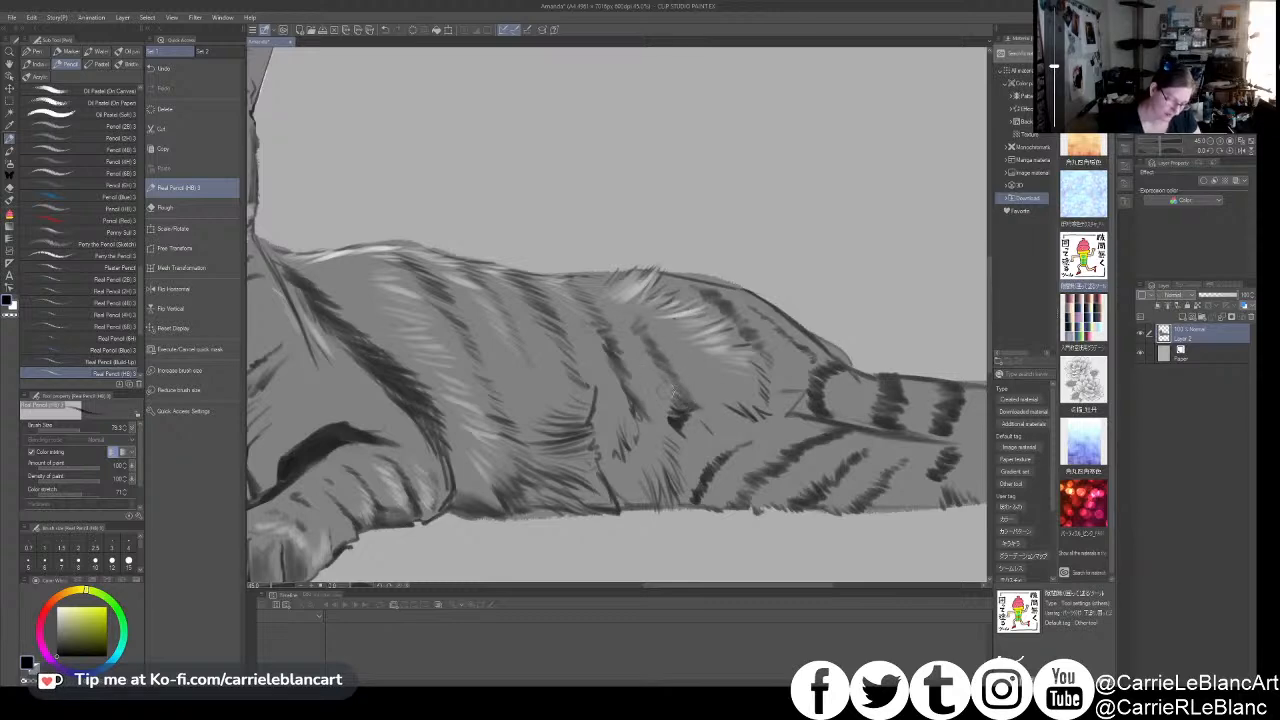
{"action": "left_click_drag", "start_coordinate": [700, 453], "coordinate": [683, 433]}
{"action": "left_click_drag", "start_coordinate": [616, 382], "coordinate": [623, 418]}
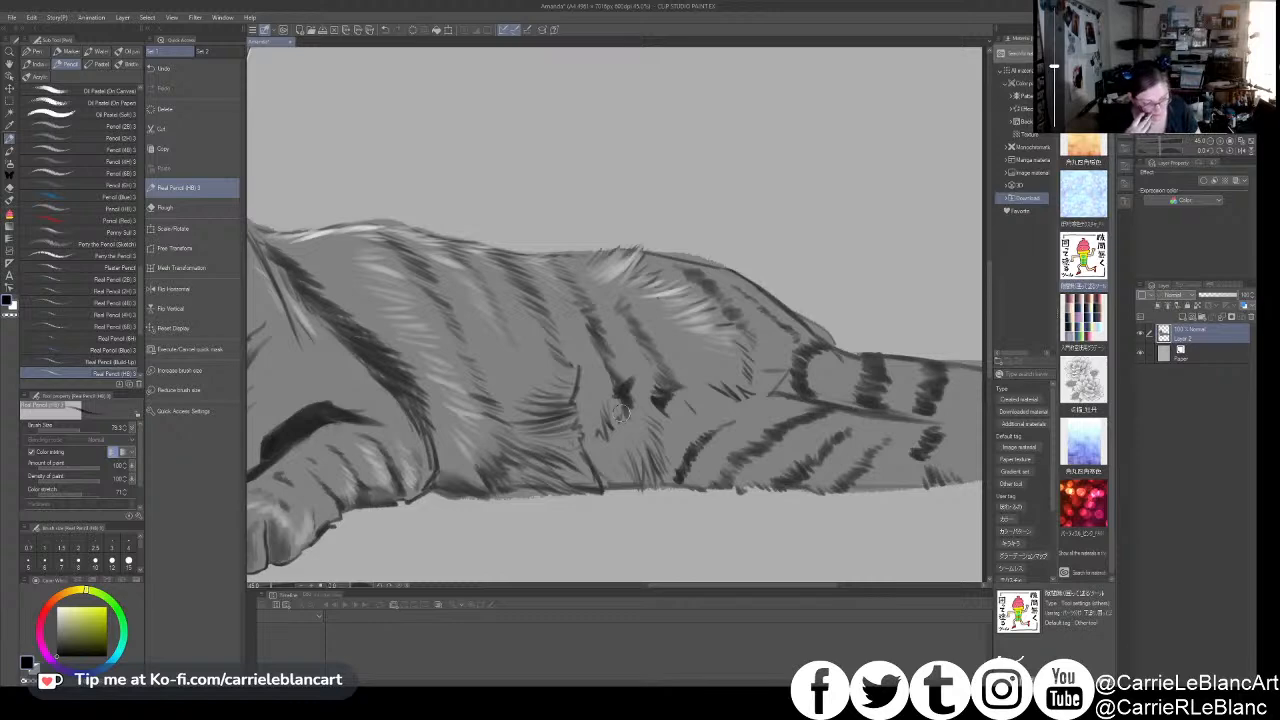
{"action": "left_click_drag", "start_coordinate": [625, 397], "coordinate": [625, 424]}
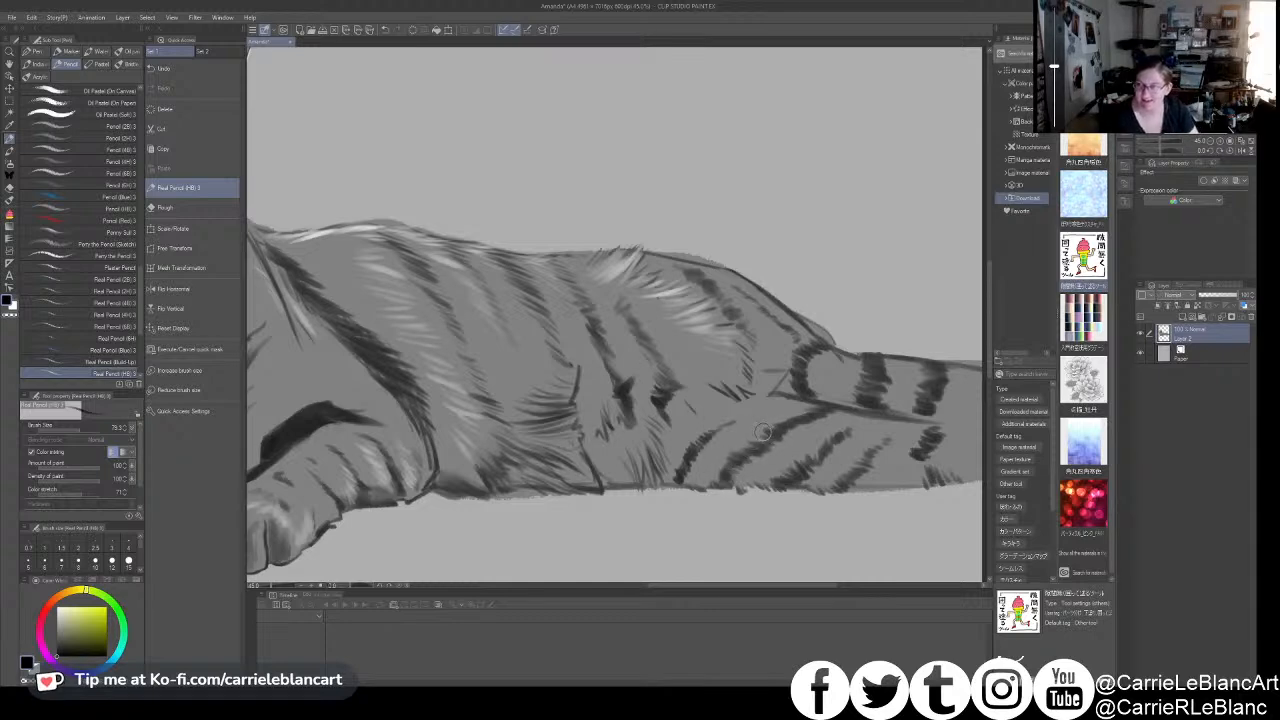
- Paint white fur highlights between the stripes along the top of the hind leg
{"action": "left_click_drag", "start_coordinate": [763, 432], "coordinate": [746, 425]}
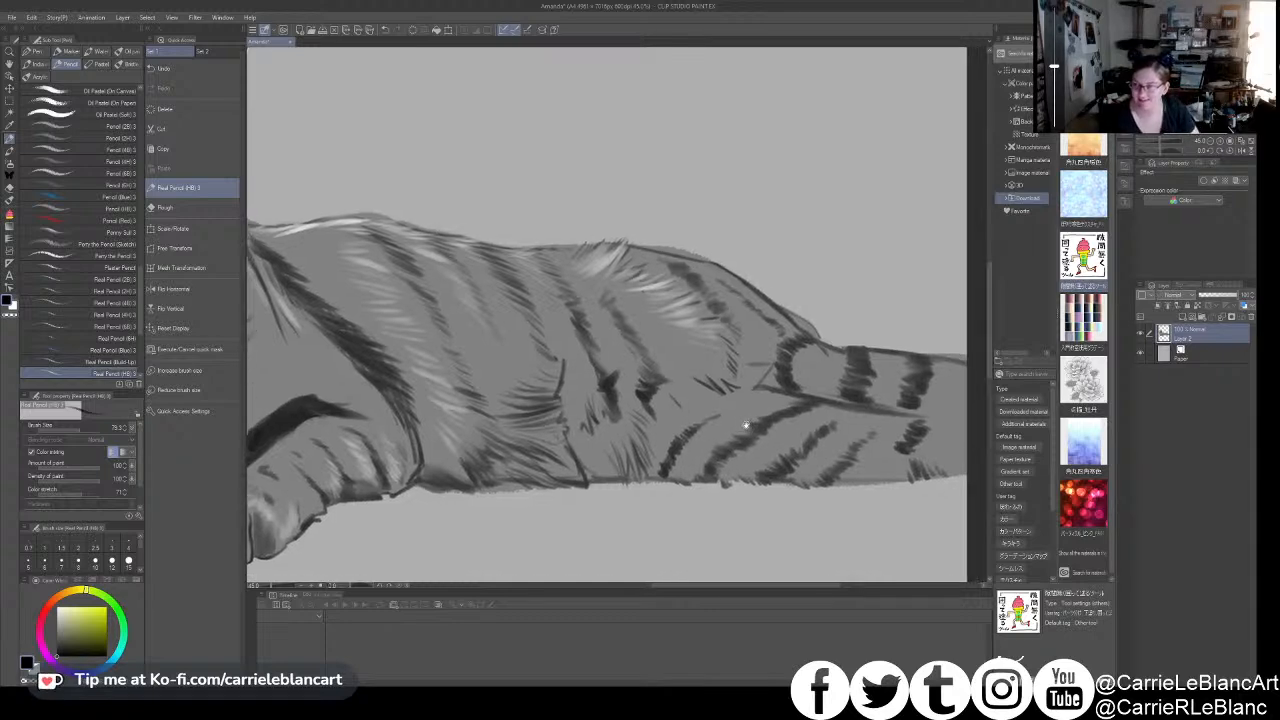
{"action": "left_click", "coordinate": [700, 445], "text": "alt"}
{"action": "mouse_move", "coordinate": [846, 379]}
{"action": "left_mouse_down"}
{"action": "mouse_move", "coordinate": [699, 390]}
{"action": "mouse_move", "coordinate": [696, 445]}
{"action": "mouse_move", "coordinate": [714, 446]}
{"action": "mouse_move", "coordinate": [712, 422]}
{"action": "mouse_move", "coordinate": [730, 424]}
{"action": "mouse_move", "coordinate": [708, 384]}
{"action": "mouse_move", "coordinate": [725, 452]}
{"action": "mouse_move", "coordinate": [752, 437]}
{"action": "left_mouse_up"}
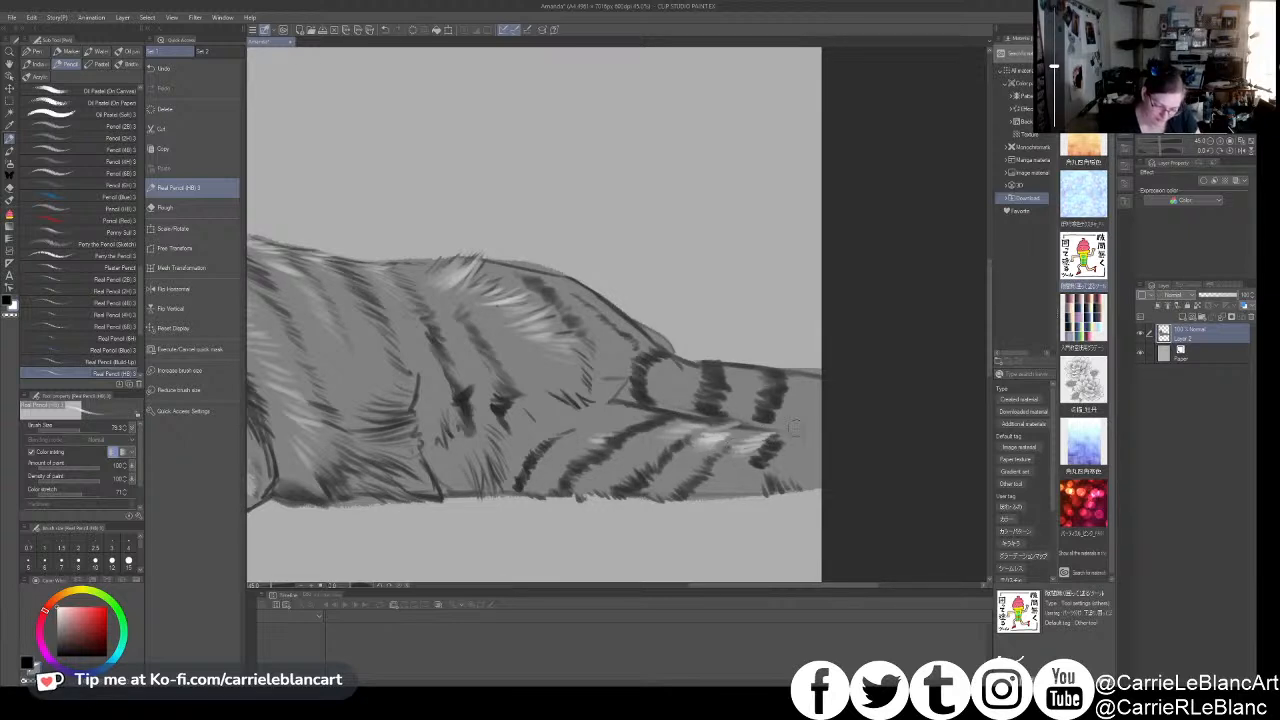
- Darken the hind leg's stripes and shade its underside in the dark colour, varying the pencil size
{"action": "key", "text": "x"}
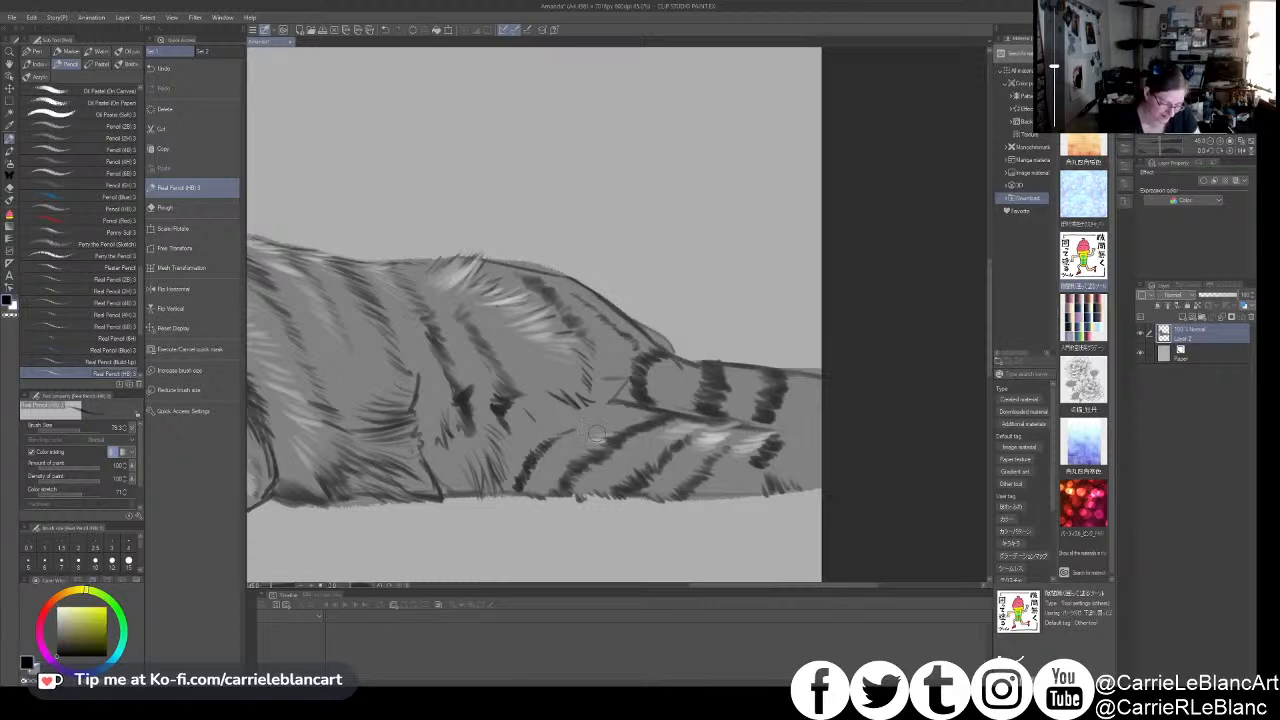
{"action": "mouse_move", "coordinate": [634, 484]}
{"action": "left_mouse_down"}
{"action": "mouse_move", "coordinate": [661, 452]}
{"action": "mouse_move", "coordinate": [689, 494]}
{"action": "mouse_move", "coordinate": [693, 472]}
{"action": "mouse_move", "coordinate": [687, 497]}
{"action": "mouse_move", "coordinate": [713, 466]}
{"action": "mouse_move", "coordinate": [694, 419]}
{"action": "mouse_move", "coordinate": [717, 443]}
{"action": "mouse_move", "coordinate": [708, 486]}
{"action": "mouse_move", "coordinate": [753, 492]}
{"action": "mouse_move", "coordinate": [729, 468]}
{"action": "mouse_move", "coordinate": [655, 486]}
{"action": "mouse_move", "coordinate": [666, 492]}
{"action": "mouse_move", "coordinate": [688, 455]}
{"action": "left_mouse_up"}
{"action": "left_click_drag", "start_coordinate": [769, 391], "coordinate": [816, 405]}
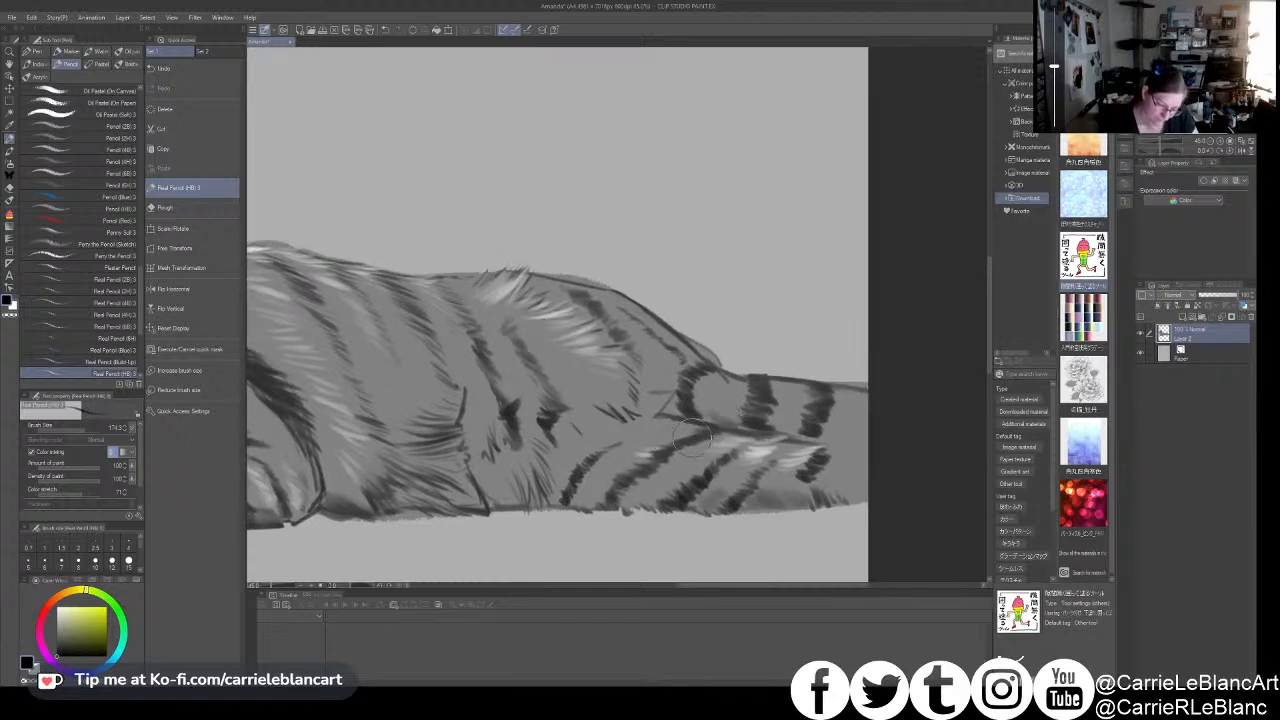
{"action": "key", "text": "bracketleft"}
{"action": "key", "text": "bracketleft"}
{"action": "key", "text": "bracketleft"}
{"action": "mouse_move", "coordinate": [575, 493]}
{"action": "left_mouse_down"}
{"action": "mouse_move", "coordinate": [598, 500]}
{"action": "mouse_move", "coordinate": [598, 478]}
{"action": "mouse_move", "coordinate": [608, 492]}
{"action": "left_mouse_up"}
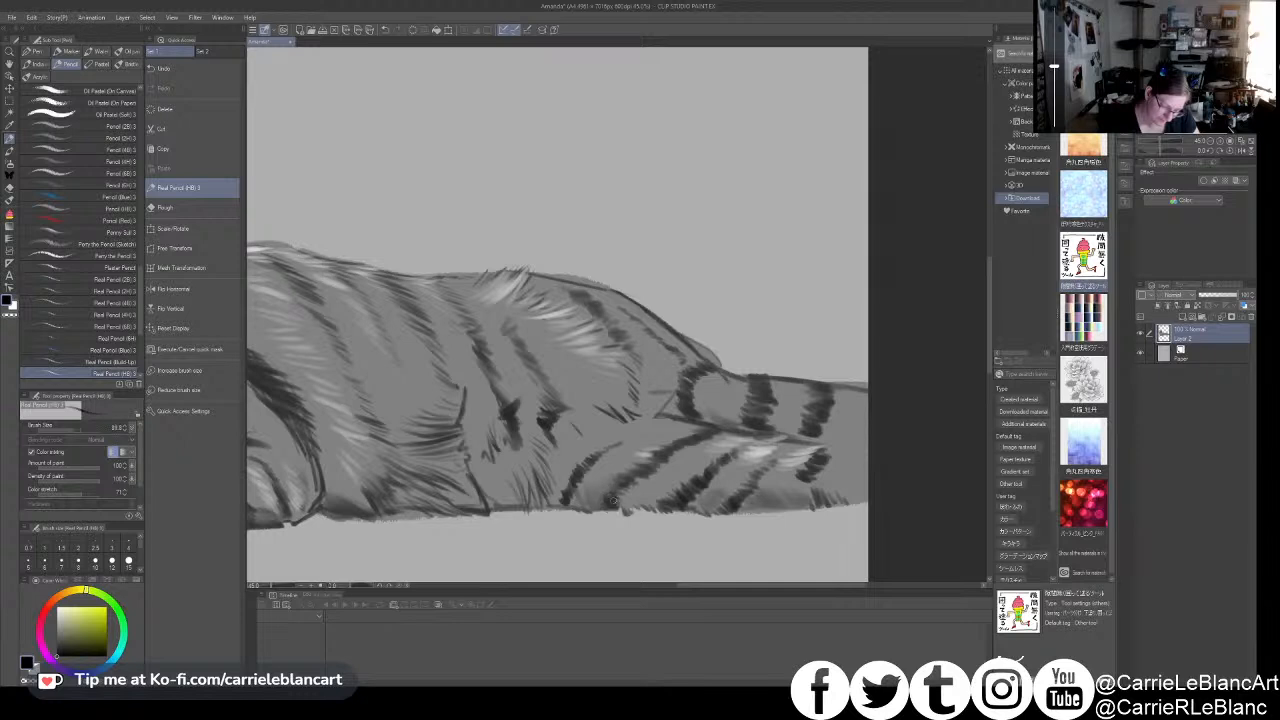
- Cover the haunch and rear back edge with fine white fur strokes using a smaller pencil
{"action": "left_click_drag", "start_coordinate": [665, 437], "coordinate": [741, 453]}
{"action": "left_click", "coordinate": [72, 430]}
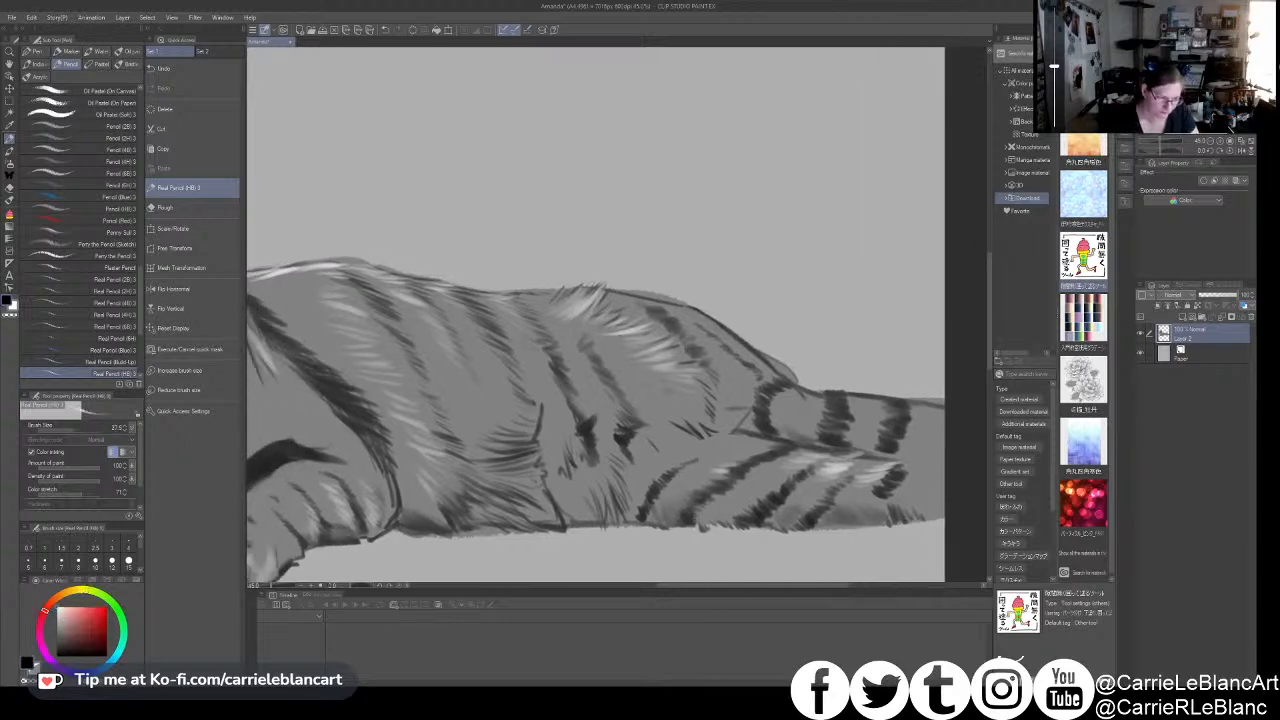
{"action": "mouse_move", "coordinate": [650, 399]}
{"action": "left_mouse_down"}
{"action": "mouse_move", "coordinate": [703, 419]}
{"action": "mouse_move", "coordinate": [660, 385]}
{"action": "mouse_move", "coordinate": [701, 407]}
{"action": "mouse_move", "coordinate": [707, 396]}
{"action": "mouse_move", "coordinate": [658, 373]}
{"action": "mouse_move", "coordinate": [706, 391]}
{"action": "mouse_move", "coordinate": [812, 372]}
{"action": "left_mouse_up"}
{"action": "mouse_move", "coordinate": [678, 340]}
{"action": "left_mouse_down"}
{"action": "mouse_move", "coordinate": [735, 406]}
{"action": "mouse_move", "coordinate": [705, 378]}
{"action": "mouse_move", "coordinate": [710, 395]}
{"action": "mouse_move", "coordinate": [740, 422]}
{"action": "mouse_move", "coordinate": [712, 412]}
{"action": "mouse_move", "coordinate": [725, 392]}
{"action": "mouse_move", "coordinate": [692, 378]}
{"action": "mouse_move", "coordinate": [738, 386]}
{"action": "mouse_move", "coordinate": [688, 359]}
{"action": "mouse_move", "coordinate": [733, 371]}
{"action": "mouse_move", "coordinate": [685, 353]}
{"action": "mouse_move", "coordinate": [709, 357]}
{"action": "mouse_move", "coordinate": [690, 335]}
{"action": "mouse_move", "coordinate": [707, 335]}
{"action": "mouse_move", "coordinate": [665, 327]}
{"action": "mouse_move", "coordinate": [655, 340]}
{"action": "mouse_move", "coordinate": [669, 344]}
{"action": "mouse_move", "coordinate": [644, 349]}
{"action": "mouse_move", "coordinate": [716, 428]}
{"action": "left_mouse_up"}
{"action": "mouse_move", "coordinate": [660, 380]}
{"action": "left_mouse_down"}
{"action": "mouse_move", "coordinate": [710, 418]}
{"action": "mouse_move", "coordinate": [698, 388]}
{"action": "mouse_move", "coordinate": [703, 404]}
{"action": "left_mouse_up"}
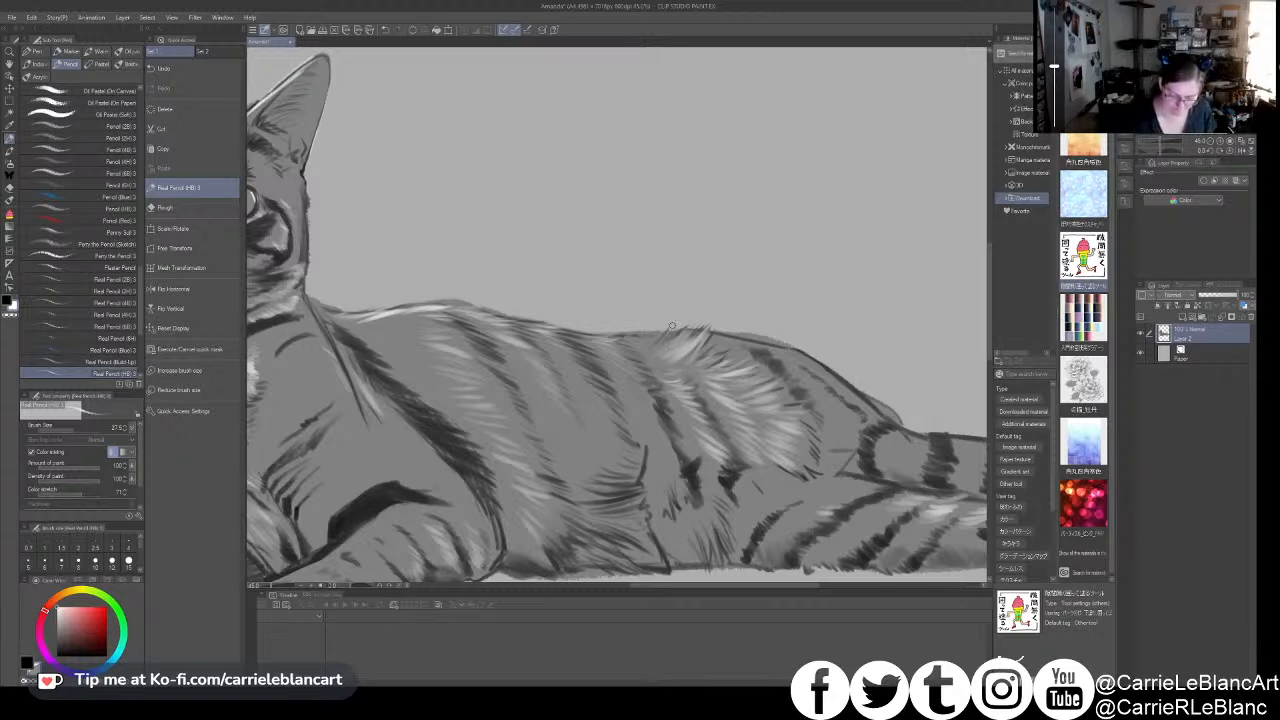
{"action": "mouse_move", "coordinate": [672, 327]}
{"action": "left_mouse_down"}
{"action": "mouse_move", "coordinate": [701, 332]}
{"action": "mouse_move", "coordinate": [714, 369]}
{"action": "mouse_move", "coordinate": [746, 341]}
{"action": "mouse_move", "coordinate": [681, 362]}
{"action": "mouse_move", "coordinate": [735, 332]}
{"action": "mouse_move", "coordinate": [681, 364]}
{"action": "mouse_move", "coordinate": [718, 336]}
{"action": "left_mouse_up"}
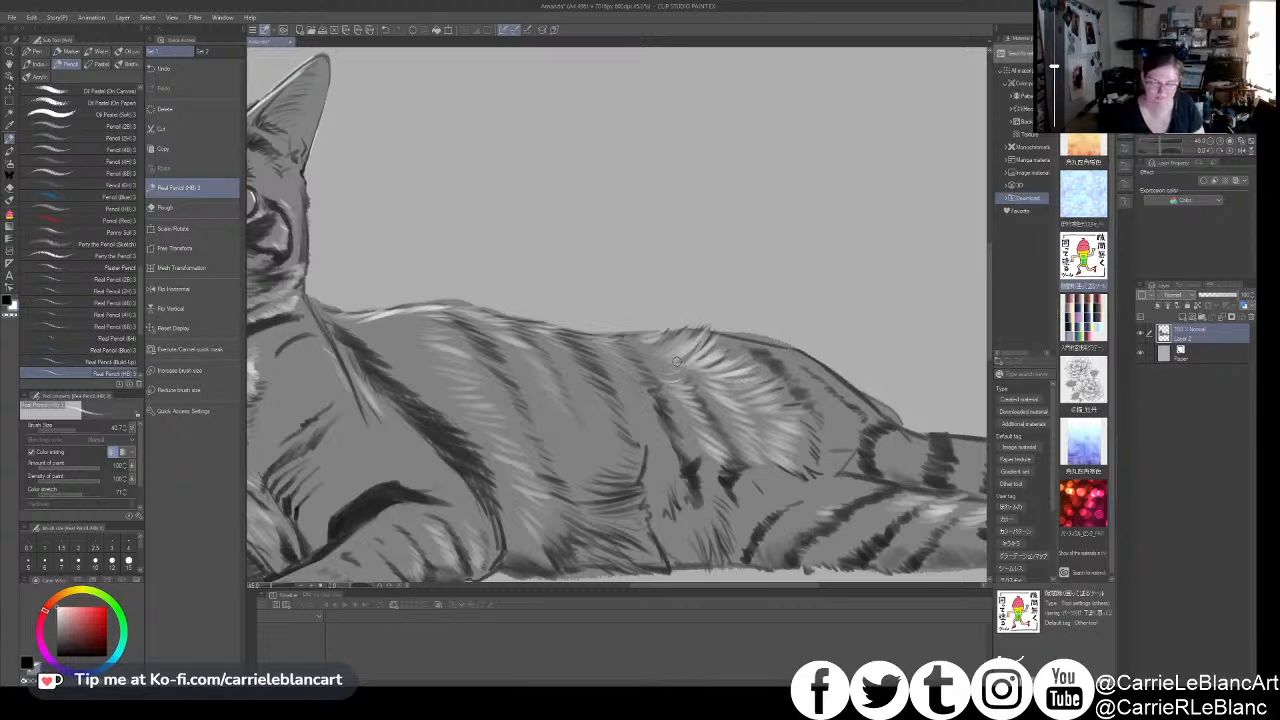
- Switch to the dark colour and deepen the stripes on the hip and the middle of the flank
{"action": "key", "text": "x"}
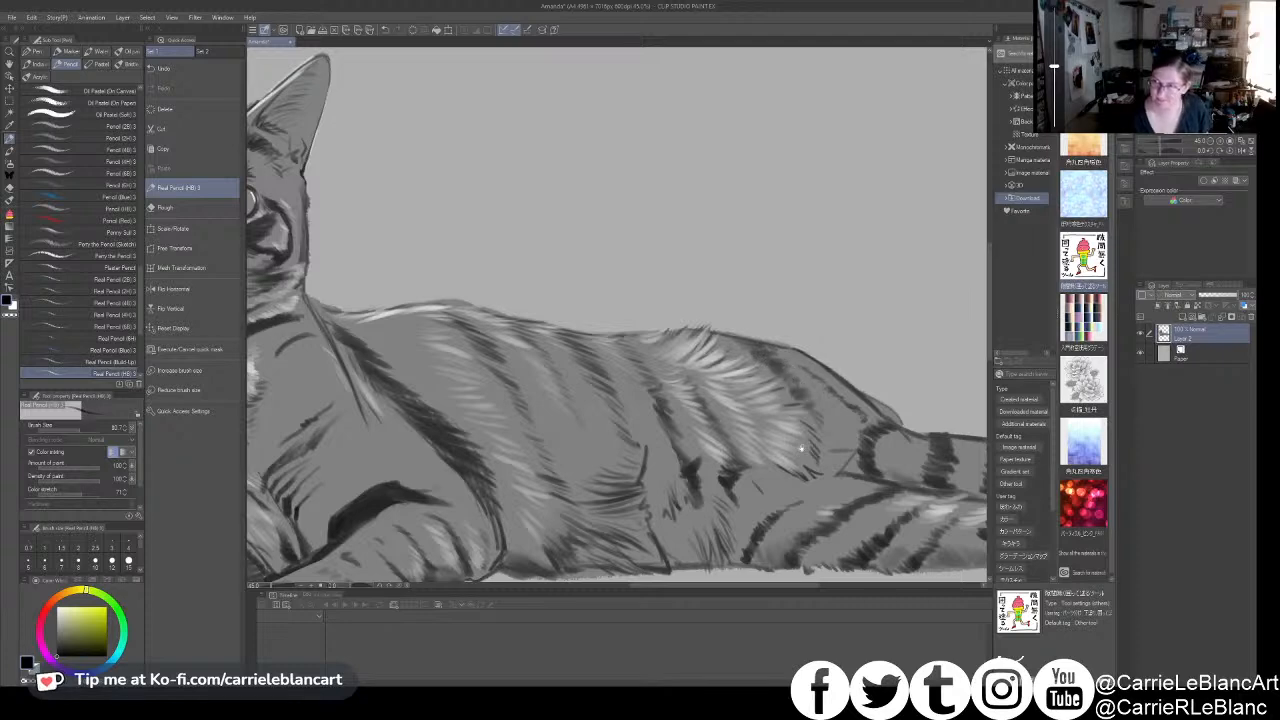
{"action": "left_click_drag", "start_coordinate": [799, 452], "coordinate": [843, 400]}
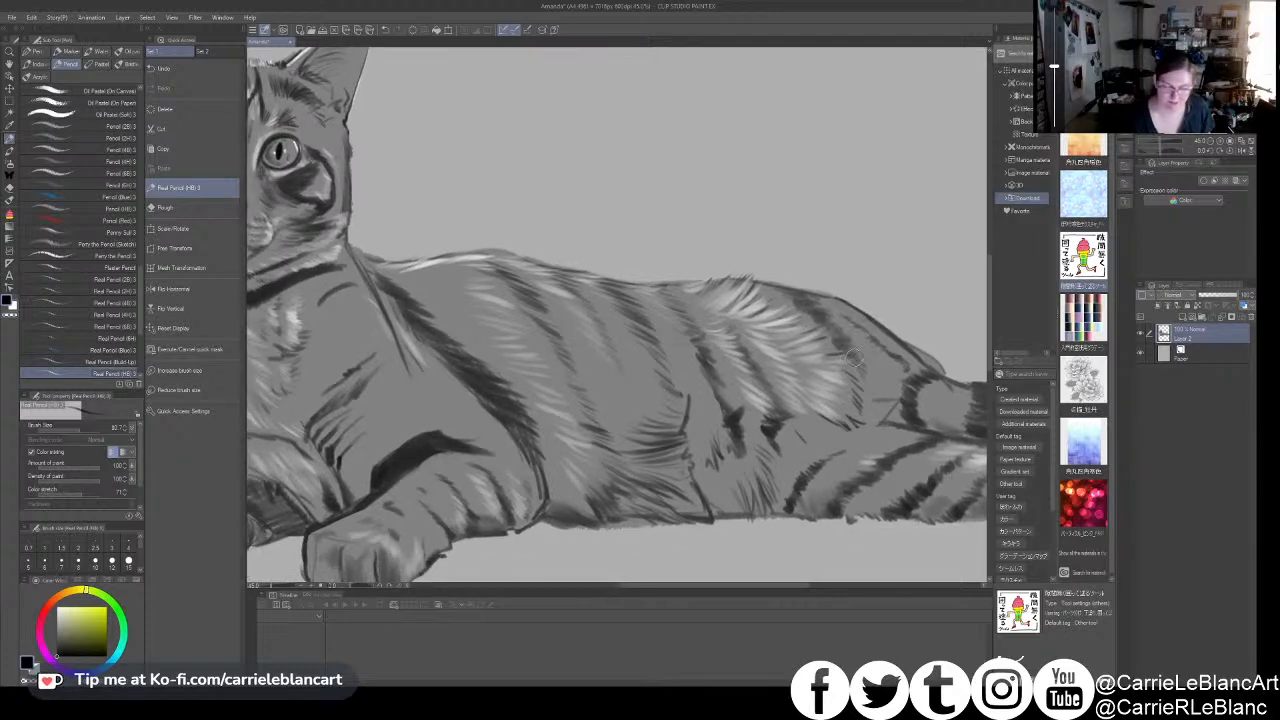
{"action": "left_click_drag", "start_coordinate": [864, 406], "coordinate": [754, 408]}
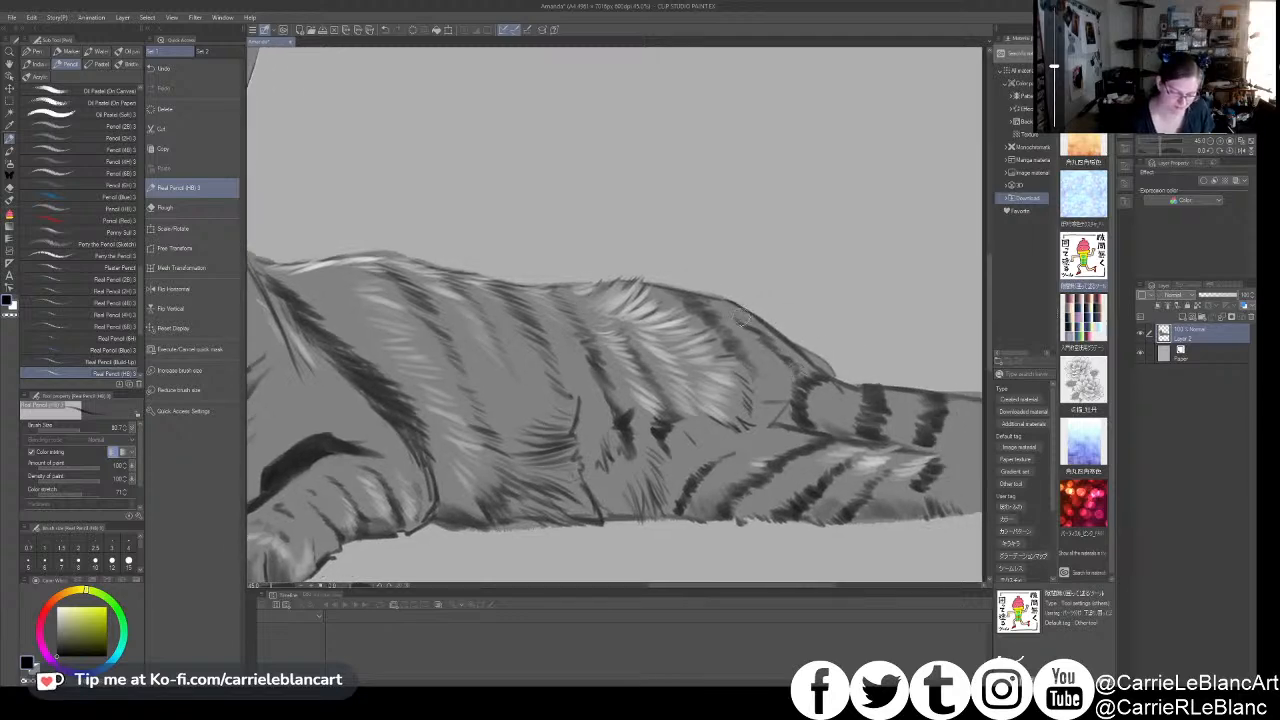
{"action": "left_click_drag", "start_coordinate": [553, 349], "coordinate": [637, 357]}
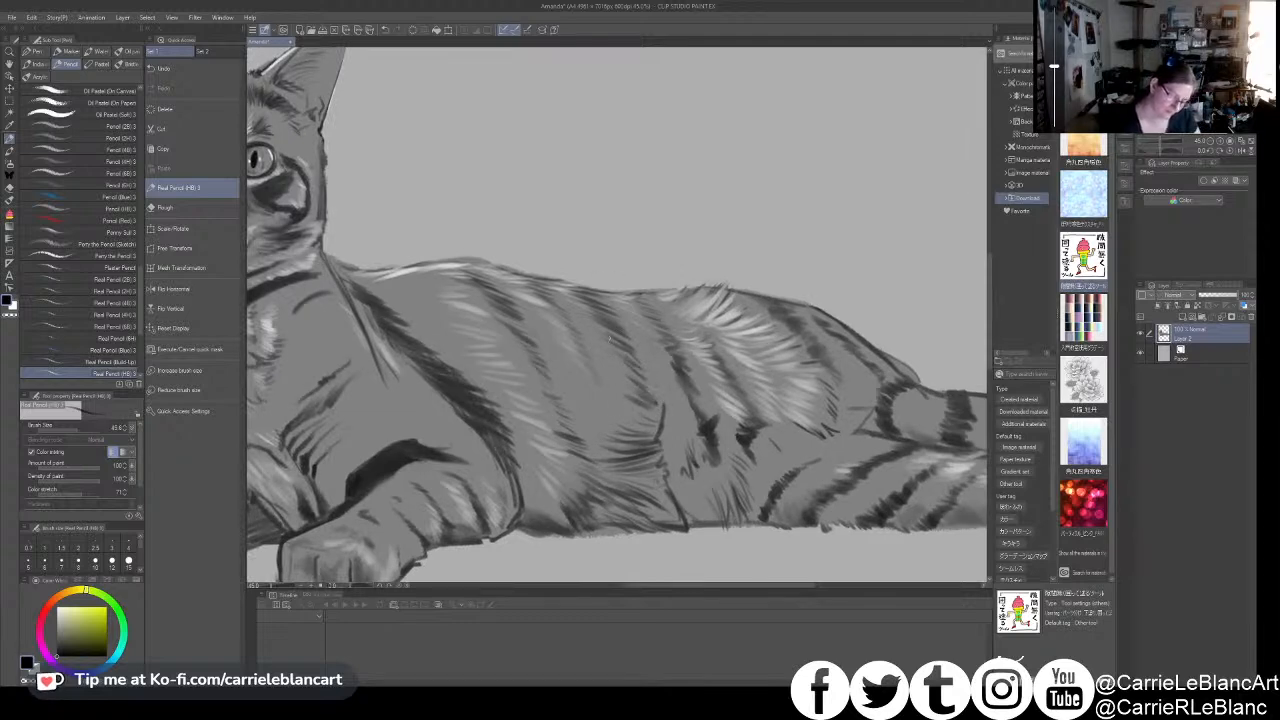
{"action": "left_click_drag", "start_coordinate": [609, 341], "coordinate": [635, 361]}
- Roughen the edge of the fold in front of the hind leg with short dark fur strokes
{"action": "key", "text": "x"}
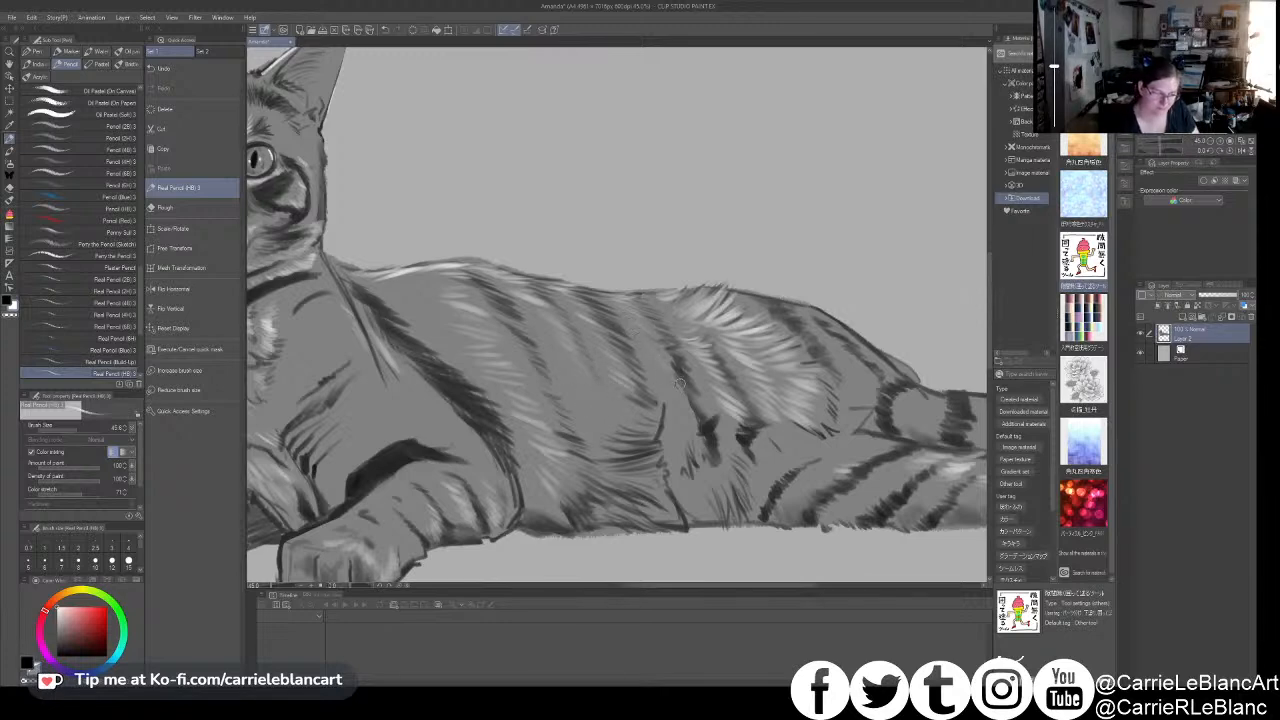
{"action": "left_click", "coordinate": [661, 432], "text": "alt"}
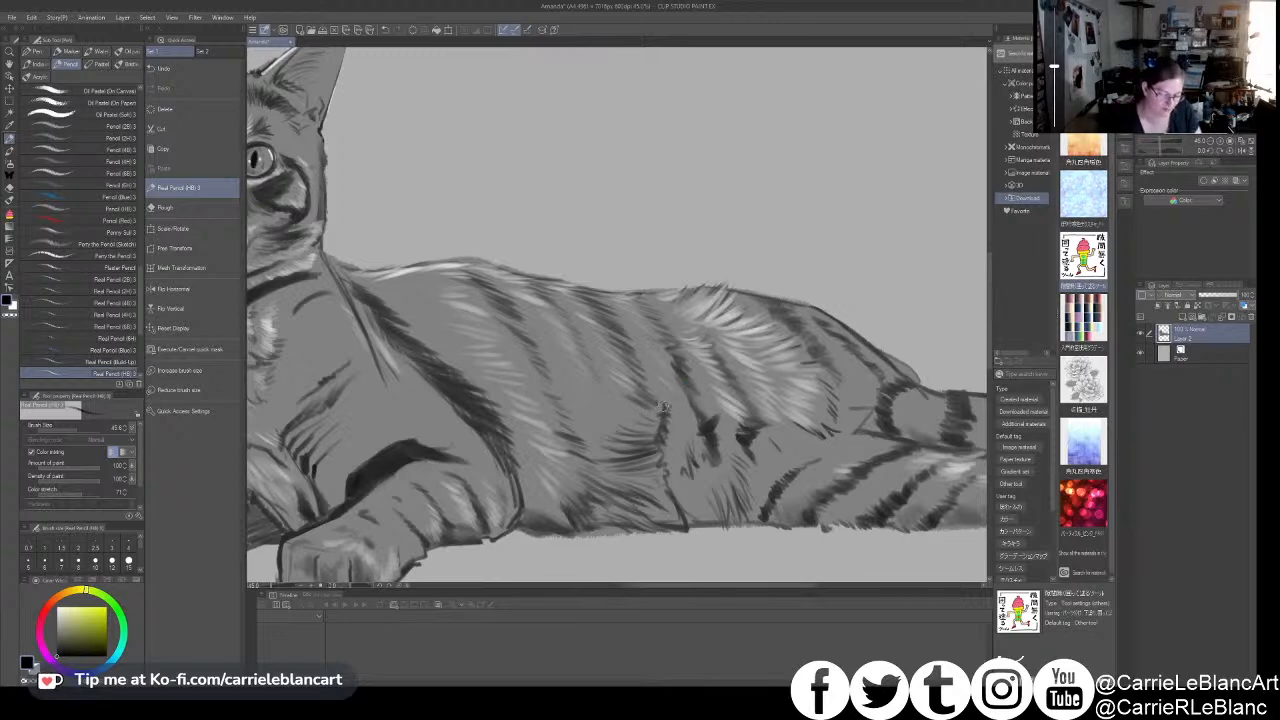
{"action": "left_click", "coordinate": [661, 415], "text": "alt"}
{"action": "left_click", "coordinate": [661, 411], "text": "alt"}
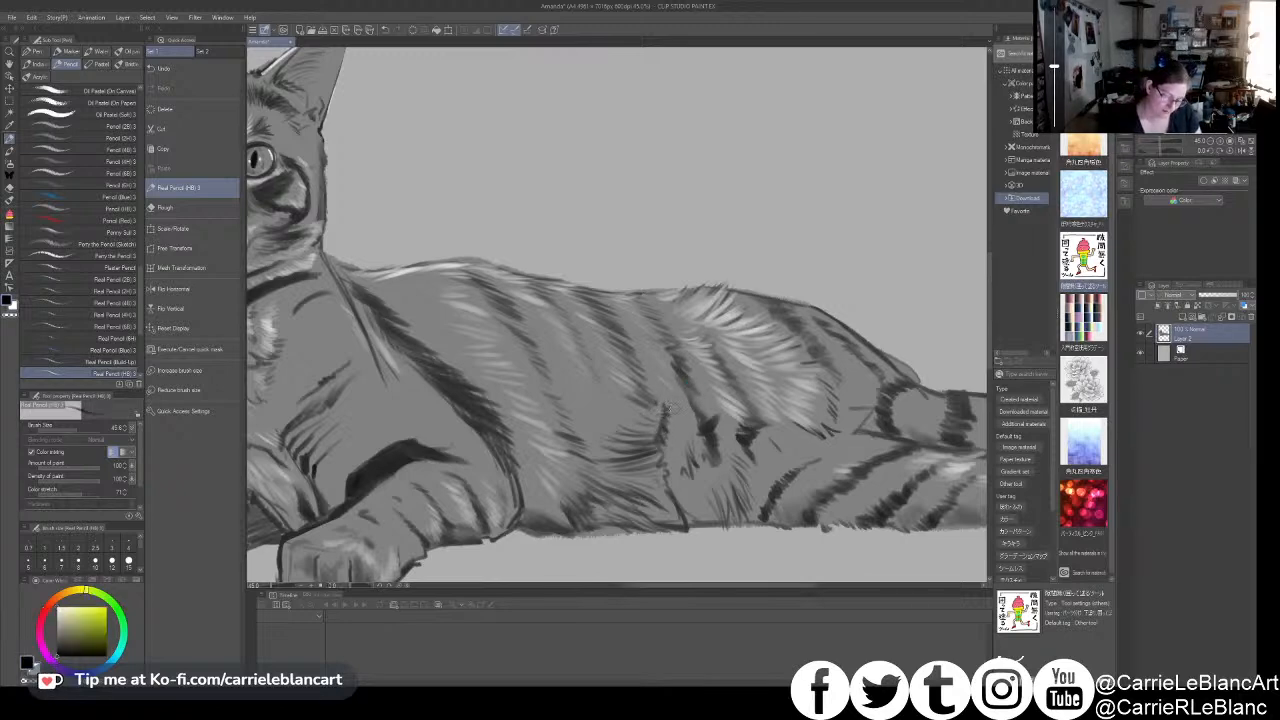
- Add white fur strokes on the belly, the lower flank and along the shoulder stripe
{"action": "left_click", "coordinate": [686, 468], "text": "alt"}
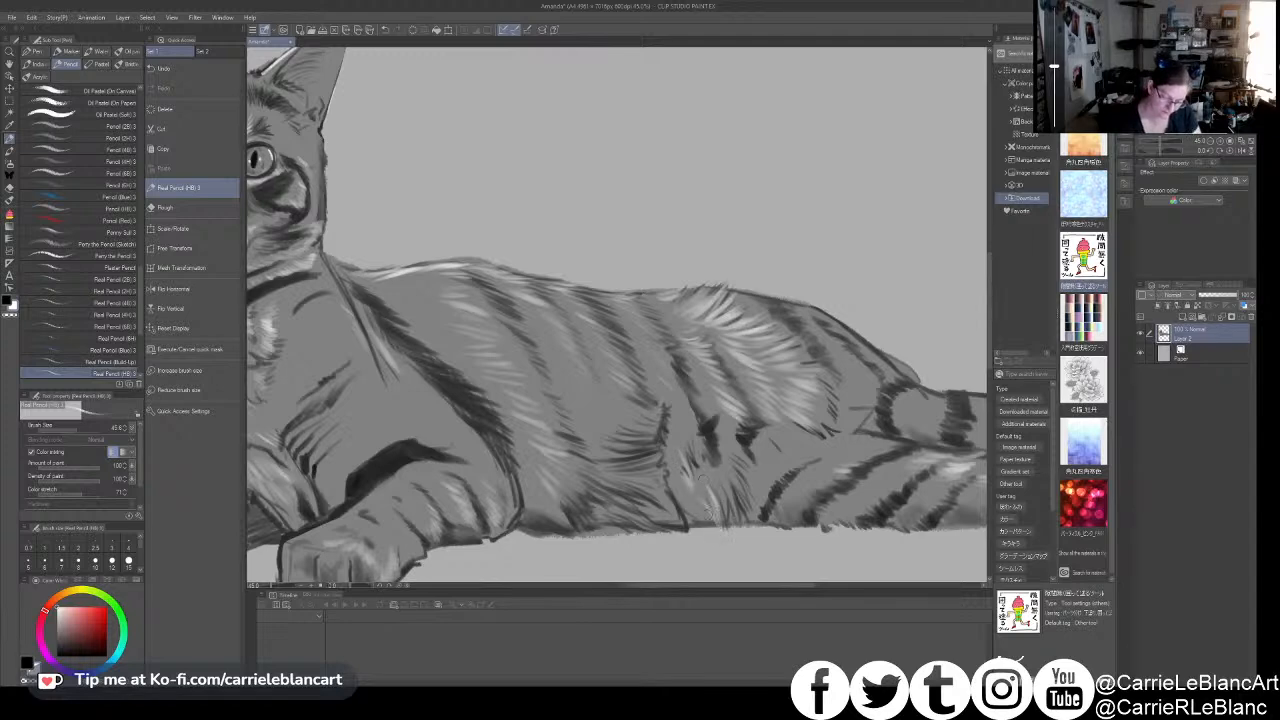
{"action": "left_click_drag", "start_coordinate": [795, 448], "coordinate": [853, 454]}
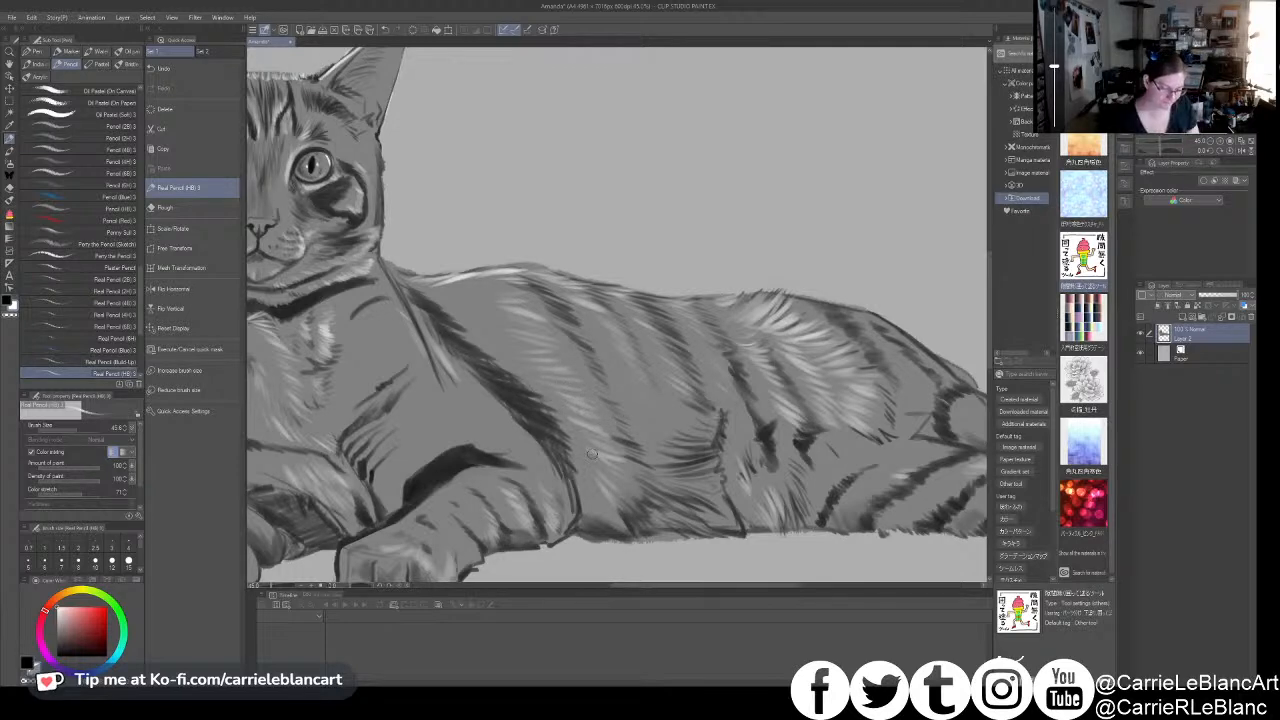
{"action": "left_click_drag", "start_coordinate": [590, 447], "coordinate": [623, 417]}
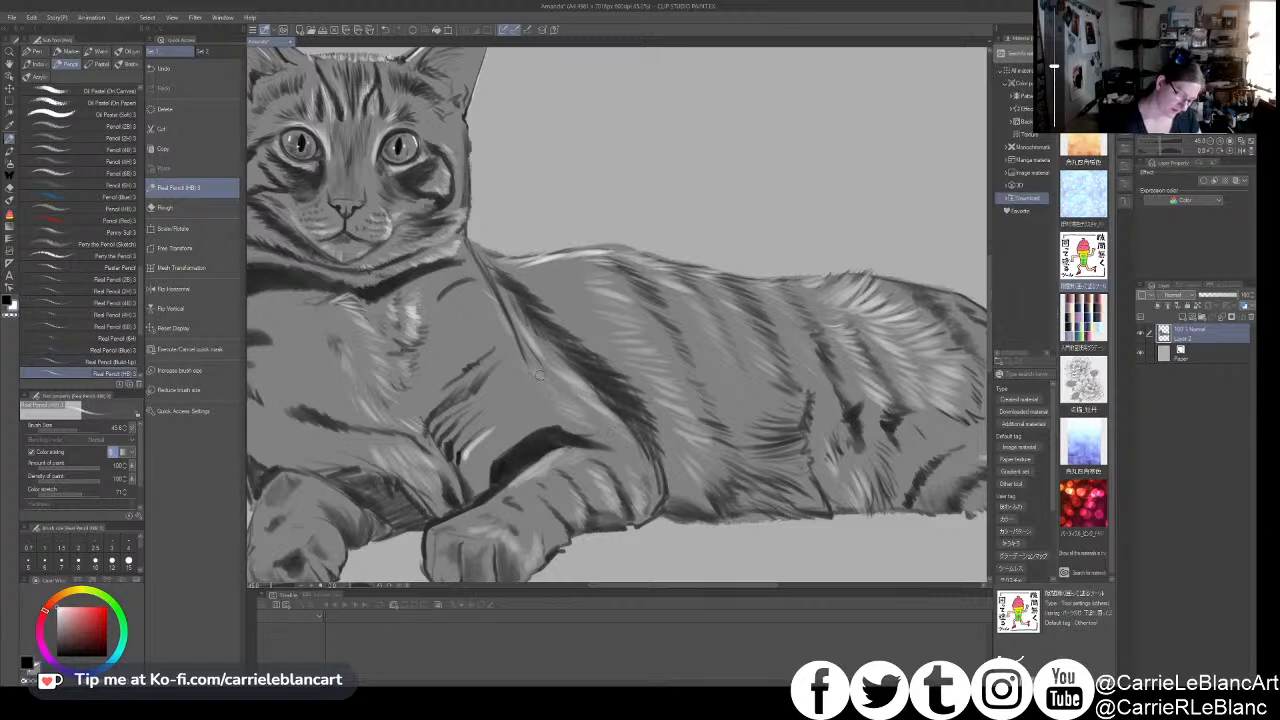
{"action": "left_click_drag", "start_coordinate": [624, 392], "coordinate": [705, 369]}
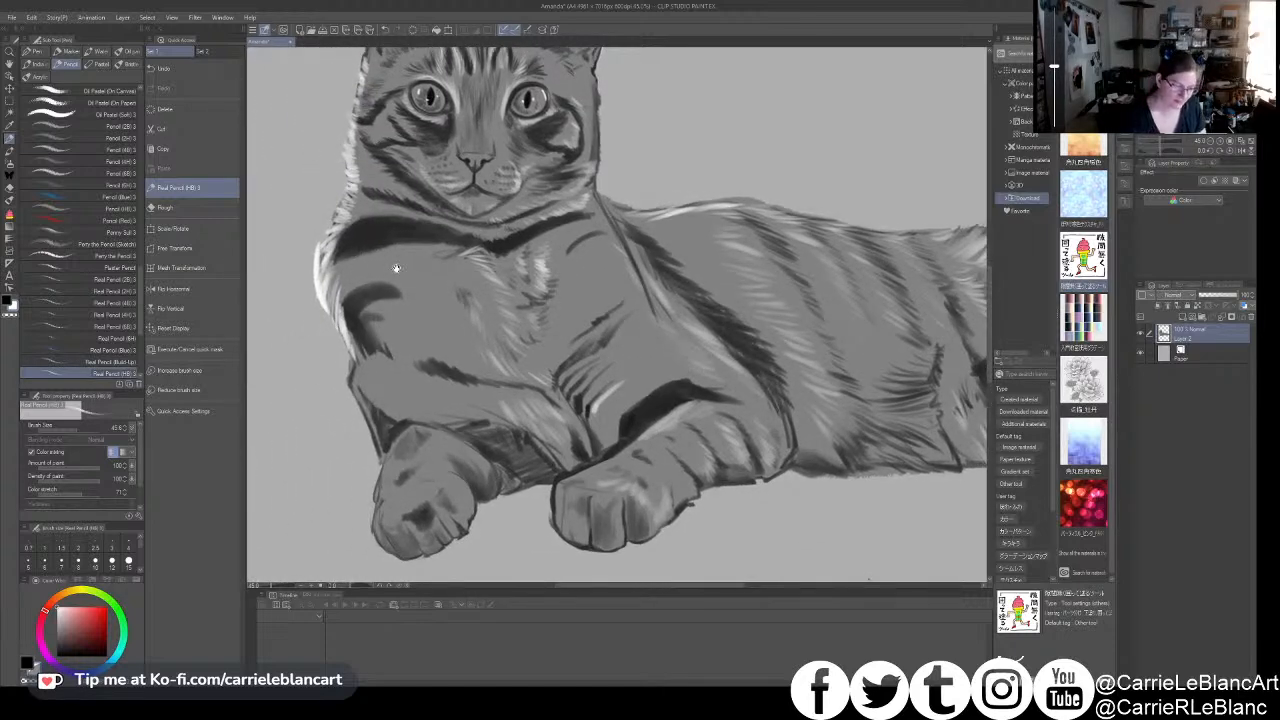
- Paint white highlights on the outer edge of the left-hand paw with a smaller pencil
{"action": "key", "text": "["}
{"action": "key", "text": "["}
{"action": "key", "text": "["}
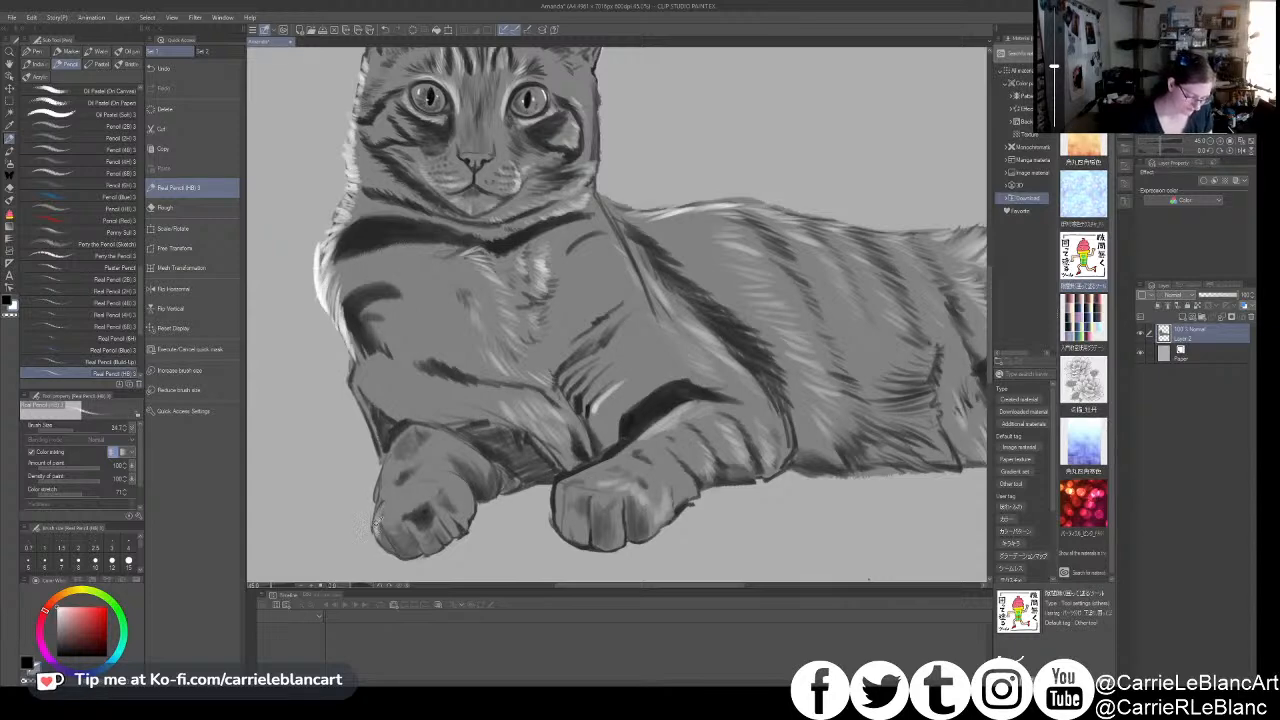
{"action": "key", "text": "]"}
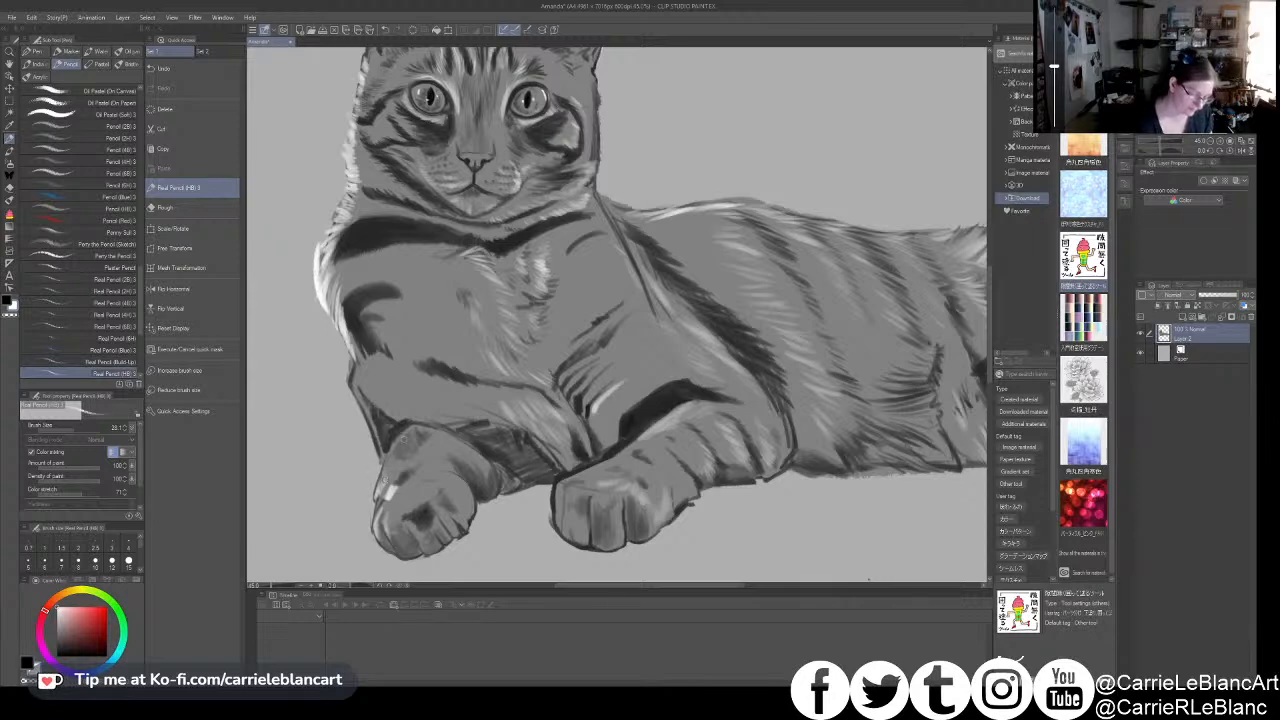
- Add white fur strokes along the left-hand edge of the neck and shoulder
{"action": "left_click_drag", "start_coordinate": [611, 413], "coordinate": [732, 452]}
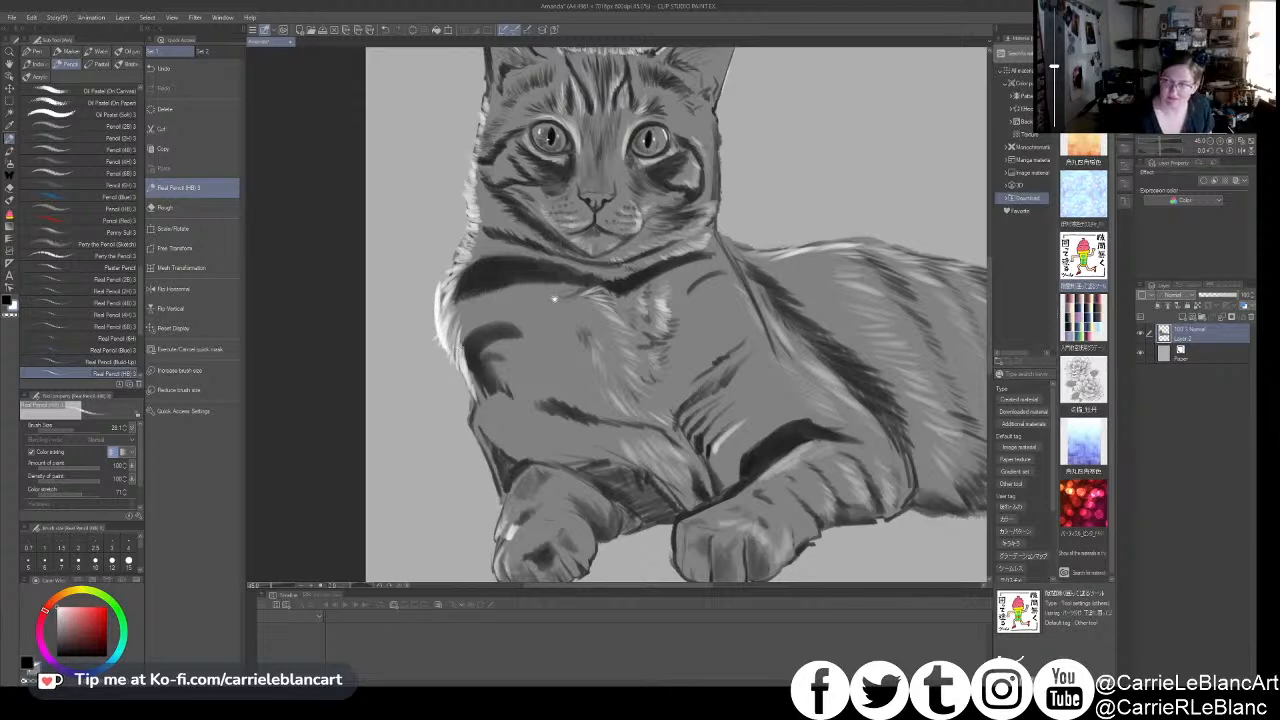
{"action": "left_click_drag", "start_coordinate": [539, 297], "coordinate": [548, 329]}
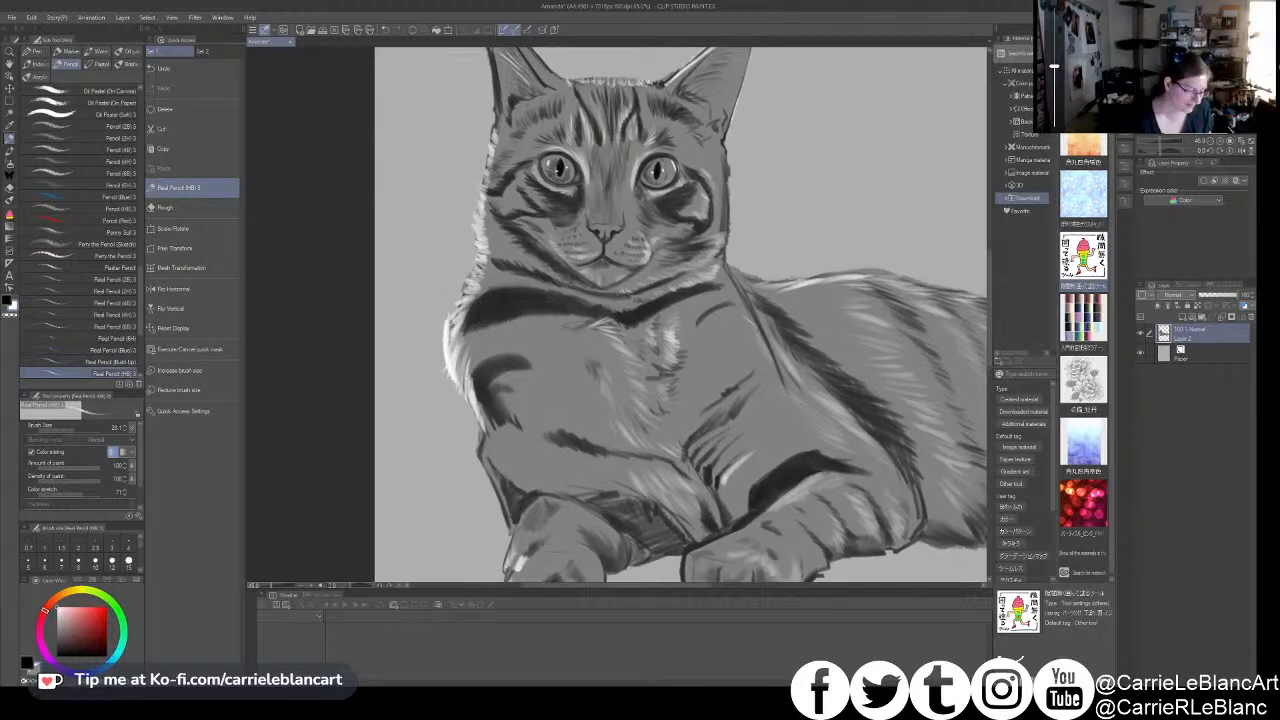
{"action": "mouse_move", "coordinate": [457, 328]}
{"action": "left_mouse_down"}
{"action": "mouse_move", "coordinate": [447, 343]}
{"action": "mouse_move", "coordinate": [486, 326]}
{"action": "mouse_move", "coordinate": [487, 347]}
{"action": "left_mouse_up"}
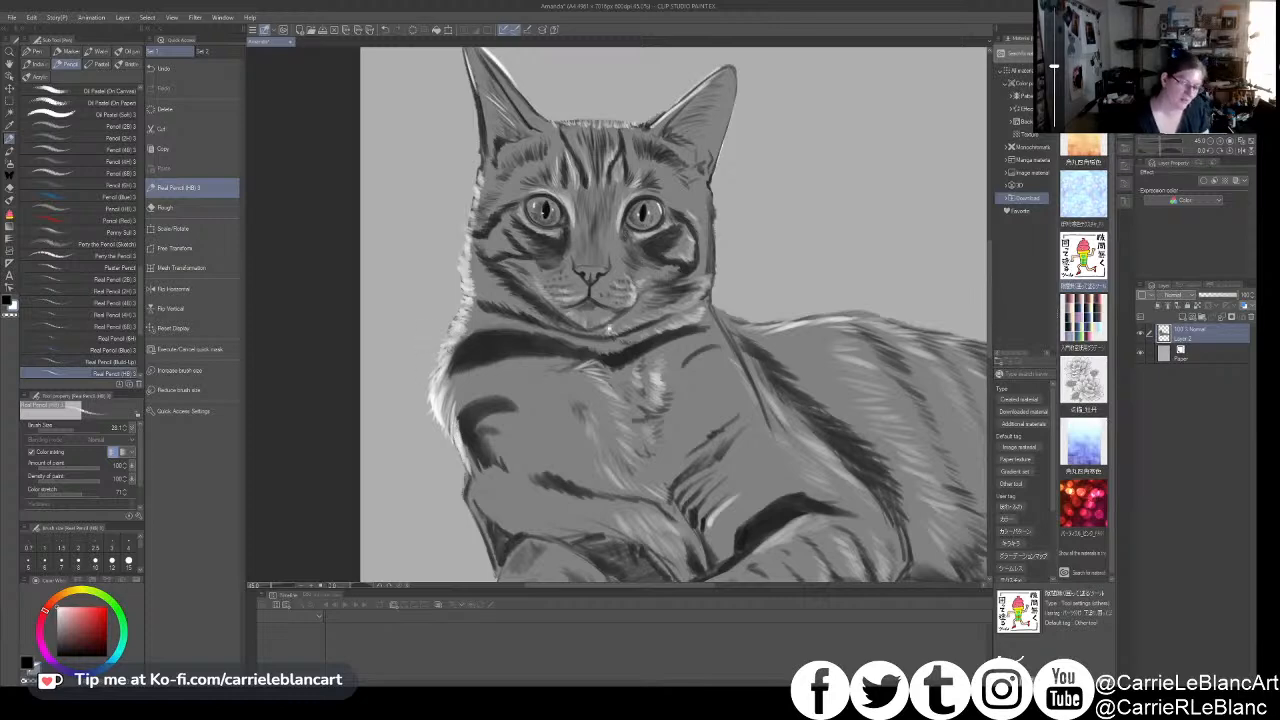
- Paint a white highlight along the inward-facing edge of the left-hand ear and trim it with transparent color
{"action": "left_click_drag", "start_coordinate": [594, 229], "coordinate": [598, 267]}
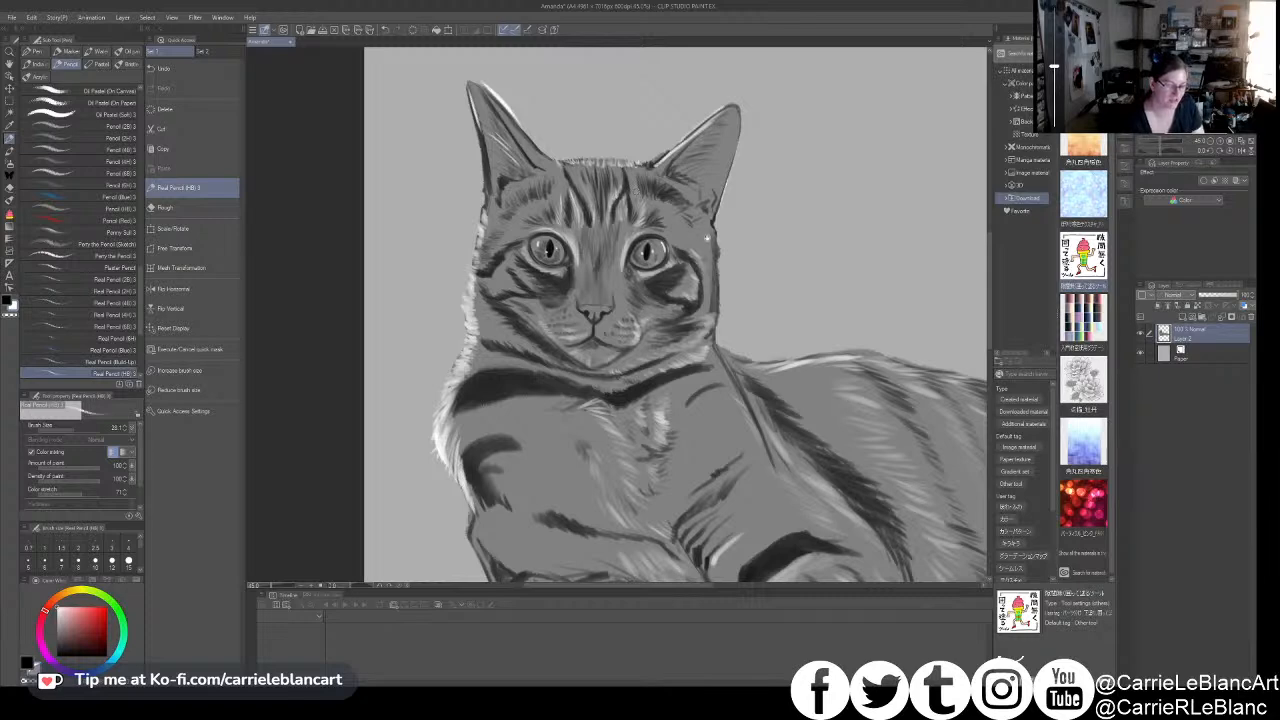
{"action": "left_click_drag", "start_coordinate": [674, 271], "coordinate": [644, 287]}
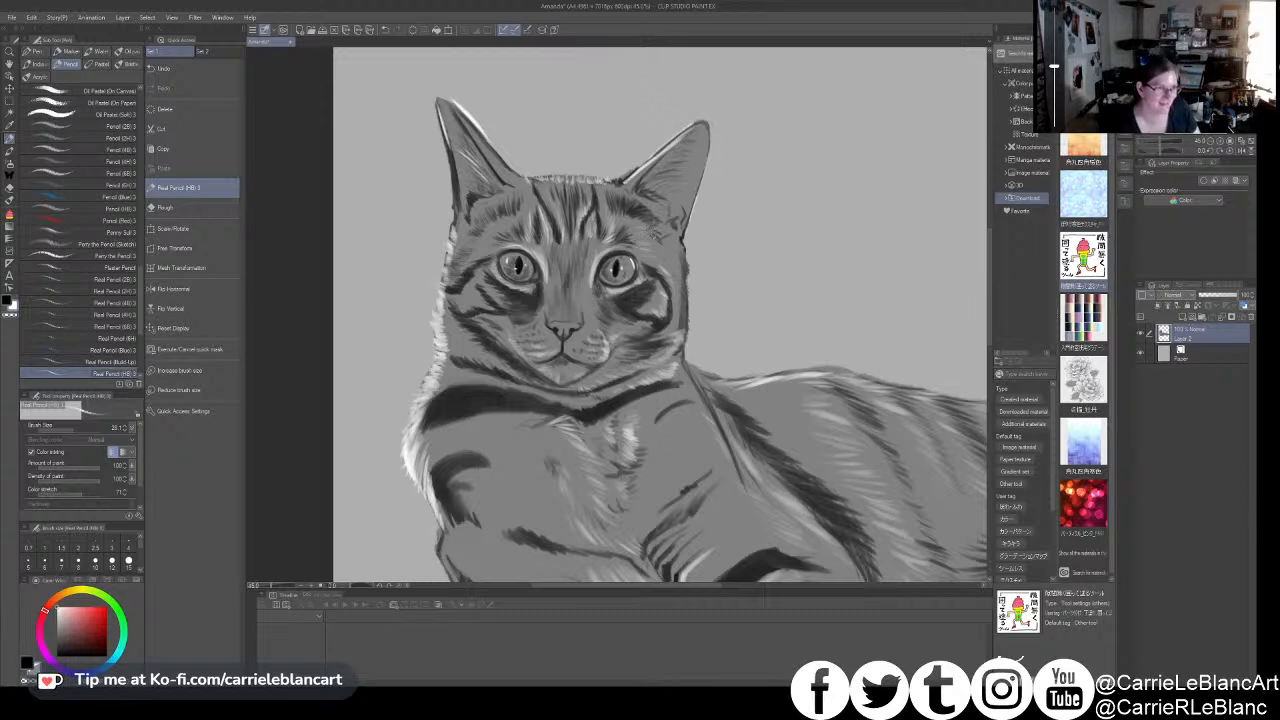
{"action": "left_click_drag", "start_coordinate": [631, 190], "coordinate": [661, 204]}
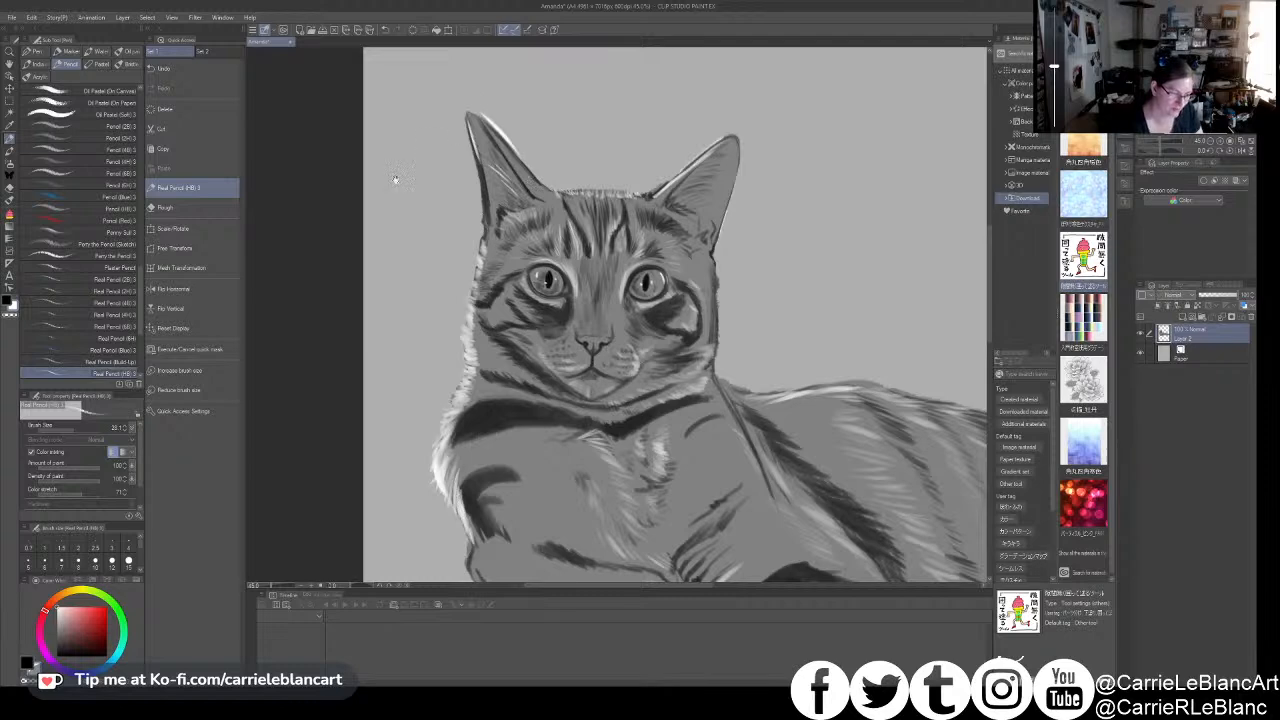
{"action": "left_click_drag", "start_coordinate": [485, 115], "coordinate": [532, 188]}
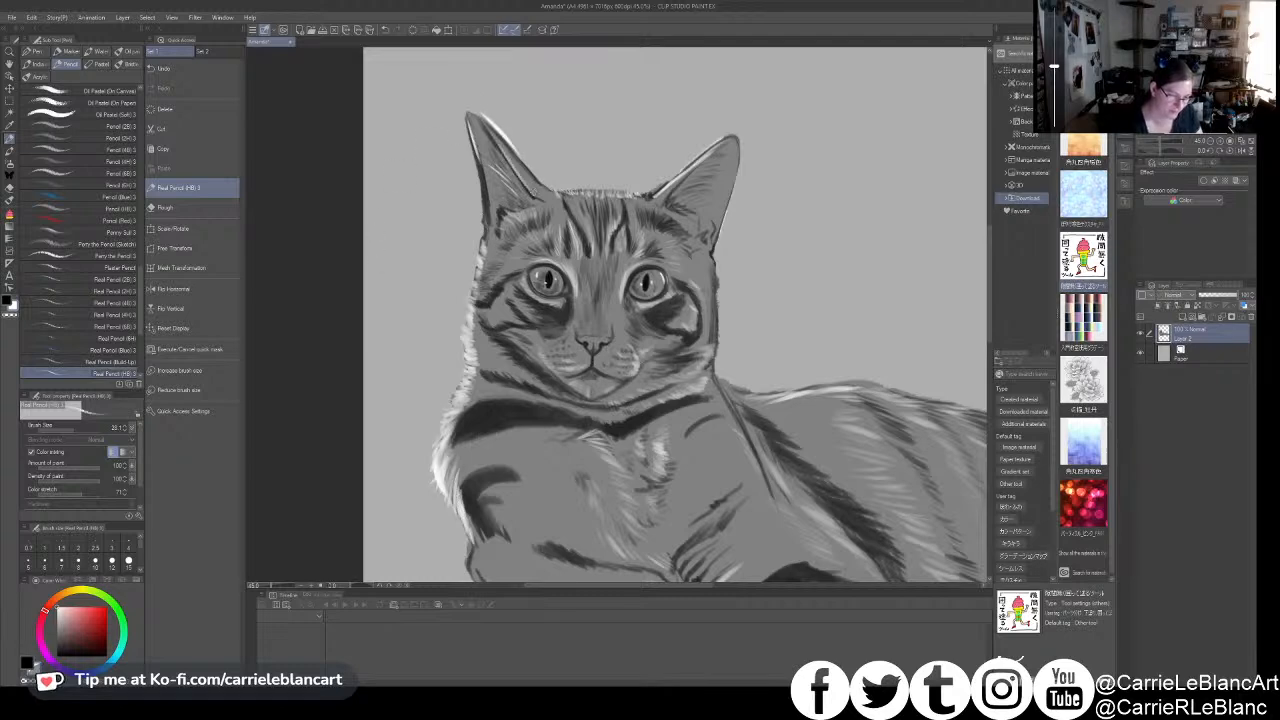
{"action": "mouse_move", "coordinate": [465, 118]}
{"action": "left_mouse_down"}
{"action": "mouse_move", "coordinate": [490, 226]}
{"action": "mouse_move", "coordinate": [473, 138]}
{"action": "mouse_move", "coordinate": [488, 126]}
{"action": "mouse_move", "coordinate": [524, 154]}
{"action": "left_mouse_up"}
{"action": "key", "text": "c"}
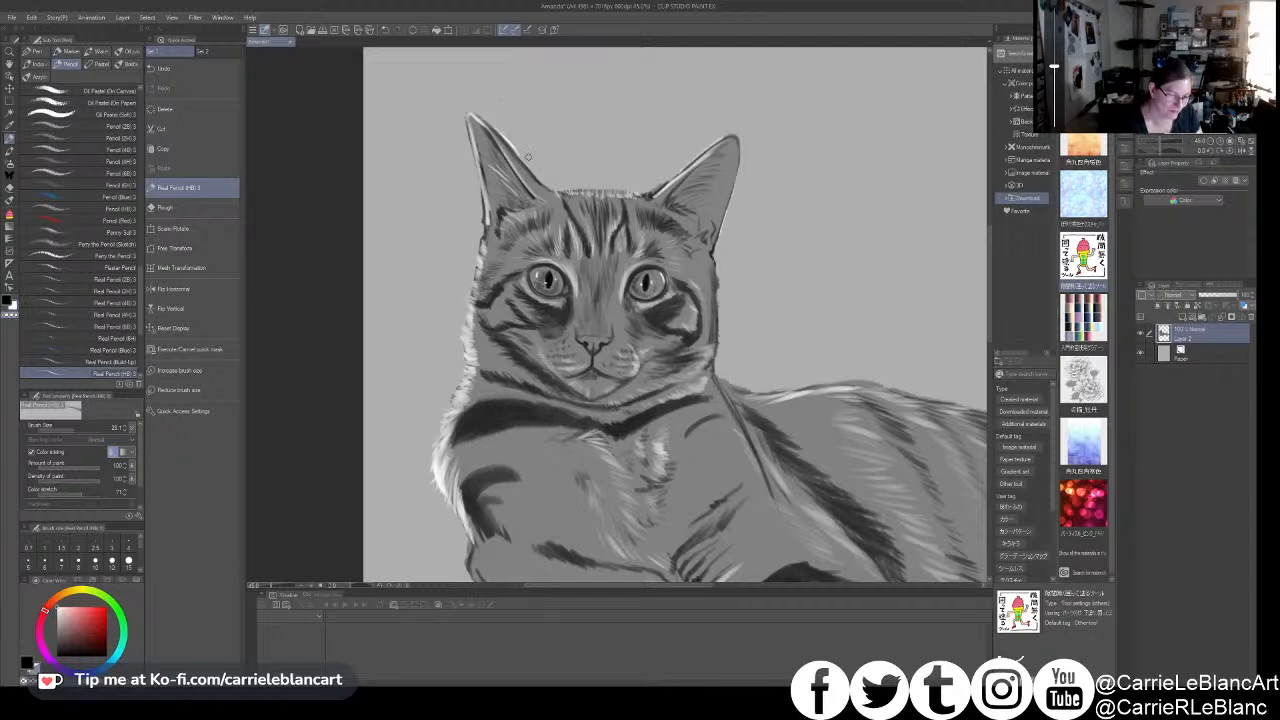
{"action": "mouse_move", "coordinate": [487, 116]}
{"action": "left_mouse_down"}
{"action": "mouse_move", "coordinate": [517, 160]}
{"action": "mouse_move", "coordinate": [471, 113]}
{"action": "mouse_move", "coordinate": [520, 173]}
{"action": "left_mouse_up"}
{"action": "key", "text": "c"}
- Add a thin white highlight along the outer edge of the right-hand ear and short white strokes along the right-hand cheek
{"action": "mouse_move", "coordinate": [656, 198]}
{"action": "left_mouse_down"}
{"action": "mouse_move", "coordinate": [710, 150]}
{"action": "mouse_move", "coordinate": [739, 172]}
{"action": "mouse_move", "coordinate": [729, 203]}
{"action": "left_mouse_up"}
{"action": "key", "text": "ctrl+z"}
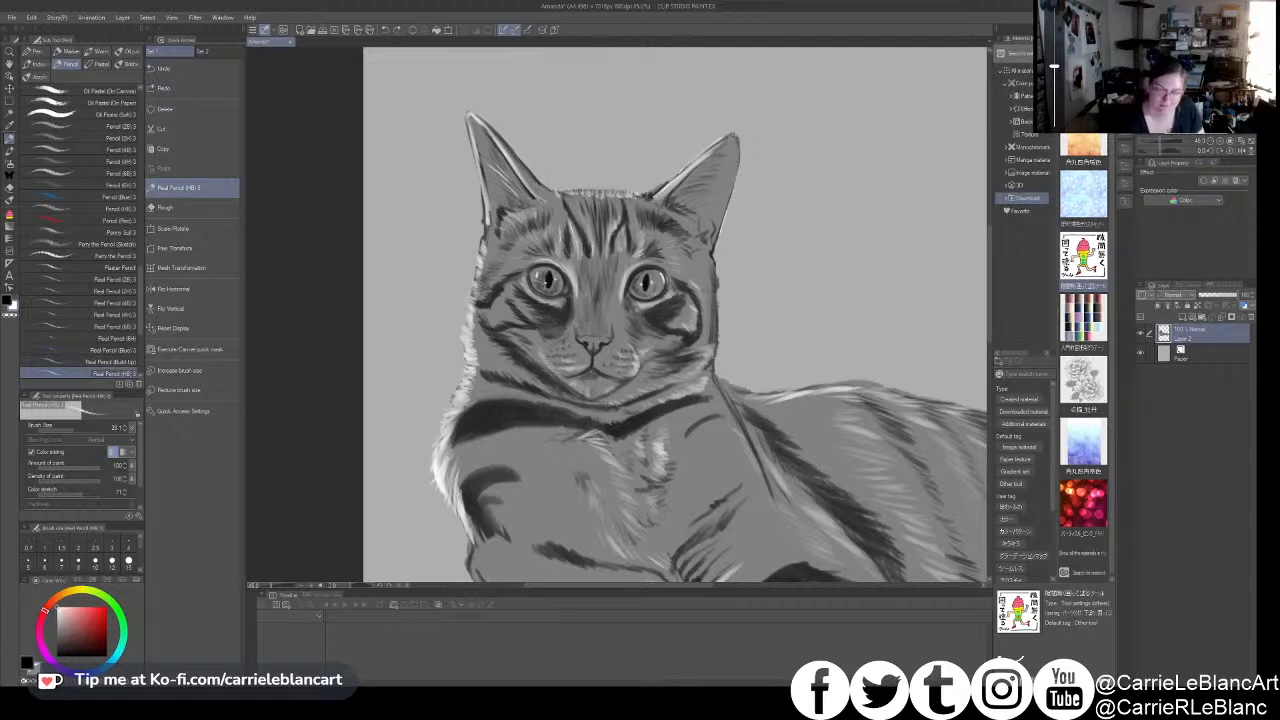
{"action": "left_click_drag", "start_coordinate": [738, 141], "coordinate": [726, 229]}
{"action": "key", "text": "c"}
{"action": "key", "text": "c"}
{"action": "left_click_drag", "start_coordinate": [735, 158], "coordinate": [721, 239]}
{"action": "key", "text": "ctrl+z"}
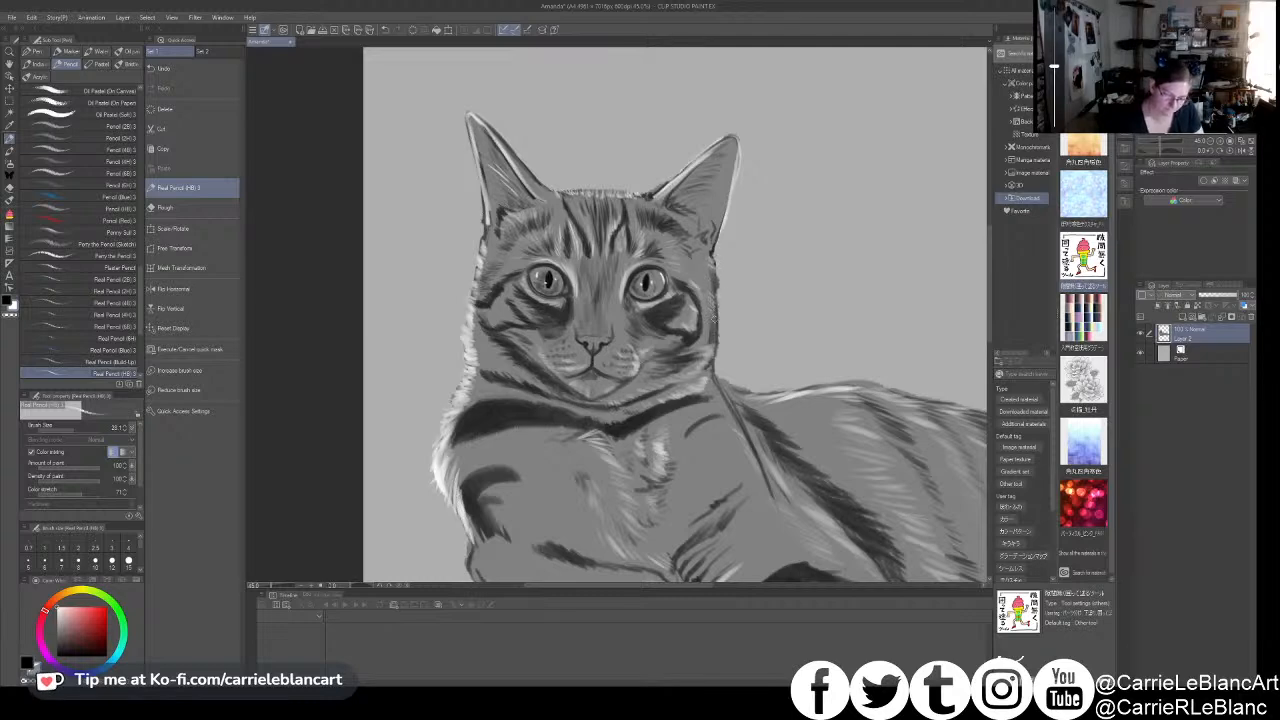
{"action": "left_click_drag", "start_coordinate": [704, 328], "coordinate": [727, 302]}
{"action": "mouse_move", "coordinate": [658, 329]}
{"action": "left_mouse_down"}
{"action": "mouse_move", "coordinate": [662, 342]}
{"action": "mouse_move", "coordinate": [658, 324]}
{"action": "left_mouse_up"}
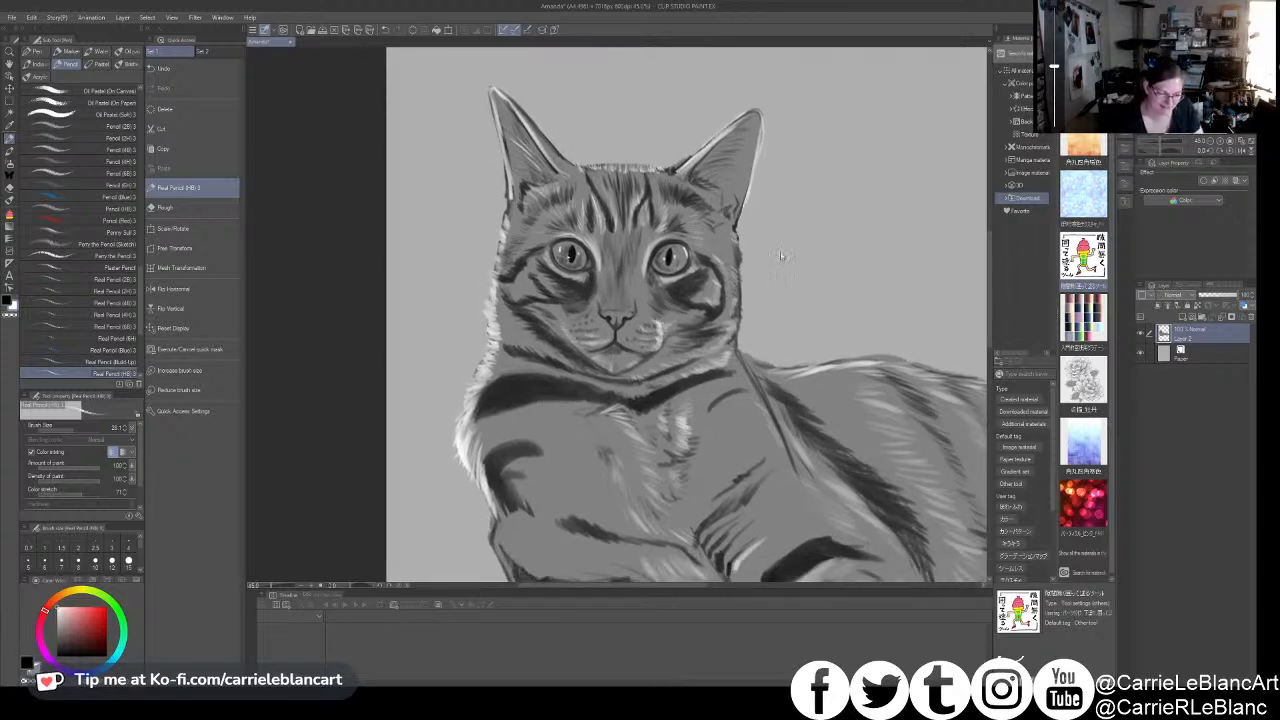
- Add white fur strokes to the upper chest and touch up the fur around the chin with dark strokes
{"action": "left_click_drag", "start_coordinate": [782, 299], "coordinate": [772, 257]}
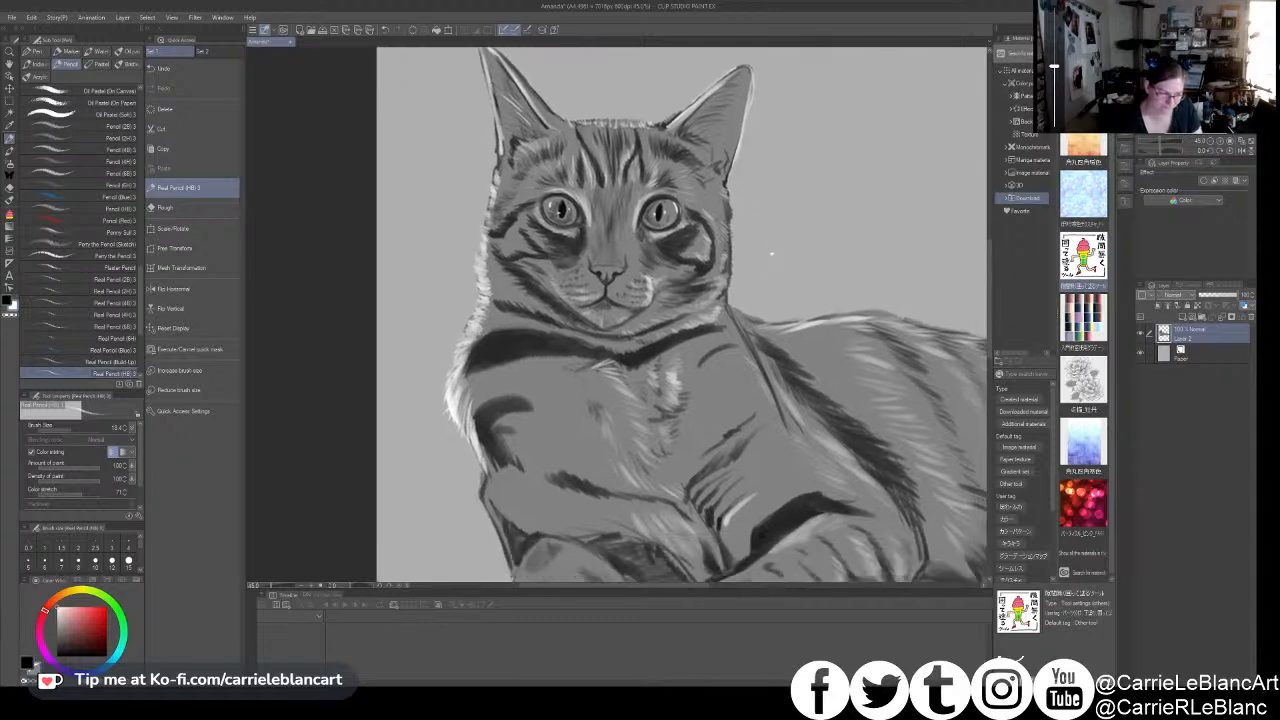
{"action": "mouse_move", "coordinate": [606, 360]}
{"action": "left_mouse_down"}
{"action": "mouse_move", "coordinate": [570, 373]}
{"action": "mouse_move", "coordinate": [601, 373]}
{"action": "left_mouse_up"}
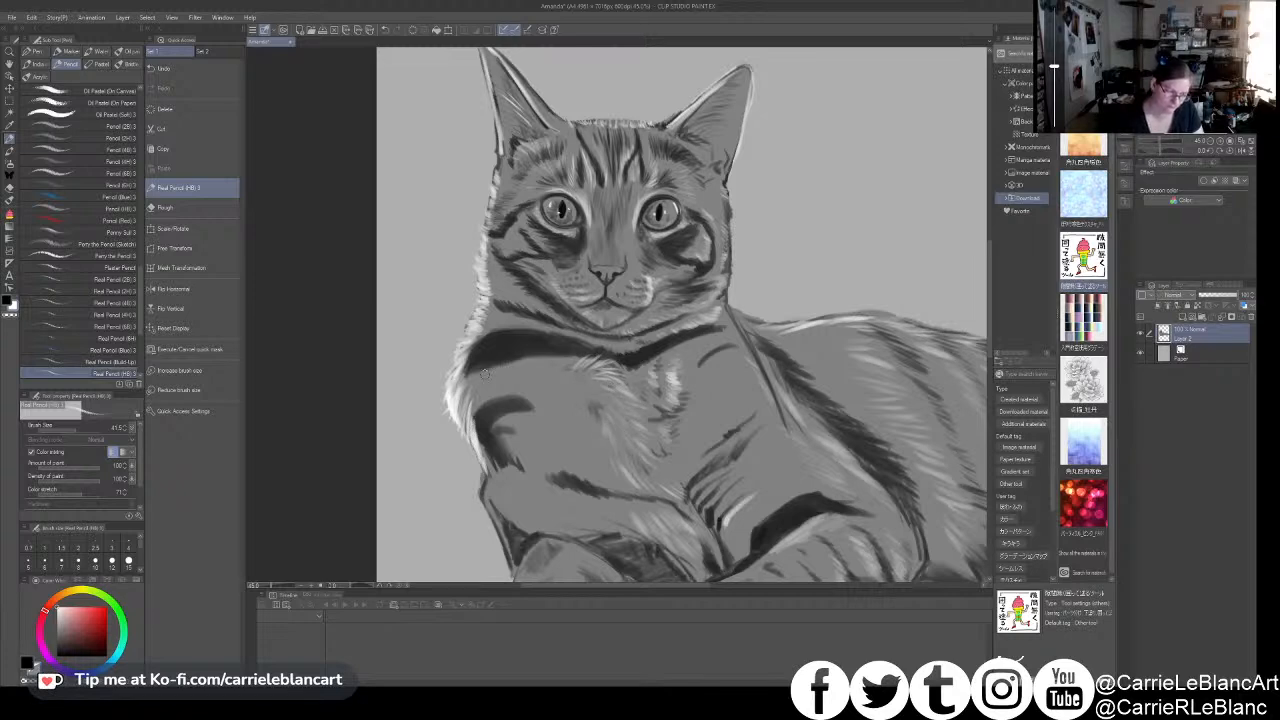
{"action": "key", "text": "x"}
{"action": "left_click", "coordinate": [650, 280], "text": "alt"}
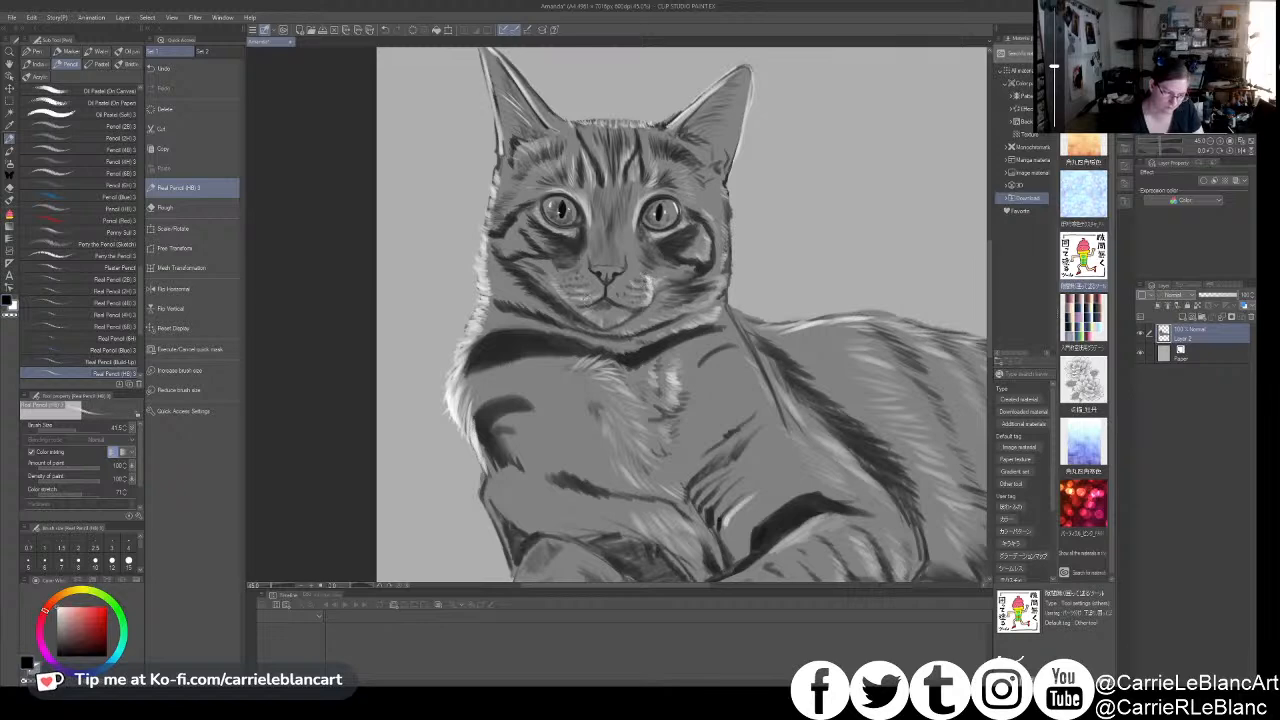
{"action": "left_click", "coordinate": [585, 298], "text": "alt"}
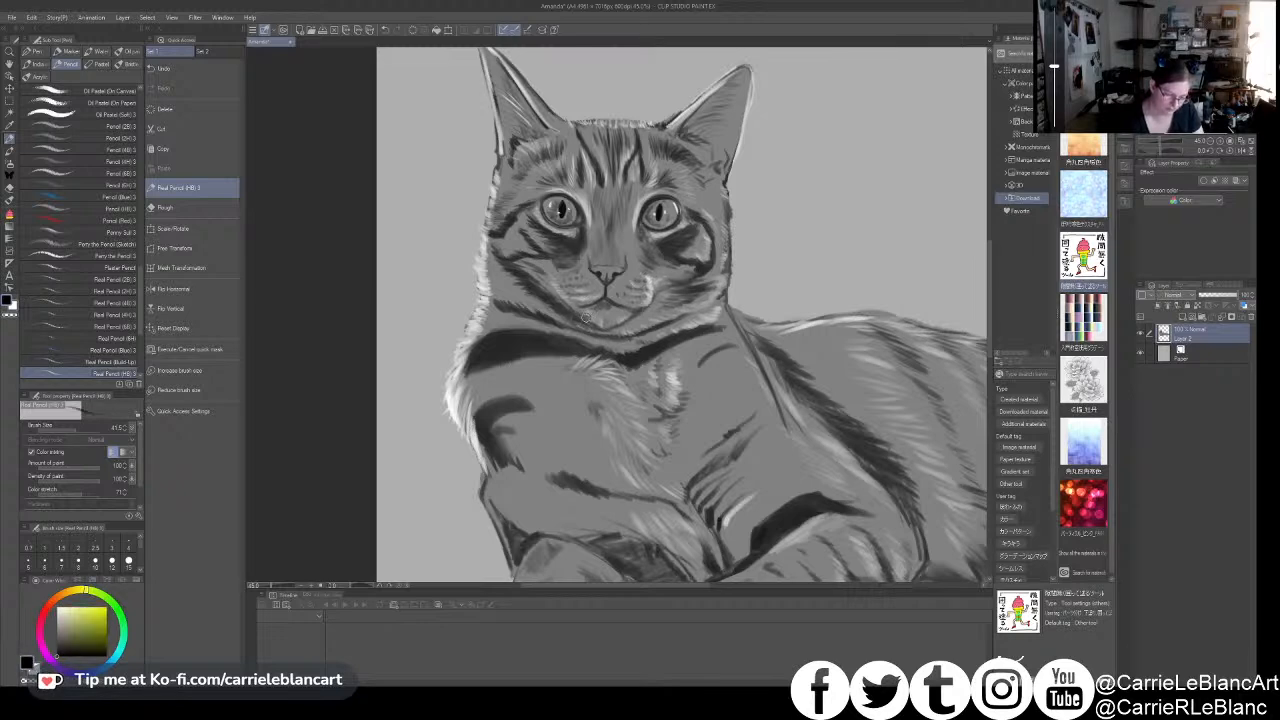
{"action": "left_click", "coordinate": [584, 316], "text": "alt"}
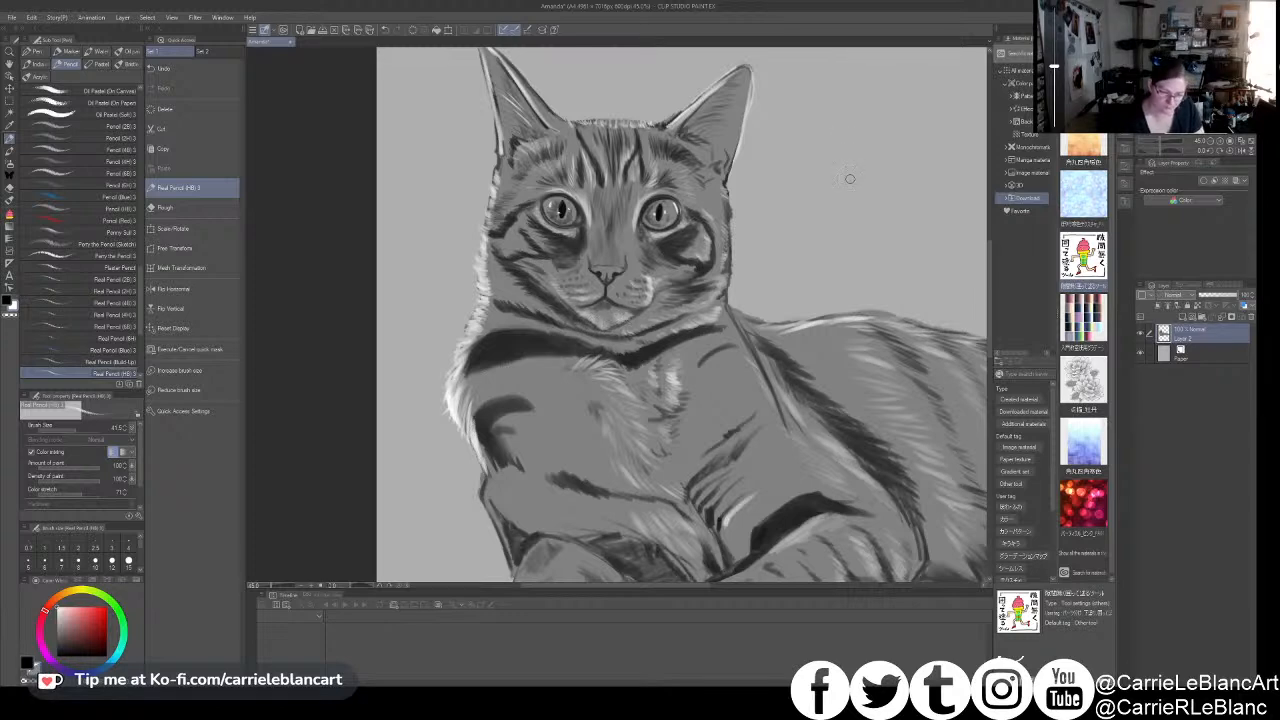
- Darken the short stripe on the right-hand shoulder with a larger pencil and add white strokes down the shoulder and upper foreleg
{"action": "key", "text": "x"}
{"action": "key", "text": "bracketright"}
{"action": "key", "text": "bracketright"}
{"action": "key", "text": "bracketright"}
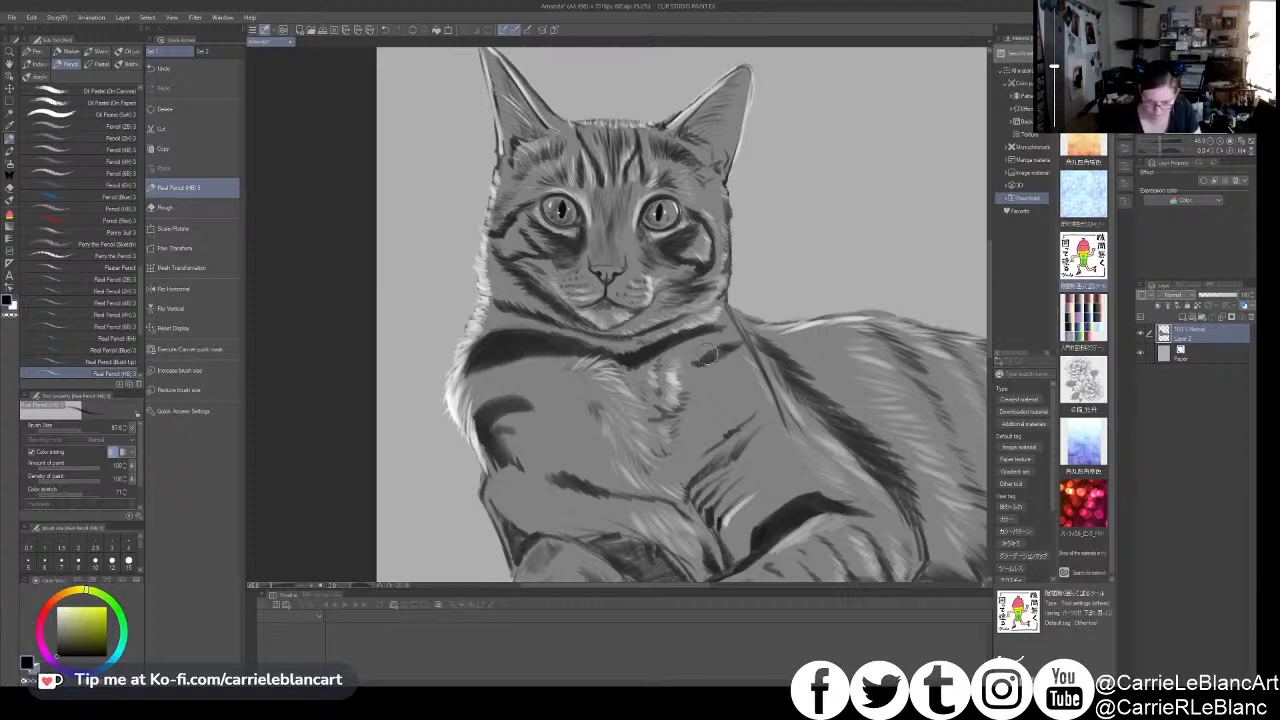
{"action": "key", "text": "x"}
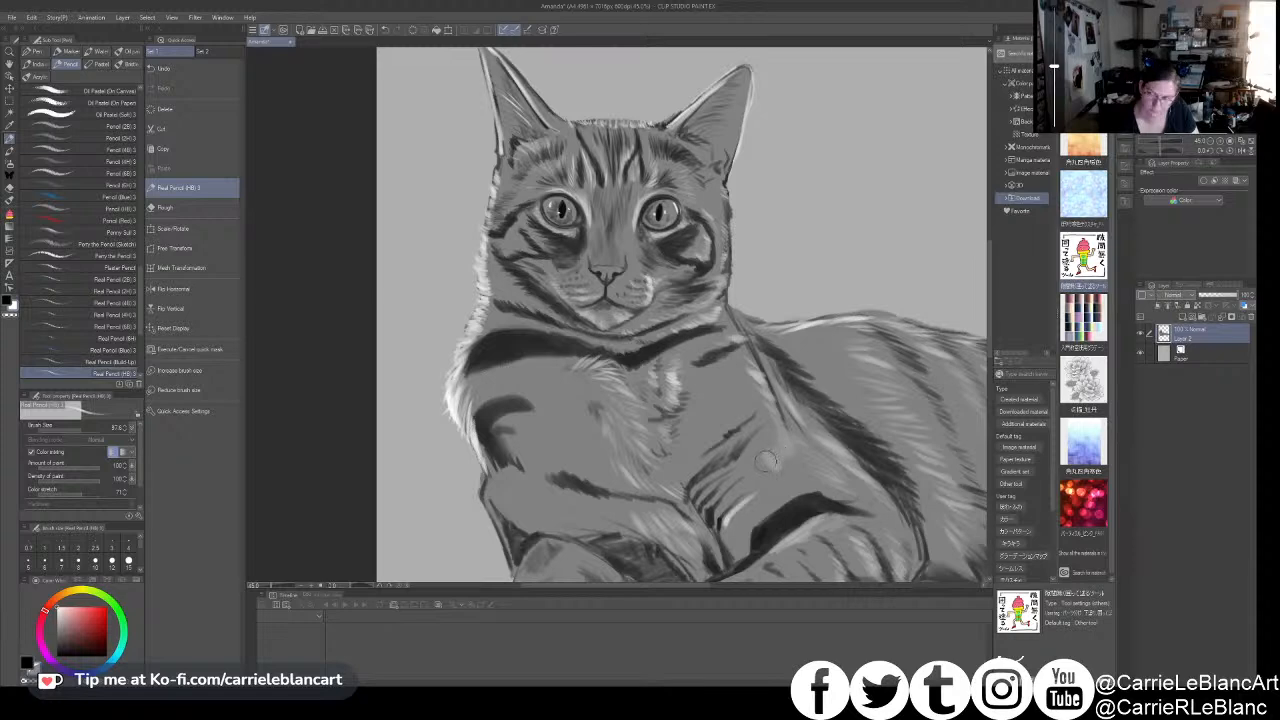
{"action": "scroll", "coordinate": [771, 349], "scroll_direction": "down", "scroll_amount": 5}
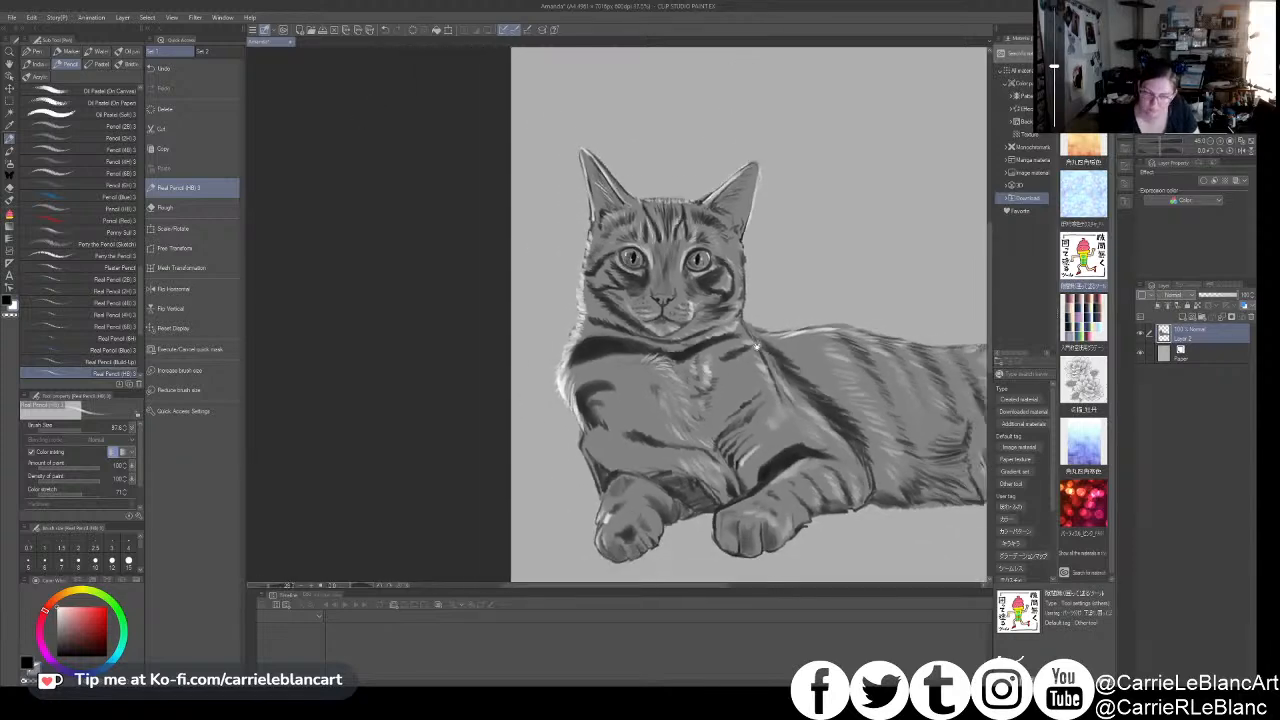
- Shade the left-hand foreleg with a dark tone and darken the edge of the right-hand front paw with a smaller pencil
{"action": "left_click", "coordinate": [595, 372], "text": "alt"}
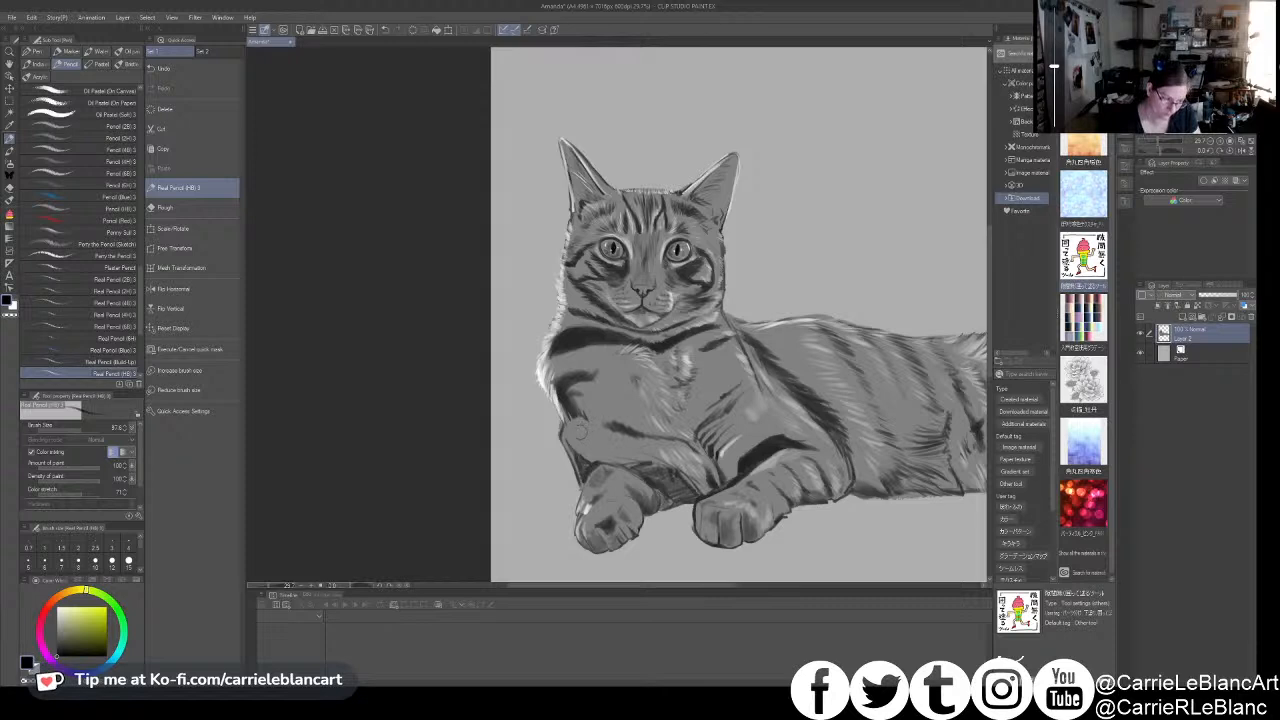
{"action": "mouse_move", "coordinate": [566, 437]}
{"action": "left_mouse_down"}
{"action": "mouse_move", "coordinate": [580, 460]}
{"action": "mouse_move", "coordinate": [640, 474]}
{"action": "mouse_move", "coordinate": [601, 458]}
{"action": "mouse_move", "coordinate": [638, 474]}
{"action": "mouse_move", "coordinate": [601, 527]}
{"action": "left_mouse_up"}
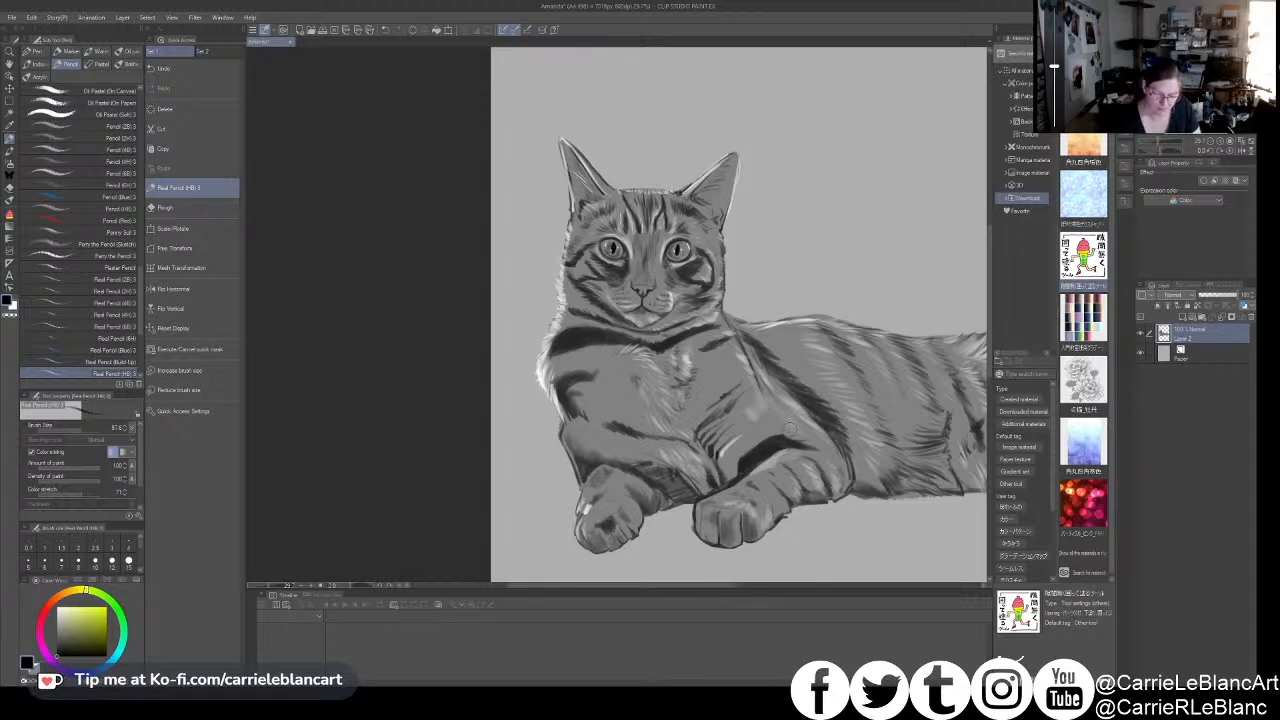
{"action": "key", "text": "bracketleft"}
{"action": "key", "text": "bracketleft"}
{"action": "key", "text": "bracketleft"}
{"action": "key", "text": "bracketleft"}
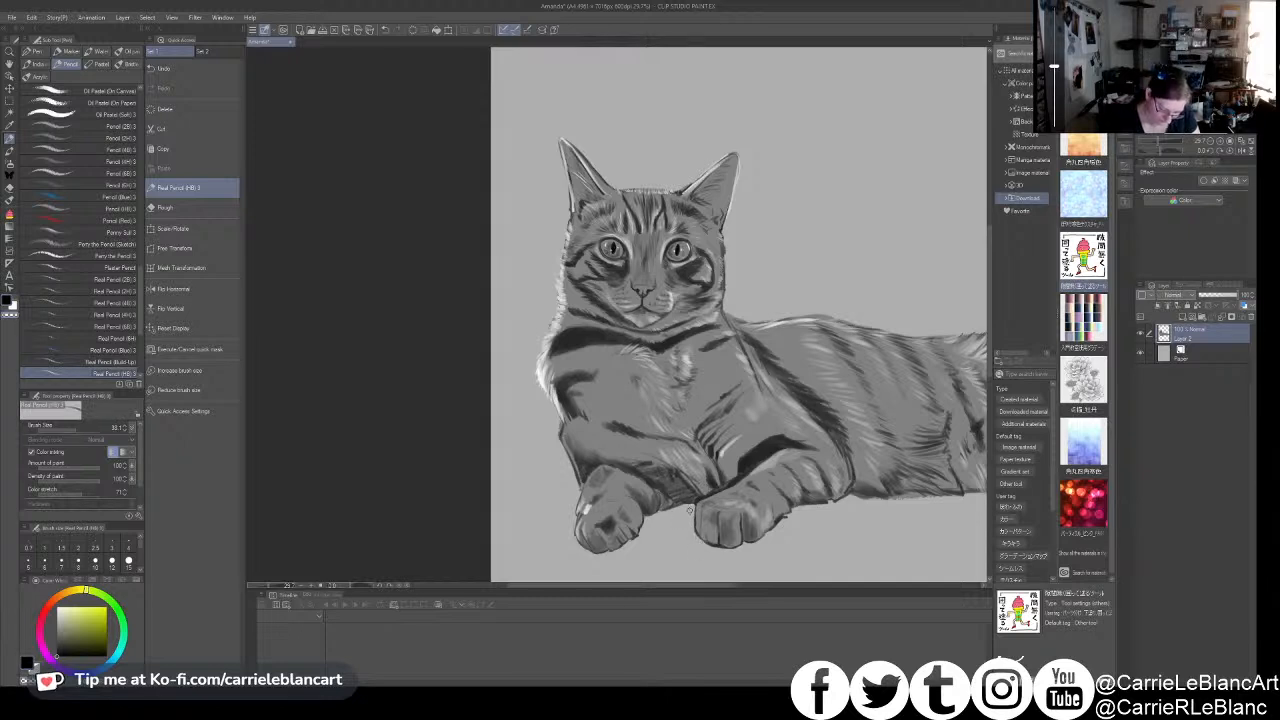
{"action": "left_click_drag", "start_coordinate": [700, 541], "coordinate": [716, 548]}
{"action": "left_click_drag", "start_coordinate": [697, 512], "coordinate": [698, 532]}
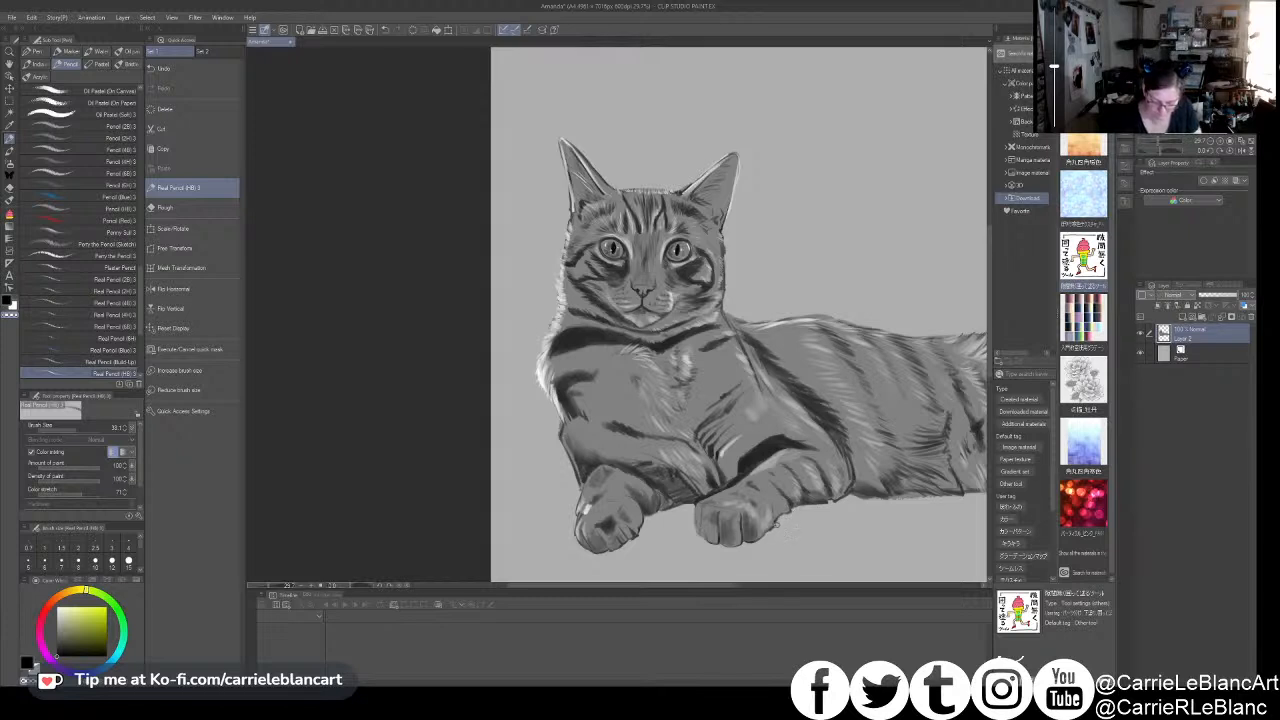
- Add small white fur highlights along the lower edge of the right-hand foreleg near the elbow
{"action": "scroll", "coordinate": [820, 498], "scroll_direction": "down", "scroll_amount": 2}
{"action": "left_click_drag", "start_coordinate": [812, 473], "coordinate": [732, 488]}
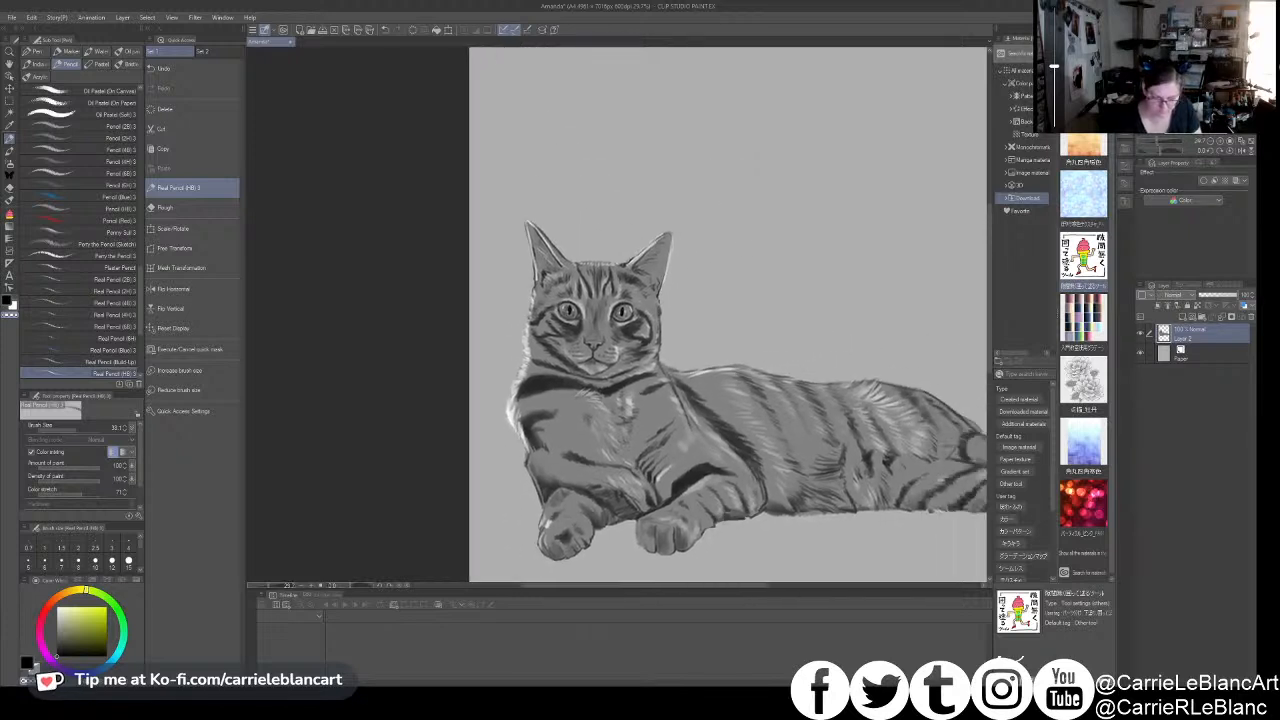
{"action": "left_click", "coordinate": [736, 500], "text": "alt"}
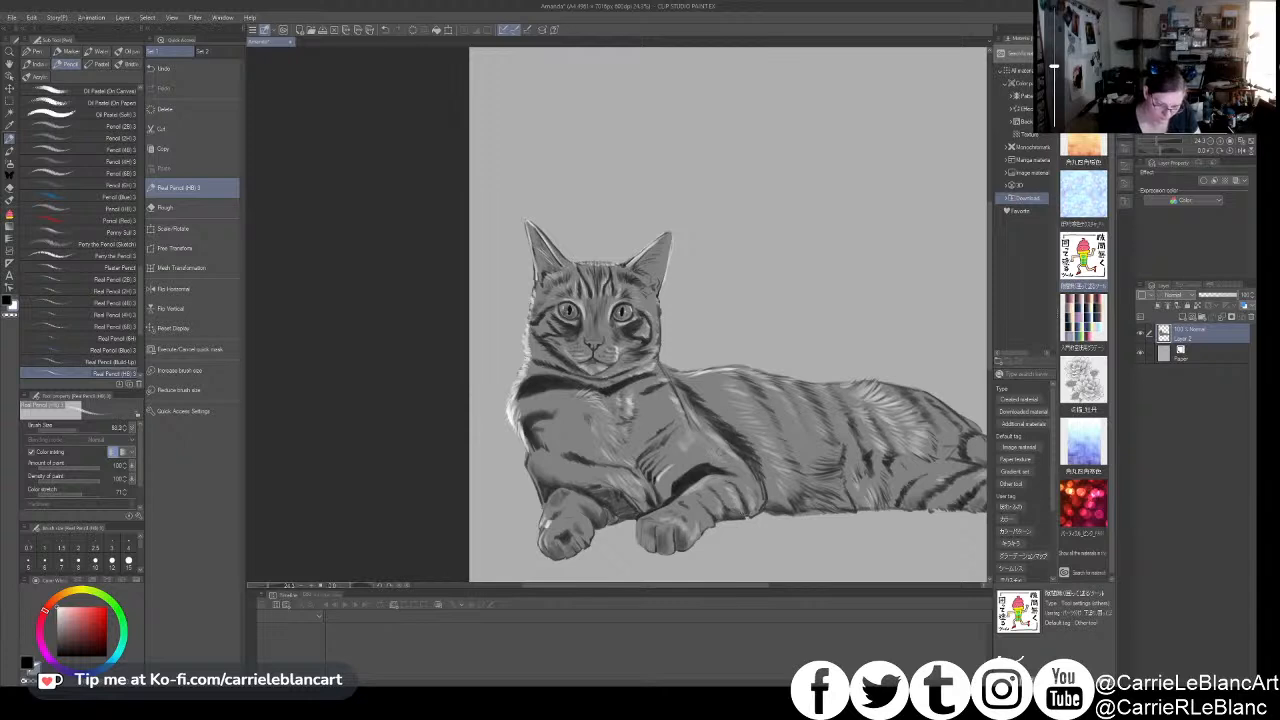
{"action": "left_click_drag", "start_coordinate": [740, 503], "coordinate": [744, 515]}
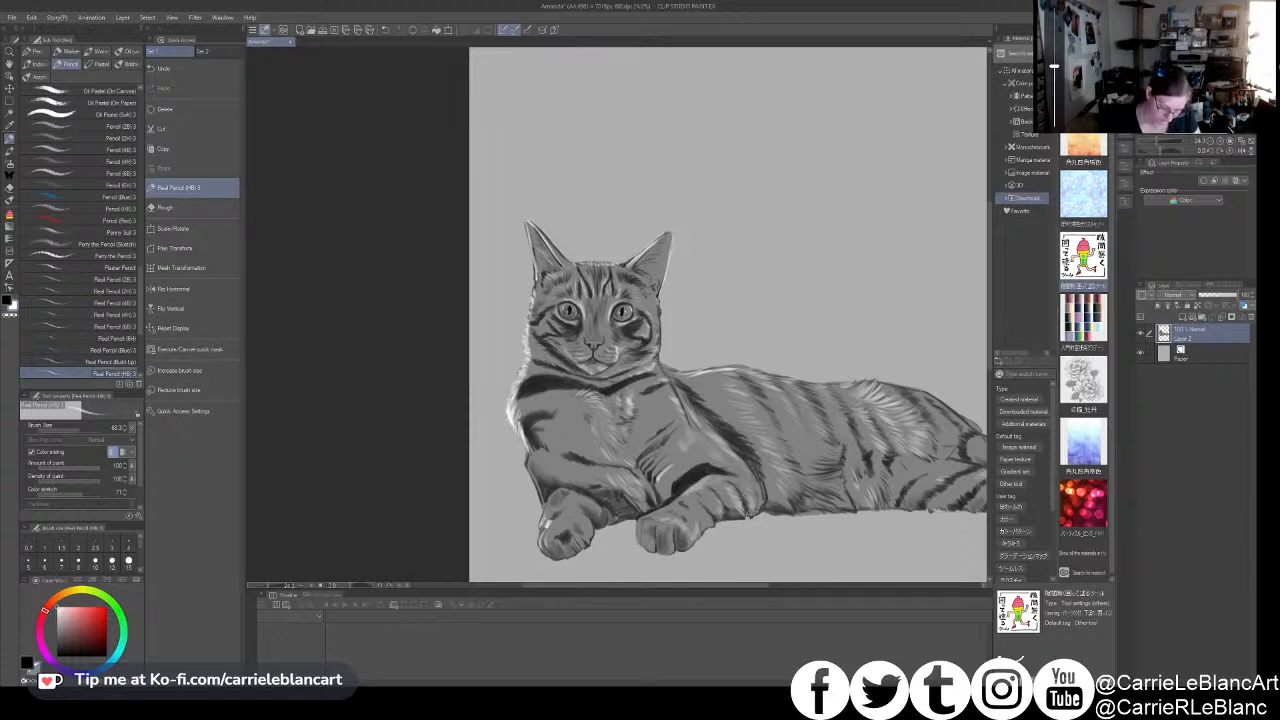
- Paint white highlights on the tail and hind leg near the canvas edge with a larger pencil
{"action": "left_click_drag", "start_coordinate": [876, 403], "coordinate": [732, 389]}
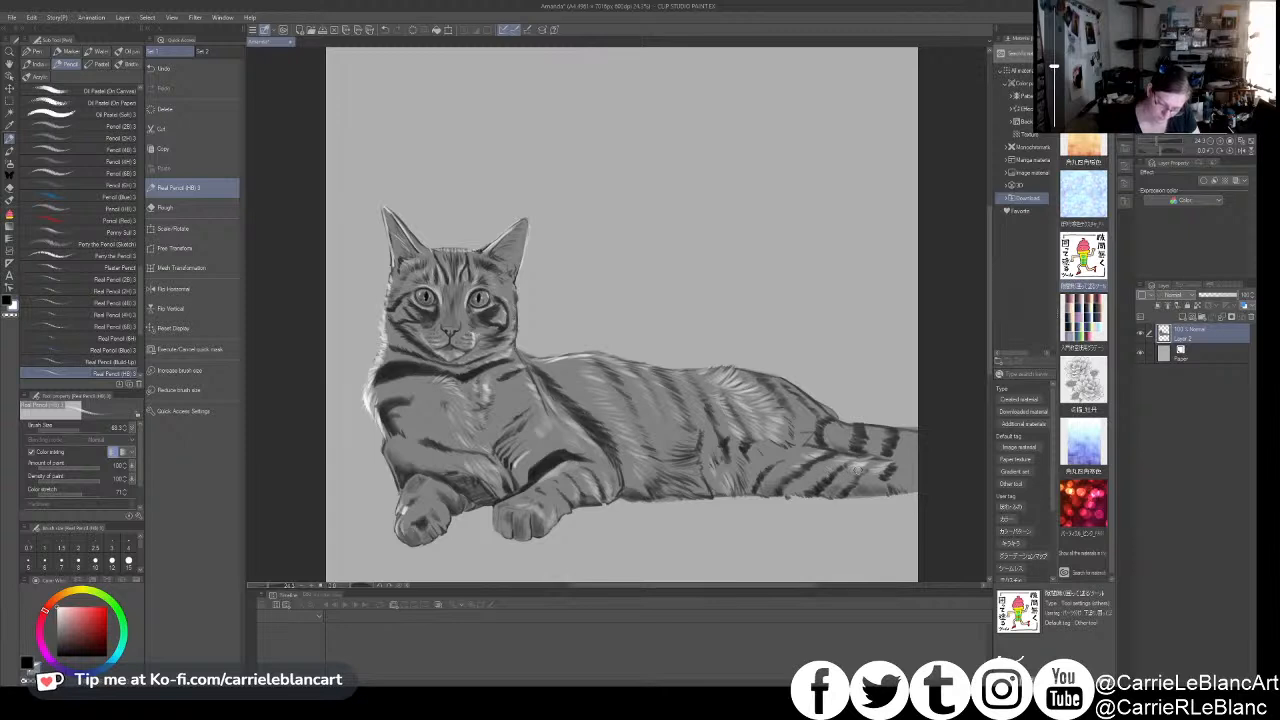
{"action": "key", "text": "x"}
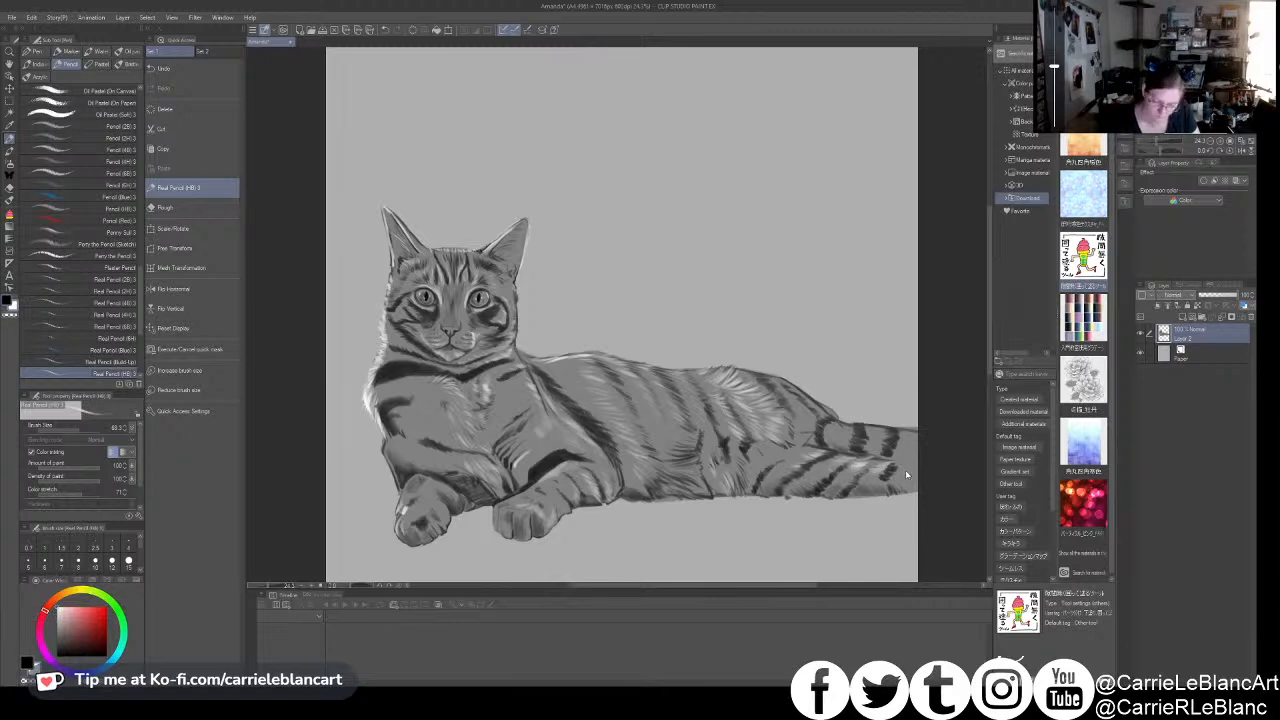
{"action": "key", "text": "]"}
{"action": "key", "text": "]"}
{"action": "key", "text": "]"}
{"action": "key", "text": "]"}
{"action": "key", "text": "]"}
{"action": "key", "text": "]"}
{"action": "key", "text": "]"}
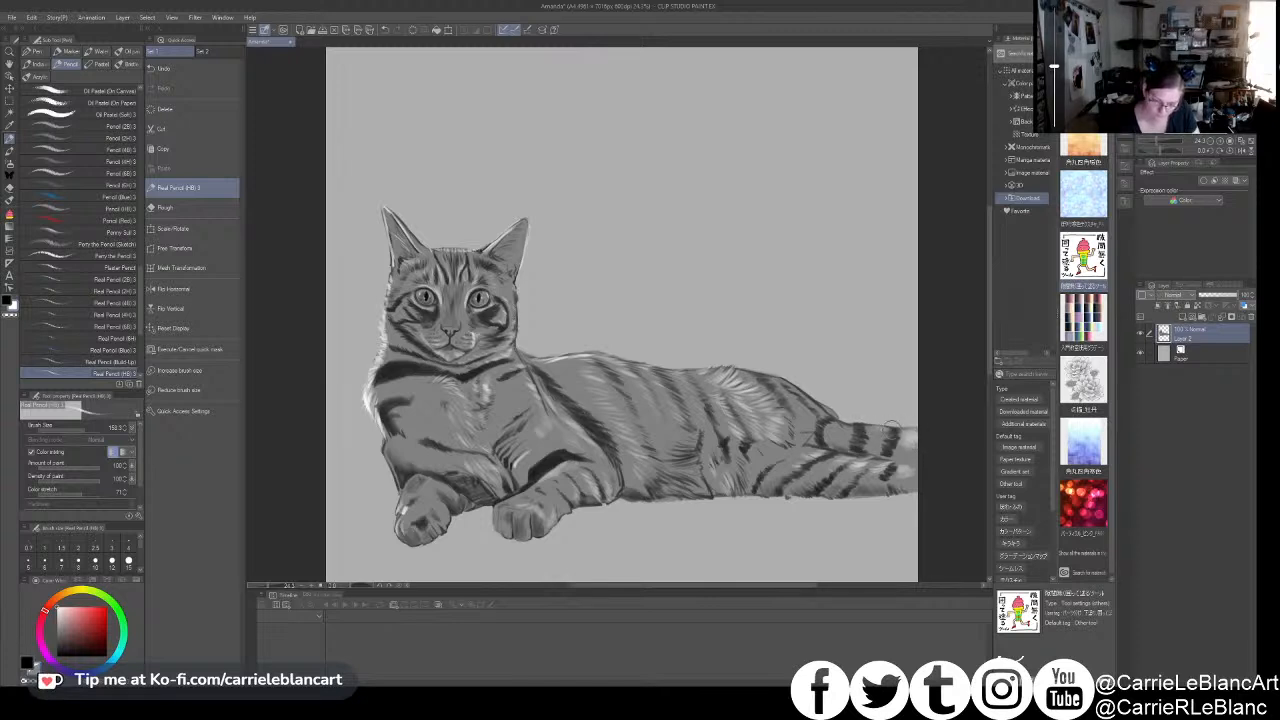
{"action": "key", "text": "["}
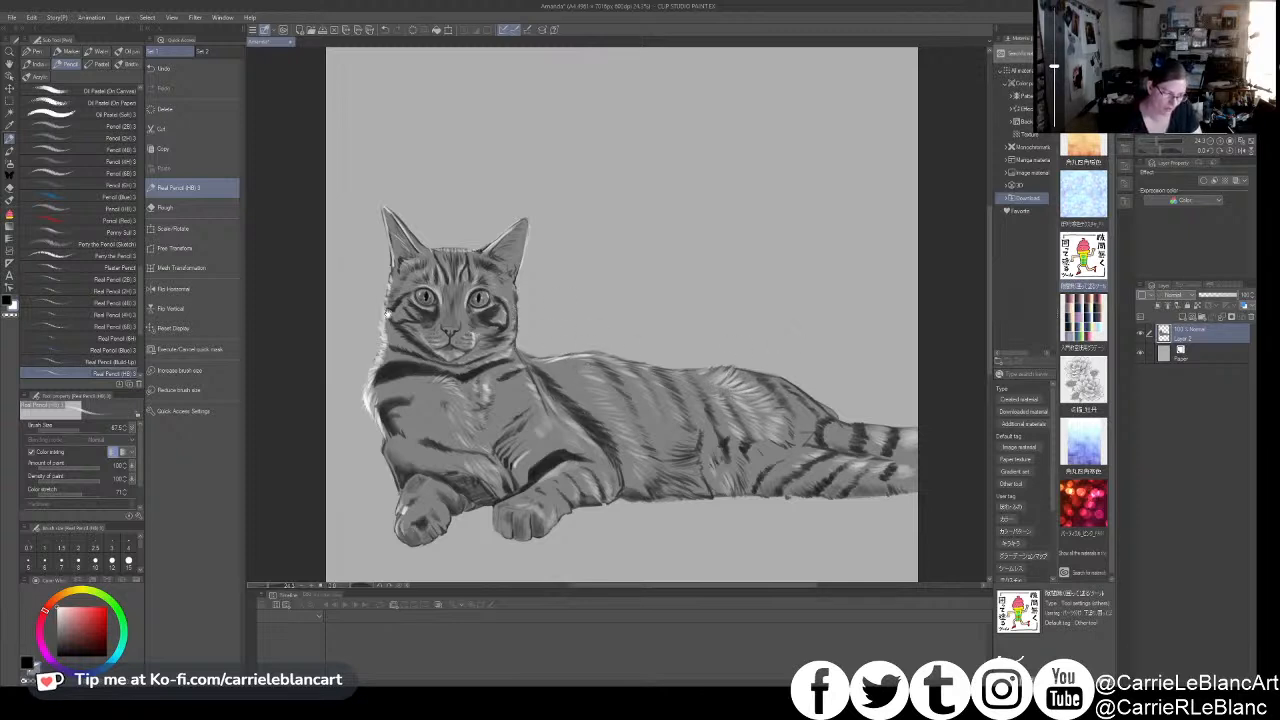
- Refine the white fur highlights along the top of the head between the ears with a smaller pencil
{"action": "left_click_drag", "start_coordinate": [428, 456], "coordinate": [465, 440]}
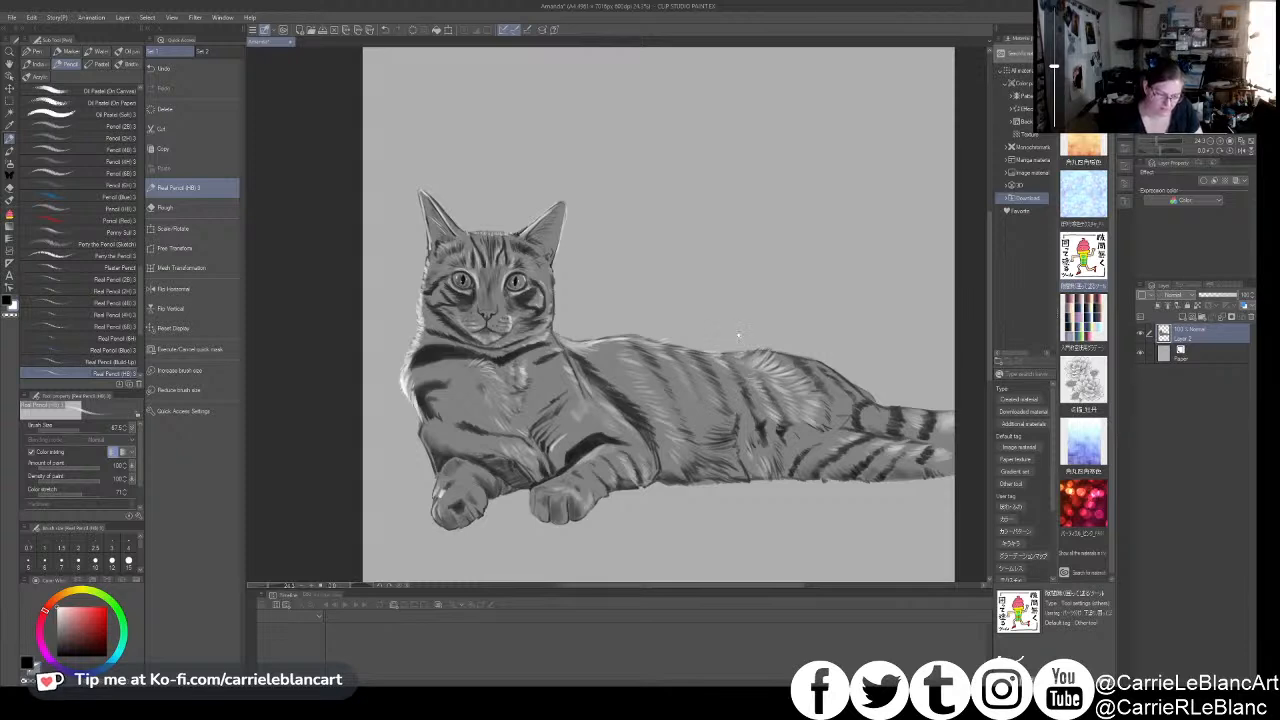
{"action": "left_click_drag", "start_coordinate": [733, 337], "coordinate": [791, 317]}
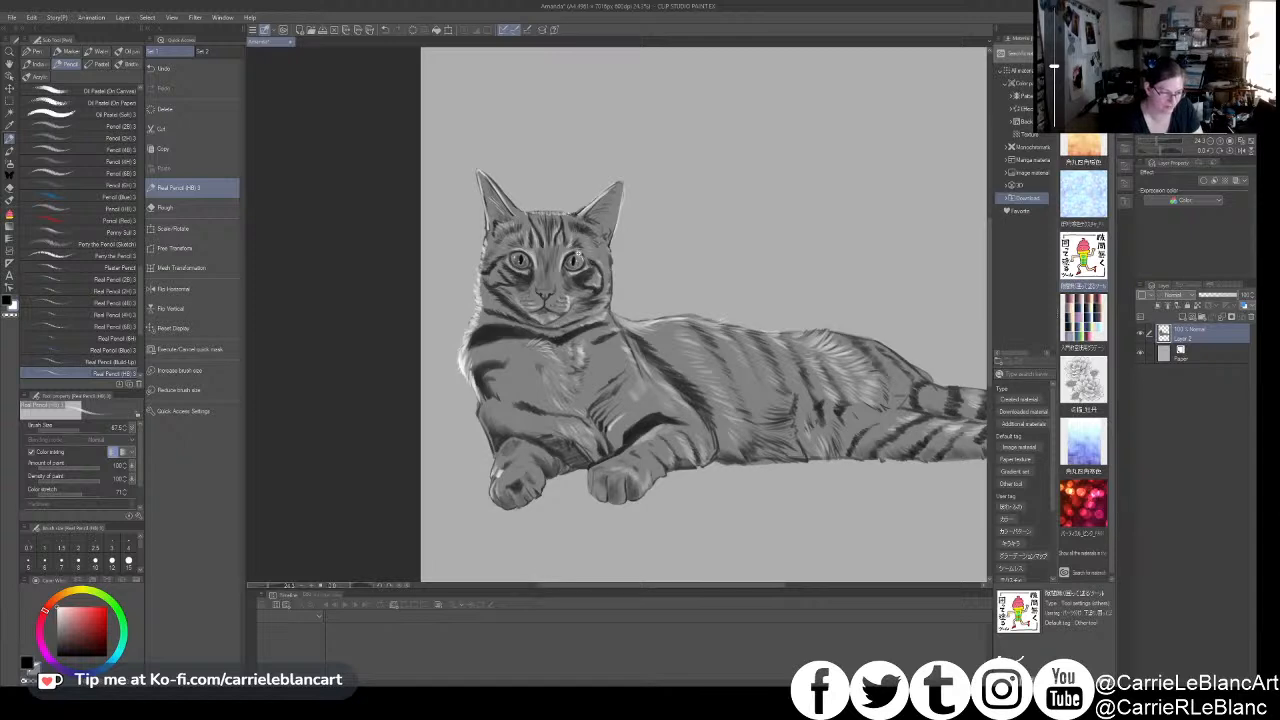
{"action": "scroll", "coordinate": [544, 207], "scroll_direction": "up", "scroll_amount": 2}
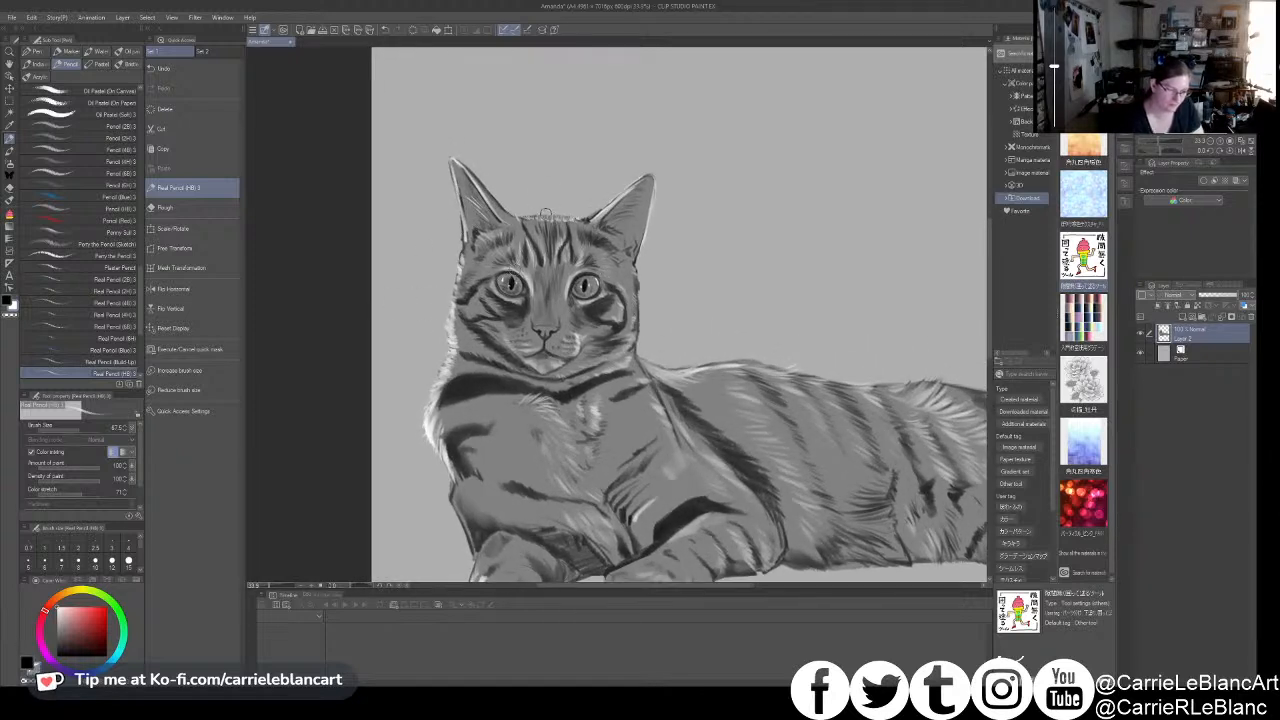
{"action": "key", "text": "bracketleft"}
{"action": "key", "text": "bracketleft"}
{"action": "key", "text": "bracketleft"}
{"action": "key", "text": "bracketleft"}
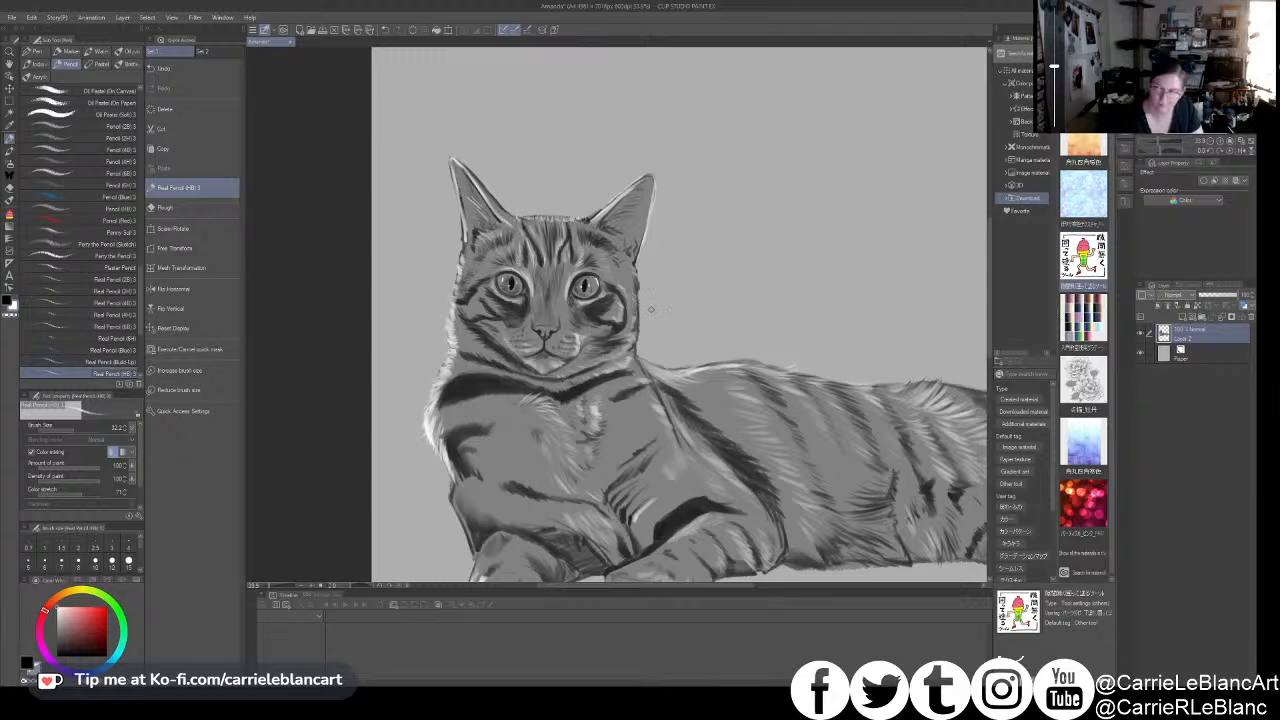
- Deepen the dark fur shading on the left-hand foreleg above the paw with a larger pencil
{"action": "scroll", "coordinate": [664, 348], "scroll_direction": "down", "scroll_amount": 2}
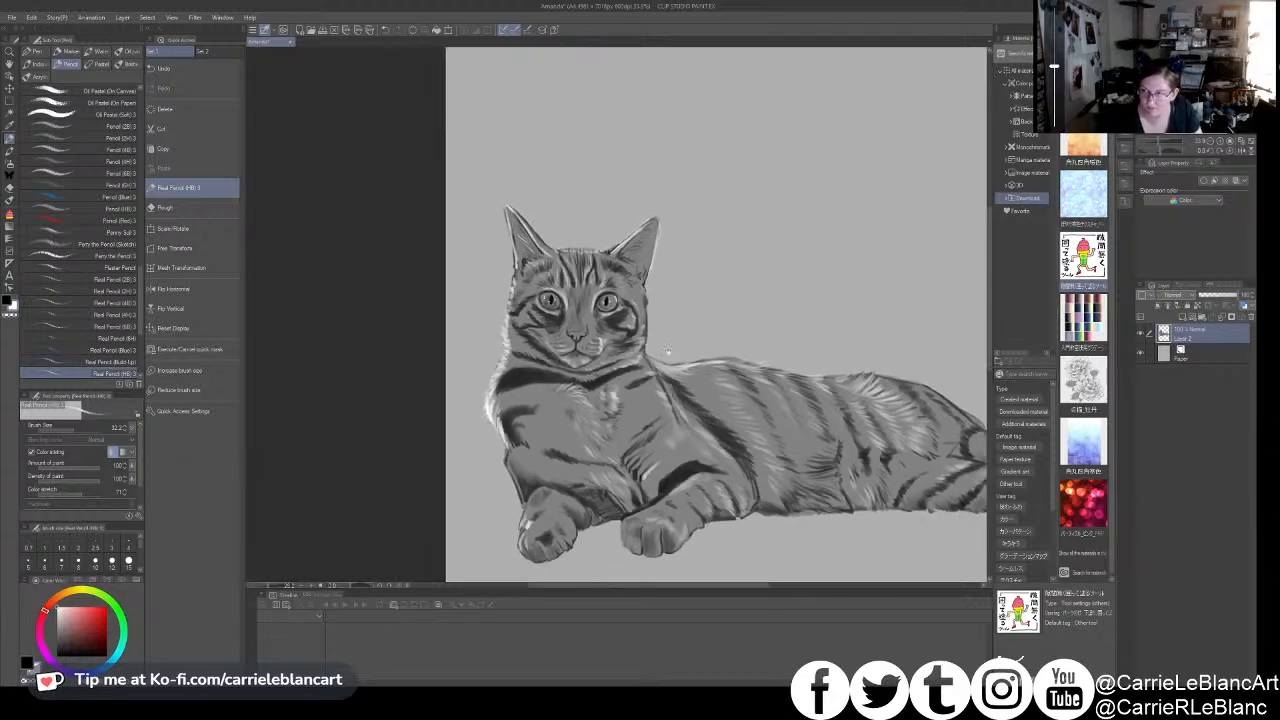
{"action": "left_click_drag", "start_coordinate": [666, 348], "coordinate": [640, 317]}
{"action": "scroll", "coordinate": [640, 317], "scroll_direction": "down", "scroll_amount": 1}
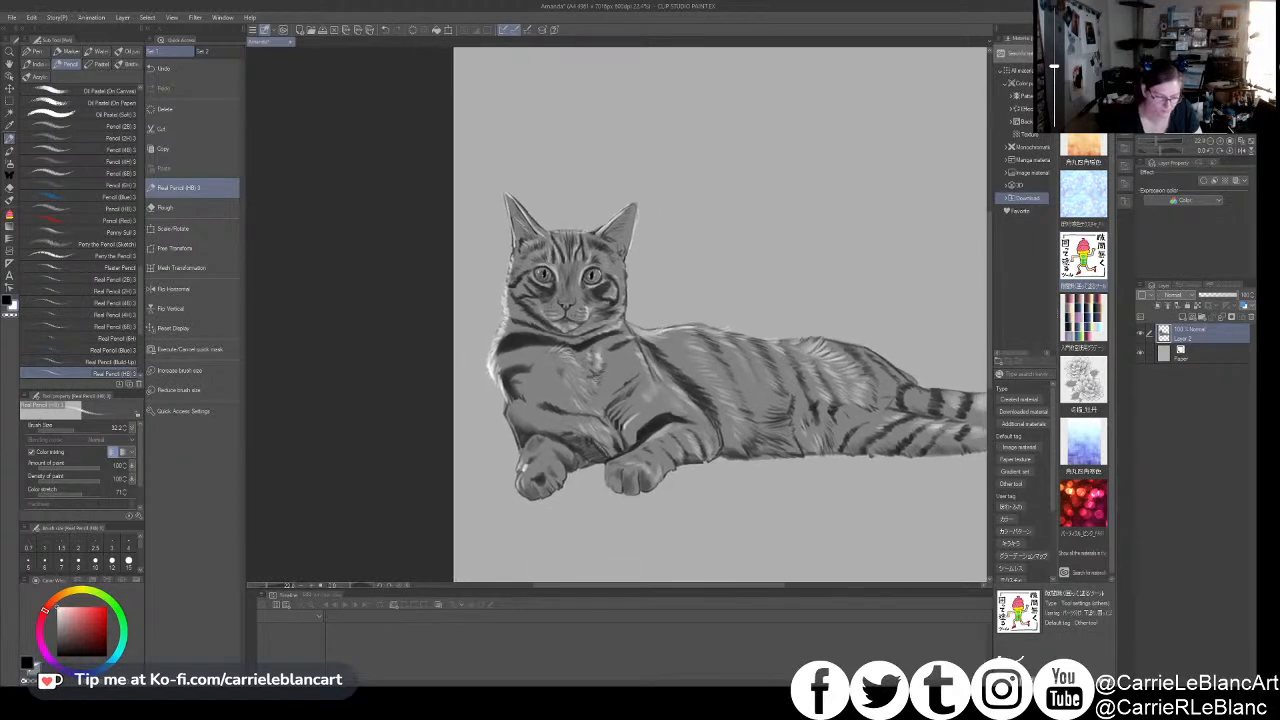
{"action": "key", "text": "x"}
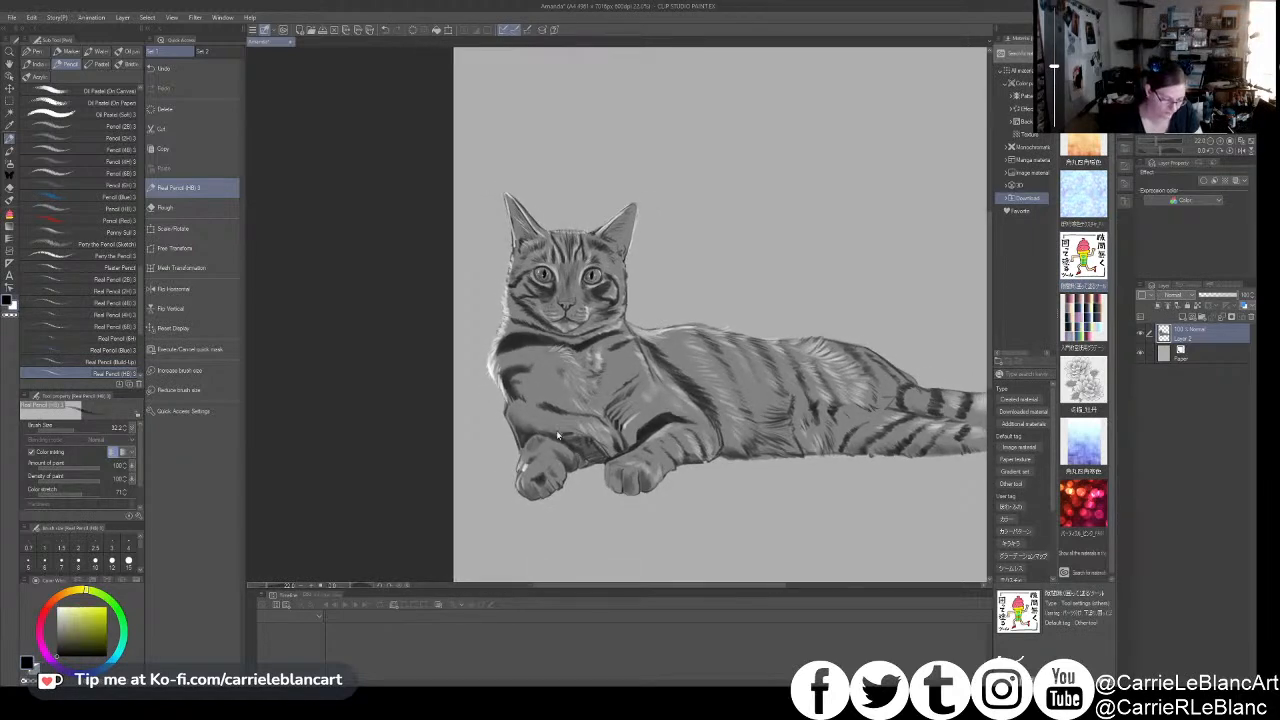
{"action": "scroll", "coordinate": [558, 435], "scroll_direction": "up", "scroll_amount": 2}
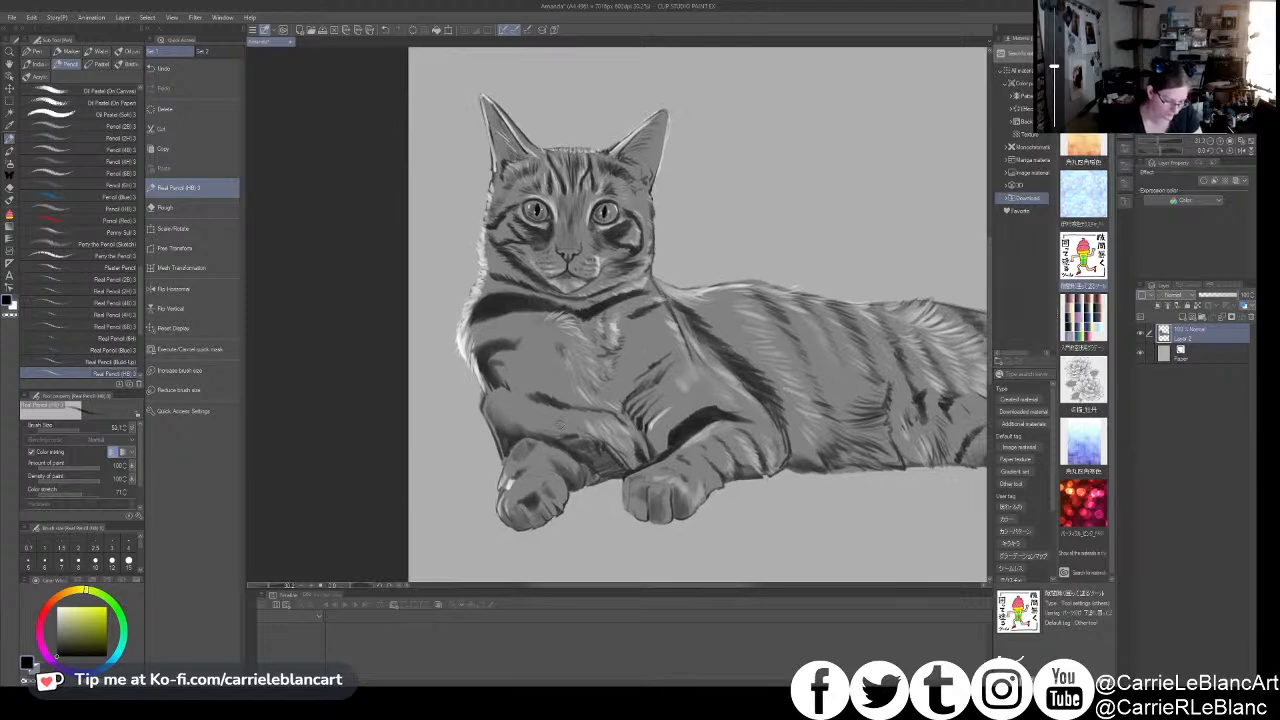
{"action": "left_click_drag", "start_coordinate": [562, 437], "coordinate": [550, 430]}
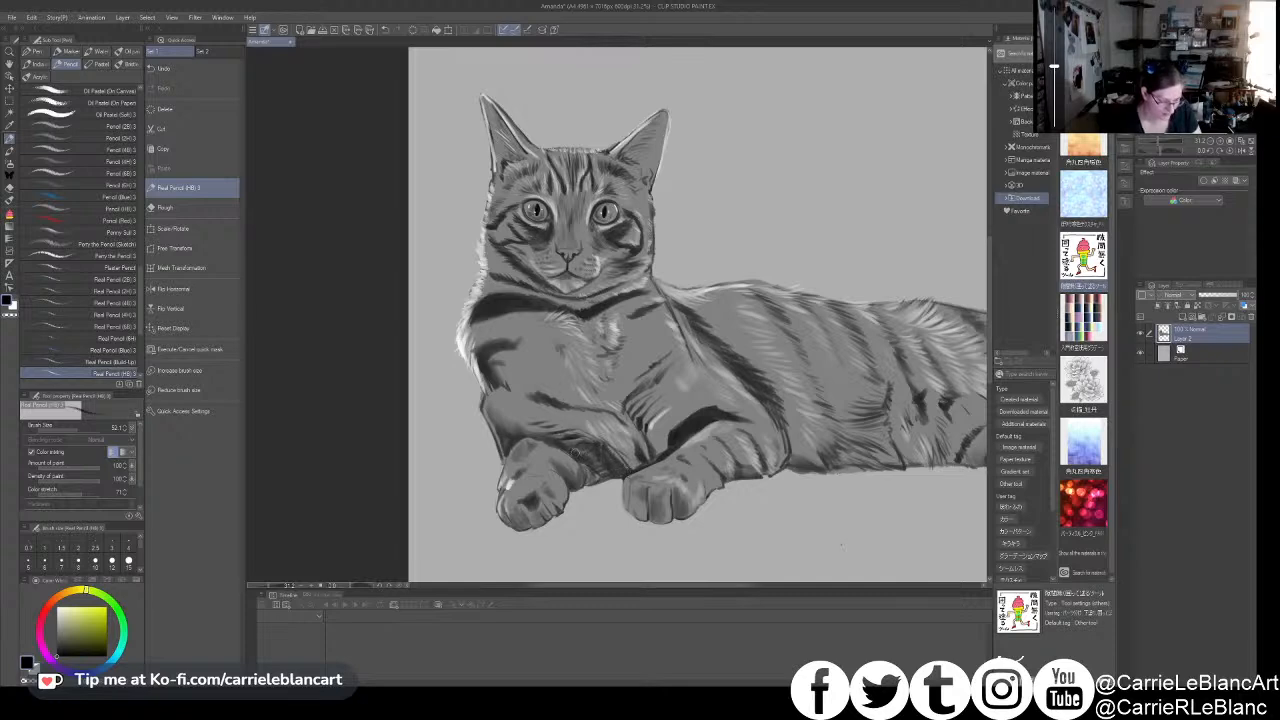
{"action": "key", "text": "ctrl+z"}
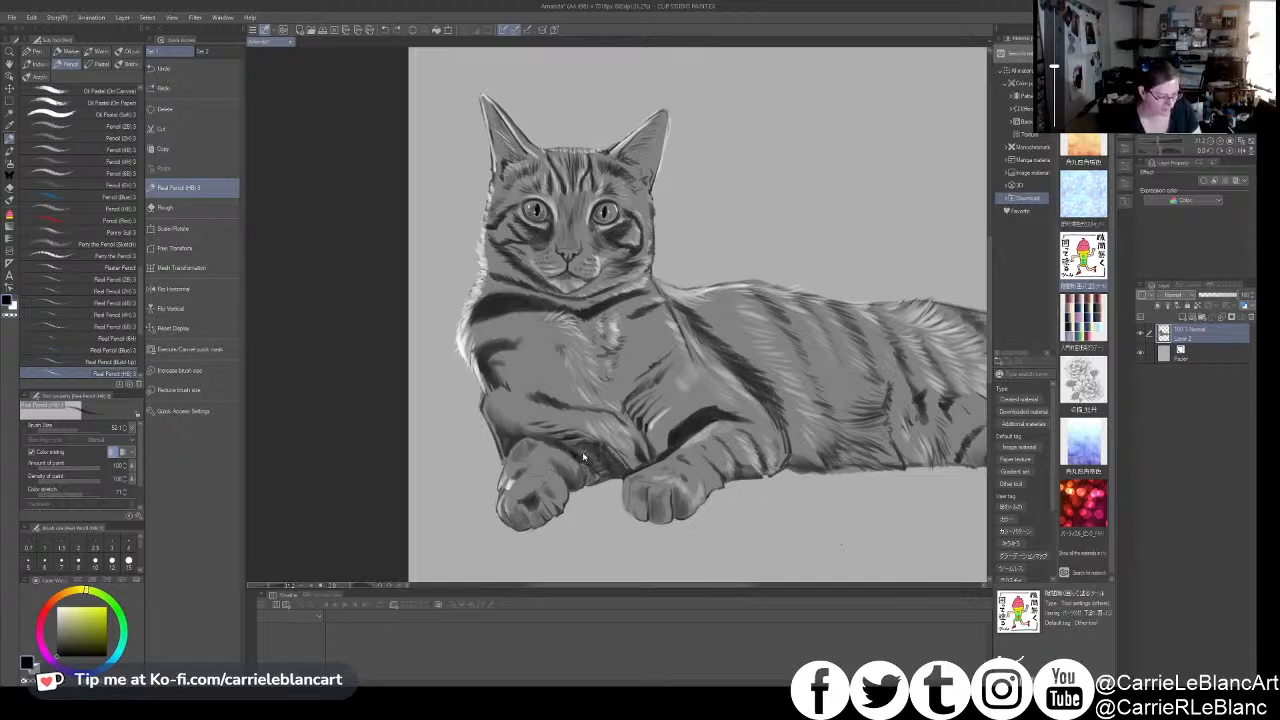
{"action": "key", "text": "ctrl+y"}
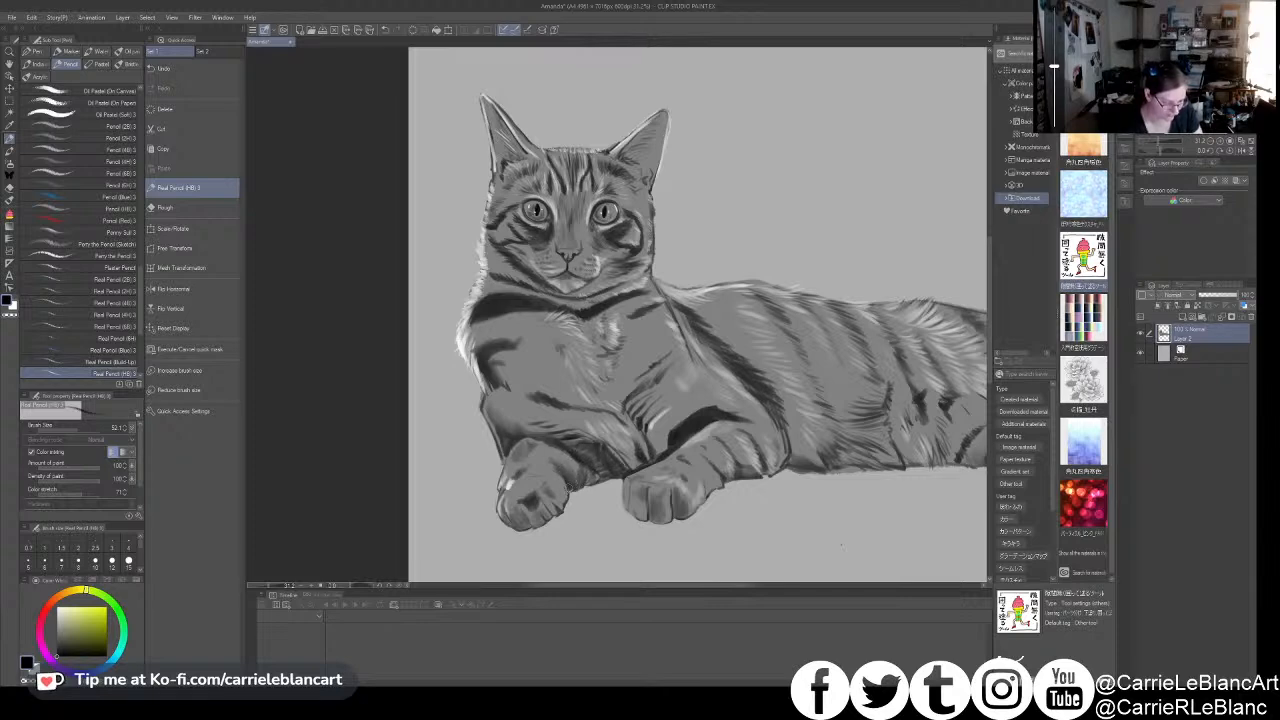
{"action": "left_click_drag", "start_coordinate": [674, 435], "coordinate": [653, 415]}
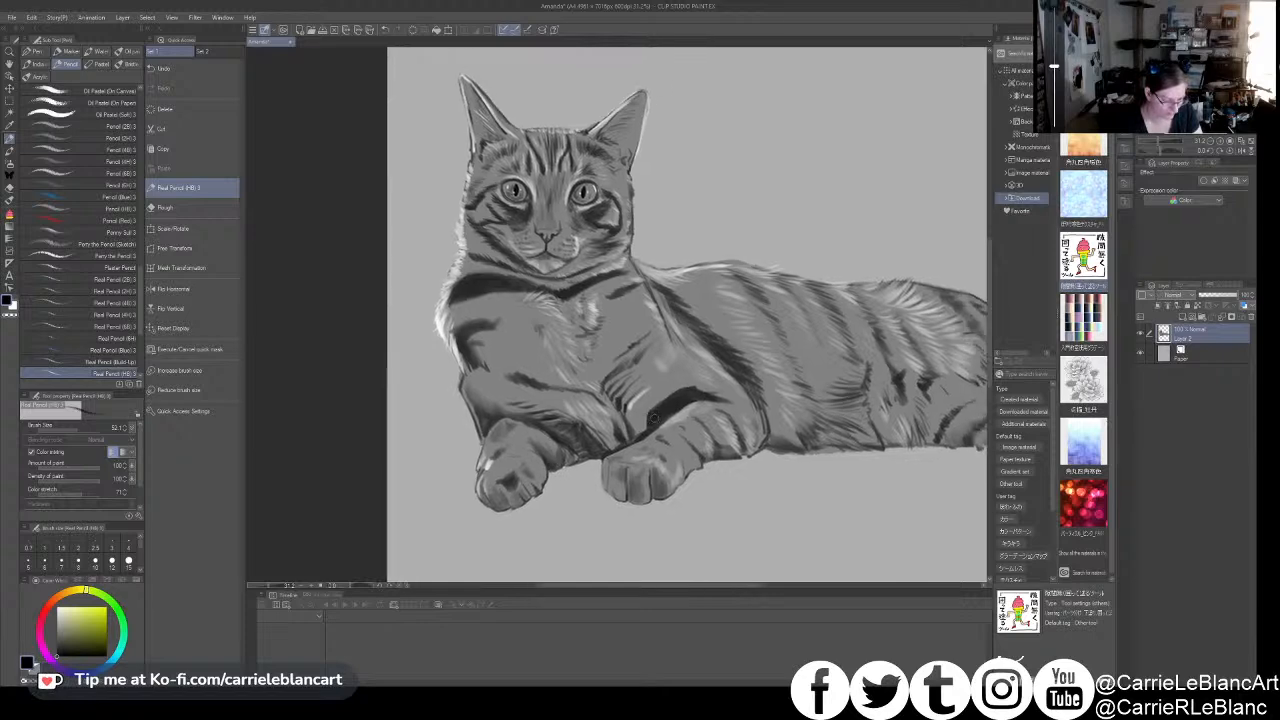
{"action": "left_click", "coordinate": [538, 460], "text": "alt"}
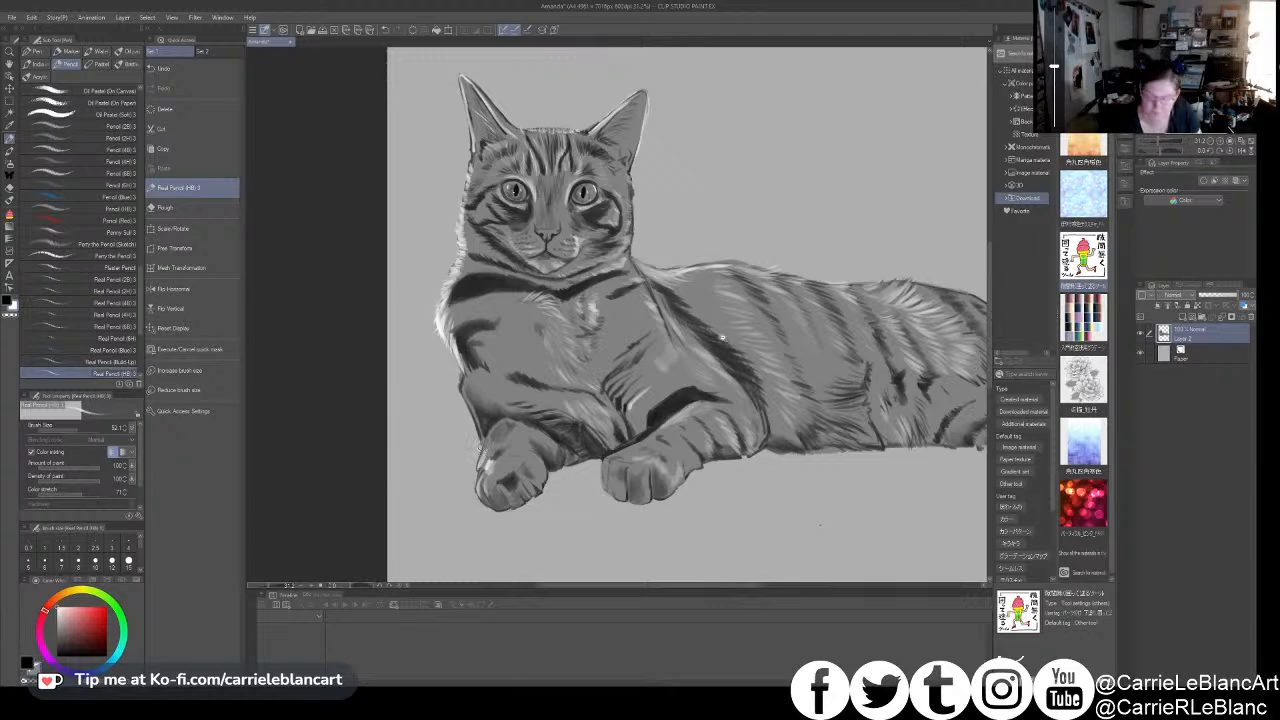
- Refine the eyes with a smaller pencil, darkening the right-hand eye's upper rim and adding white at the left-hand eye's inner side
{"action": "scroll", "coordinate": [720, 337], "scroll_direction": "down", "scroll_amount": 2}
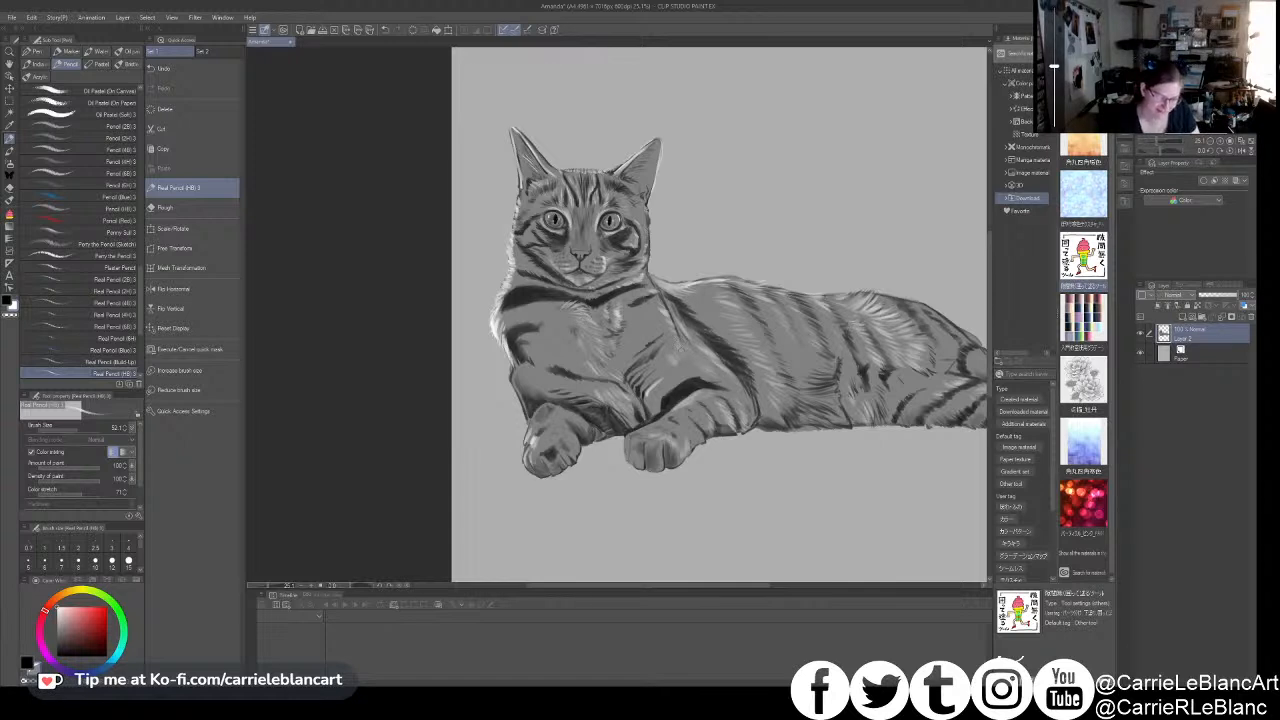
{"action": "left_click_drag", "start_coordinate": [797, 311], "coordinate": [775, 317]}
{"action": "left_click_drag", "start_coordinate": [708, 339], "coordinate": [731, 371]}
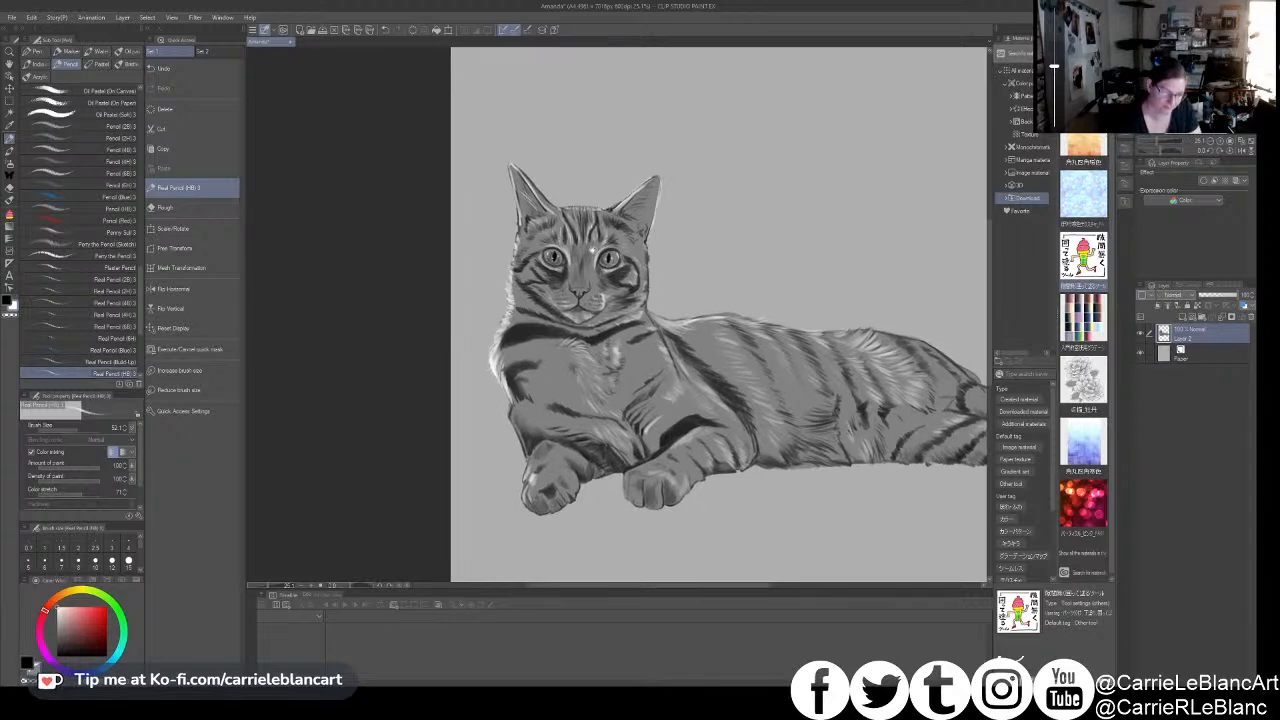
{"action": "scroll", "coordinate": [605, 246], "scroll_direction": "up", "scroll_amount": 4}
{"action": "scroll", "coordinate": [630, 243], "scroll_direction": "up", "scroll_amount": 1}
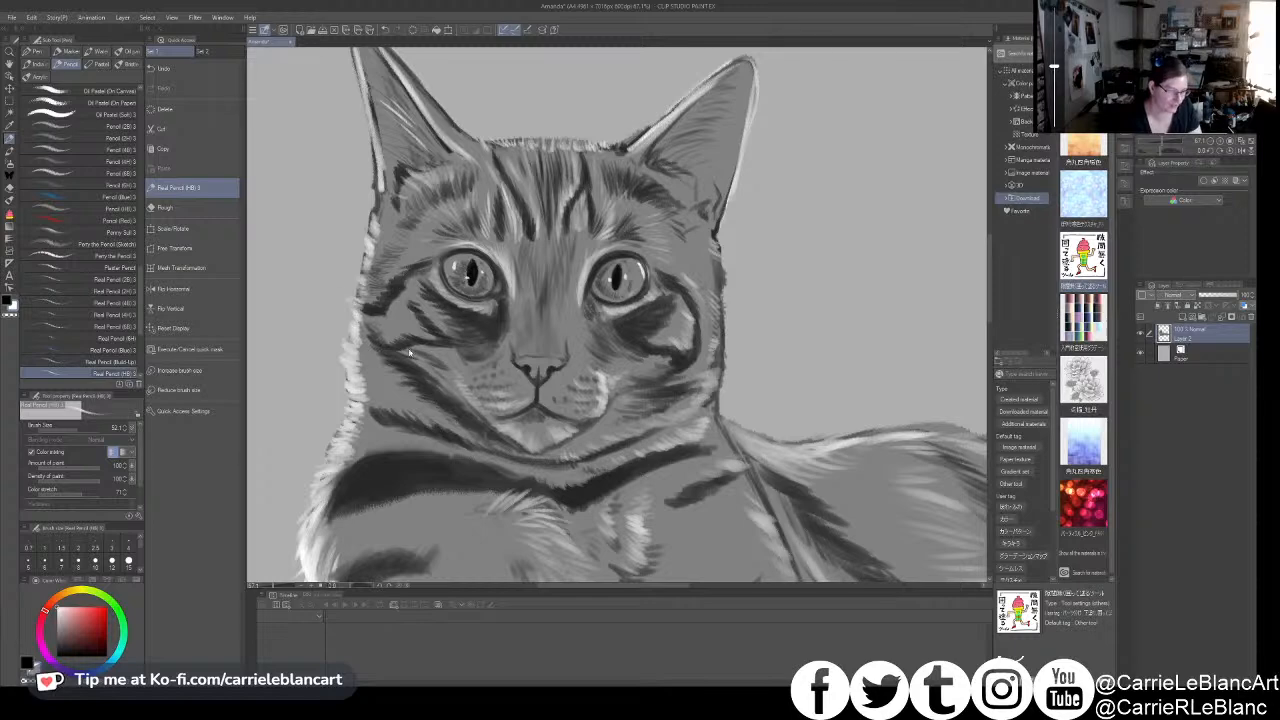
{"action": "key", "text": "x"}
{"action": "key", "text": "bracketleft"}
{"action": "key", "text": "bracketleft"}
{"action": "key", "text": "bracketleft"}
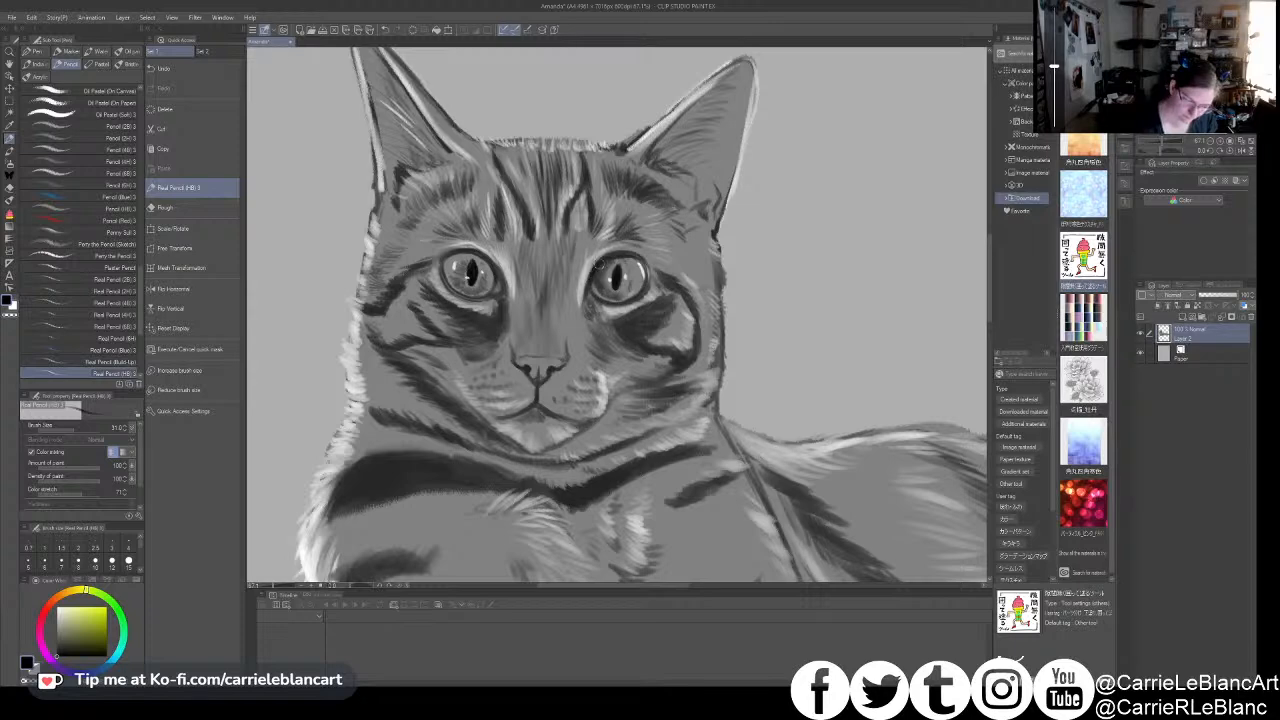
{"action": "left_click_drag", "start_coordinate": [606, 259], "coordinate": [646, 268]}
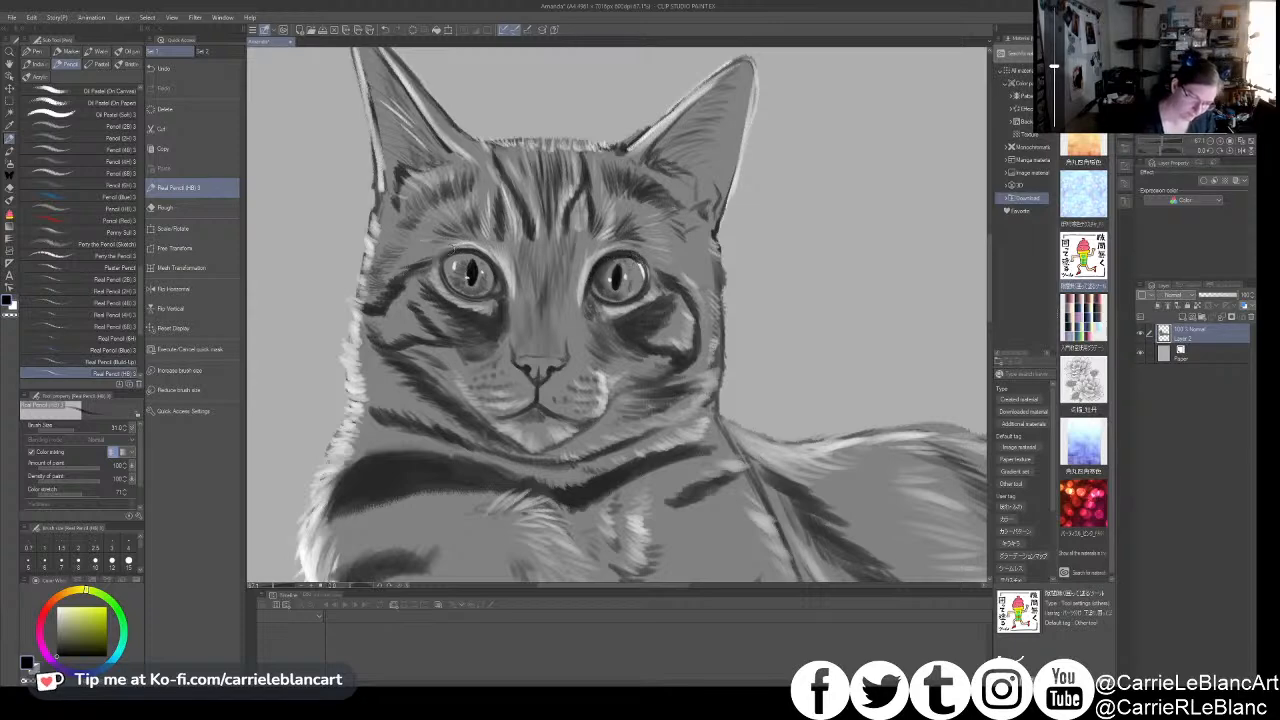
{"action": "key", "text": "x"}
{"action": "left_click_drag", "start_coordinate": [479, 256], "coordinate": [496, 283]}
{"action": "key", "text": "x"}
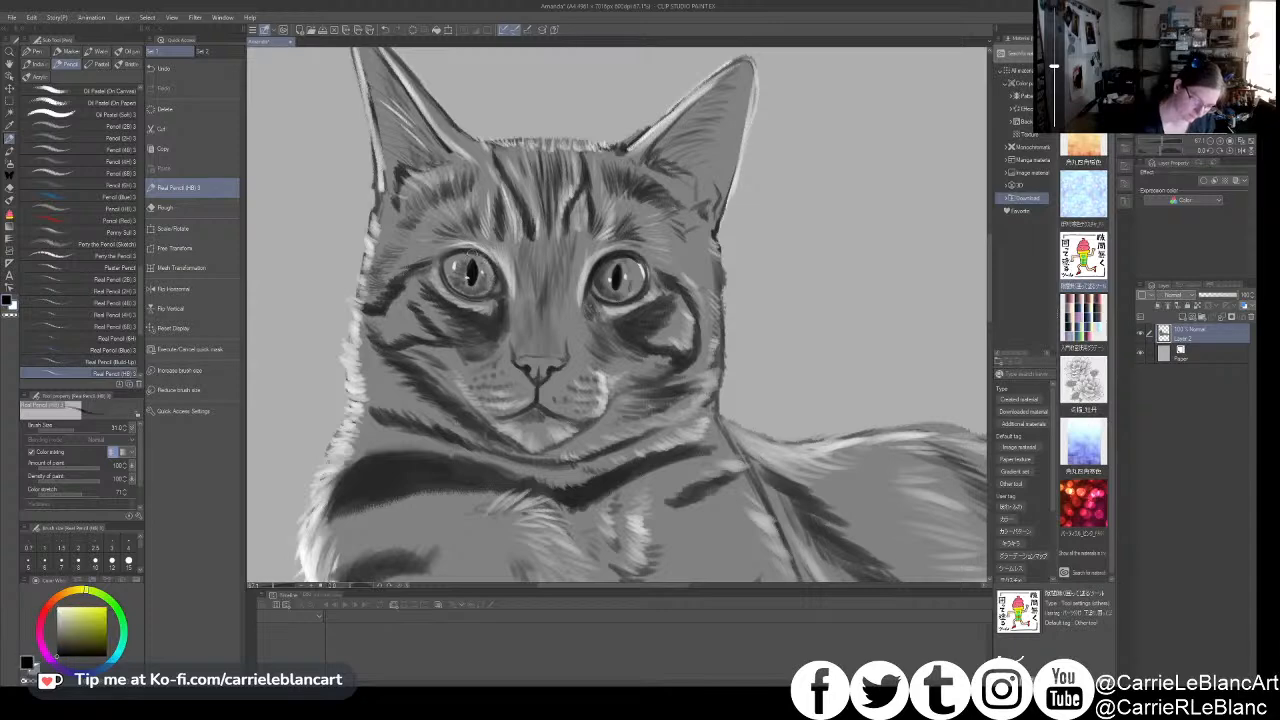
- Refine the nose with a finer pencil, using dark accents along its top and small white highlights
{"action": "key", "text": "bracketleft"}
{"action": "key", "text": "bracketleft"}
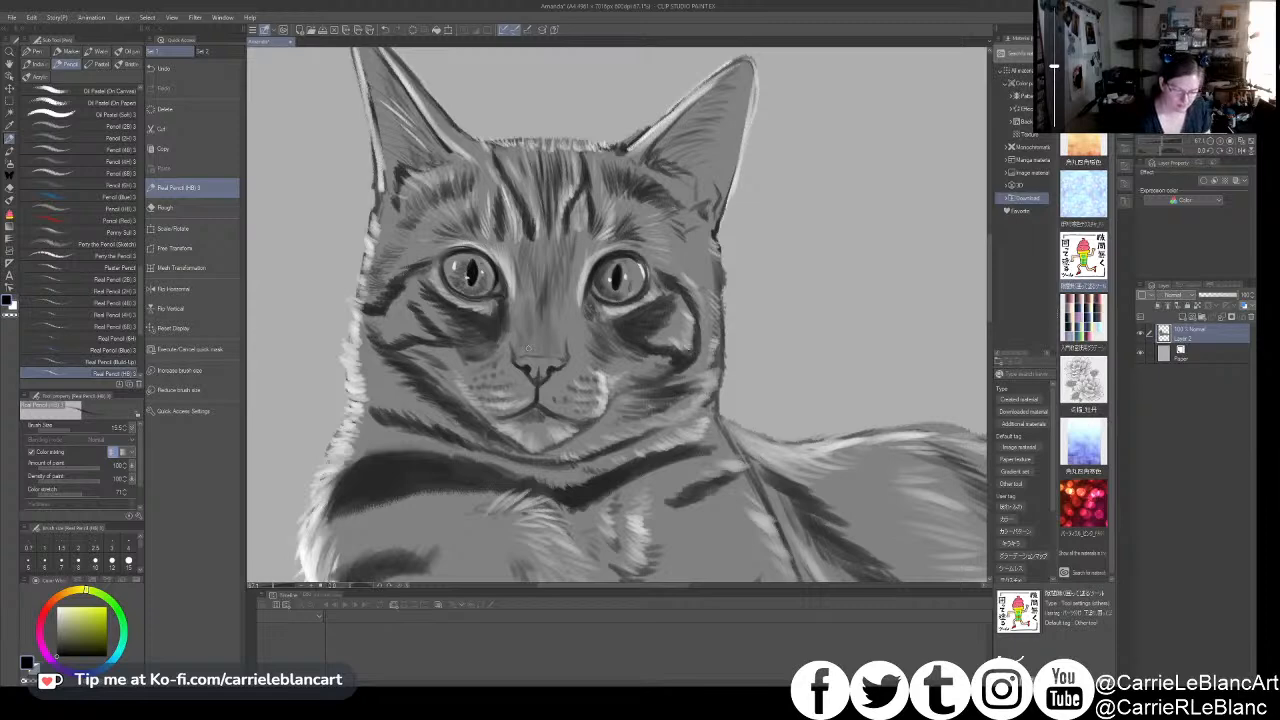
{"action": "key", "text": "x"}
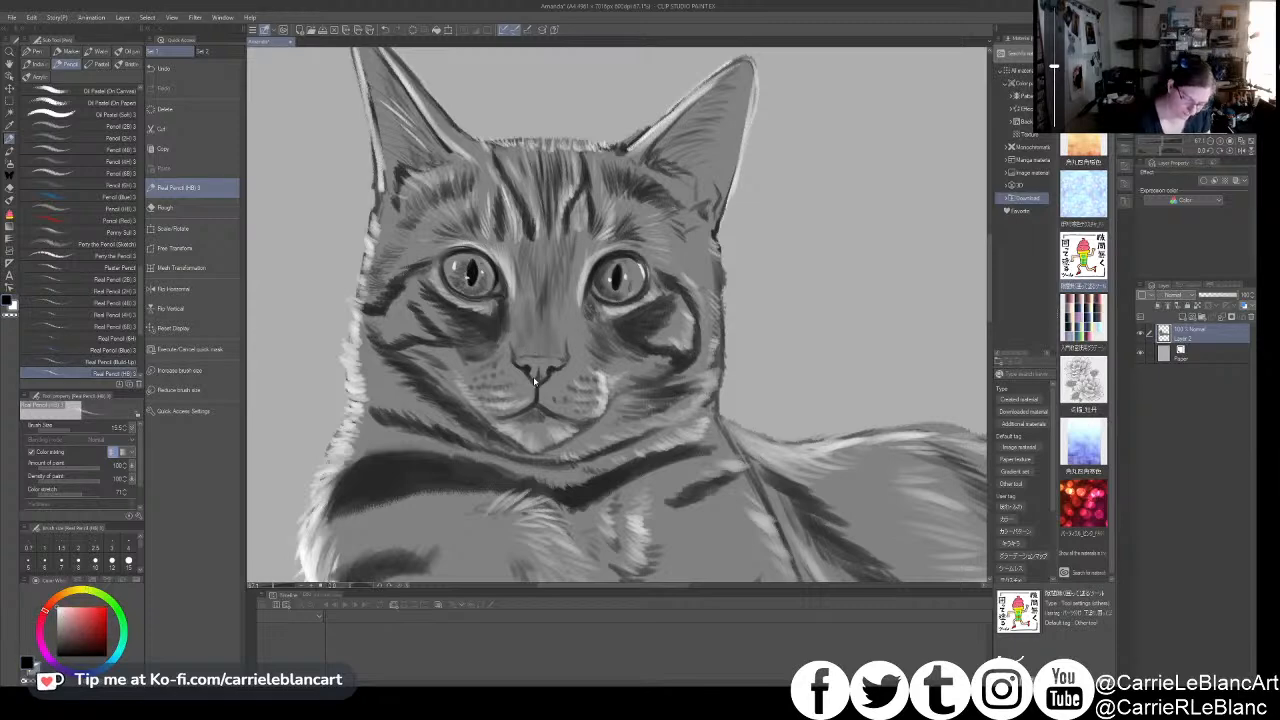
{"action": "key", "text": "bracketright"}
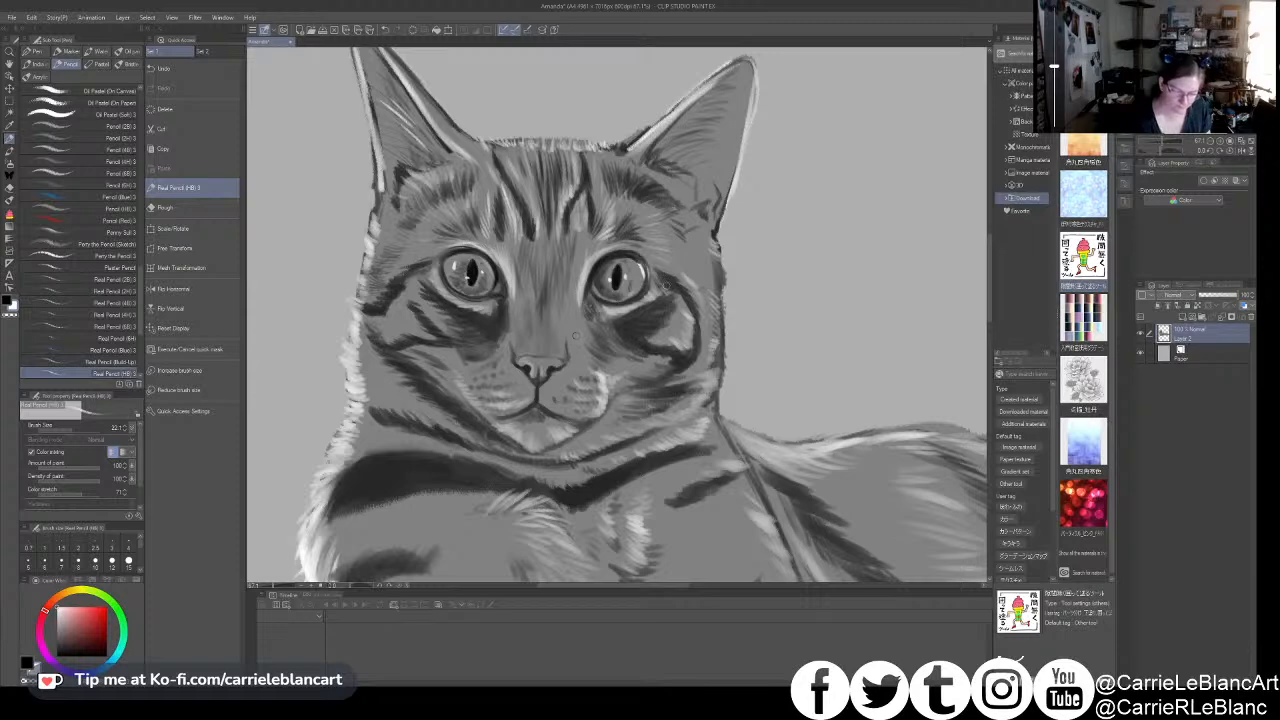
- Add fine white fur strokes at the base and inside of the right-hand ear
{"action": "left_click_drag", "start_coordinate": [716, 329], "coordinate": [799, 312]}
{"action": "left_click_drag", "start_coordinate": [772, 248], "coordinate": [699, 308]}
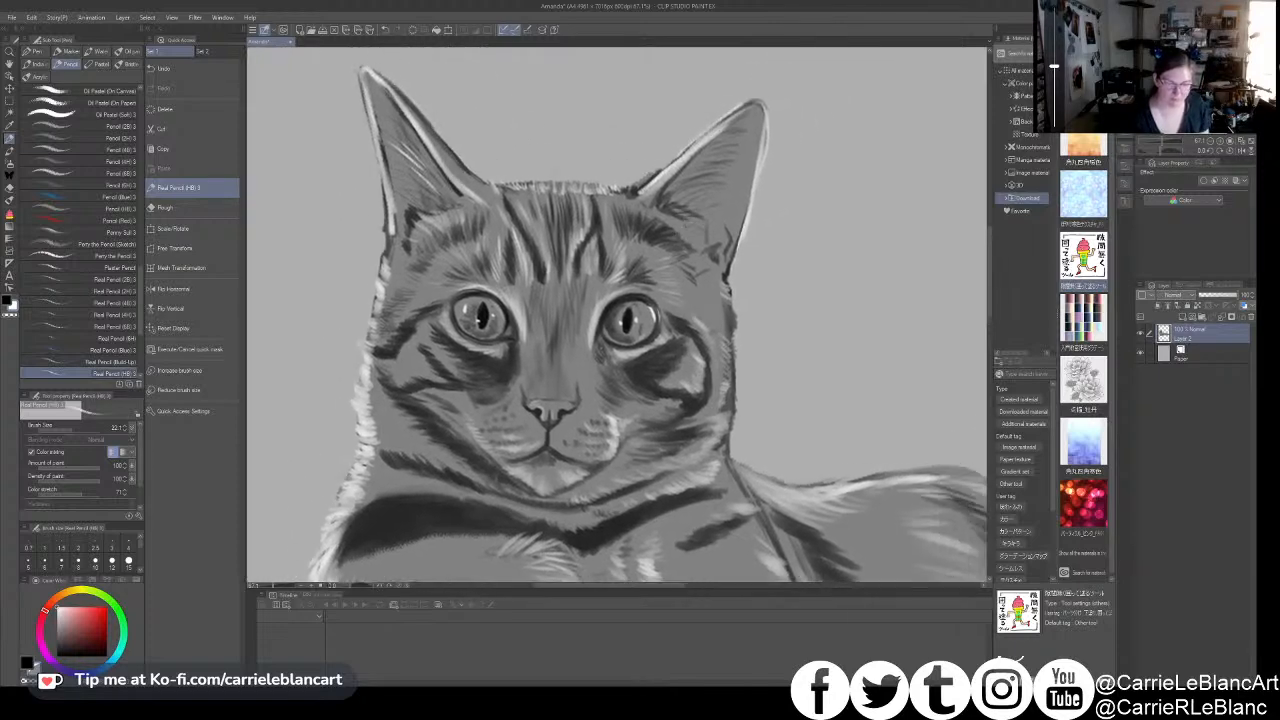
{"action": "left_click_drag", "start_coordinate": [656, 204], "coordinate": [707, 243]}
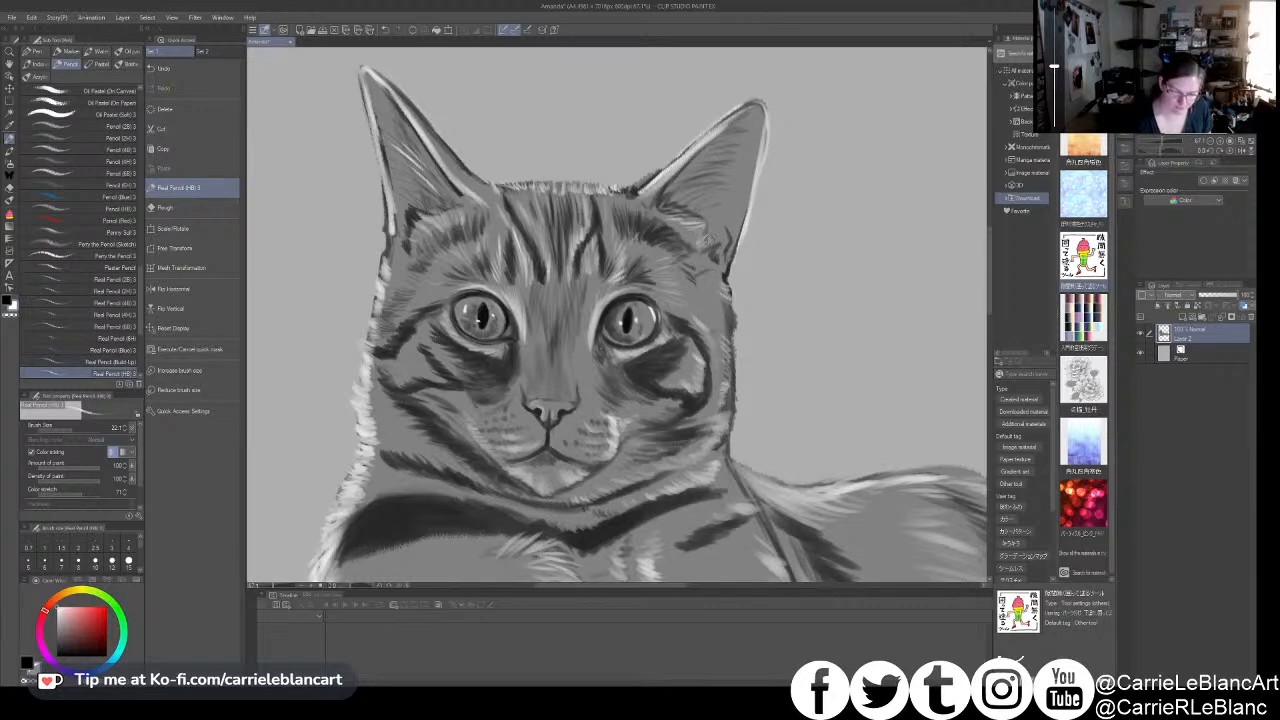
{"action": "mouse_move", "coordinate": [680, 190]}
{"action": "left_mouse_down"}
{"action": "mouse_move", "coordinate": [728, 181]}
{"action": "mouse_move", "coordinate": [714, 193]}
{"action": "mouse_move", "coordinate": [730, 168]}
{"action": "mouse_move", "coordinate": [720, 174]}
{"action": "left_mouse_up"}
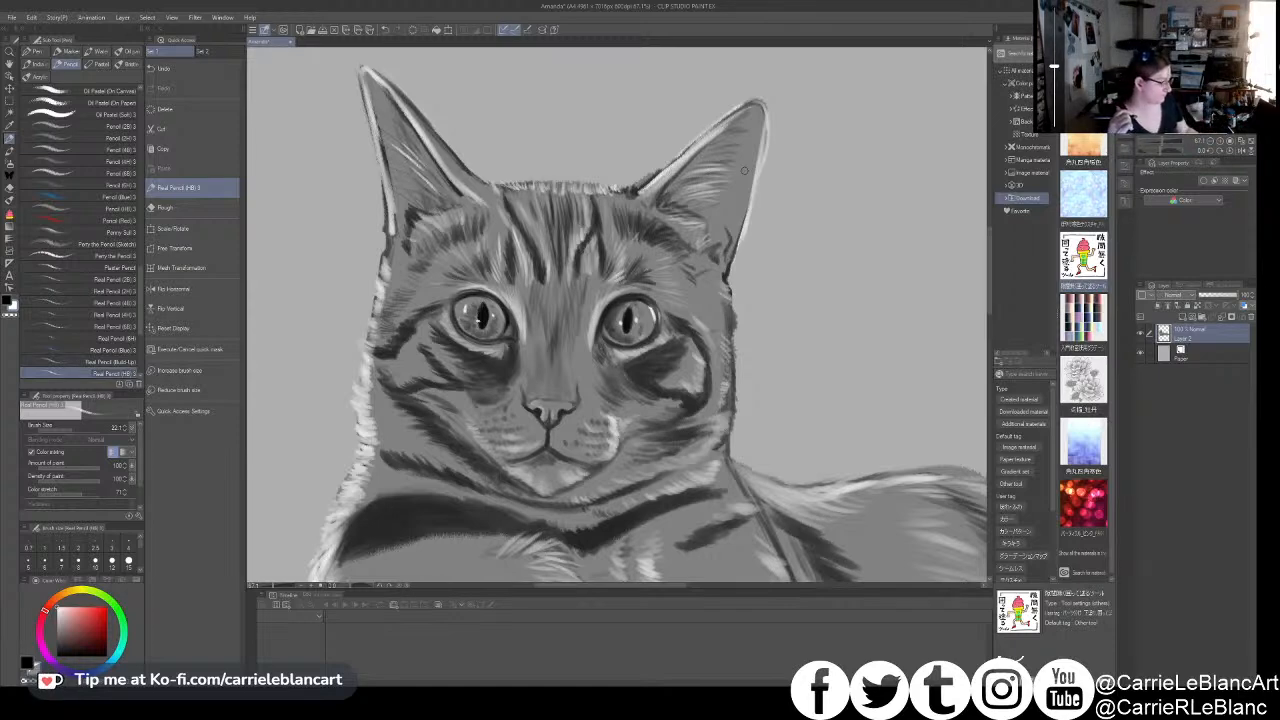
- Add fine white fur strokes inside the left-hand ear and along its outer edge
{"action": "left_click_drag", "start_coordinate": [695, 391], "coordinate": [763, 397]}
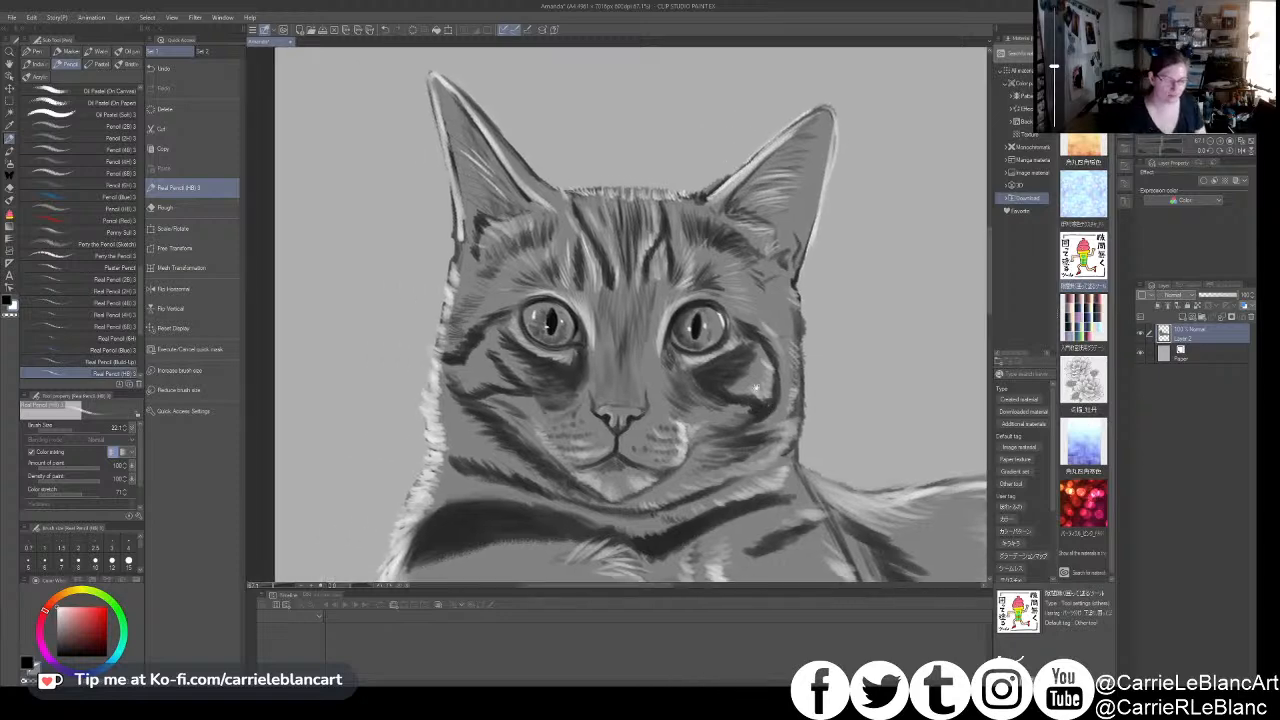
{"action": "mouse_move", "coordinate": [450, 156]}
{"action": "left_mouse_down"}
{"action": "mouse_move", "coordinate": [494, 186]}
{"action": "mouse_move", "coordinate": [467, 156]}
{"action": "left_mouse_up"}
{"action": "left_click_drag", "start_coordinate": [442, 110], "coordinate": [467, 137]}
{"action": "mouse_move", "coordinate": [456, 181]}
{"action": "left_mouse_down"}
{"action": "mouse_move", "coordinate": [475, 234]}
{"action": "mouse_move", "coordinate": [452, 254]}
{"action": "left_mouse_up"}
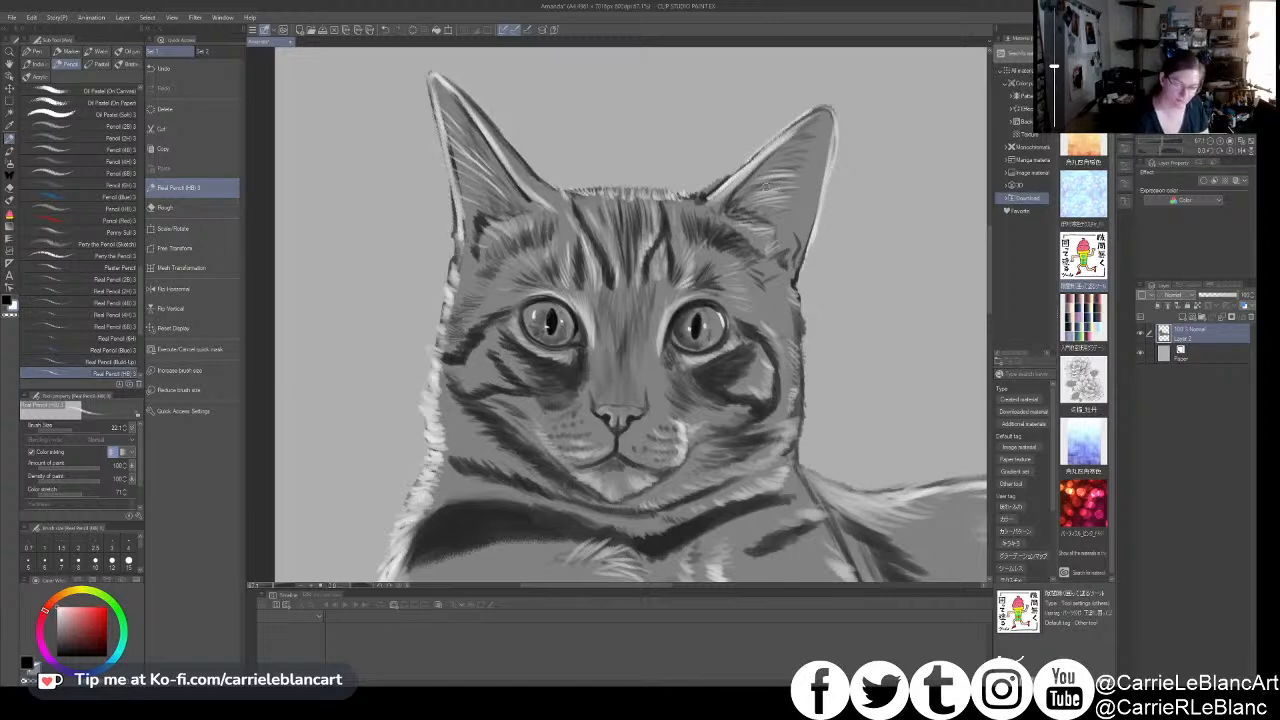
- Add white hairs near the right-hand ear's tip and along both ears' outer edges, reducing the pencil size to 12.1
{"action": "mouse_move", "coordinate": [809, 149]}
{"action": "left_mouse_down"}
{"action": "mouse_move", "coordinate": [785, 157]}
{"action": "mouse_move", "coordinate": [799, 141]}
{"action": "left_mouse_up"}
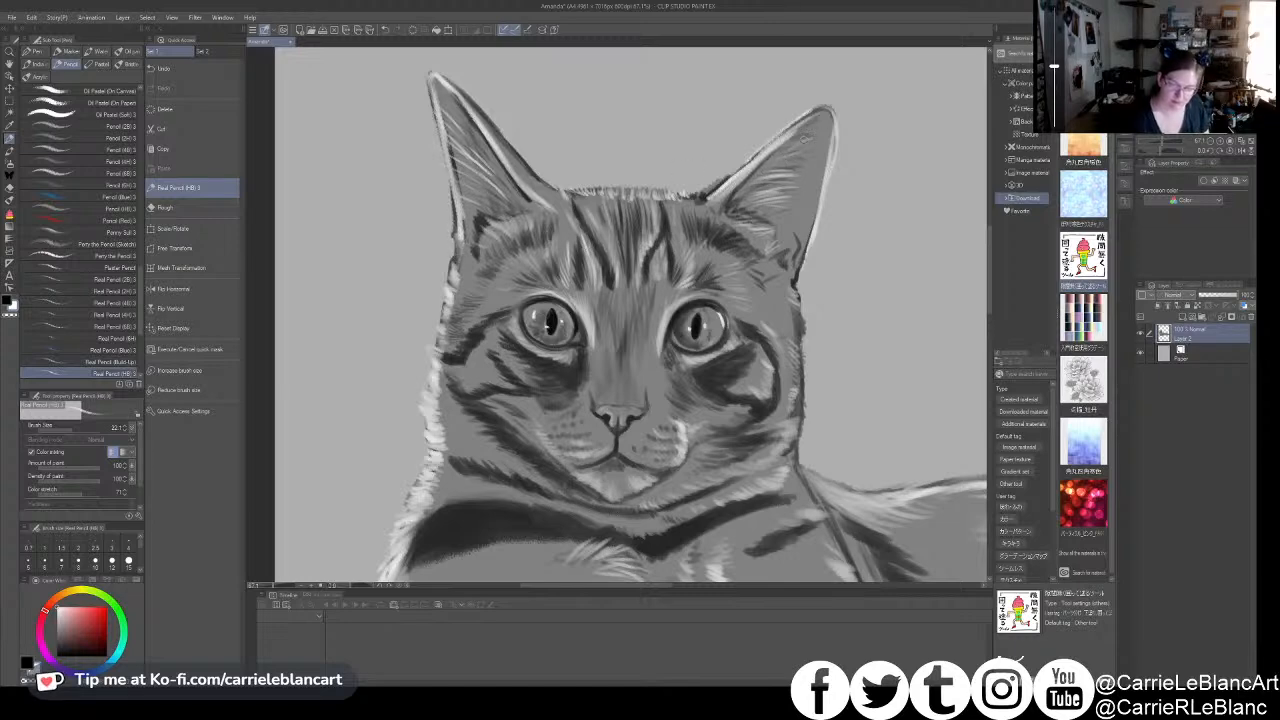
{"action": "key", "text": "bracketleft"}
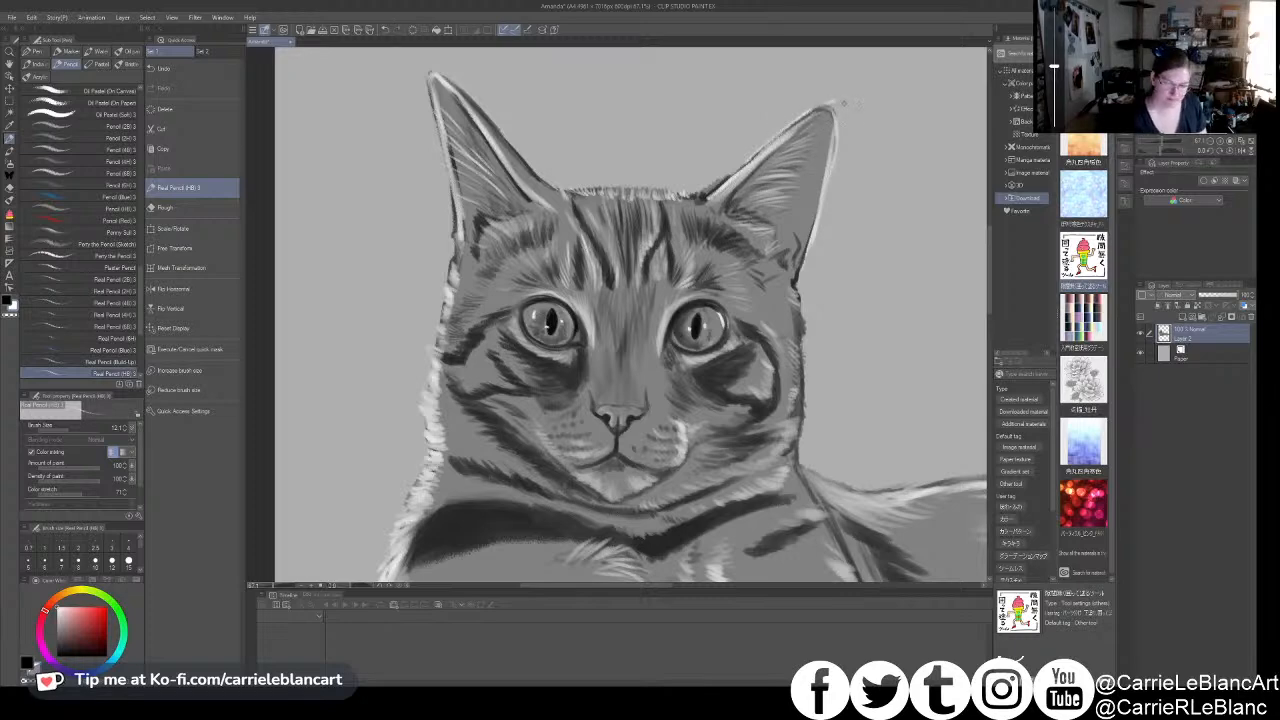
{"action": "left_click_drag", "start_coordinate": [836, 105], "coordinate": [827, 199]}
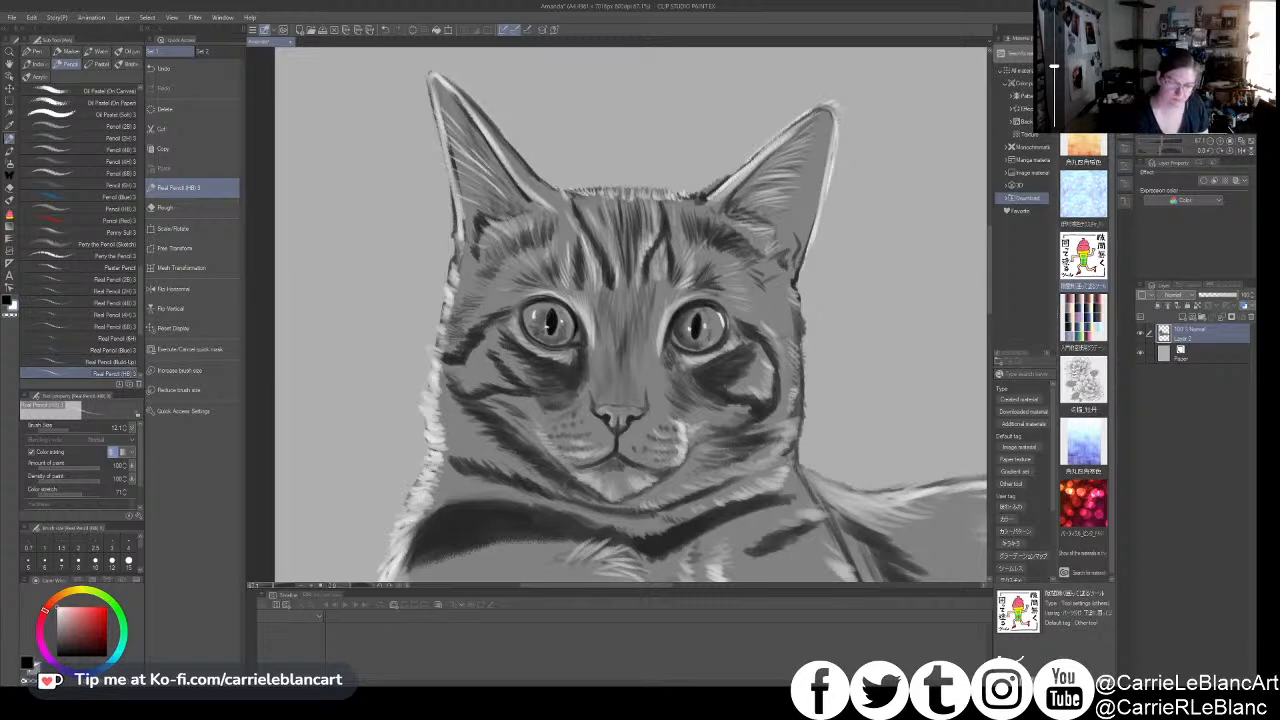
{"action": "left_click_drag", "start_coordinate": [430, 88], "coordinate": [434, 109]}
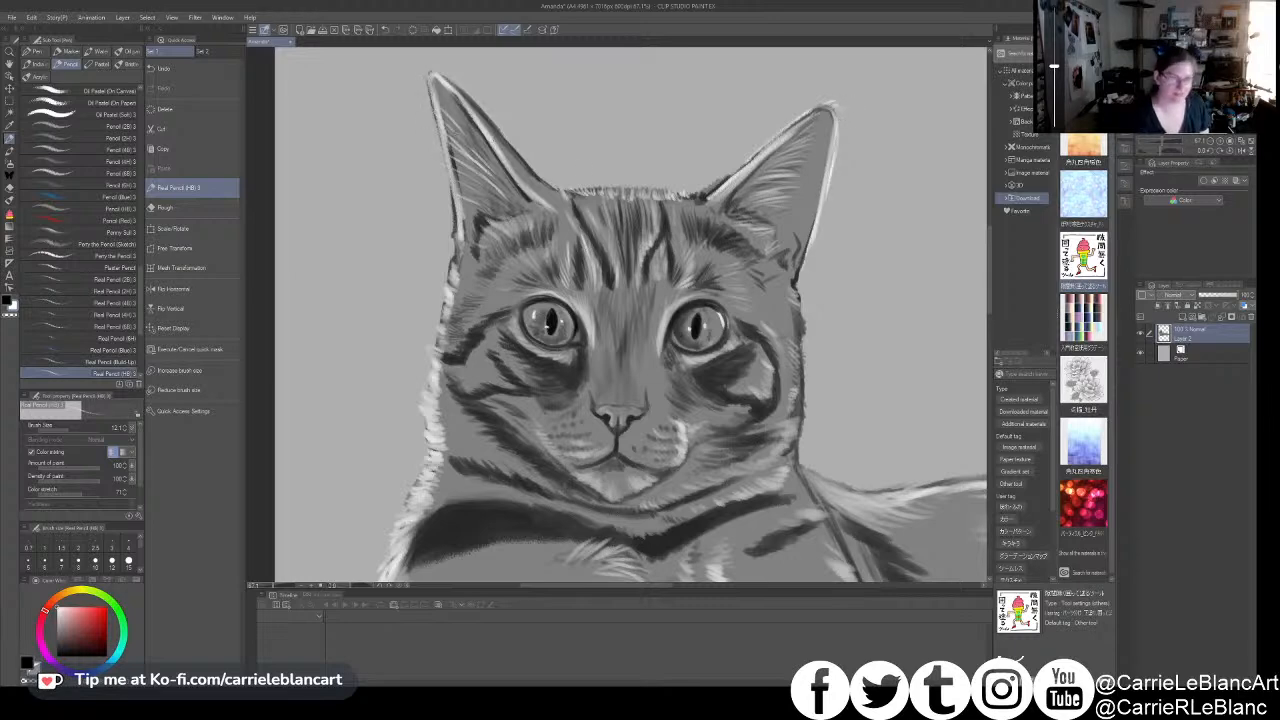
- Draw long thin white whiskers sweeping from the left-hand muzzle across the cheek and neck, redoing the unsatisfactory strokes
{"action": "scroll", "coordinate": [718, 346], "scroll_direction": "down", "scroll_amount": 3}
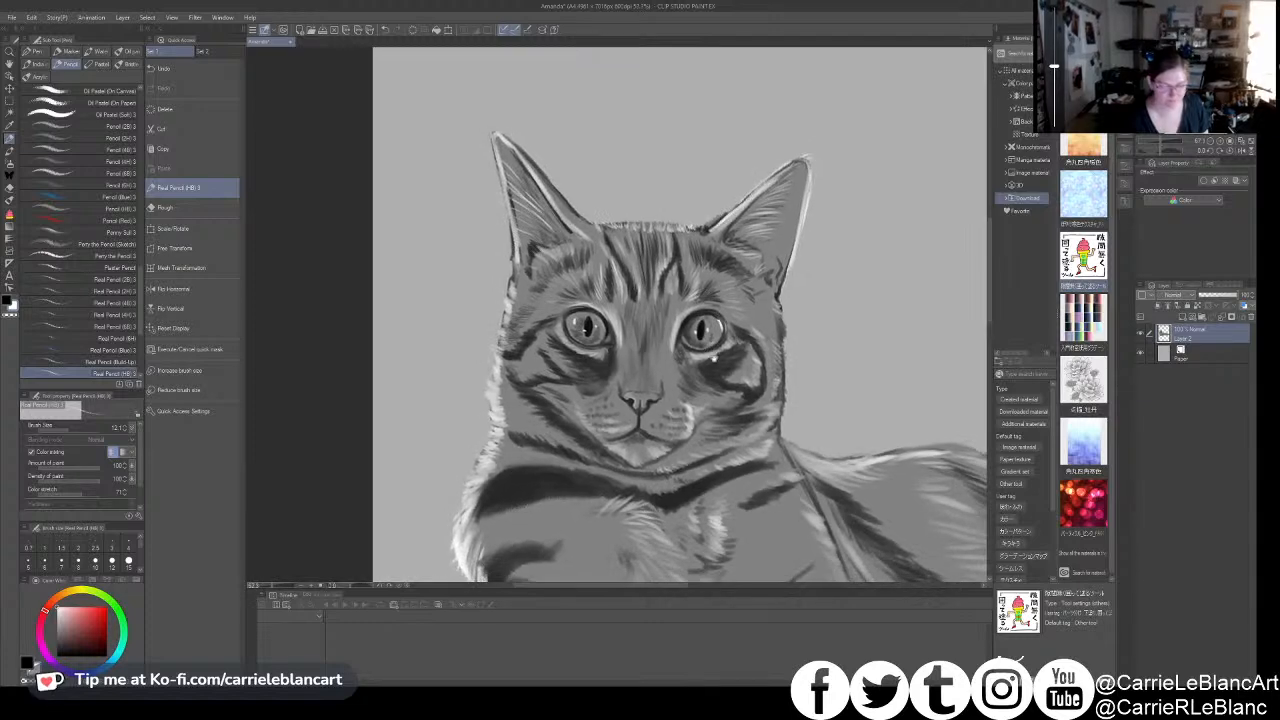
{"action": "left_click_drag", "start_coordinate": [717, 354], "coordinate": [763, 249]}
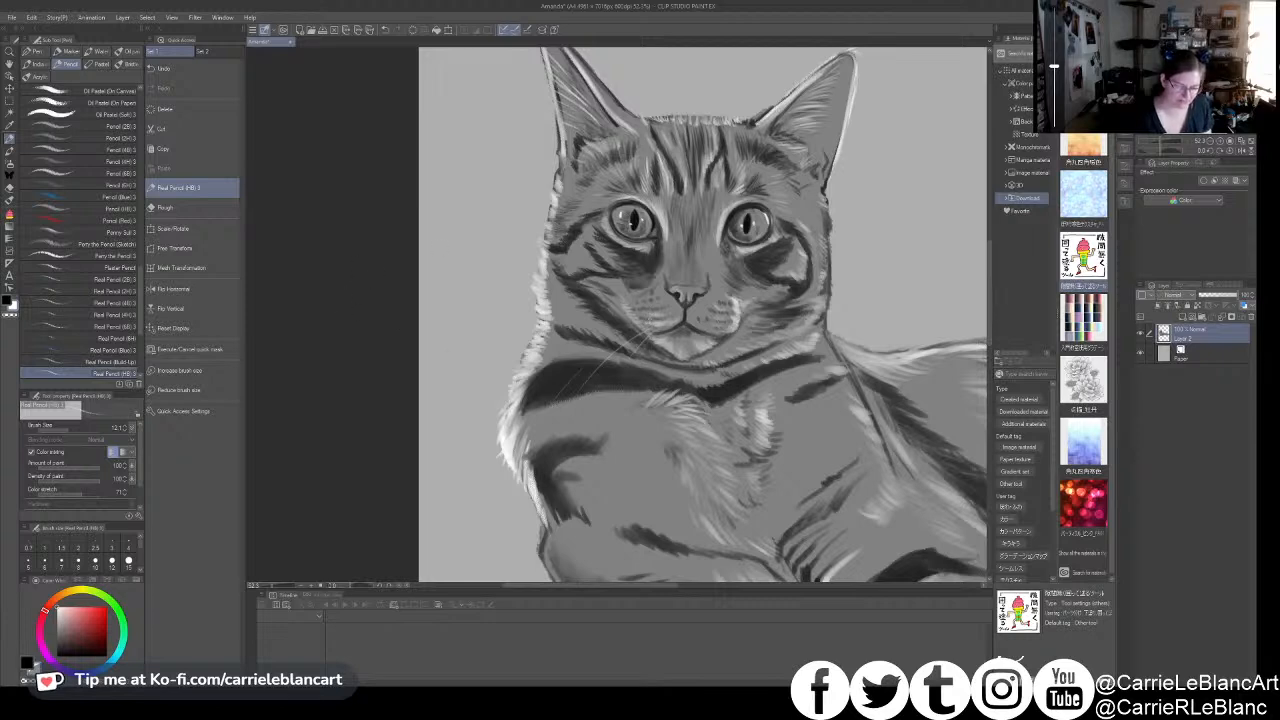
{"action": "left_click_drag", "start_coordinate": [634, 323], "coordinate": [530, 382]}
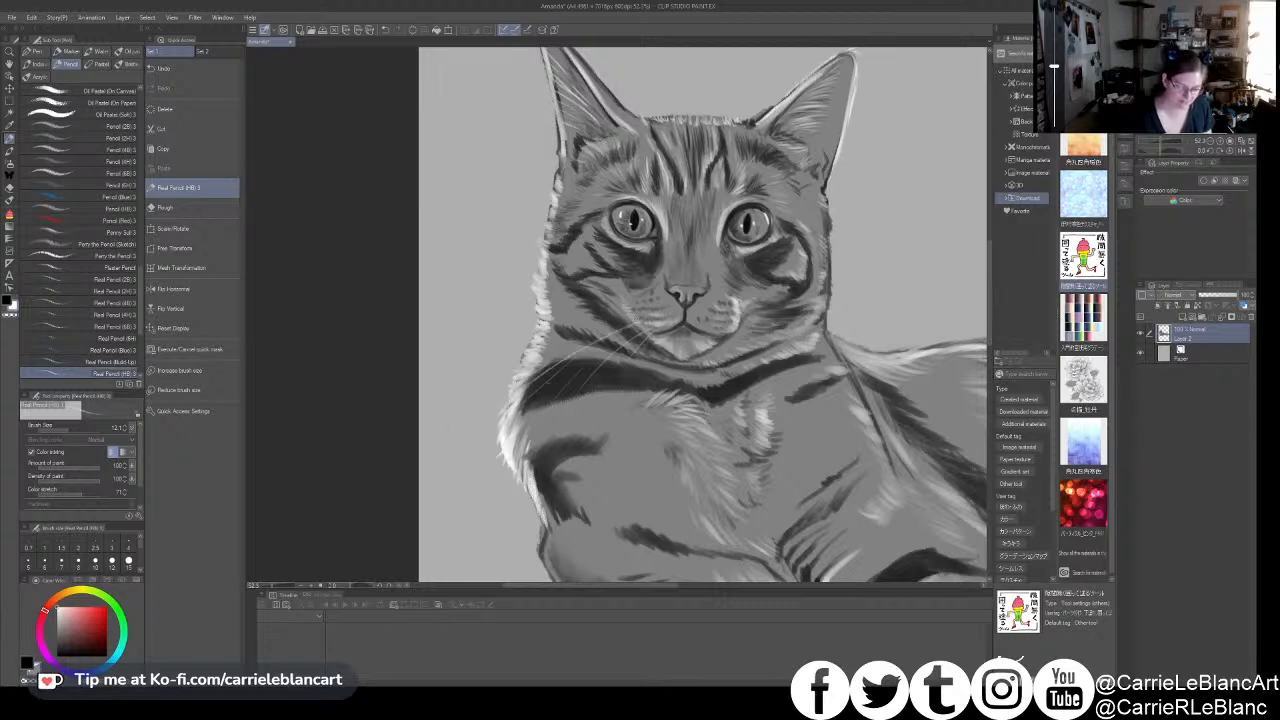
{"action": "key", "text": "ctrl+z"}
{"action": "left_click_drag", "start_coordinate": [640, 324], "coordinate": [523, 404]}
{"action": "left_click_drag", "start_coordinate": [635, 322], "coordinate": [522, 399]}
{"action": "key", "text": "ctrl+z"}
{"action": "left_click_drag", "start_coordinate": [630, 326], "coordinate": [522, 398]}
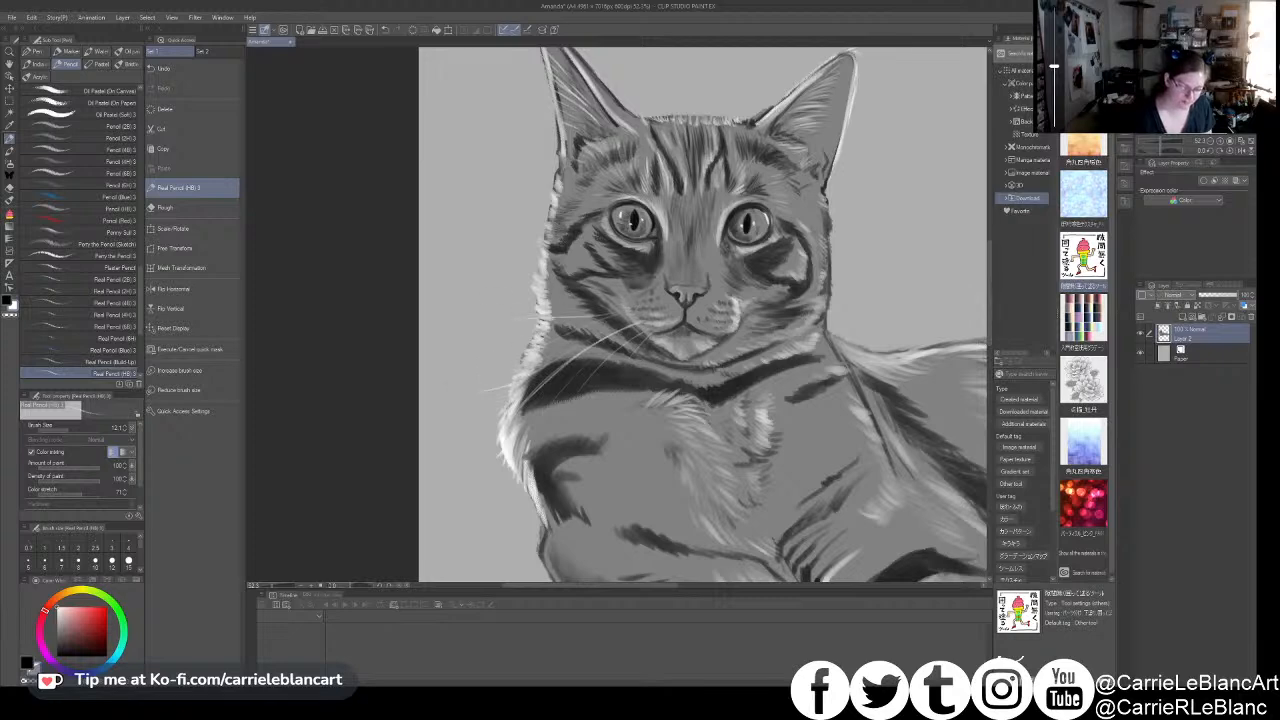
- Draw long thin white whiskers from the right-hand muzzle down across the cheek and neck
{"action": "left_click_drag", "start_coordinate": [458, 326], "coordinate": [341, 308]}
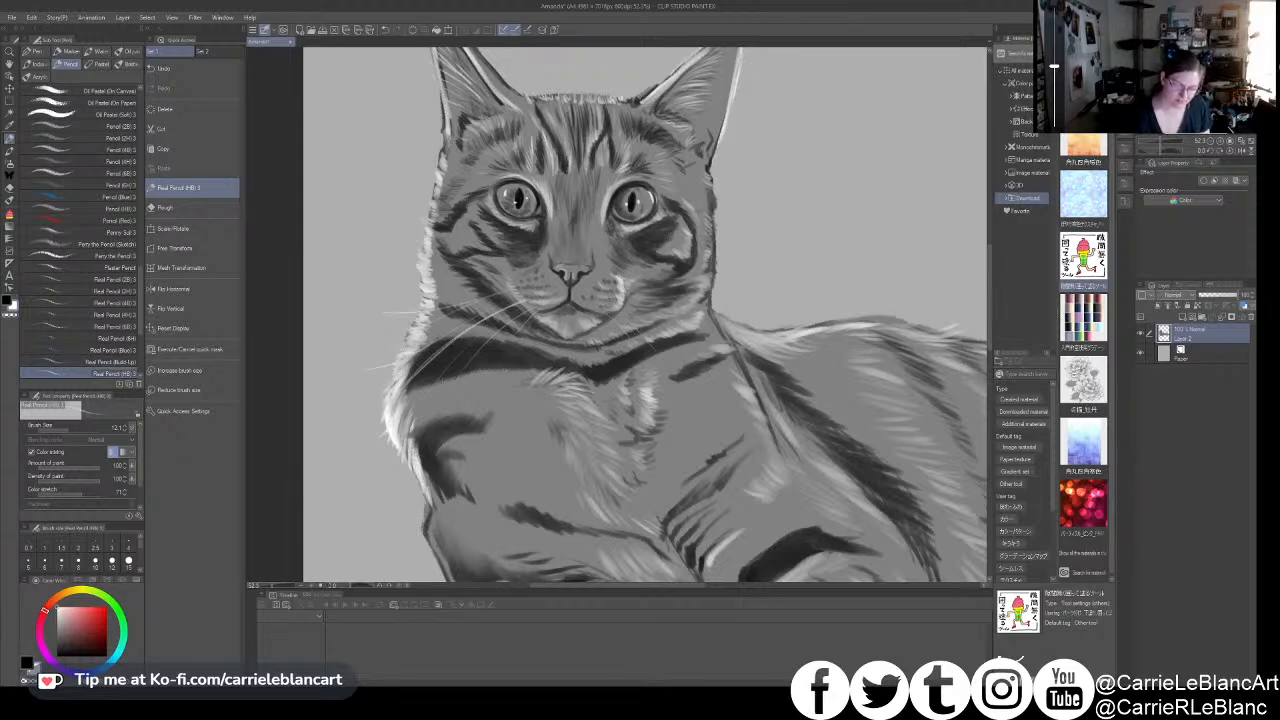
{"action": "left_click_drag", "start_coordinate": [640, 305], "coordinate": [716, 350]}
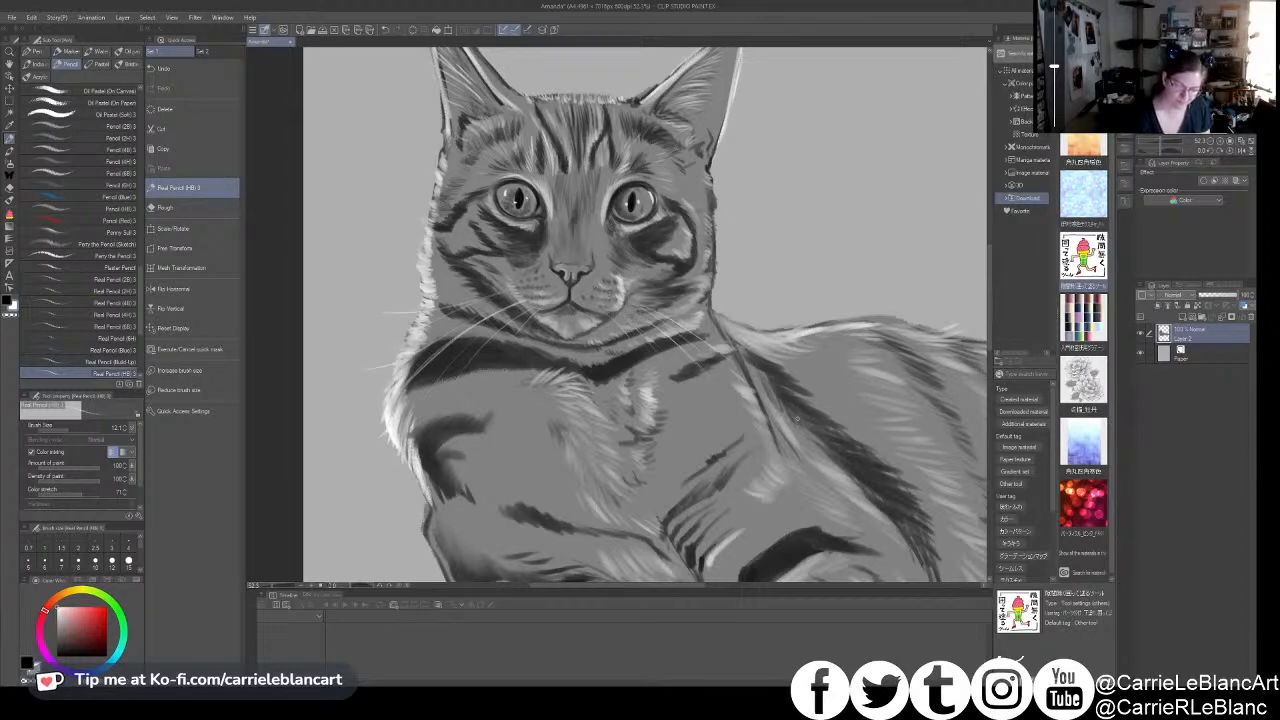
{"action": "left_click_drag", "start_coordinate": [641, 297], "coordinate": [746, 349]}
{"action": "key", "text": "ctrl+z"}
{"action": "left_click_drag", "start_coordinate": [797, 236], "coordinate": [853, 294]}
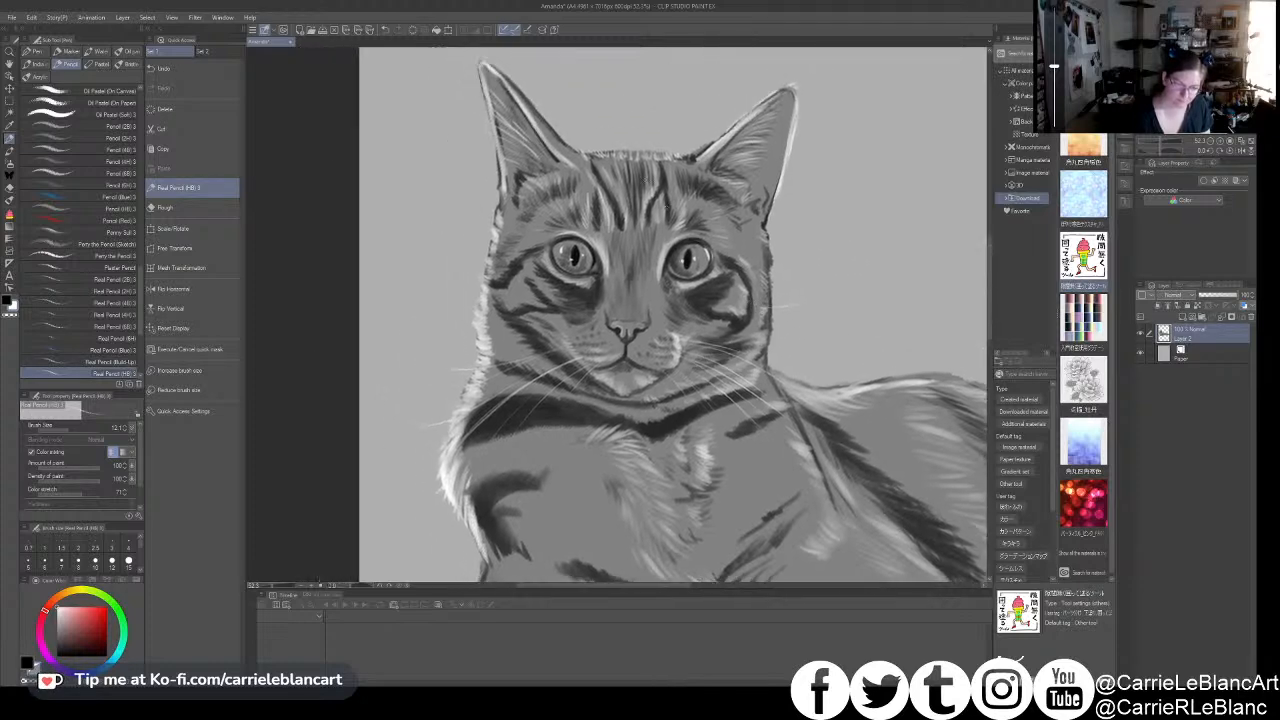
- Draw a thin white brow whisker rising above the left-hand eye, replacing the first long stroke with a shorter one
{"action": "left_click_drag", "start_coordinate": [599, 190], "coordinate": [586, 92]}
{"action": "key", "text": "ctrl+z"}
{"action": "left_click_drag", "start_coordinate": [599, 190], "coordinate": [586, 128]}
{"action": "scroll", "coordinate": [826, 364], "scroll_direction": "down", "scroll_amount": 5}
{"action": "mouse_move", "coordinate": [788, 526]}
{"action": "left_mouse_down"}
{"action": "mouse_move", "coordinate": [628, 417]}
{"action": "mouse_move", "coordinate": [600, 448]}
{"action": "left_mouse_up"}
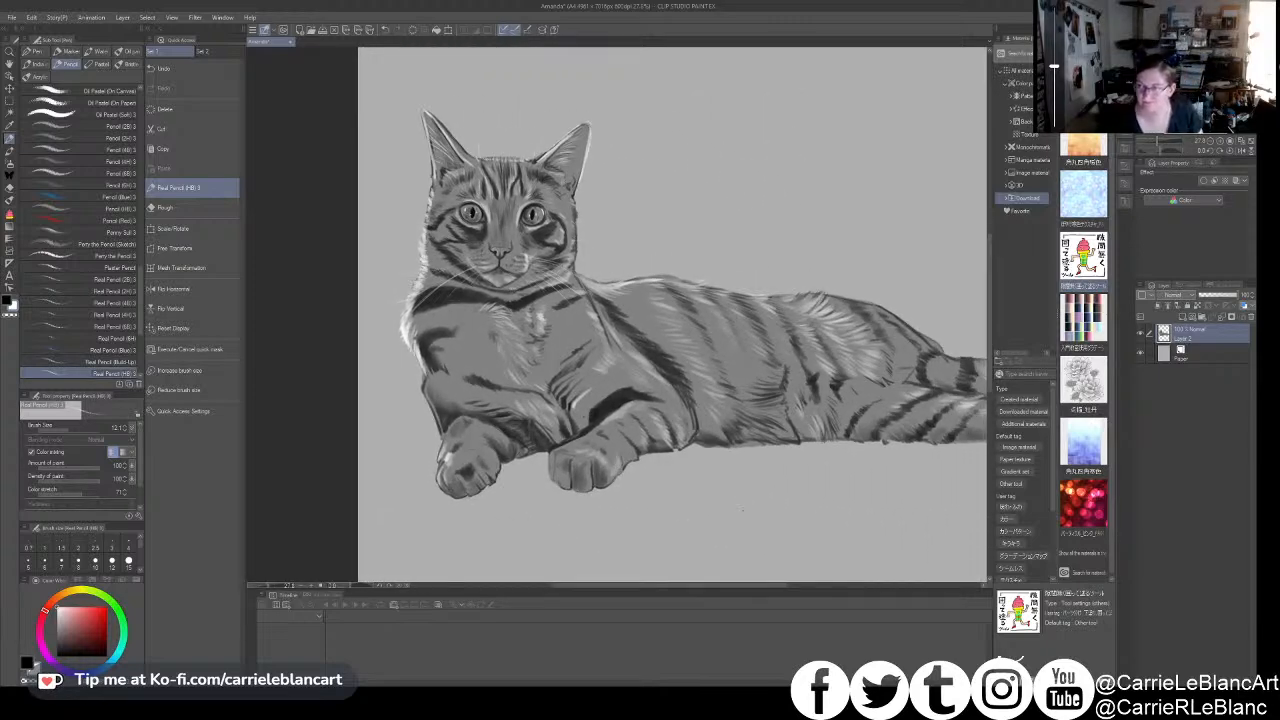
- Enlarge the Real Pencil by two size steps for fur work around the cat's face
{"action": "left_click_drag", "start_coordinate": [625, 369], "coordinate": [645, 387]}
{"action": "scroll", "coordinate": [557, 313], "scroll_direction": "up", "scroll_amount": 1}
{"action": "scroll", "coordinate": [559, 313], "scroll_direction": "up", "scroll_amount": 3}
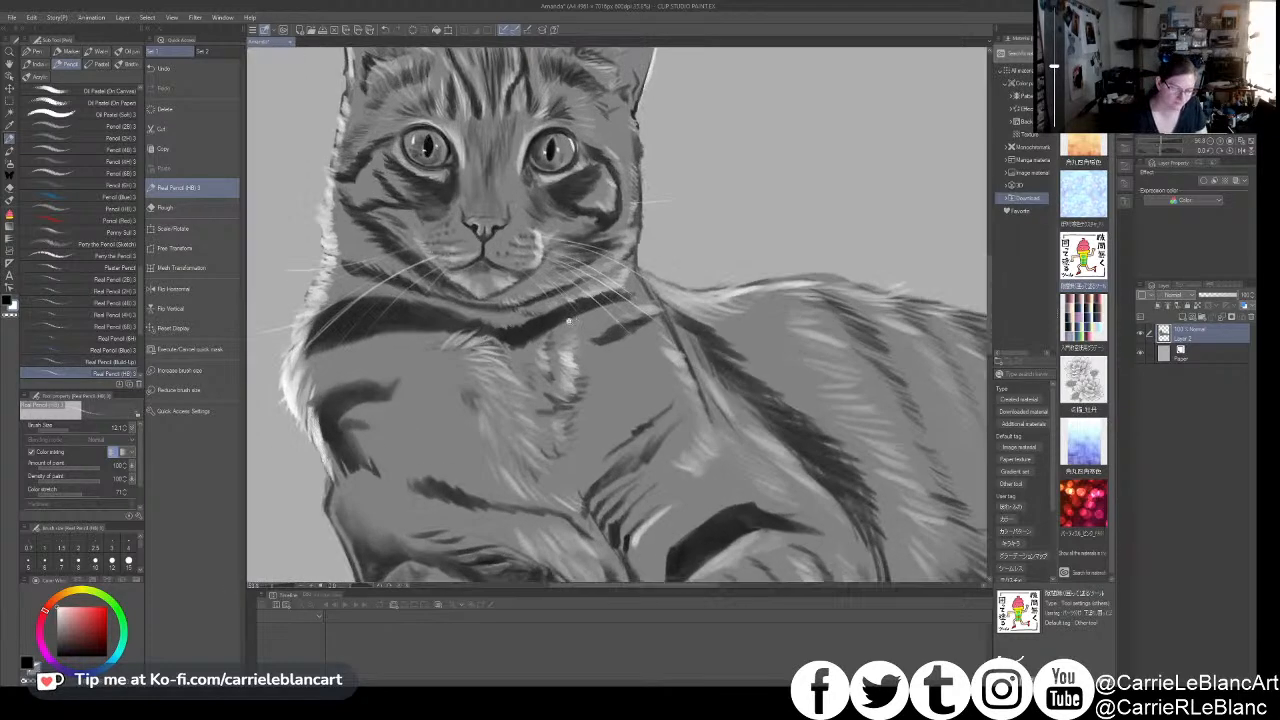
{"action": "left_click_drag", "start_coordinate": [561, 356], "coordinate": [593, 380]}
{"action": "left_click_drag", "start_coordinate": [520, 291], "coordinate": [547, 283]}
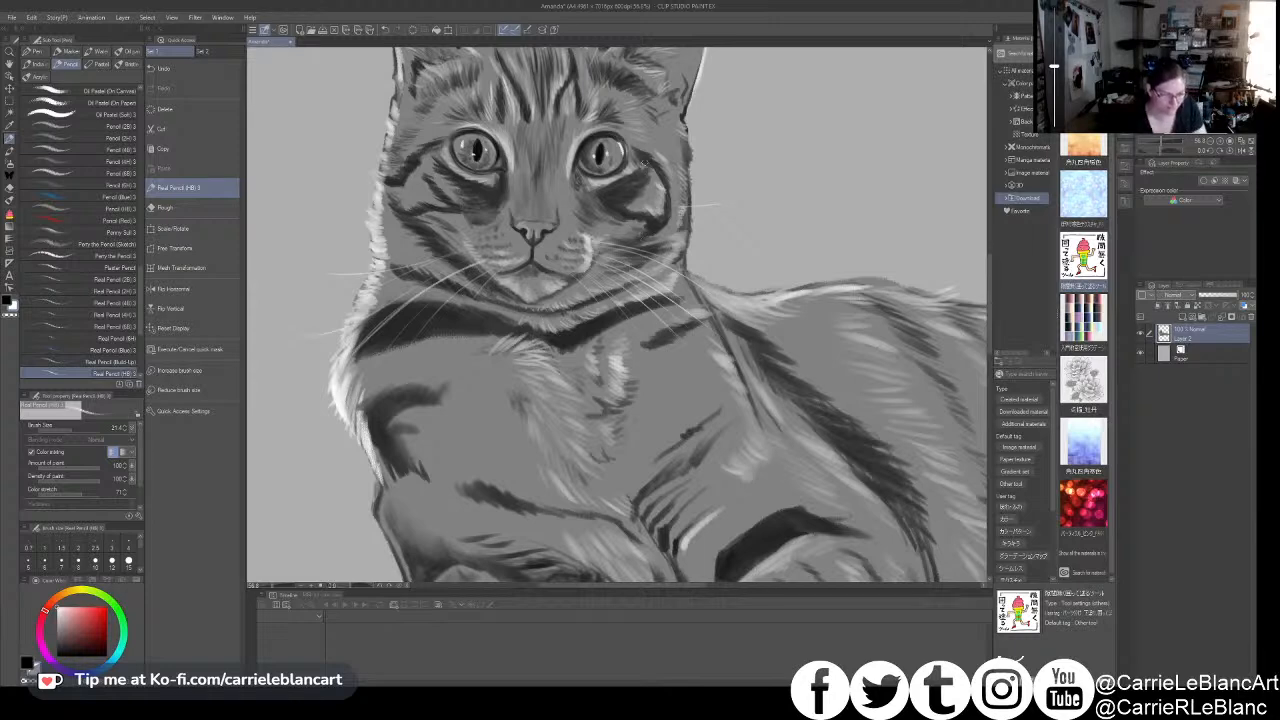
{"action": "key", "text": "bracketright"}
{"action": "key", "text": "bracketright"}
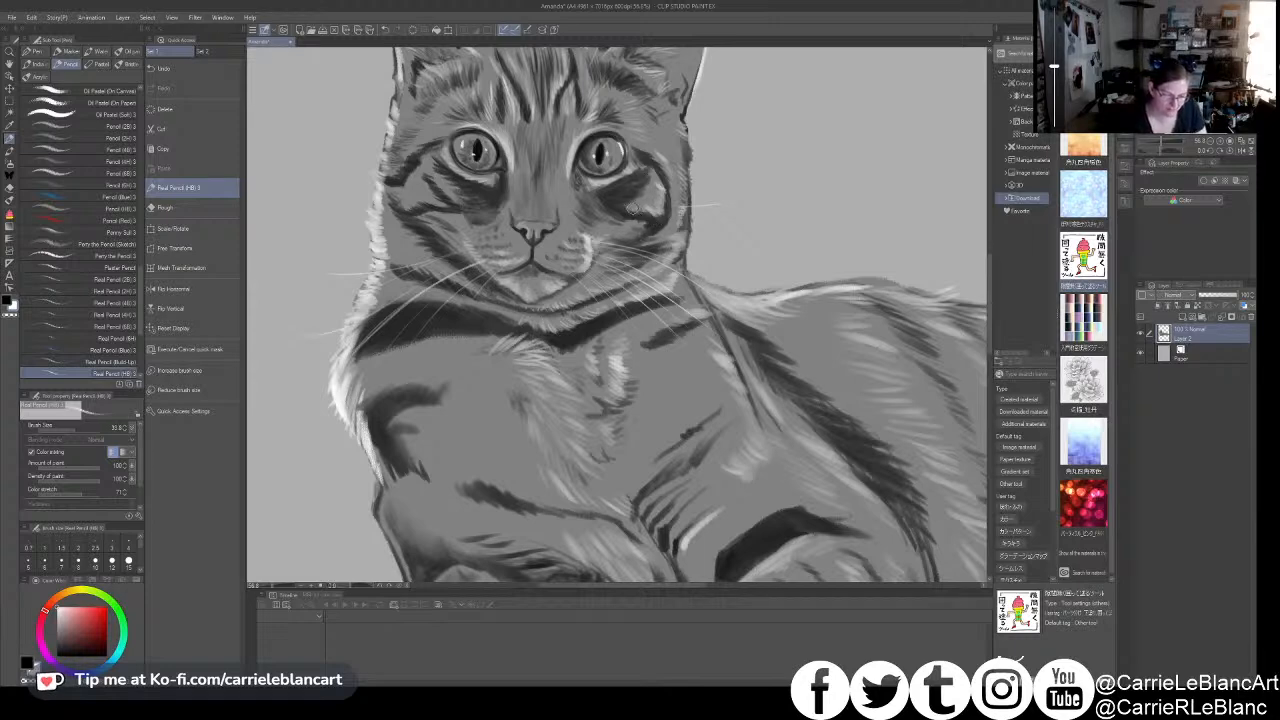
- Examine the face, cheek stripes, whiskers and ears up close for areas needing more fur detail
{"action": "left_click_drag", "start_coordinate": [652, 211], "coordinate": [741, 233]}
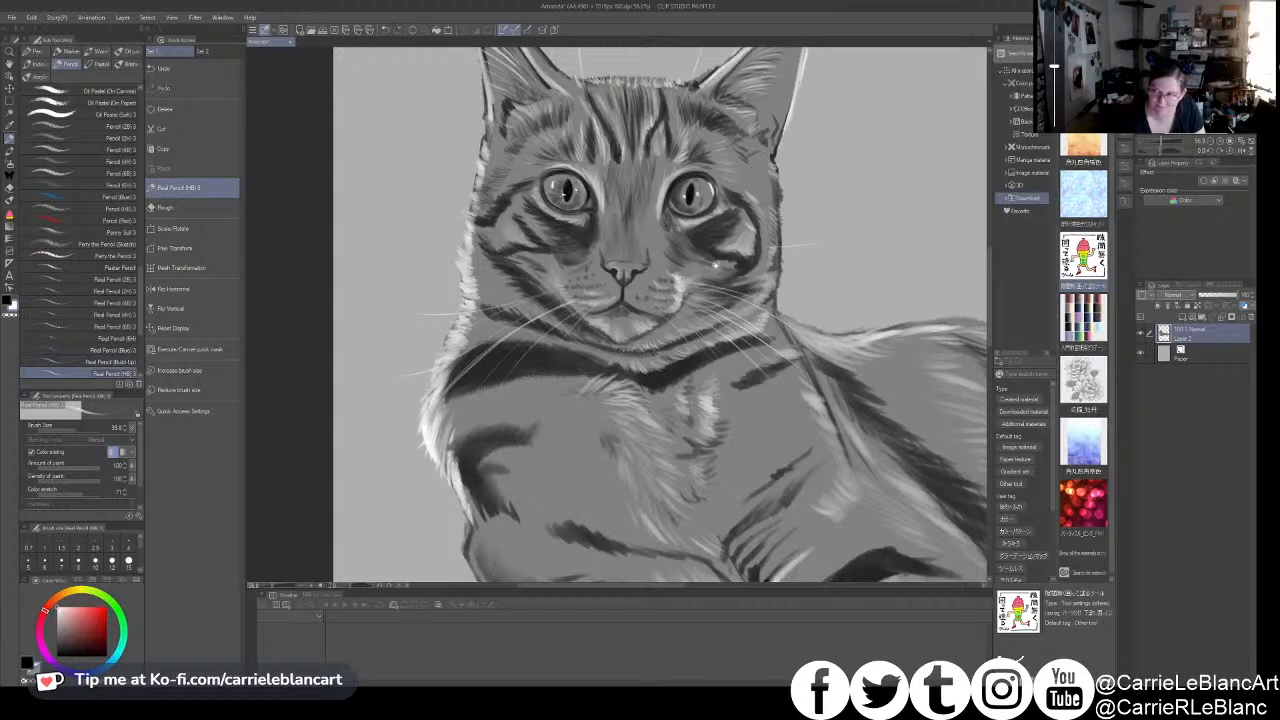
{"action": "scroll", "coordinate": [730, 288], "scroll_direction": "down", "scroll_amount": 2}
{"action": "left_click_drag", "start_coordinate": [721, 298], "coordinate": [724, 330]}
{"action": "scroll", "coordinate": [705, 310], "scroll_direction": "up", "scroll_amount": 1}
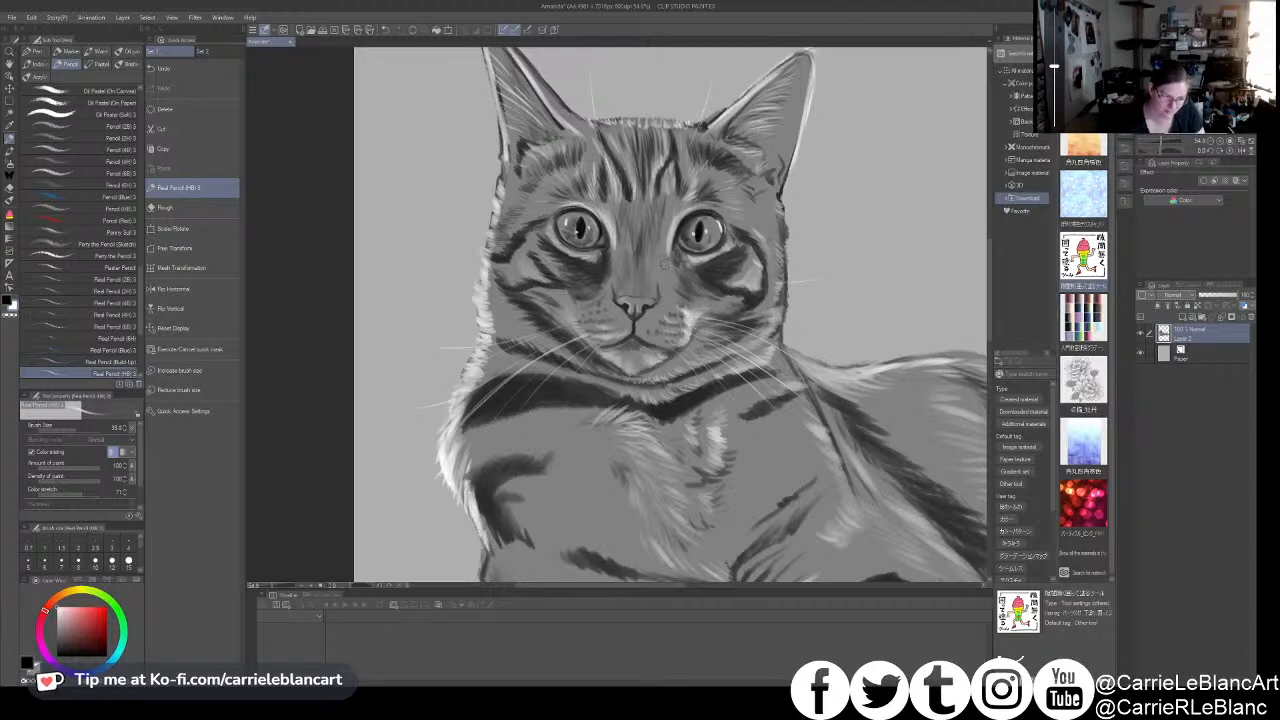
{"action": "key", "text": "x"}
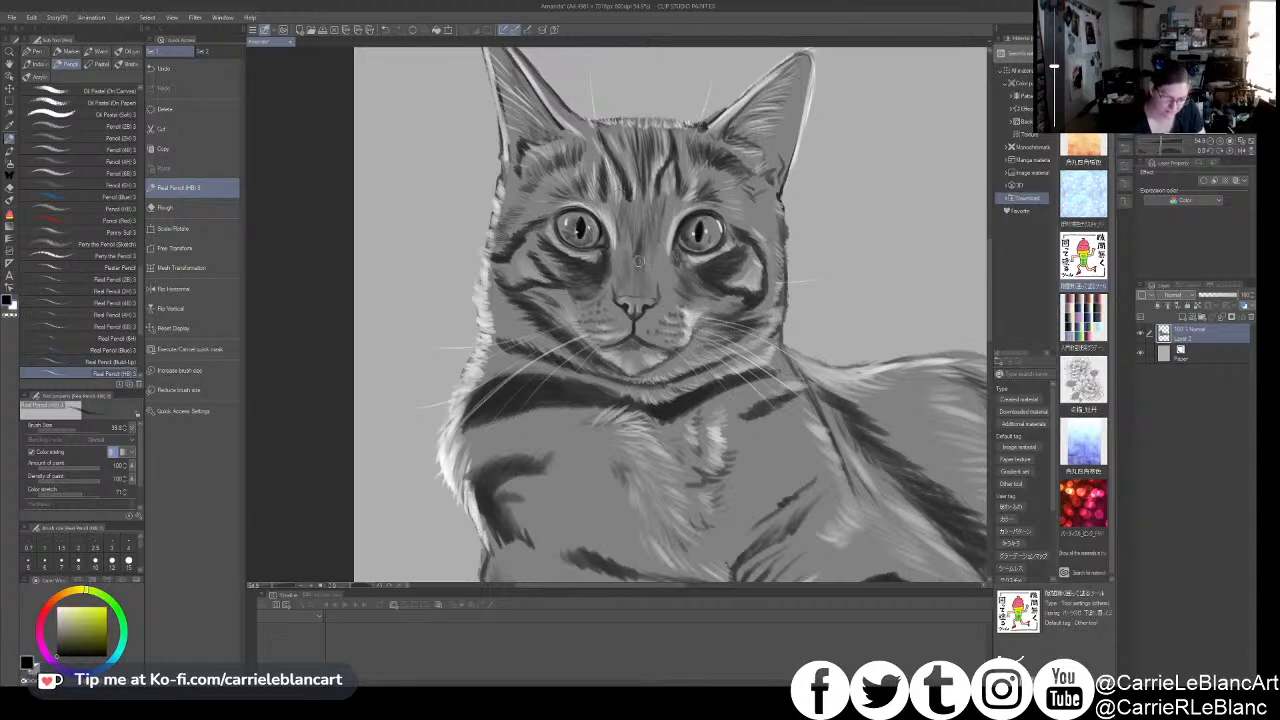
{"action": "left_click_drag", "start_coordinate": [776, 267], "coordinate": [752, 314]}
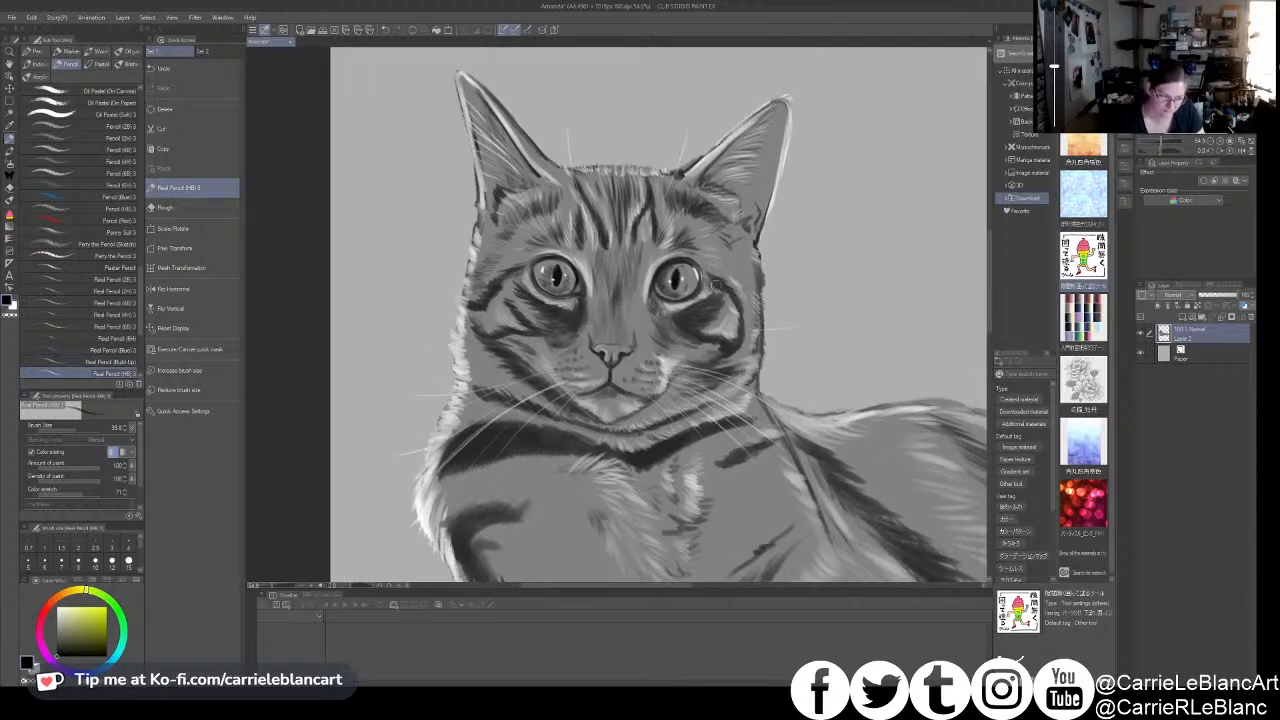
{"action": "key", "text": "x"}
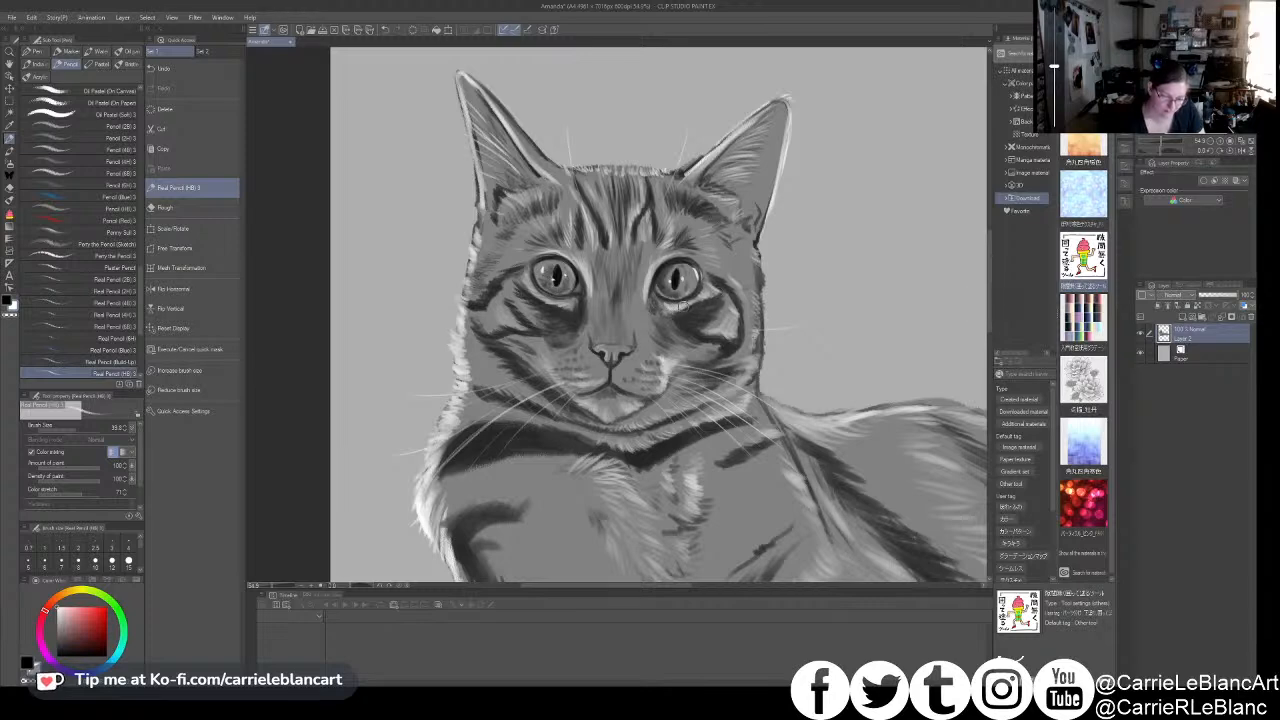
{"action": "left_click_drag", "start_coordinate": [745, 280], "coordinate": [740, 332]}
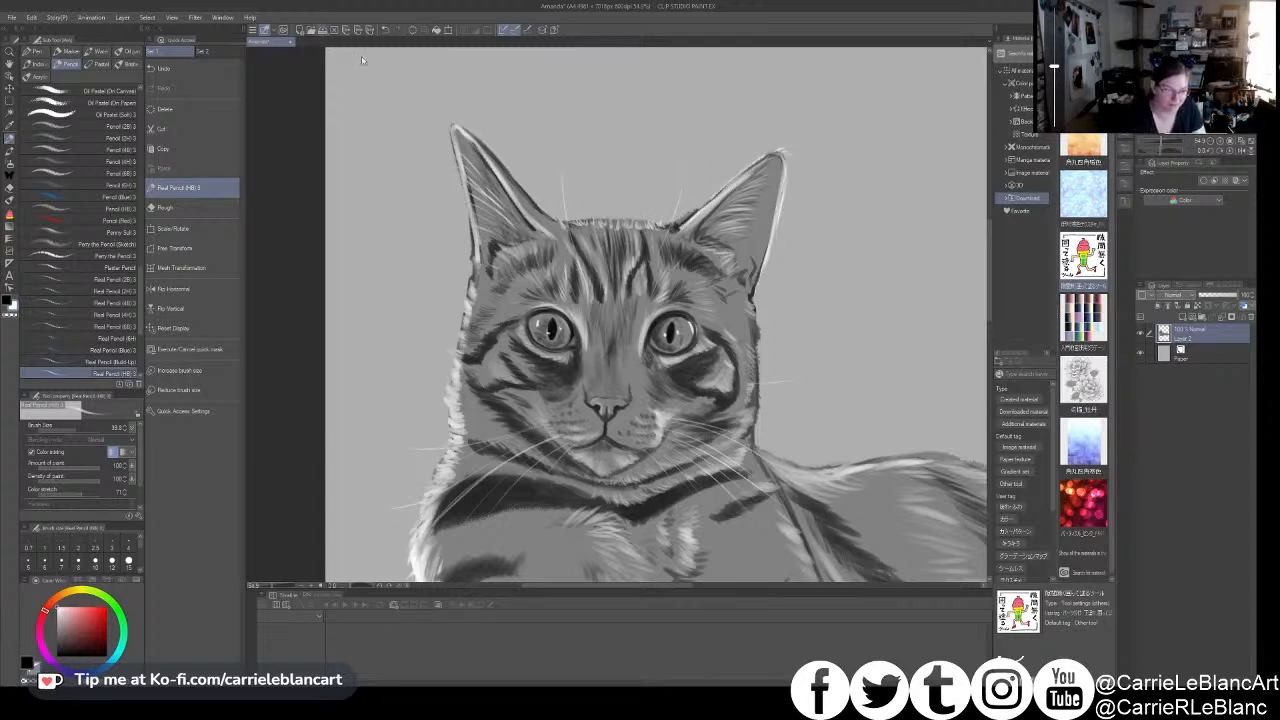
- Save the drawing and add white hair strokes inside the right-hand and left-hand ears
{"action": "key", "text": "ctrl+s"}
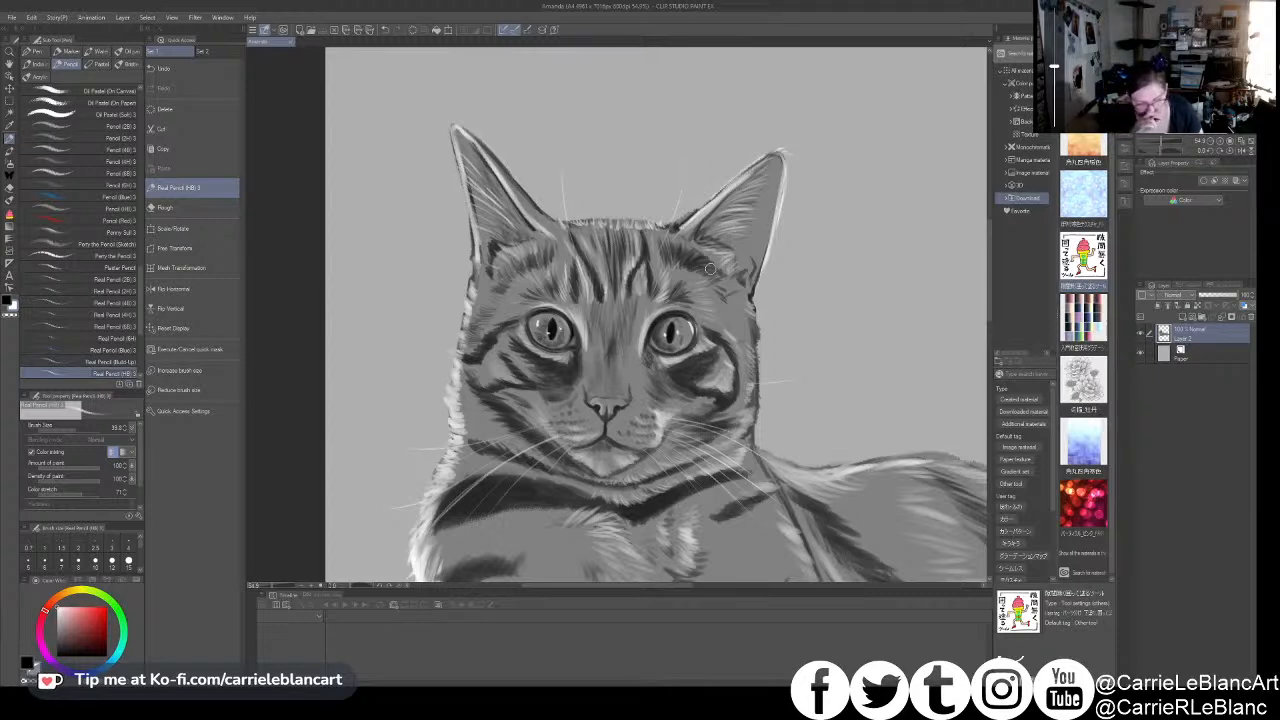
{"action": "mouse_move", "coordinate": [724, 240]}
{"action": "left_mouse_down"}
{"action": "mouse_move", "coordinate": [759, 254]}
{"action": "mouse_move", "coordinate": [740, 251]}
{"action": "mouse_move", "coordinate": [743, 212]}
{"action": "left_mouse_up"}
{"action": "left_click_drag", "start_coordinate": [712, 218], "coordinate": [749, 194]}
{"action": "left_click_drag", "start_coordinate": [731, 203], "coordinate": [755, 187]}
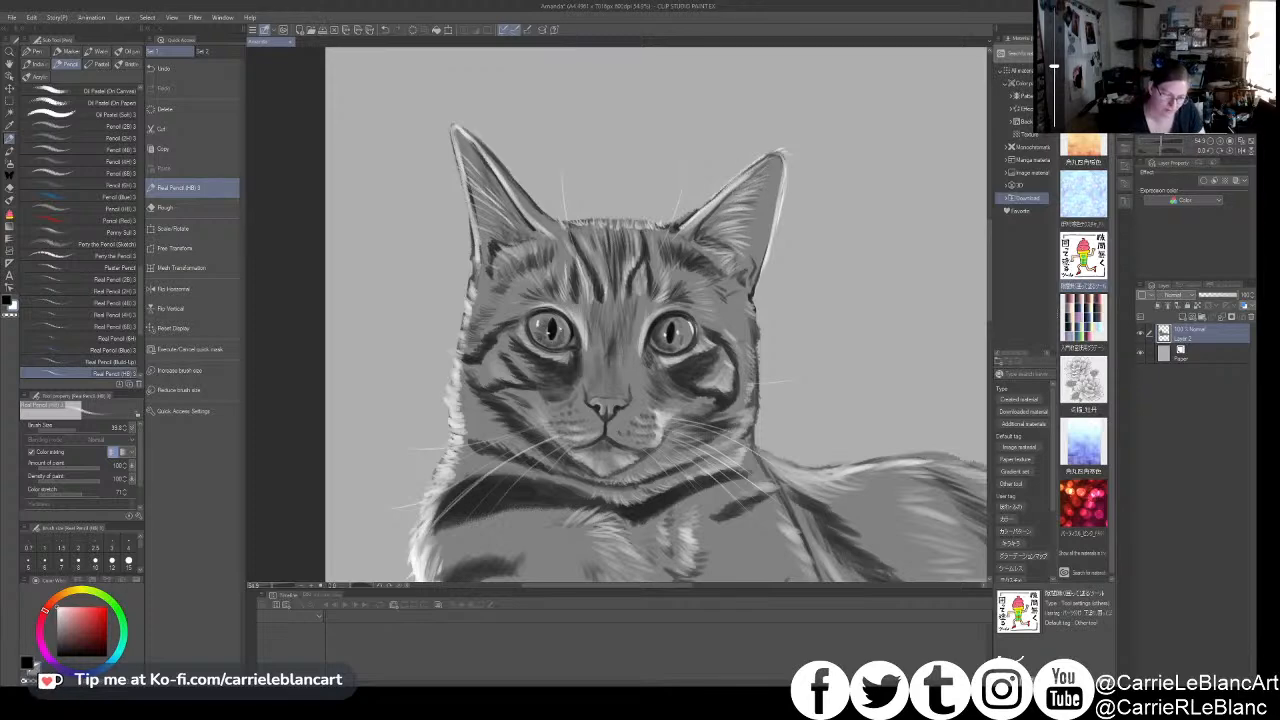
{"action": "mouse_move", "coordinate": [520, 240]}
{"action": "left_mouse_down"}
{"action": "mouse_move", "coordinate": [471, 206]}
{"action": "mouse_move", "coordinate": [473, 172]}
{"action": "left_mouse_up"}
{"action": "left_click_drag", "start_coordinate": [490, 183], "coordinate": [473, 158]}
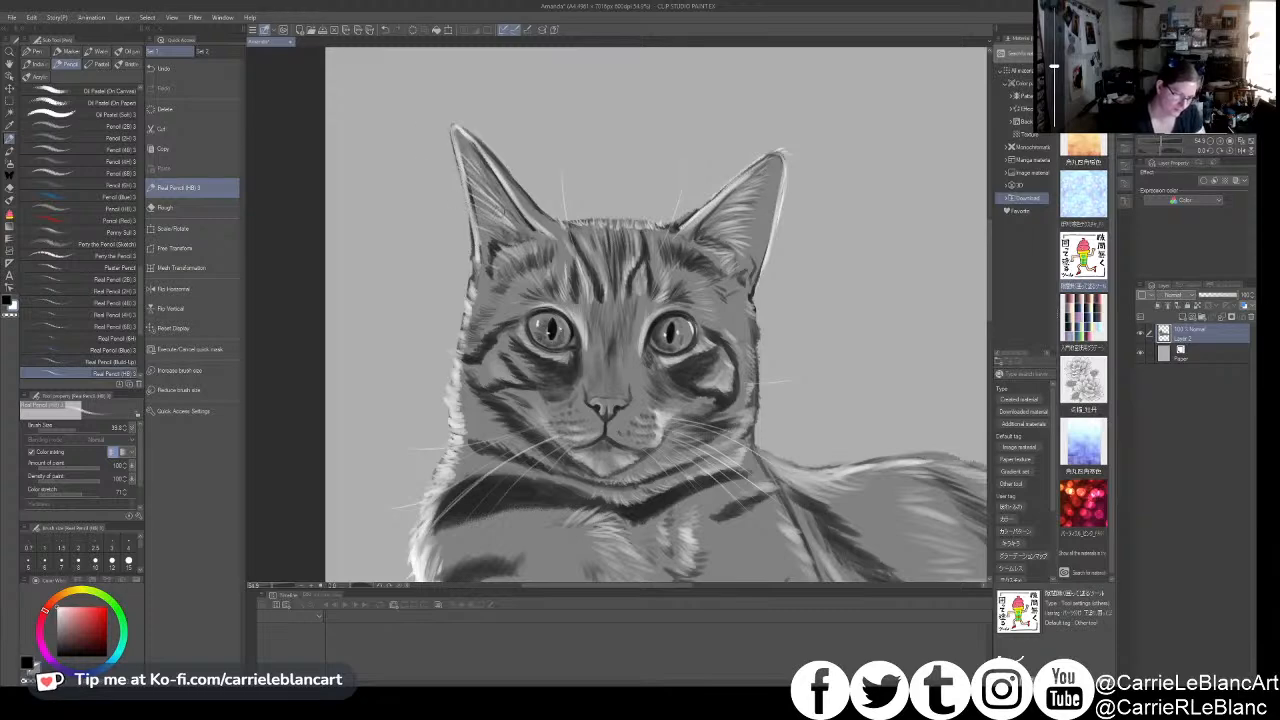
- Enlarge the pencil further and sample the fur tone from the left-hand foreleg below the chest
{"action": "scroll", "coordinate": [600, 280], "scroll_direction": "down", "scroll_amount": 5}
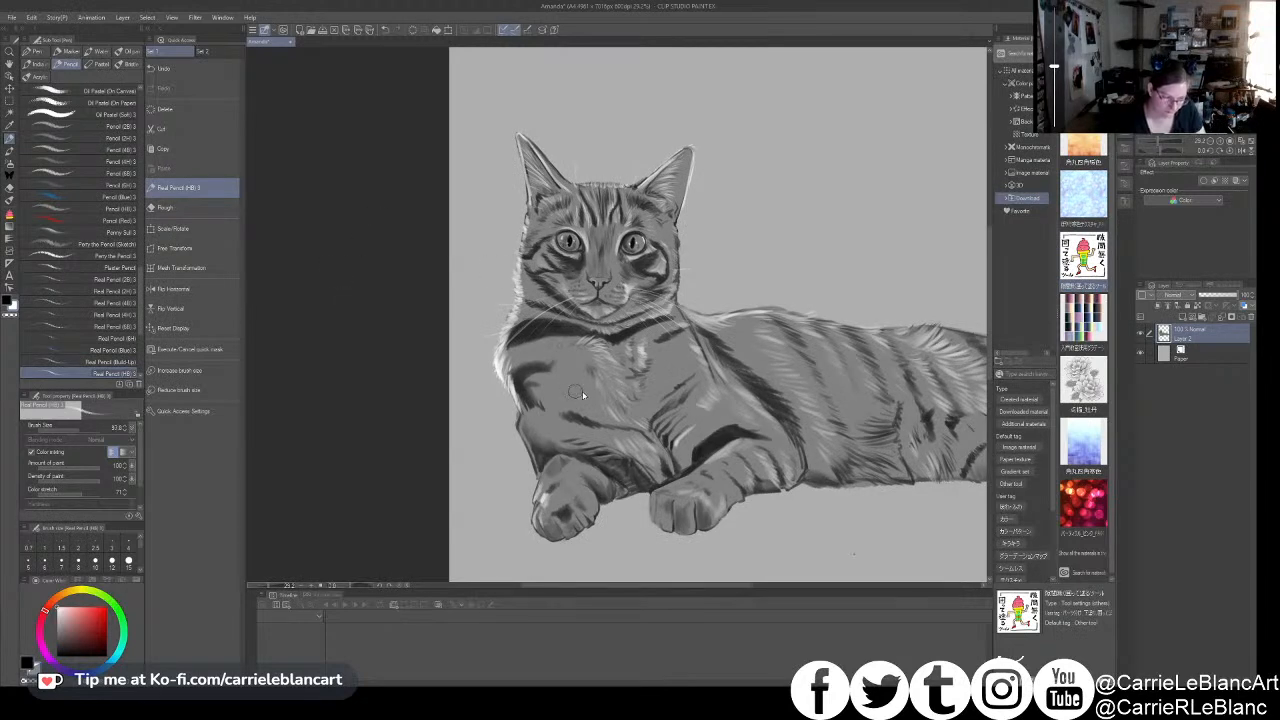
{"action": "key", "text": "x"}
{"action": "key", "text": "bracketright"}
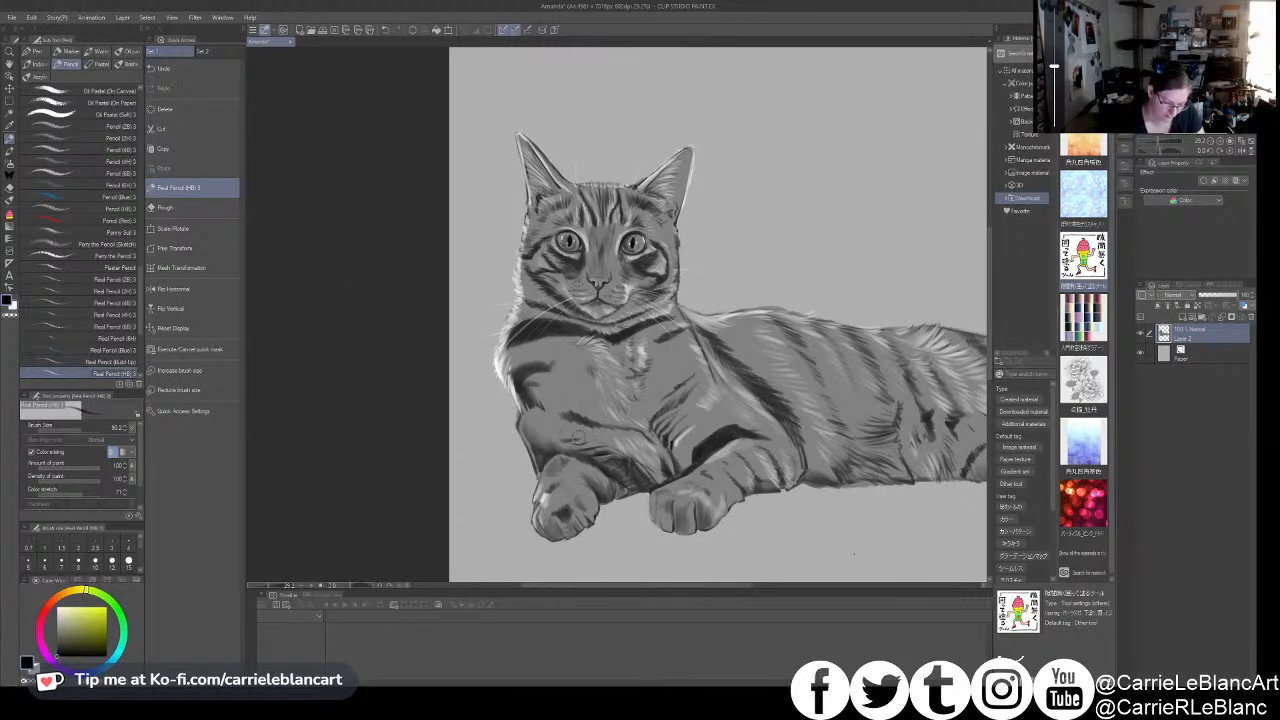
{"action": "left_click", "coordinate": [580, 448], "text": "alt"}
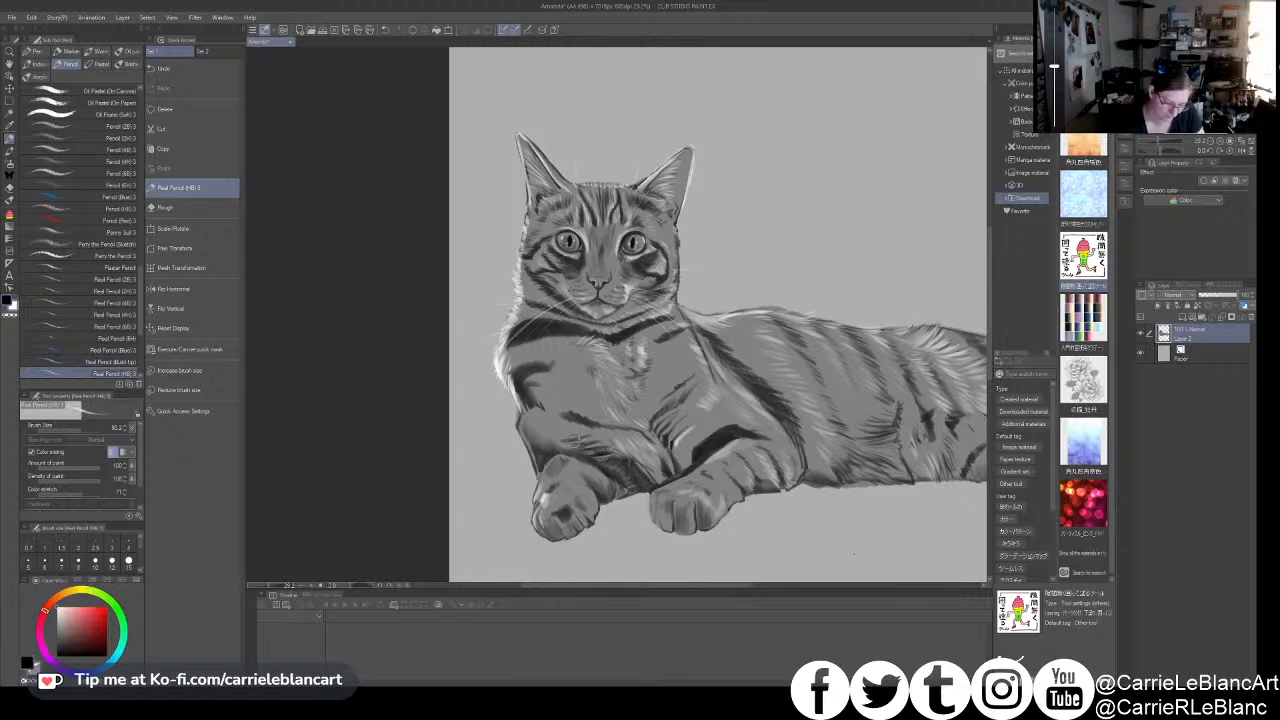
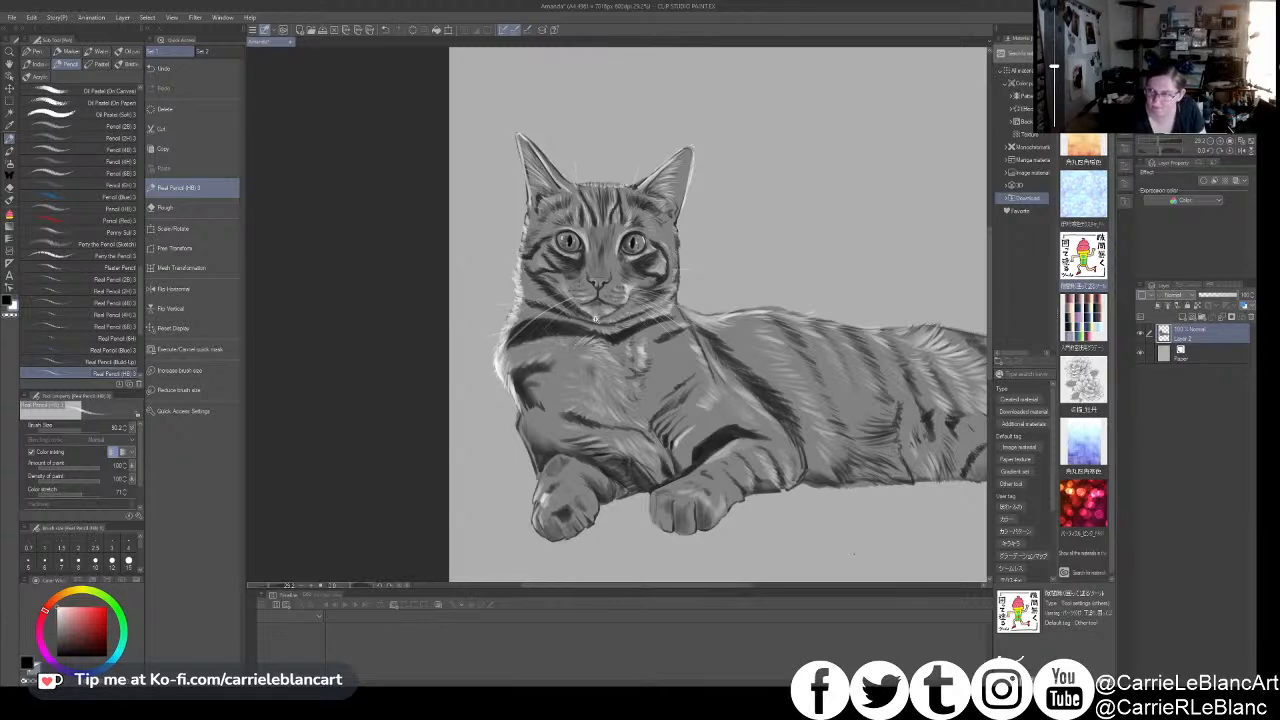
- Deepen the dark shading on the underside of the left-hand foreleg, in the gap between the two front paws
{"action": "scroll", "coordinate": [596, 319], "scroll_direction": "down", "scroll_amount": 1}
{"action": "left_click_drag", "start_coordinate": [597, 324], "coordinate": [579, 325]}
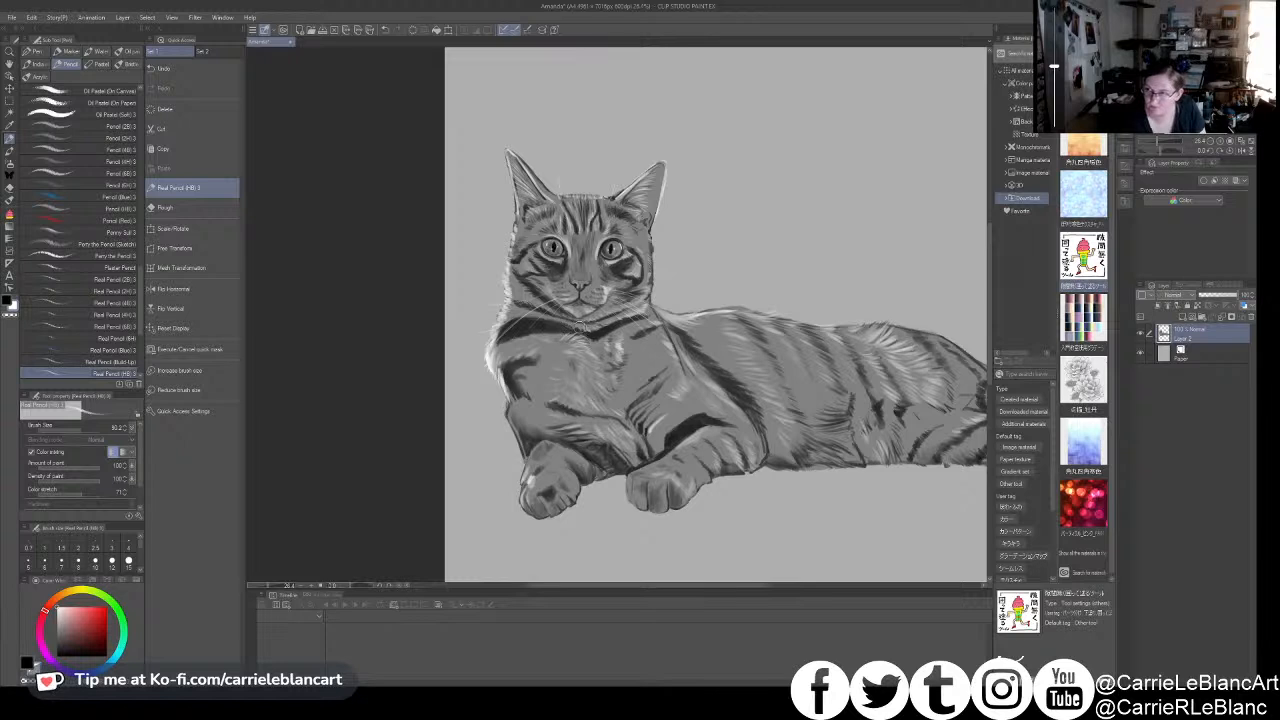
{"action": "left_click_drag", "start_coordinate": [581, 333], "coordinate": [552, 342]}
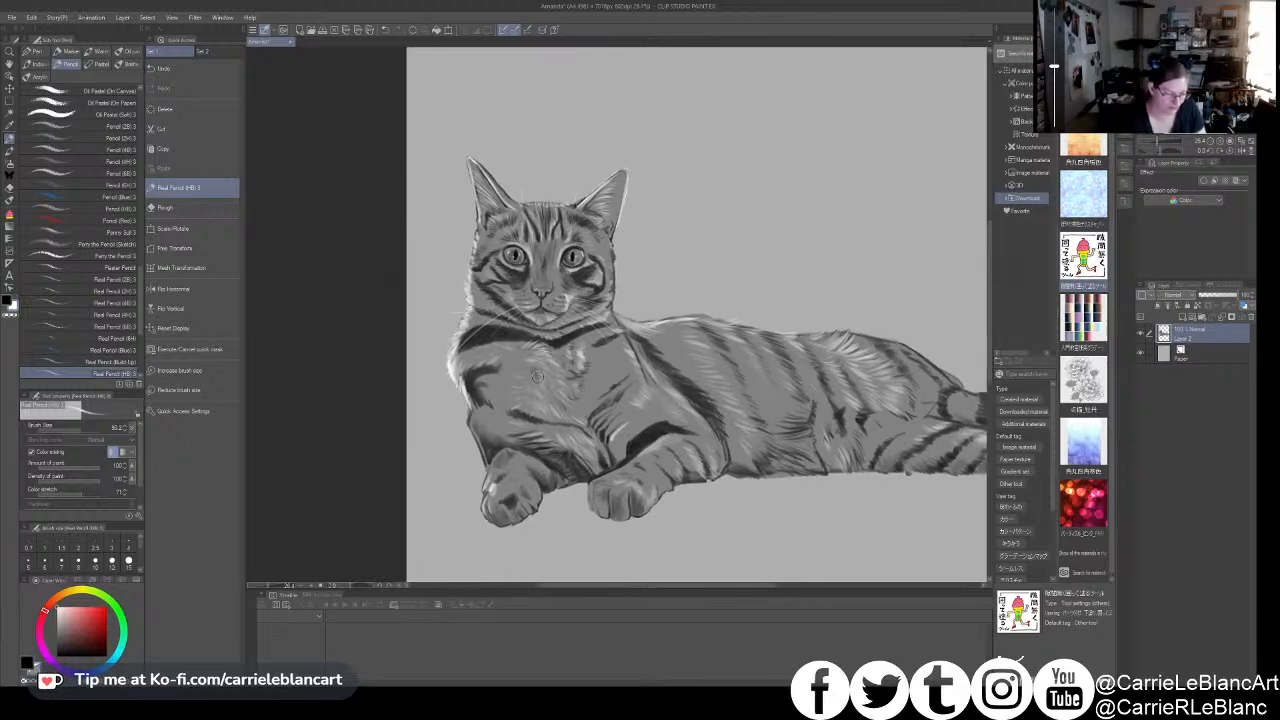
{"action": "scroll", "coordinate": [570, 440], "scroll_direction": "up", "scroll_amount": 2}
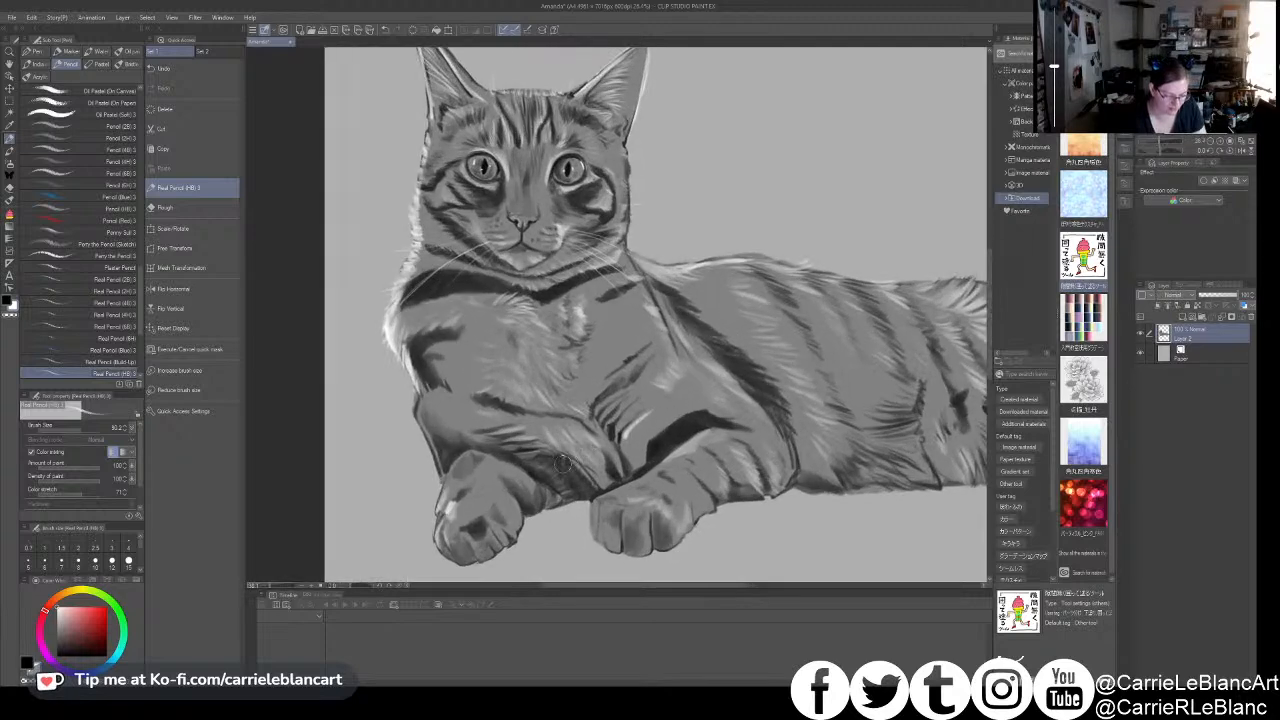
{"action": "left_click", "coordinate": [548, 462], "text": "alt"}
{"action": "mouse_move", "coordinate": [549, 466]}
{"action": "left_mouse_down"}
{"action": "mouse_move", "coordinate": [550, 484]}
{"action": "mouse_move", "coordinate": [535, 456]}
{"action": "mouse_move", "coordinate": [530, 471]}
{"action": "mouse_move", "coordinate": [552, 474]}
{"action": "mouse_move", "coordinate": [563, 500]}
{"action": "mouse_move", "coordinate": [588, 492]}
{"action": "mouse_move", "coordinate": [566, 454]}
{"action": "left_mouse_up"}
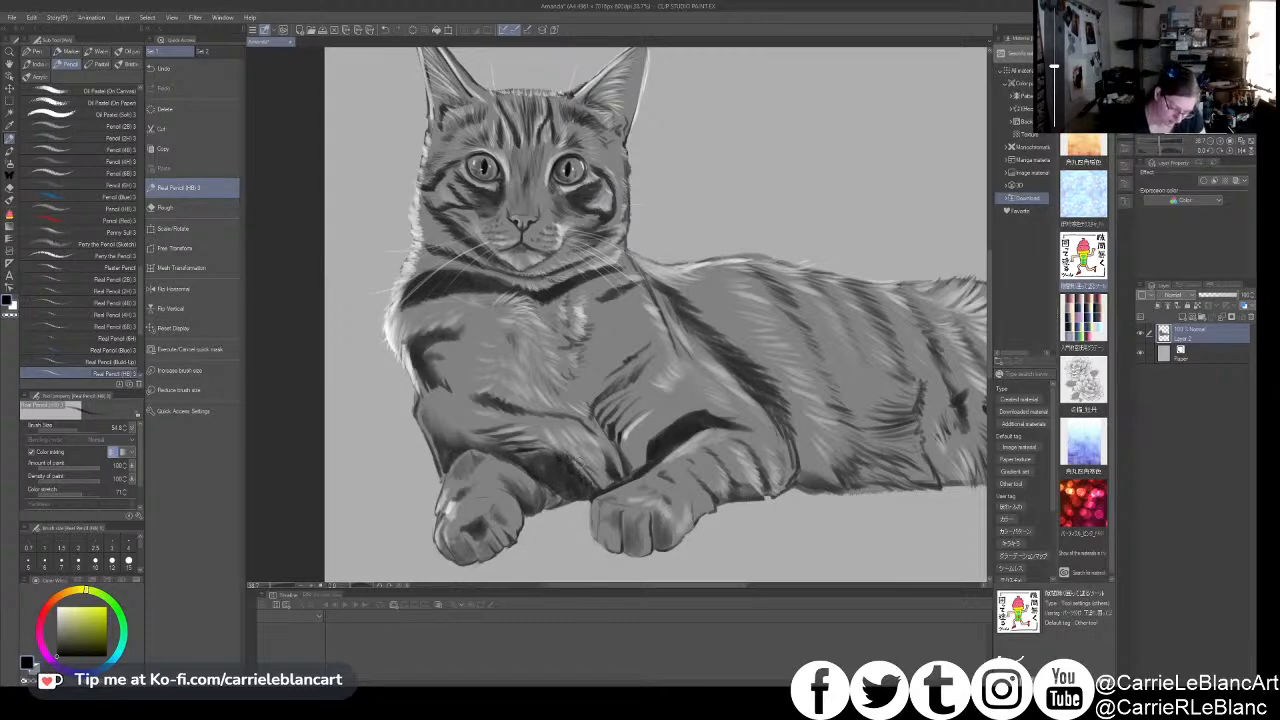
{"action": "key", "text": "x"}
{"action": "left_click_drag", "start_coordinate": [586, 466], "coordinate": [599, 485]}
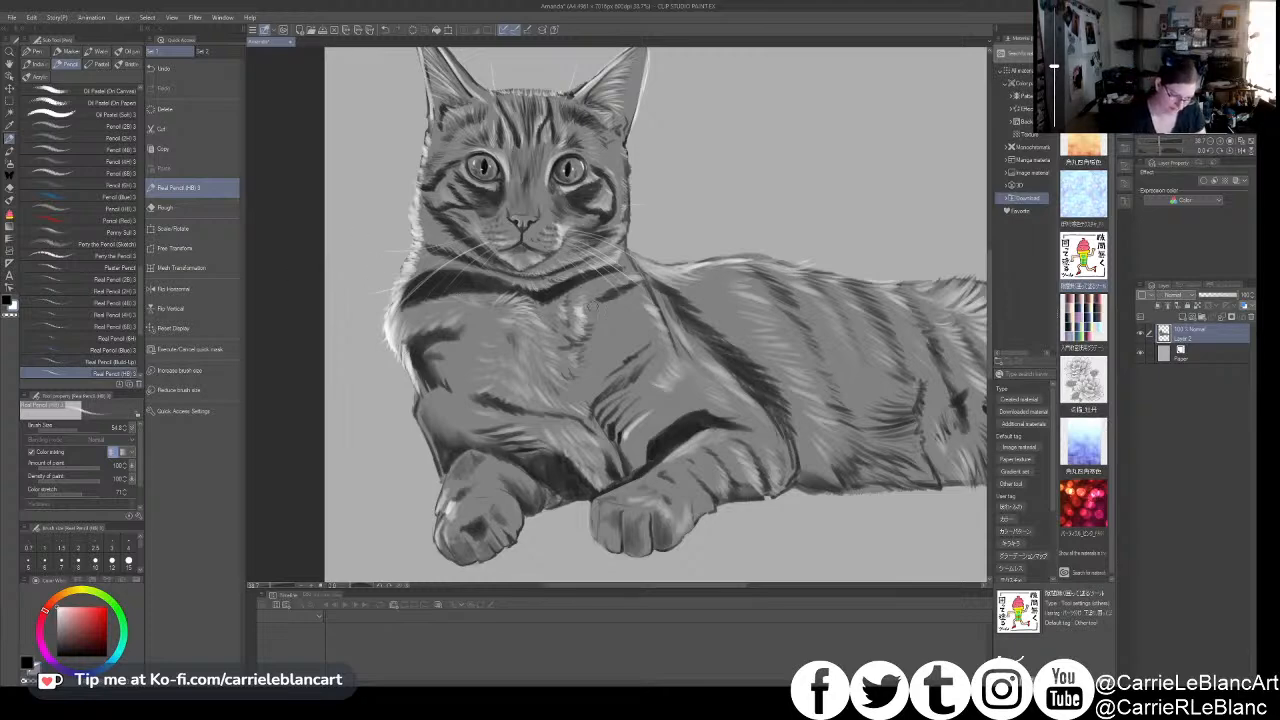
- Enlarge the Real Pencil and add light fur strokes to the right-hand side of the chest
{"action": "key", "text": "bracketright"}
{"action": "key", "text": "bracketright"}
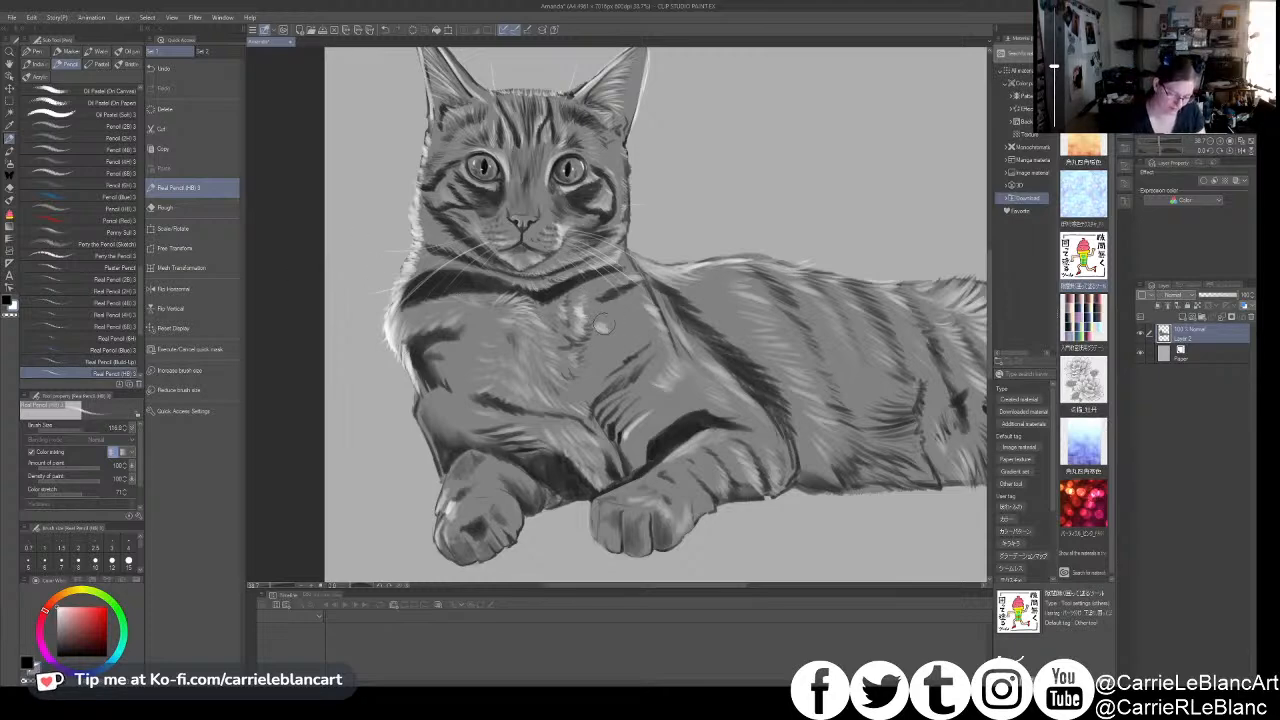
{"action": "mouse_move", "coordinate": [603, 313]}
{"action": "left_mouse_down"}
{"action": "mouse_move", "coordinate": [588, 358]}
{"action": "mouse_move", "coordinate": [597, 347]}
{"action": "left_mouse_up"}
{"action": "key", "text": "ctrl+z"}
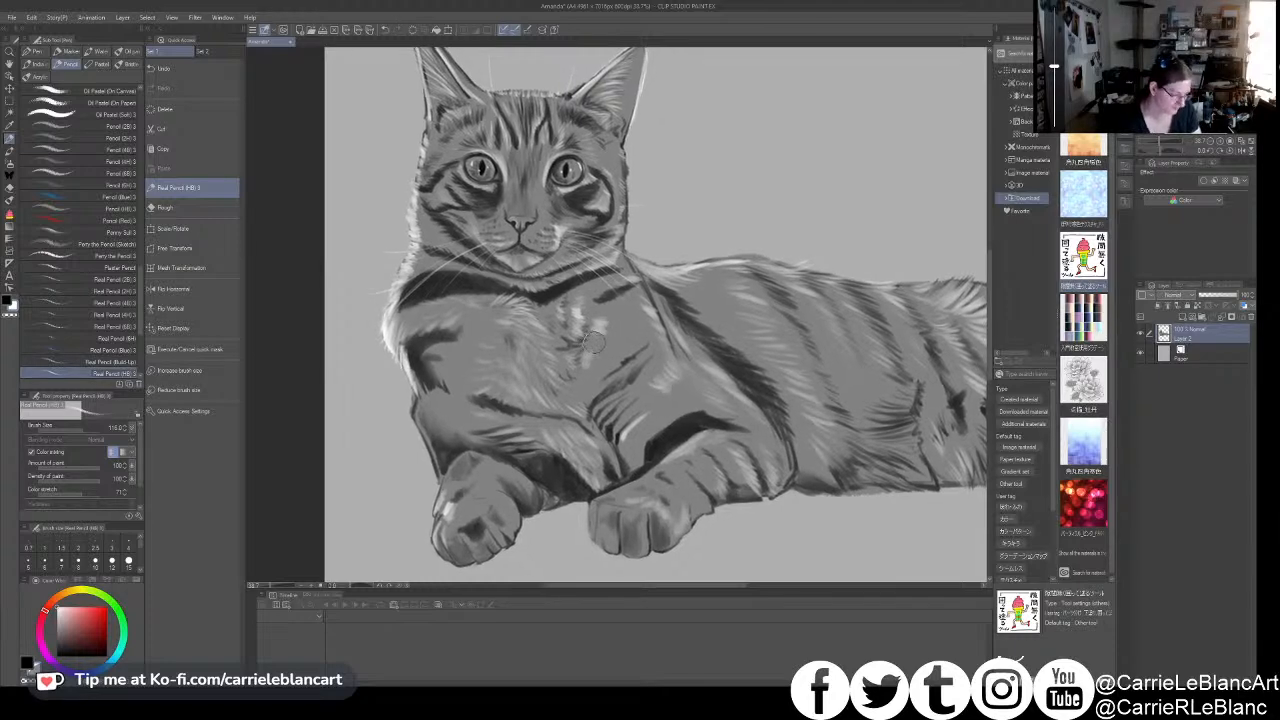
{"action": "key", "text": "bracketleft"}
{"action": "key", "text": "bracketleft"}
{"action": "mouse_move", "coordinate": [591, 331]}
{"action": "left_mouse_down"}
{"action": "mouse_move", "coordinate": [597, 343]}
{"action": "mouse_move", "coordinate": [597, 329]}
{"action": "left_mouse_up"}
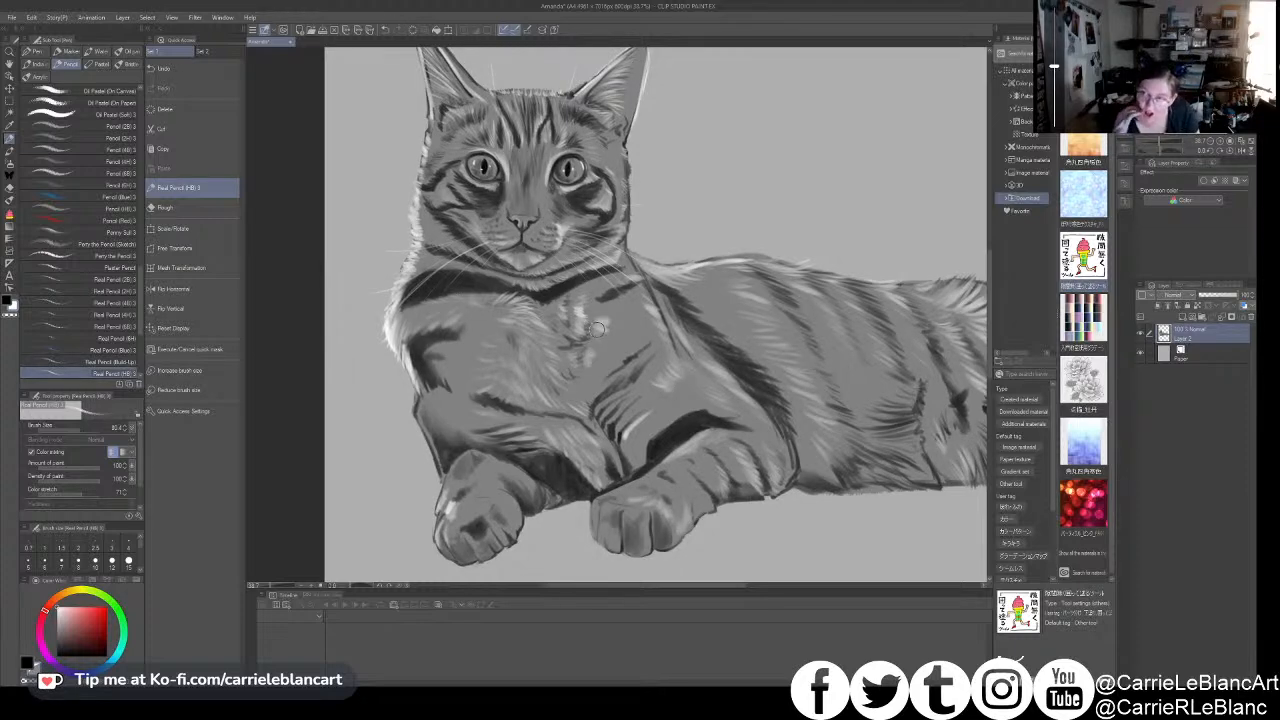
{"action": "left_click_drag", "start_coordinate": [598, 329], "coordinate": [588, 359]}
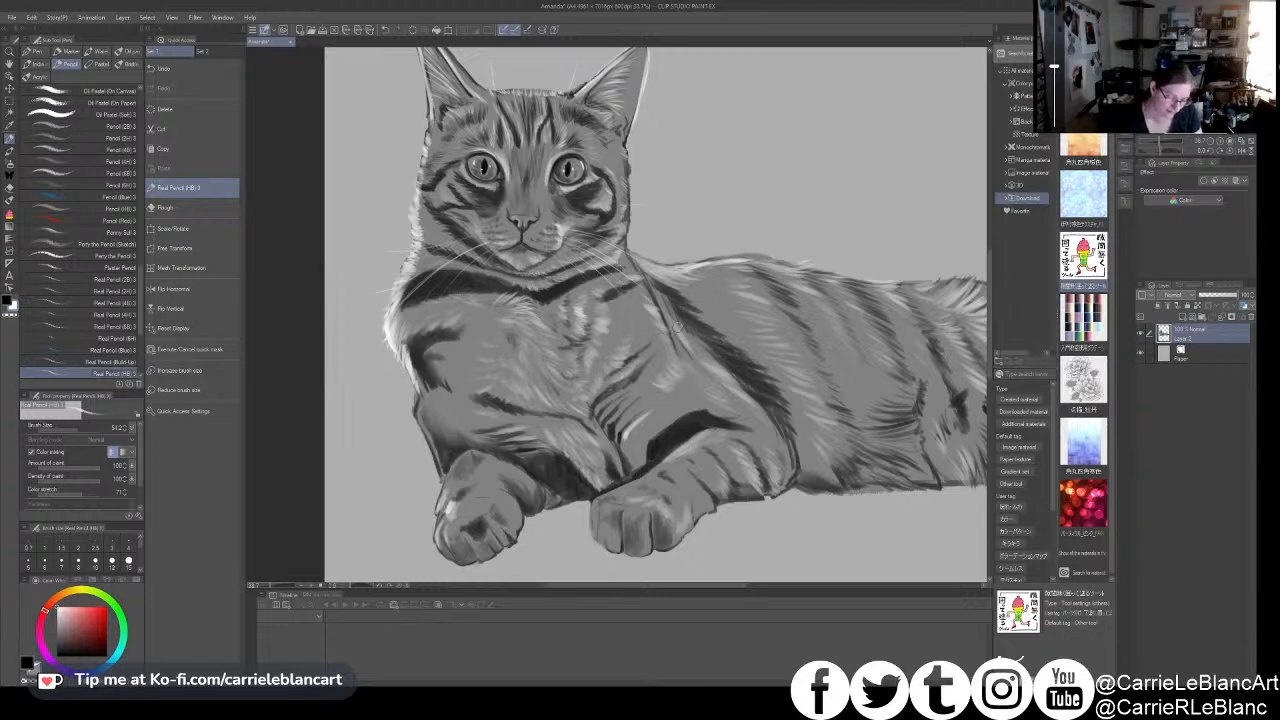
- Undo the last light stroke and add light fur strokes beside the stripes where the right-hand foreleg meets the chest
{"action": "left_click_drag", "start_coordinate": [698, 333], "coordinate": [671, 353]}
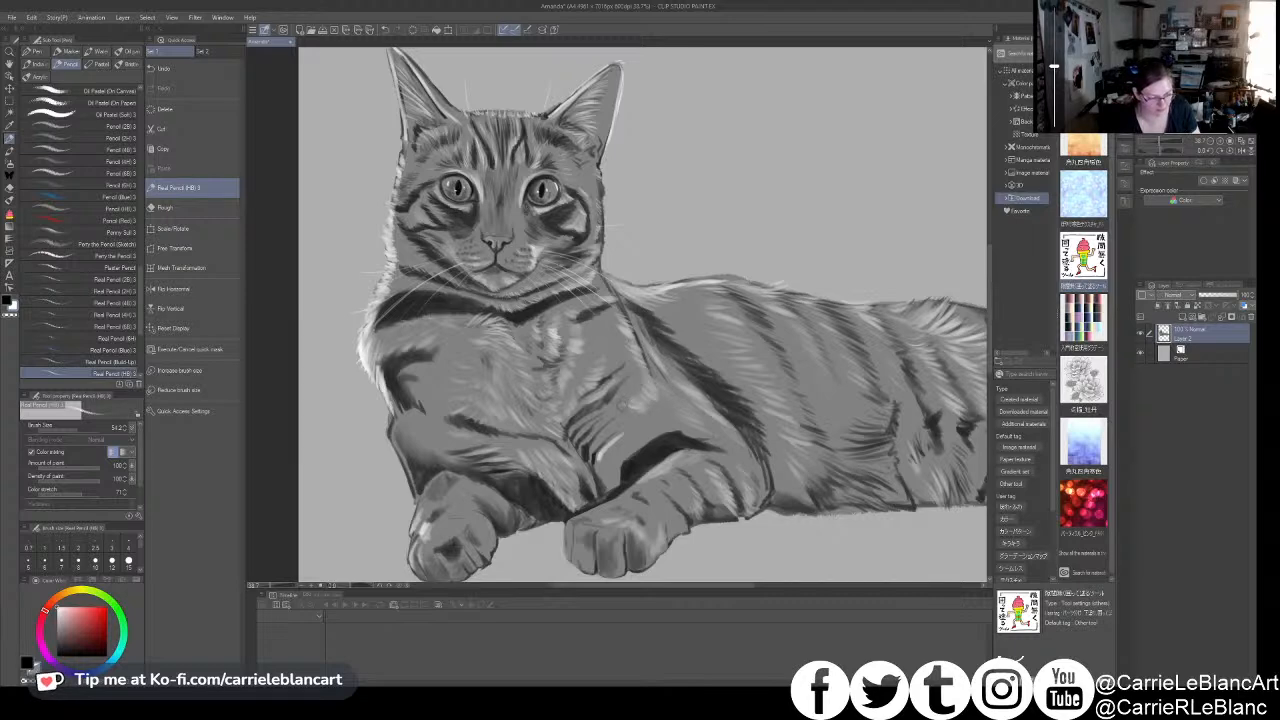
{"action": "left_click_drag", "start_coordinate": [653, 434], "coordinate": [646, 406]}
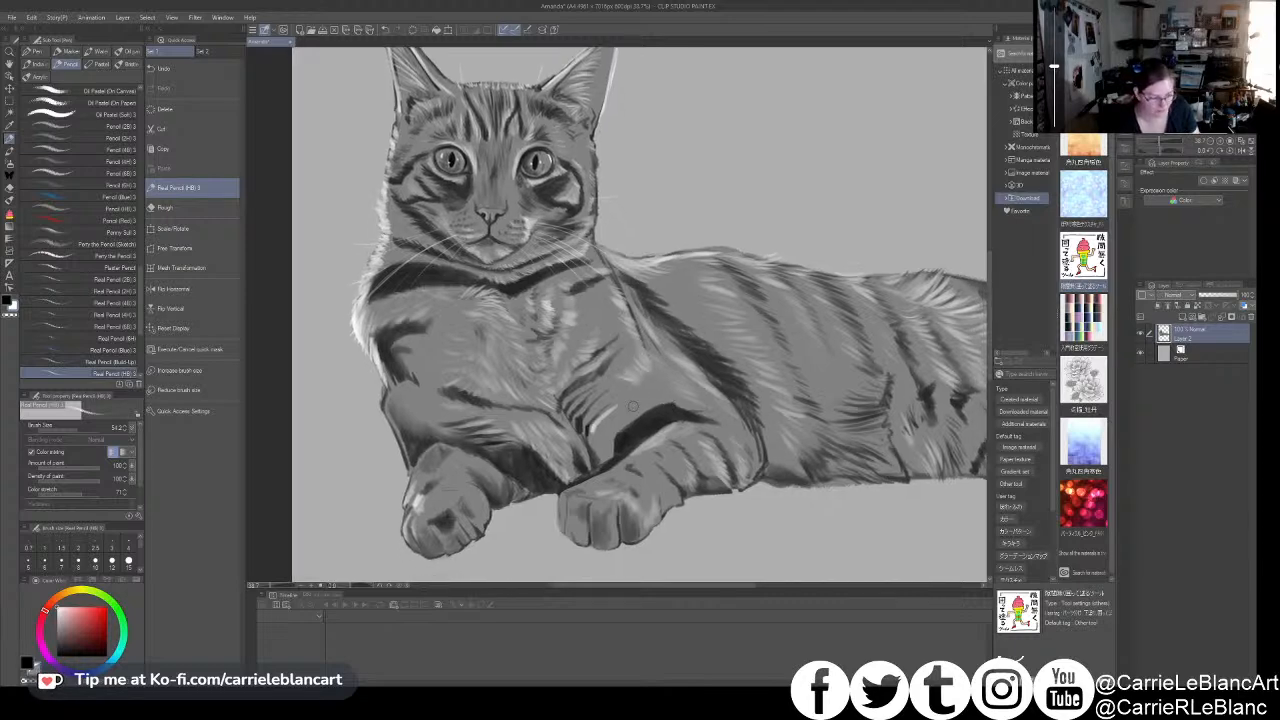
{"action": "key", "text": "ctrl+z"}
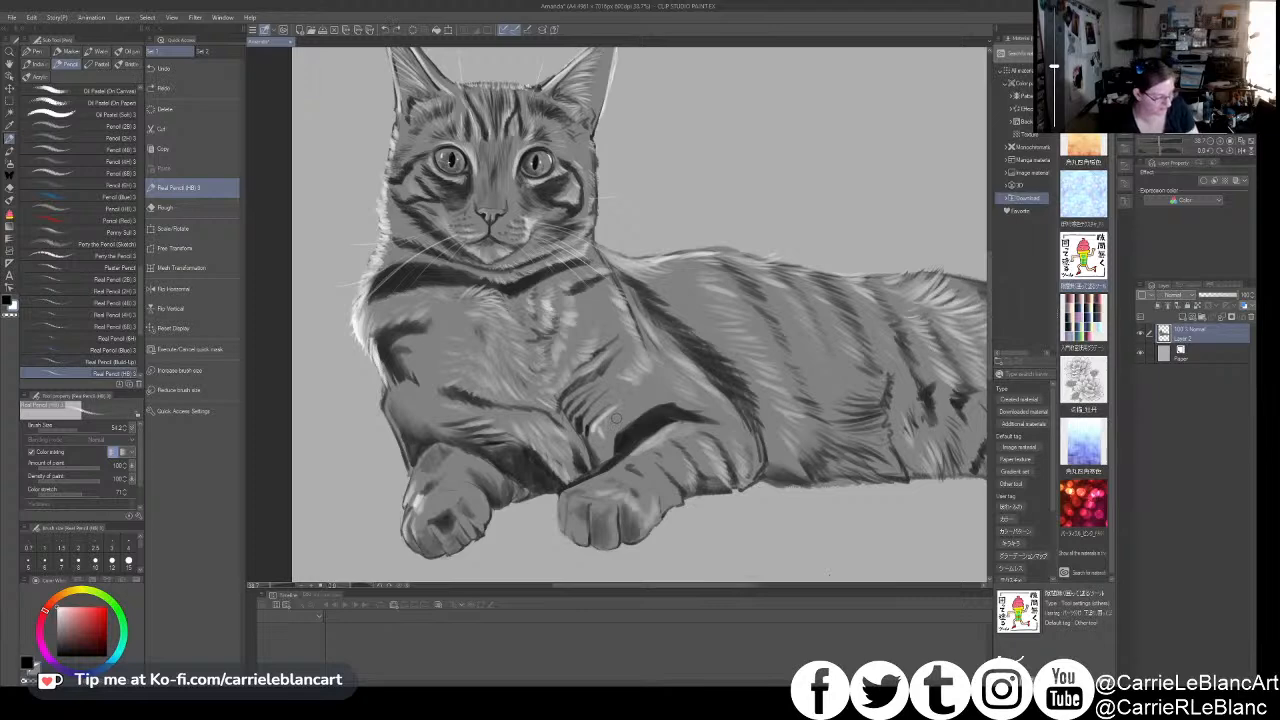
{"action": "left_click_drag", "start_coordinate": [599, 426], "coordinate": [605, 437]}
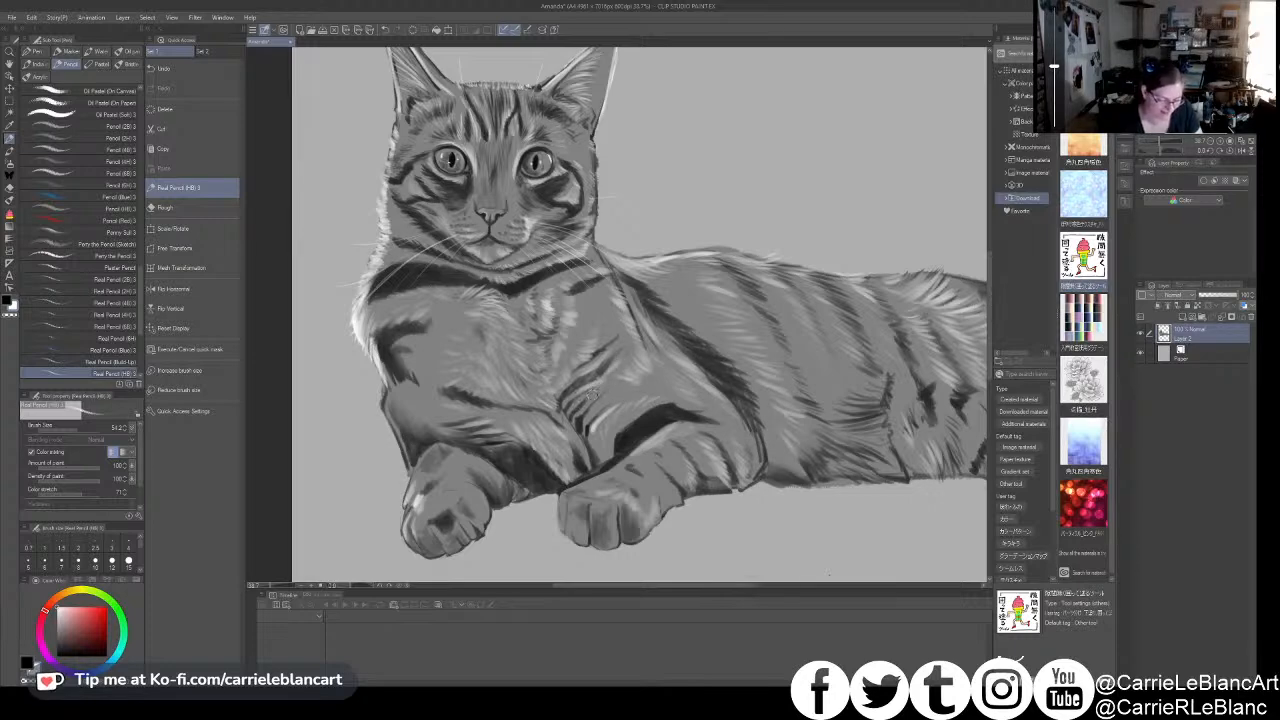
{"action": "key", "text": "x"}
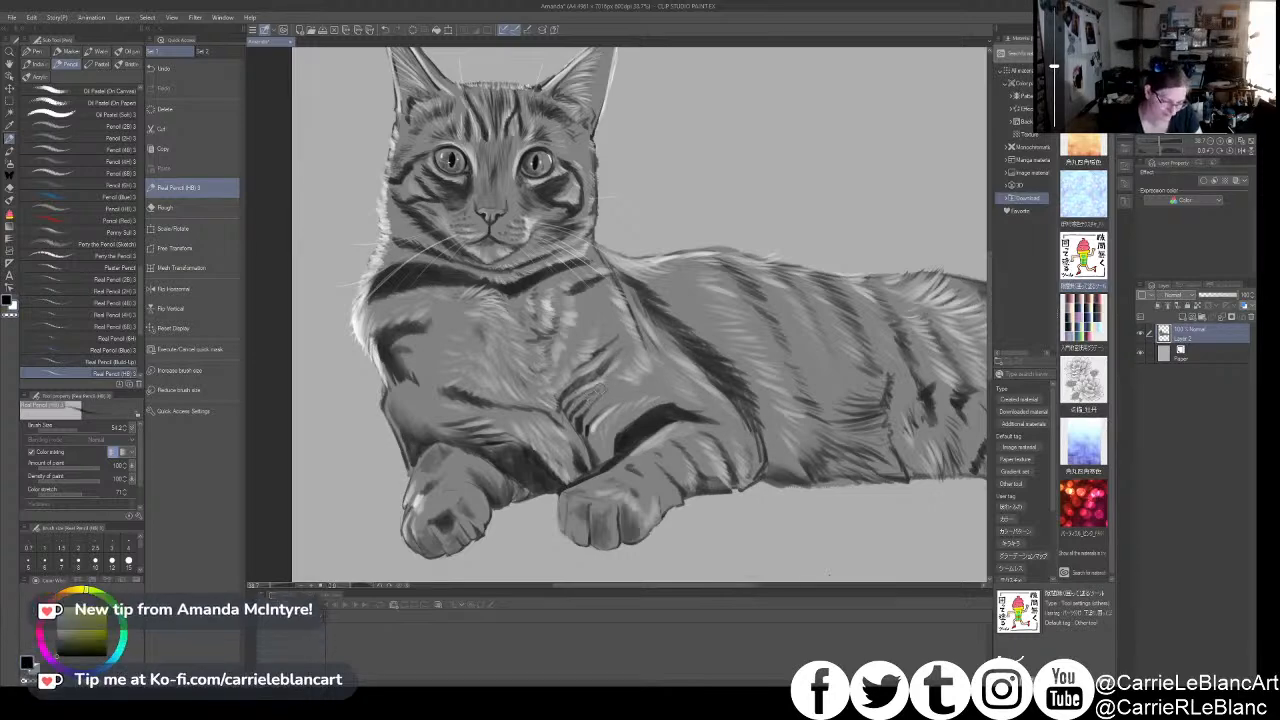
{"action": "key", "text": "x"}
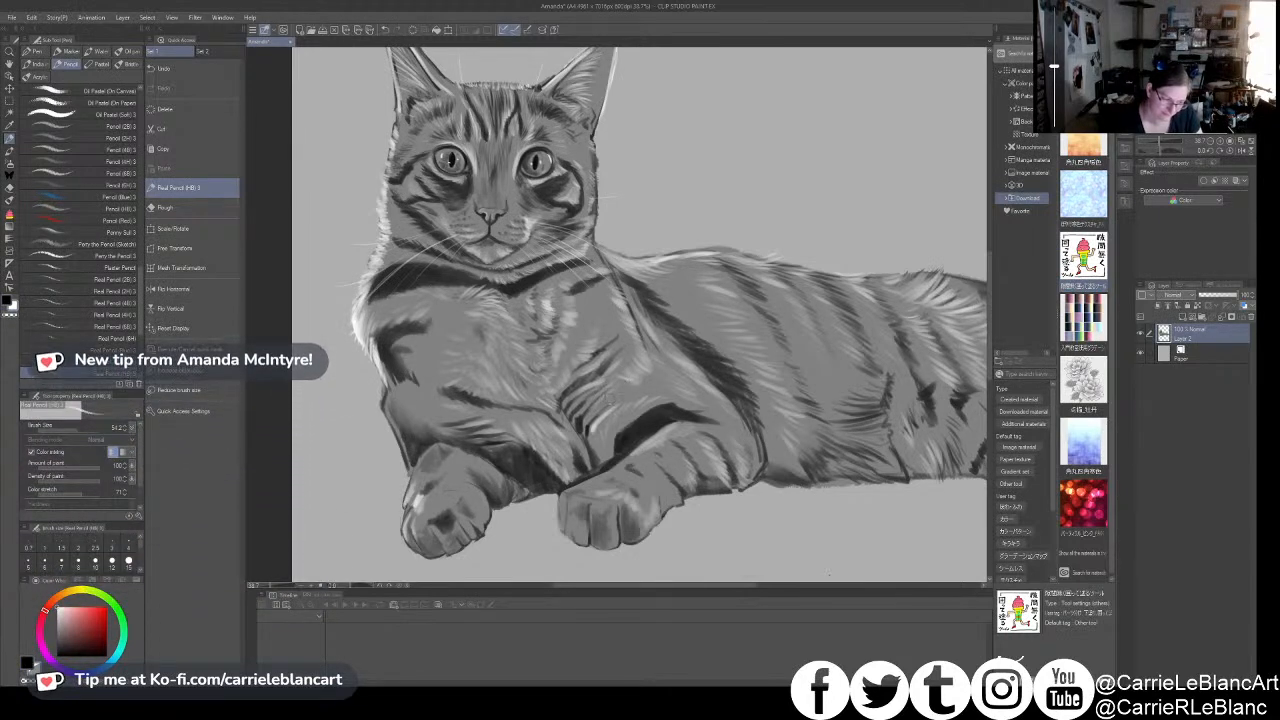
{"action": "left_click_drag", "start_coordinate": [717, 356], "coordinate": [679, 352]}
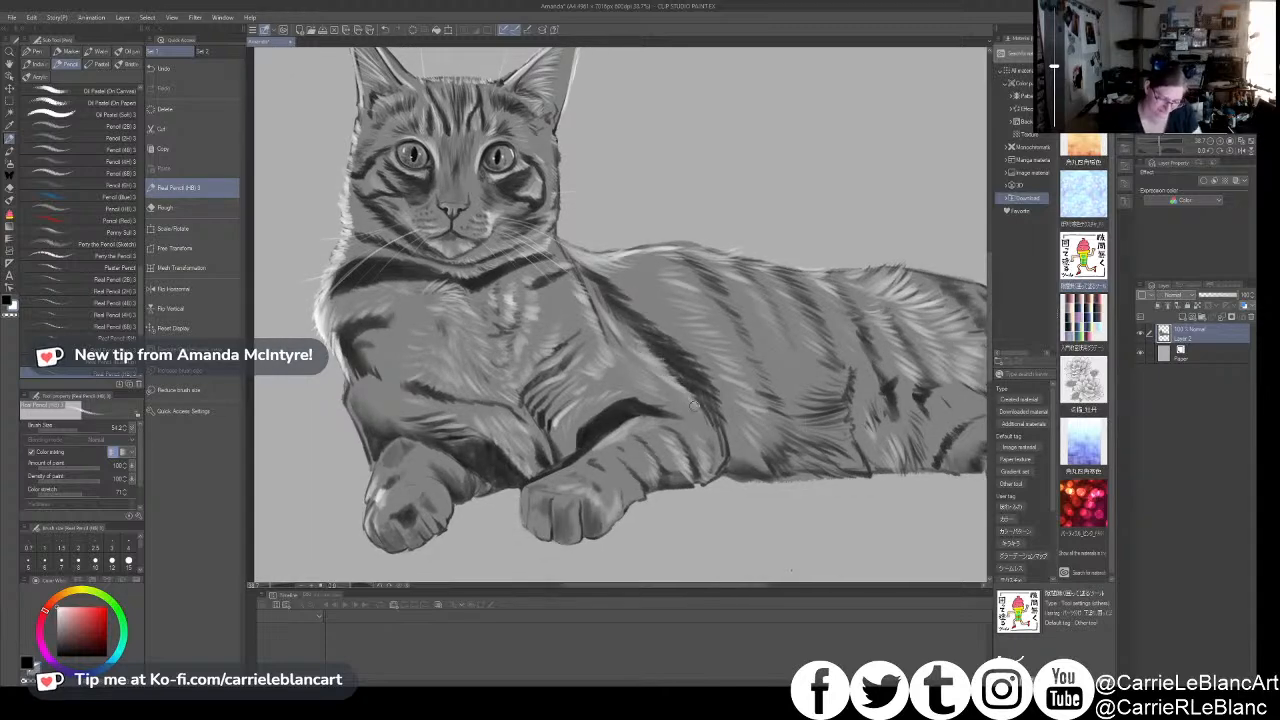
{"action": "left_click_drag", "start_coordinate": [717, 428], "coordinate": [682, 413]}
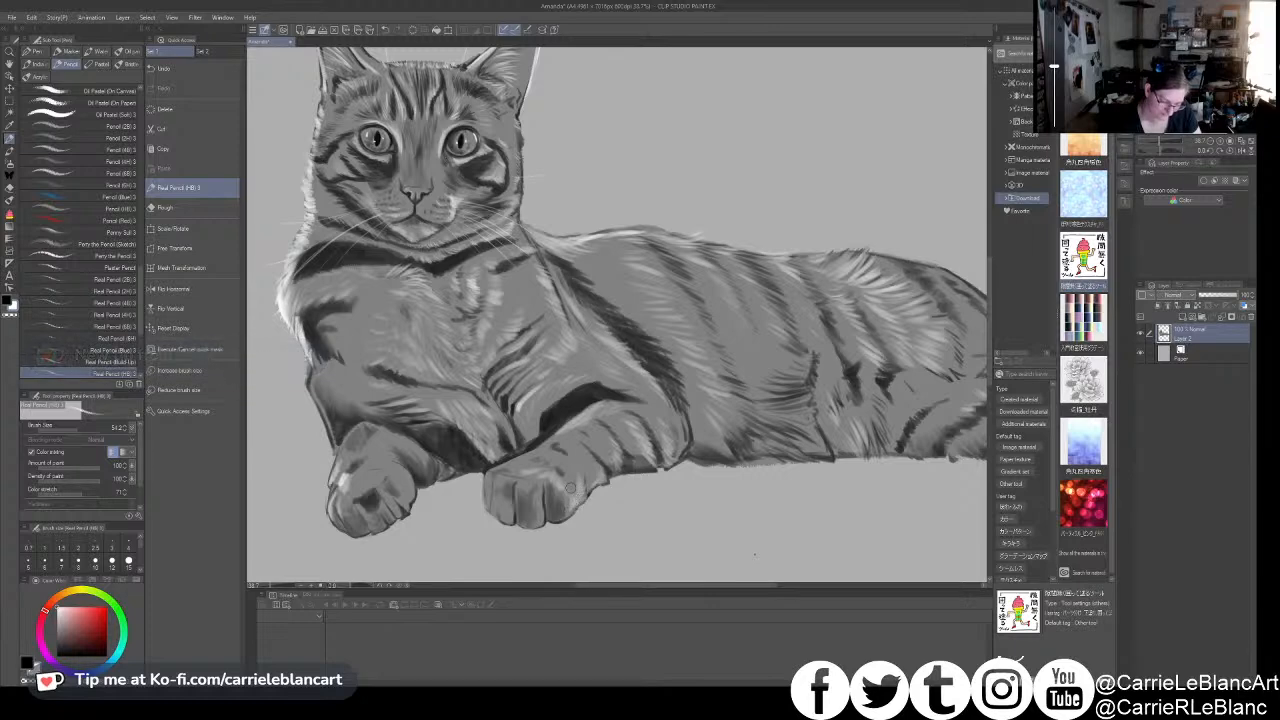
- Create a layer folder and place the cat's Layer 2 inside it
{"action": "scroll", "coordinate": [628, 405], "scroll_direction": "down", "scroll_amount": 1}
{"action": "scroll", "coordinate": [727, 457], "scroll_direction": "down", "scroll_amount": 2}
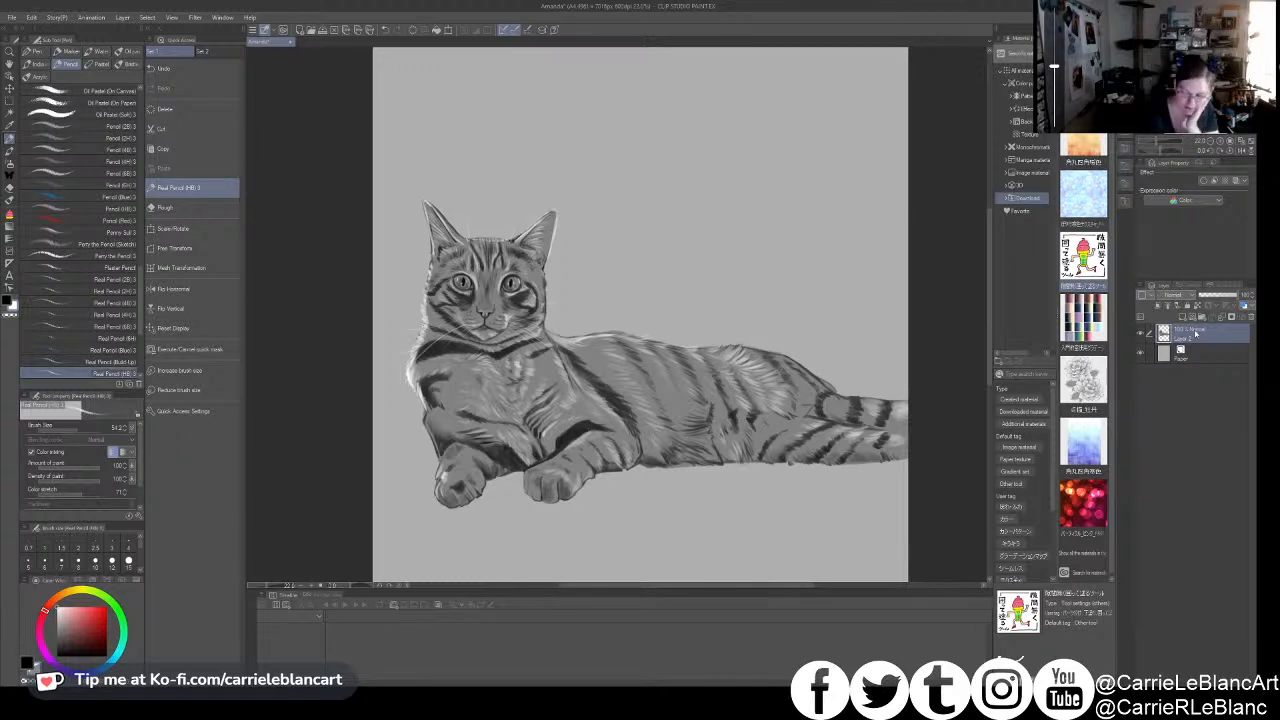
{"action": "key", "text": "ctrl+g"}
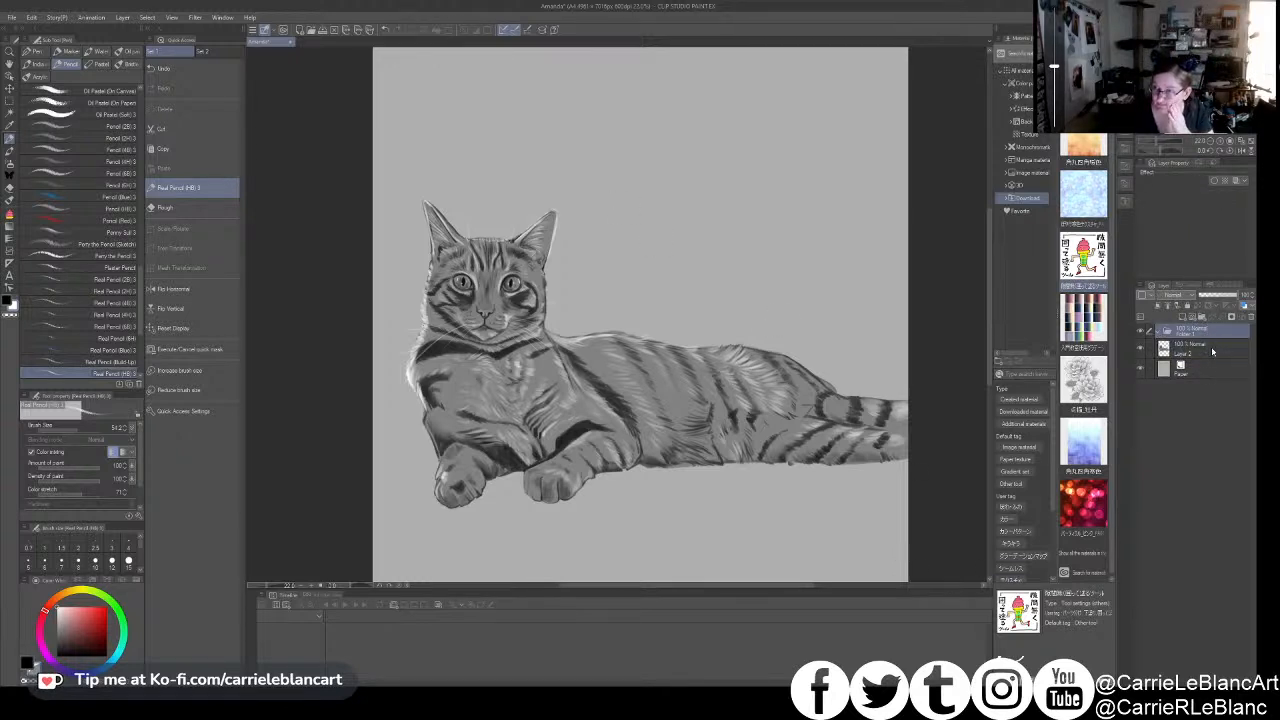
{"action": "left_click", "coordinate": [1214, 350]}
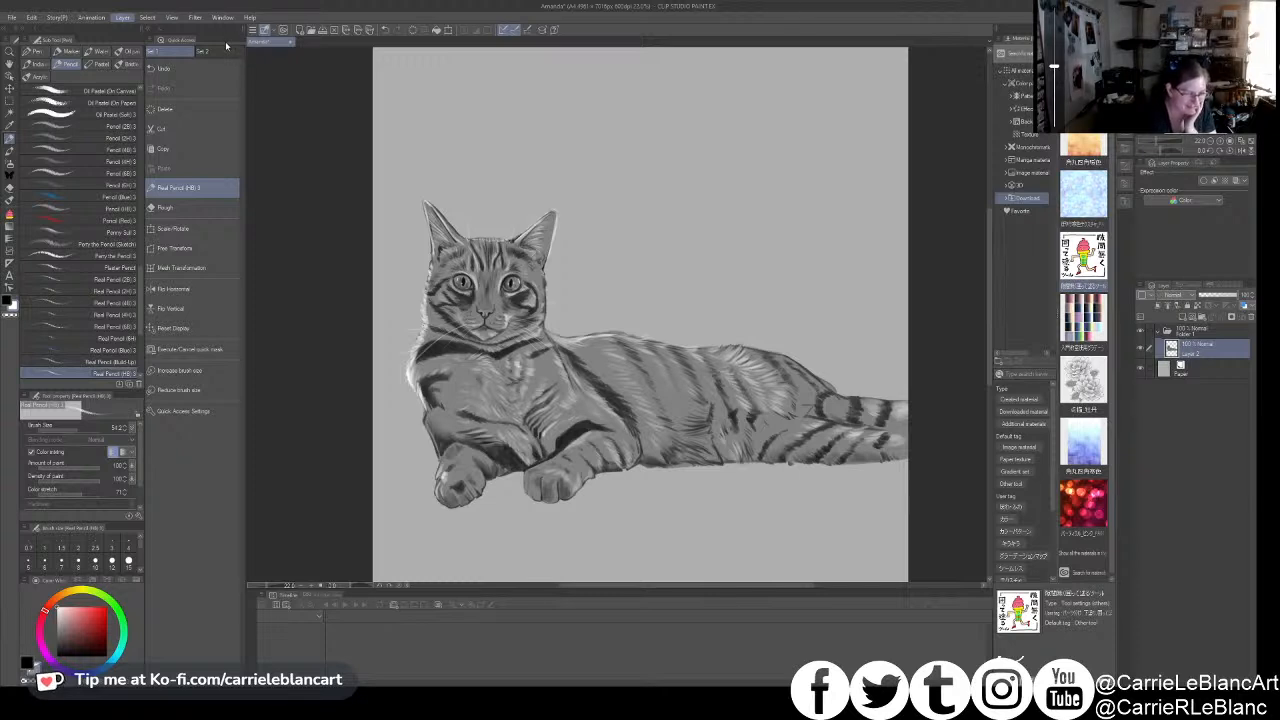
- Add a golden-orange gradient map layer above the cat drawing and lower its opacity to about 25%
{"action": "left_click", "coordinate": [434, 198]}
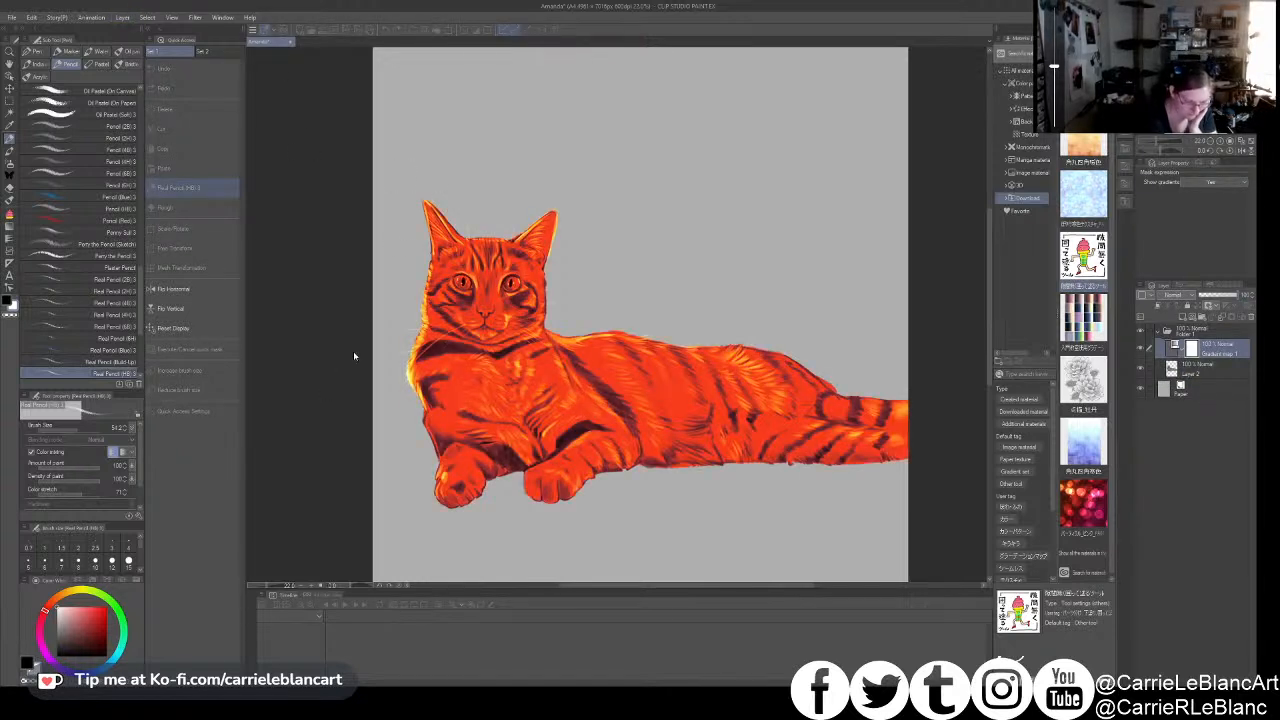
{"action": "double_click", "coordinate": [299, 427]}
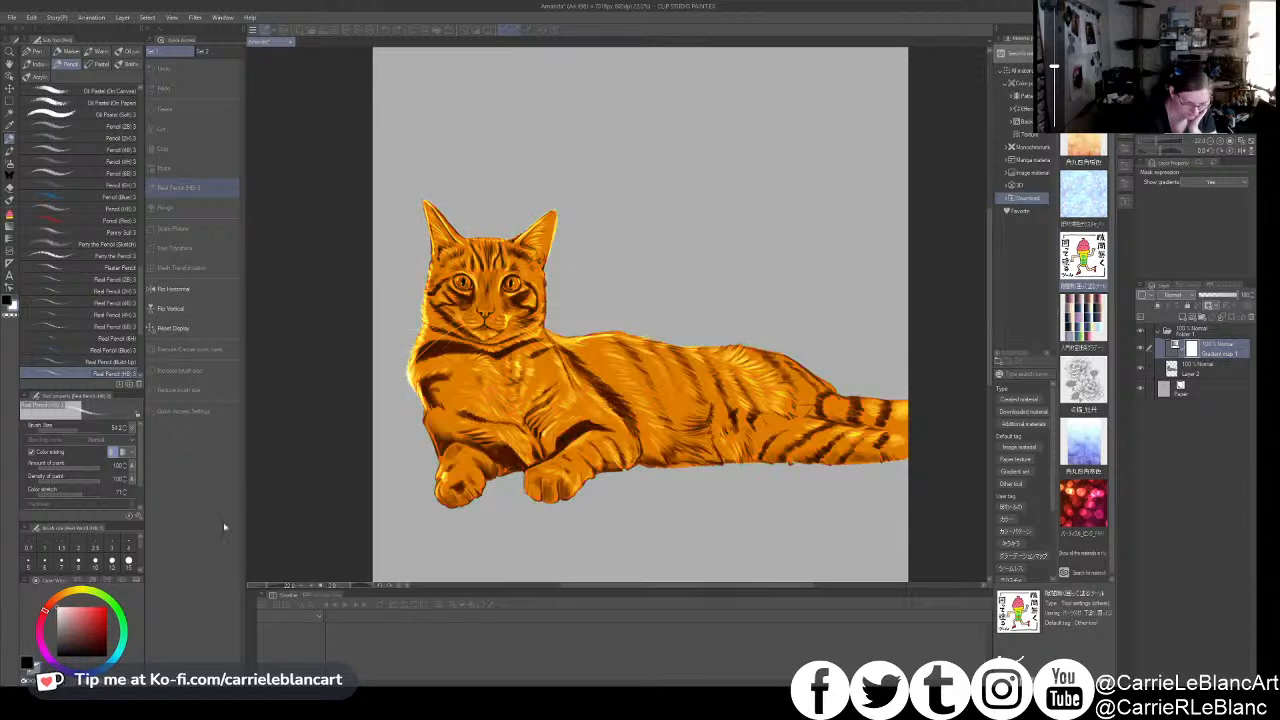
{"action": "left_click", "coordinate": [489, 270]}
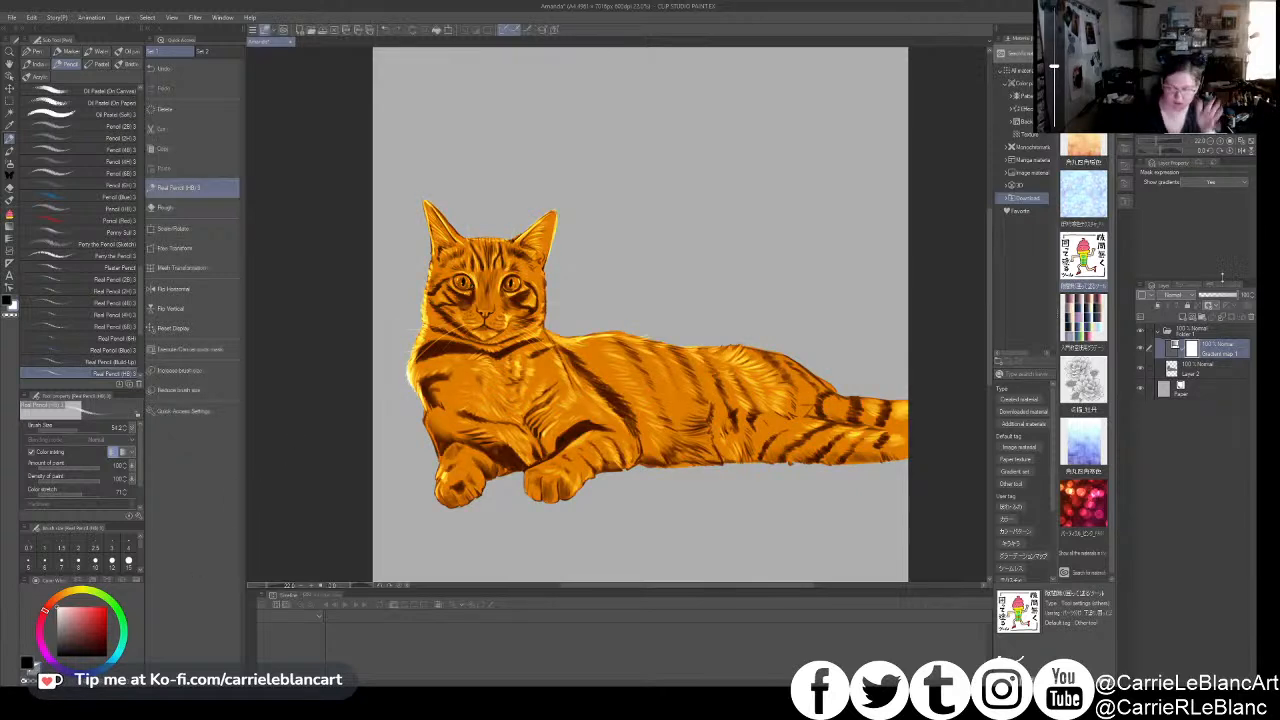
{"action": "left_click", "coordinate": [1223, 297]}
{"action": "left_click_drag", "start_coordinate": [1216, 297], "coordinate": [1210, 297]}
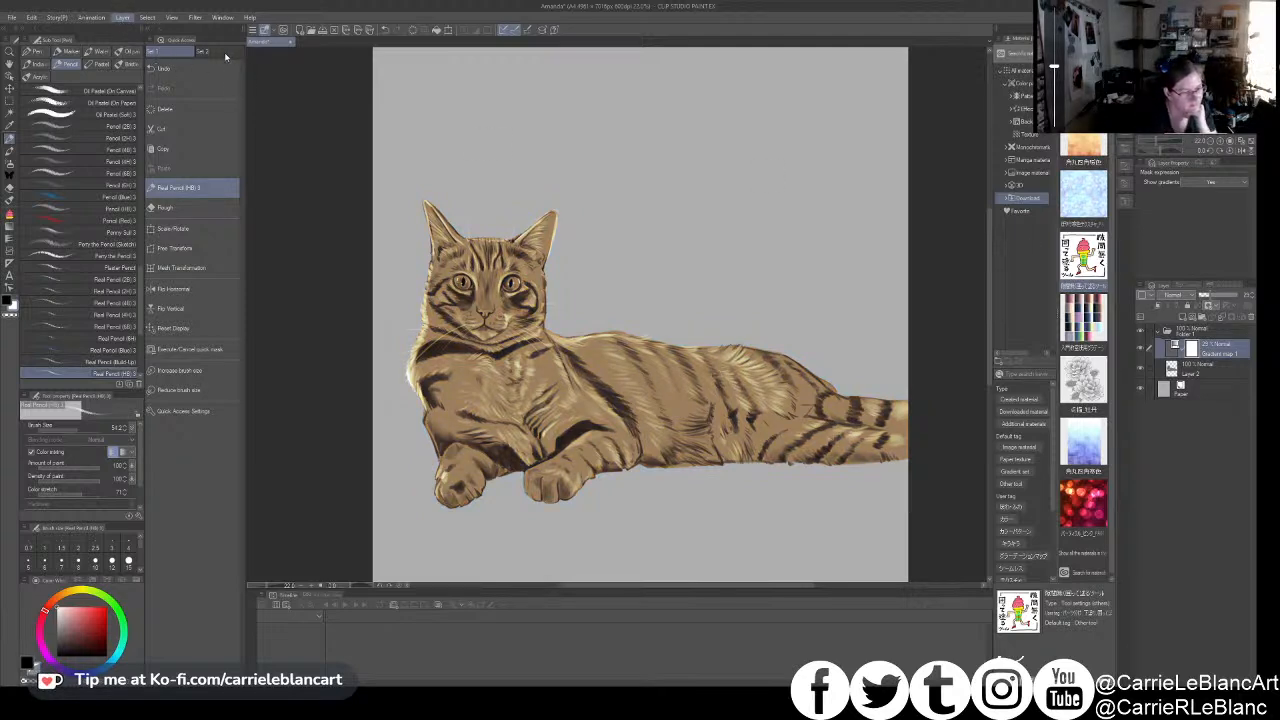
- Add a second, brown-orange gradient map layer on top, set to Overlay at about 30% opacity
{"action": "left_click", "coordinate": [326, 152]}
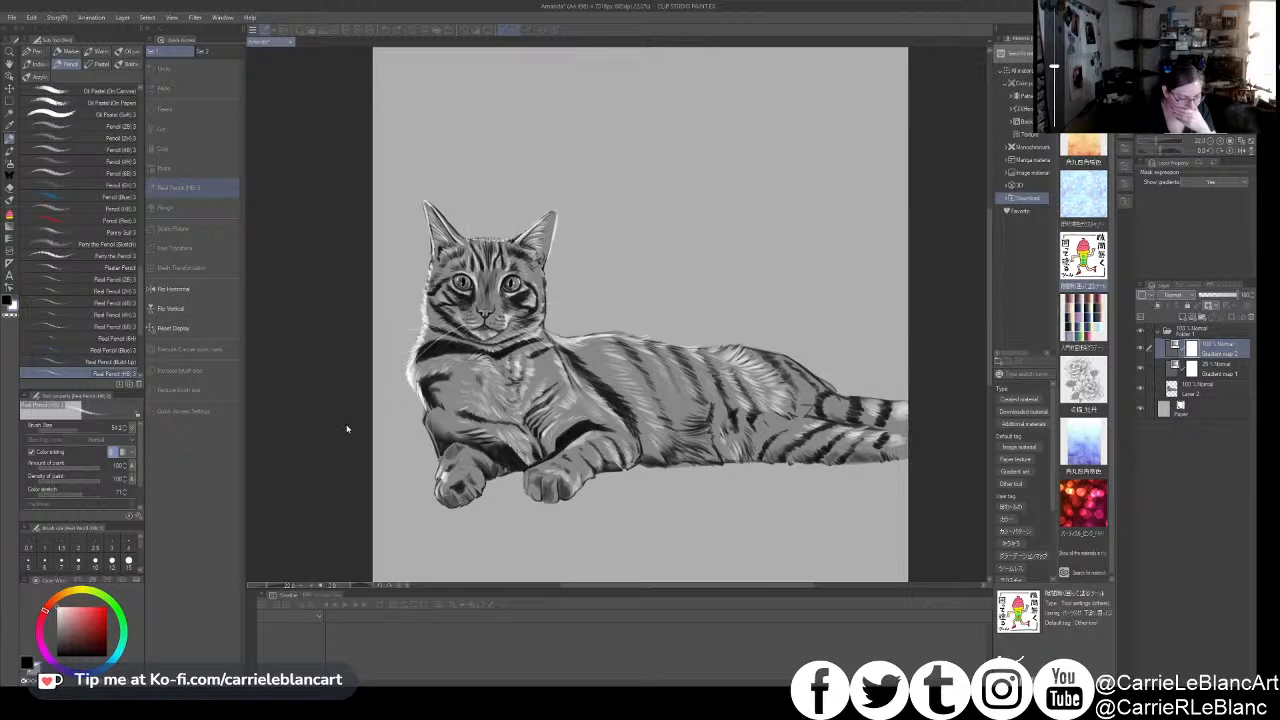
{"action": "double_click", "coordinate": [313, 381]}
{"action": "left_click", "coordinate": [470, 282]}
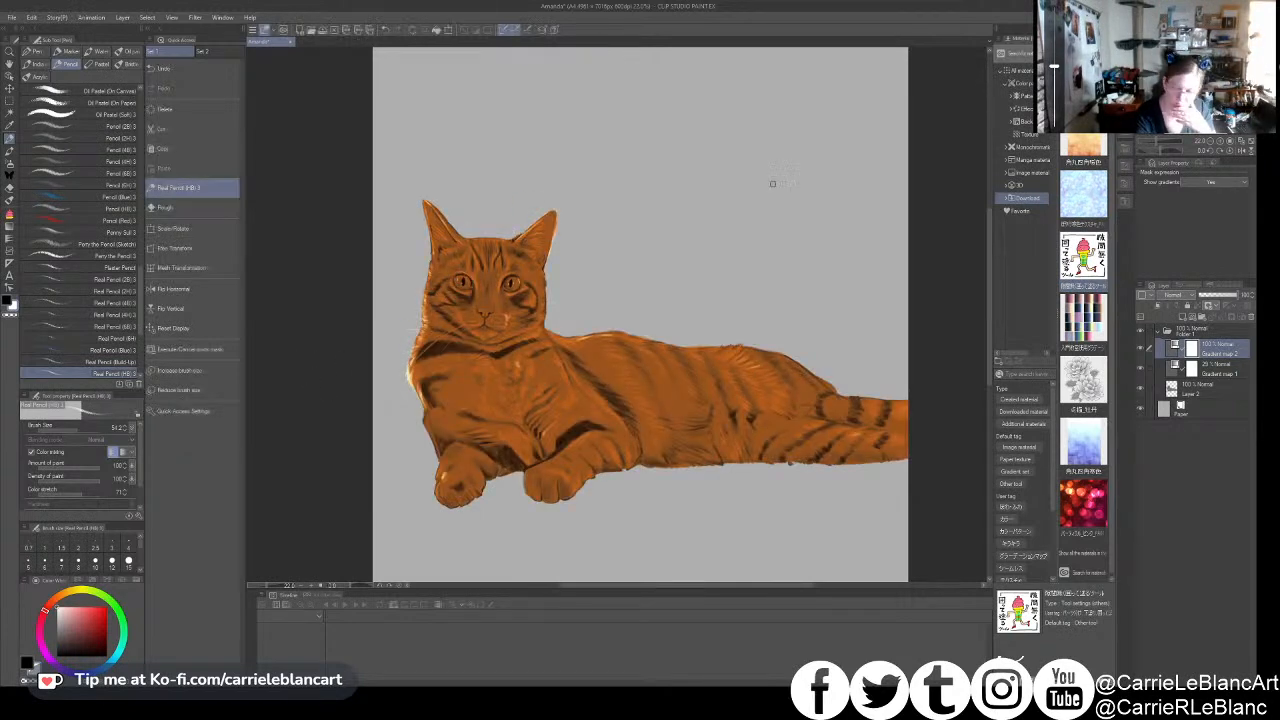
{"action": "left_click_drag", "start_coordinate": [1234, 296], "coordinate": [1208, 298]}
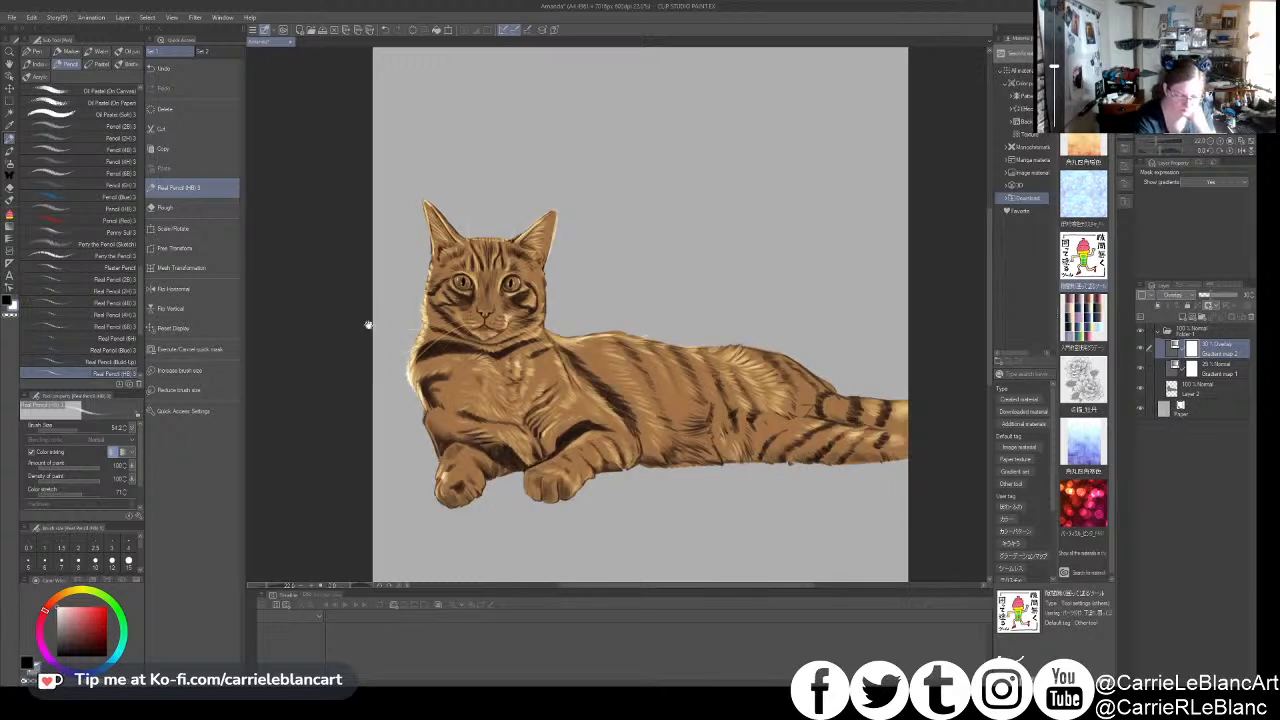
- Lower the Overlay gradient map's opacity to about 14% and fine-tune the opacity of the Normal gradient map below it
{"action": "left_click", "coordinate": [1209, 366]}
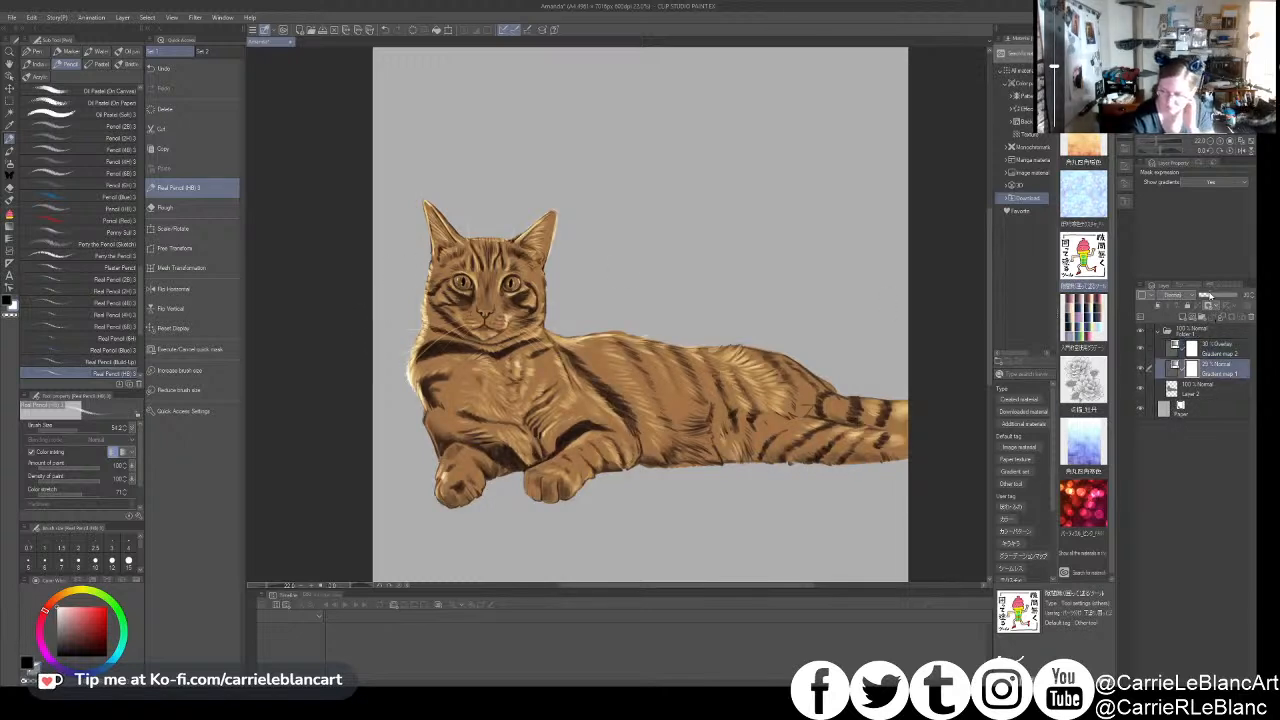
{"action": "left_click_drag", "start_coordinate": [1207, 296], "coordinate": [1208, 297]}
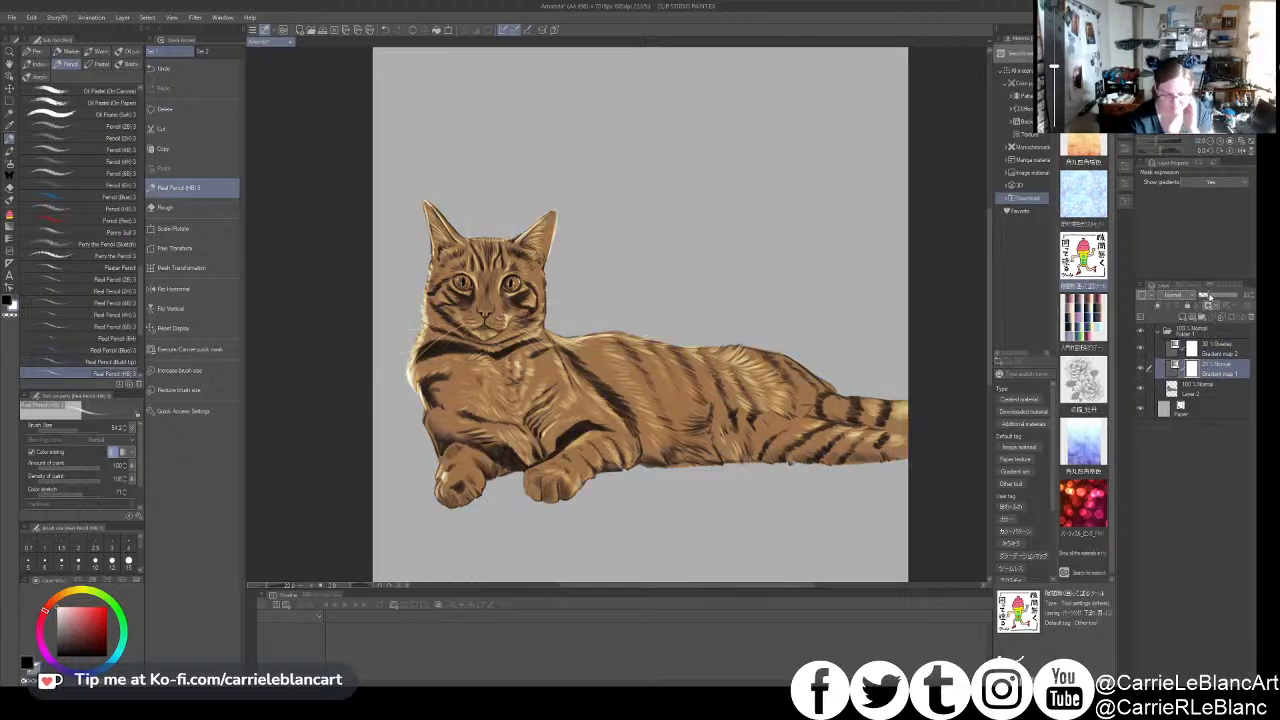
{"action": "left_click", "coordinate": [1208, 350]}
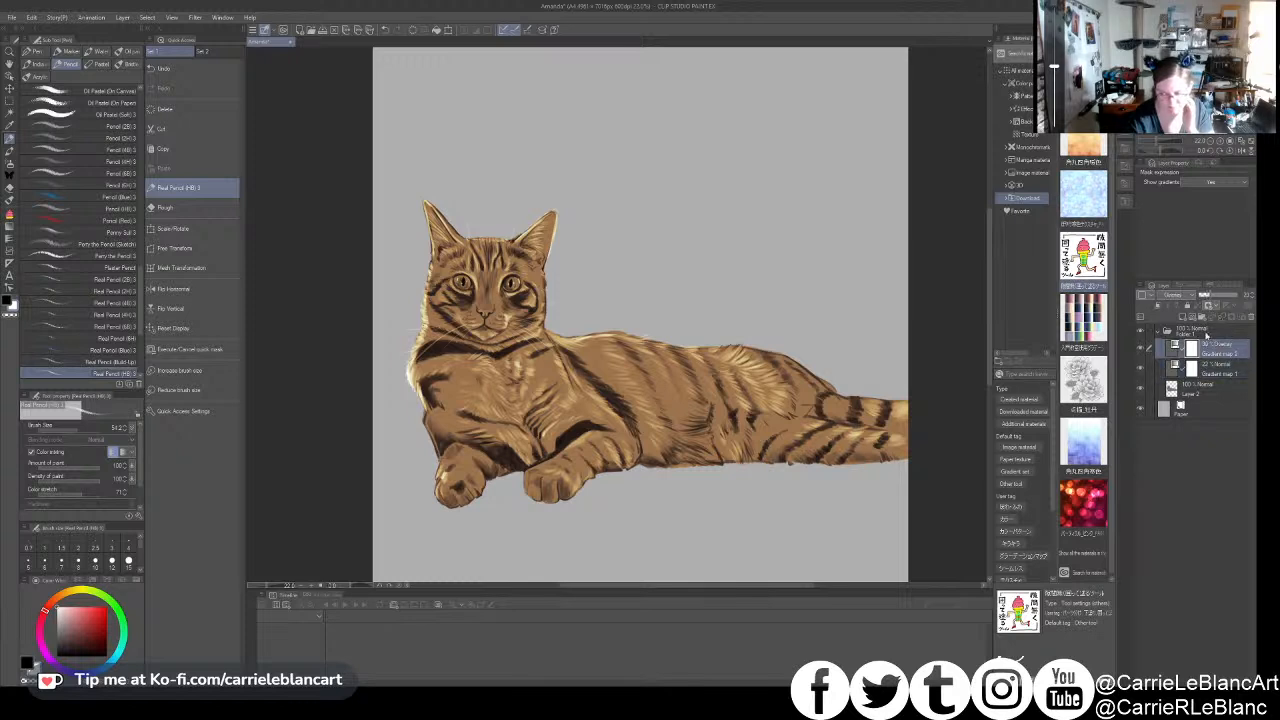
{"action": "left_click_drag", "start_coordinate": [1205, 298], "coordinate": [1208, 301]}
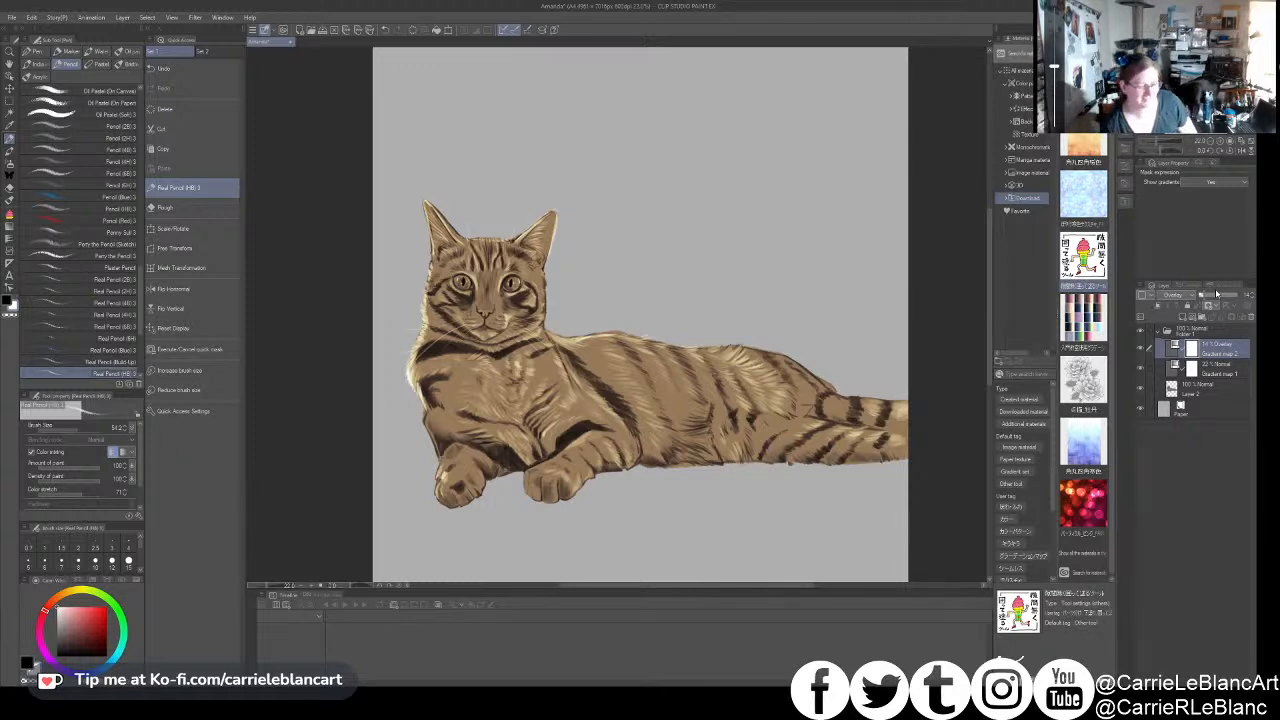
{"action": "left_click", "coordinate": [1194, 371]}
{"action": "left_click_drag", "start_coordinate": [1212, 300], "coordinate": [1214, 299]}
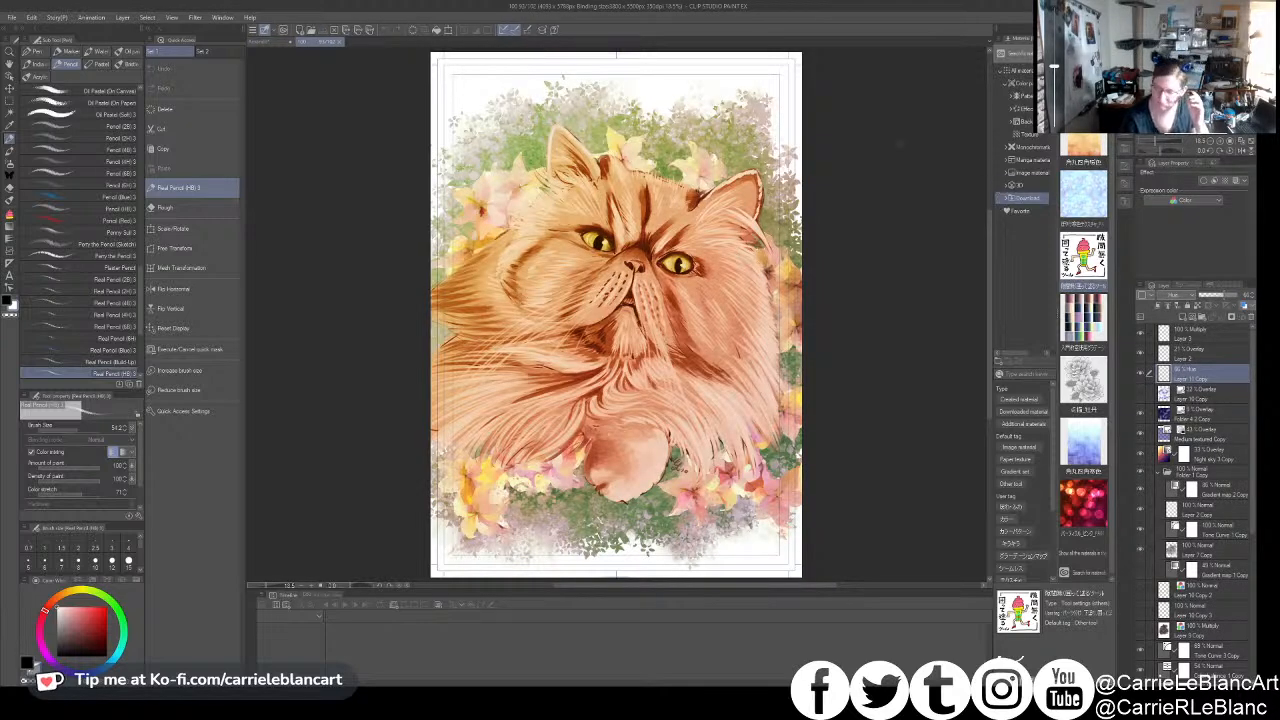
- In the Persian cat illustration, check the fur folder's layers by toggling visibility and copy its uppermost gradient map layer
{"action": "left_click", "coordinate": [1140, 453]}
{"action": "left_click", "coordinate": [1140, 453]}
{"action": "scroll", "coordinate": [1165, 483], "scroll_direction": "down", "scroll_amount": 1}
{"action": "left_click", "coordinate": [1140, 478]}
{"action": "left_click", "coordinate": [1140, 478]}
{"action": "left_click", "coordinate": [1192, 476]}
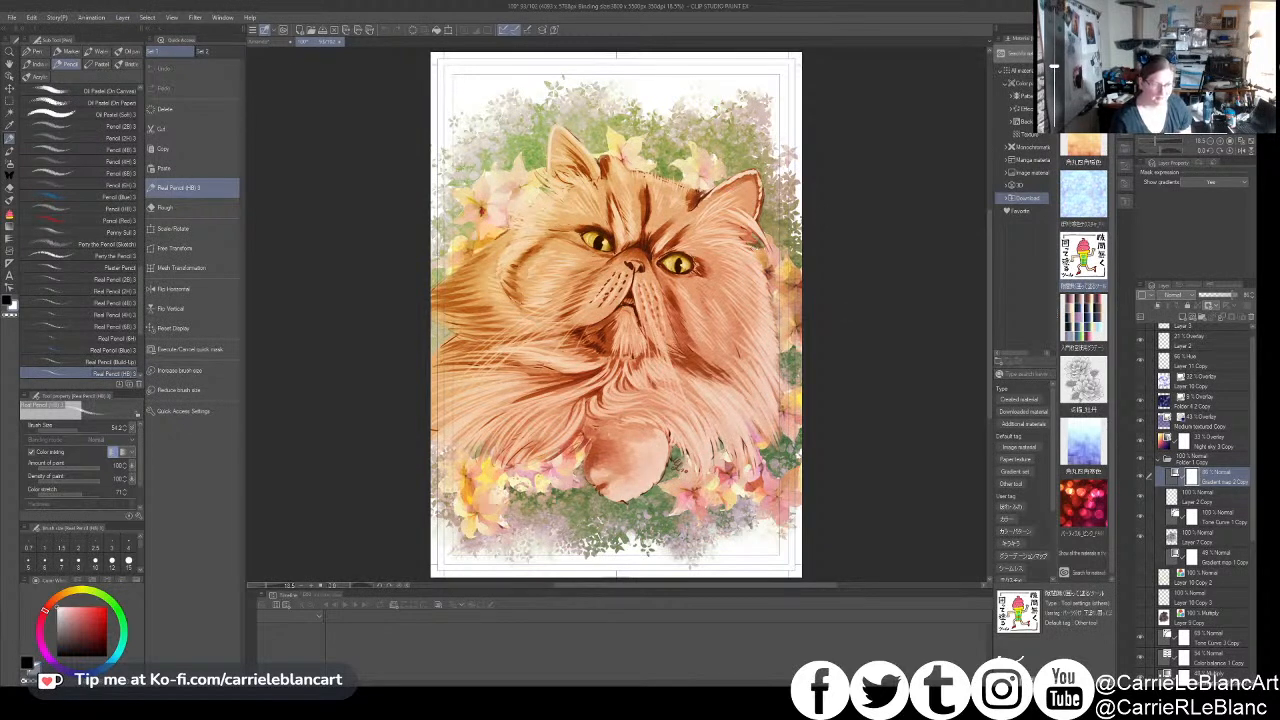
- Paste the copied gradient map into the tabby cat drawing and move it above the other gradient maps in the folder
{"action": "left_click", "coordinate": [286, 41]}
{"action": "key", "text": "ctrl+v"}
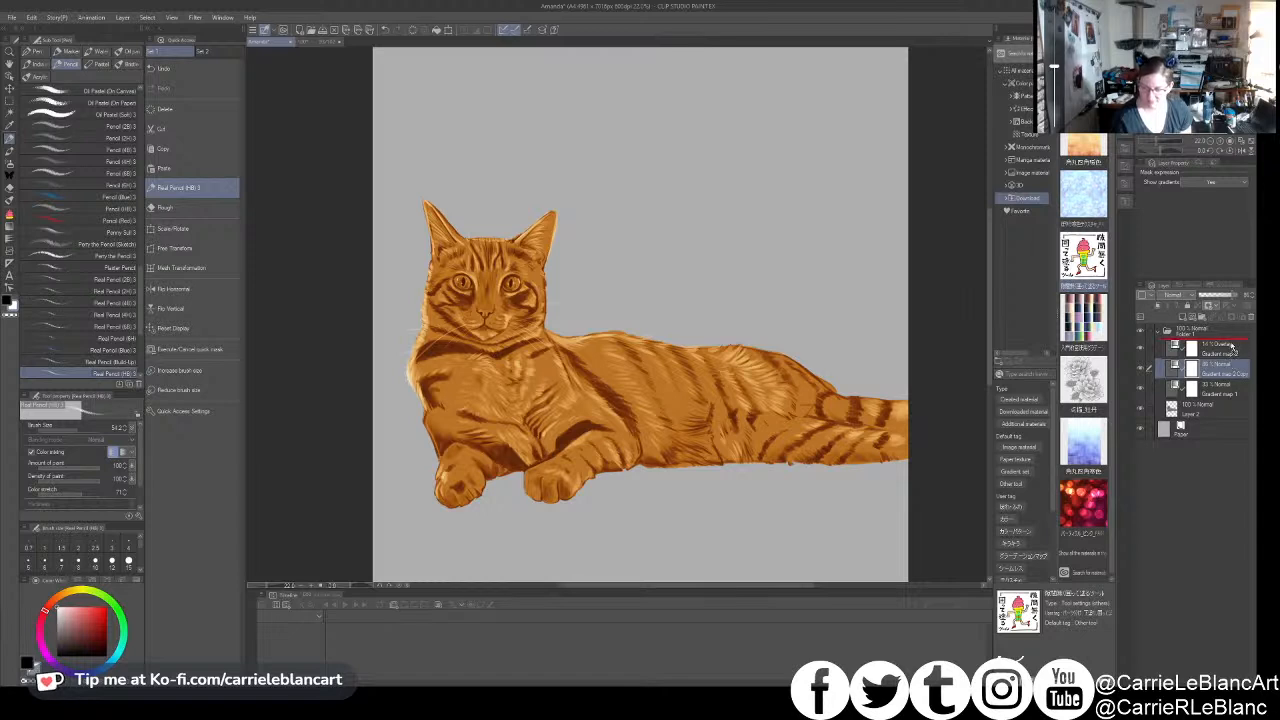
{"action": "left_click_drag", "start_coordinate": [1232, 347], "coordinate": [1184, 354]}
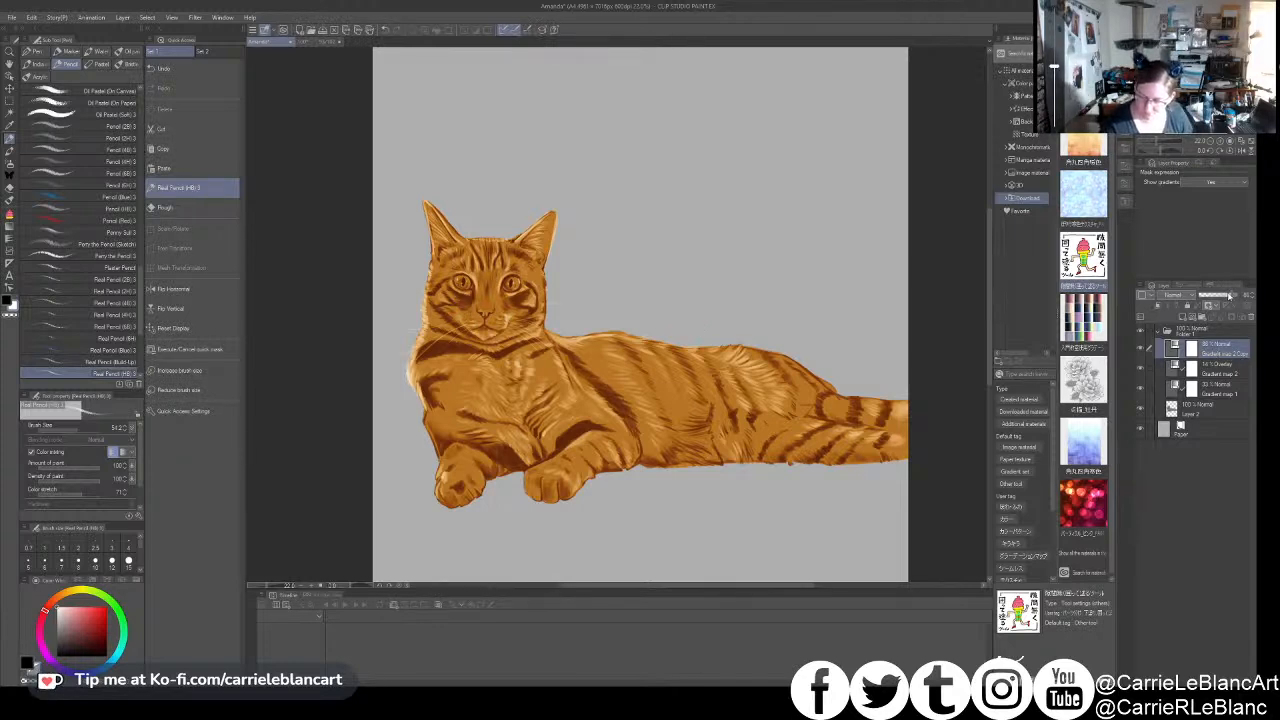
- Try a lower opacity and the Overlay blend mode on the pasted gradient map
{"action": "left_click_drag", "start_coordinate": [1224, 296], "coordinate": [1210, 297]}
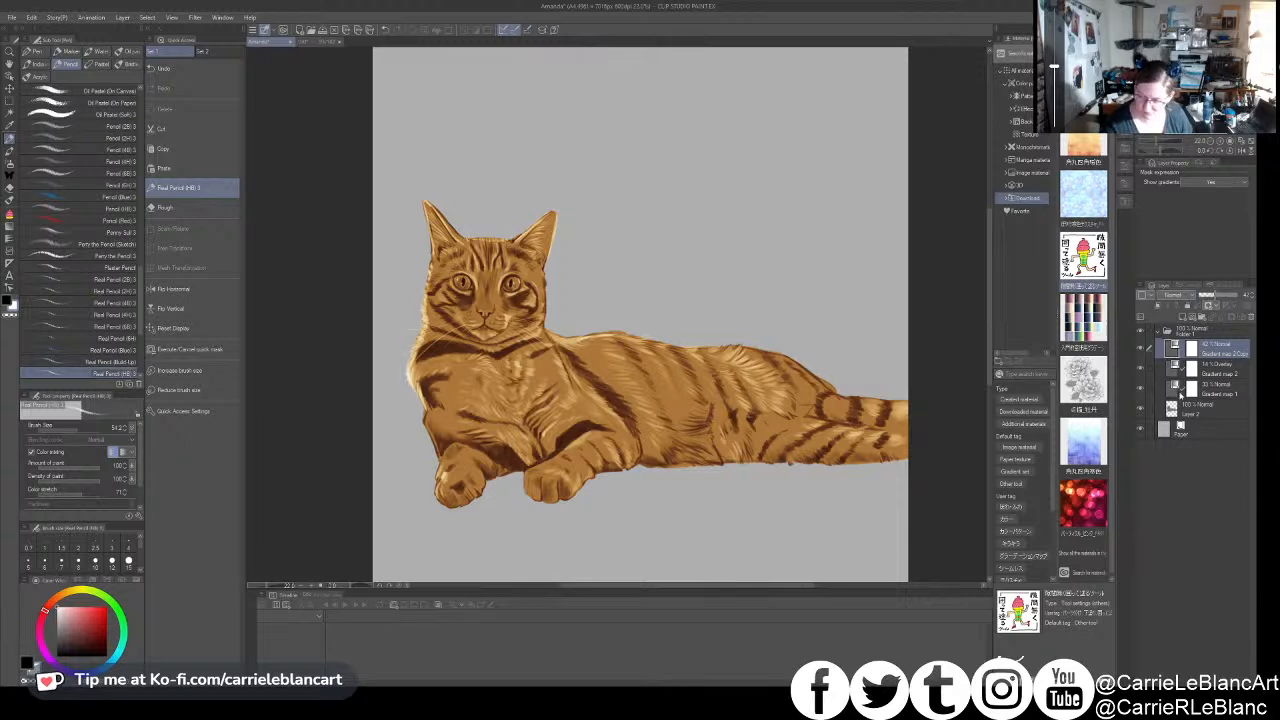
{"action": "left_click", "coordinate": [1180, 421]}
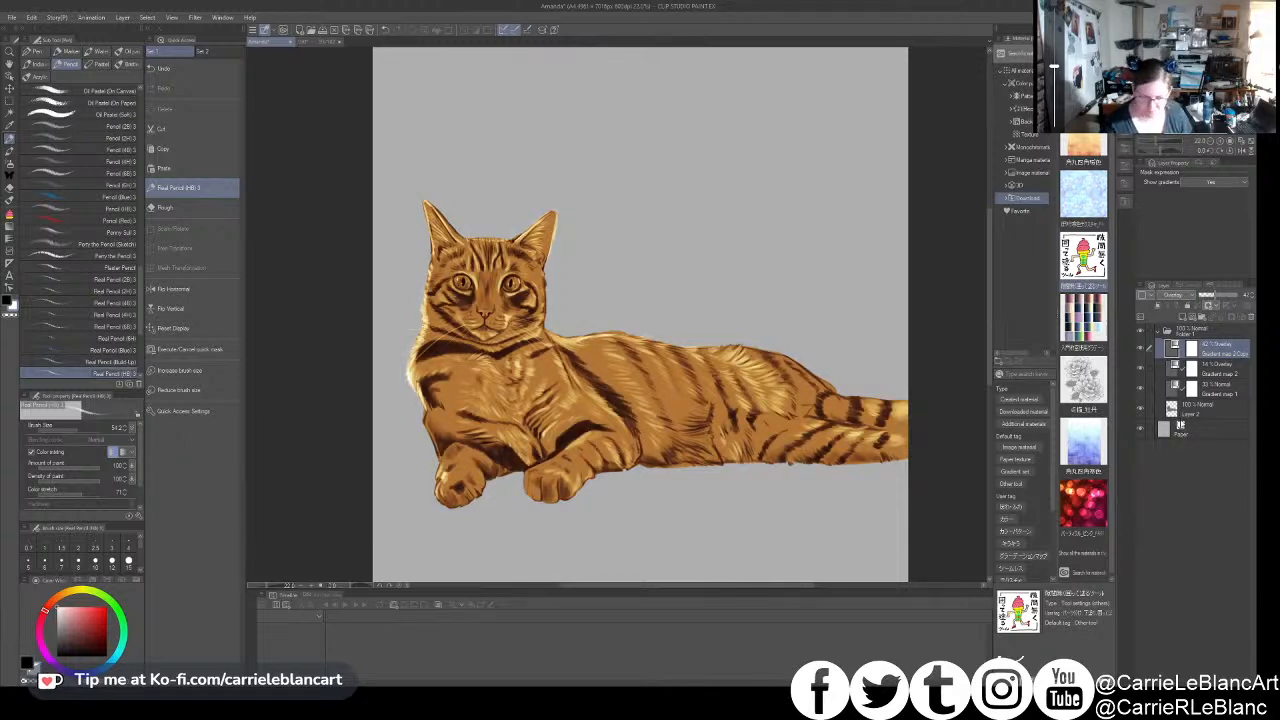
{"action": "key", "text": "ctrl+z"}
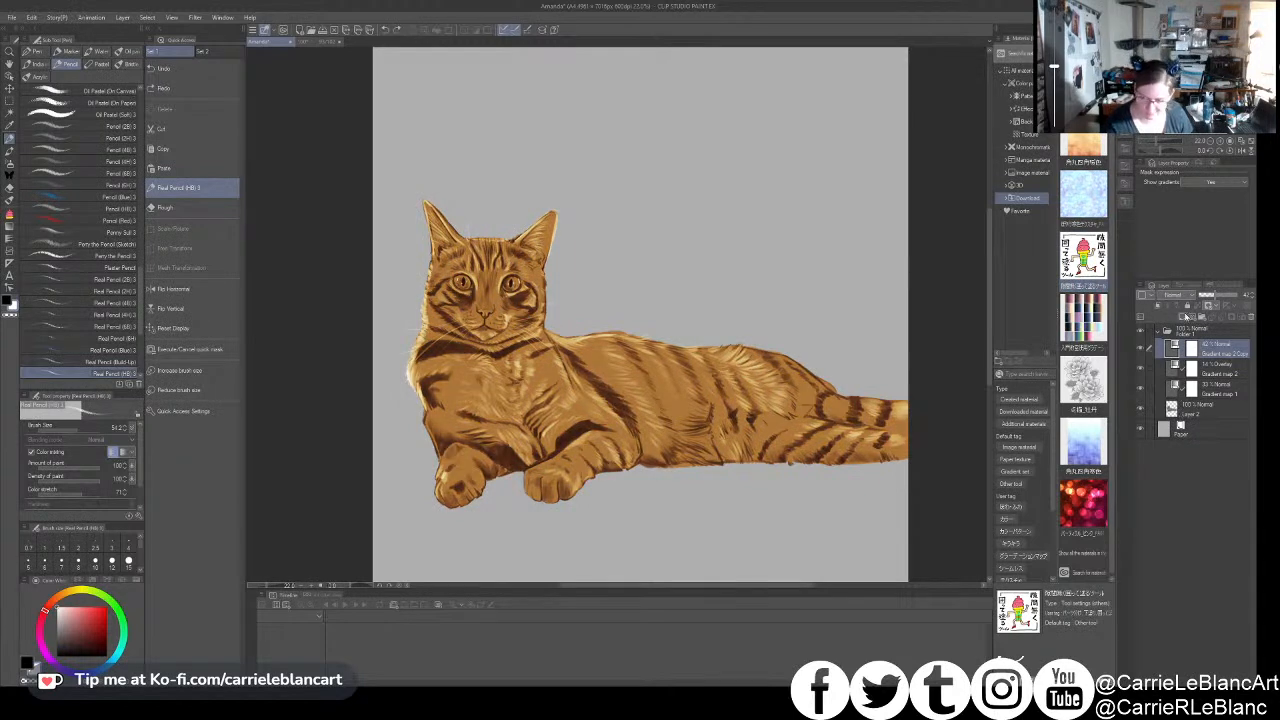
- Hide the two original gradient maps and set the pasted one's opacity to about 62%, ending with Layer 2 selected
{"action": "left_click", "coordinate": [1203, 387]}
{"action": "left_click", "coordinate": [1141, 389]}
{"action": "left_click", "coordinate": [1142, 368]}
{"action": "left_click", "coordinate": [1206, 352]}
{"action": "left_click_drag", "start_coordinate": [1222, 295], "coordinate": [1222, 300]}
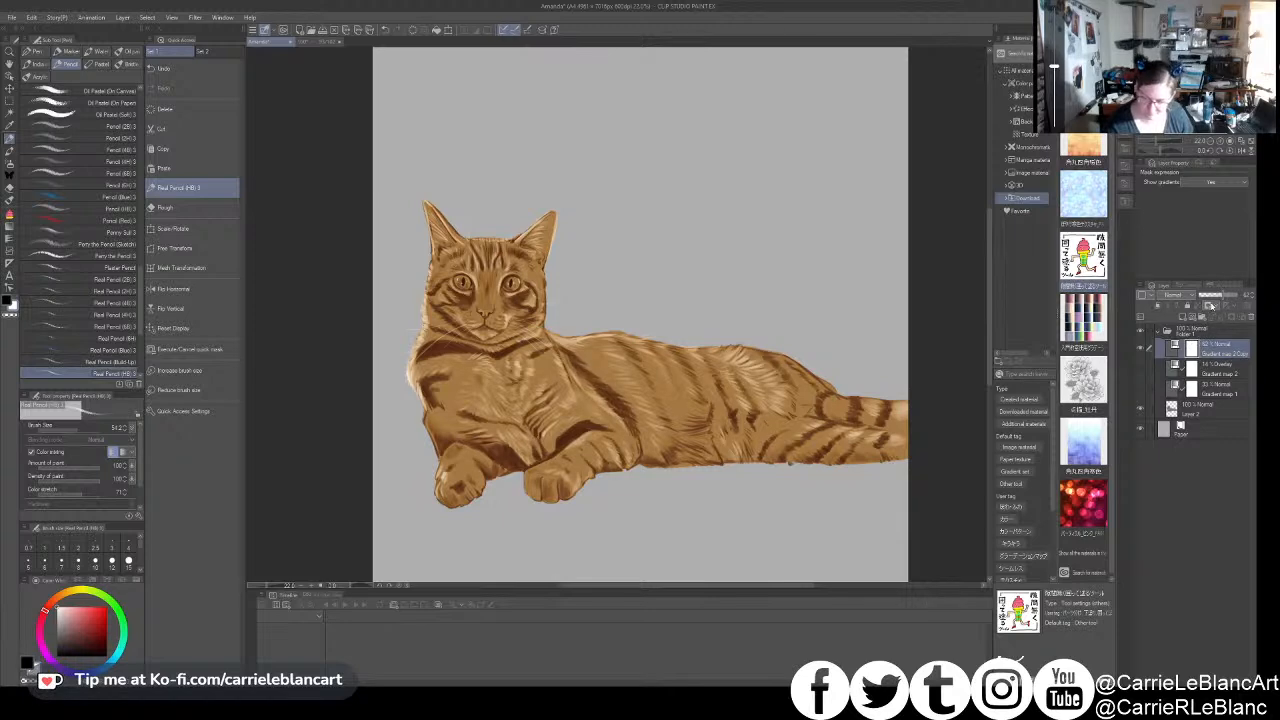
{"action": "left_click", "coordinate": [1196, 406]}
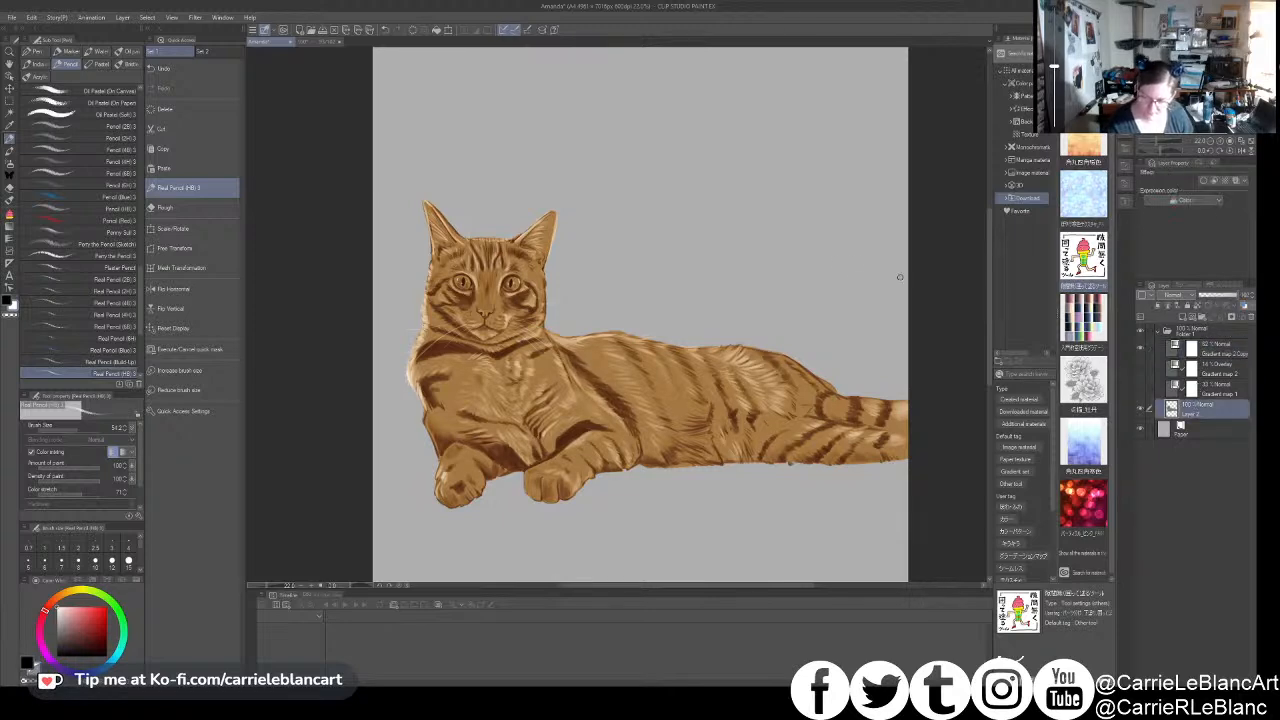
{"action": "left_click", "coordinate": [126, 22]}
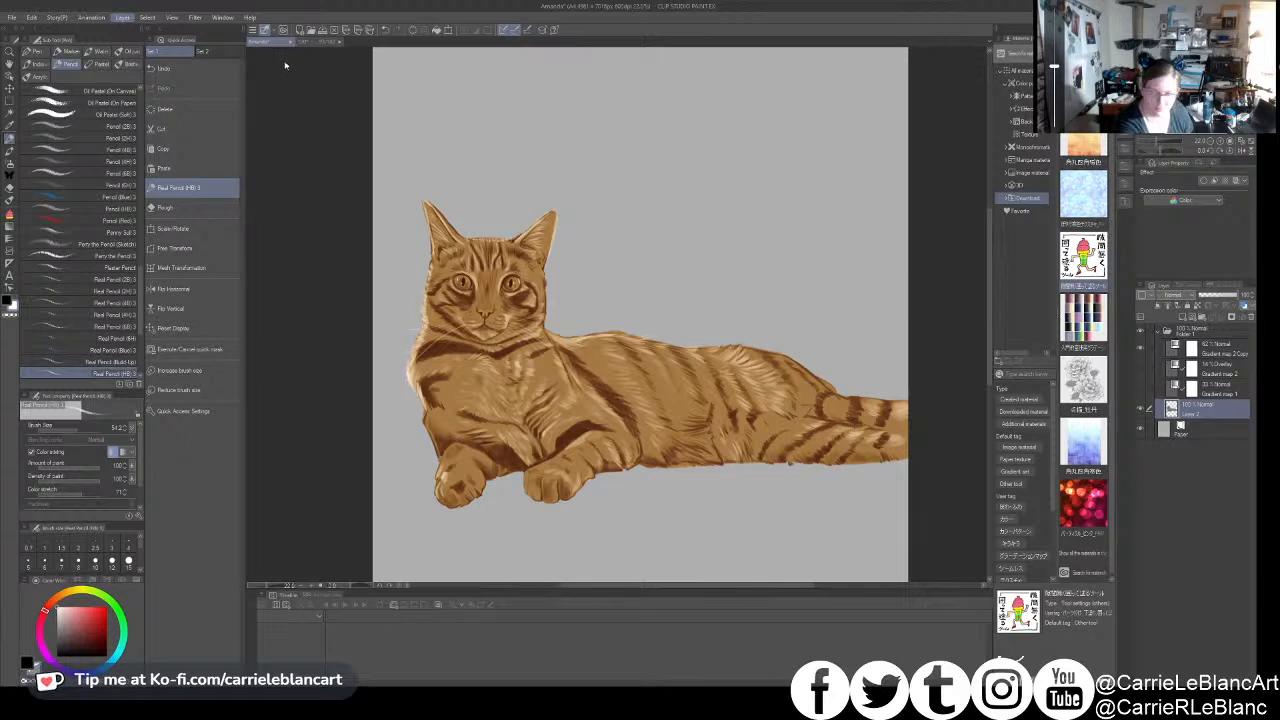
{"action": "left_click", "coordinate": [326, 152]}
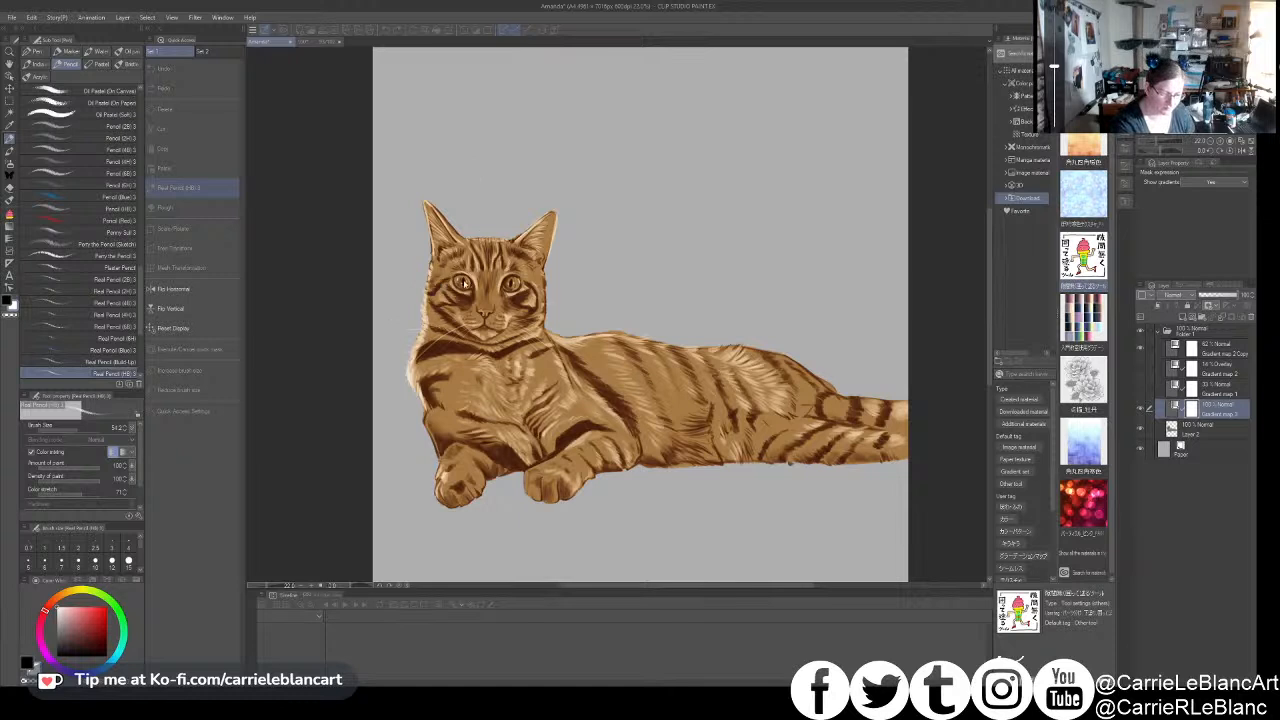
{"action": "key", "text": "Escape"}
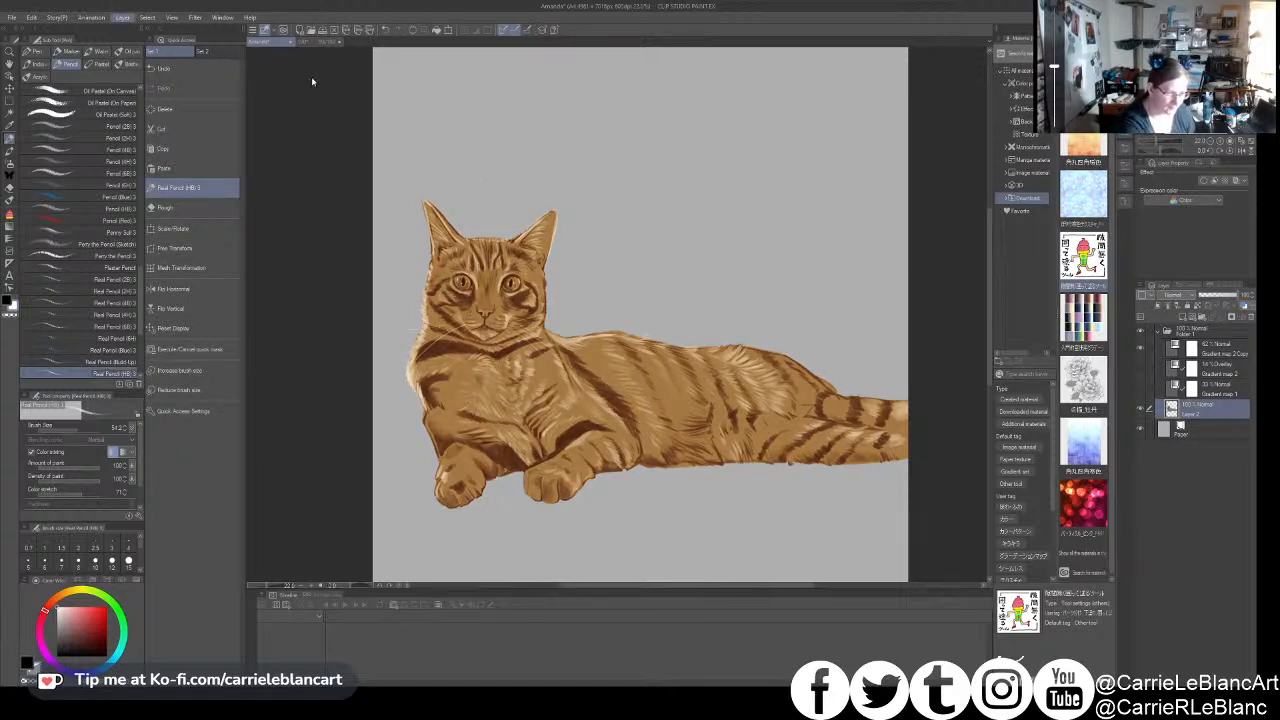
- Add a Tone Curve correction layer directly above Layer 2 and shape its curve to lighten the fur
{"action": "left_click", "coordinate": [338, 146]}
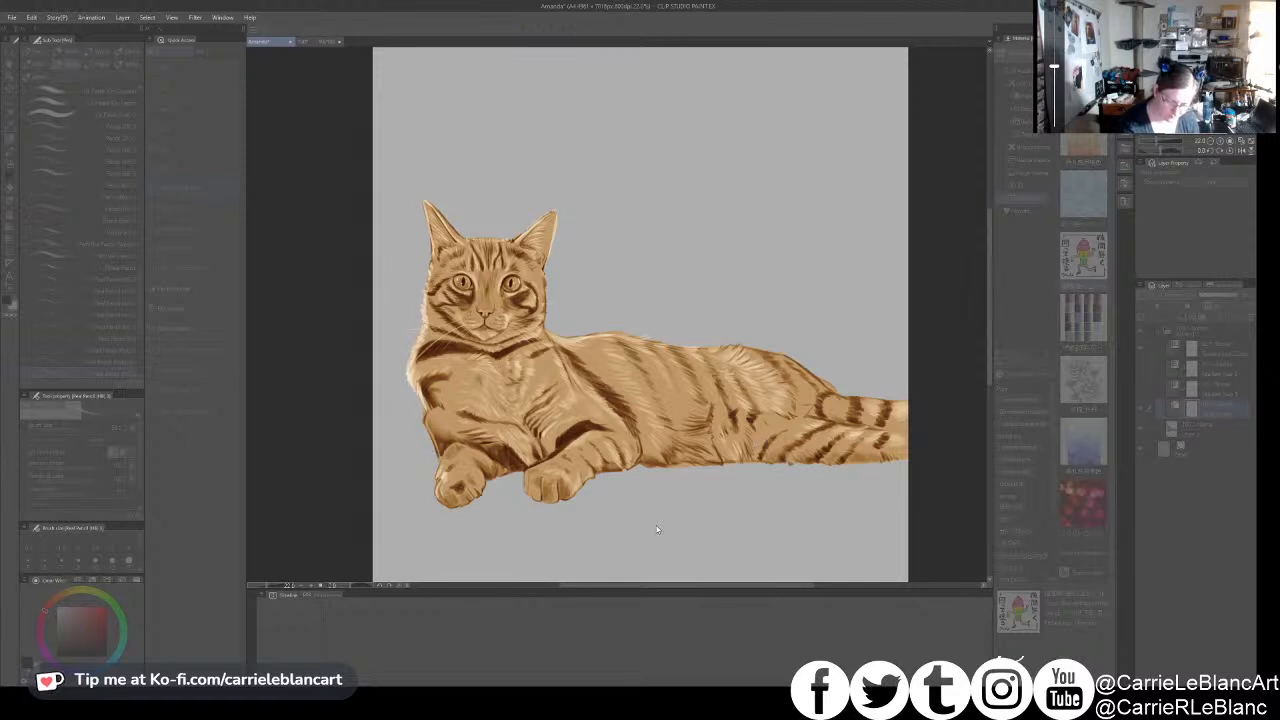
{"action": "left_click", "coordinate": [766, 456]}
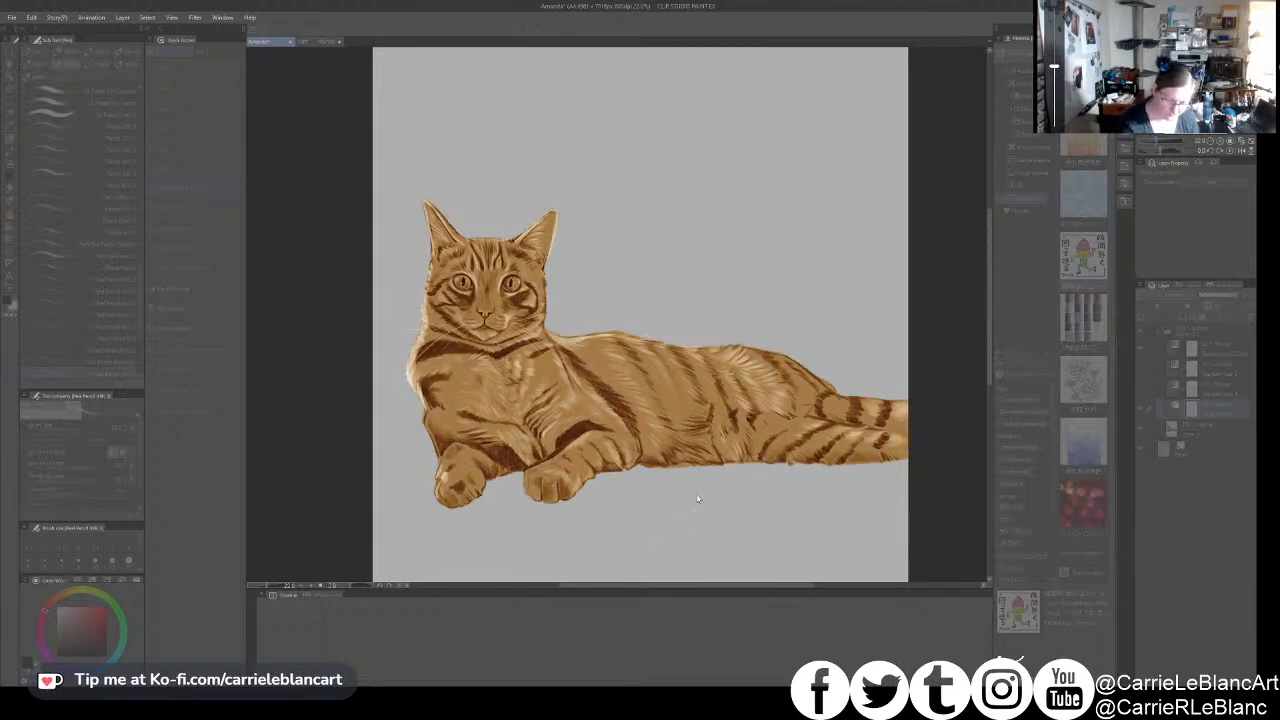
{"action": "left_click", "coordinate": [646, 527]}
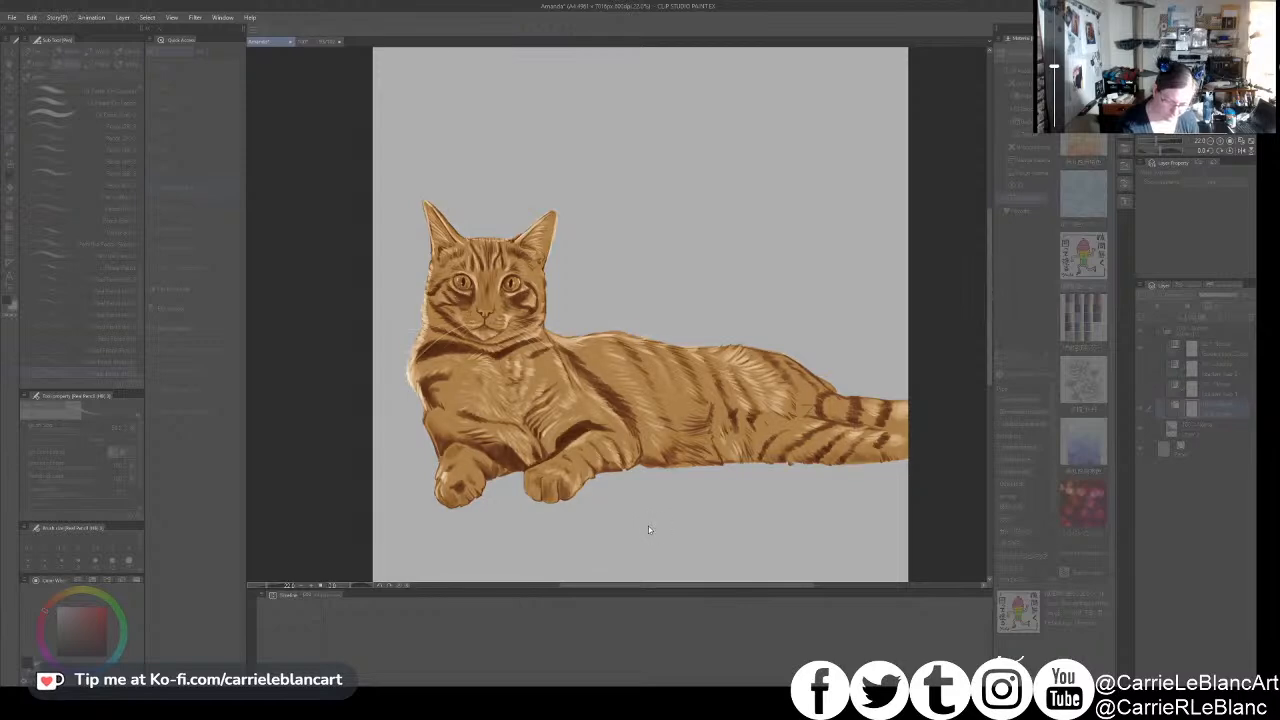
{"action": "left_click", "coordinate": [684, 488]}
{"action": "left_click", "coordinate": [760, 427]}
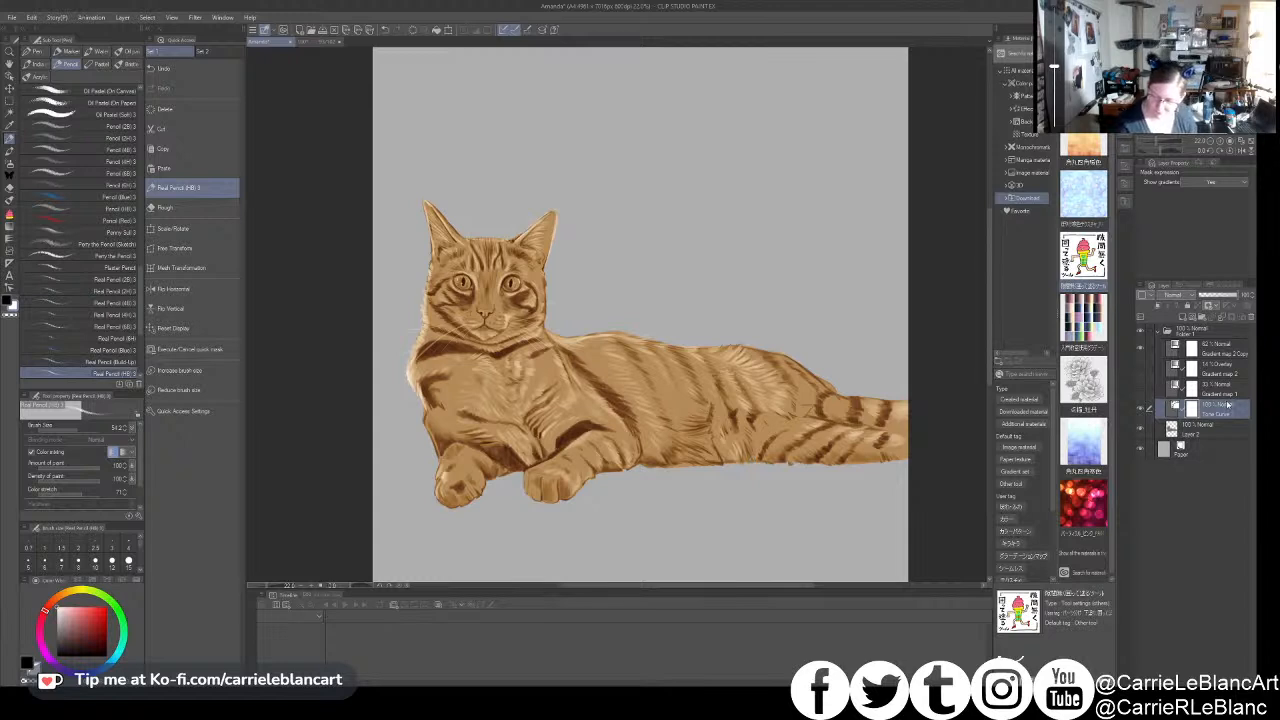
{"action": "left_click", "coordinate": [1212, 430]}
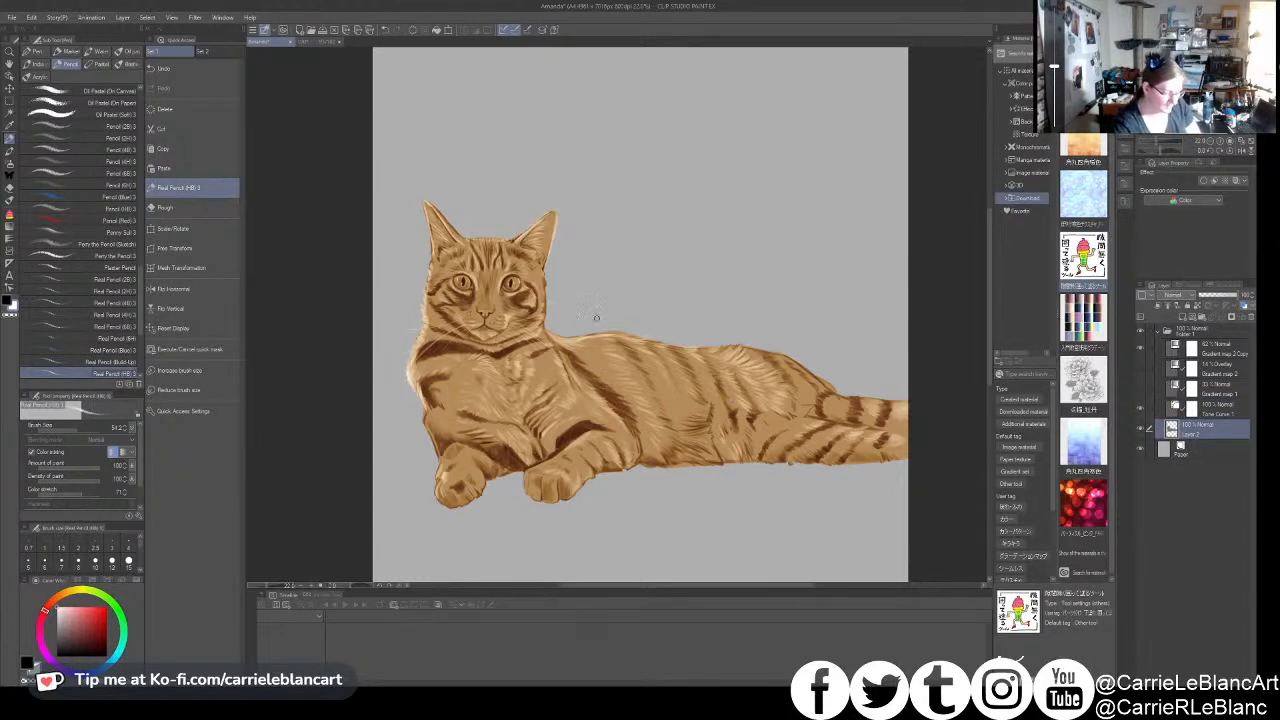
{"action": "scroll", "coordinate": [574, 377], "scroll_direction": "up", "scroll_amount": 2}
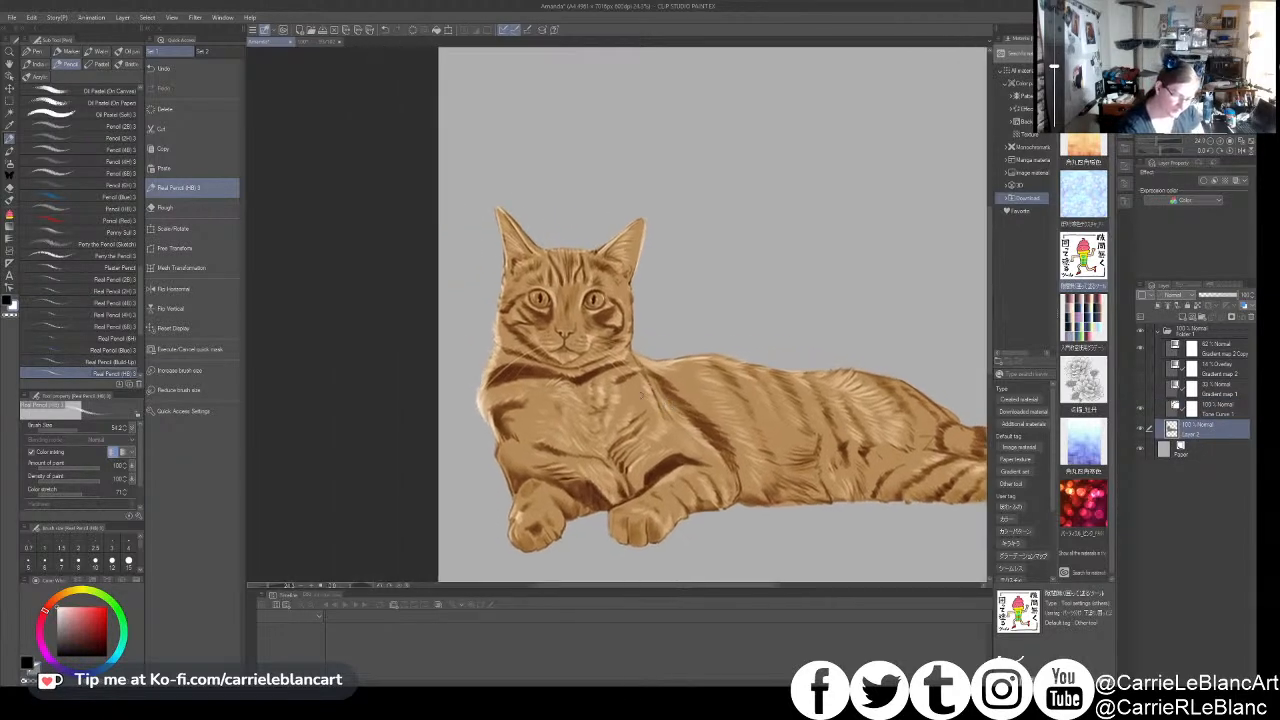
{"action": "key", "text": "x"}
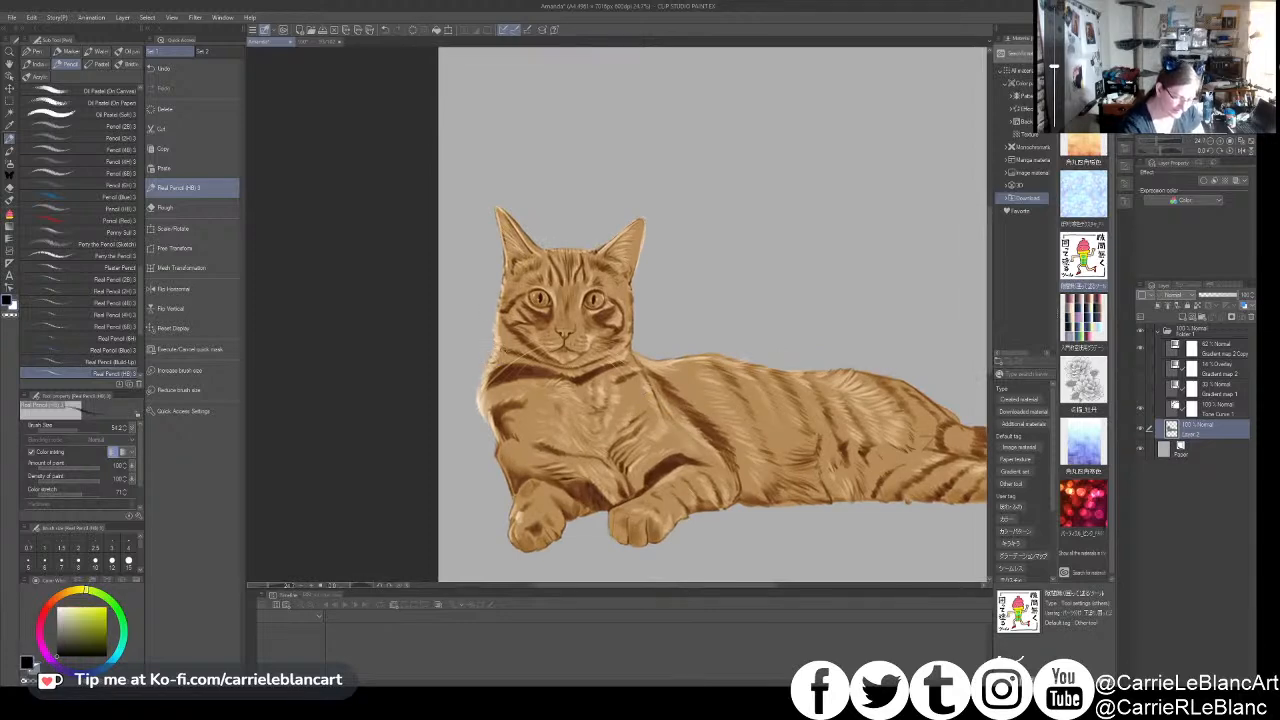
- Compare the fur with and without the tone curve, then show Gradient map 1 again at about 14% opacity
{"action": "left_click", "coordinate": [1188, 350]}
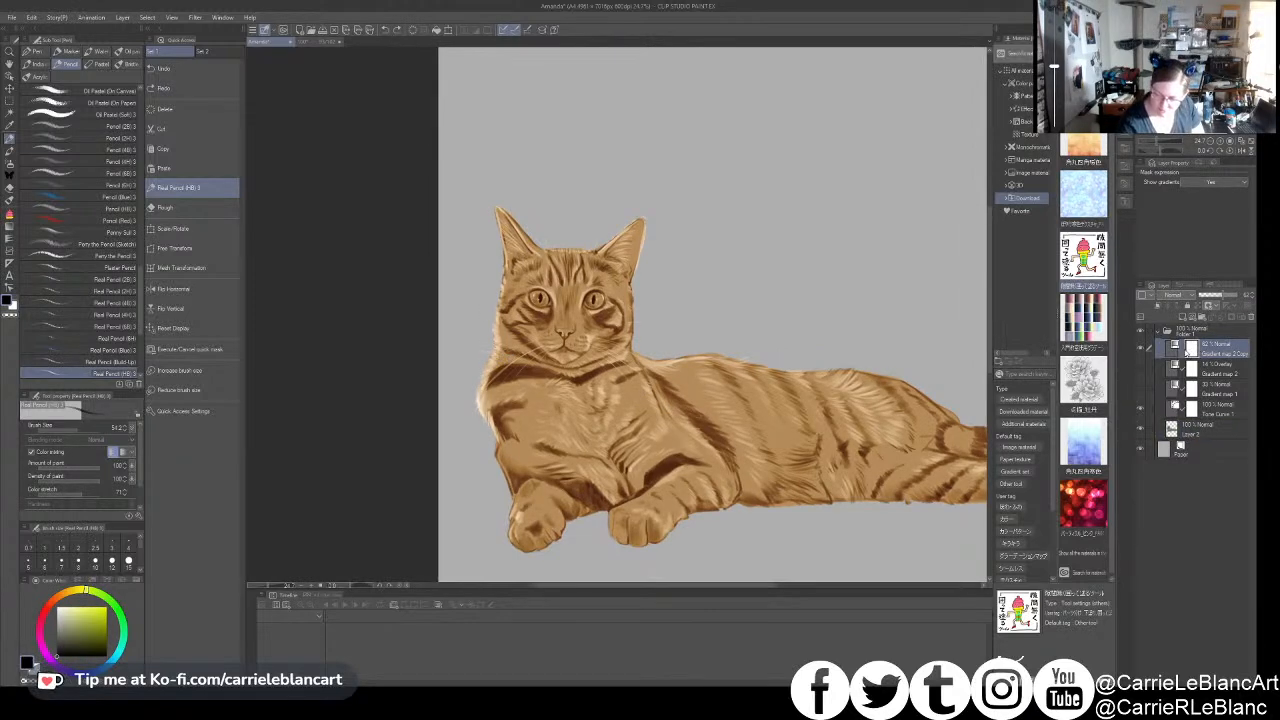
{"action": "left_click", "coordinate": [1140, 409]}
{"action": "left_click", "coordinate": [1141, 409]}
{"action": "left_click", "coordinate": [1141, 391]}
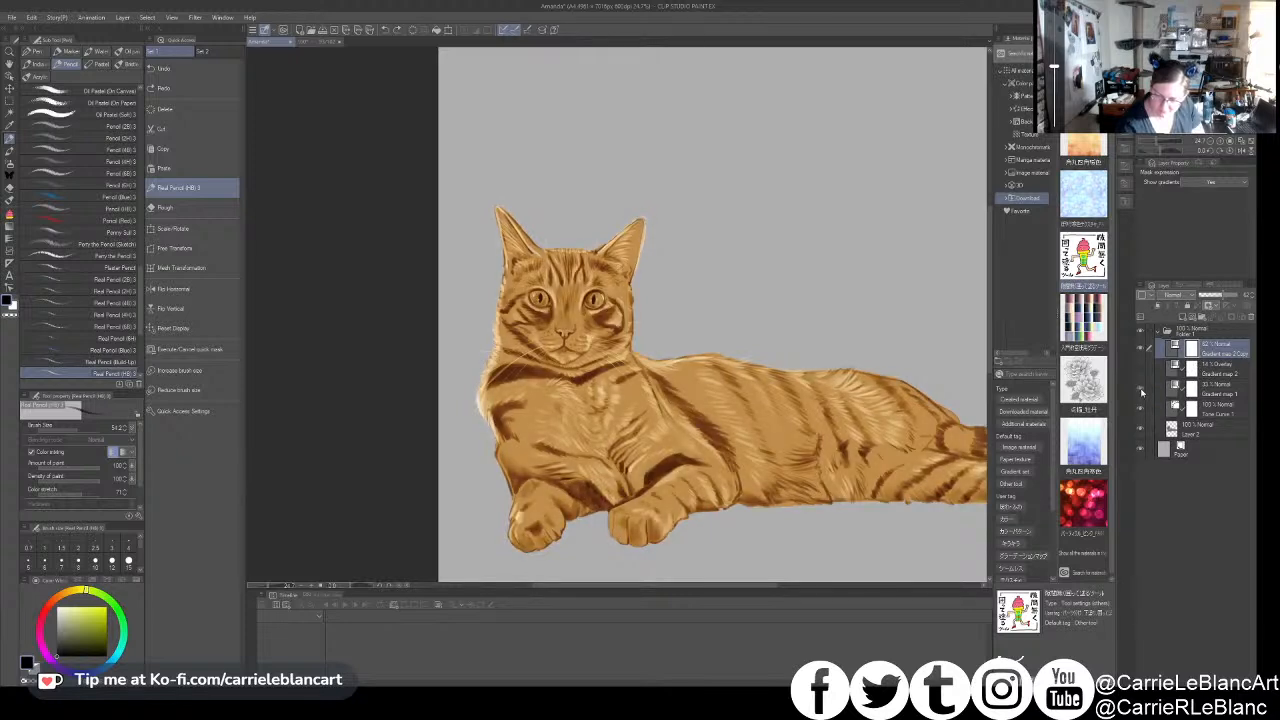
{"action": "left_click", "coordinate": [1205, 392]}
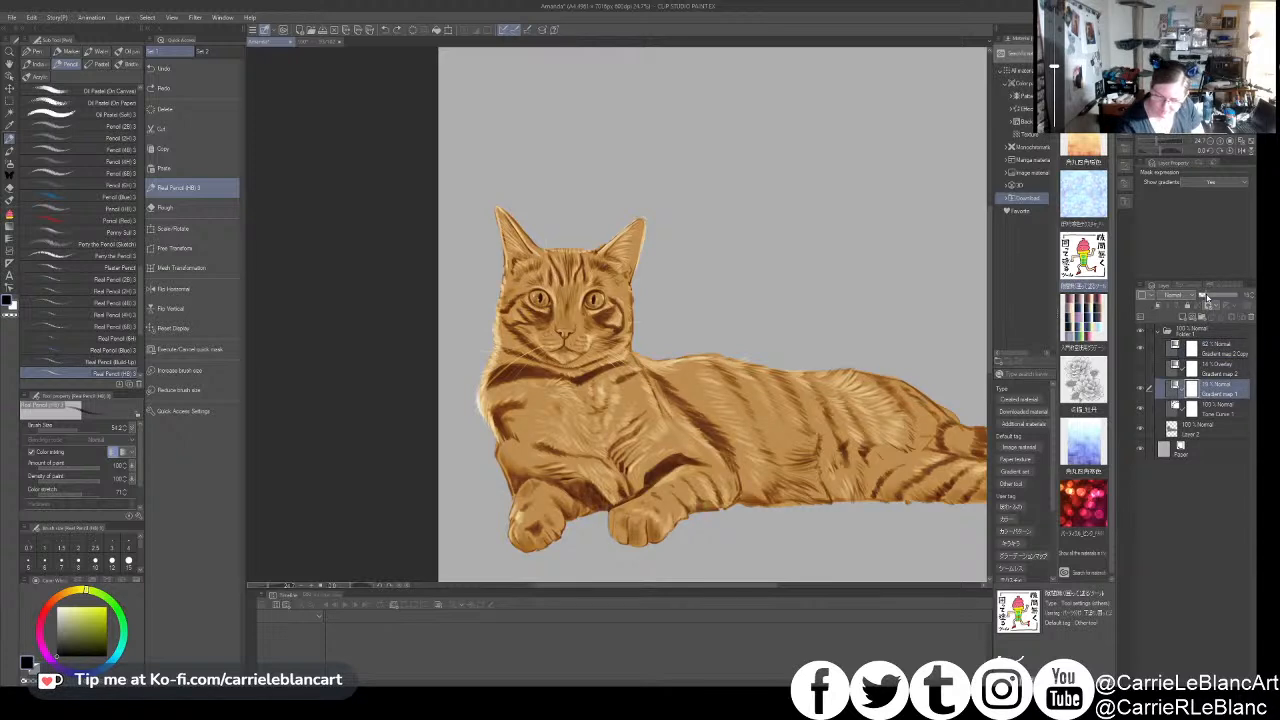
{"action": "left_click_drag", "start_coordinate": [1205, 296], "coordinate": [1203, 296]}
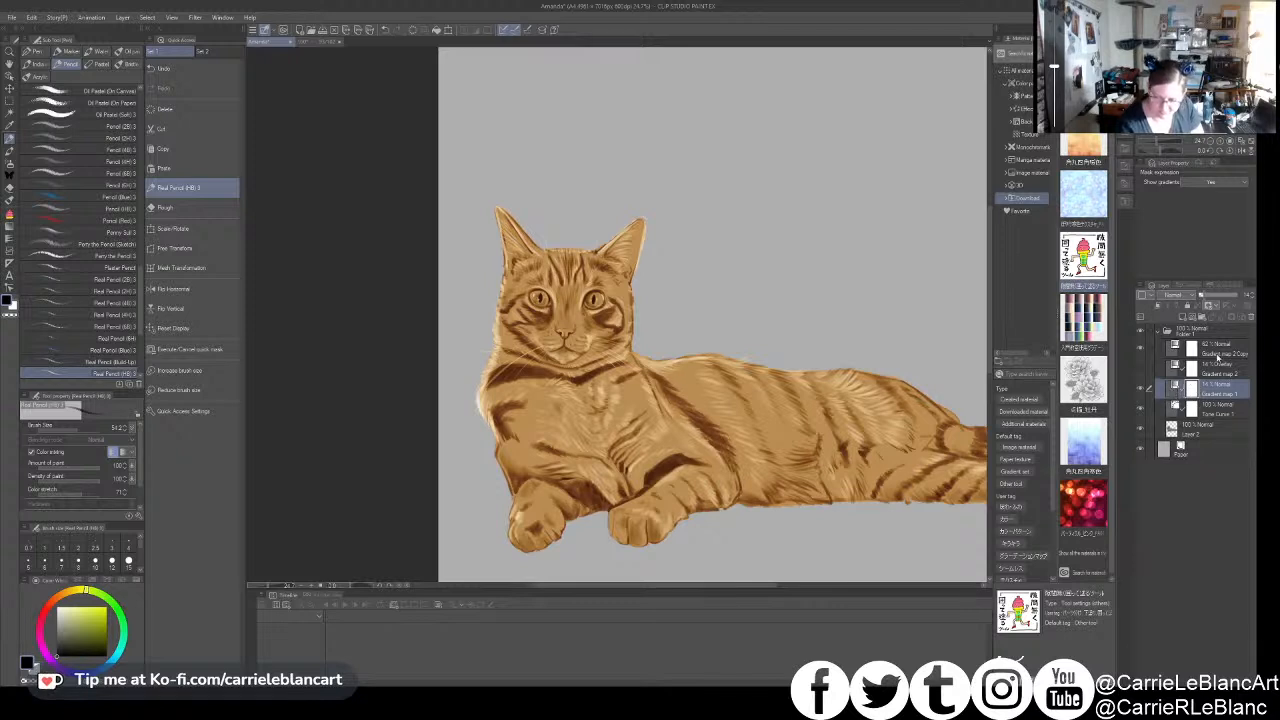
- Edit the gradient of the uppermost gradient map layer, adjusting one of its colours
{"action": "left_click", "coordinate": [1218, 355]}
{"action": "left_click_drag", "start_coordinate": [846, 407], "coordinate": [827, 402]}
{"action": "double_click", "coordinate": [1175, 347]}
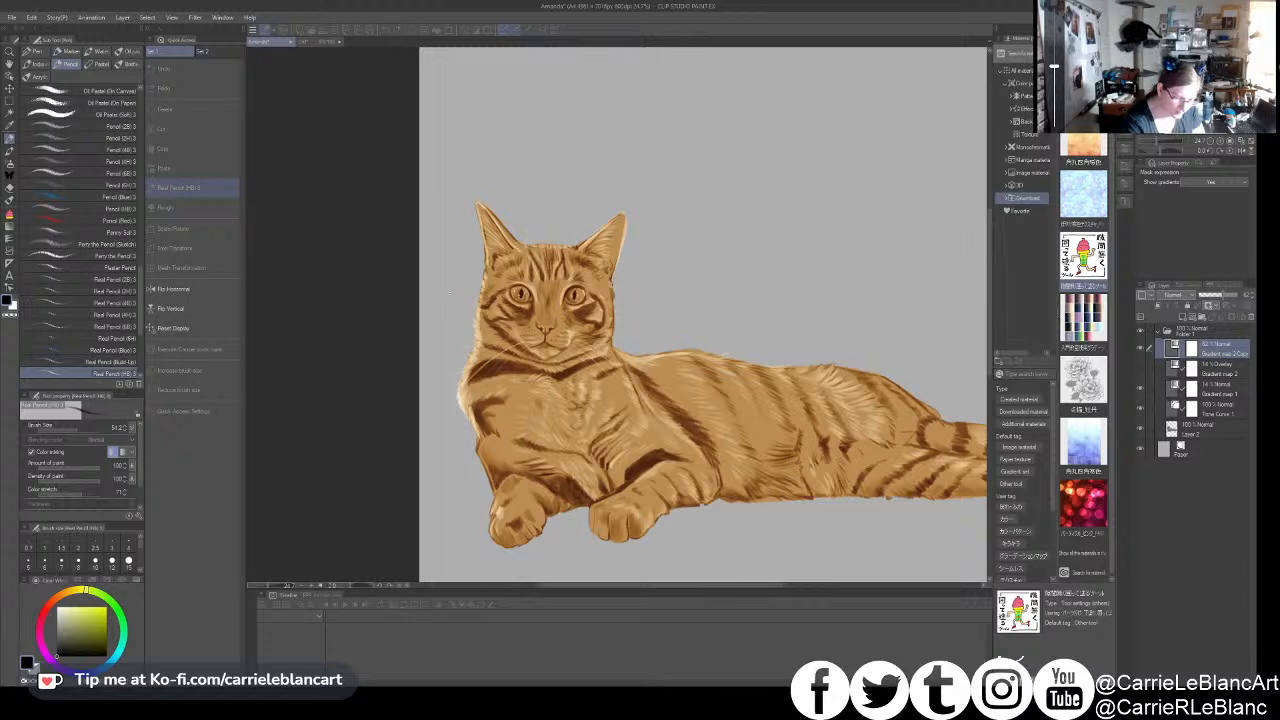
{"action": "left_click", "coordinate": [452, 382]}
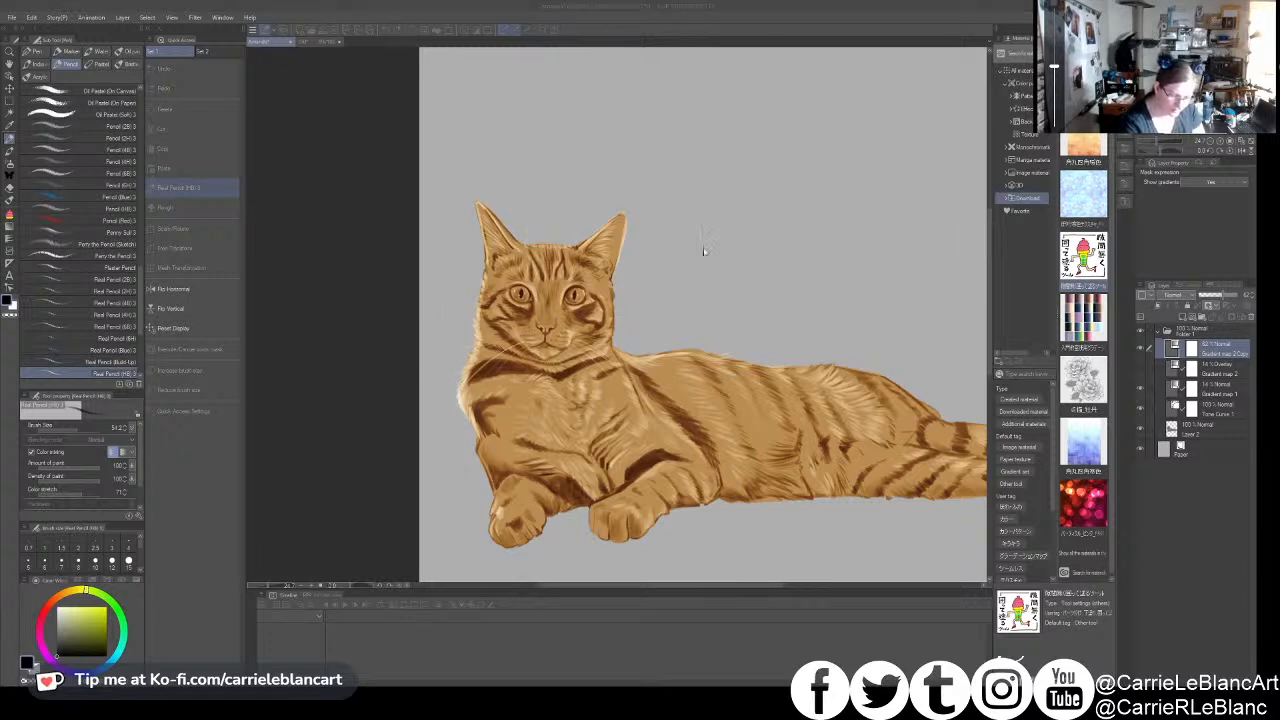
{"action": "left_click", "coordinate": [748, 280]}
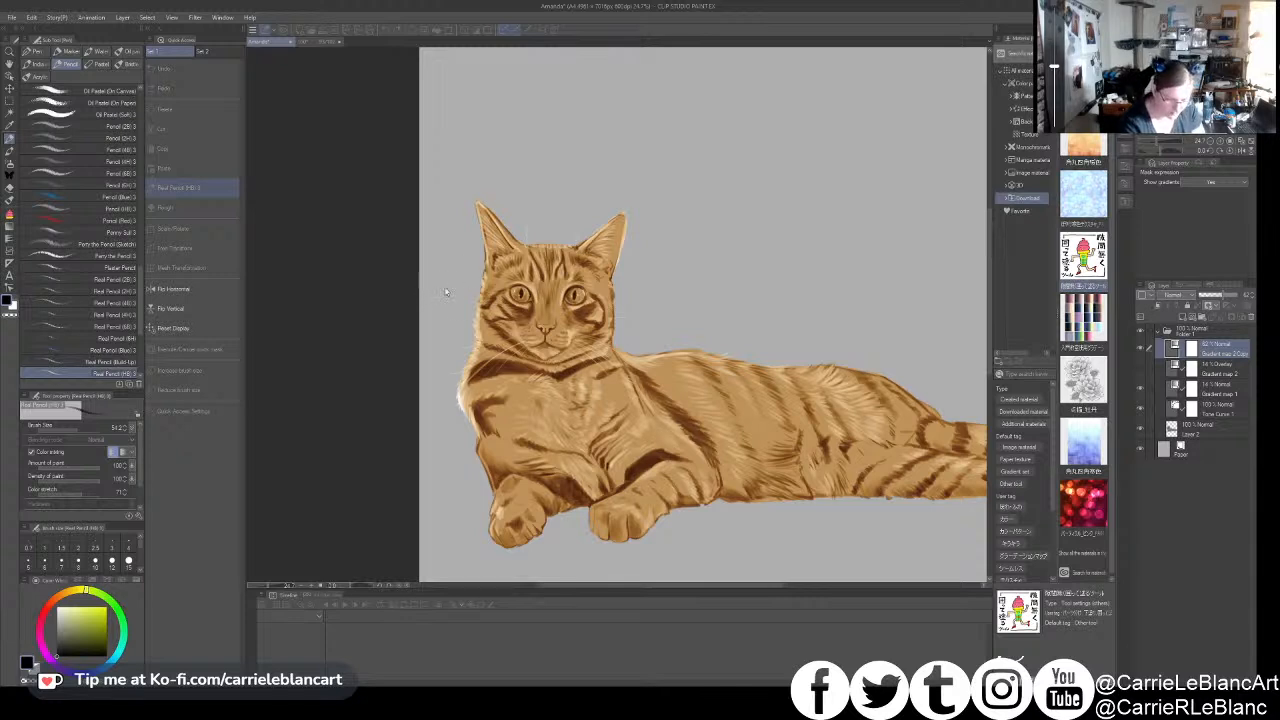
{"action": "left_click", "coordinate": [474, 287]}
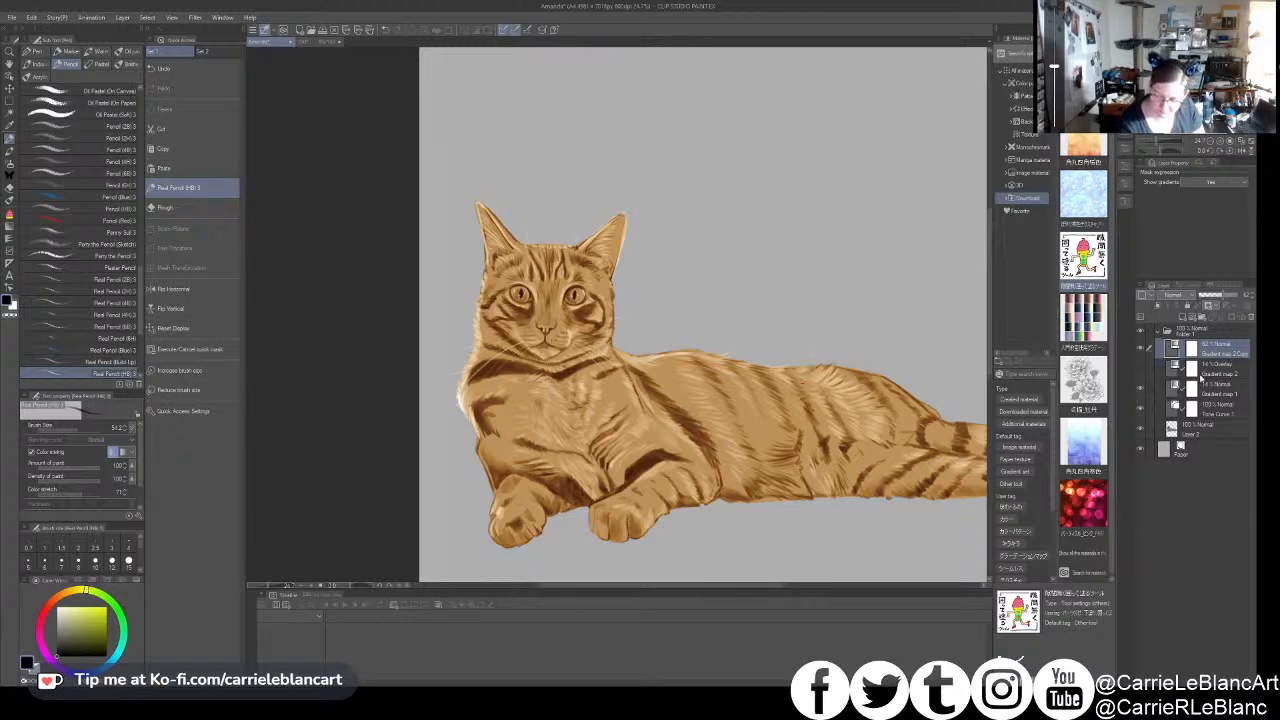
- On Layer 2, pencil light fur strokes onto the cat's chest and along the outer edge of its shoulder
{"action": "left_click", "coordinate": [1205, 428]}
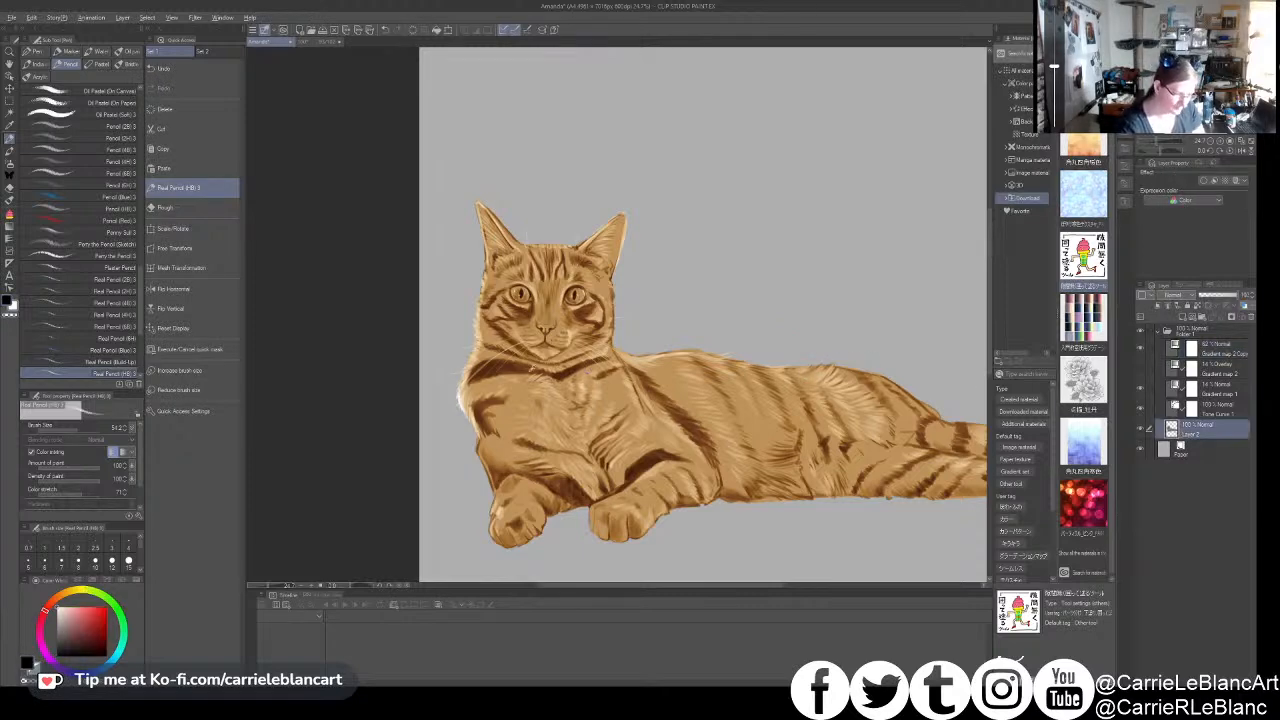
{"action": "left_click_drag", "start_coordinate": [537, 377], "coordinate": [541, 379]}
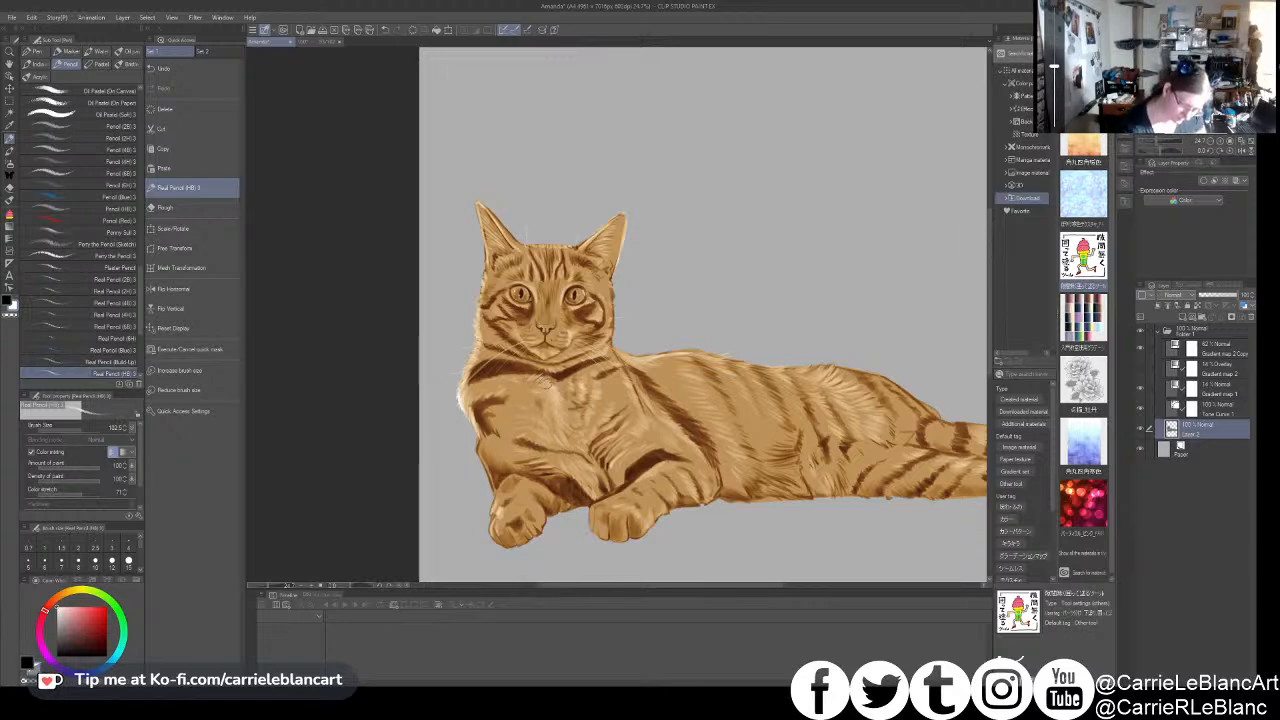
{"action": "left_click_drag", "start_coordinate": [468, 401], "coordinate": [462, 402]}
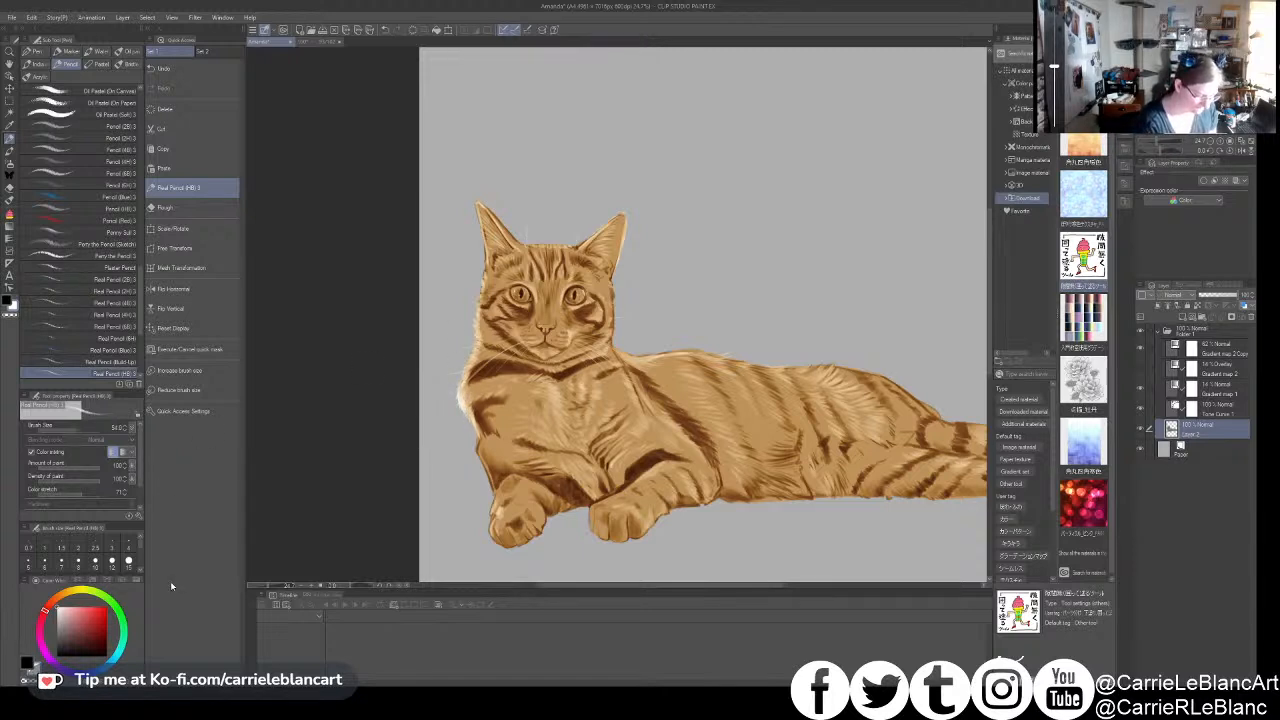
{"action": "mouse_move", "coordinate": [462, 394]}
{"action": "left_mouse_down"}
{"action": "mouse_move", "coordinate": [472, 420]}
{"action": "mouse_move", "coordinate": [462, 382]}
{"action": "left_mouse_up"}
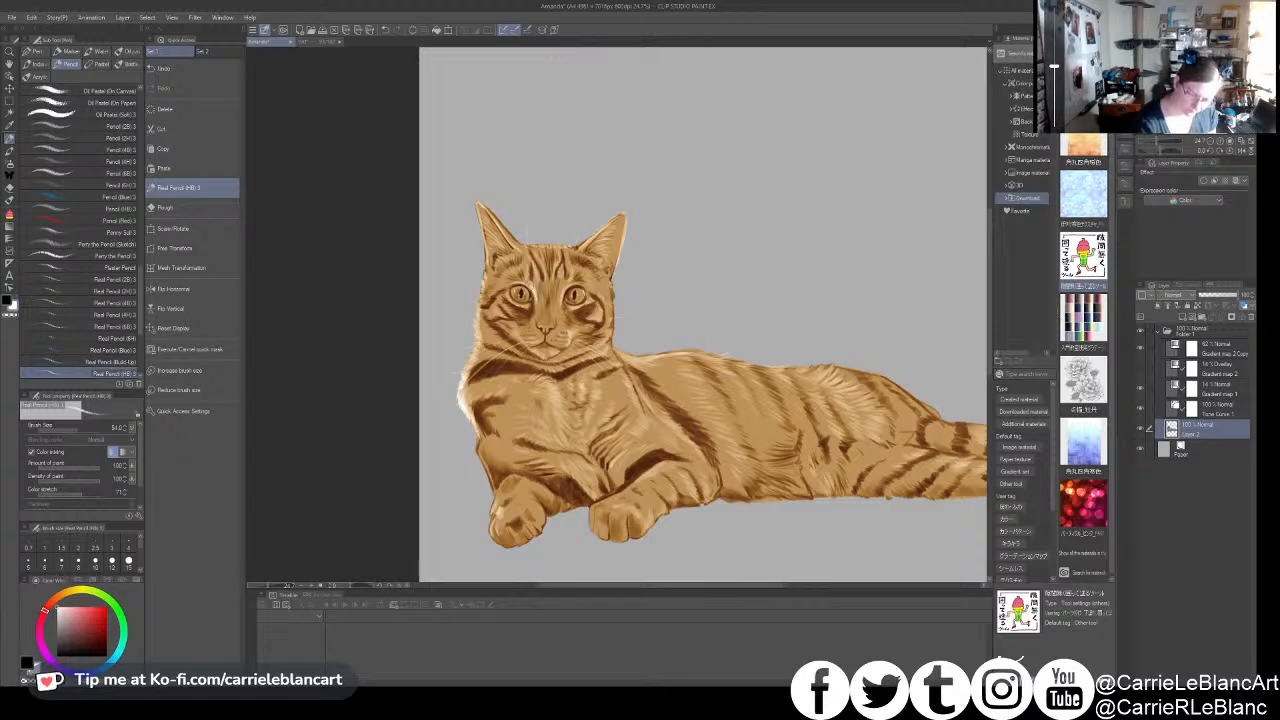
- Enlarge the Real Pencil brush to about 130 and add light fur highlights along the cat's back
{"action": "mouse_move", "coordinate": [695, 380]}
{"action": "left_mouse_down"}
{"action": "mouse_move", "coordinate": [662, 377]}
{"action": "mouse_move", "coordinate": [654, 358]}
{"action": "mouse_move", "coordinate": [676, 352]}
{"action": "left_mouse_up"}
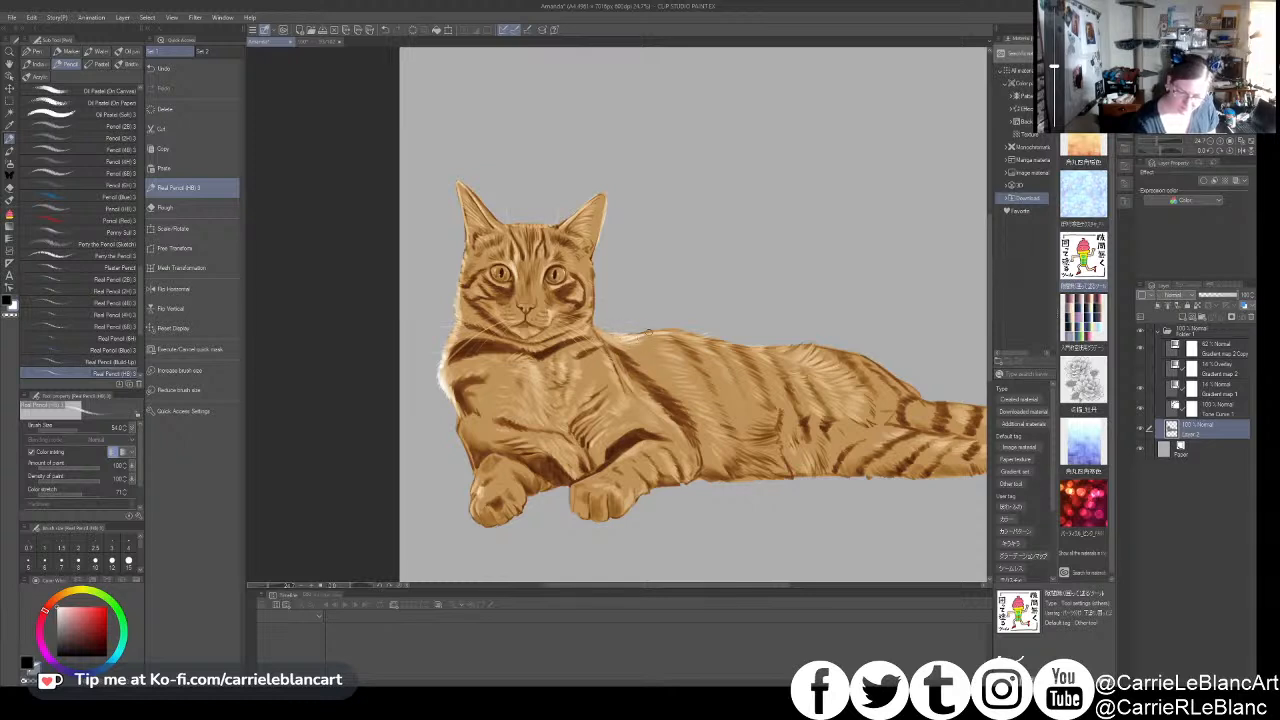
{"action": "left_click_drag", "start_coordinate": [658, 331], "coordinate": [573, 357]}
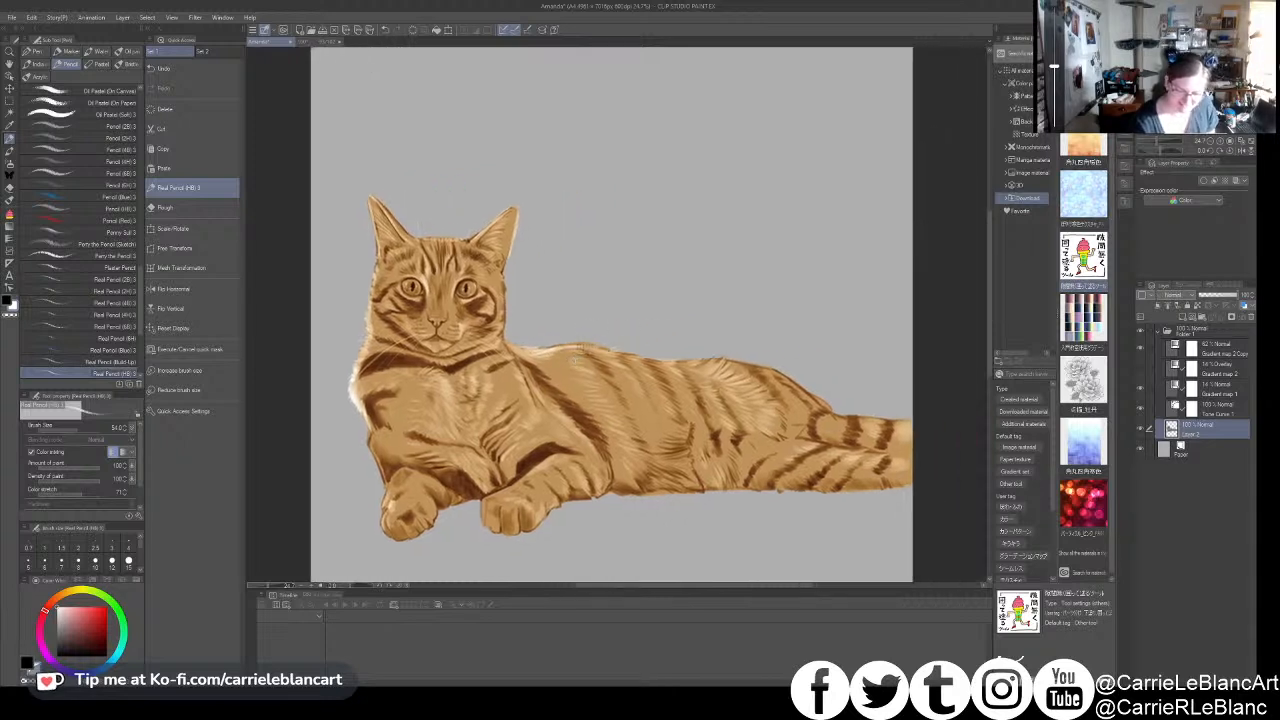
{"action": "key", "text": "]"}
{"action": "key", "text": "]"}
{"action": "key", "text": "]"}
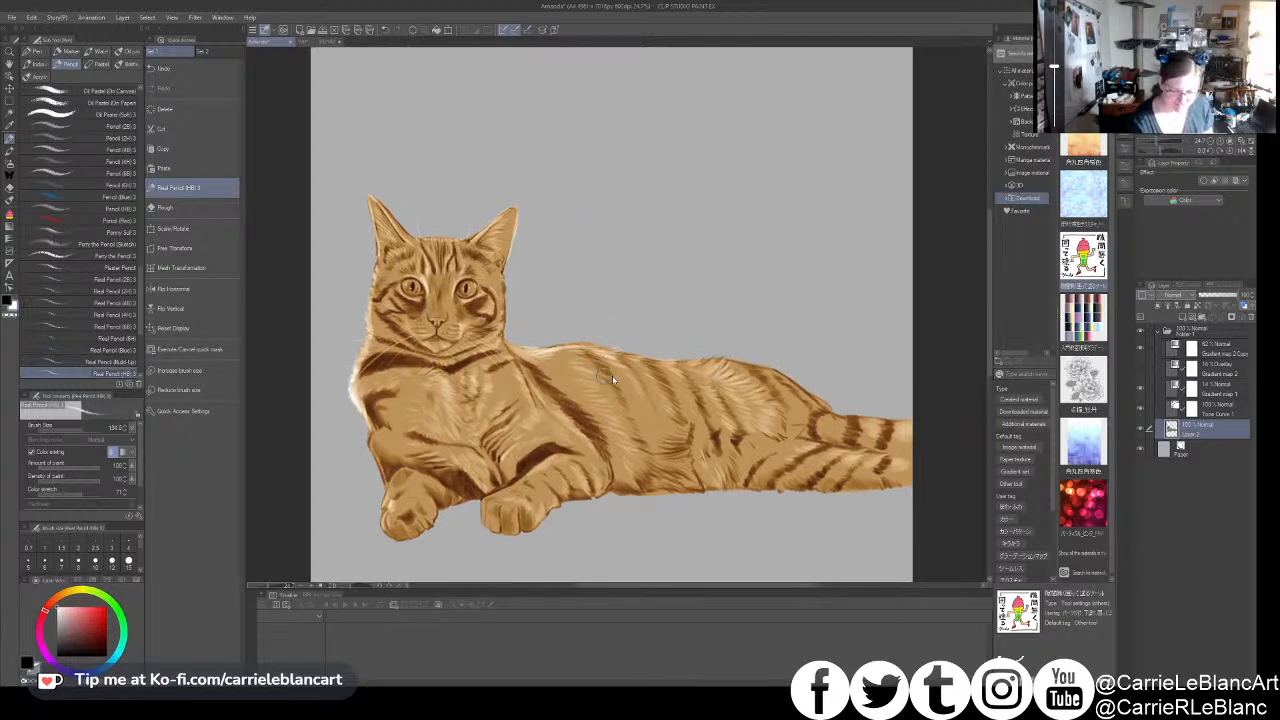
{"action": "mouse_move", "coordinate": [560, 358]}
{"action": "left_mouse_down"}
{"action": "mouse_move", "coordinate": [591, 355]}
{"action": "mouse_move", "coordinate": [564, 369]}
{"action": "mouse_move", "coordinate": [607, 395]}
{"action": "mouse_move", "coordinate": [674, 368]}
{"action": "mouse_move", "coordinate": [628, 355]}
{"action": "mouse_move", "coordinate": [630, 389]}
{"action": "mouse_move", "coordinate": [624, 350]}
{"action": "mouse_move", "coordinate": [677, 363]}
{"action": "mouse_move", "coordinate": [690, 395]}
{"action": "mouse_move", "coordinate": [688, 362]}
{"action": "mouse_move", "coordinate": [735, 370]}
{"action": "mouse_move", "coordinate": [700, 368]}
{"action": "left_mouse_up"}
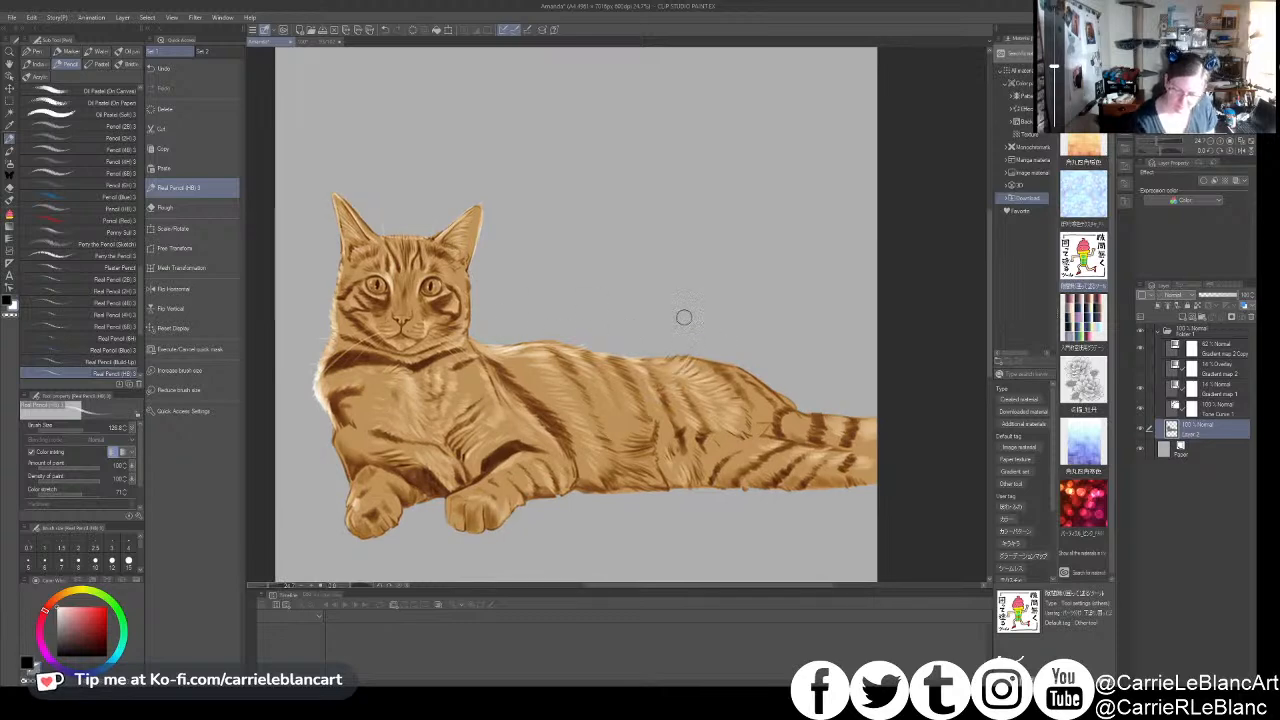
- Build up bright fur highlights on the cat's hip and hind leg, redoing the first stroke and varying the brush size
{"action": "mouse_move", "coordinate": [678, 373]}
{"action": "left_mouse_down"}
{"action": "mouse_move", "coordinate": [692, 355]}
{"action": "mouse_move", "coordinate": [713, 371]}
{"action": "left_mouse_up"}
{"action": "key", "text": "ctrl+z"}
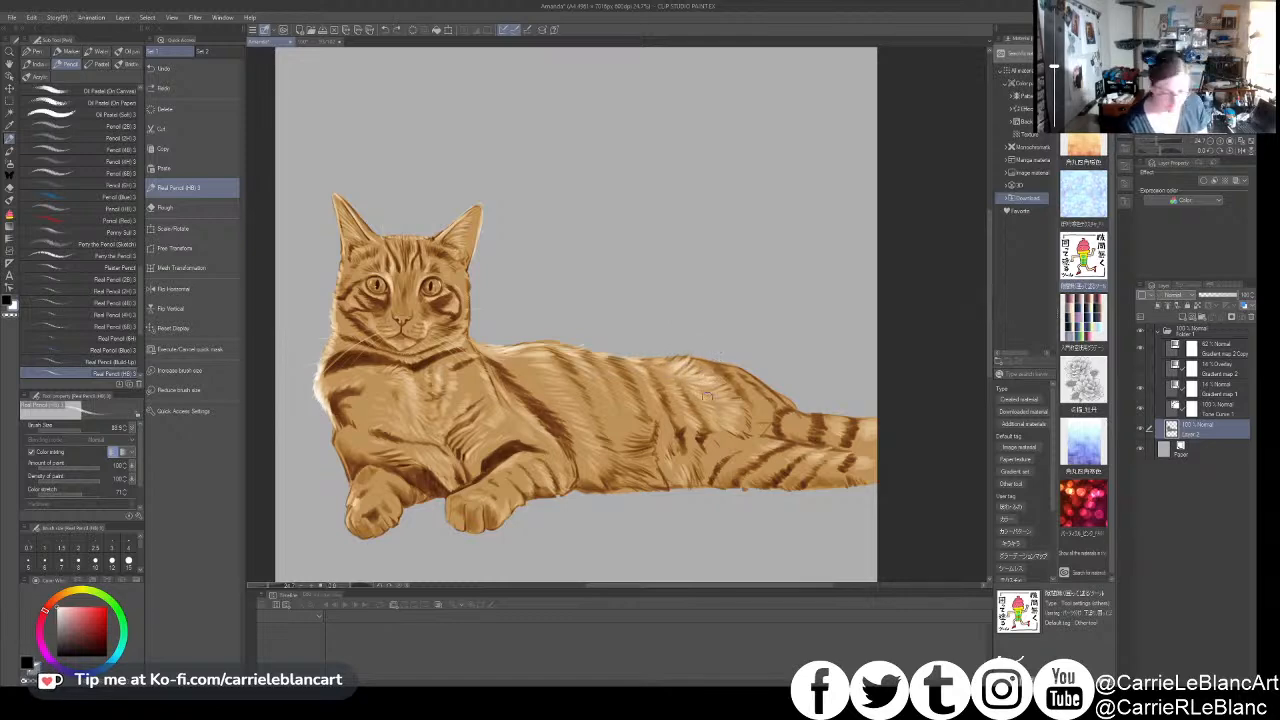
{"action": "left_click_drag", "start_coordinate": [688, 377], "coordinate": [704, 365]}
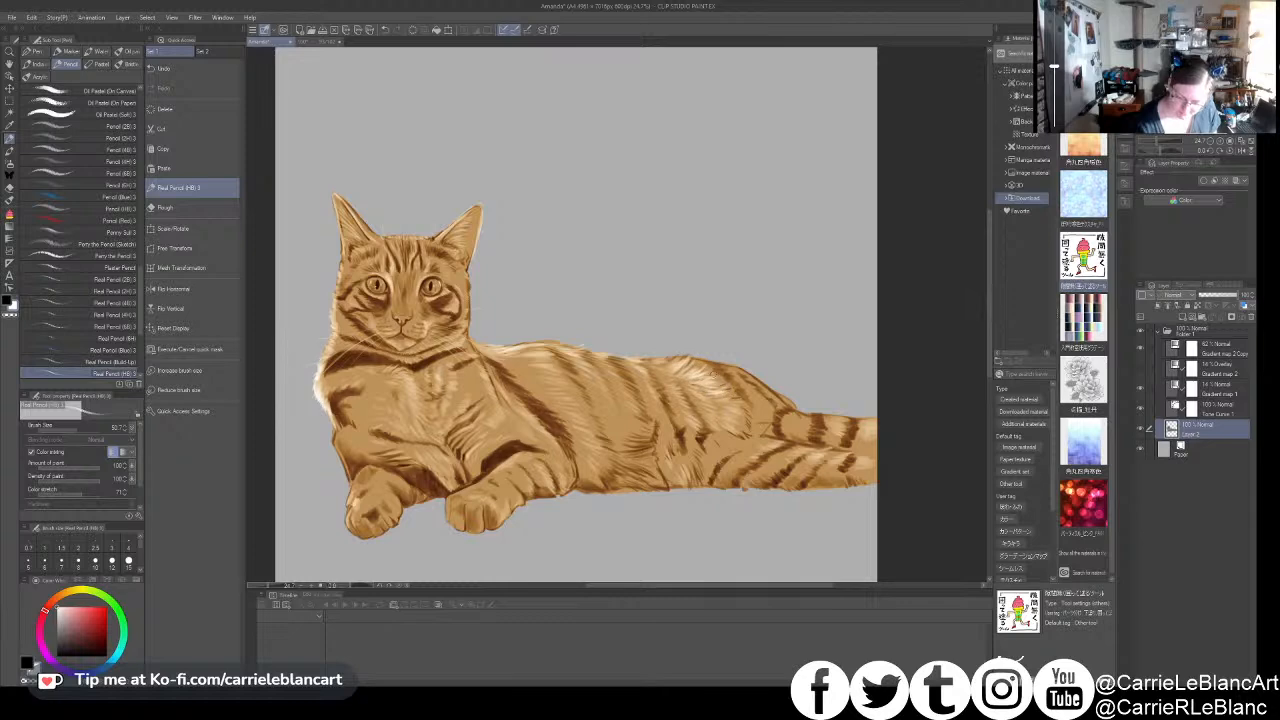
{"action": "mouse_move", "coordinate": [679, 378]}
{"action": "left_mouse_down"}
{"action": "mouse_move", "coordinate": [700, 368]}
{"action": "mouse_move", "coordinate": [692, 357]}
{"action": "left_mouse_up"}
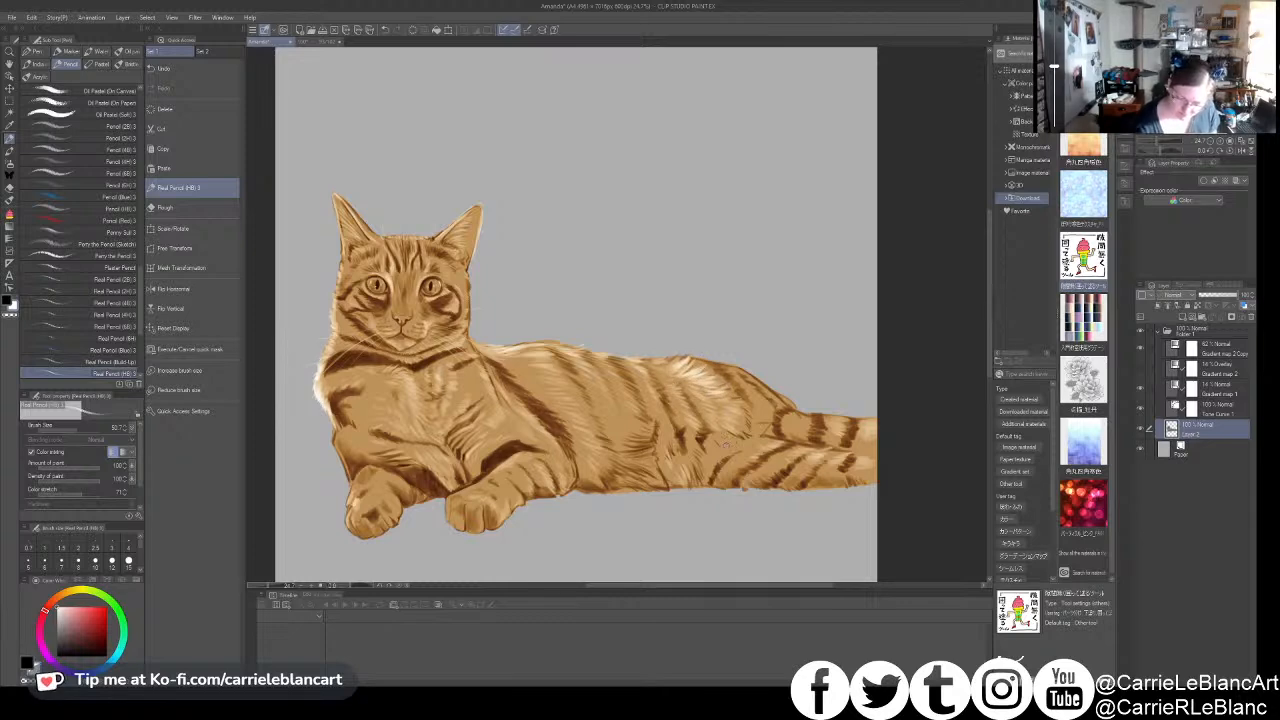
{"action": "key", "text": "bracketright"}
{"action": "key", "text": "bracketright"}
{"action": "key", "text": "bracketright"}
{"action": "key", "text": "bracketright"}
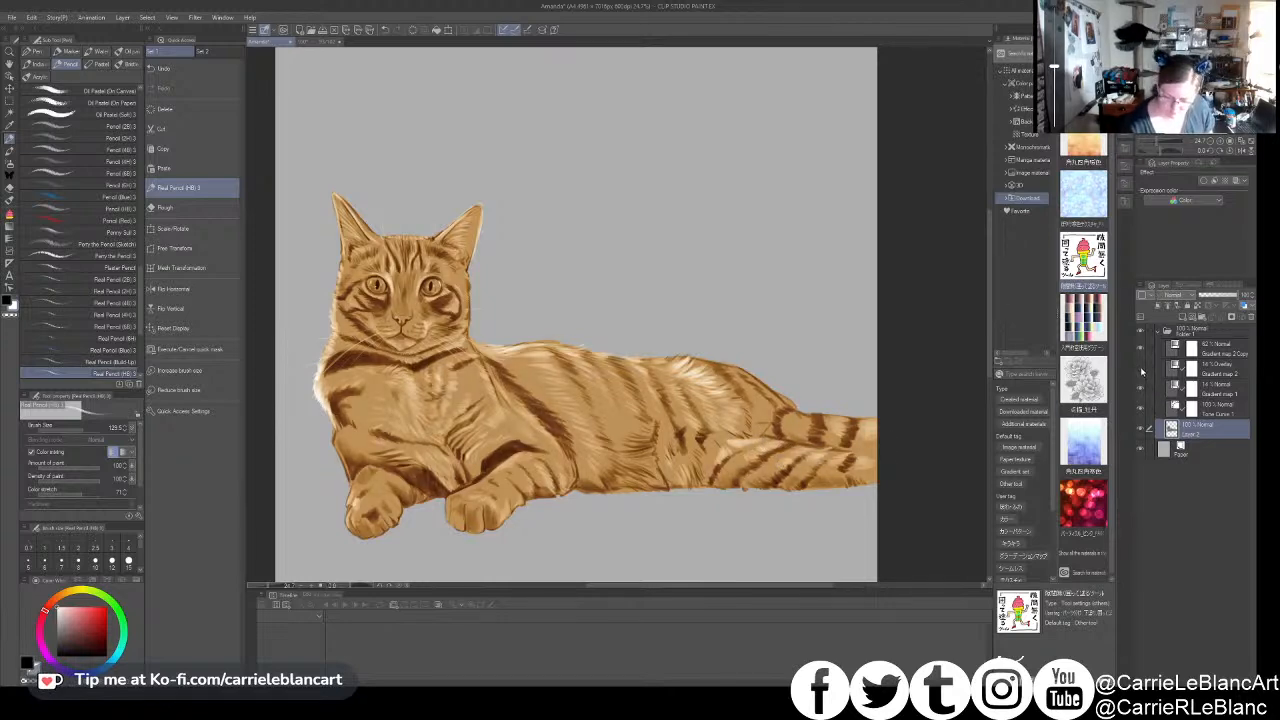
- Strongly lower the opacity of the Overlay gradient map layer, comparing the cat's colouring with the layer hidden and shown
{"action": "left_click", "coordinate": [1200, 370]}
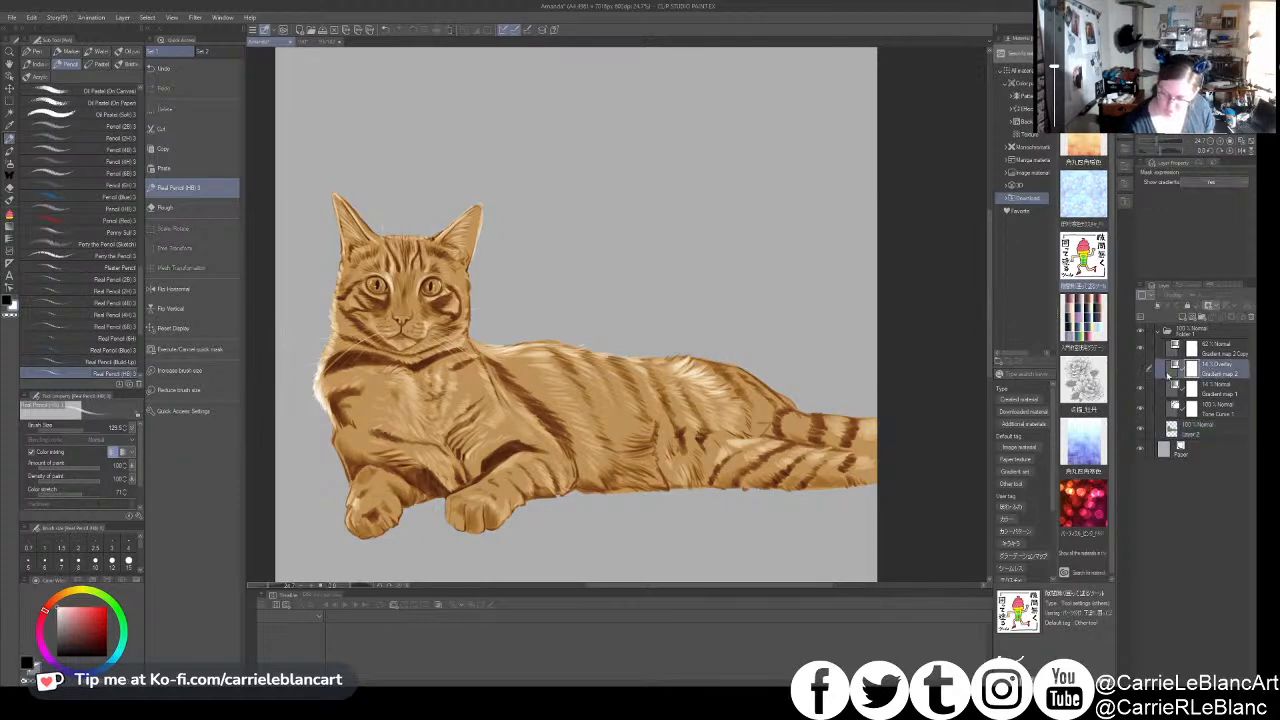
{"action": "left_click", "coordinate": [1217, 296]}
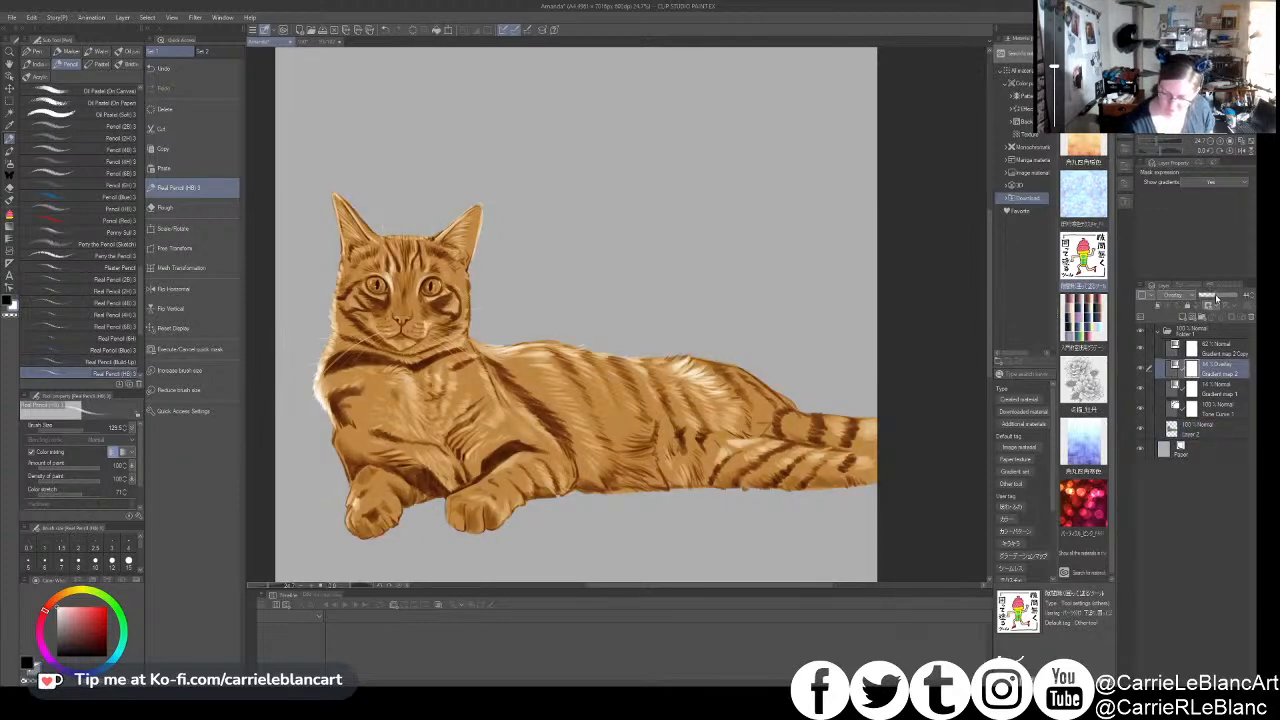
{"action": "left_click", "coordinate": [1140, 368]}
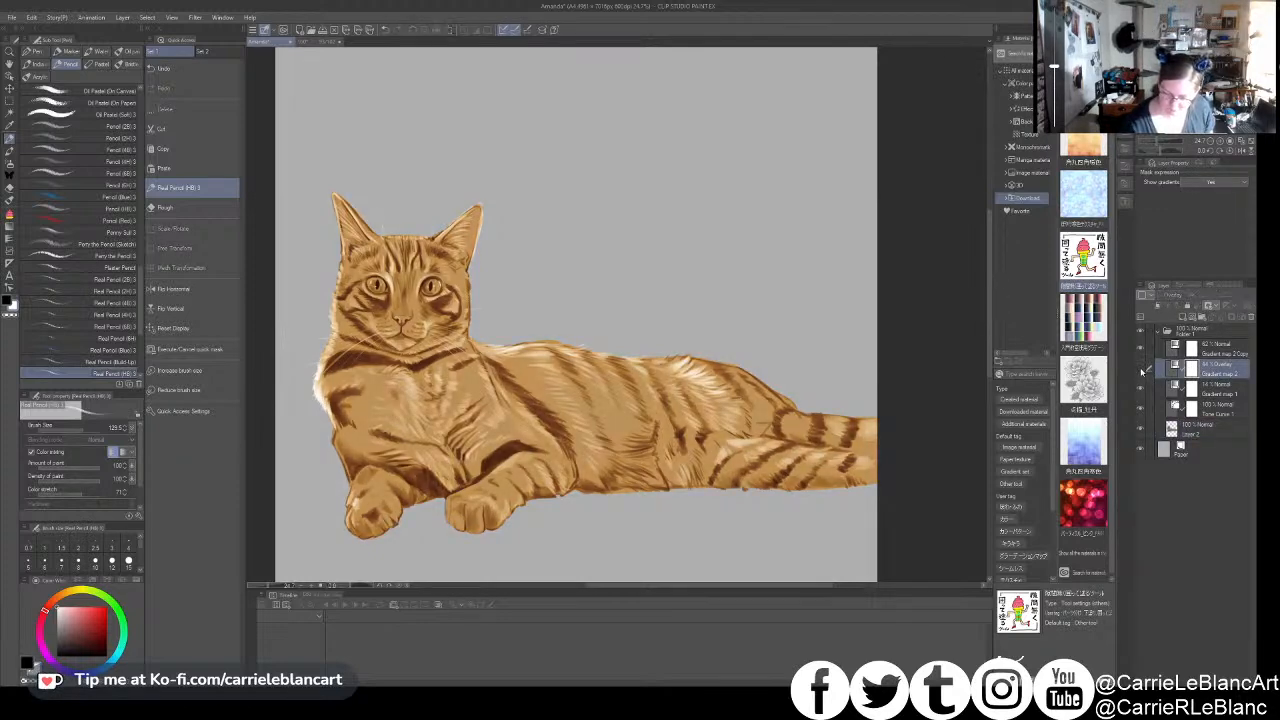
{"action": "left_click", "coordinate": [1141, 368]}
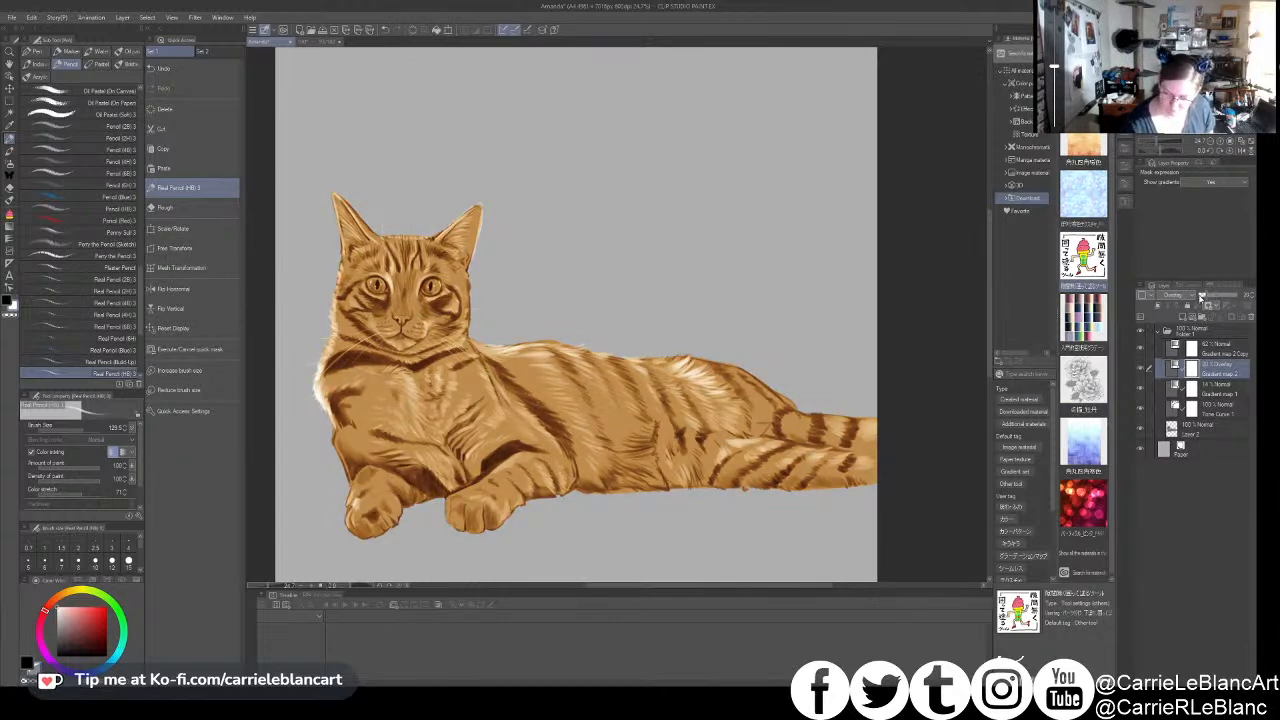
- Compare the cat's colouring with and without the uppermost gradient map layer
{"action": "left_click", "coordinate": [1198, 350]}
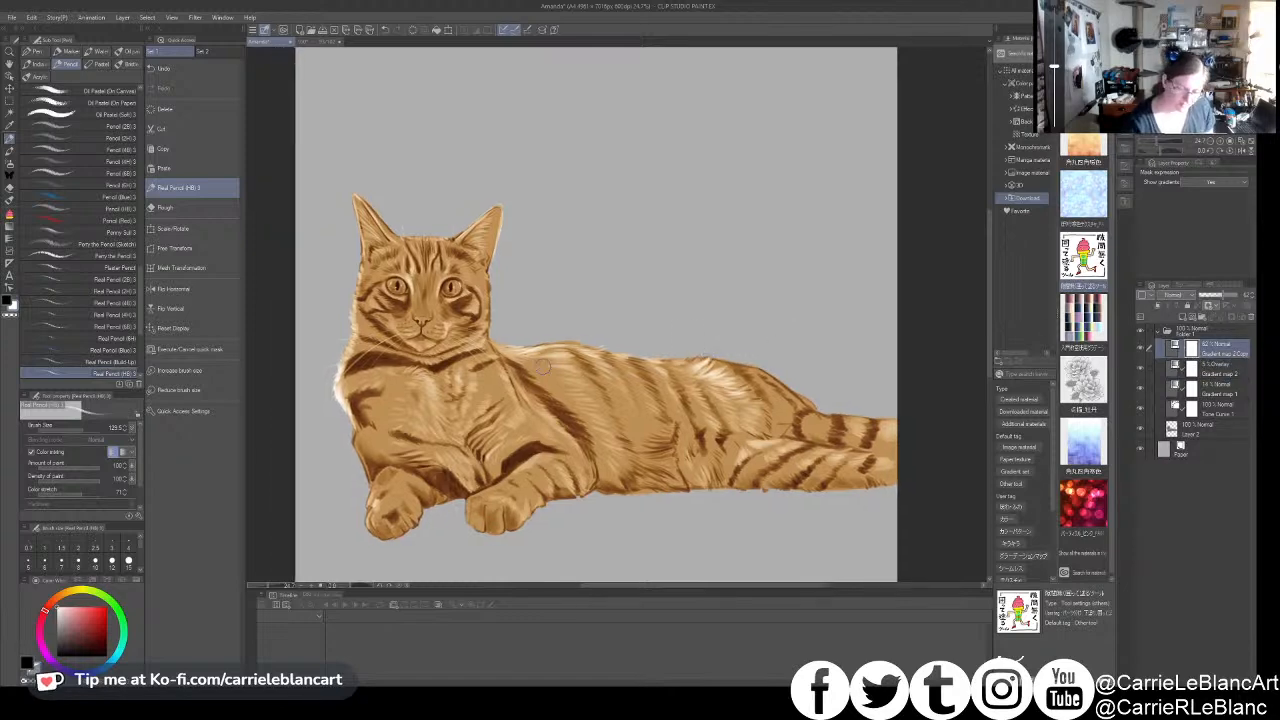
{"action": "left_click", "coordinate": [1180, 428]}
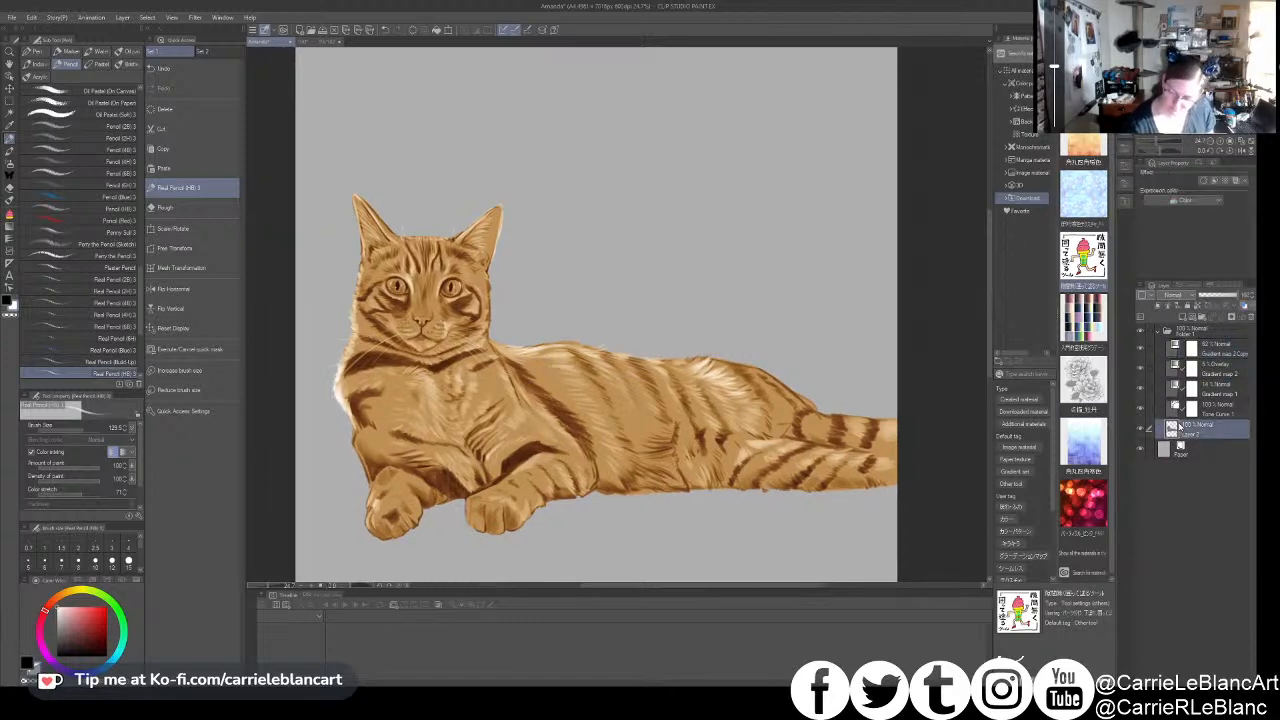
{"action": "left_click_drag", "start_coordinate": [535, 335], "coordinate": [656, 361]}
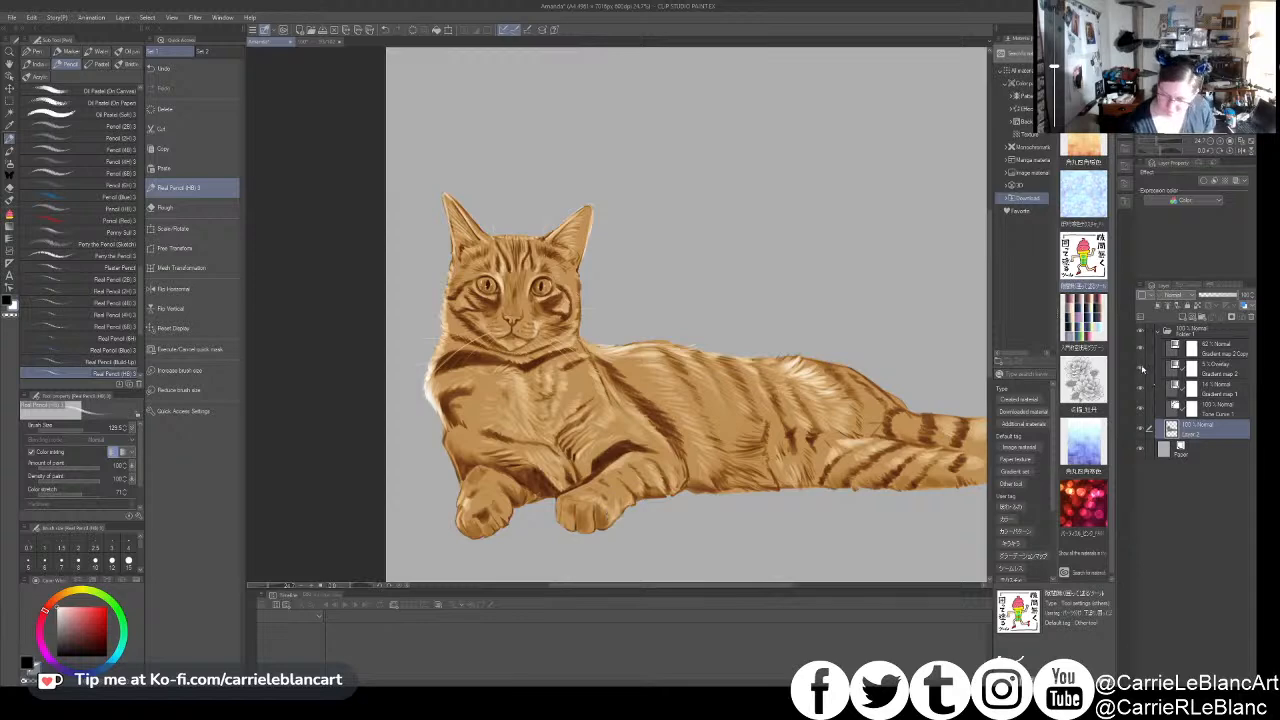
{"action": "left_click", "coordinate": [1140, 348]}
{"action": "left_click", "coordinate": [1140, 348]}
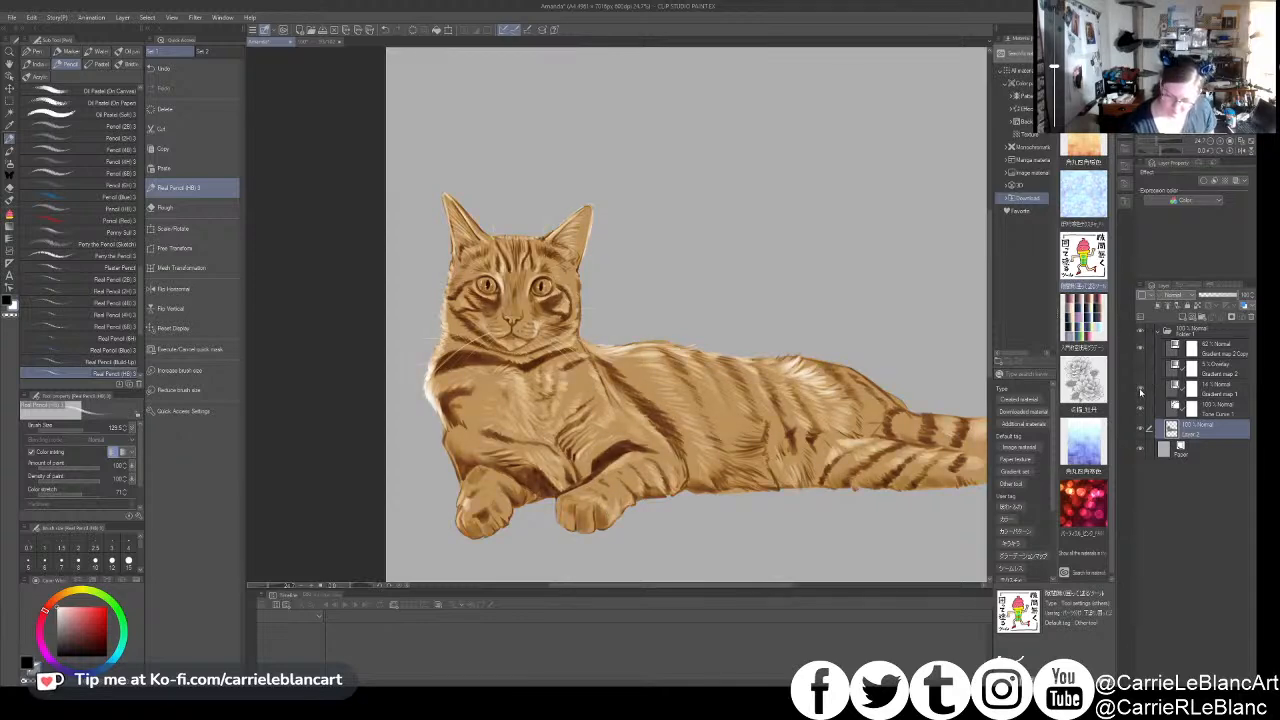
{"action": "left_click", "coordinate": [1175, 348]}
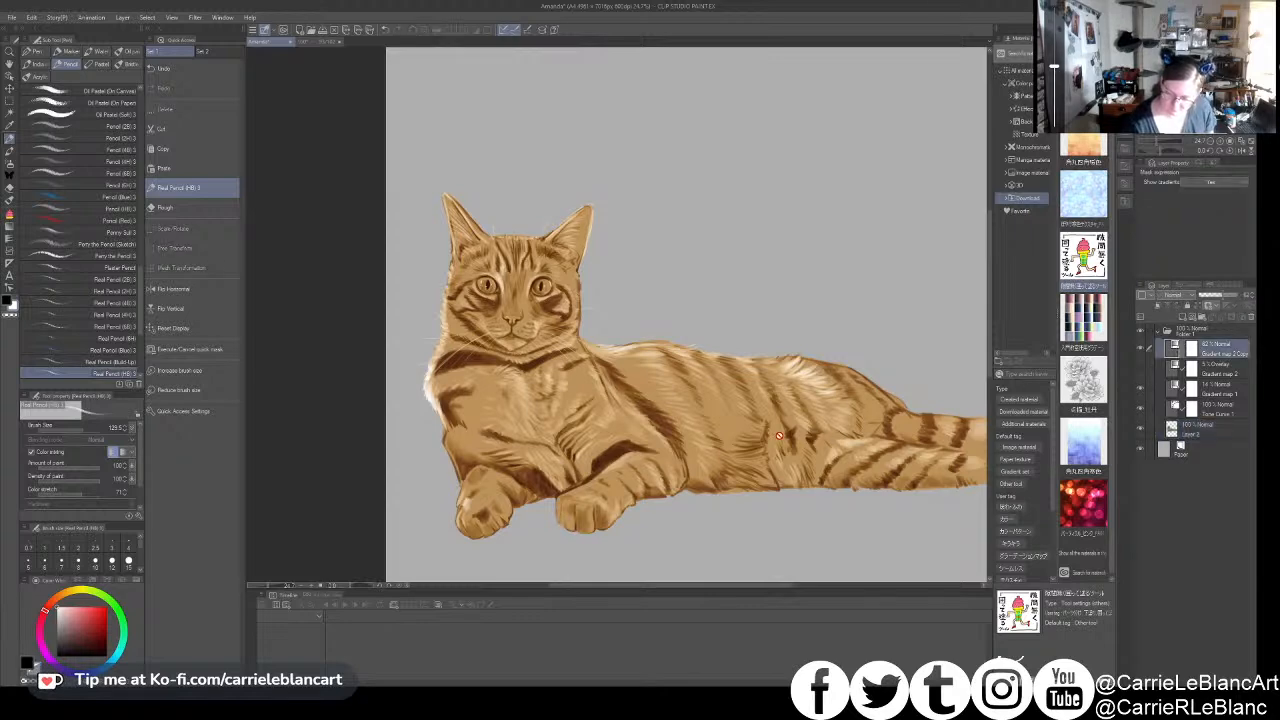
- On Layer 2, reduce the Real Pencil brush size and add light fur strokes to the cat's foreleg and shoulder
{"action": "left_click", "coordinate": [1181, 431]}
{"action": "left_click_drag", "start_coordinate": [629, 499], "coordinate": [646, 496]}
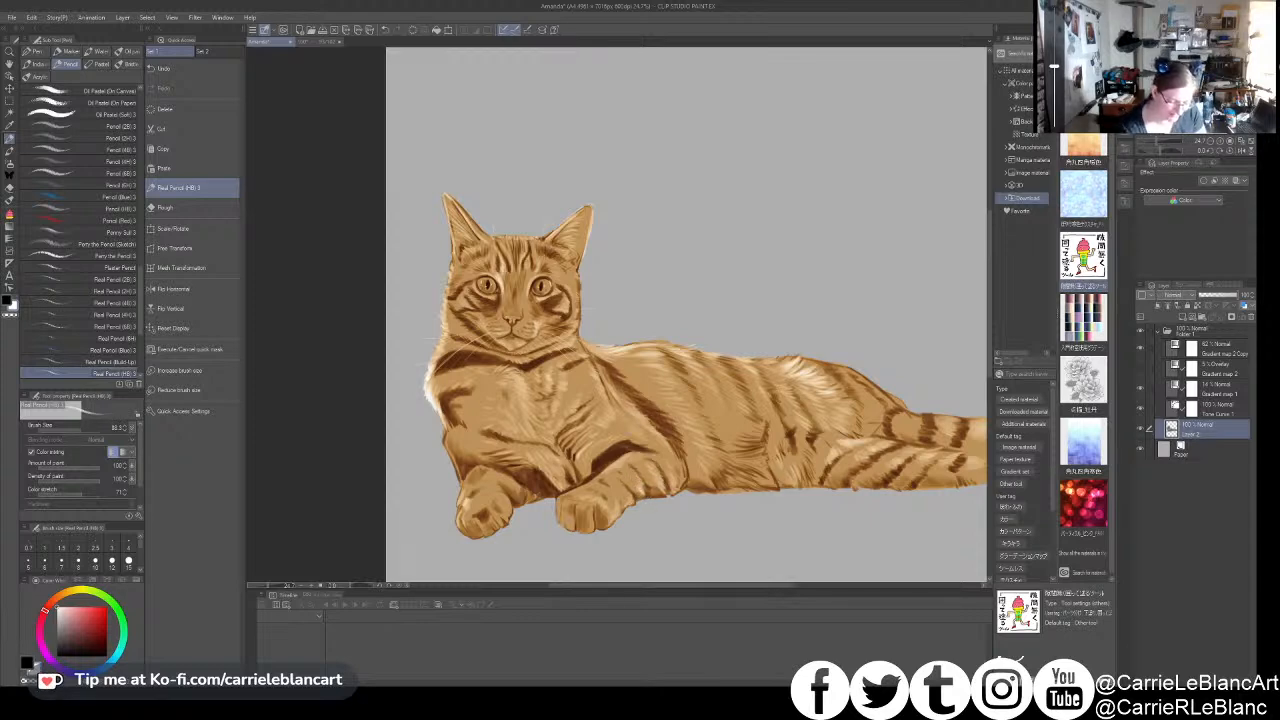
{"action": "left_click_drag", "start_coordinate": [651, 476], "coordinate": [658, 489]}
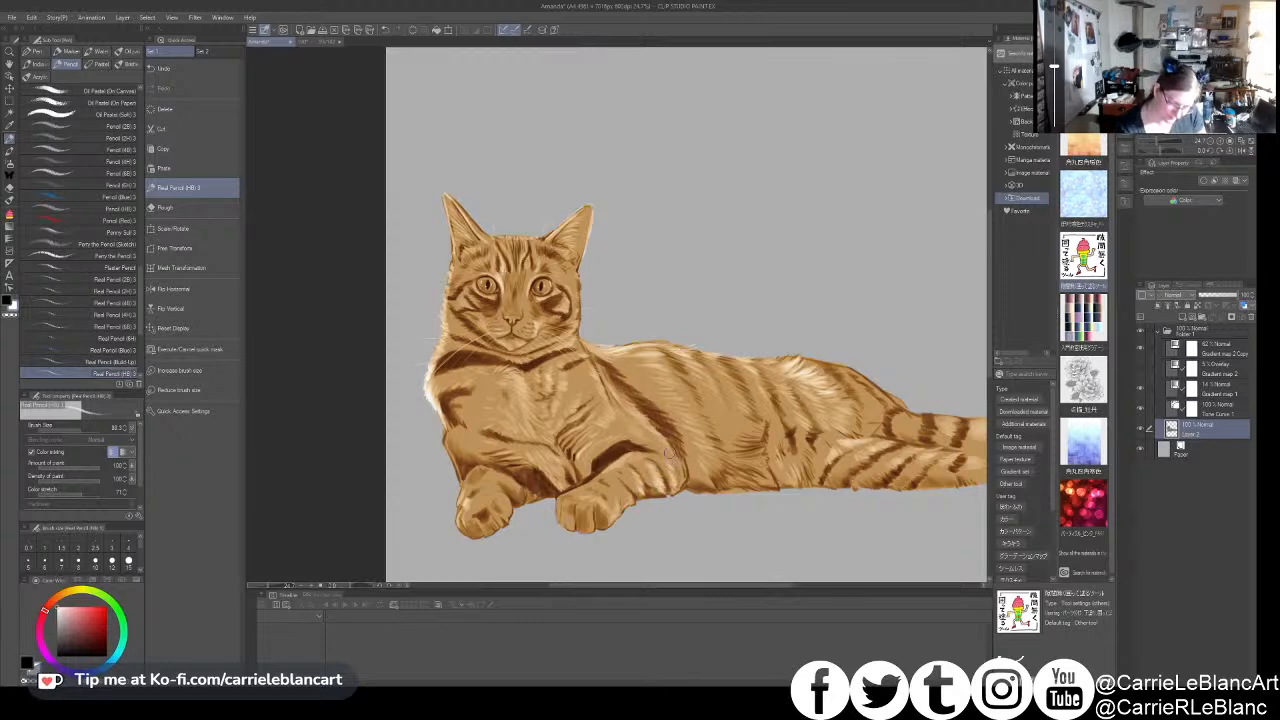
{"action": "left_click_drag", "start_coordinate": [607, 380], "coordinate": [667, 420]}
- Create a new layer above the gradient maps and set its blending mode to Color
{"action": "scroll", "coordinate": [585, 375], "scroll_direction": "up", "scroll_amount": 3}
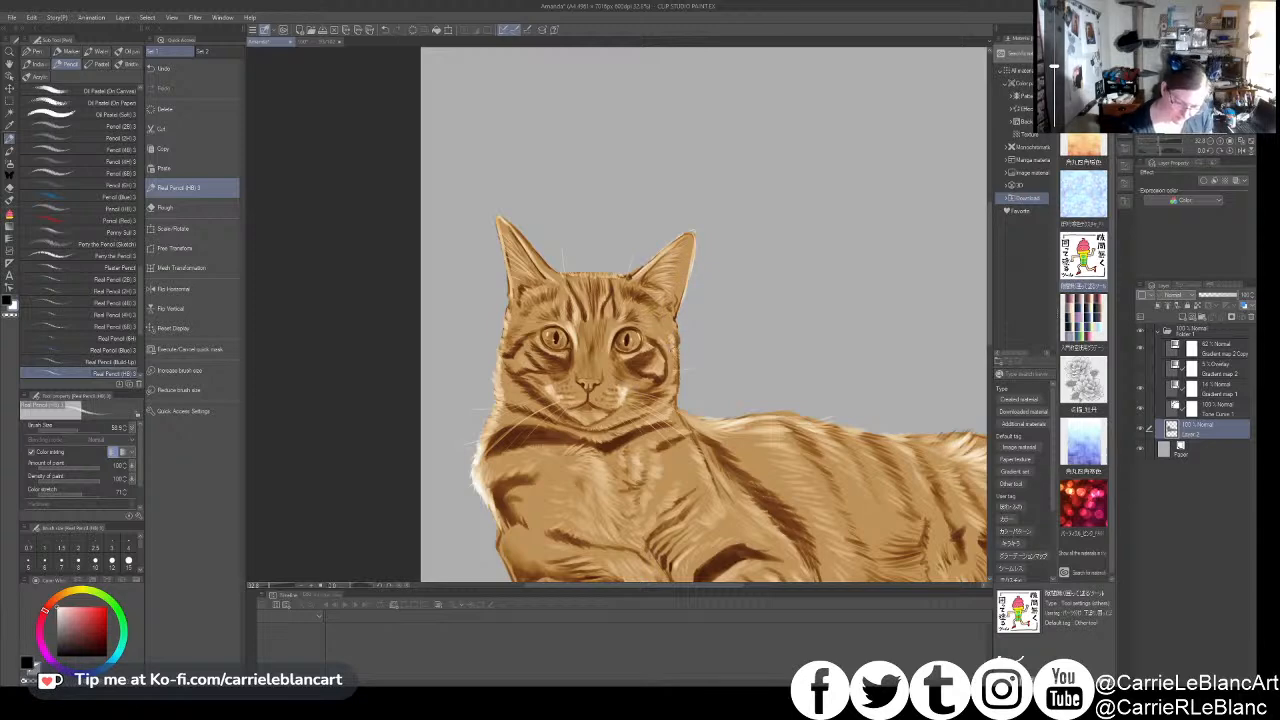
{"action": "key", "text": "ctrl+shift+n"}
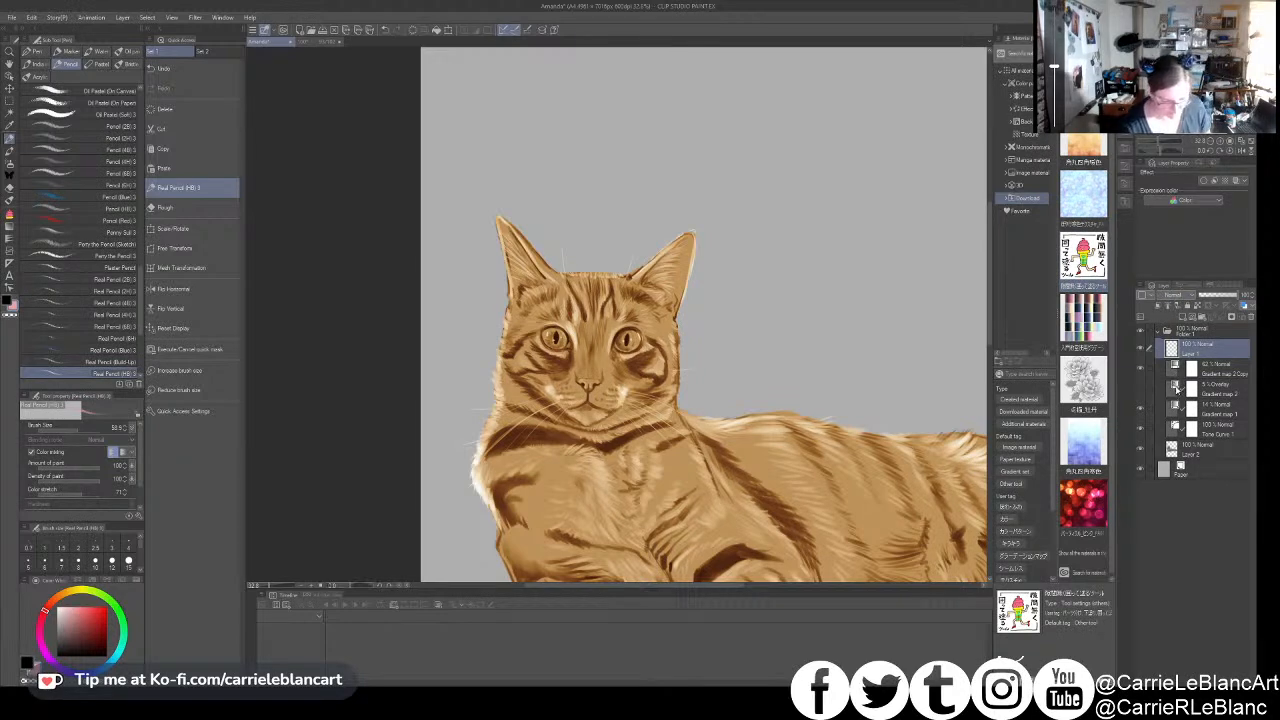
{"action": "left_click", "coordinate": [1187, 296]}
{"action": "left_click", "coordinate": [1181, 536]}
{"action": "left_click", "coordinate": [1175, 553]}
- Paint pink inside both of the cat's ears and on its nose, and lower the Color layer's opacity
{"action": "left_click_drag", "start_coordinate": [688, 266], "coordinate": [674, 276]}
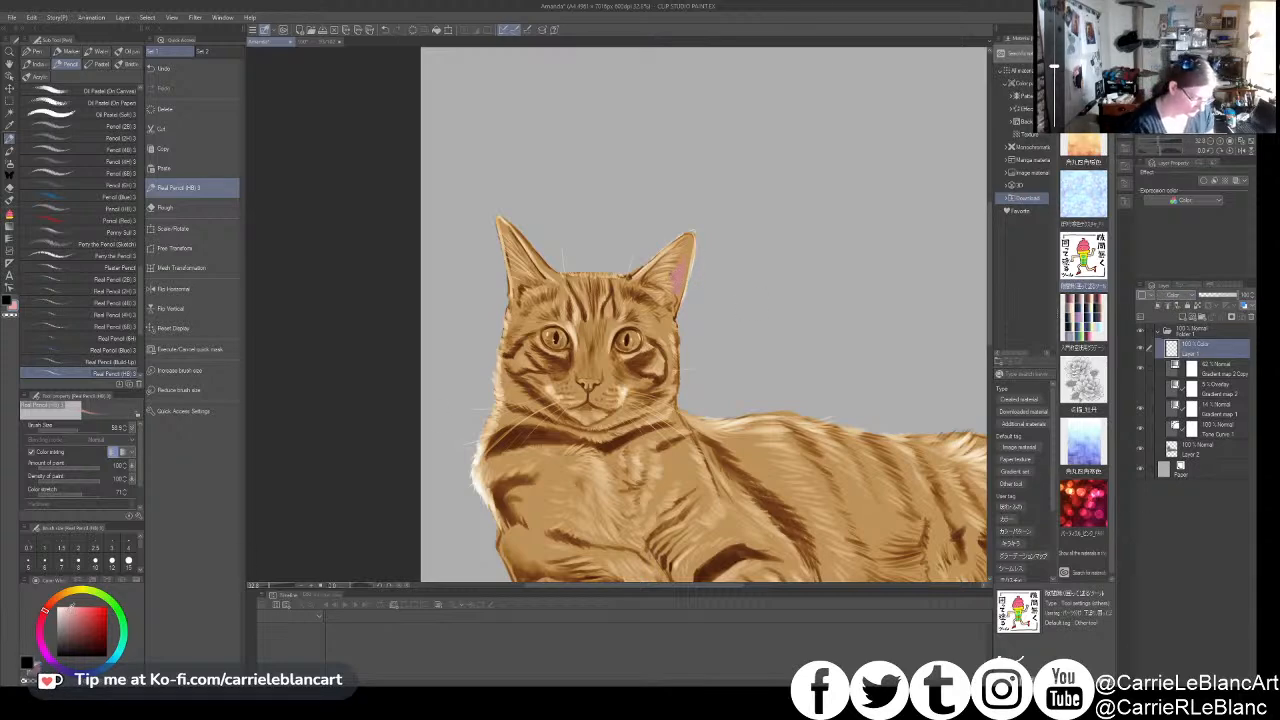
{"action": "left_click_drag", "start_coordinate": [682, 277], "coordinate": [688, 263]}
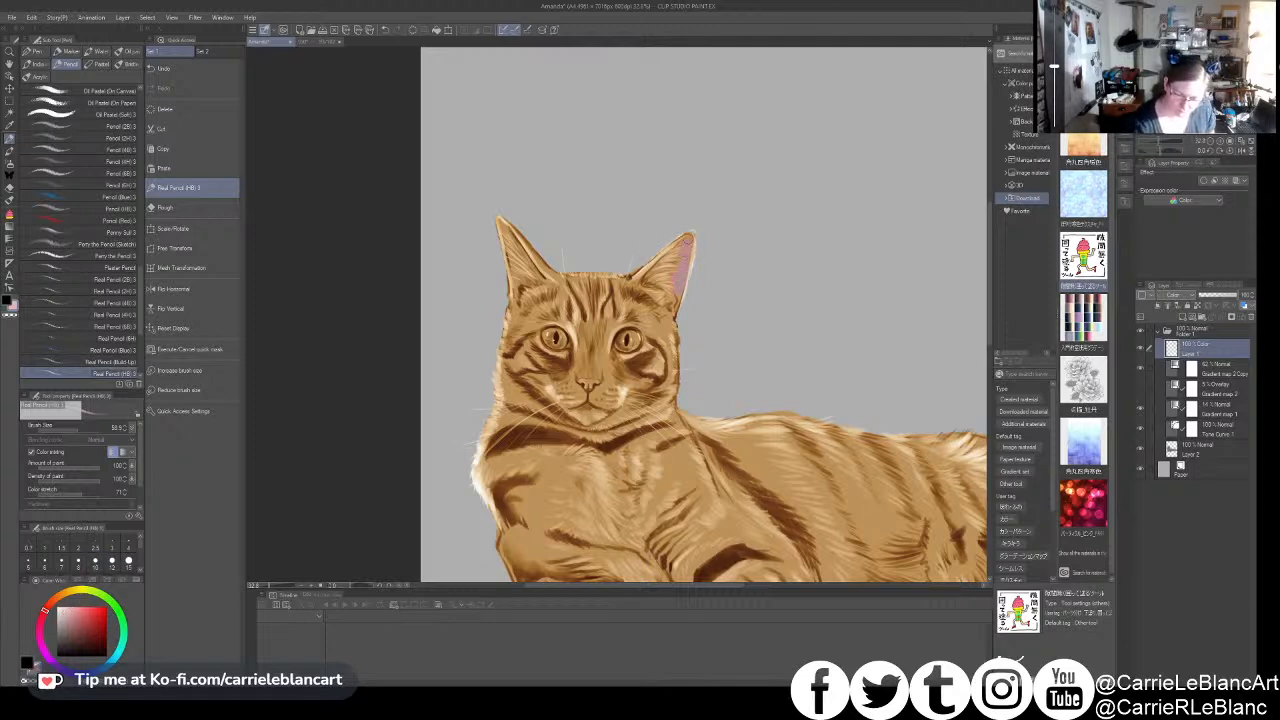
{"action": "mouse_move", "coordinate": [671, 299]}
{"action": "left_mouse_down"}
{"action": "mouse_move", "coordinate": [688, 240]}
{"action": "mouse_move", "coordinate": [706, 244]}
{"action": "left_mouse_up"}
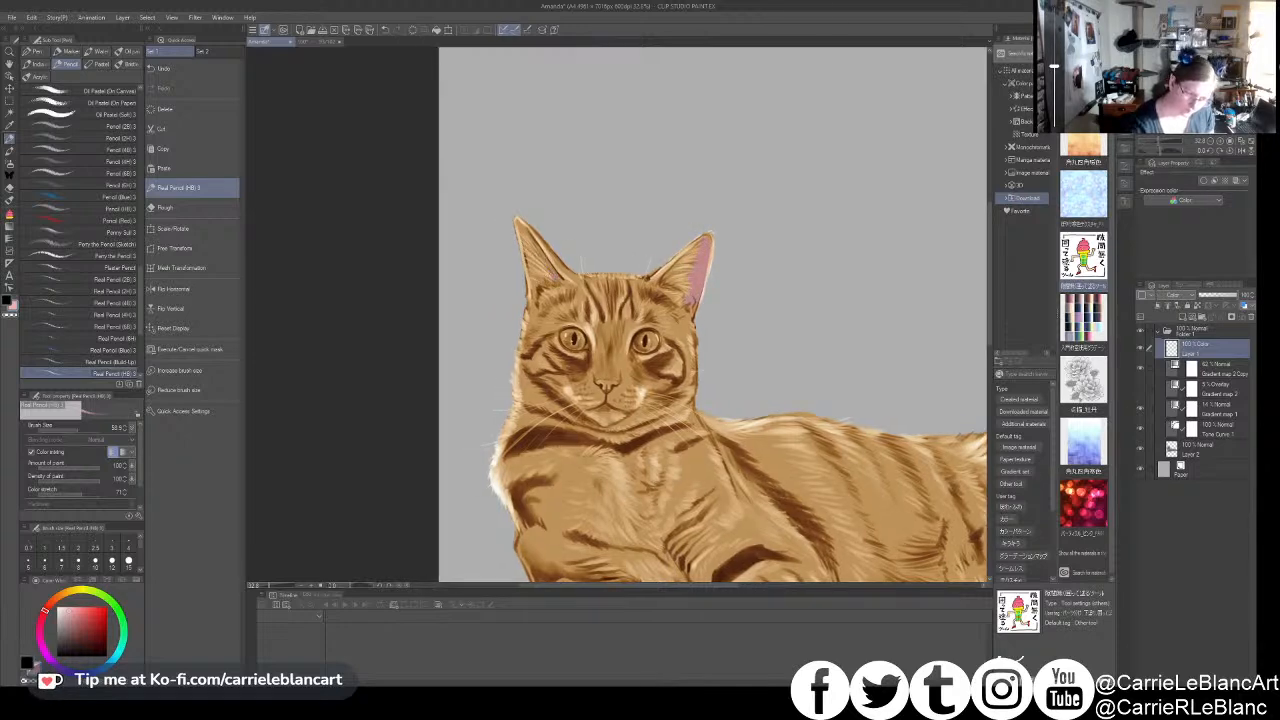
{"action": "left_click_drag", "start_coordinate": [527, 241], "coordinate": [518, 223]}
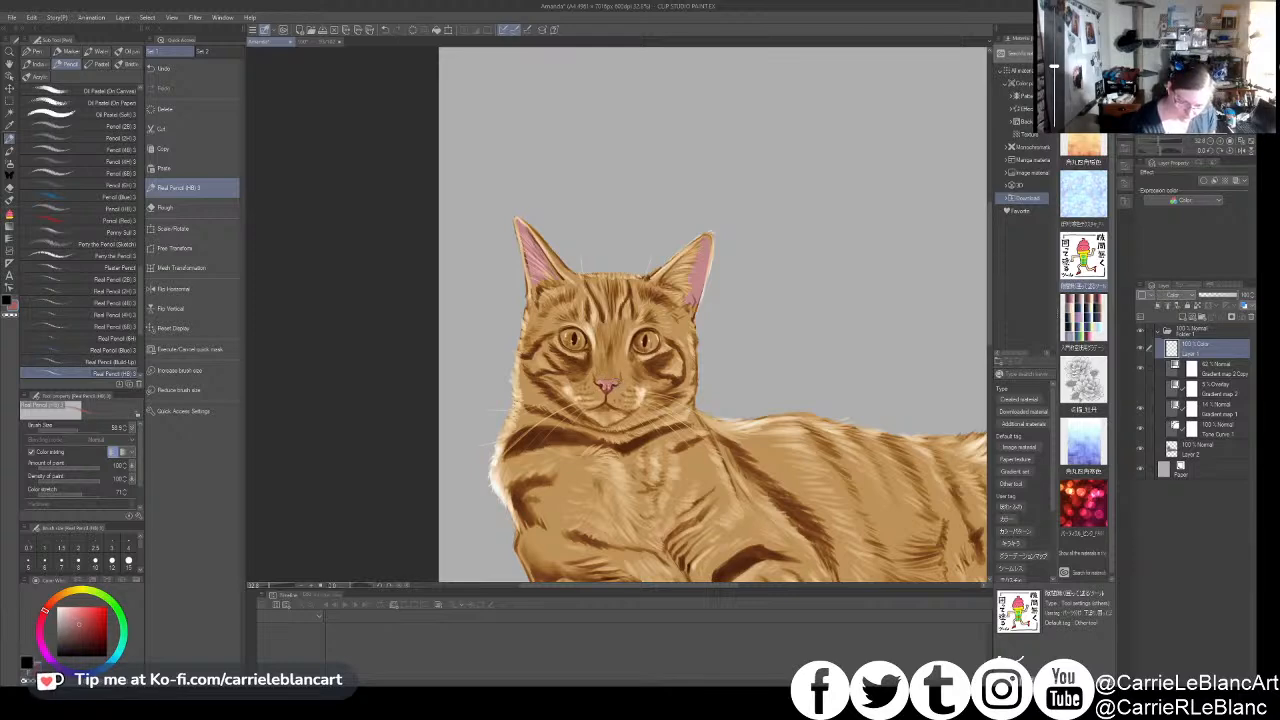
{"action": "left_click", "coordinate": [1215, 299]}
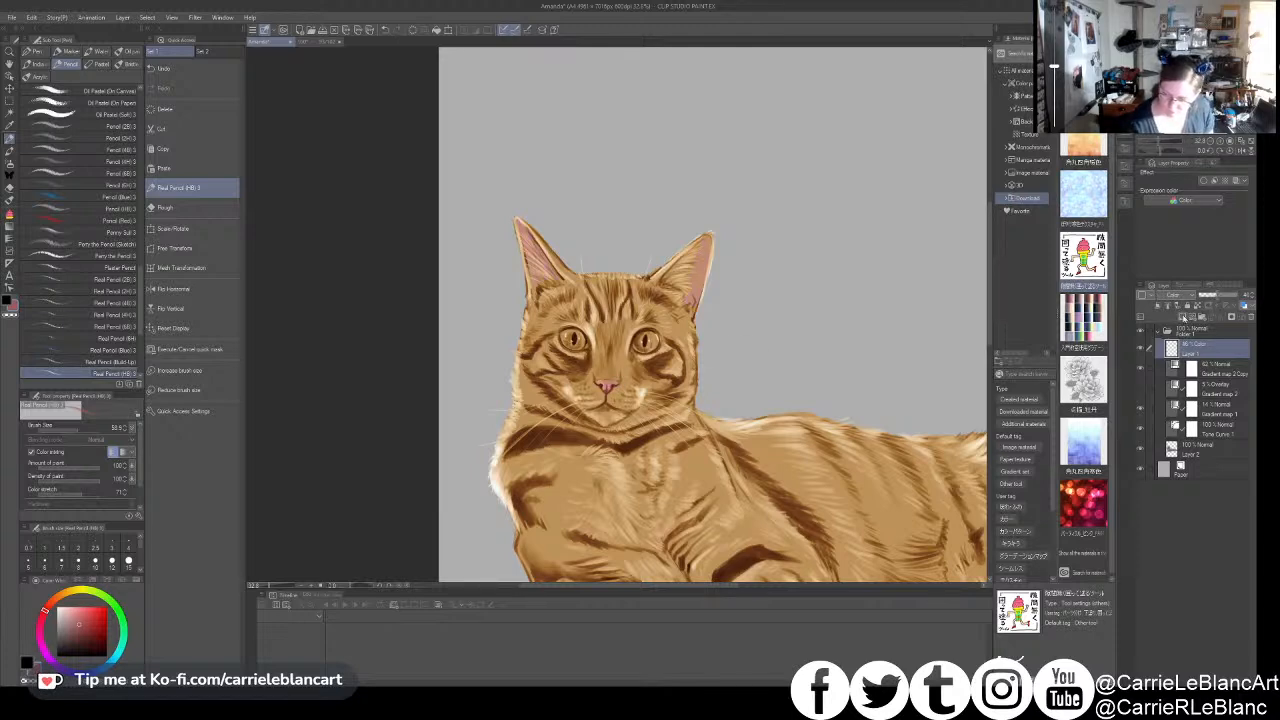
- Add a Multiply layer above the Color layer and shade both of the cat's eyes with an orange-brown
{"action": "left_click", "coordinate": [1183, 316]}
{"action": "left_click", "coordinate": [1185, 325]}
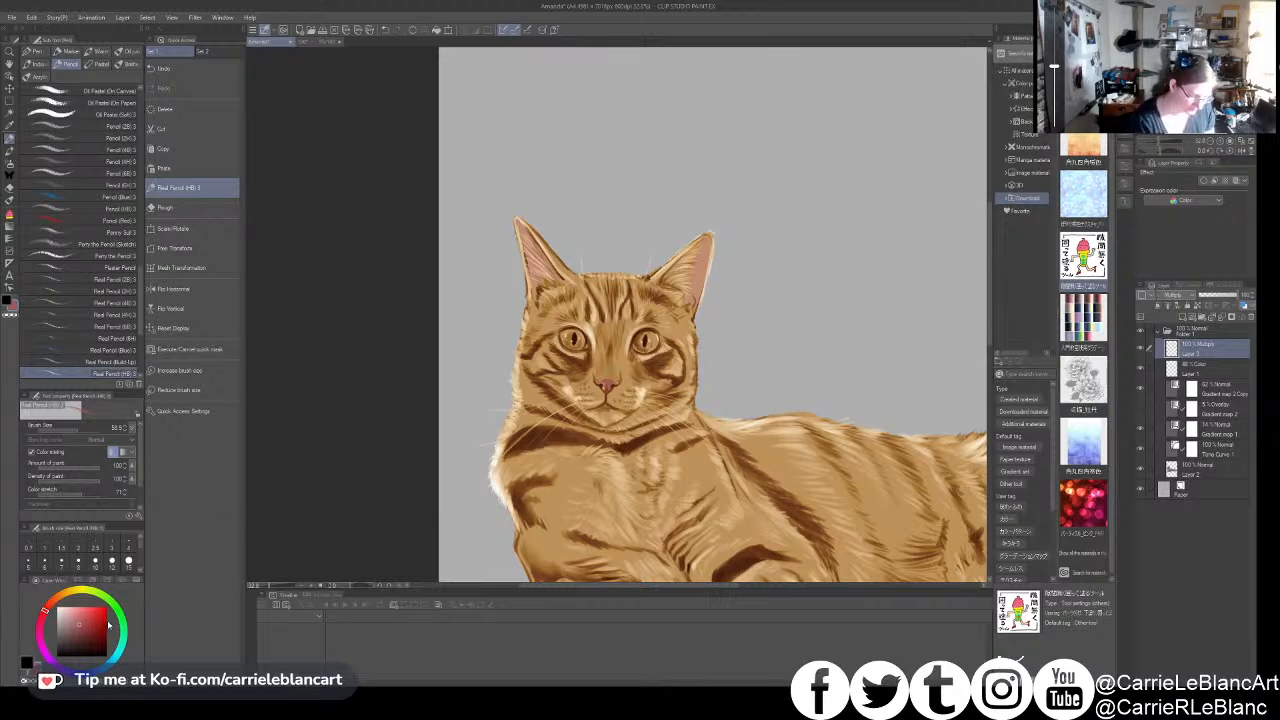
{"action": "left_click_drag", "start_coordinate": [43, 611], "coordinate": [60, 594]}
{"action": "left_click", "coordinate": [96, 628]}
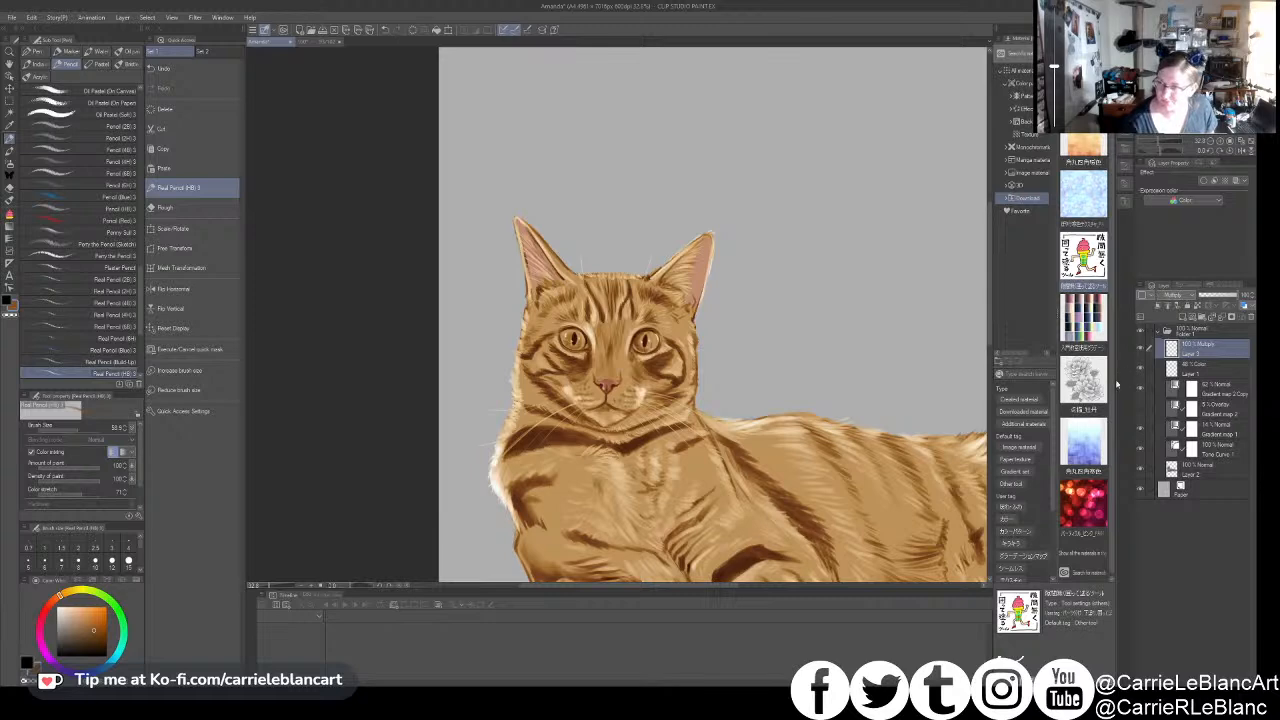
{"action": "left_click", "coordinate": [1204, 372]}
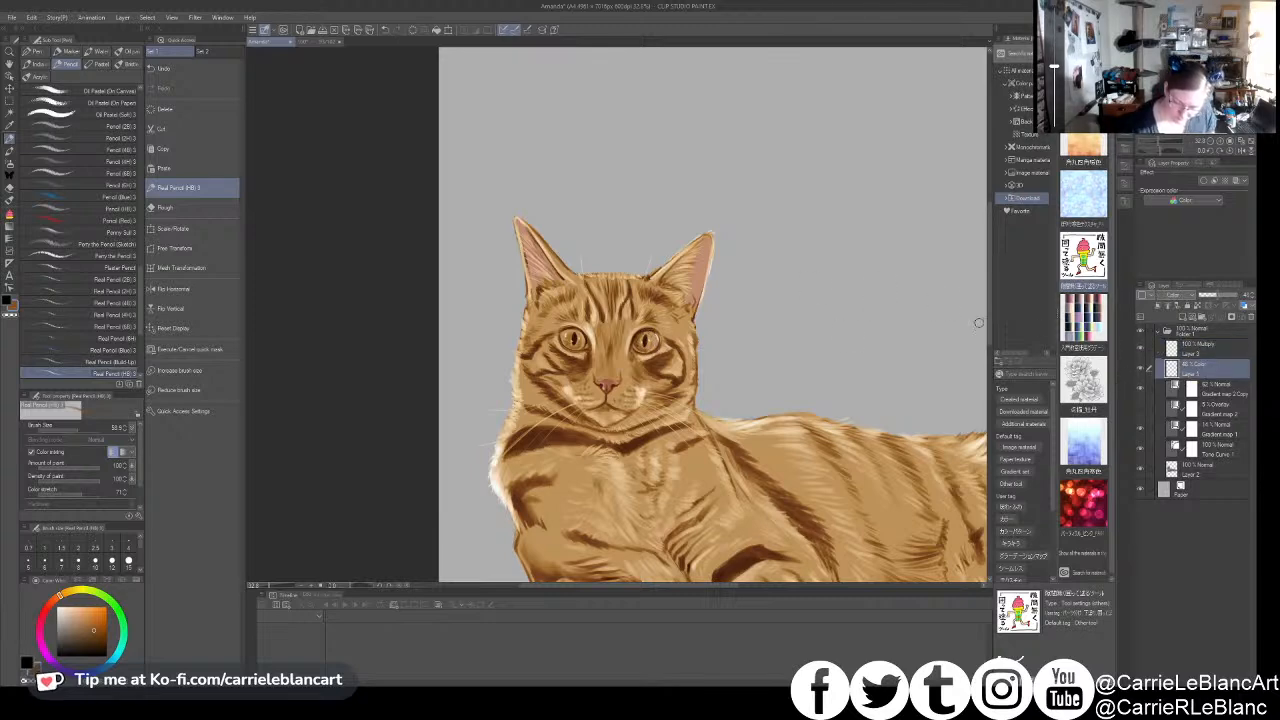
{"action": "left_click", "coordinate": [1196, 350]}
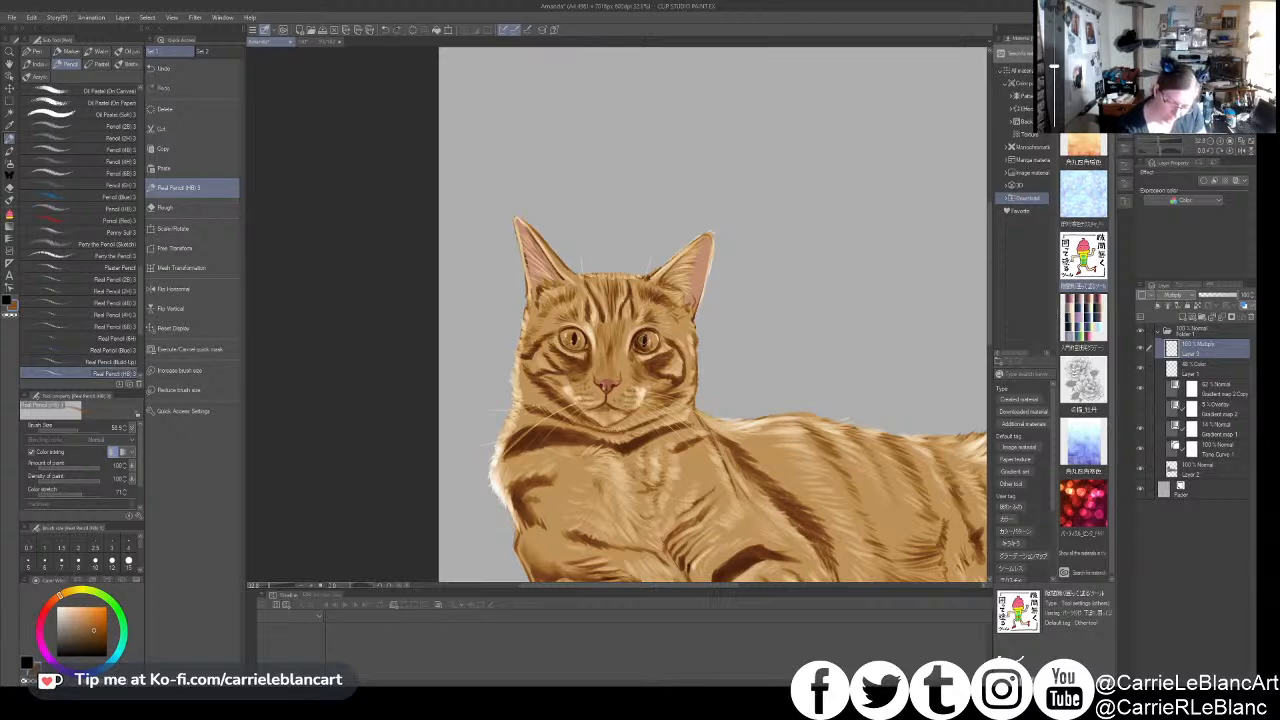
{"action": "key", "text": "c"}
{"action": "left_click_drag", "start_coordinate": [641, 337], "coordinate": [637, 347]}
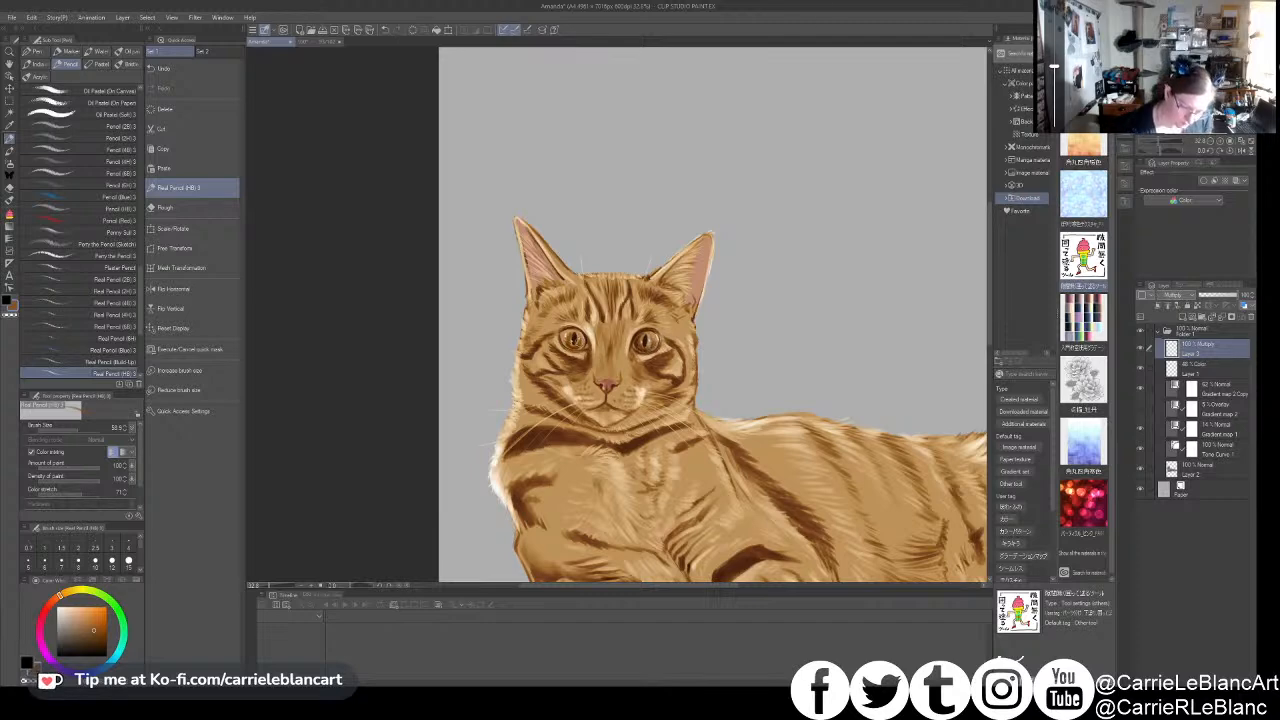
{"action": "left_click_drag", "start_coordinate": [579, 336], "coordinate": [583, 348]}
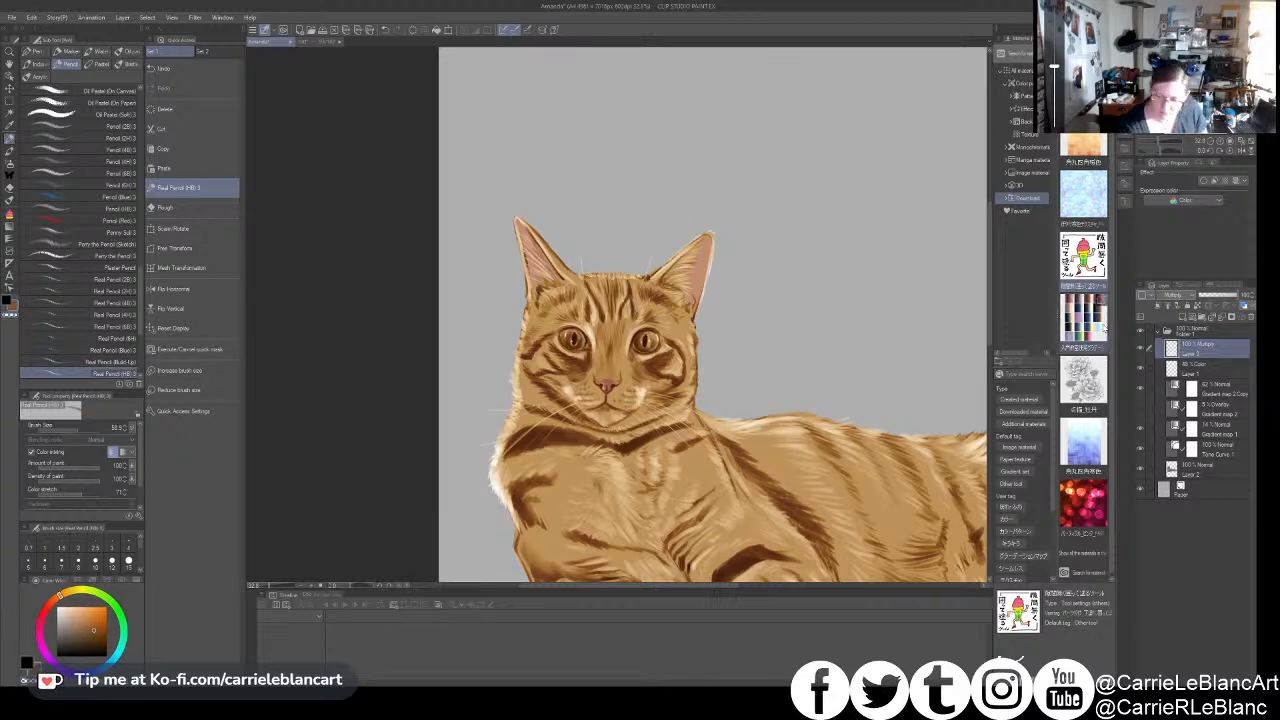
- On the Color layer, tint the irises of both eyes with a muted green
{"action": "left_click", "coordinate": [1201, 369]}
{"action": "left_click", "coordinate": [114, 604]}
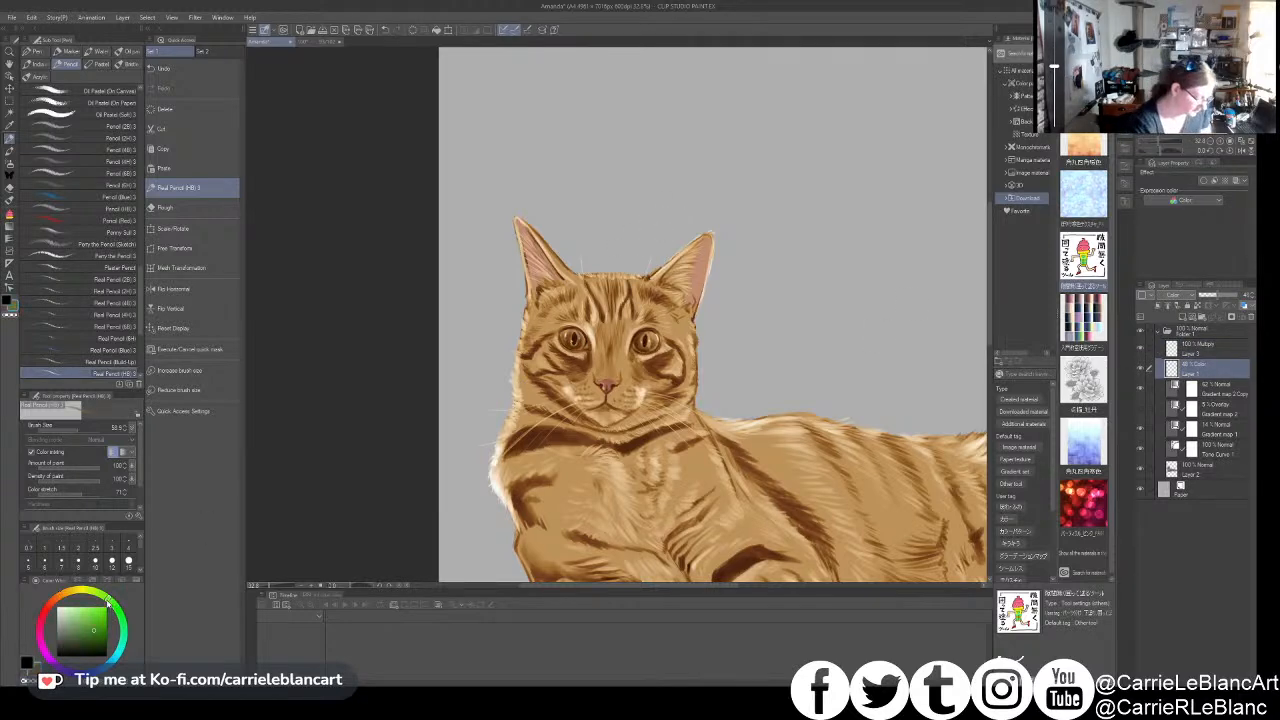
{"action": "left_click", "coordinate": [80, 629]}
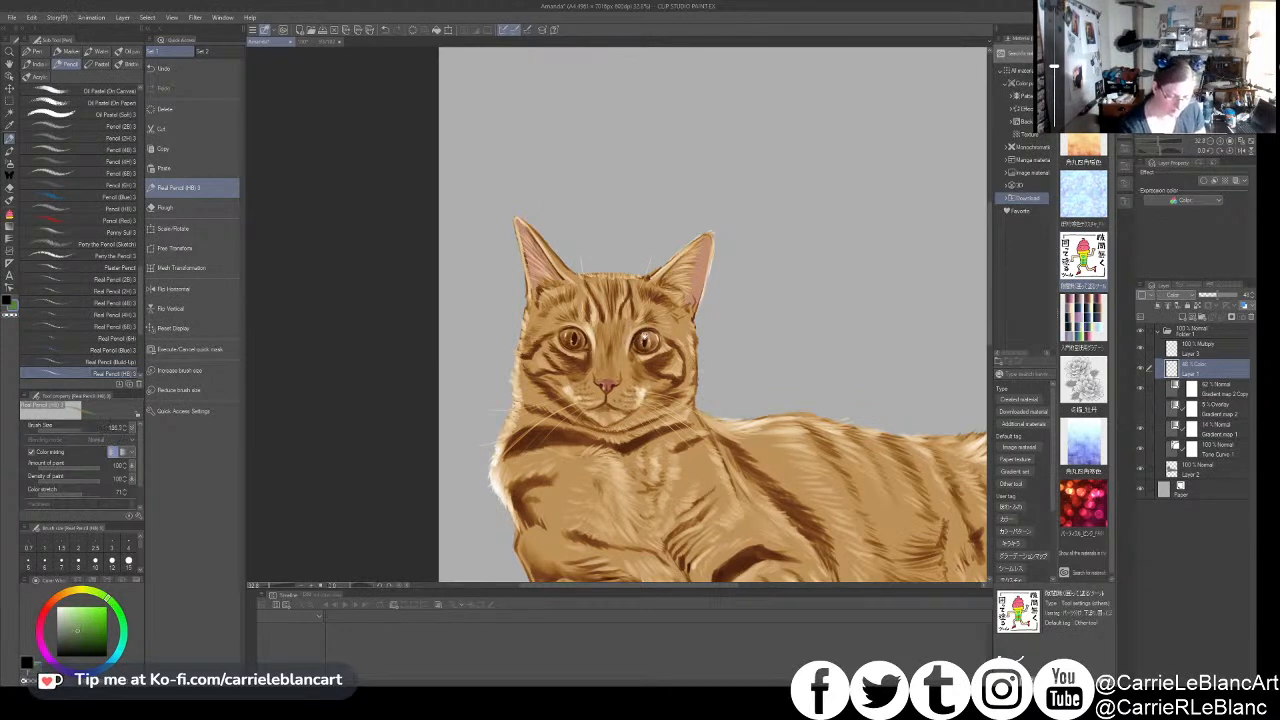
{"action": "scroll", "coordinate": [641, 341], "scroll_direction": "up", "scroll_amount": 3}
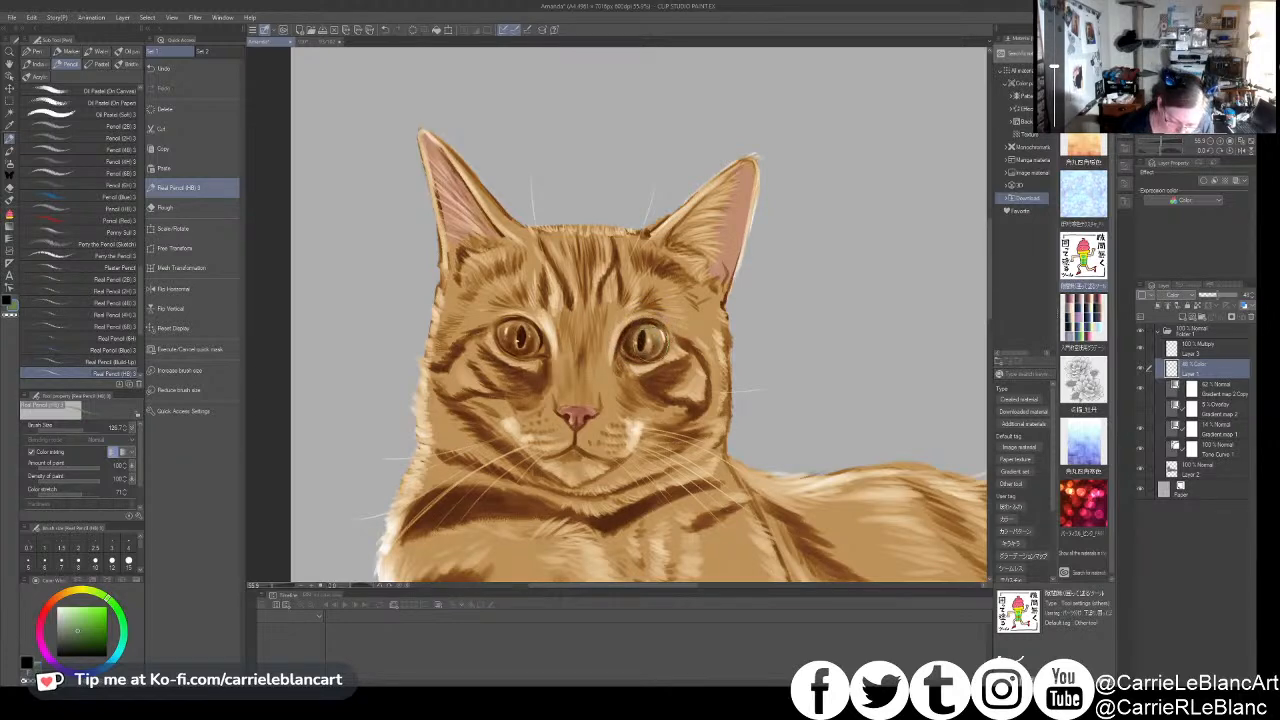
{"action": "mouse_move", "coordinate": [514, 333]}
{"action": "left_mouse_down"}
{"action": "mouse_move", "coordinate": [541, 343]}
{"action": "mouse_move", "coordinate": [516, 344]}
{"action": "mouse_move", "coordinate": [532, 330]}
{"action": "mouse_move", "coordinate": [535, 343]}
{"action": "left_mouse_up"}
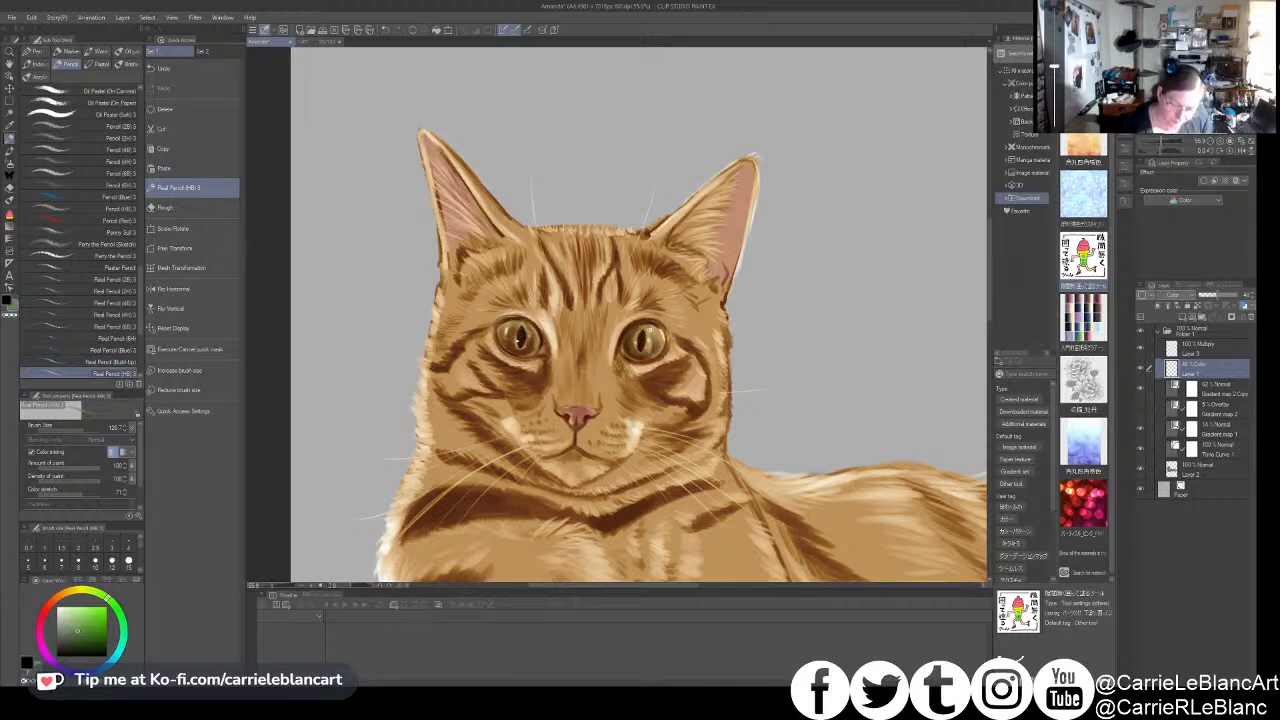
- On Layer 2, adjust the pencil size and add light fur strokes to the cat's chin, finishing by switching the drawing colour
{"action": "scroll", "coordinate": [648, 343], "scroll_direction": "down", "scroll_amount": 2}
{"action": "scroll", "coordinate": [643, 341], "scroll_direction": "down", "scroll_amount": 3}
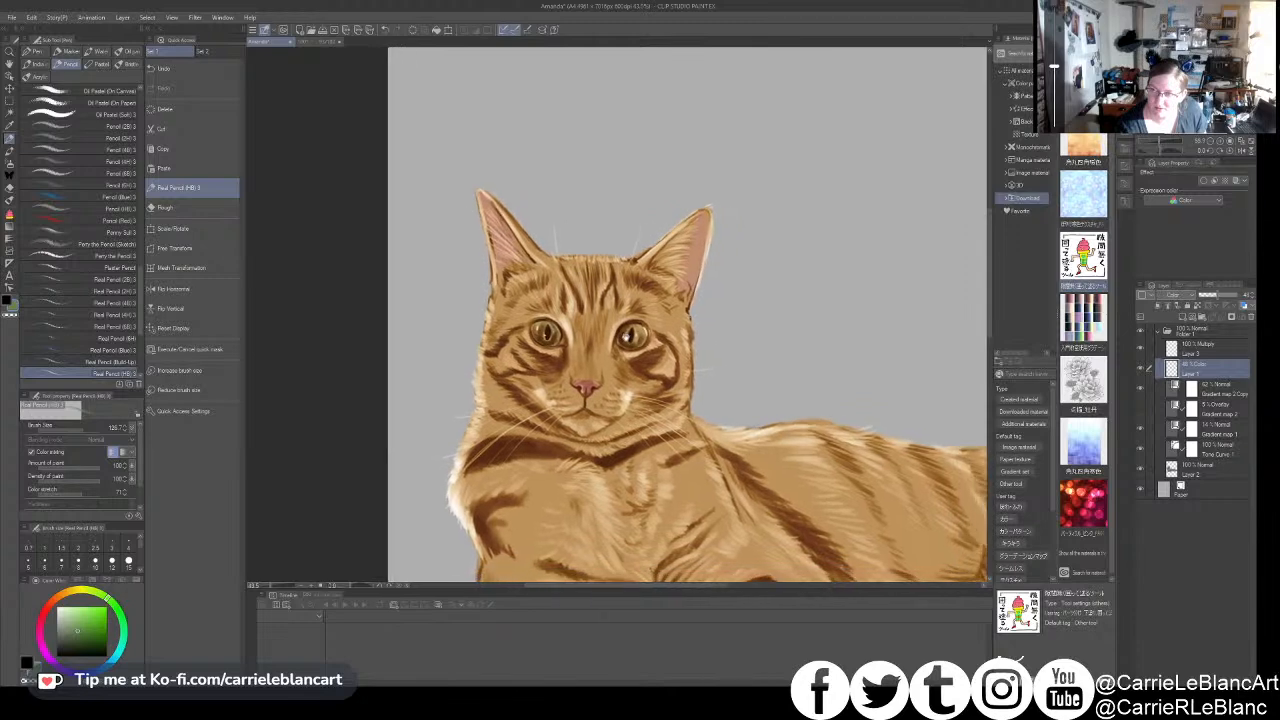
{"action": "scroll", "coordinate": [632, 331], "scroll_direction": "down", "scroll_amount": 2}
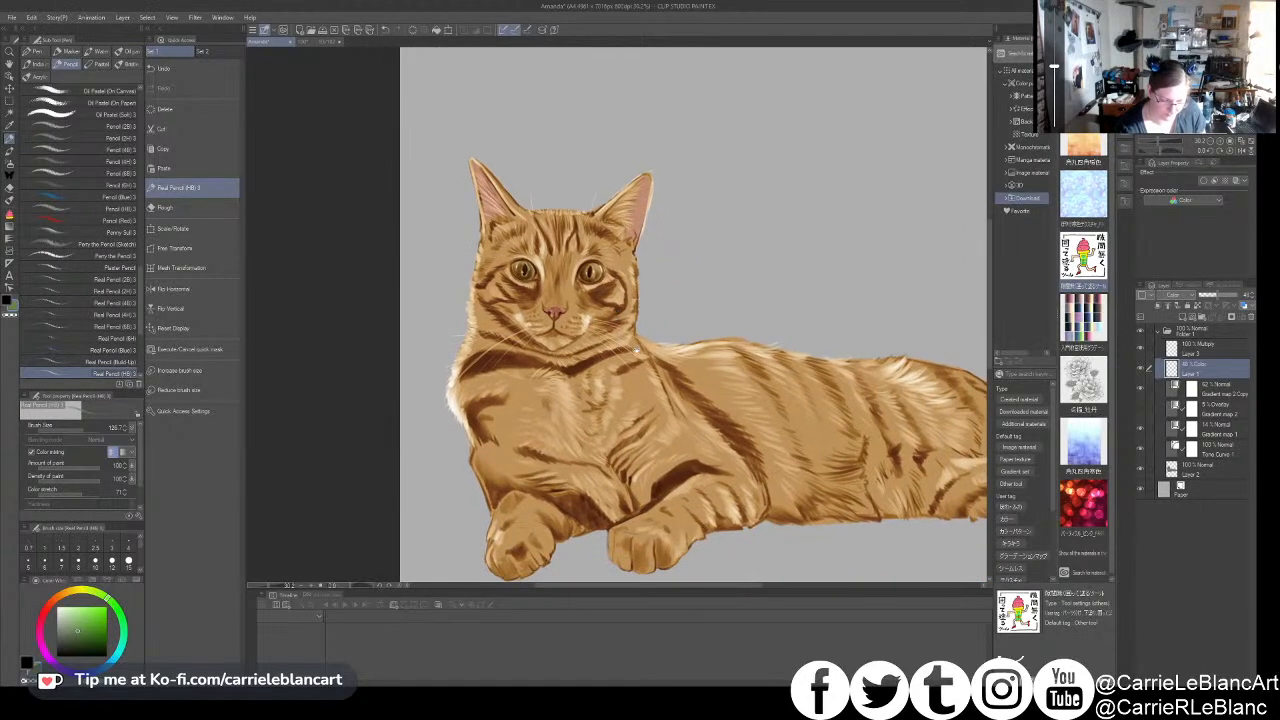
{"action": "scroll", "coordinate": [643, 344], "scroll_direction": "up", "scroll_amount": 4}
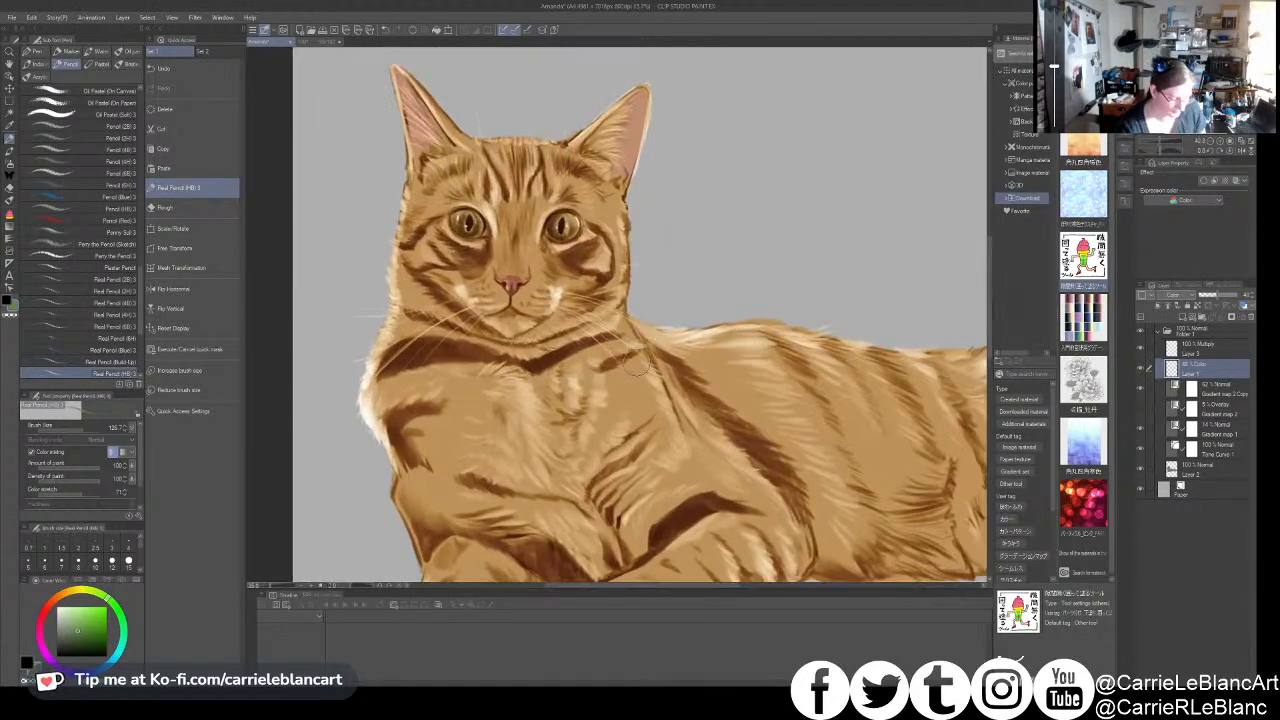
{"action": "left_click", "coordinate": [1200, 469]}
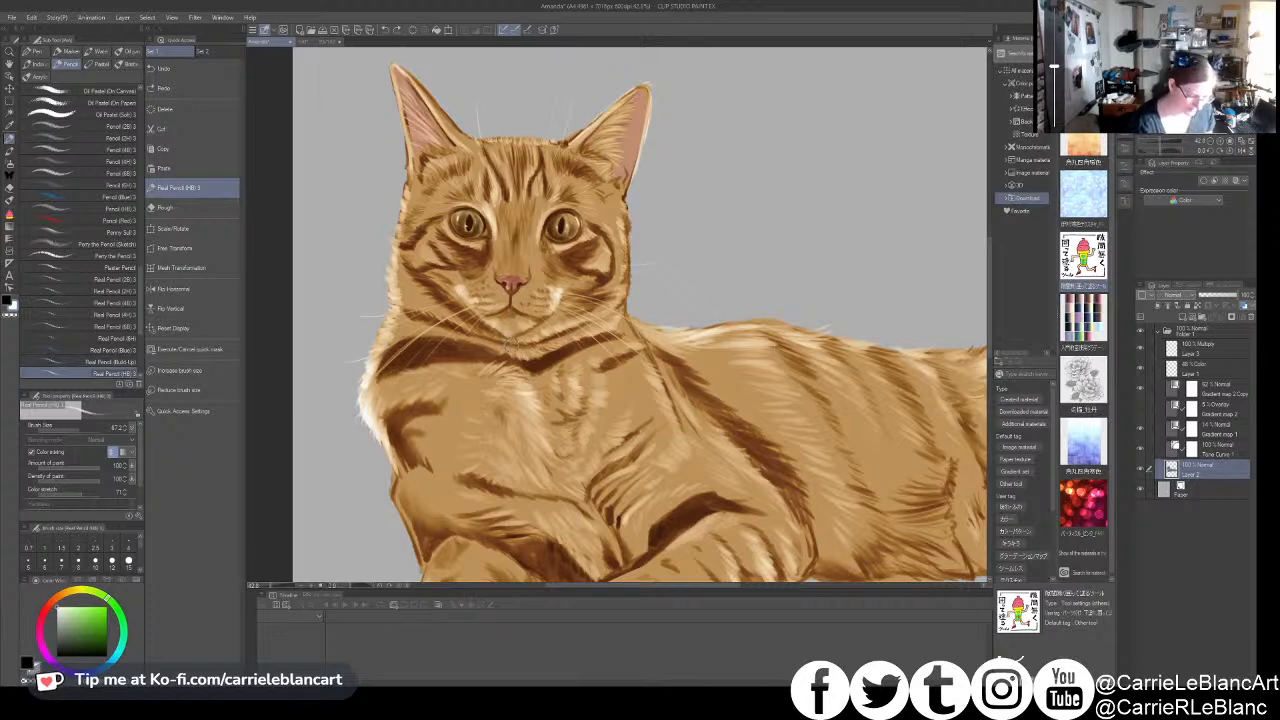
{"action": "key", "text": "]"}
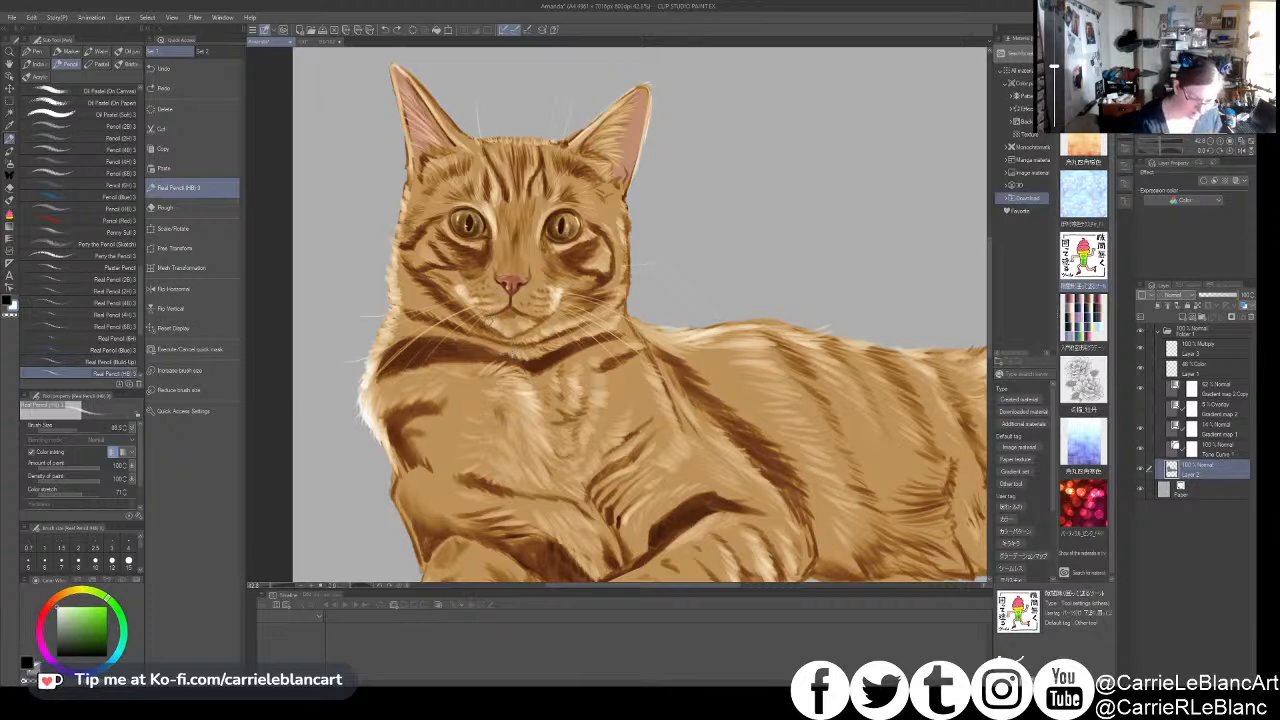
{"action": "left_click_drag", "start_coordinate": [487, 320], "coordinate": [494, 325]}
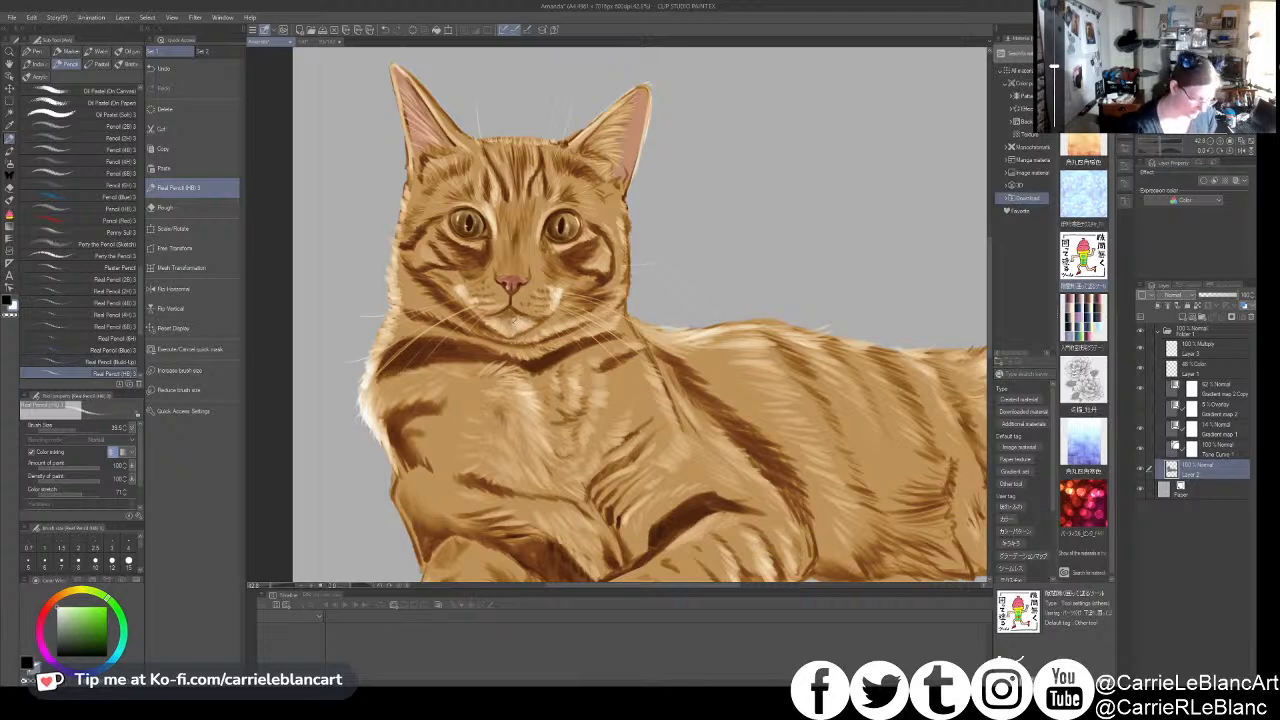
{"action": "key", "text": "x"}
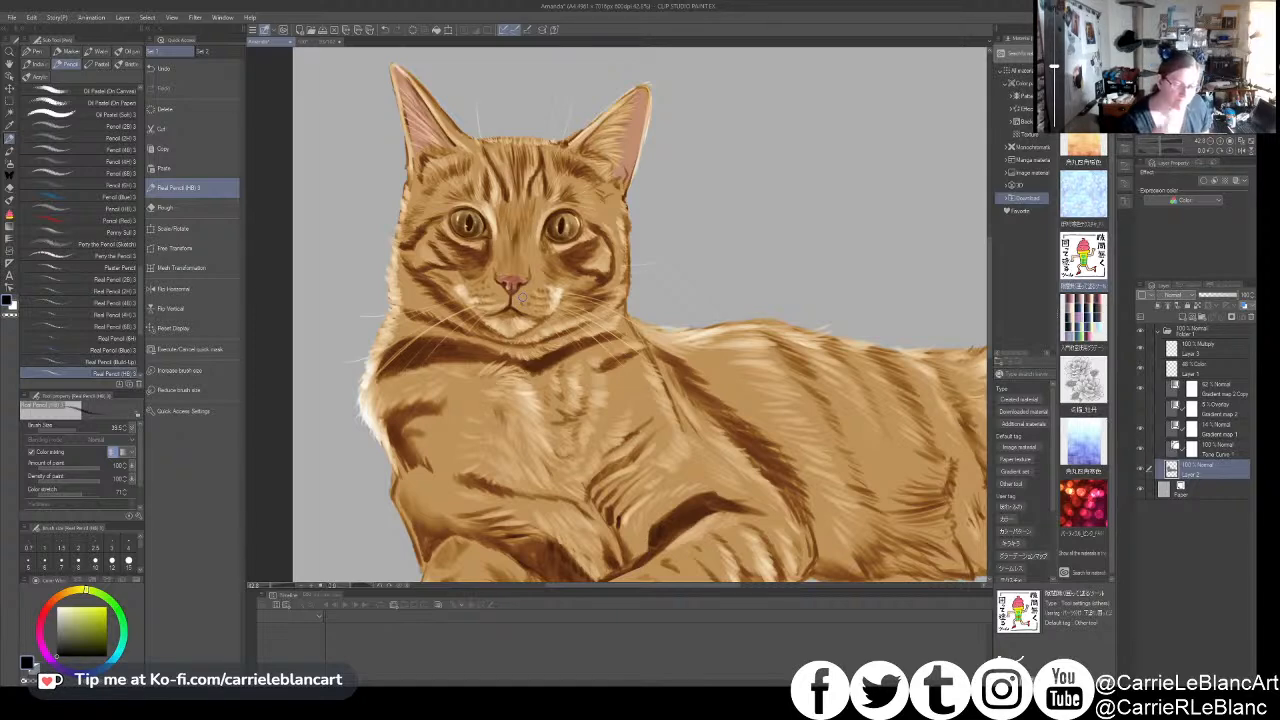
- Add a Multiply layer directly above Layer 2 and choose a greyish lavender as the drawing colour
{"action": "scroll", "coordinate": [523, 297], "scroll_direction": "down", "scroll_amount": 3}
{"action": "scroll", "coordinate": [631, 470], "scroll_direction": "down", "scroll_amount": 1}
{"action": "scroll", "coordinate": [631, 470], "scroll_direction": "up", "scroll_amount": 3}
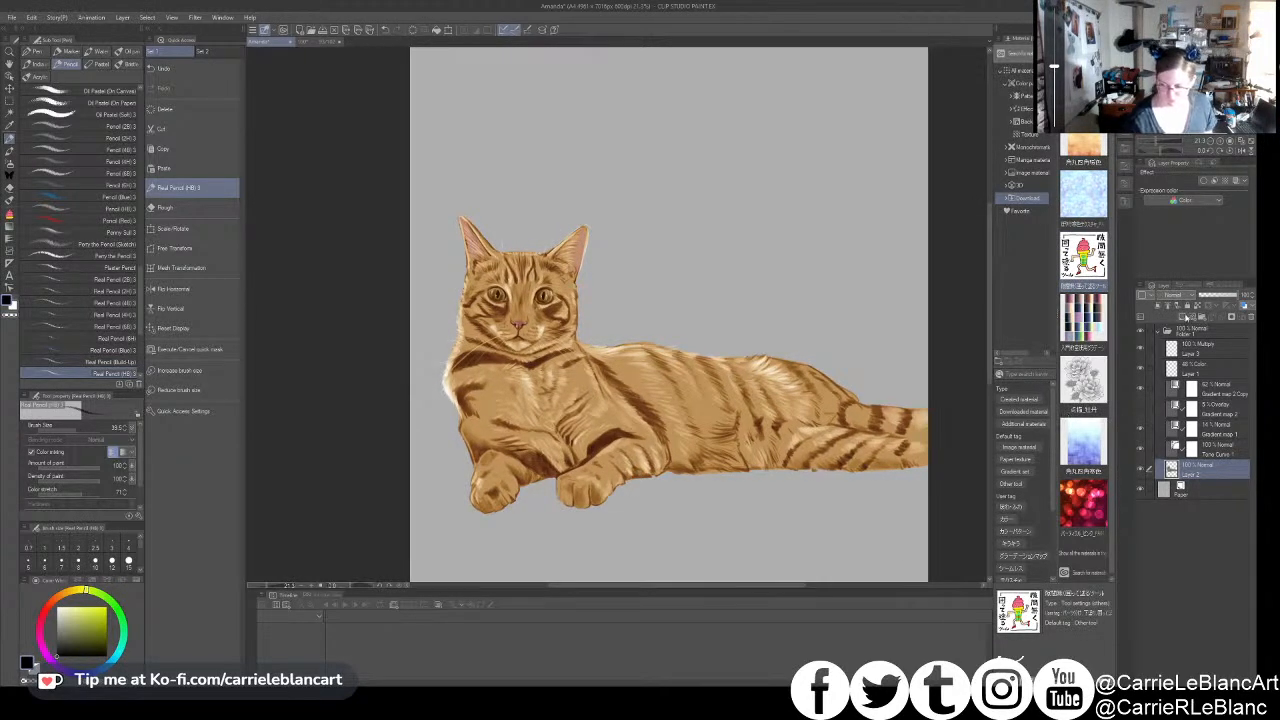
{"action": "left_click", "coordinate": [1187, 303]}
{"action": "left_click", "coordinate": [1182, 323]}
{"action": "left_click", "coordinate": [57, 627]}
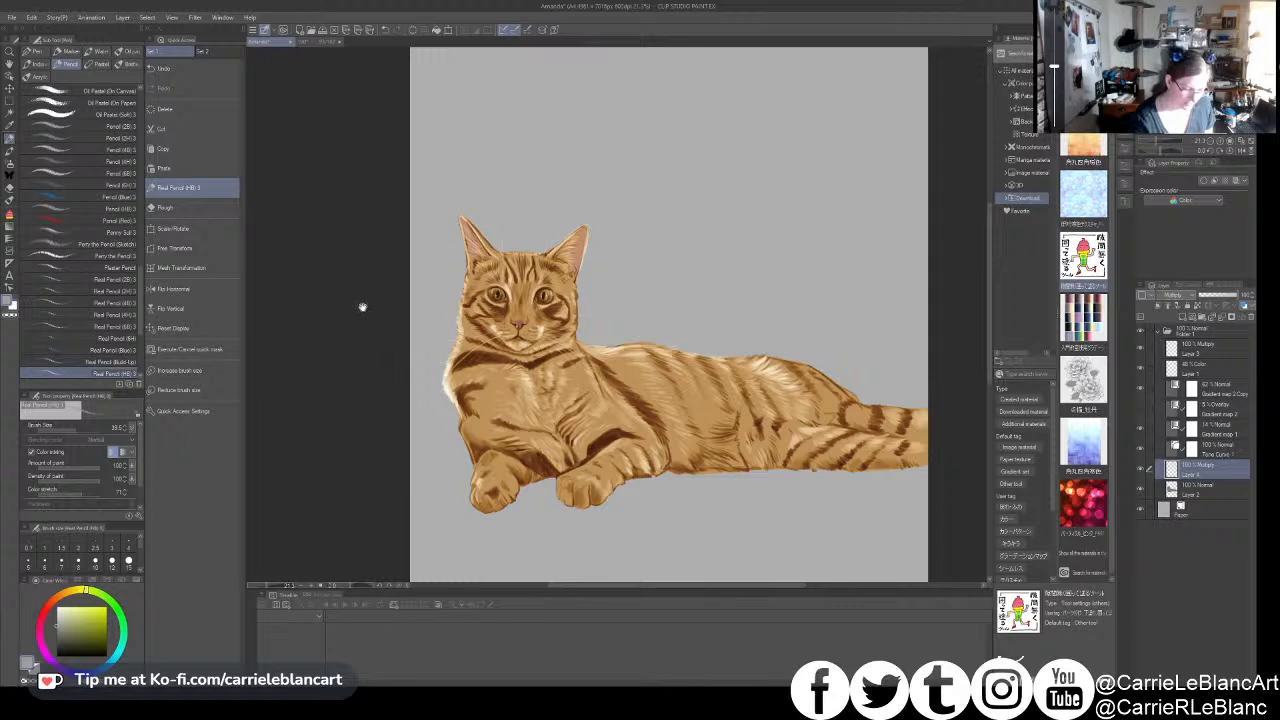
- Shade both of the cat's front paws on the Multiply layer, adjusting the pencil size
{"action": "mouse_move", "coordinate": [607, 469]}
{"action": "left_mouse_down"}
{"action": "mouse_move", "coordinate": [616, 477]}
{"action": "mouse_move", "coordinate": [580, 500]}
{"action": "mouse_move", "coordinate": [560, 480]}
{"action": "mouse_move", "coordinate": [585, 500]}
{"action": "mouse_move", "coordinate": [558, 478]}
{"action": "mouse_move", "coordinate": [562, 500]}
{"action": "mouse_move", "coordinate": [573, 490]}
{"action": "mouse_move", "coordinate": [591, 502]}
{"action": "mouse_move", "coordinate": [590, 491]}
{"action": "left_mouse_up"}
{"action": "left_click_drag", "start_coordinate": [493, 486], "coordinate": [487, 492]}
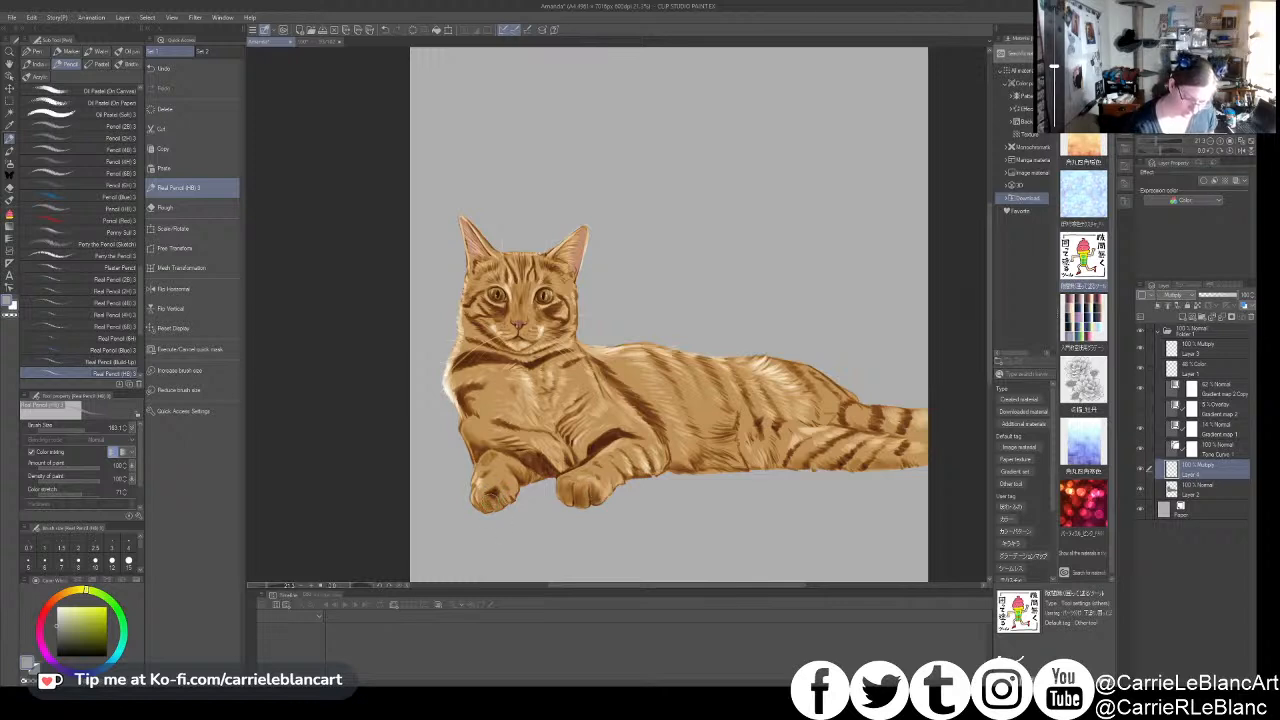
{"action": "left_click_drag", "start_coordinate": [685, 447], "coordinate": [662, 440]}
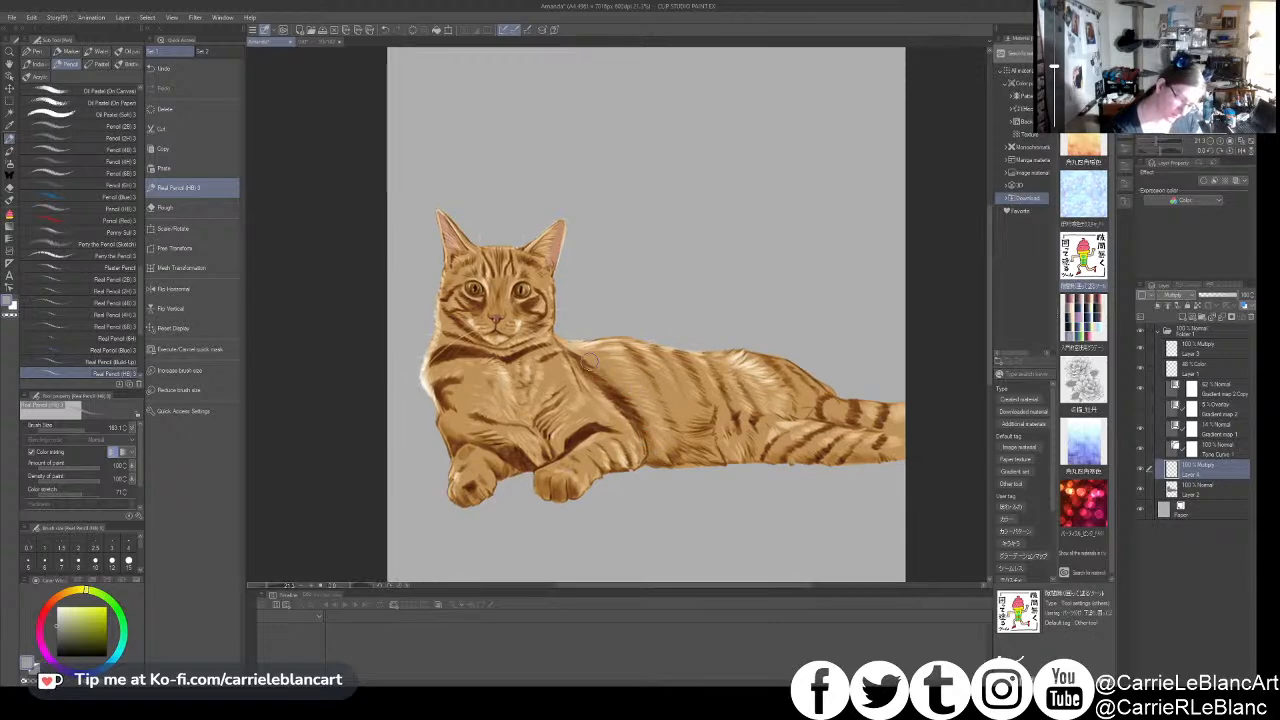
{"action": "key", "text": "bracketleft"}
{"action": "key", "text": "bracketleft"}
{"action": "key", "text": "bracketleft"}
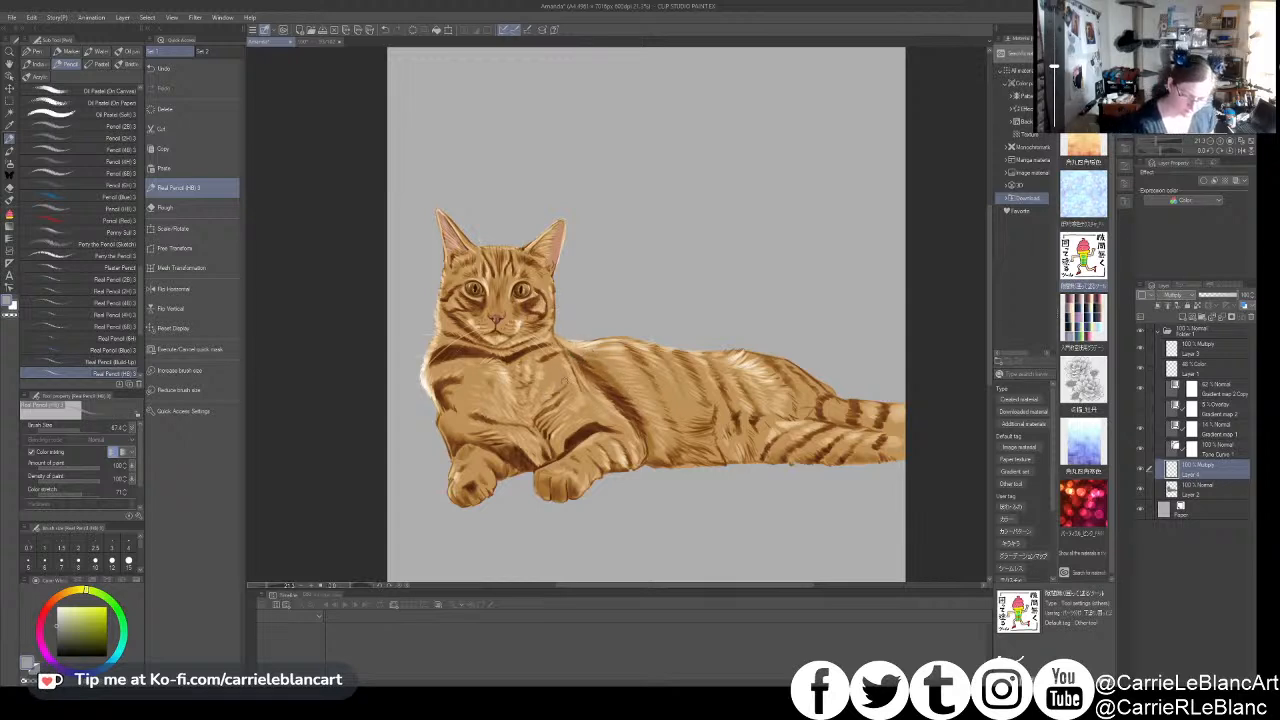
- Enlarge the pencil and shade the cat's chest, flank and lower body on the new Multiply layer
{"action": "key", "text": "bracketright"}
{"action": "key", "text": "bracketright"}
{"action": "key", "text": "bracketright"}
{"action": "key", "text": "bracketleft"}
{"action": "left_click_drag", "start_coordinate": [446, 391], "coordinate": [463, 412]}
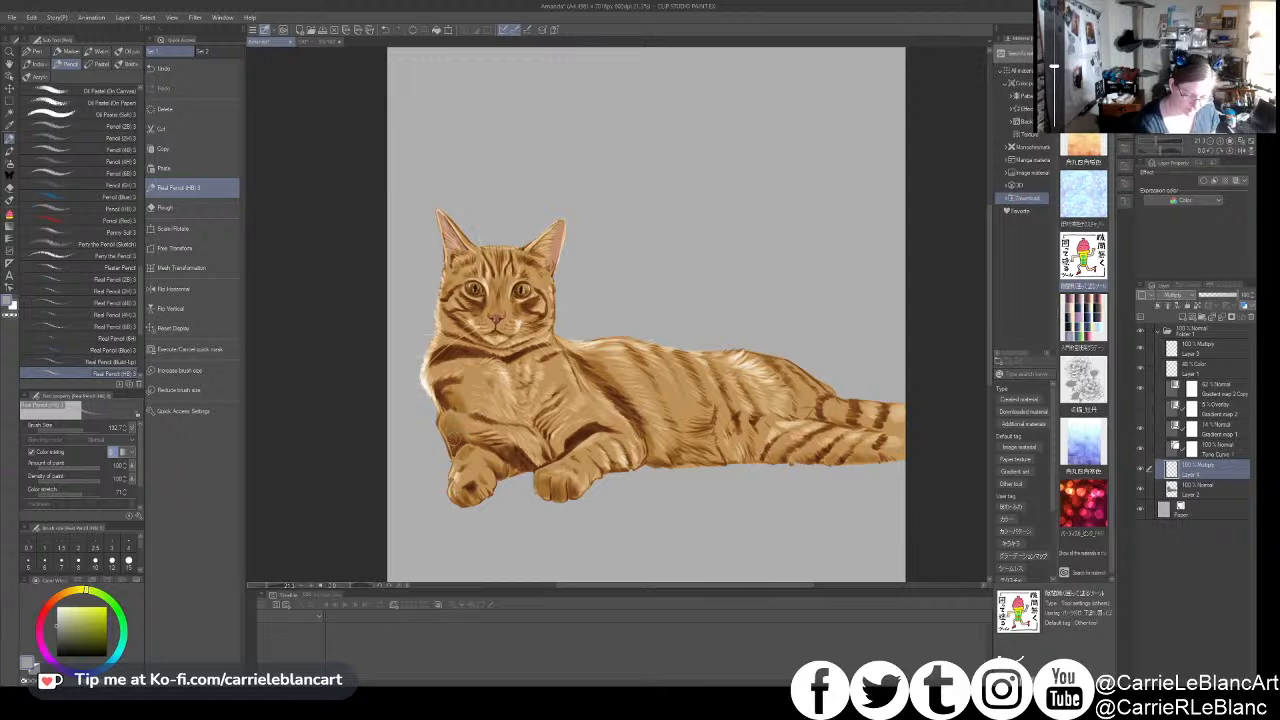
{"action": "left_click_drag", "start_coordinate": [728, 350], "coordinate": [691, 341]}
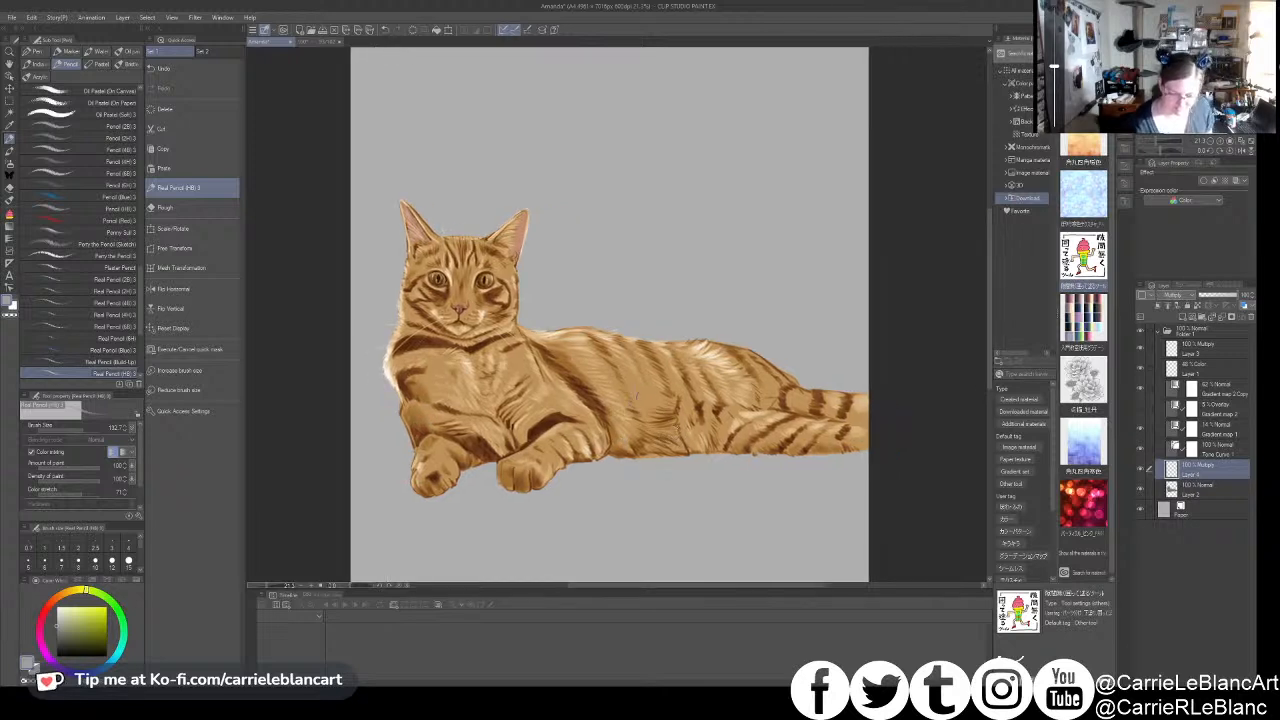
{"action": "left_click_drag", "start_coordinate": [675, 404], "coordinate": [640, 412]}
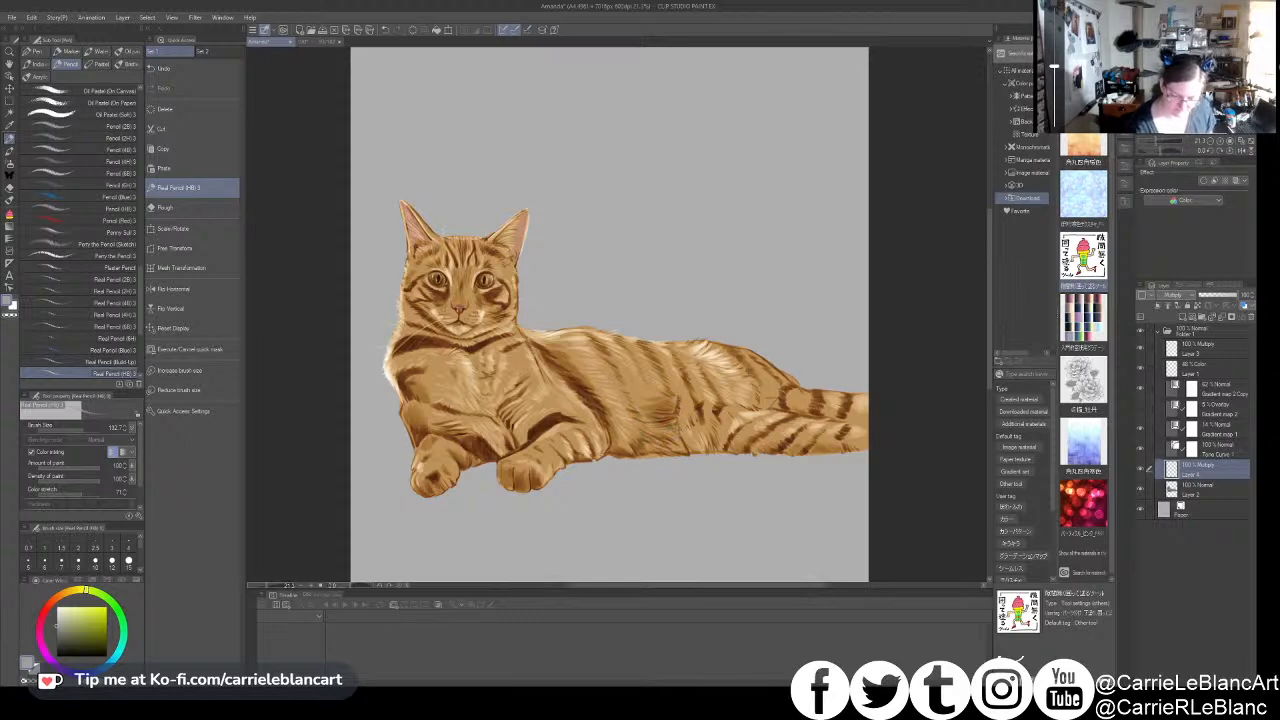
{"action": "mouse_move", "coordinate": [646, 435]}
{"action": "left_mouse_down"}
{"action": "mouse_move", "coordinate": [633, 458]}
{"action": "mouse_move", "coordinate": [673, 464]}
{"action": "mouse_move", "coordinate": [648, 468]}
{"action": "left_mouse_up"}
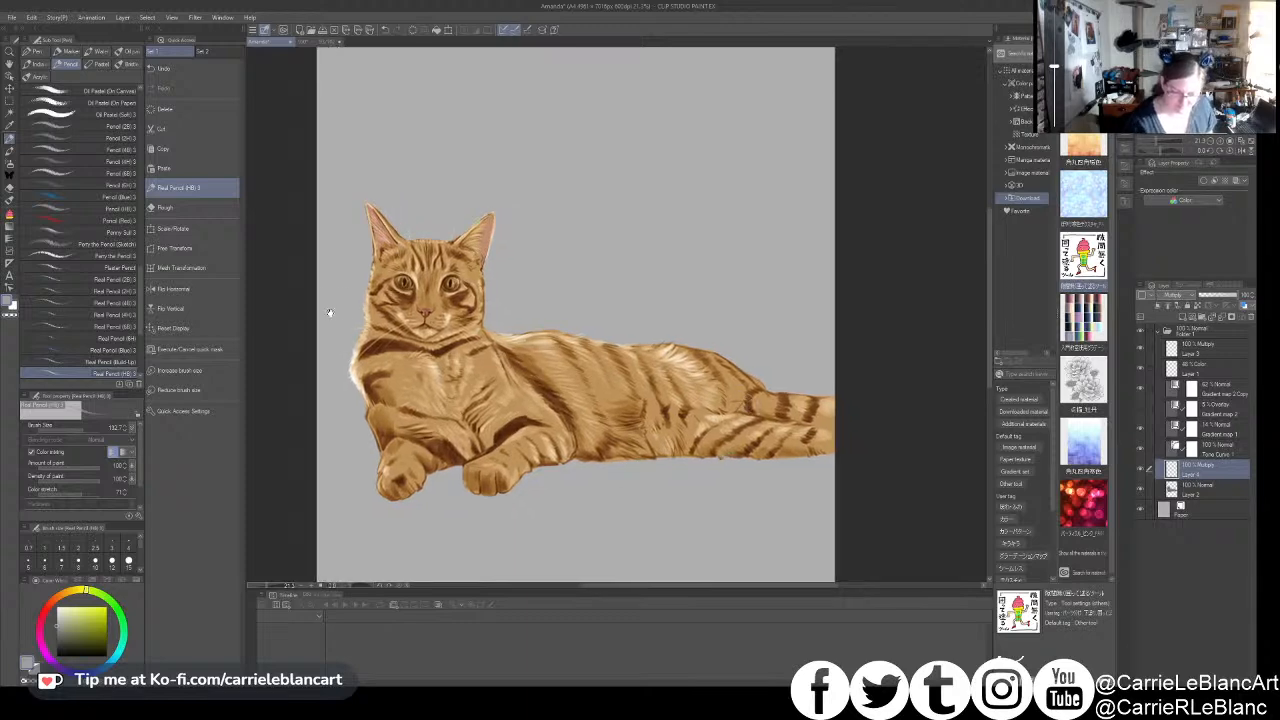
{"action": "mouse_move", "coordinate": [714, 438]}
{"action": "left_mouse_down"}
{"action": "mouse_move", "coordinate": [786, 441]}
{"action": "mouse_move", "coordinate": [849, 456]}
{"action": "left_mouse_up"}
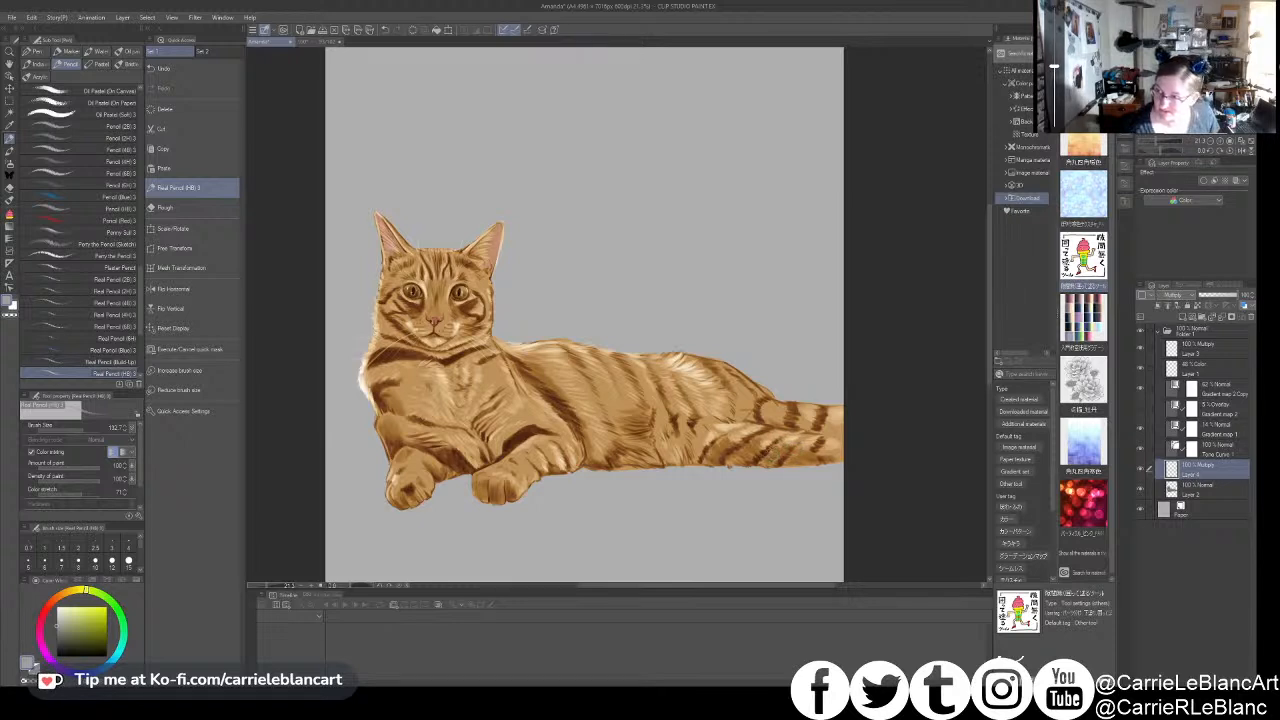
{"action": "left_click_drag", "start_coordinate": [673, 441], "coordinate": [715, 456]}
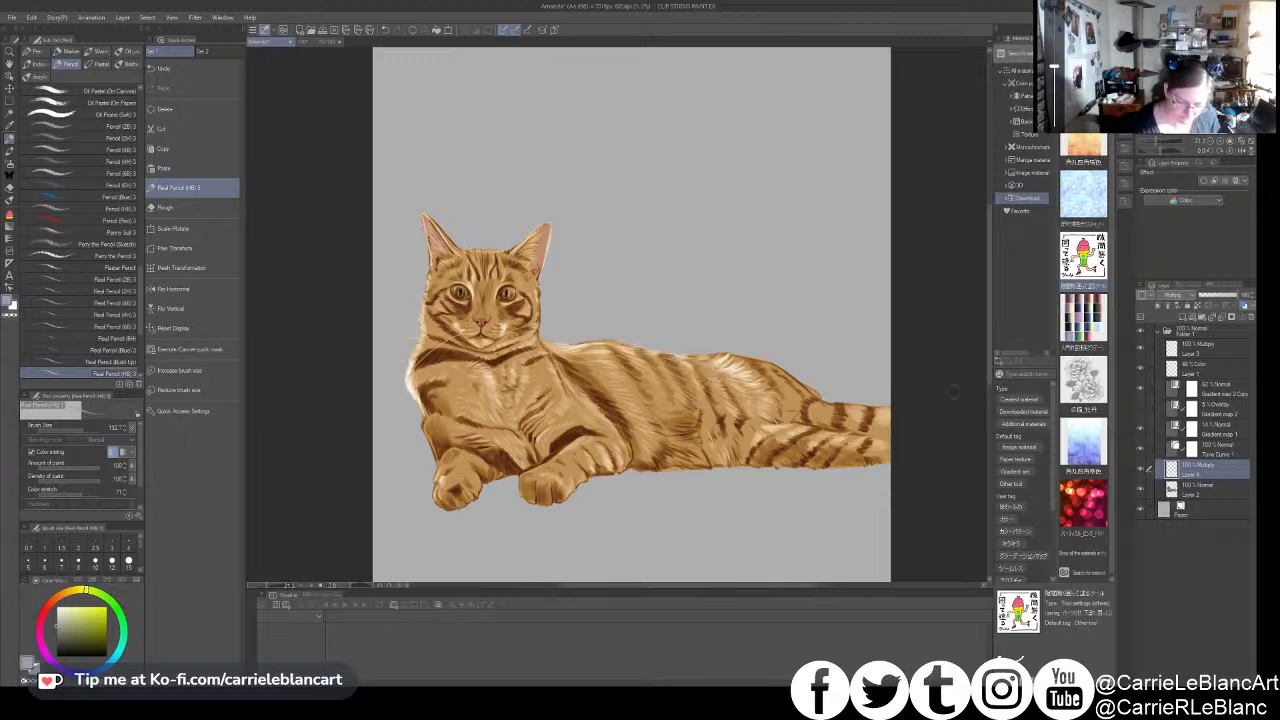
- On Layer 2, sample a neutral grey and refine the chest fur with a smaller pencil
{"action": "left_click", "coordinate": [1200, 489]}
{"action": "left_click", "coordinate": [764, 338], "text": "alt"}
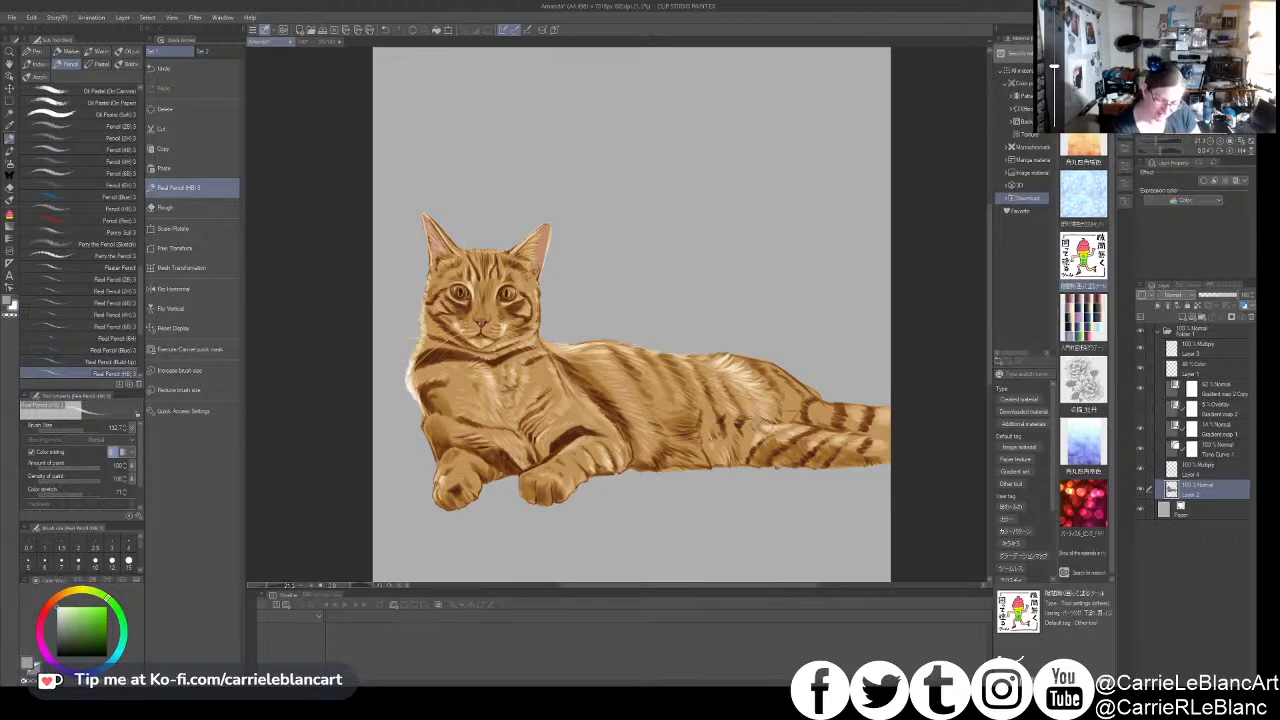
{"action": "key", "text": "bracketleft"}
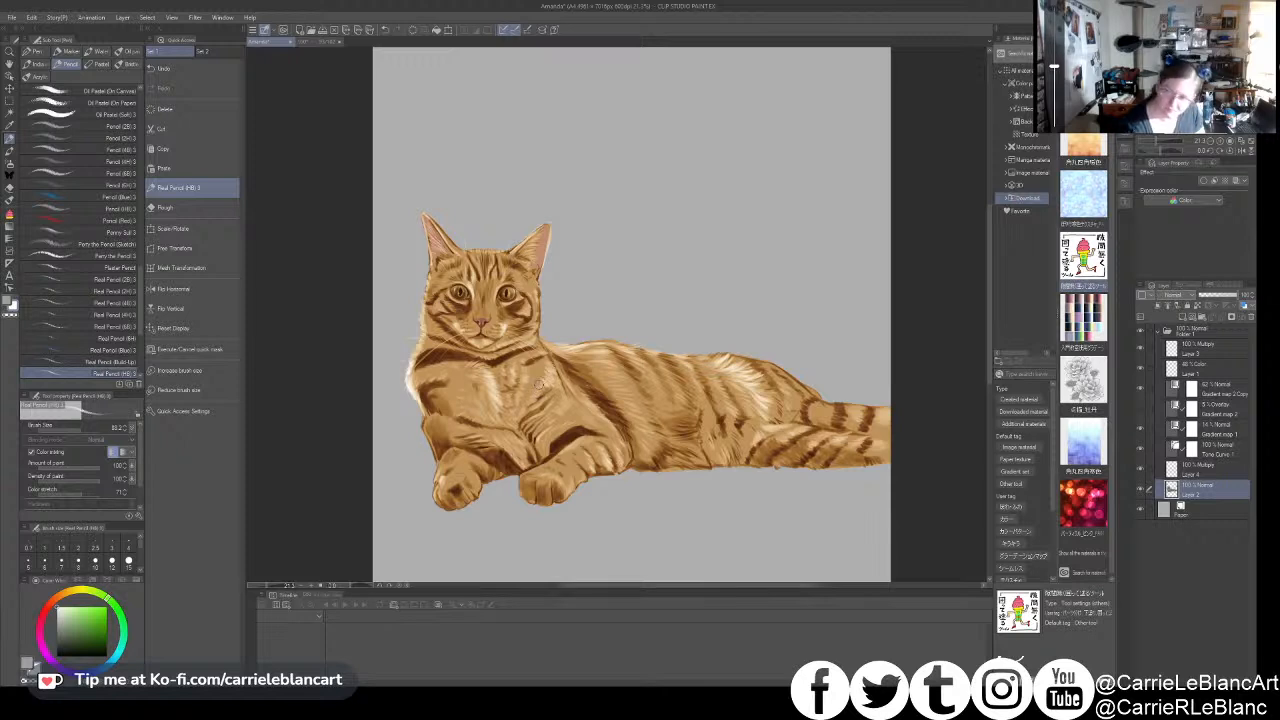
{"action": "scroll", "coordinate": [614, 336], "scroll_direction": "down", "scroll_amount": 1}
{"action": "scroll", "coordinate": [614, 336], "scroll_direction": "up", "scroll_amount": 2}
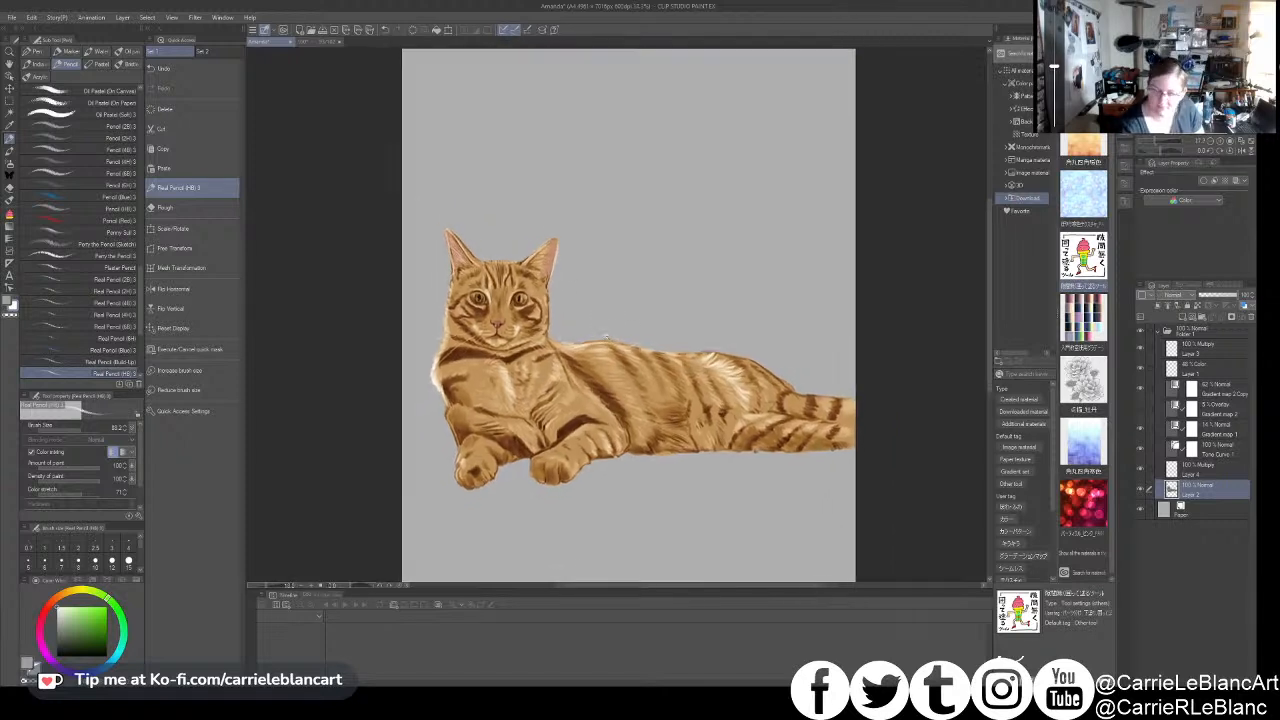
- Adjust the pencil size and add light fur highlights to the extended front paw on Layer 2
{"action": "key", "text": "bracketright"}
{"action": "key", "text": "bracketright"}
{"action": "key", "text": "bracketright"}
{"action": "key", "text": "bracketright"}
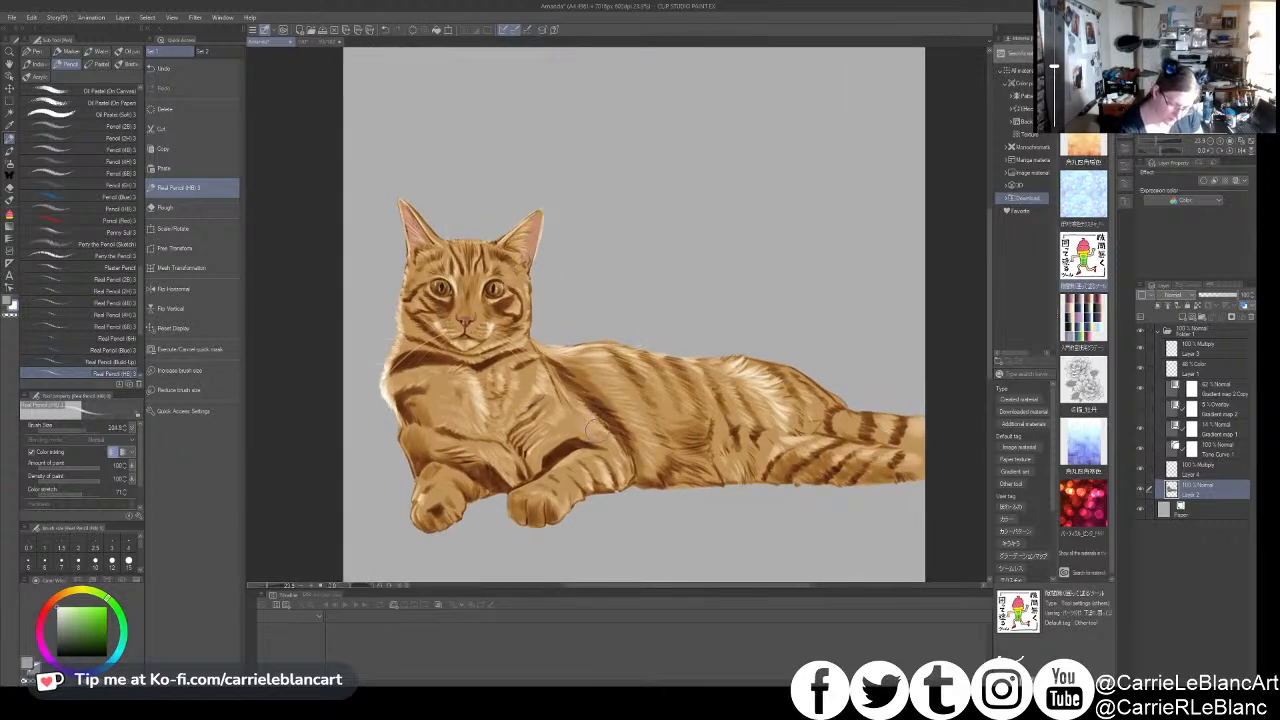
{"action": "key", "text": "bracketleft"}
{"action": "key", "text": "bracketleft"}
{"action": "key", "text": "bracketleft"}
{"action": "key", "text": "bracketleft"}
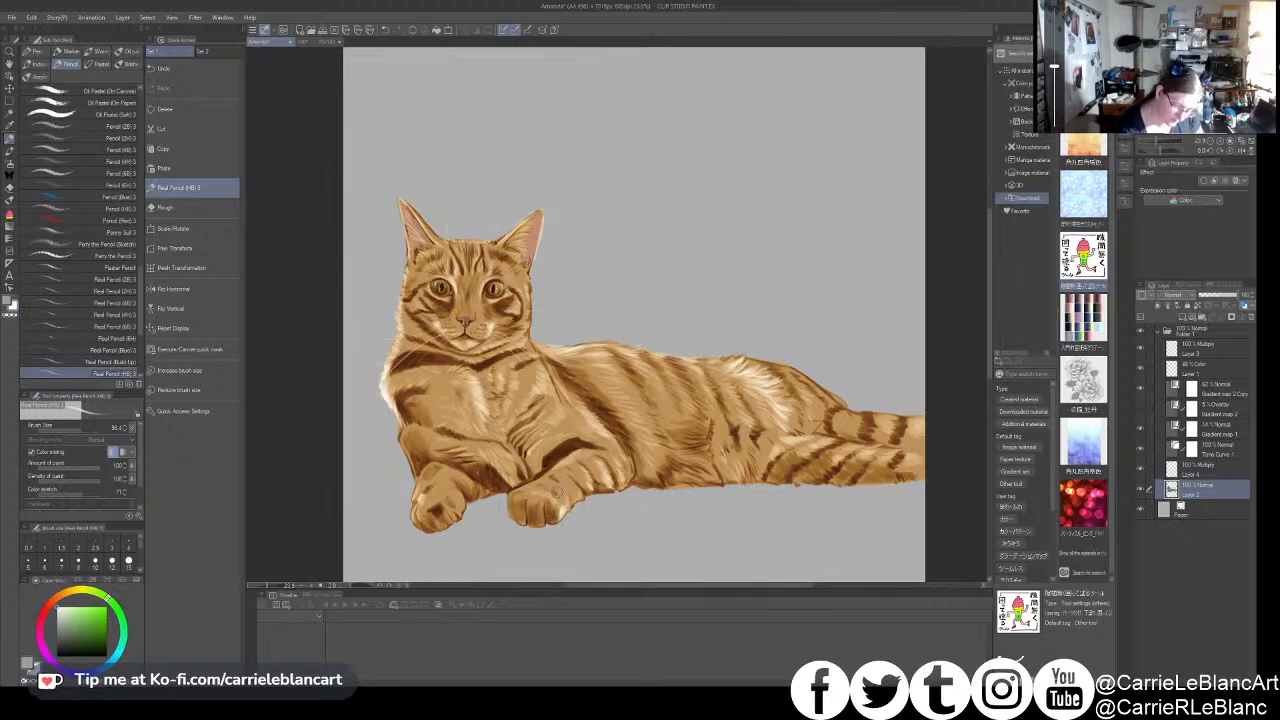
{"action": "left_click_drag", "start_coordinate": [643, 398], "coordinate": [670, 400]}
{"action": "key", "text": "["}
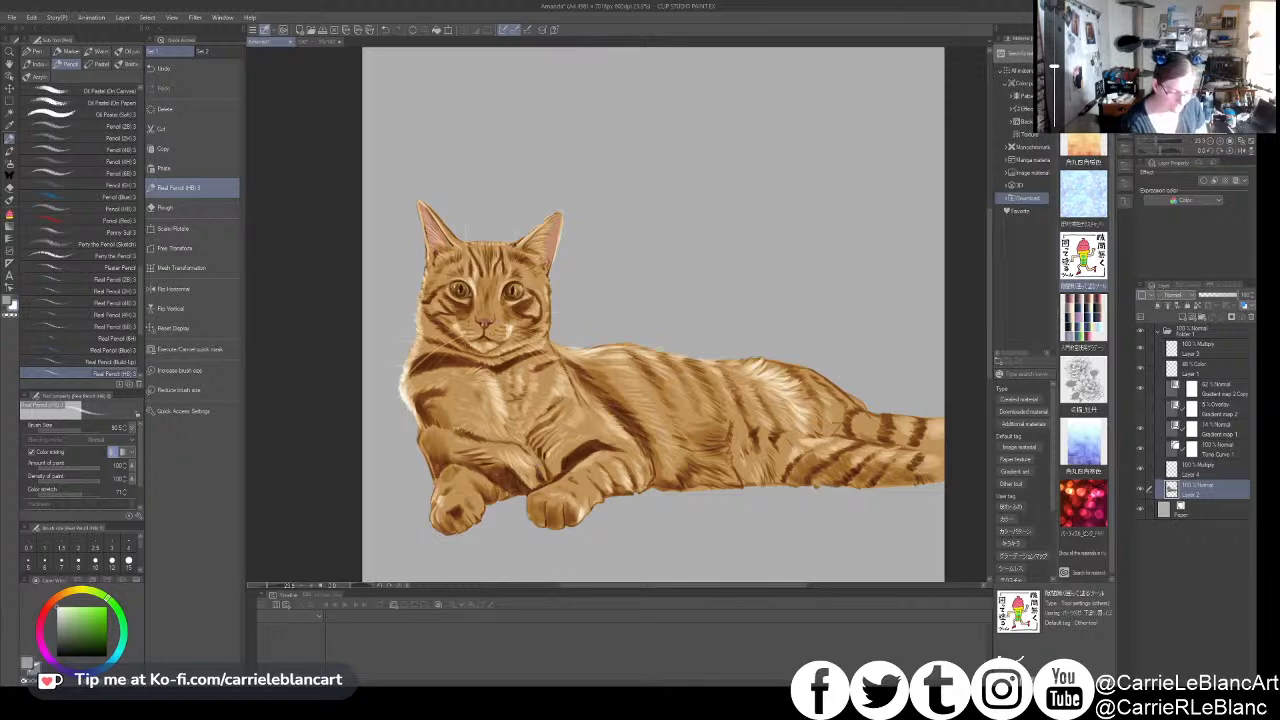
- Paint light fur highlights on the cat's other front paw, varying the pencil size
{"action": "left_click_drag", "start_coordinate": [510, 447], "coordinate": [546, 439]}
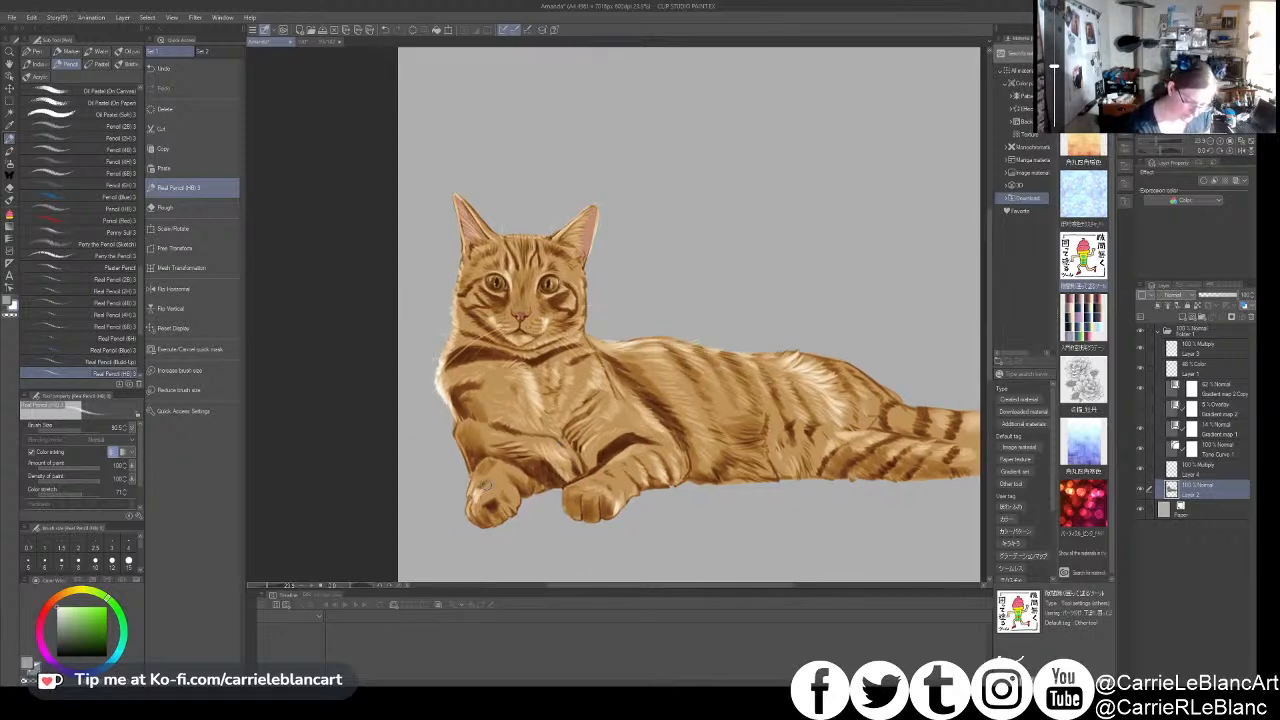
{"action": "left_click_drag", "start_coordinate": [476, 493], "coordinate": [474, 503]}
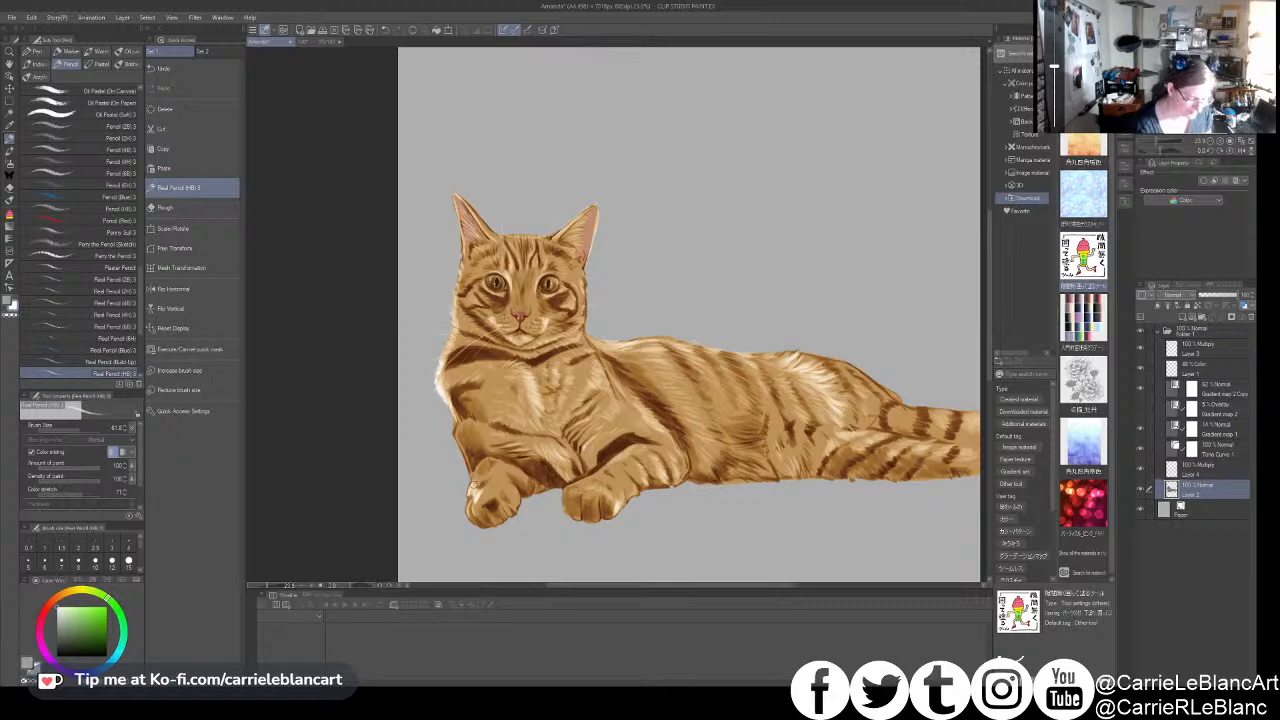
{"action": "key", "text": "bracketright"}
{"action": "key", "text": "bracketright"}
{"action": "key", "text": "bracketright"}
{"action": "key", "text": "bracketright"}
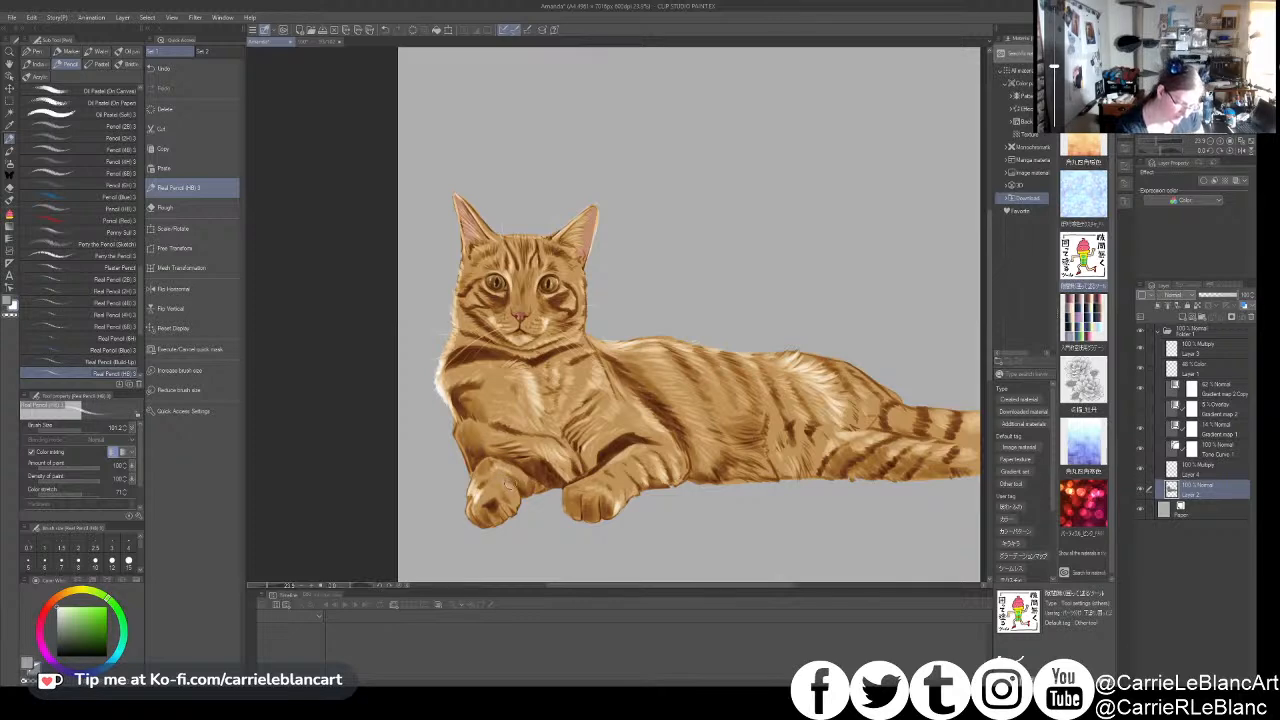
{"action": "left_click_drag", "start_coordinate": [739, 245], "coordinate": [741, 254]}
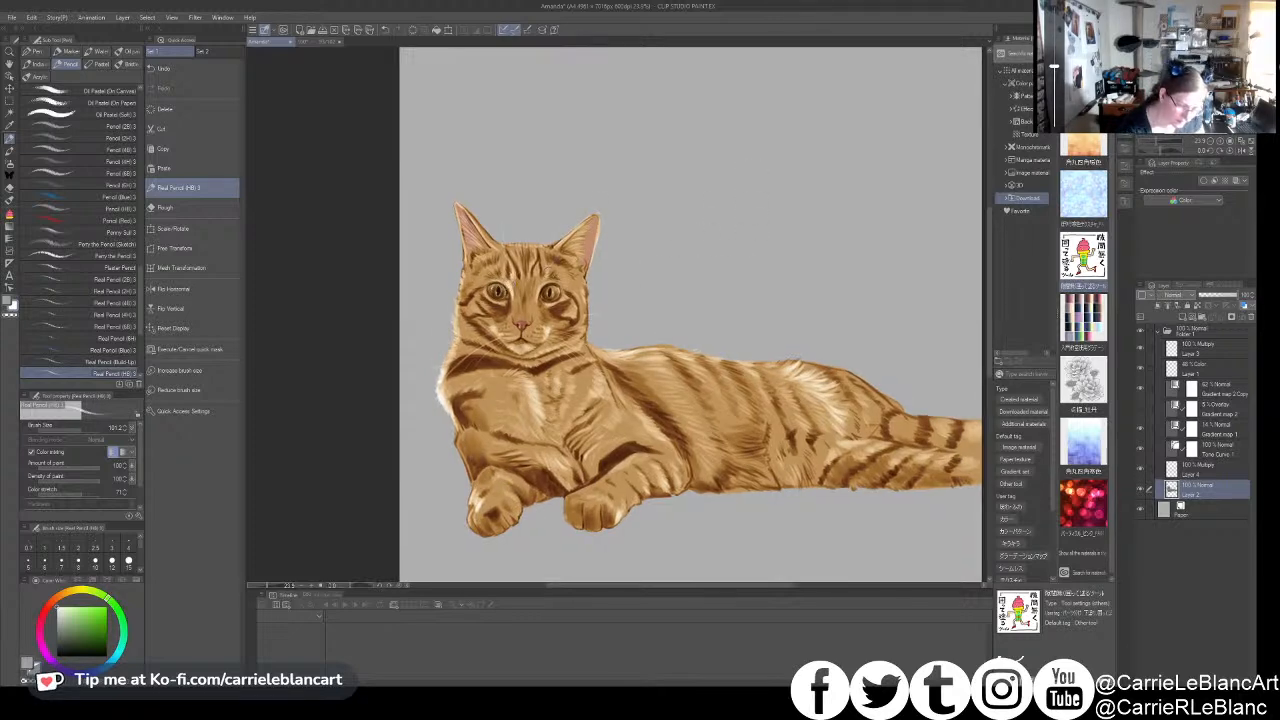
- Add a layer above the Multiply layer Layer 4 and set its blending mode to Soft light
{"action": "left_click", "coordinate": [1181, 467]}
{"action": "left_click", "coordinate": [1182, 317]}
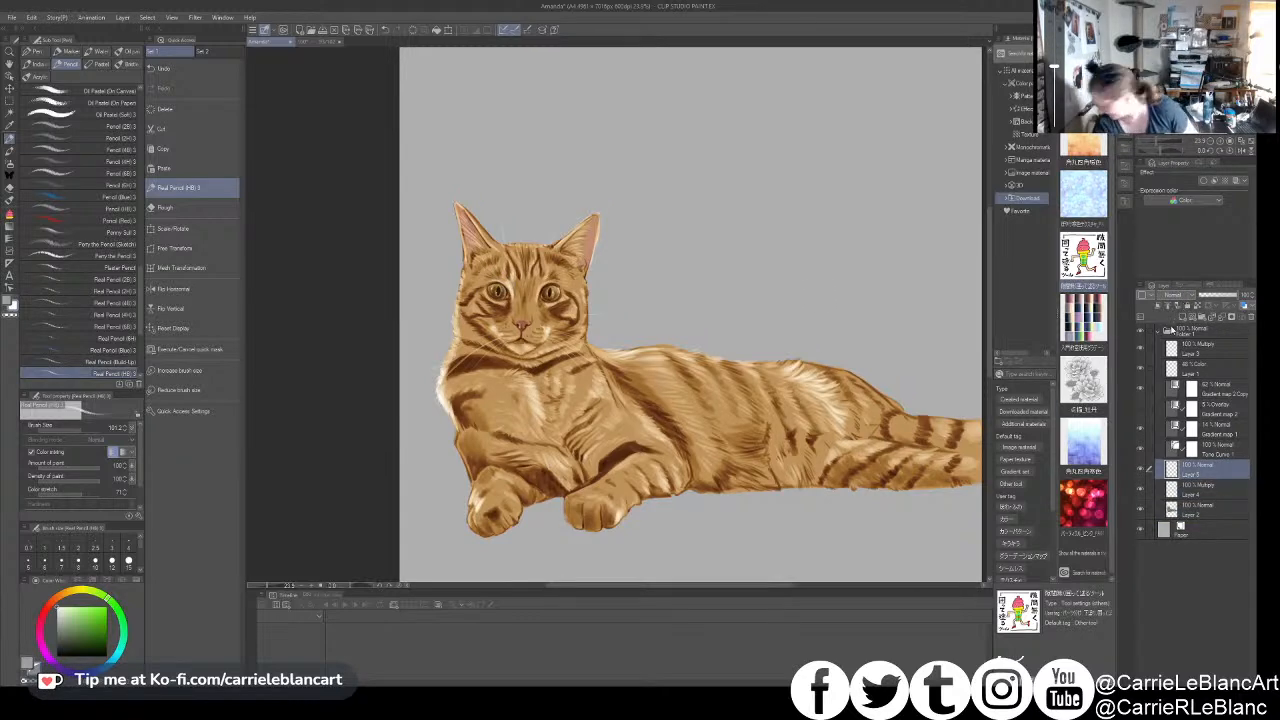
{"action": "left_click", "coordinate": [1178, 429]}
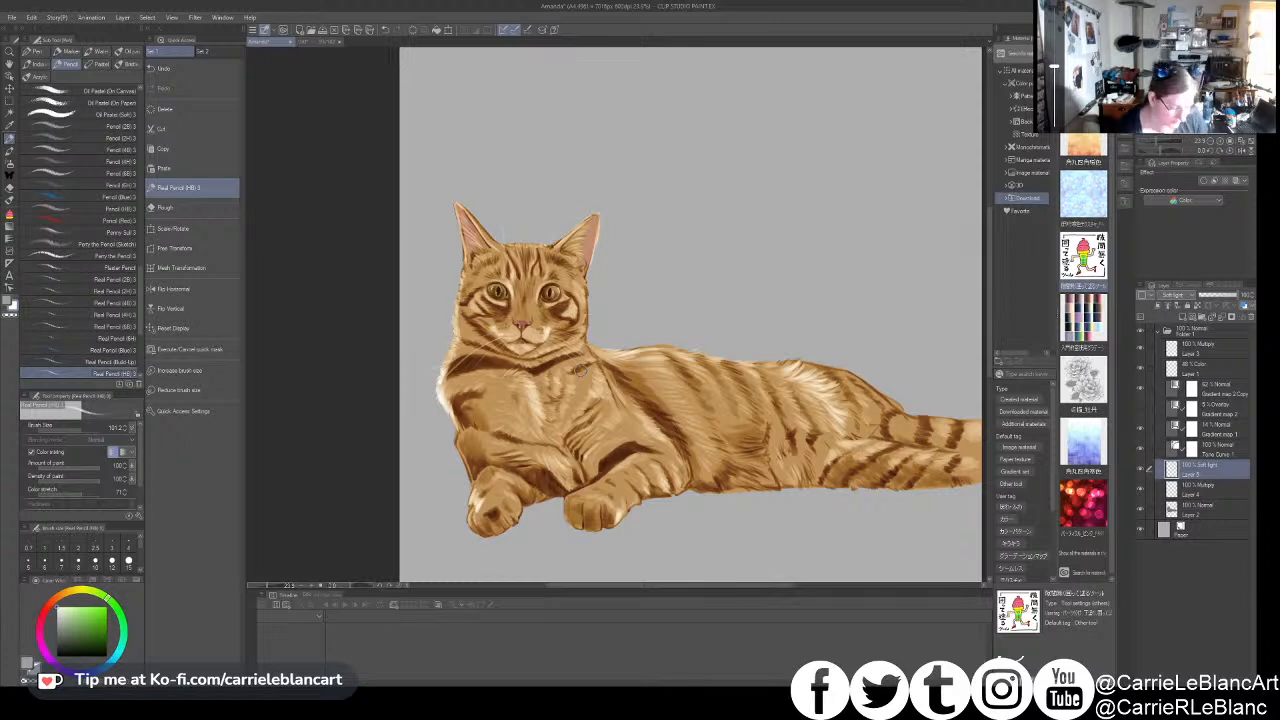
- Brush soft highlights along the cat's back, haunch and tail on the Soft light layer
{"action": "left_click", "coordinate": [633, 348]}
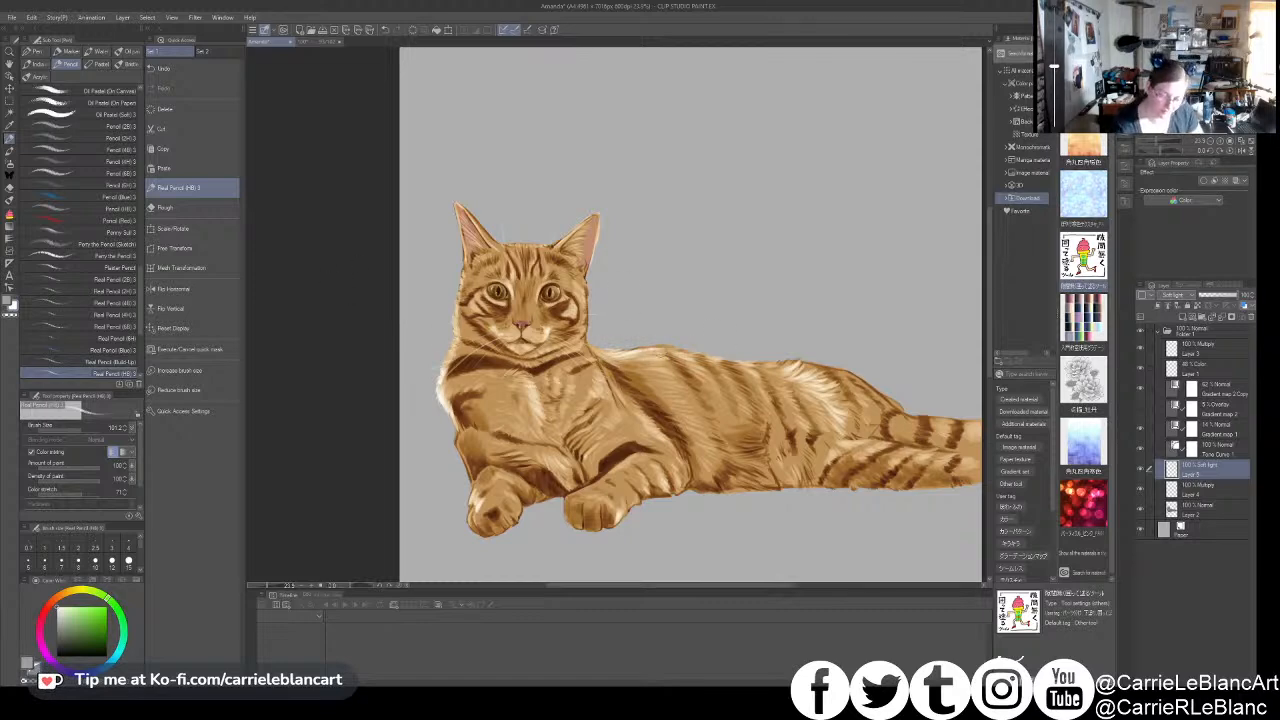
{"action": "left_click_drag", "start_coordinate": [746, 356], "coordinate": [703, 349]}
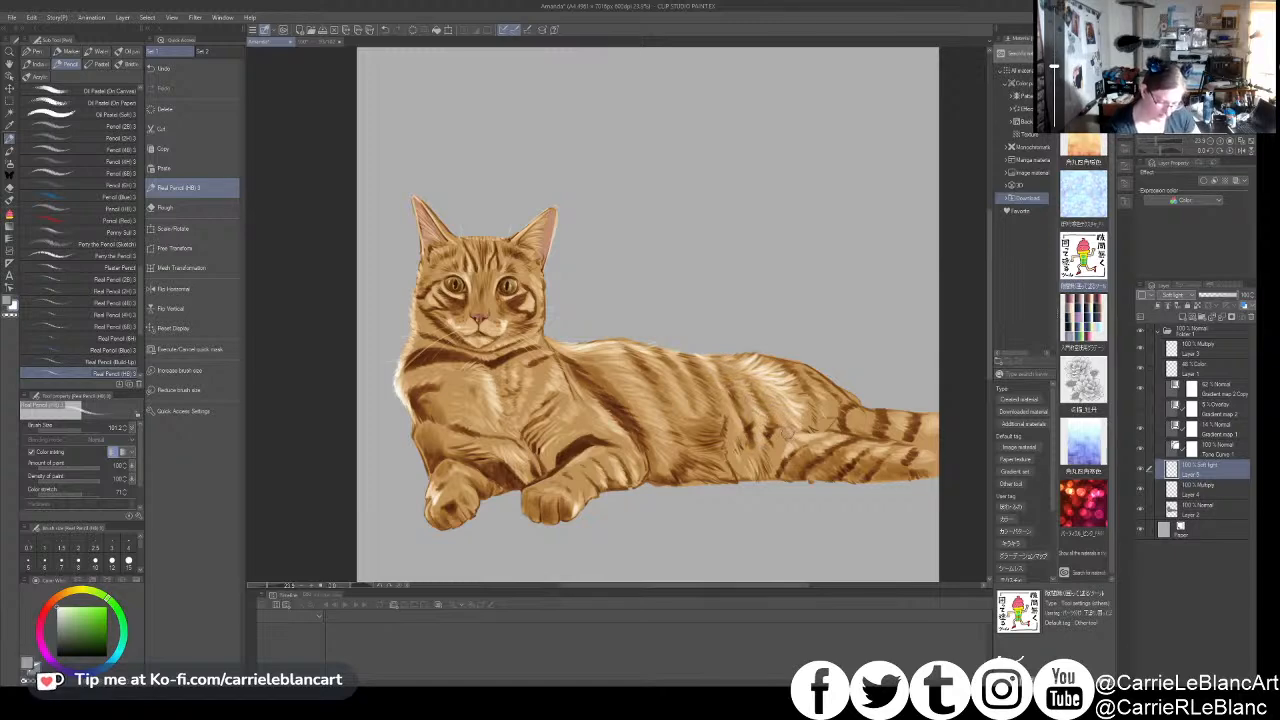
{"action": "left_click_drag", "start_coordinate": [852, 404], "coordinate": [800, 400]}
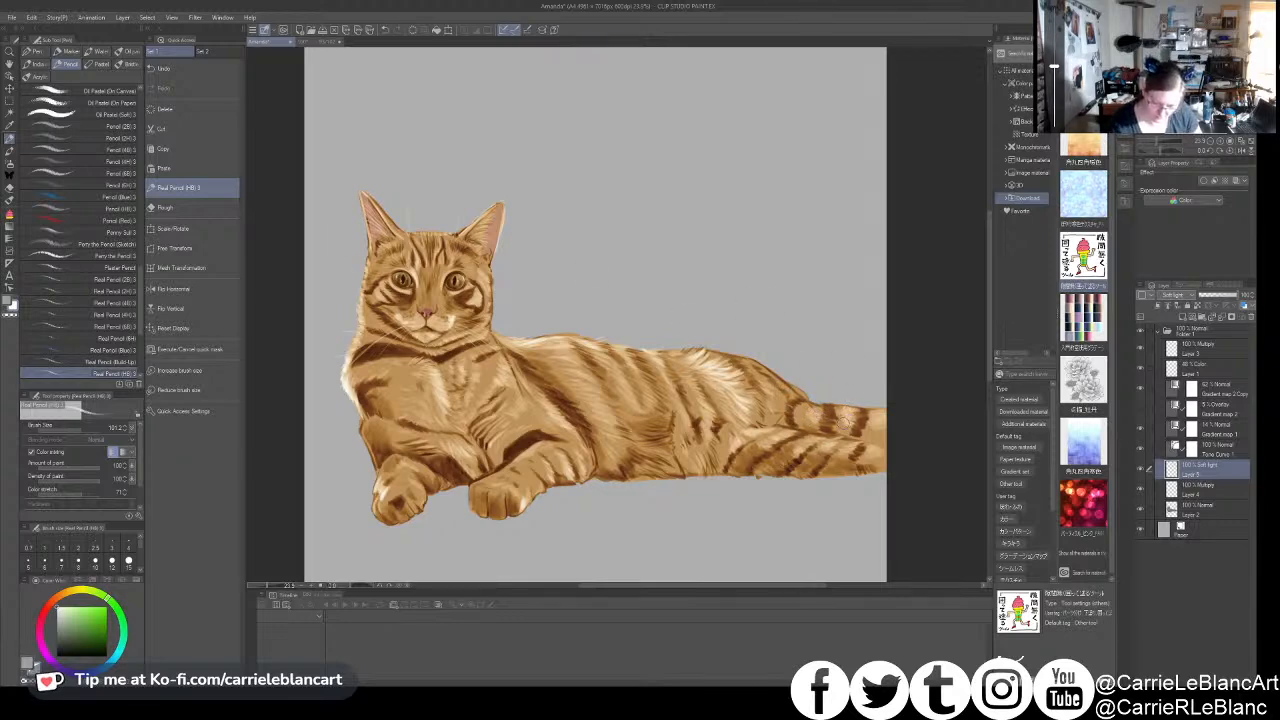
{"action": "left_click_drag", "start_coordinate": [880, 431], "coordinate": [993, 431]}
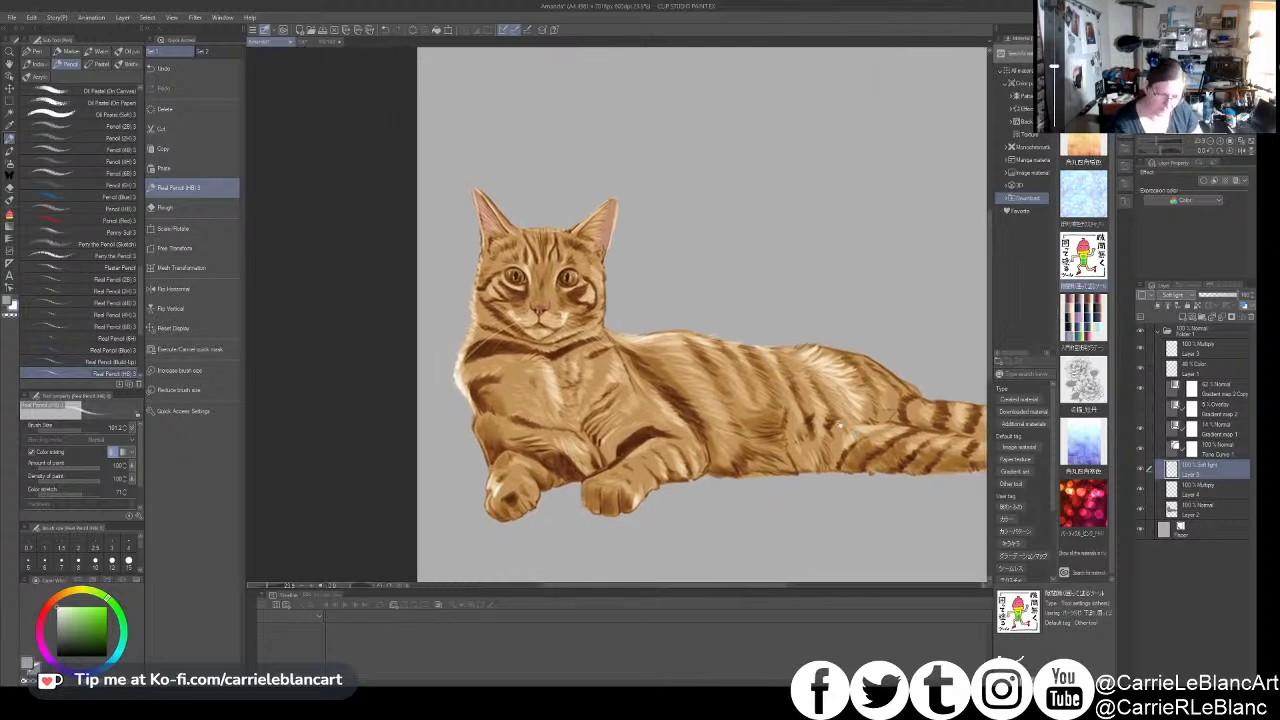
{"action": "scroll", "coordinate": [831, 415], "scroll_direction": "down", "scroll_amount": 1}
{"action": "left_click_drag", "start_coordinate": [829, 418], "coordinate": [745, 370]}
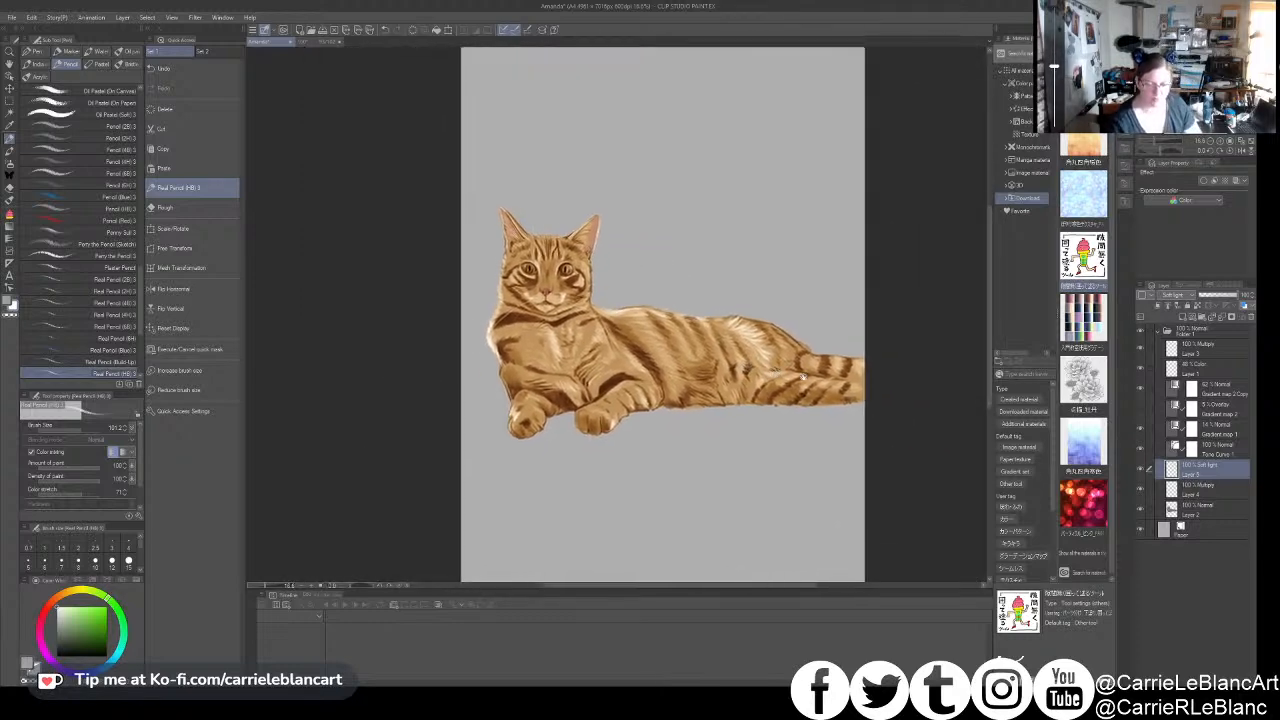
{"action": "scroll", "coordinate": [576, 337], "scroll_direction": "up", "scroll_amount": 2}
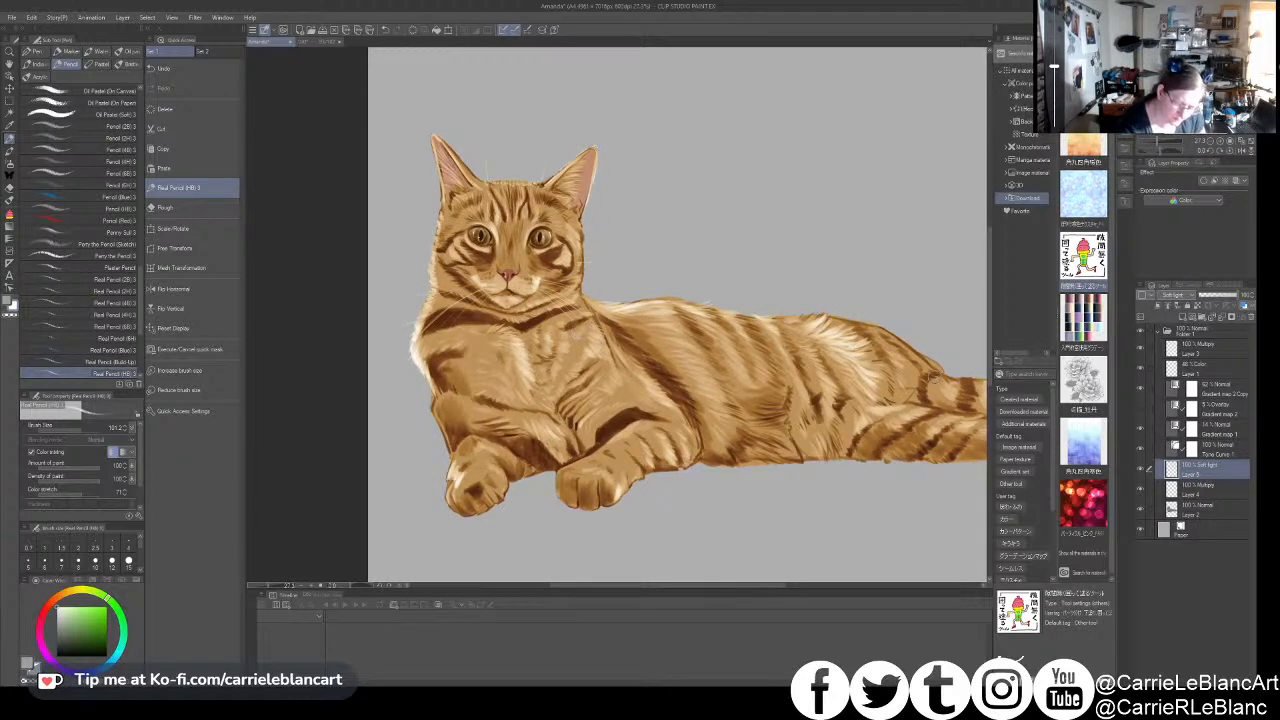
{"action": "left_click", "coordinate": [1189, 508]}
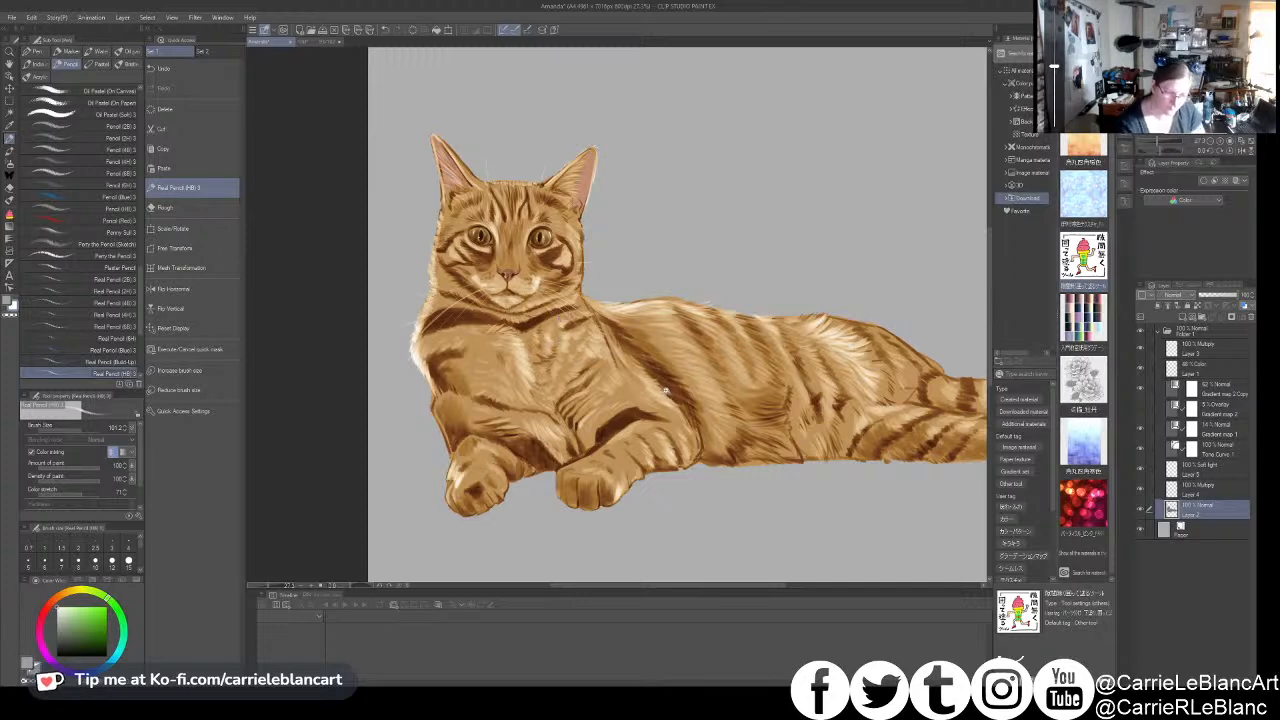
{"action": "scroll", "coordinate": [668, 394], "scroll_direction": "down", "scroll_amount": 2}
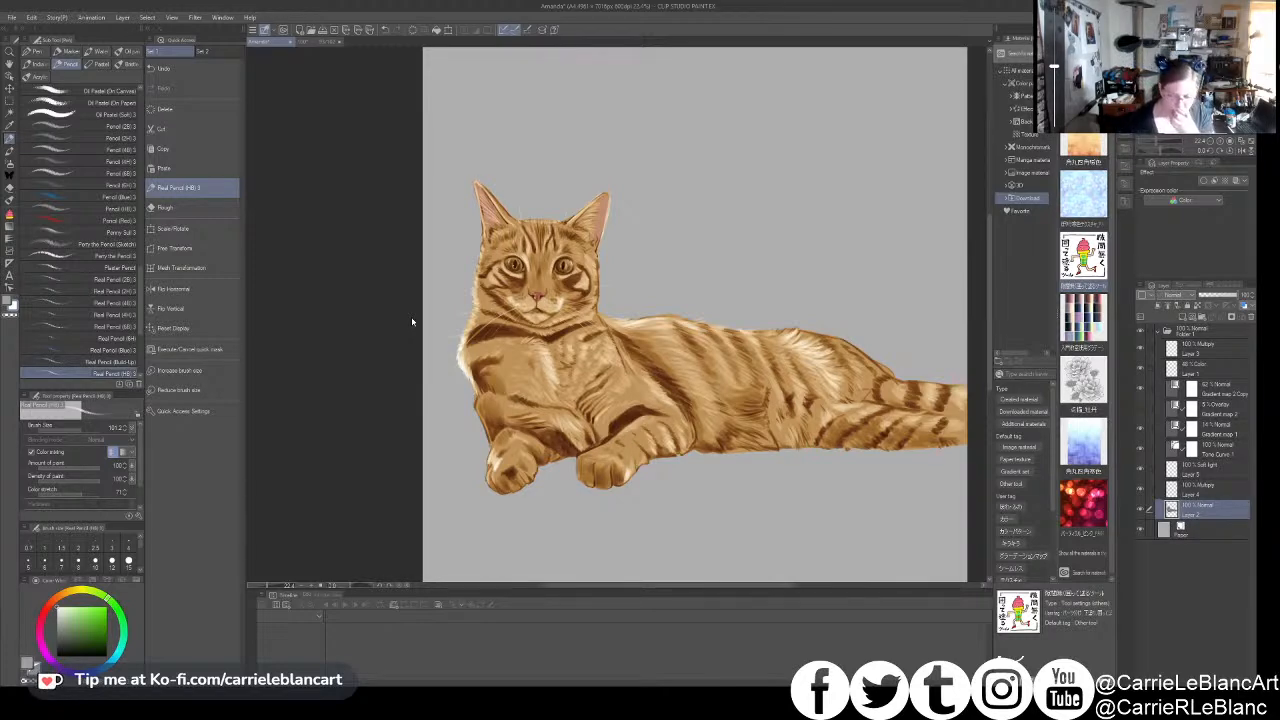
{"action": "left_click", "coordinate": [1197, 469]}
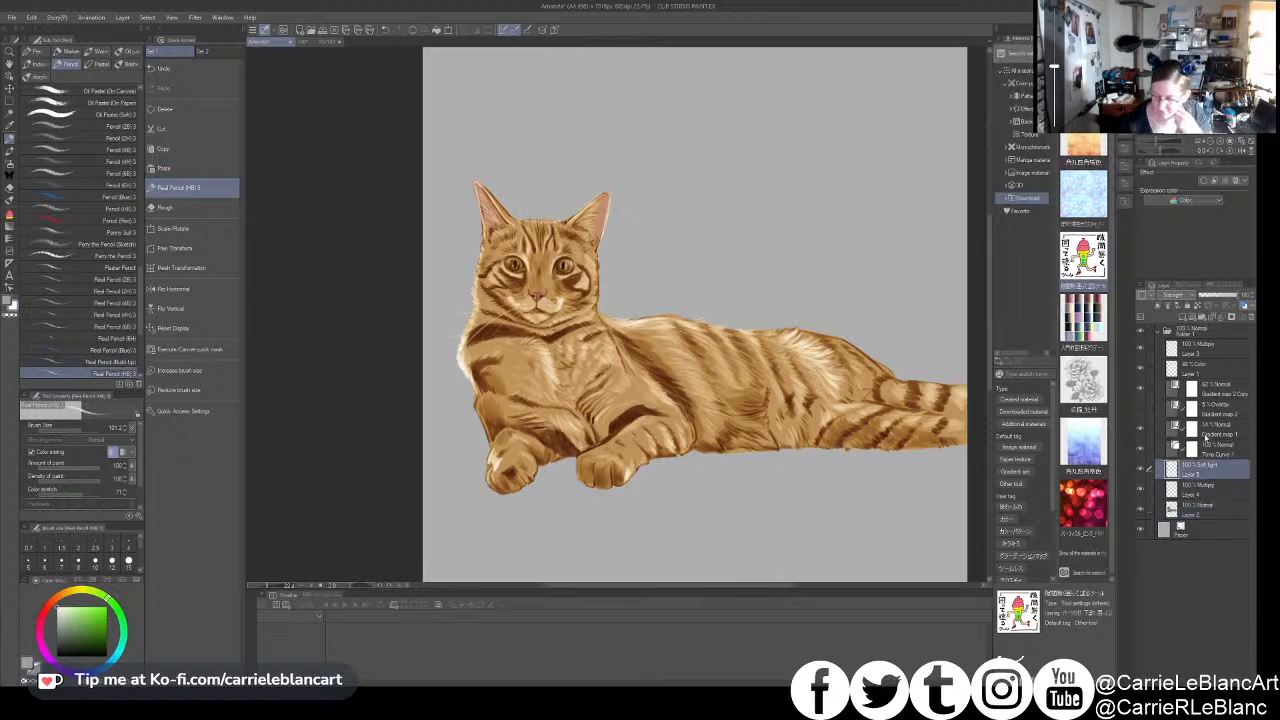
{"action": "left_click", "coordinate": [1222, 316]}
{"action": "key", "text": "ctrl+z"}
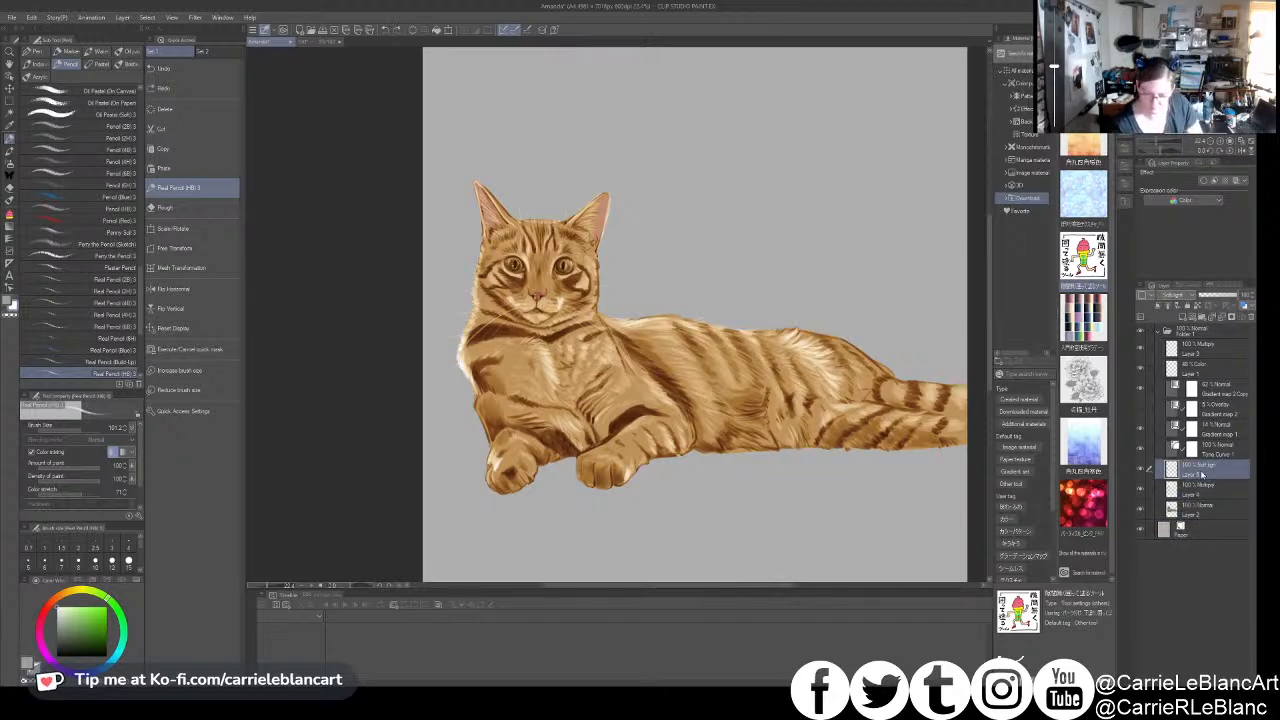
- Merge the Multiply layer Layer 4 and the Soft light layer Layer 5 down into Layer 2
{"action": "left_click", "coordinate": [1222, 318]}
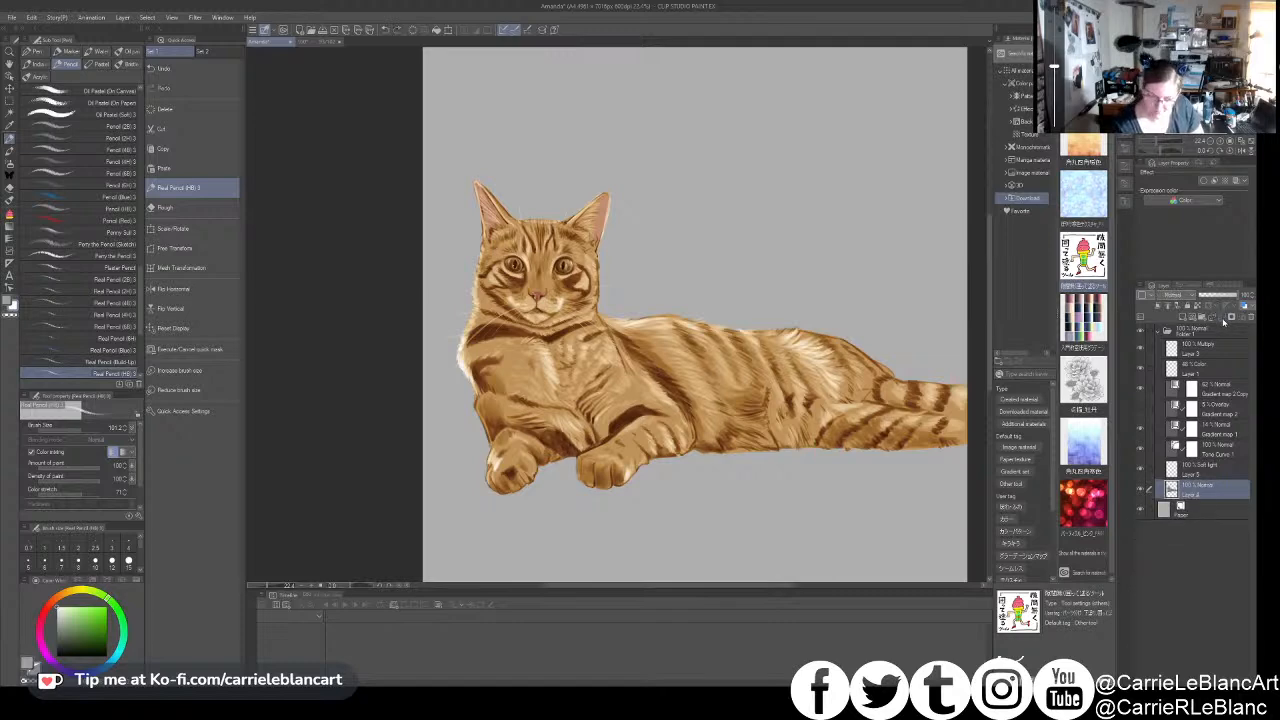
{"action": "left_click", "coordinate": [1195, 462]}
{"action": "left_click", "coordinate": [1222, 318]}
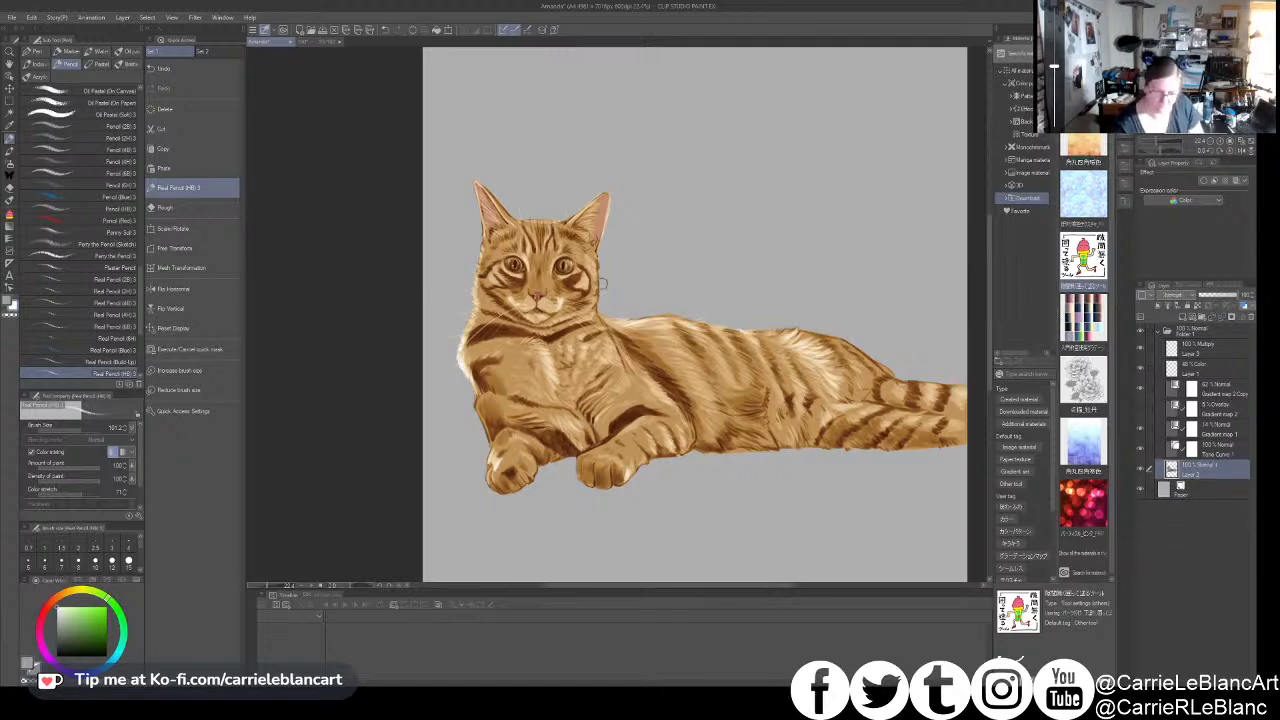
- Lasso the cat's nose and muzzle on Layer 2 and reshape them with a mesh transformation
{"action": "scroll", "coordinate": [606, 275], "scroll_direction": "up", "scroll_amount": 3}
{"action": "left_click_drag", "start_coordinate": [609, 275], "coordinate": [760, 341]}
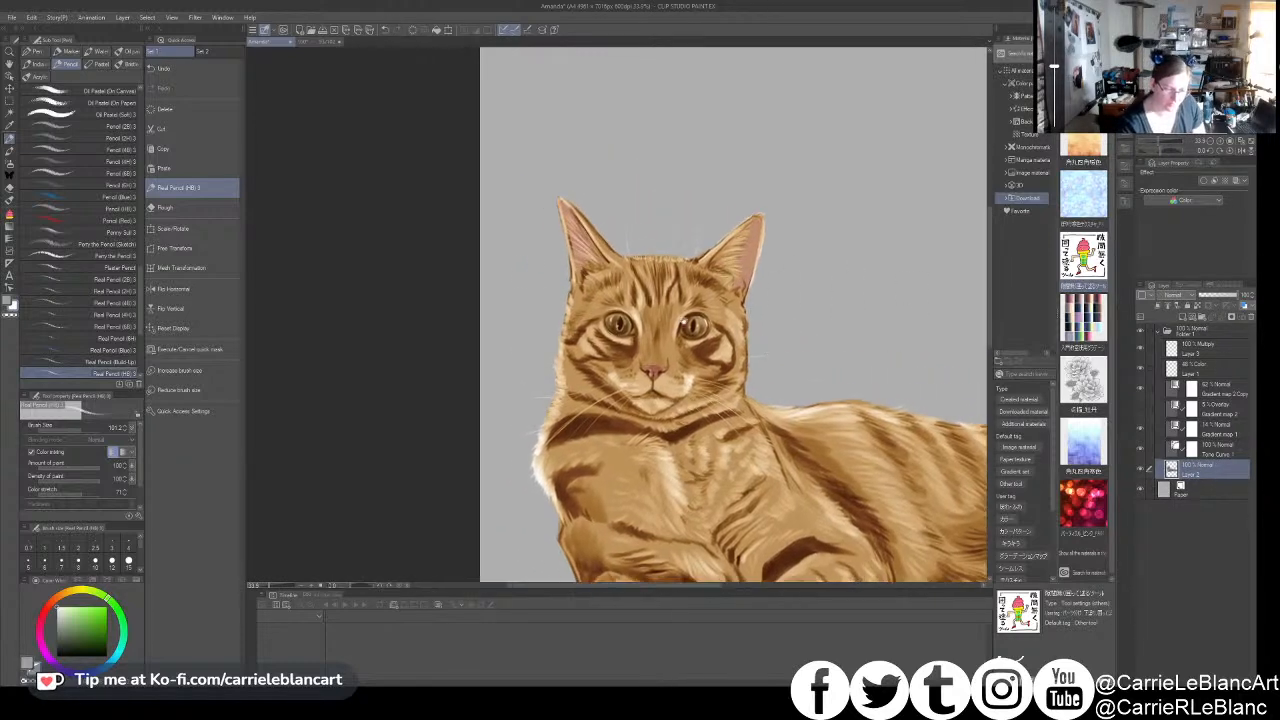
{"action": "left_click", "coordinate": [9, 100]}
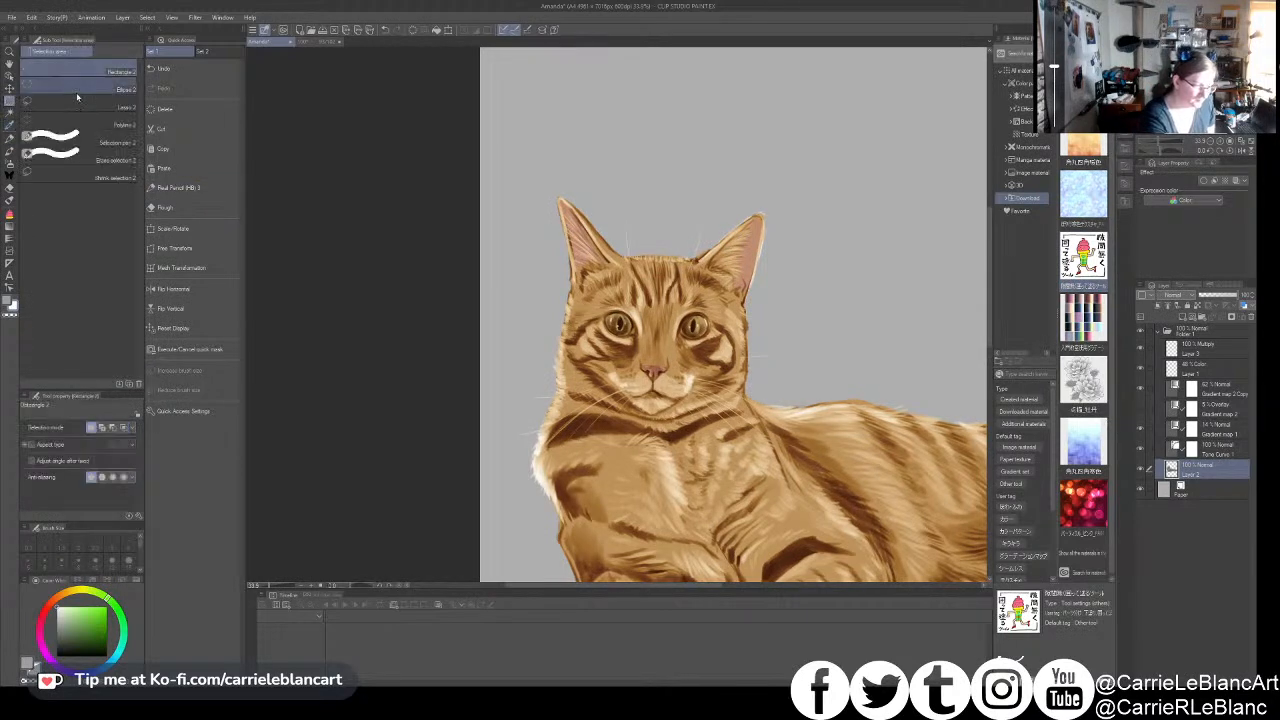
{"action": "left_click", "coordinate": [83, 107]}
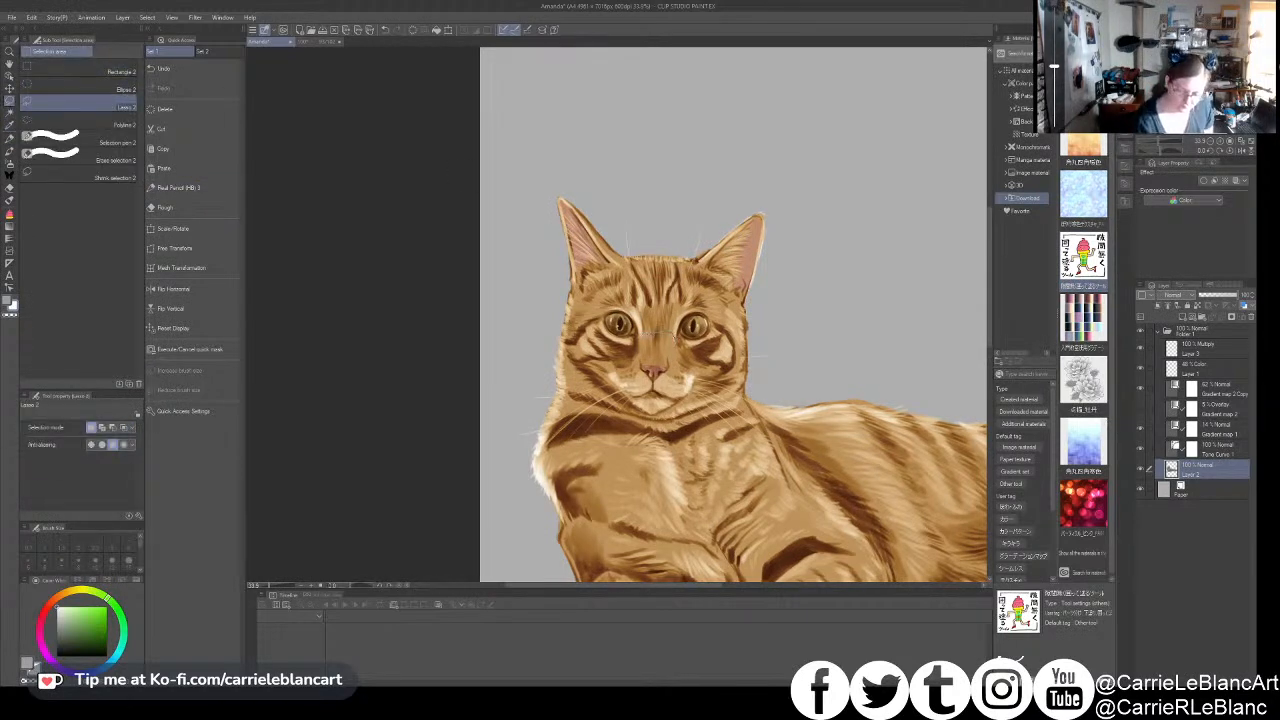
{"action": "mouse_move", "coordinate": [604, 374]}
{"action": "left_mouse_down"}
{"action": "mouse_move", "coordinate": [700, 400]}
{"action": "mouse_move", "coordinate": [648, 332]}
{"action": "left_mouse_up"}
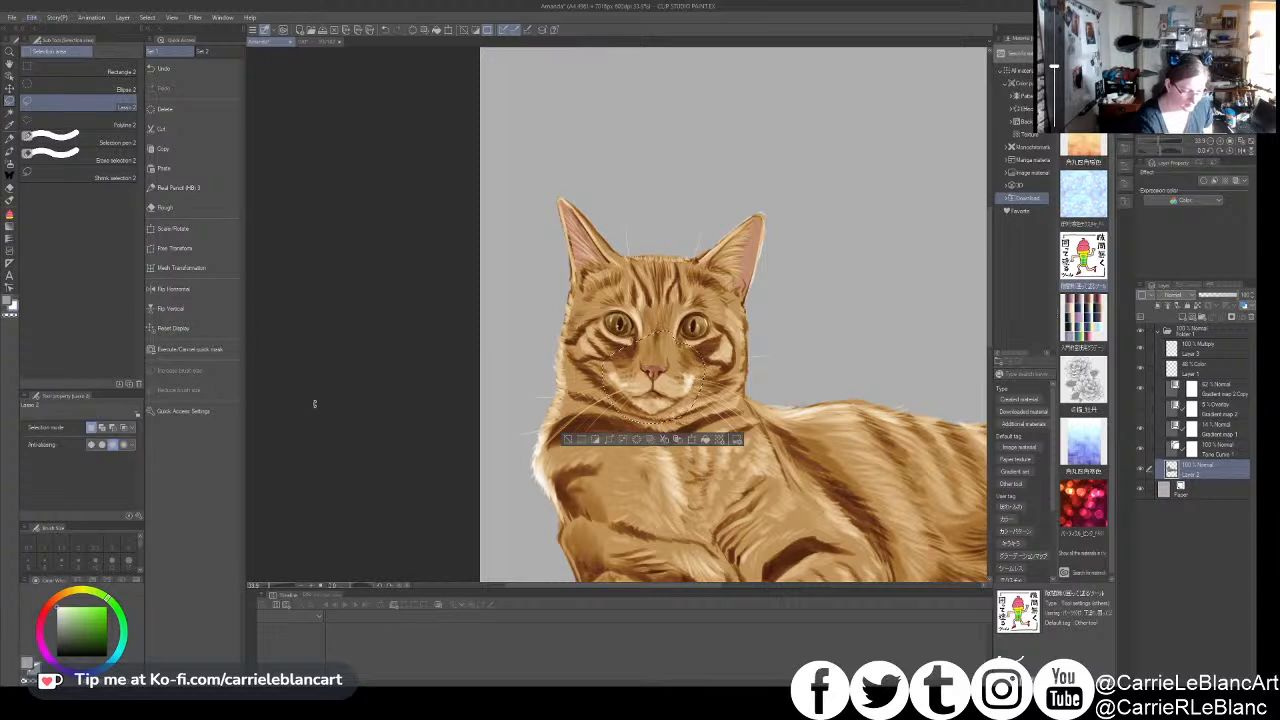
{"action": "key", "text": "ctrl+t"}
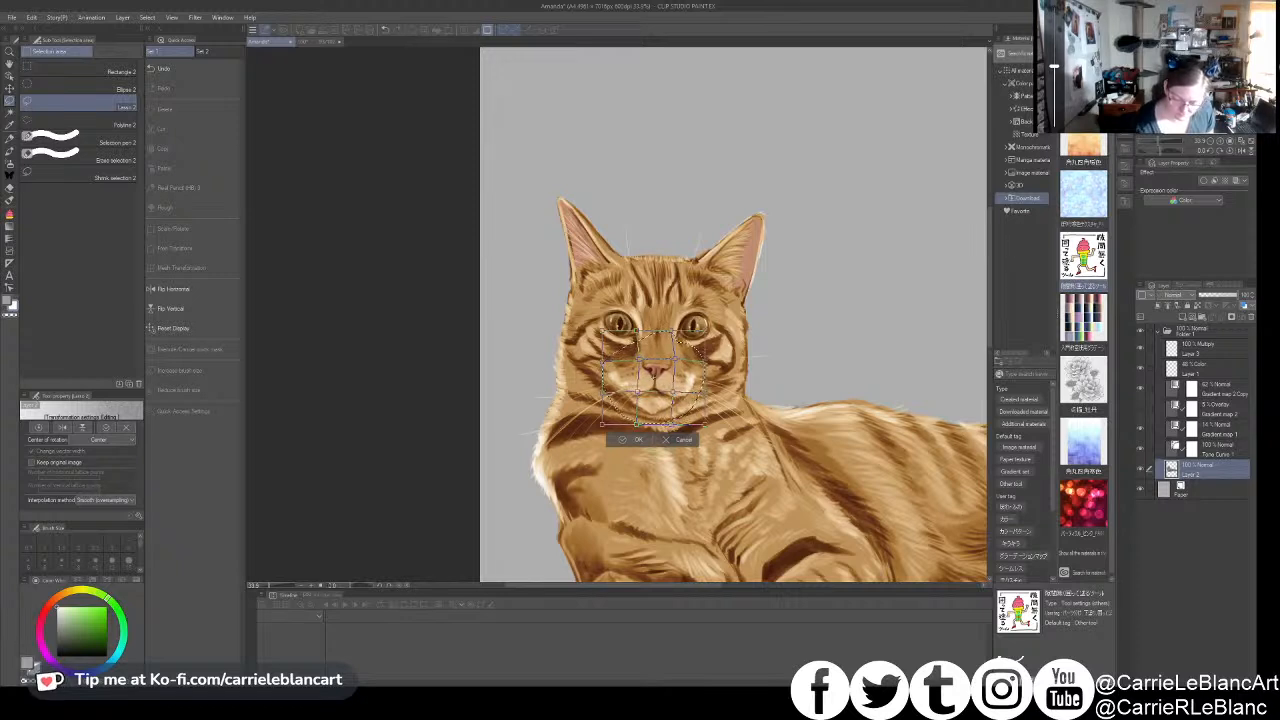
{"action": "left_click", "coordinate": [643, 439]}
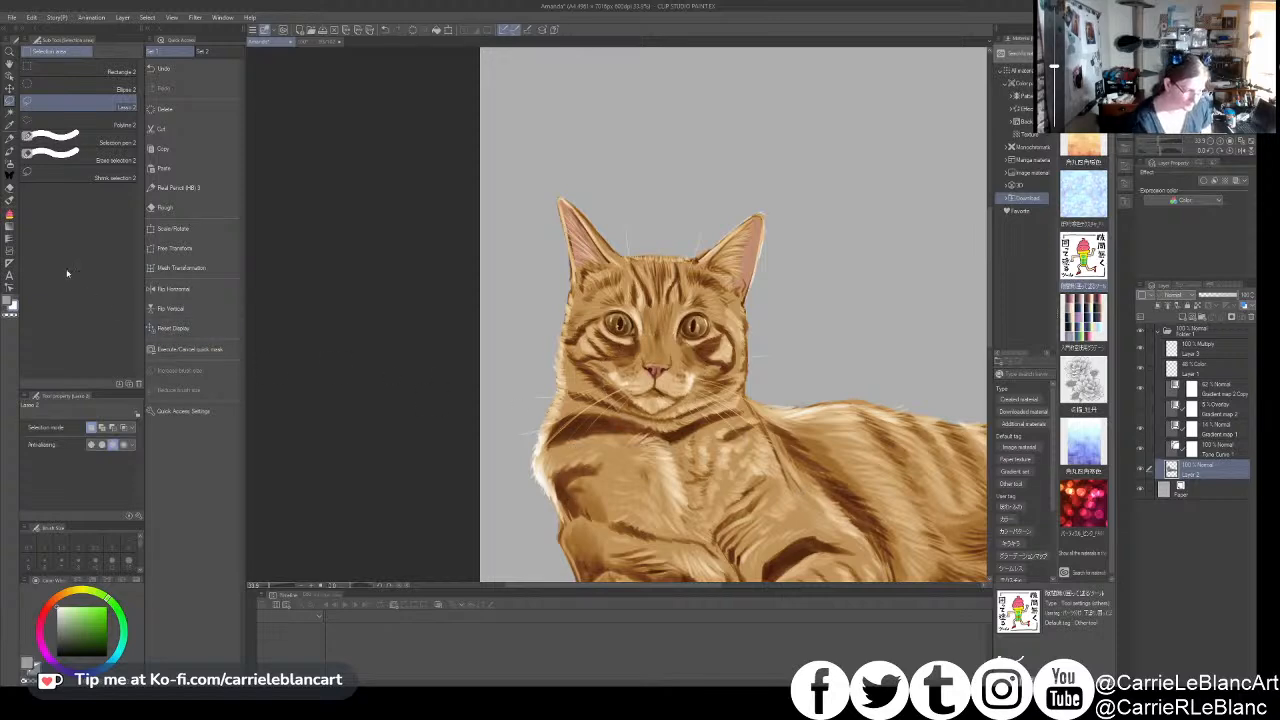
- Set the Real Pencil's amount and density of paint to 0, reduce its size, and blend fur around the muzzle and chest
{"action": "left_click", "coordinate": [10, 200]}
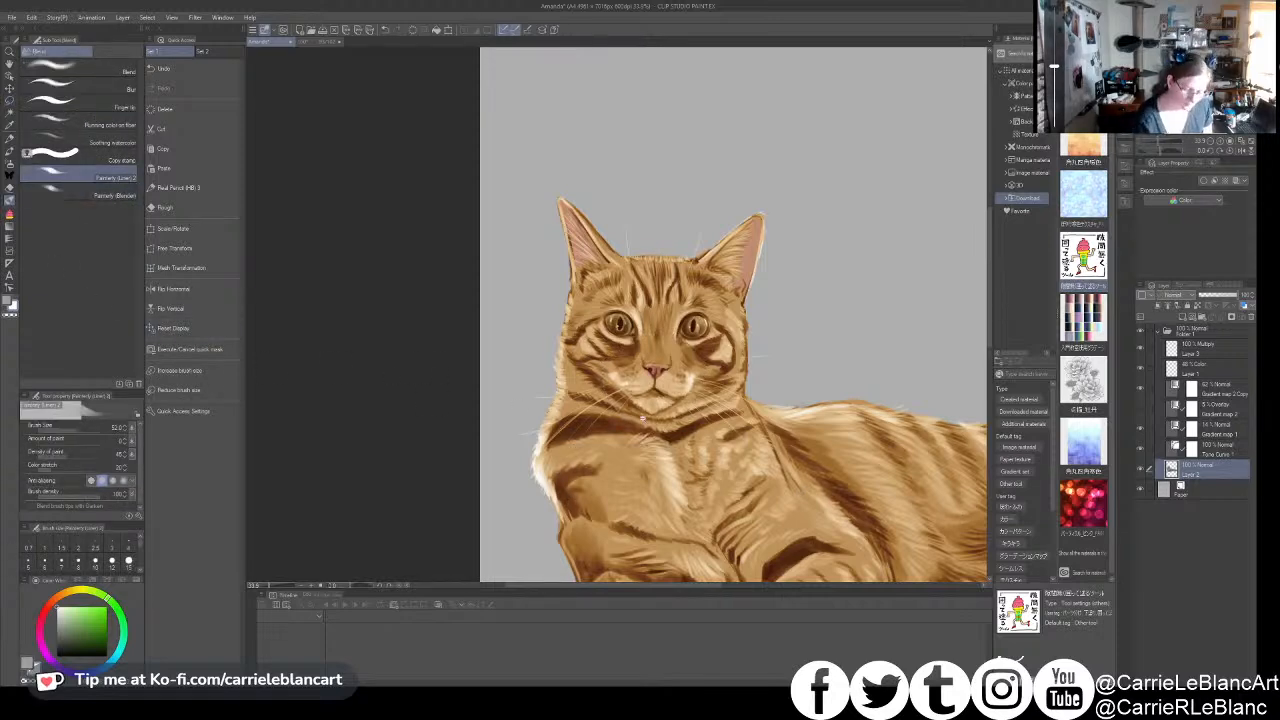
{"action": "scroll", "coordinate": [642, 420], "scroll_direction": "up", "scroll_amount": 4}
{"action": "key", "text": "p"}
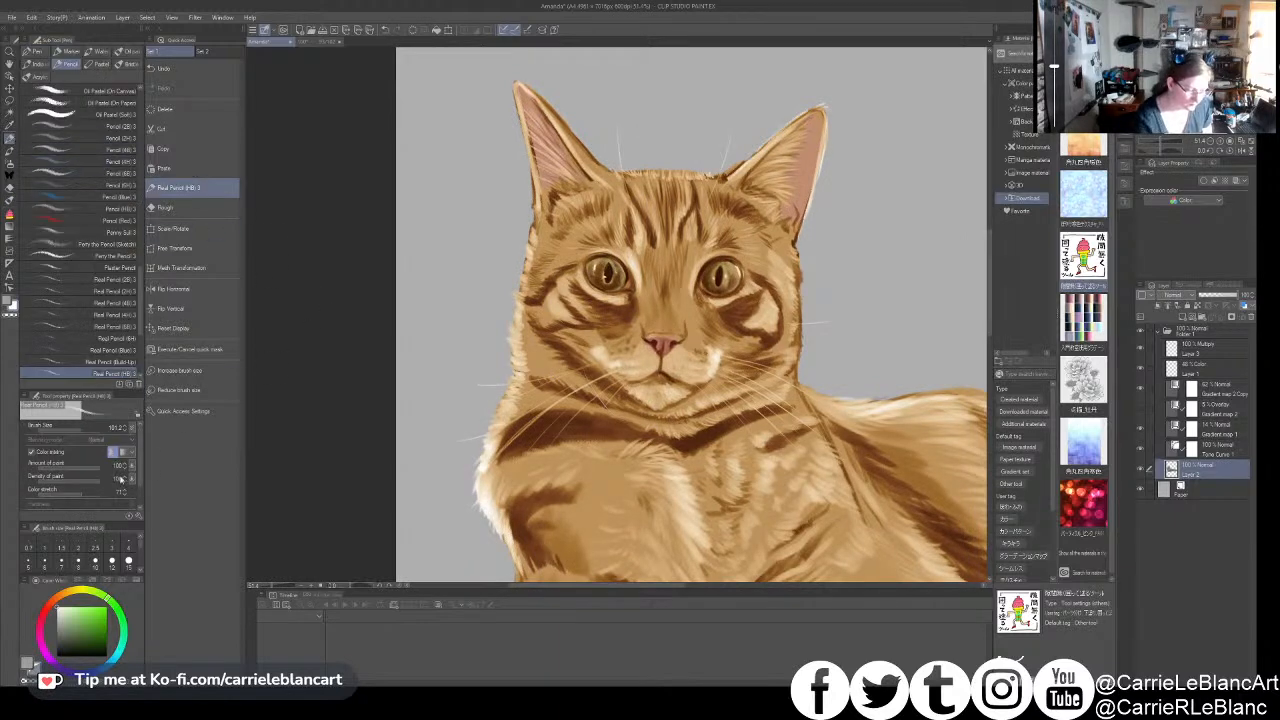
{"action": "left_click_drag", "start_coordinate": [50, 483], "coordinate": [32, 485]}
{"action": "key", "text": "bracketleft"}
{"action": "left_click_drag", "start_coordinate": [582, 487], "coordinate": [577, 488]}
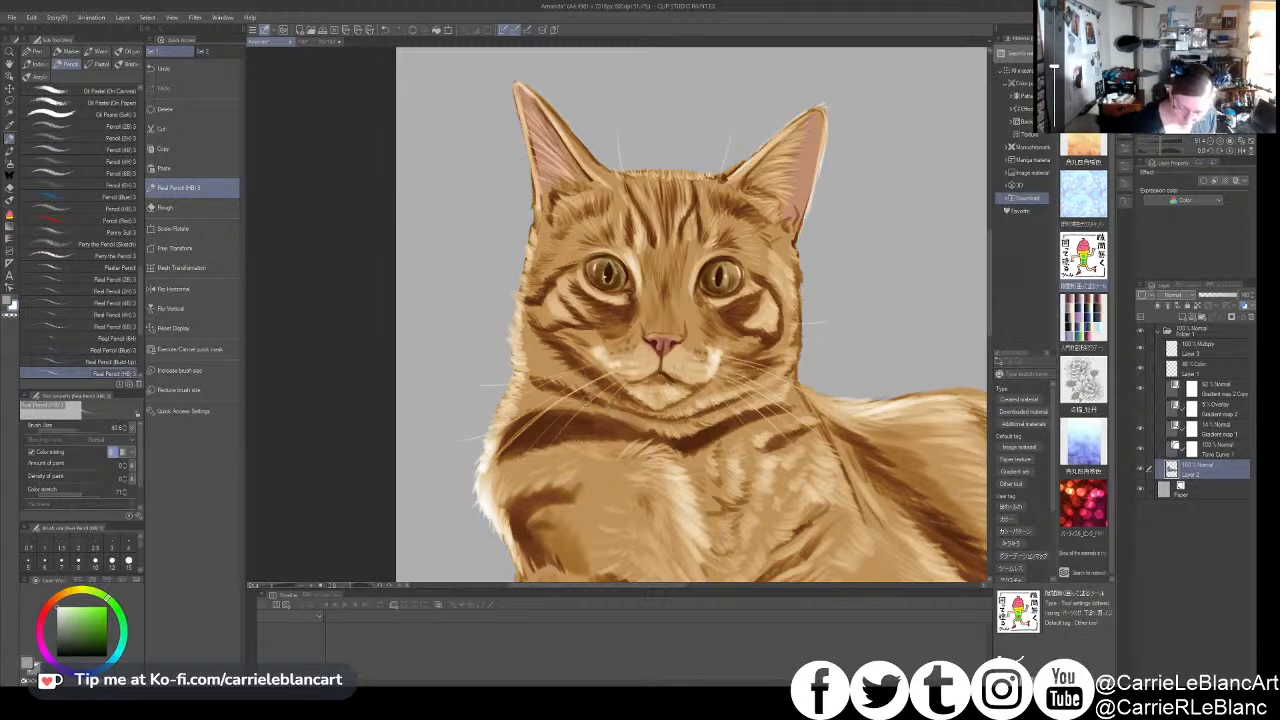
{"action": "left_click_drag", "start_coordinate": [601, 397], "coordinate": [598, 396]}
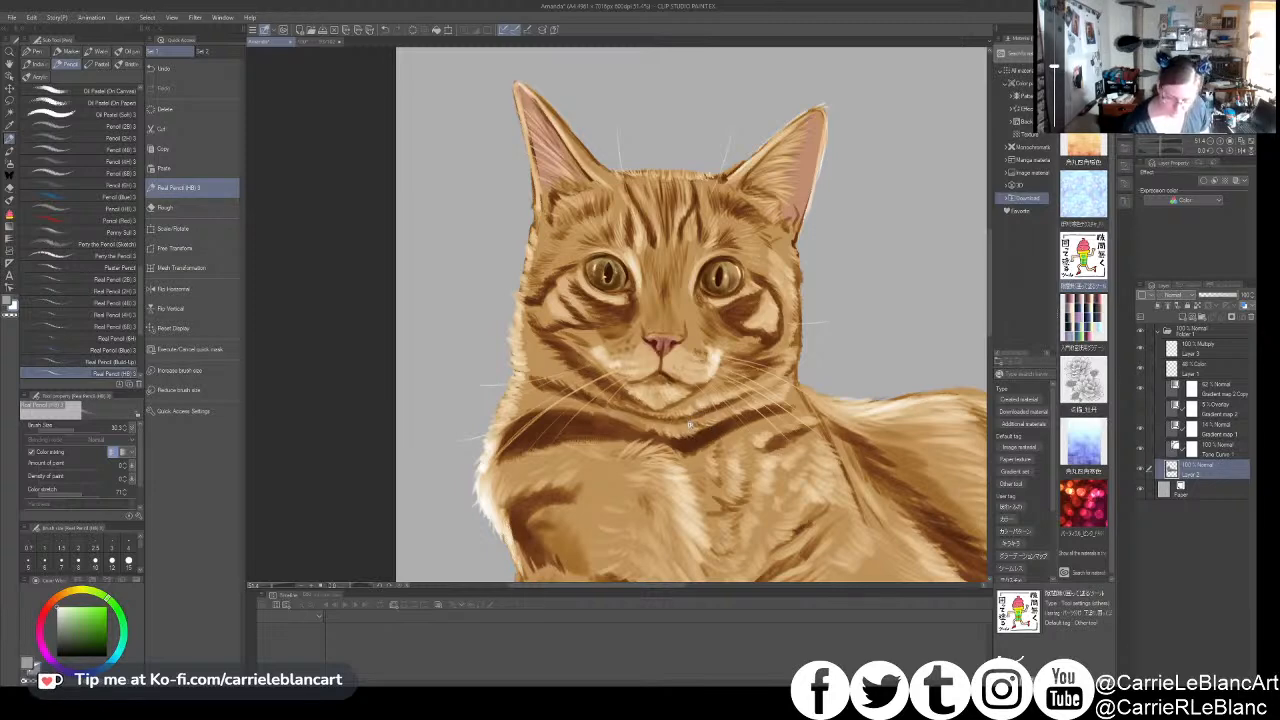
- Examine the whole cat and its body fur while trying larger and smaller pencil sizes
{"action": "scroll", "coordinate": [690, 426], "scroll_direction": "down", "scroll_amount": 2}
{"action": "left_click_drag", "start_coordinate": [655, 489], "coordinate": [637, 479]}
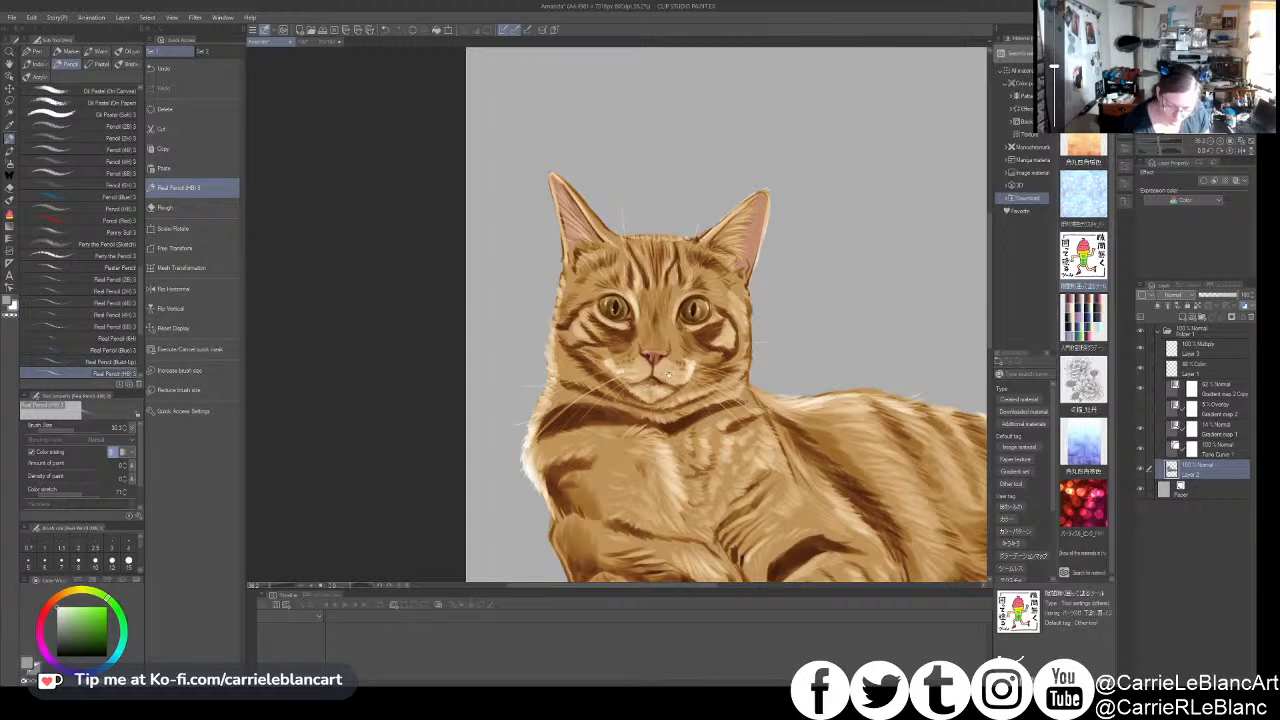
{"action": "scroll", "coordinate": [669, 374], "scroll_direction": "down", "scroll_amount": 3}
{"action": "left_click_drag", "start_coordinate": [669, 374], "coordinate": [501, 288]}
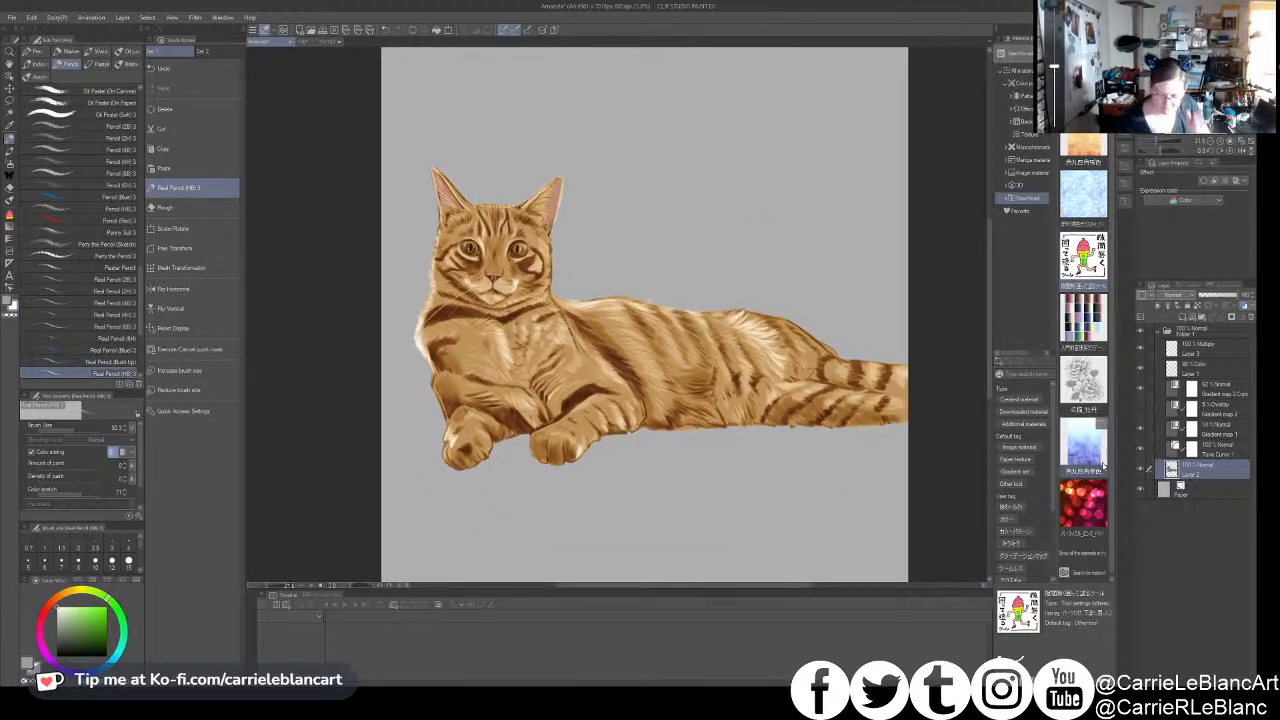
{"action": "key", "text": "]"}
{"action": "key", "text": "]"}
{"action": "key", "text": "]"}
{"action": "key", "text": "]"}
{"action": "key", "text": "]"}
{"action": "key", "text": "]"}
{"action": "key", "text": "]"}
{"action": "key", "text": "]"}
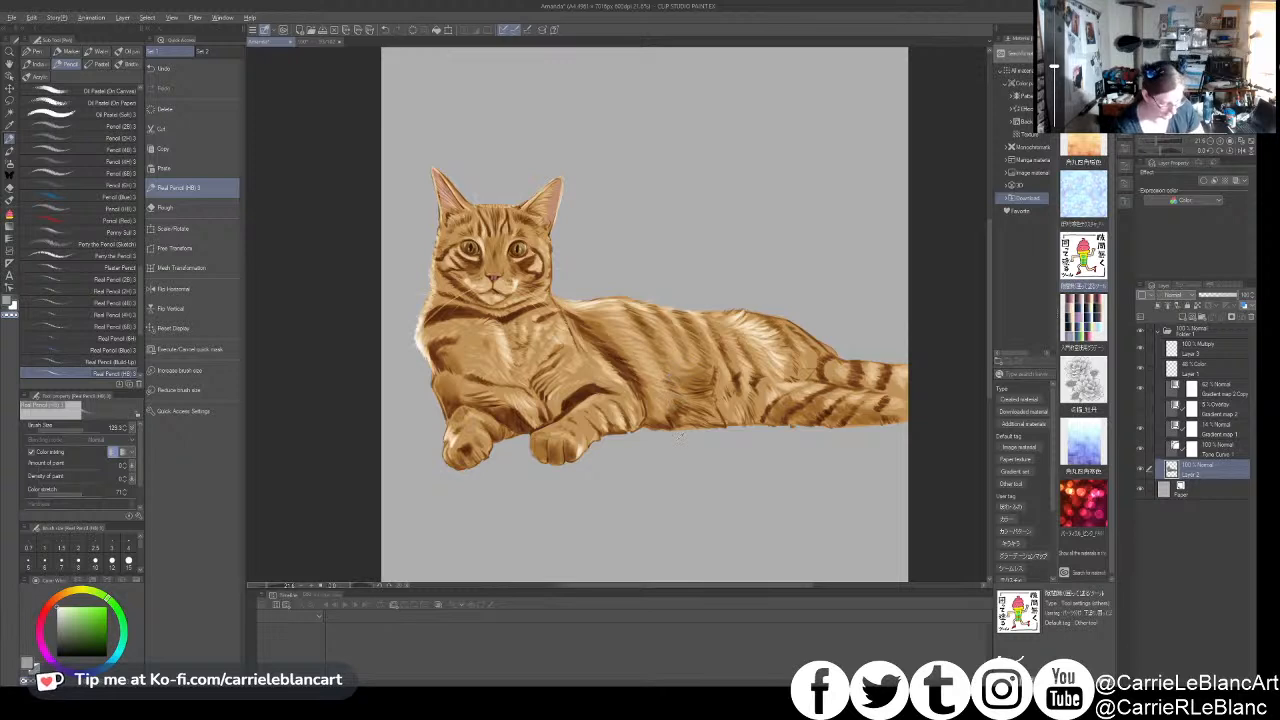
{"action": "key", "text": "["}
{"action": "key", "text": "["}
{"action": "key", "text": "["}
{"action": "key", "text": "["}
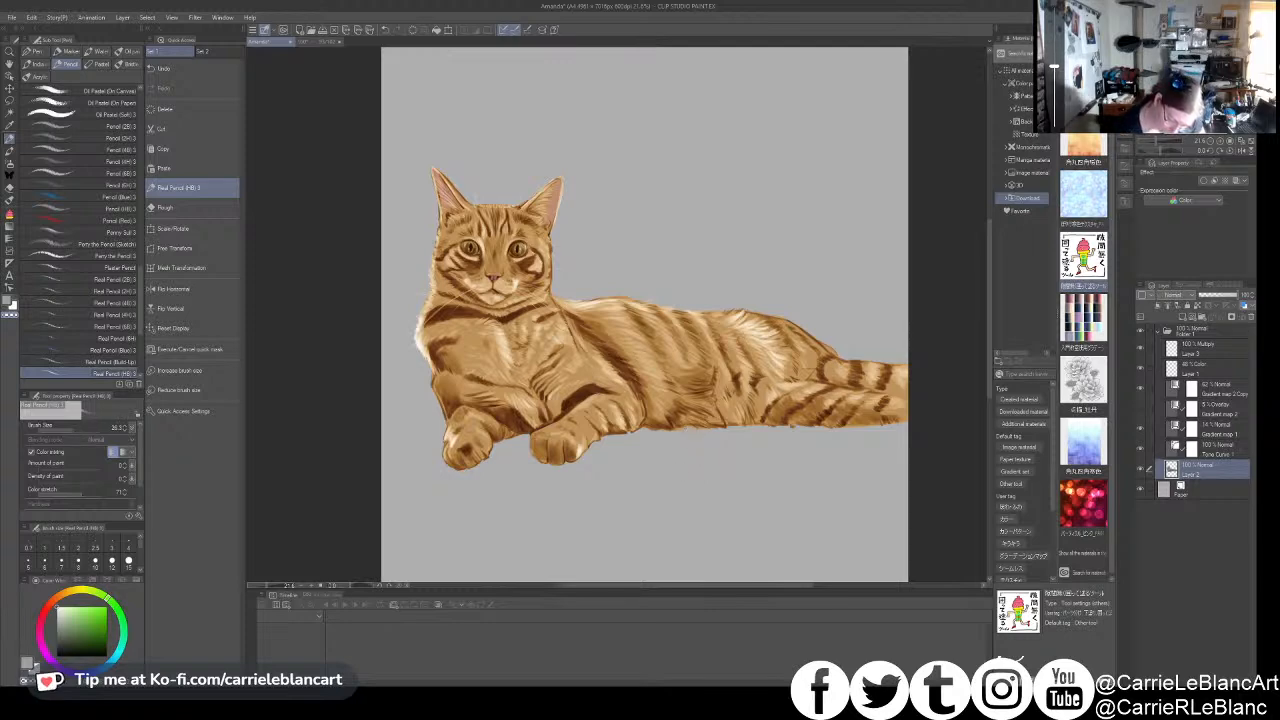
{"action": "scroll", "coordinate": [692, 431], "scroll_direction": "up", "scroll_amount": 3}
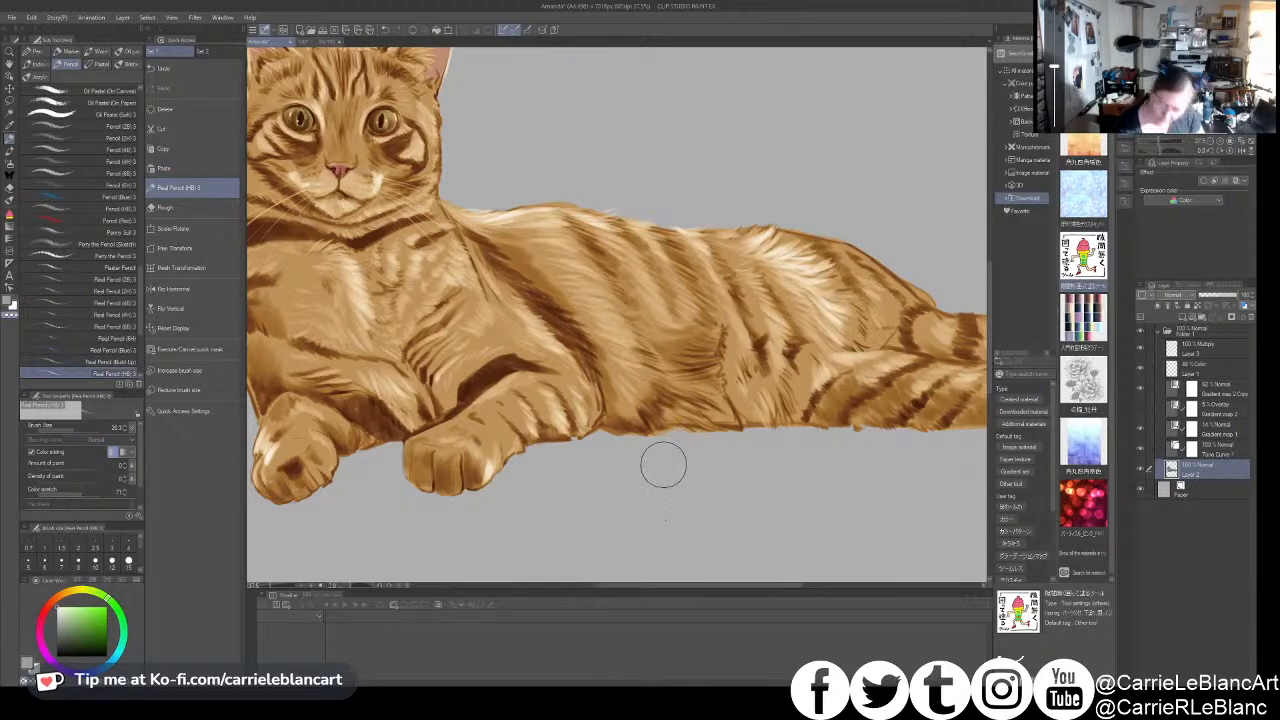
{"action": "scroll", "coordinate": [659, 426], "scroll_direction": "down", "scroll_amount": 3}
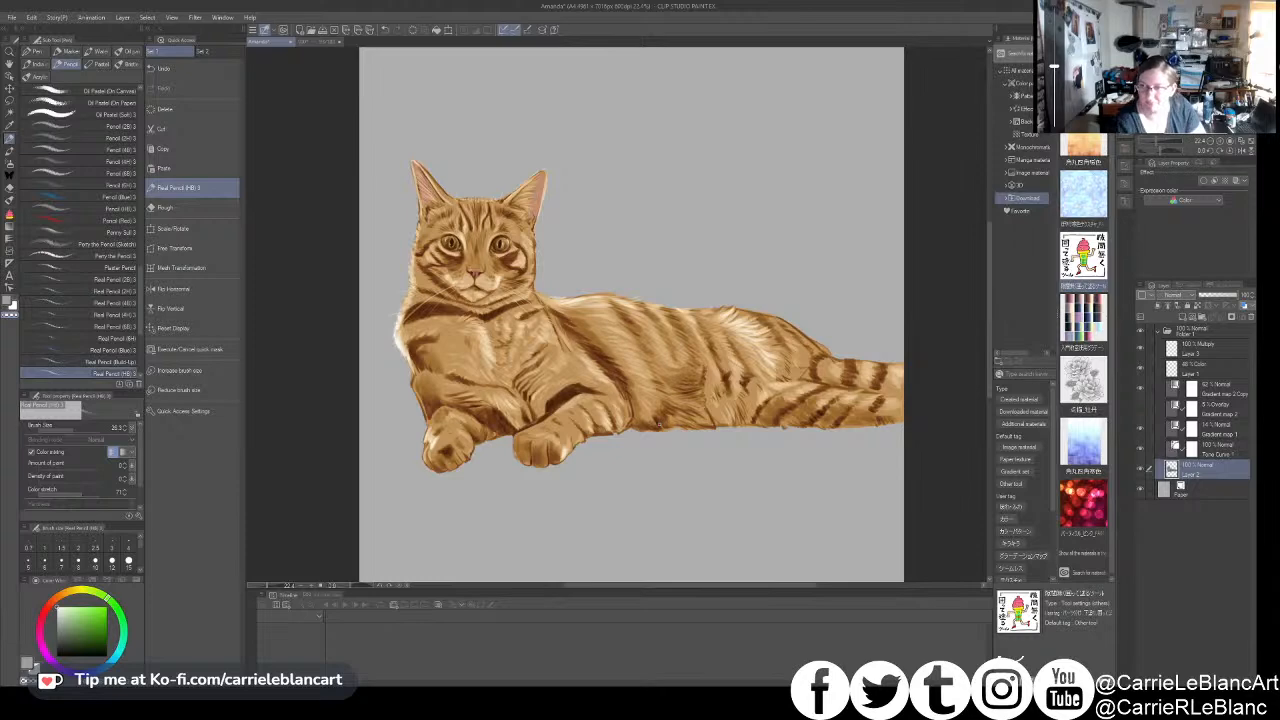
{"action": "scroll", "coordinate": [759, 350], "scroll_direction": "down", "scroll_amount": 2}
{"action": "scroll", "coordinate": [762, 330], "scroll_direction": "up", "scroll_amount": 1}
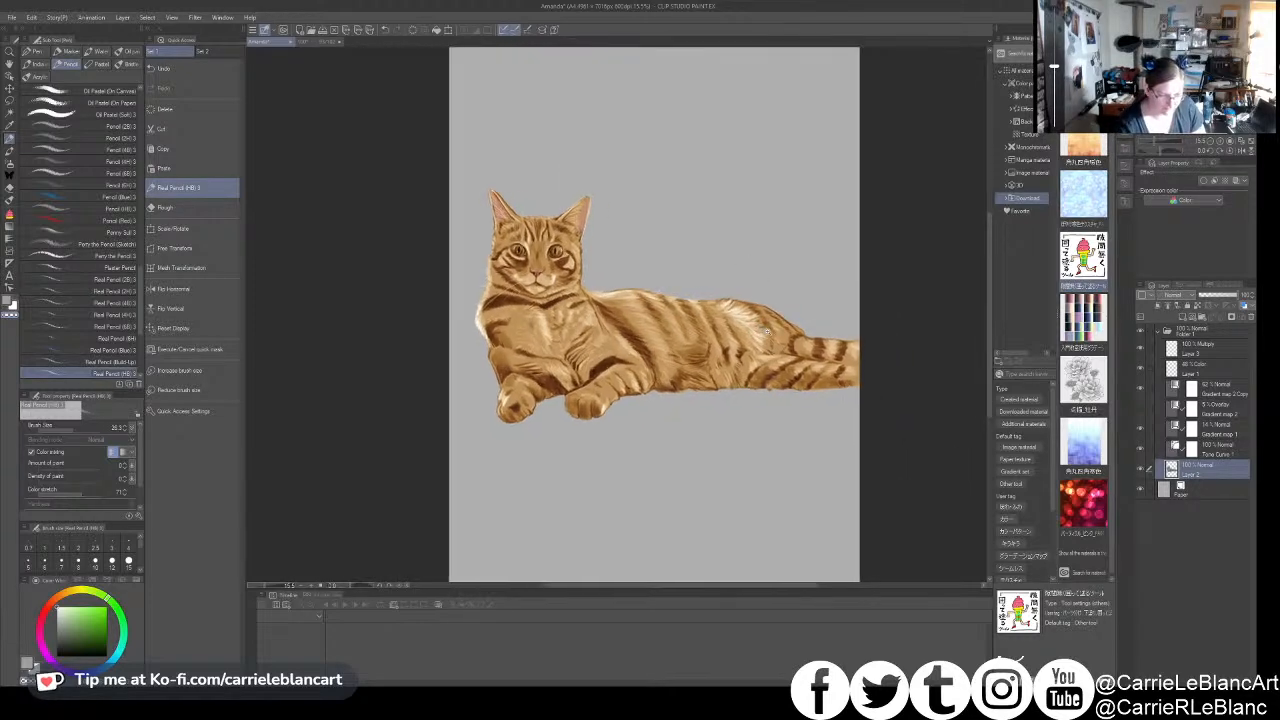
{"action": "scroll", "coordinate": [766, 331], "scroll_direction": "up", "scroll_amount": 1}
{"action": "scroll", "coordinate": [766, 330], "scroll_direction": "up", "scroll_amount": 2}
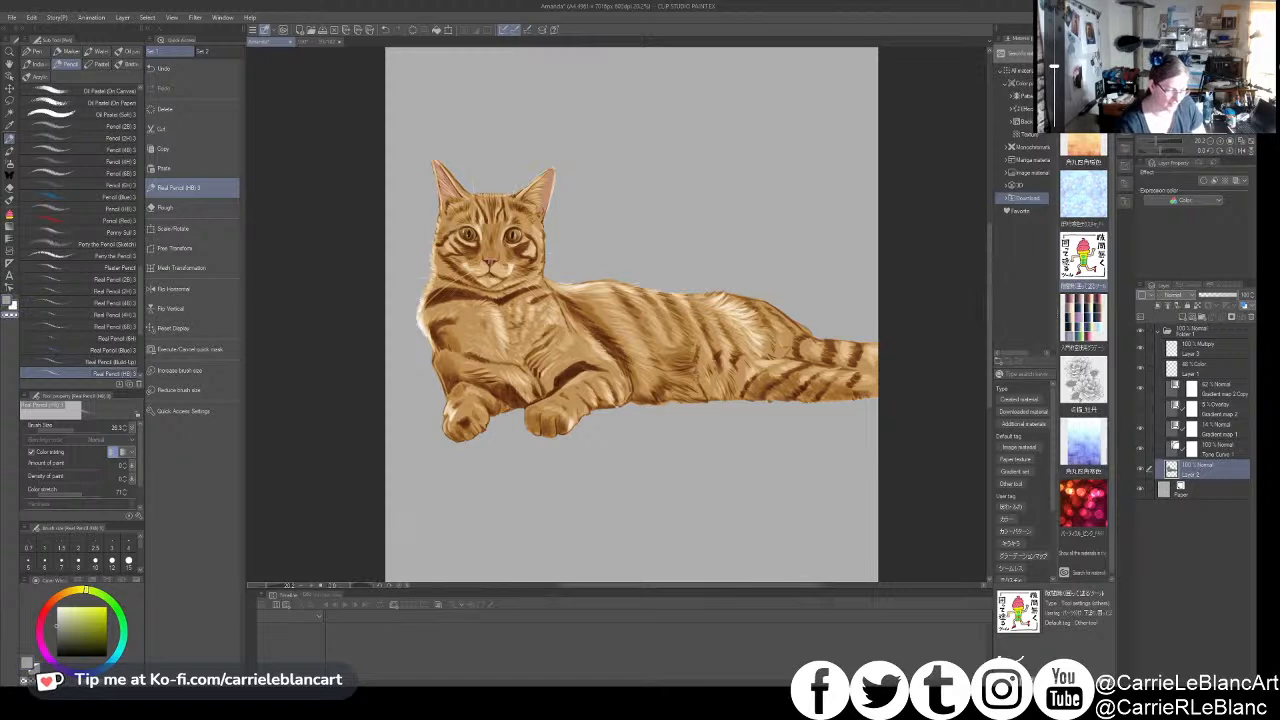
{"action": "key", "text": "comma"}
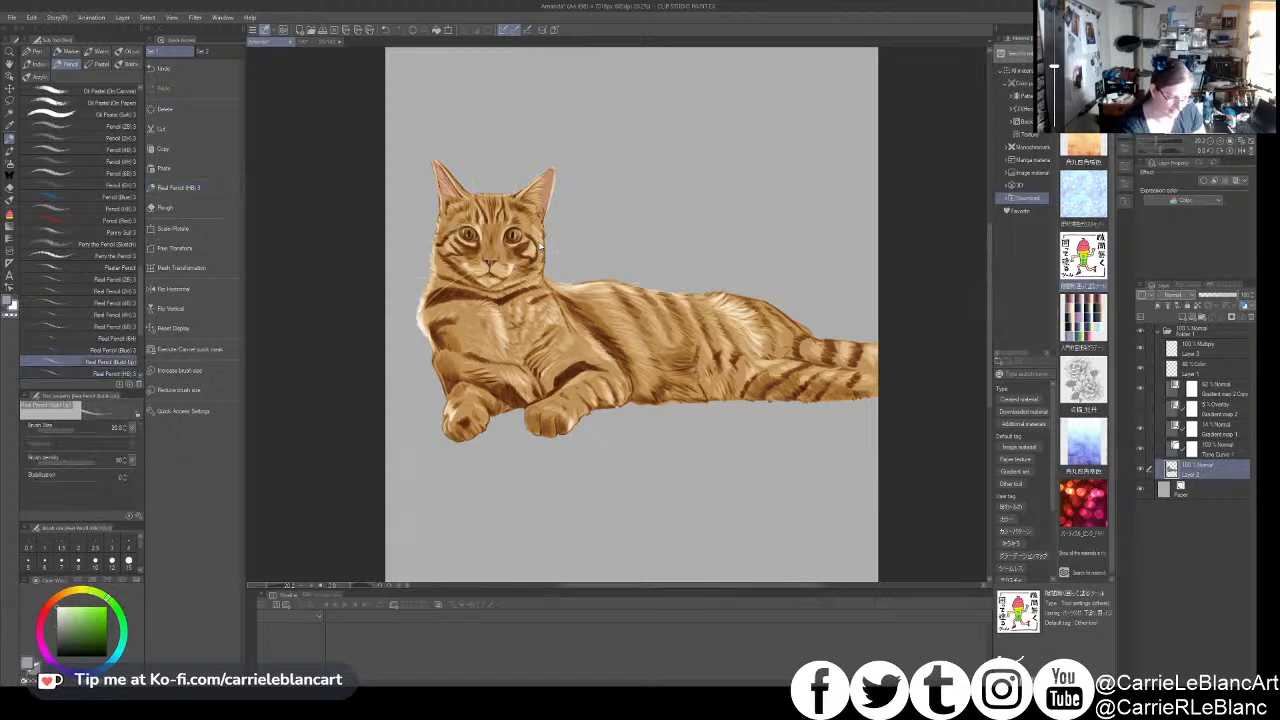
{"action": "key", "text": "comma"}
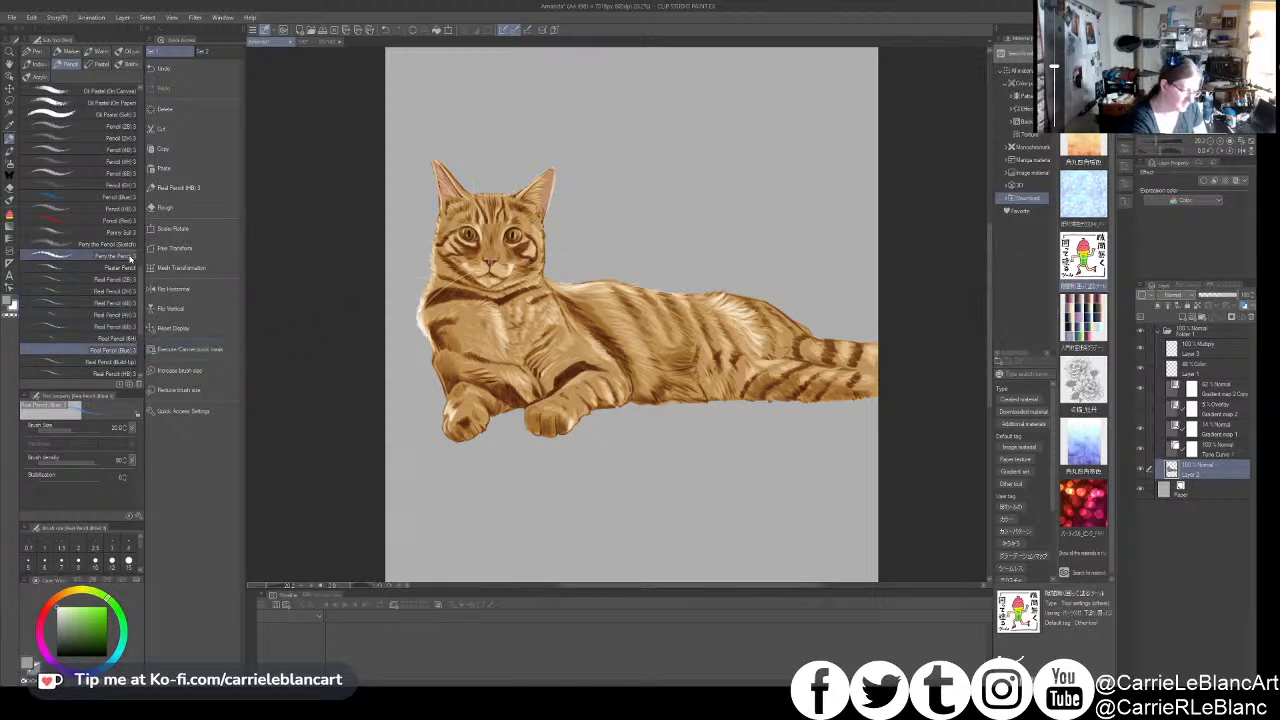
{"action": "key", "text": "comma"}
{"action": "key", "text": "comma"}
{"action": "key", "text": "comma"}
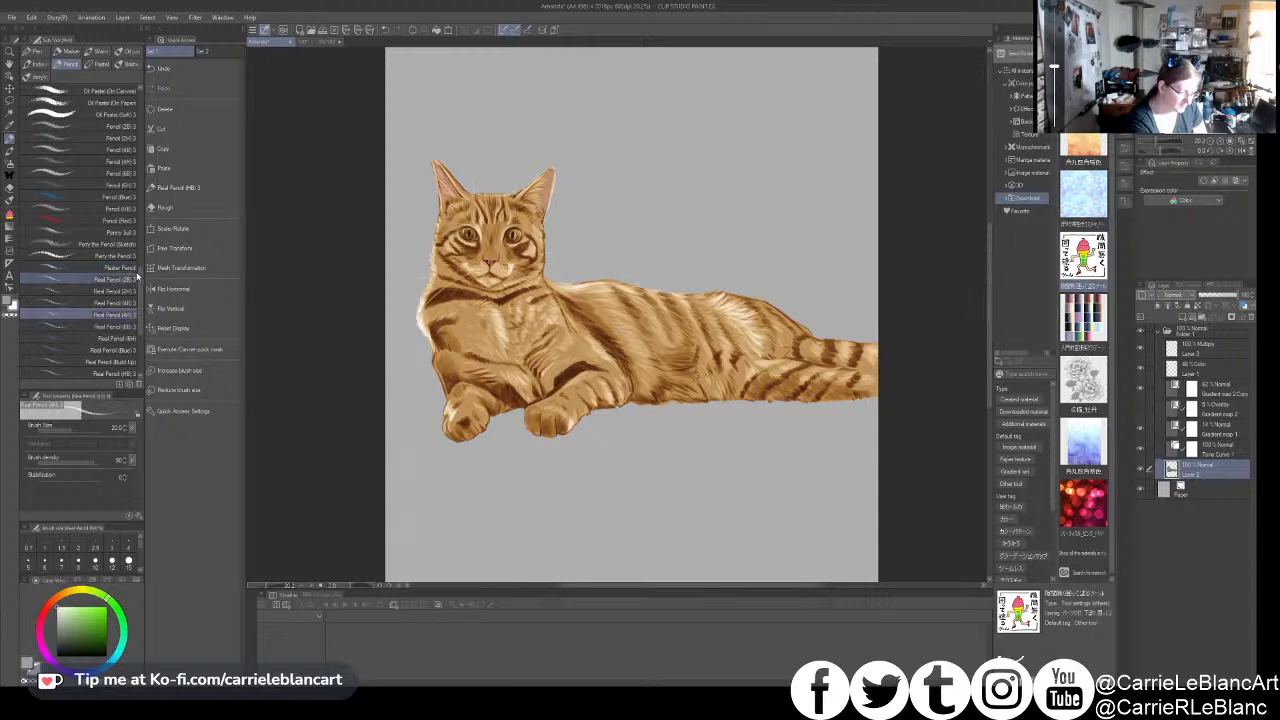
{"action": "key", "text": "comma"}
{"action": "key", "text": "comma"}
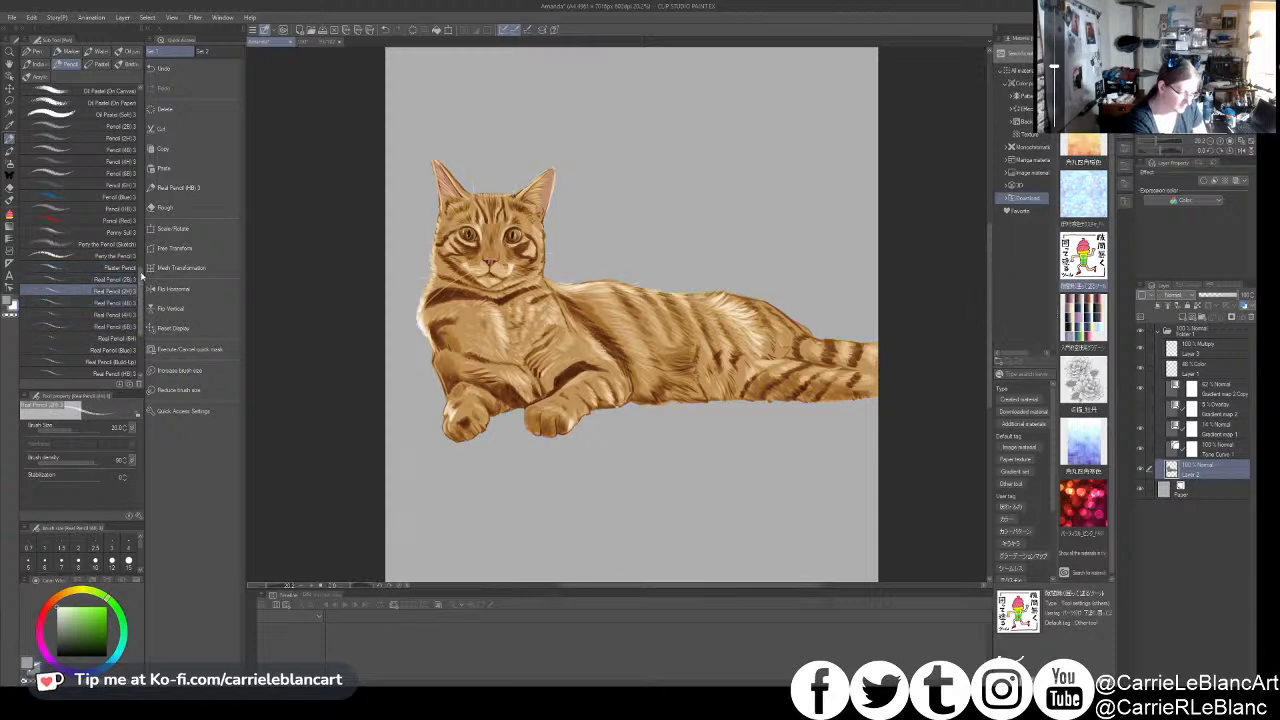
{"action": "left_click", "coordinate": [134, 373]}
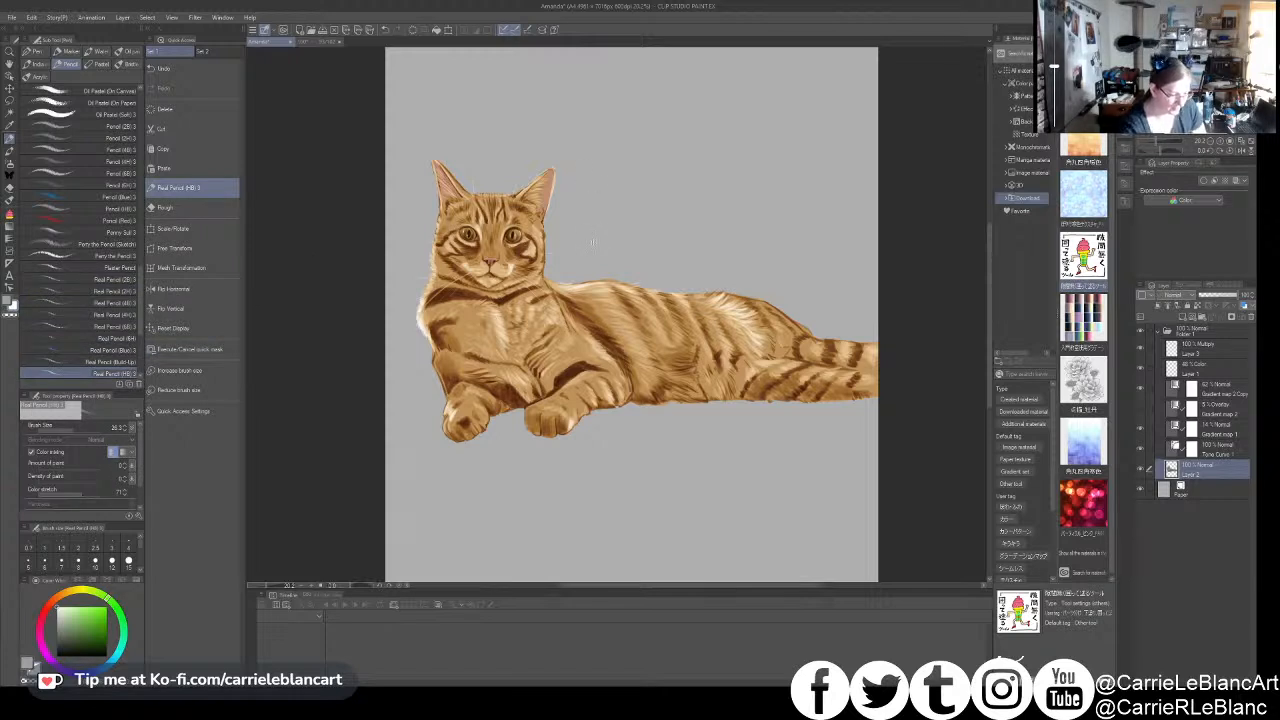
- Set the Real Pencil's amount of paint and density of paint to 100
{"action": "scroll", "coordinate": [590, 245], "scroll_direction": "up", "scroll_amount": 2}
{"action": "left_click_drag", "start_coordinate": [590, 245], "coordinate": [634, 259]}
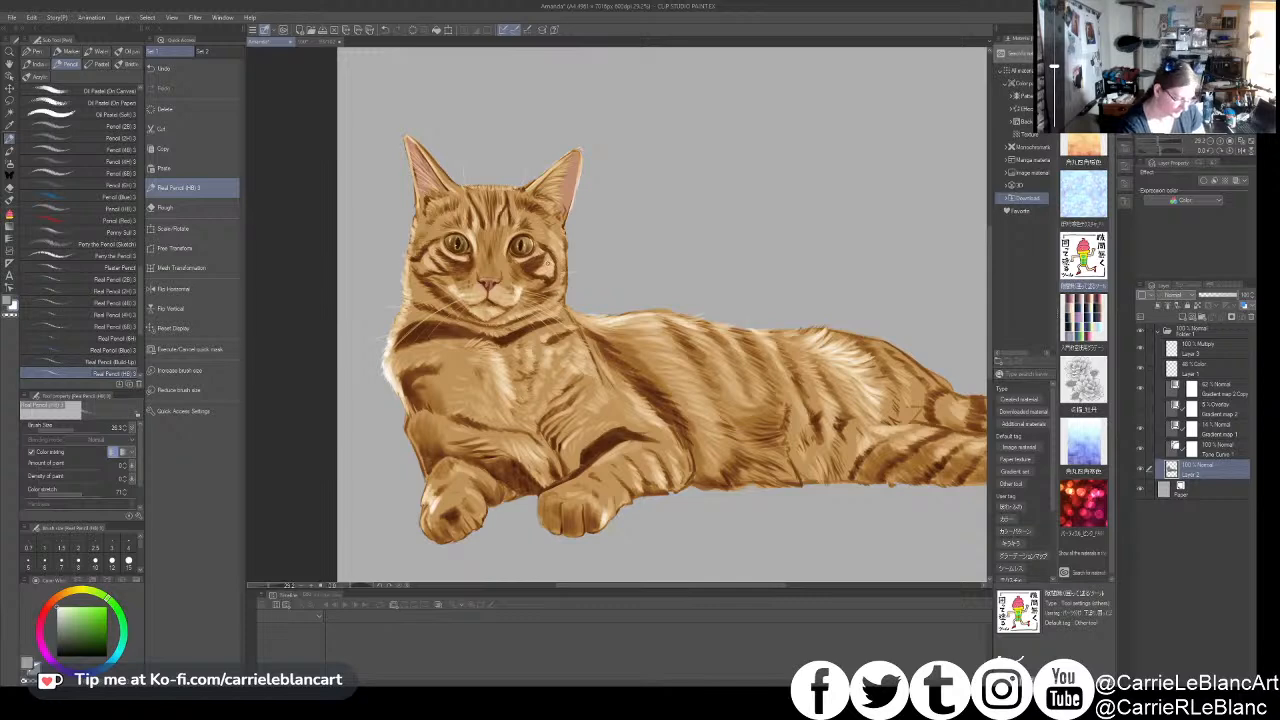
{"action": "left_click", "coordinate": [94, 470]}
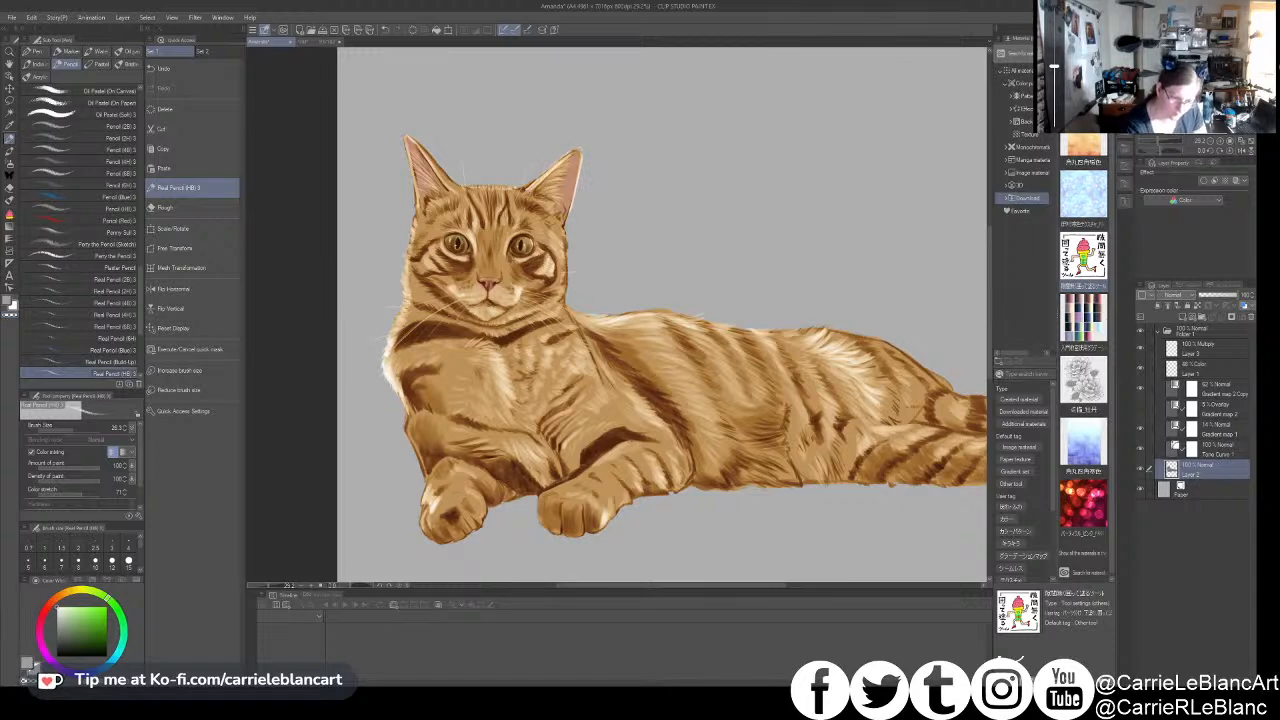
- Draw a circular rainbow Halo Filter gradient around the cat on its own layer, directly above the Paper layer
{"action": "scroll", "coordinate": [601, 188], "scroll_direction": "down", "scroll_amount": 5}
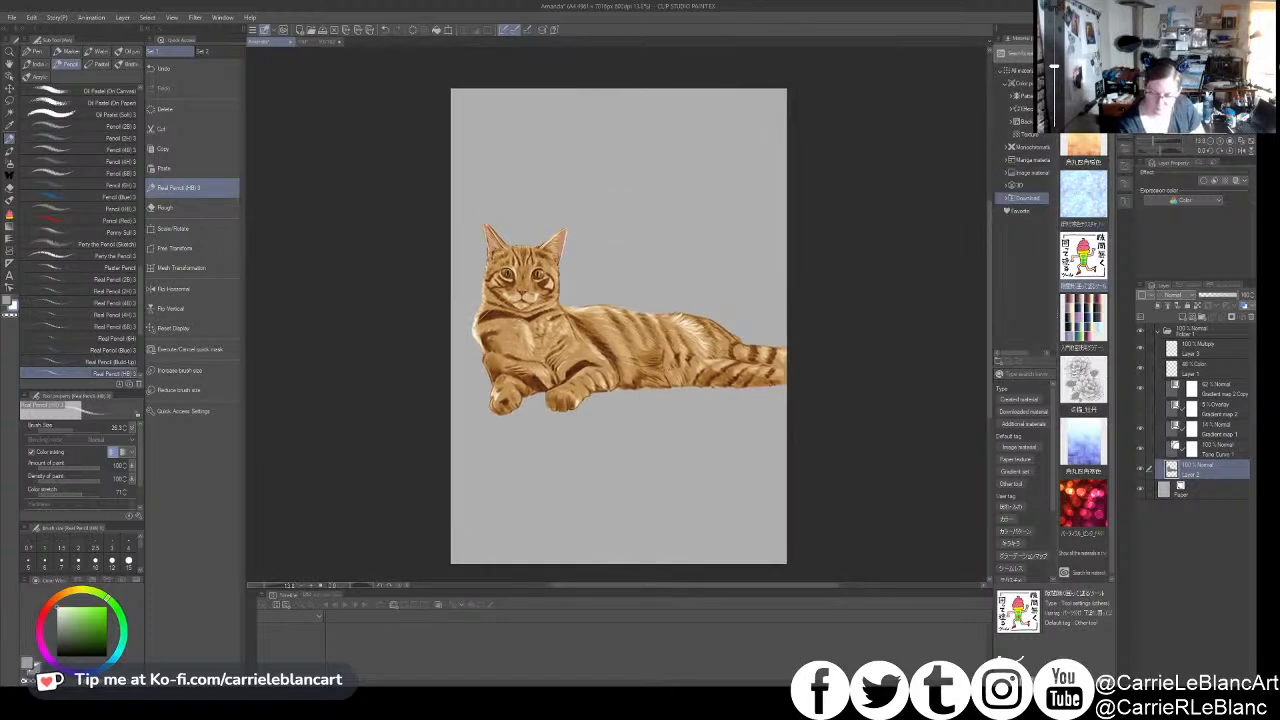
{"action": "left_click", "coordinate": [9, 226]}
{"action": "left_click", "coordinate": [80, 345]}
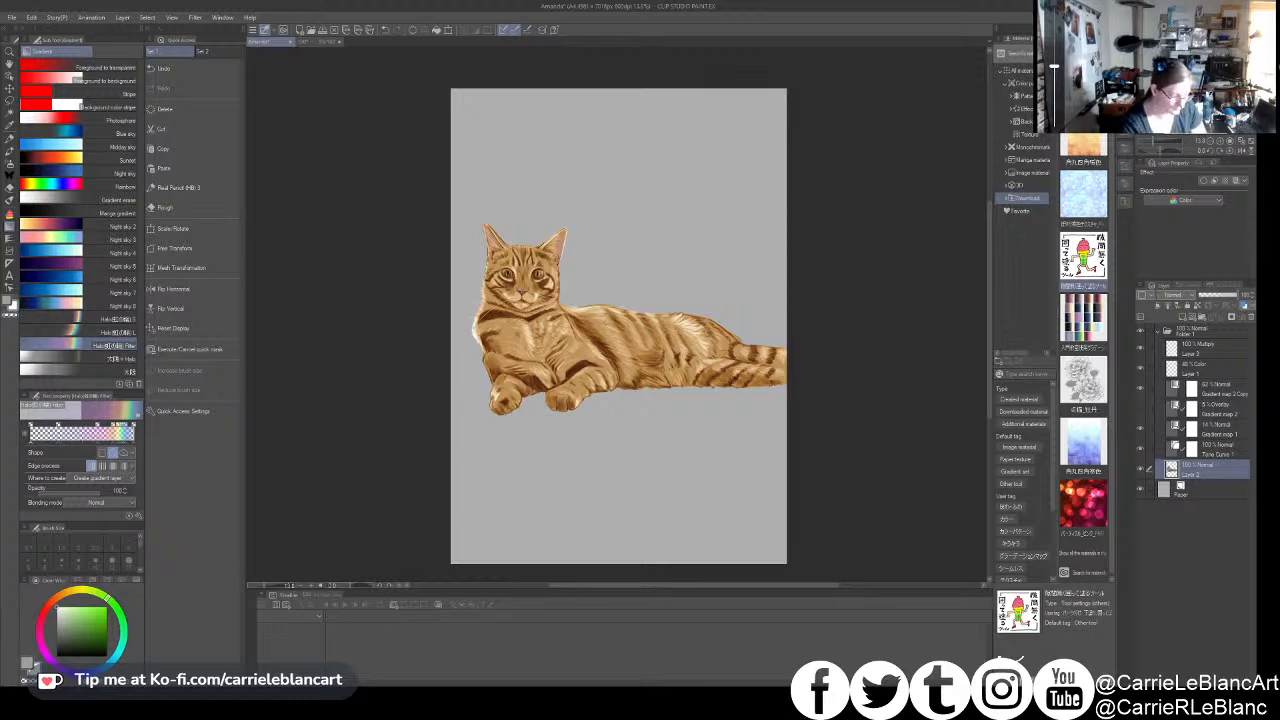
{"action": "left_click_drag", "start_coordinate": [626, 328], "coordinate": [756, 199]}
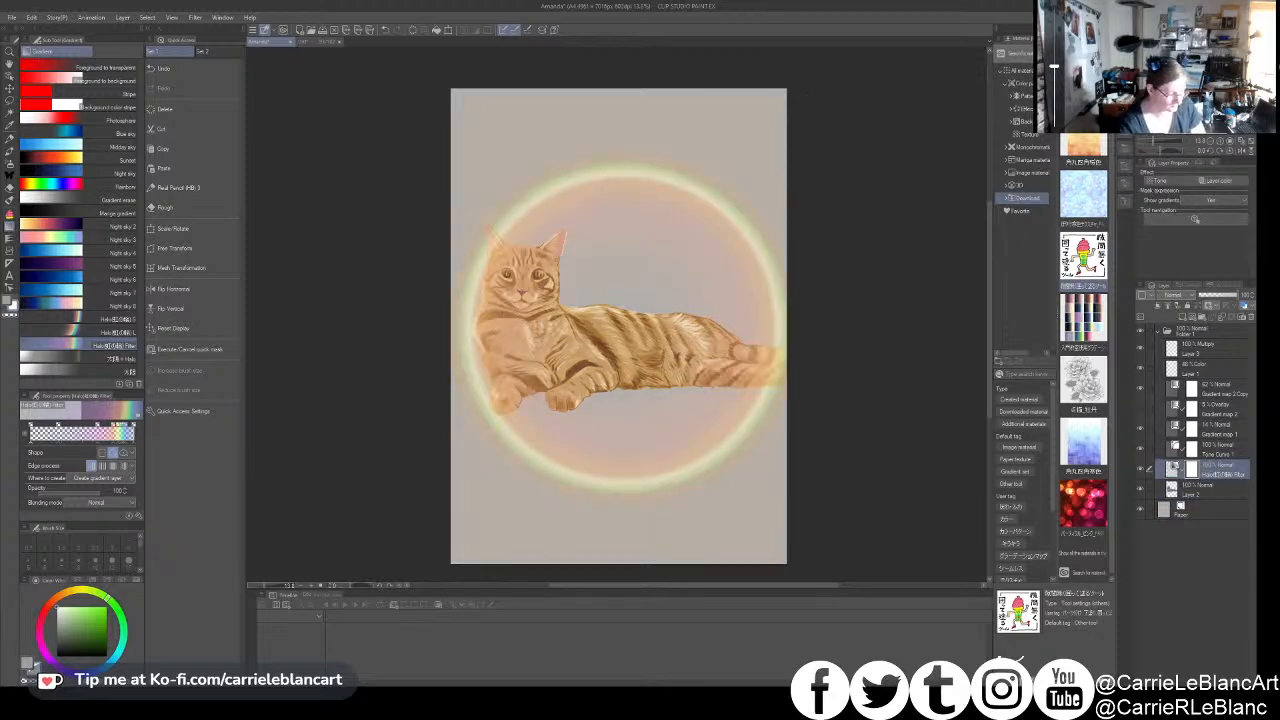
{"action": "key", "text": "ctrl+z"}
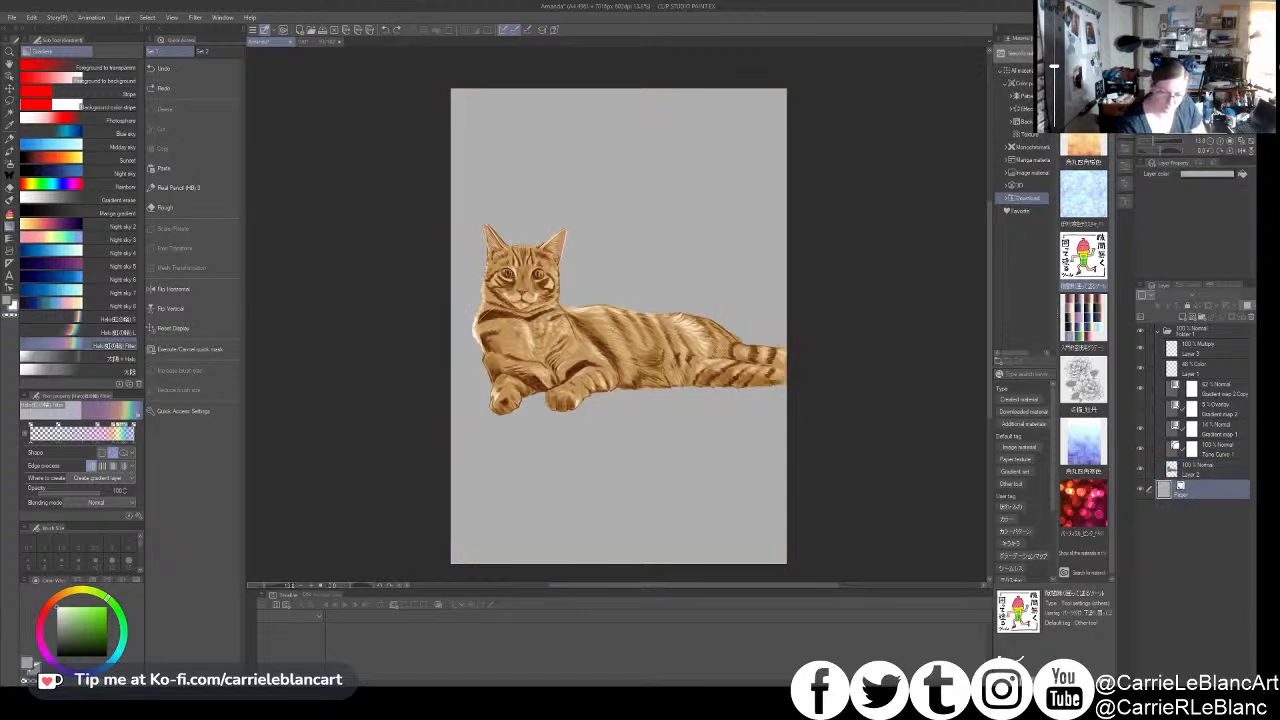
{"action": "left_click_drag", "start_coordinate": [620, 327], "coordinate": [763, 184]}
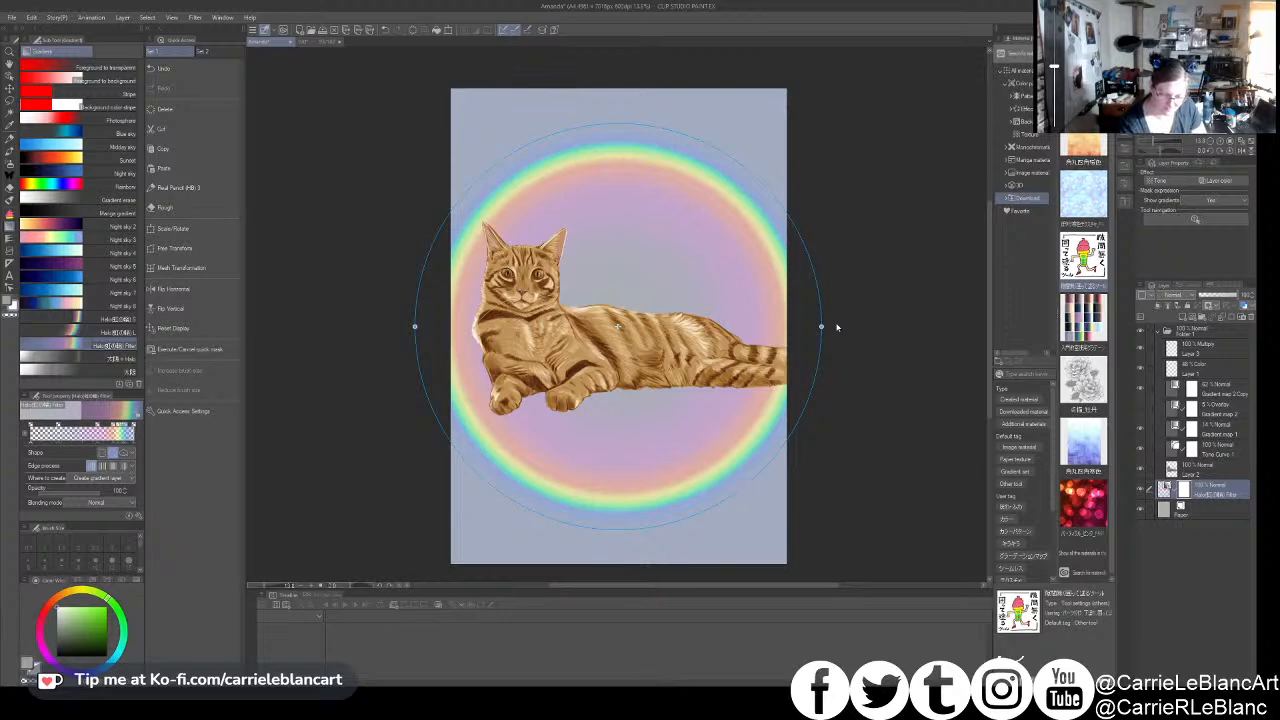
- Place the red bokeh light image material as a background layer between the Paper layer and the rainbow halo
{"action": "left_click", "coordinate": [1172, 509]}
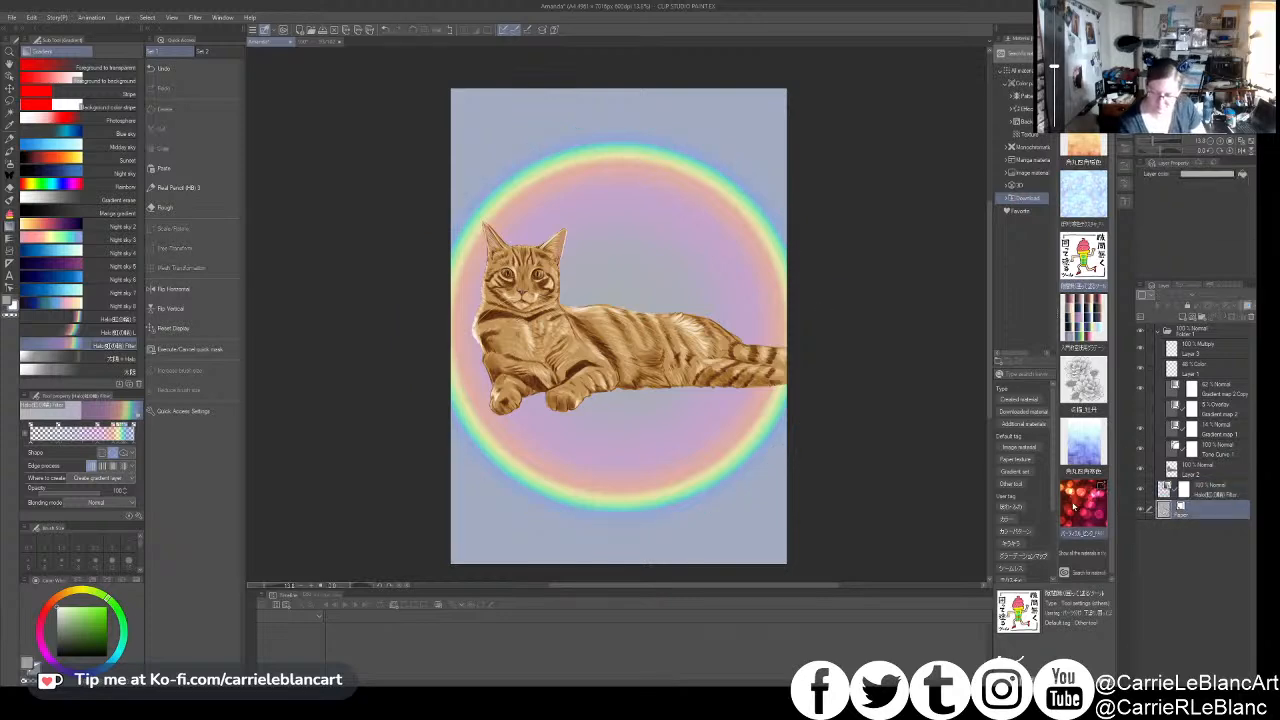
{"action": "left_click", "coordinate": [1077, 504]}
{"action": "left_click_drag", "start_coordinate": [938, 515], "coordinate": [934, 515]}
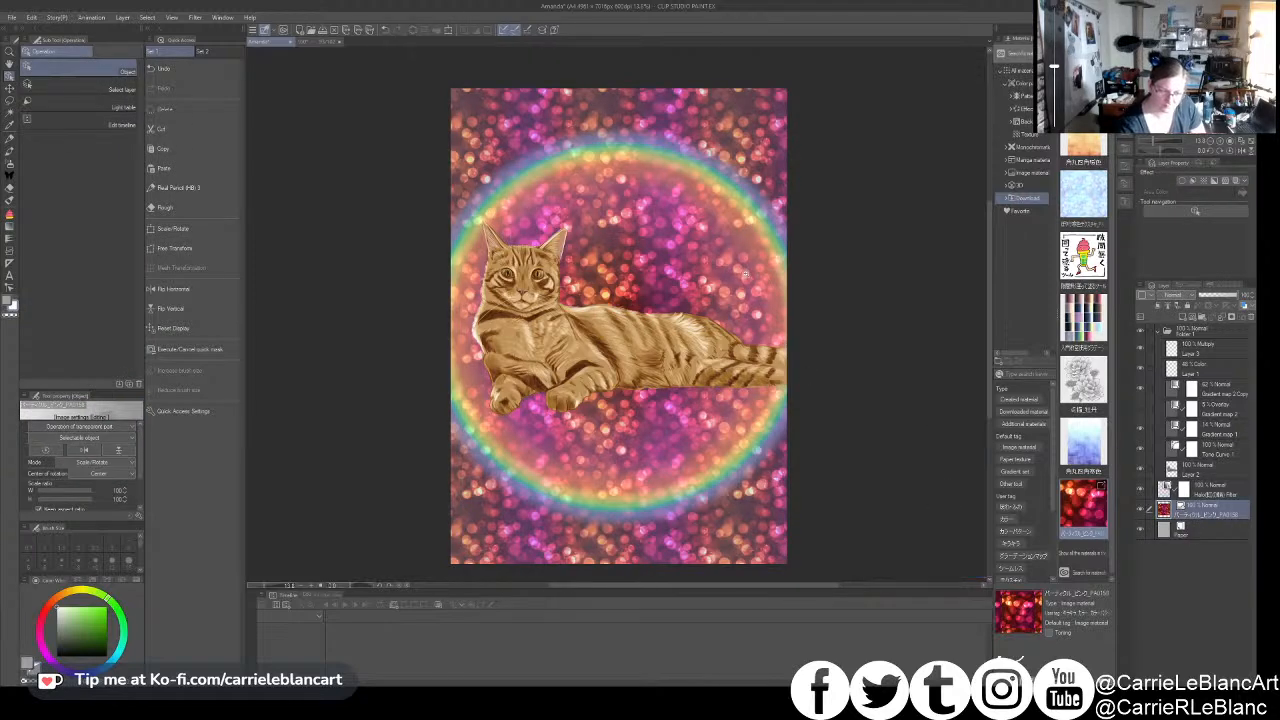
- Scale up the bokeh background image past the canvas edges so that its light spots are much larger
{"action": "scroll", "coordinate": [746, 270], "scroll_direction": "down", "scroll_amount": 3}
{"action": "scroll", "coordinate": [746, 270], "scroll_direction": "up", "scroll_amount": 2}
{"action": "left_click_drag", "start_coordinate": [828, 389], "coordinate": [617, 178]}
{"action": "left_click", "coordinate": [1076, 157]}
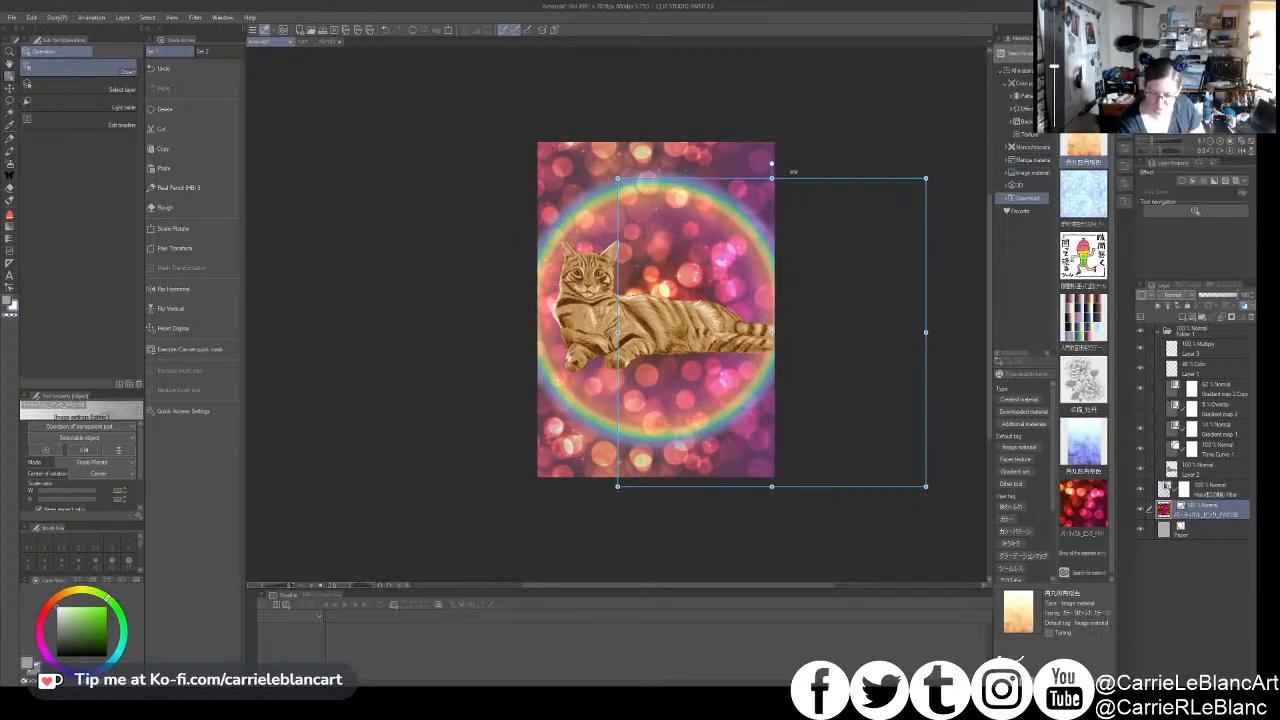
{"action": "left_click_drag", "start_coordinate": [617, 178], "coordinate": [522, 83]}
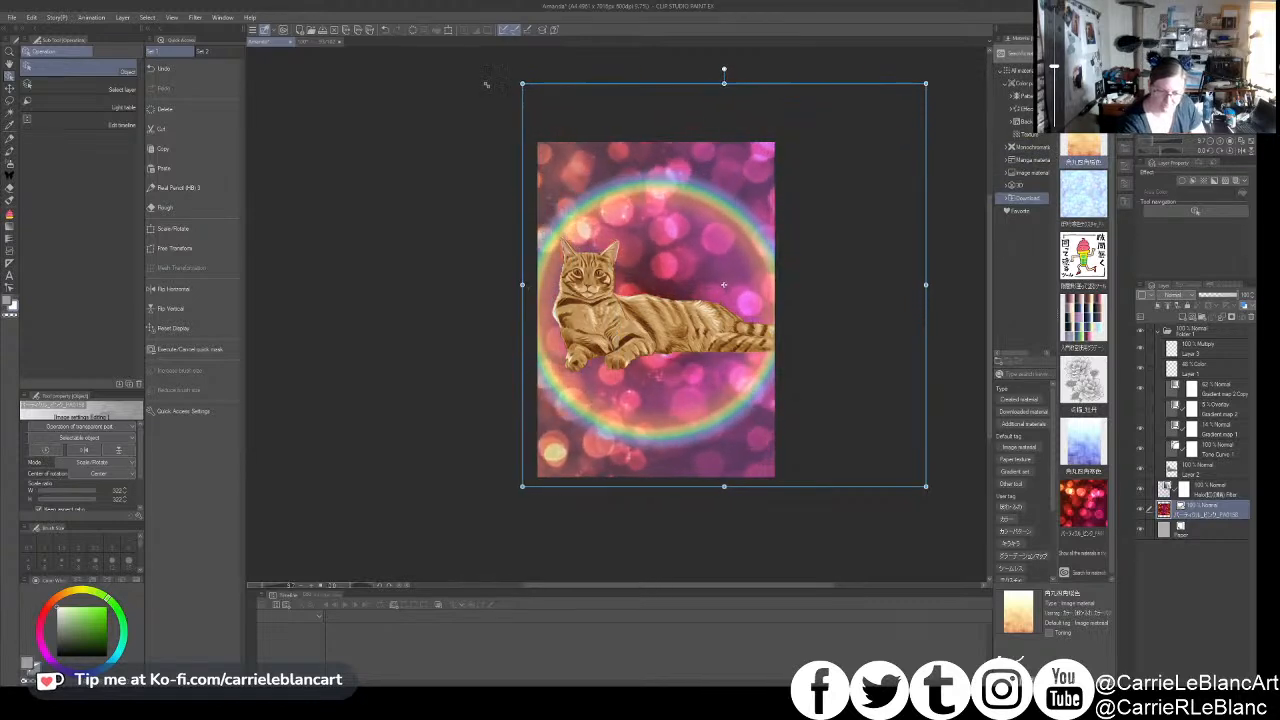
{"action": "left_click_drag", "start_coordinate": [926, 487], "coordinate": [990, 551]}
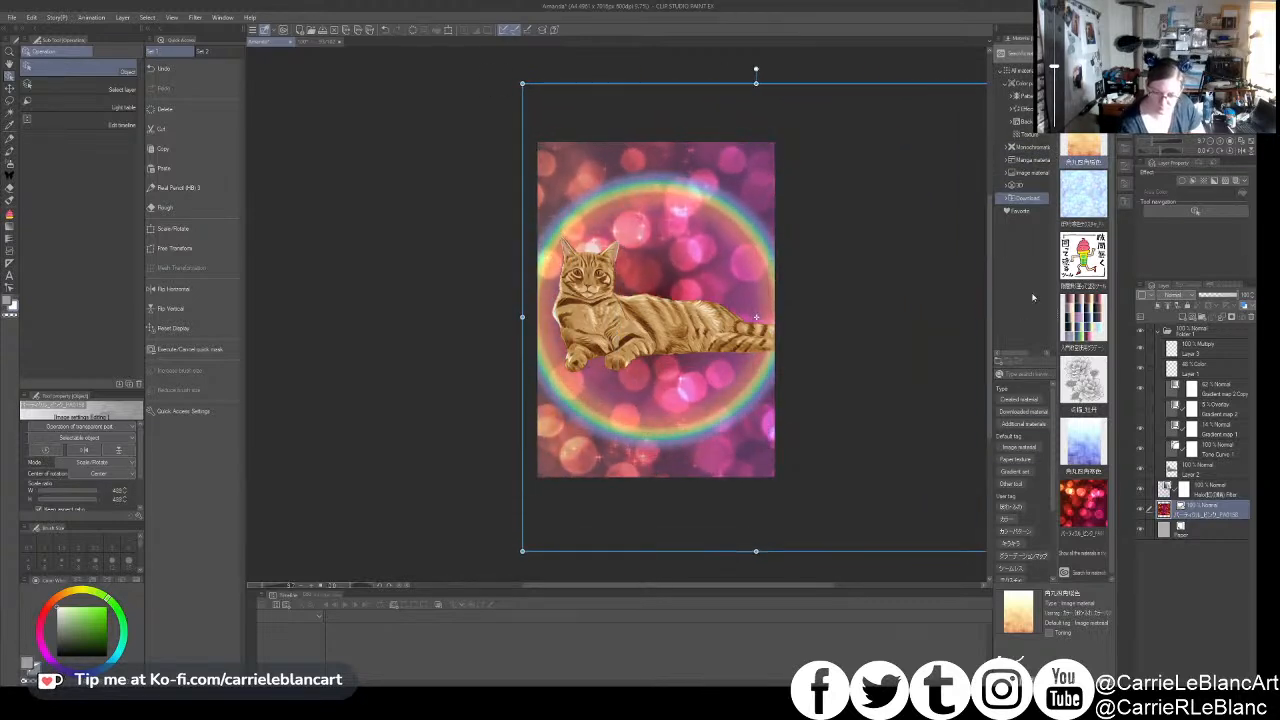
- Place the light-blue seamless texture material as a layer between the rainbow halo and the red bokeh image
{"action": "left_click", "coordinate": [1088, 192]}
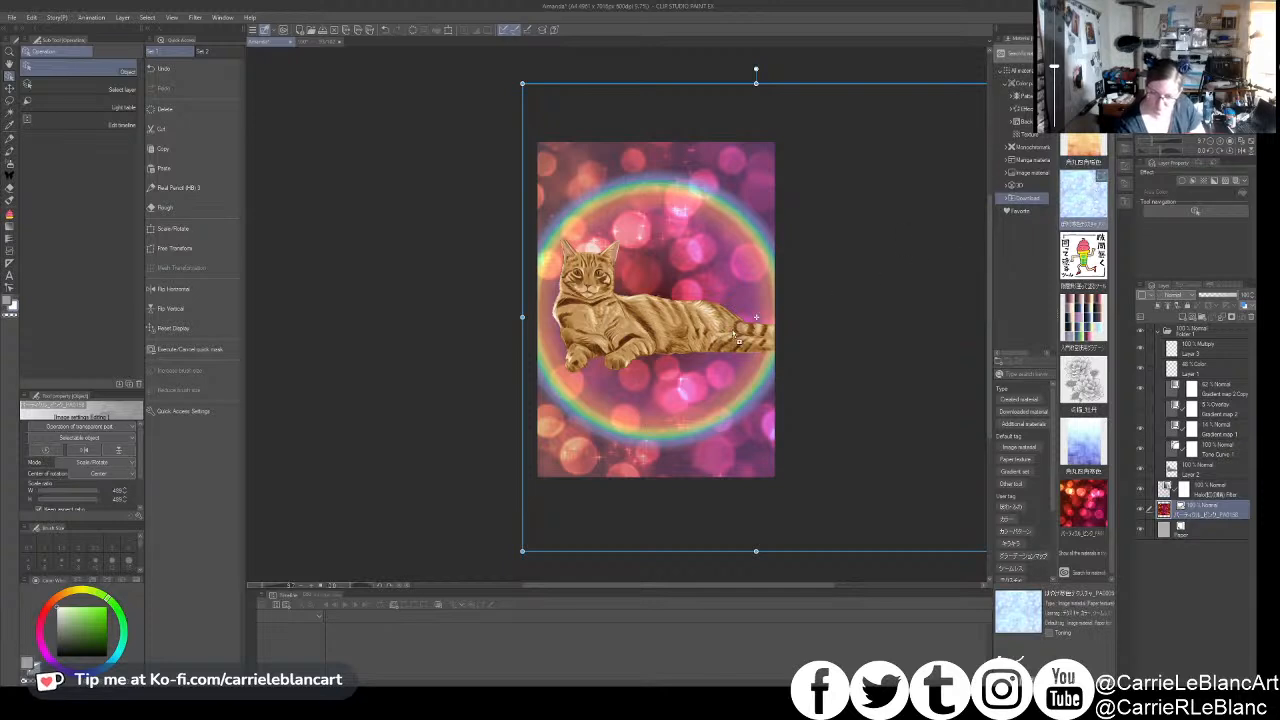
{"action": "left_click_drag", "start_coordinate": [733, 342], "coordinate": [773, 322]}
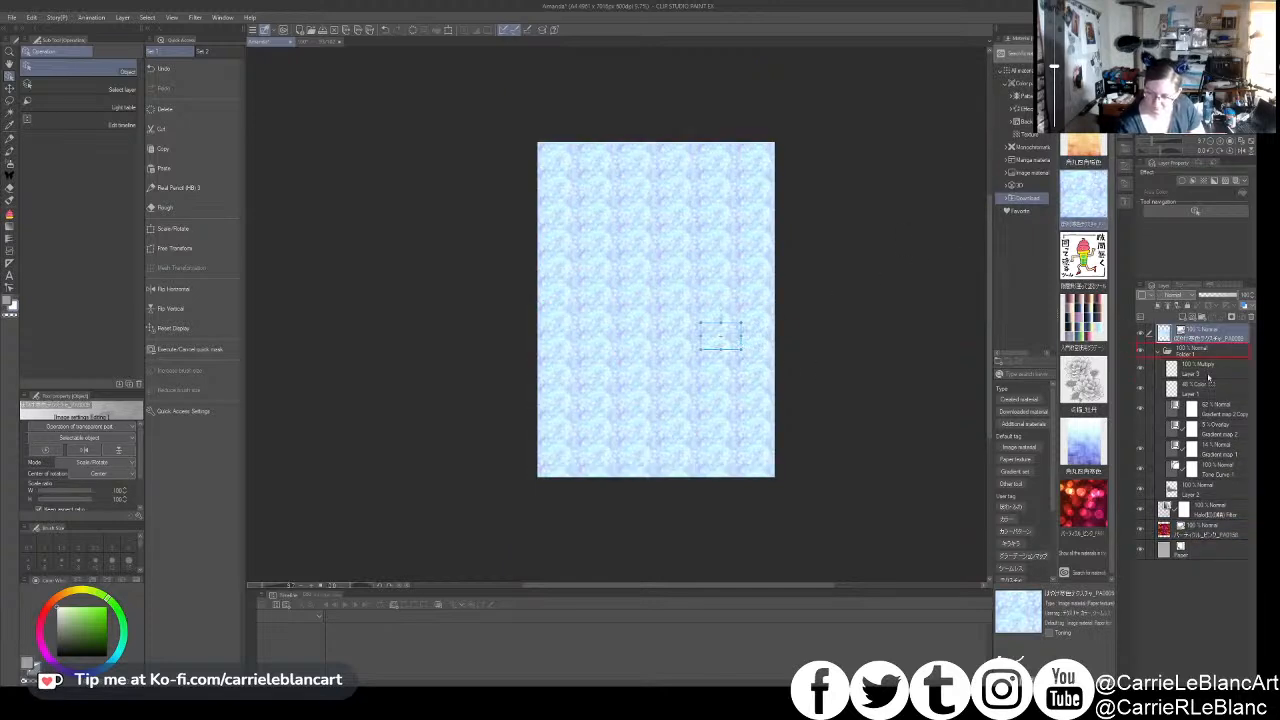
{"action": "left_click_drag", "start_coordinate": [1208, 532], "coordinate": [1147, 510]}
- Scale up the tiles of the light-blue texture and set its layer's blending mode to Overlay
{"action": "left_click_drag", "start_coordinate": [741, 350], "coordinate": [917, 469]}
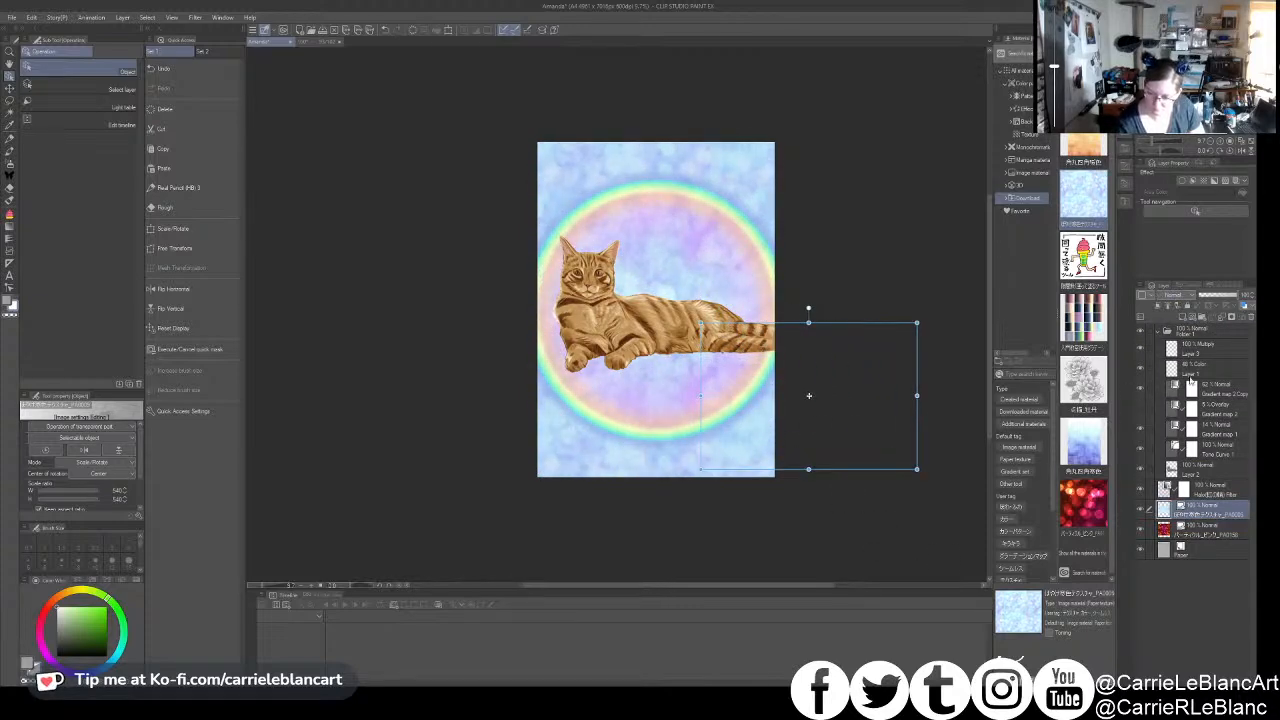
{"action": "left_click", "coordinate": [1182, 424]}
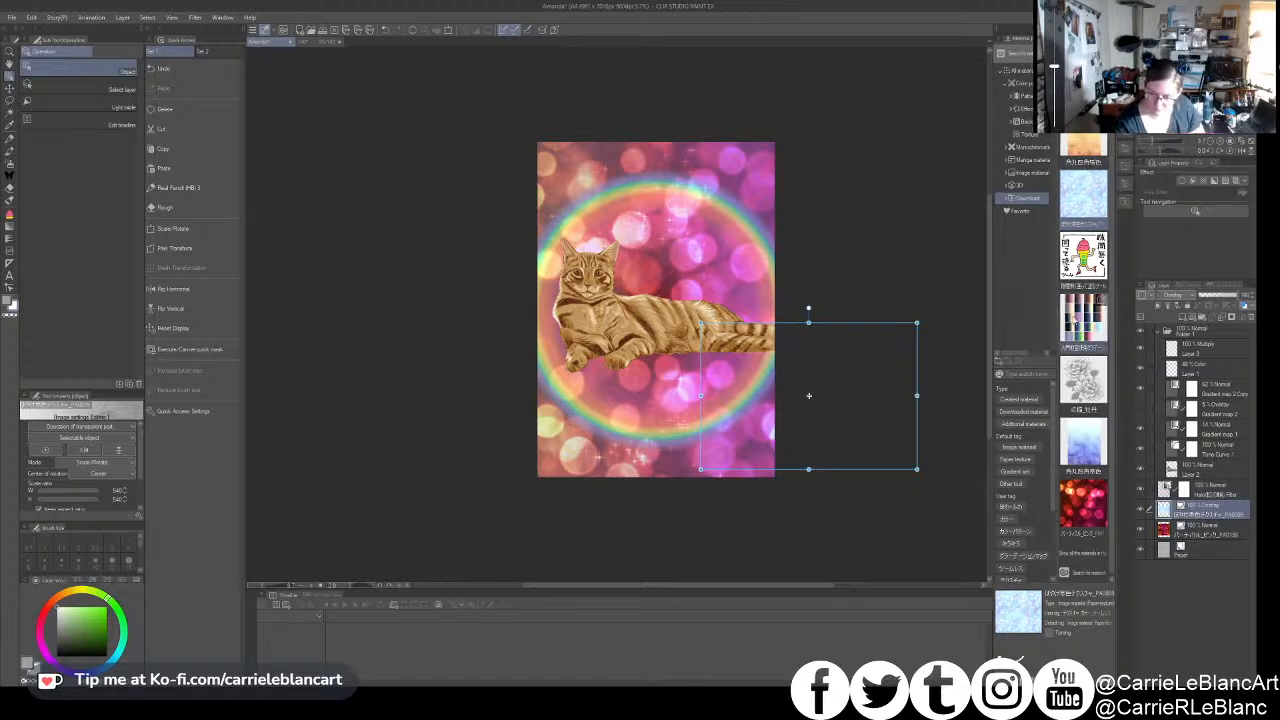
- Place the blue gradient material with translucent squares as a layer directly above the rainbow halo
{"action": "left_click", "coordinate": [1083, 445]}
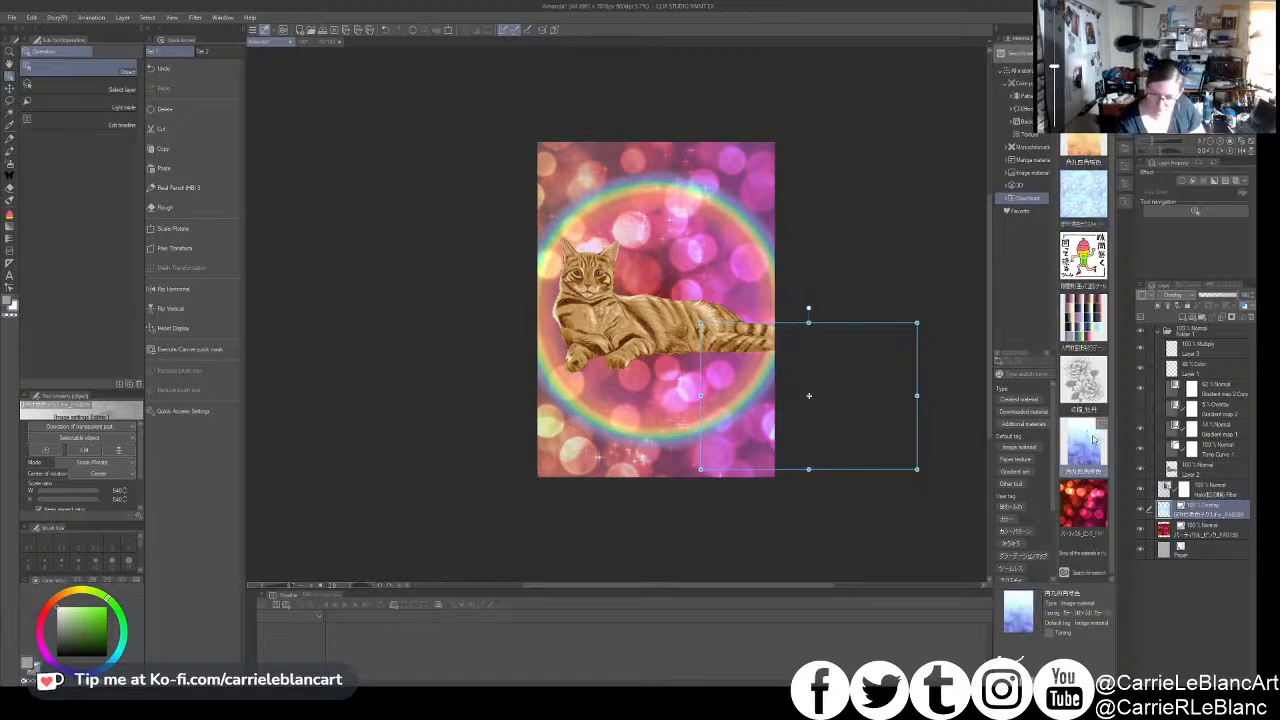
{"action": "left_click_drag", "start_coordinate": [808, 395], "coordinate": [808, 395]}
{"action": "left_click_drag", "start_coordinate": [1203, 549], "coordinate": [1201, 485]}
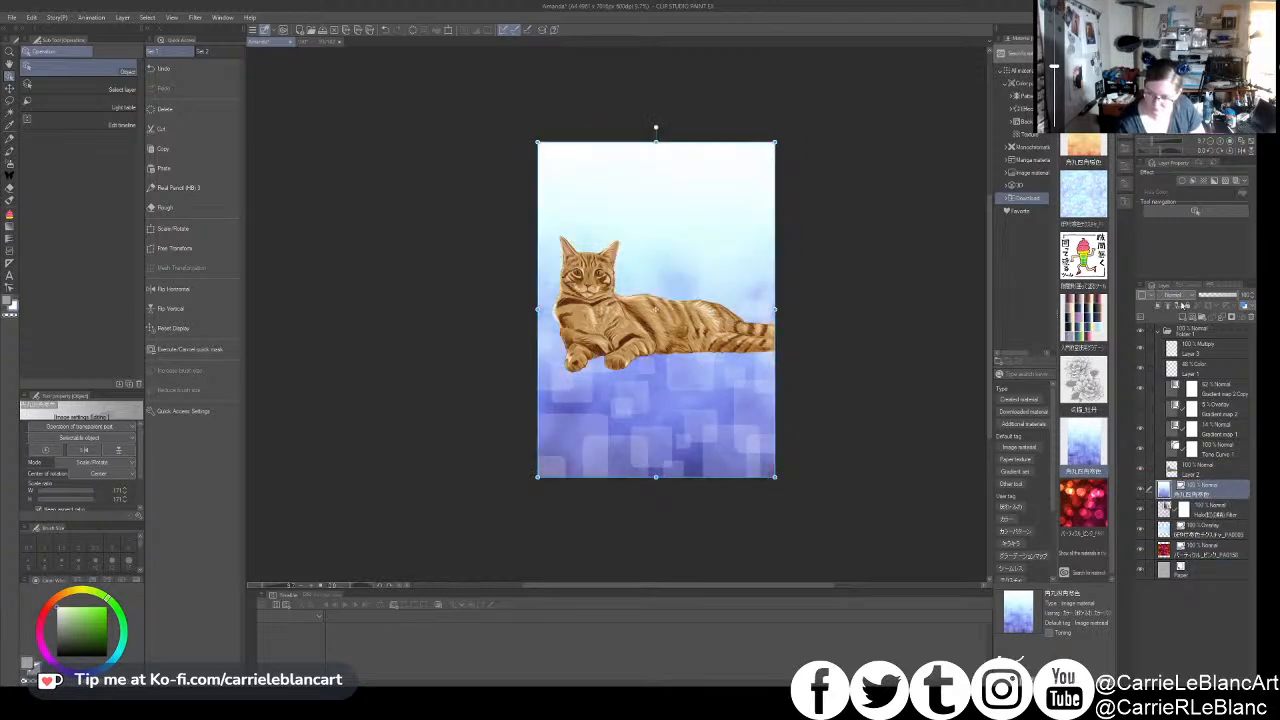
- Set the blue squares layer's blending mode to Overlay and lower its opacity to soften the effect
{"action": "left_click", "coordinate": [1184, 411]}
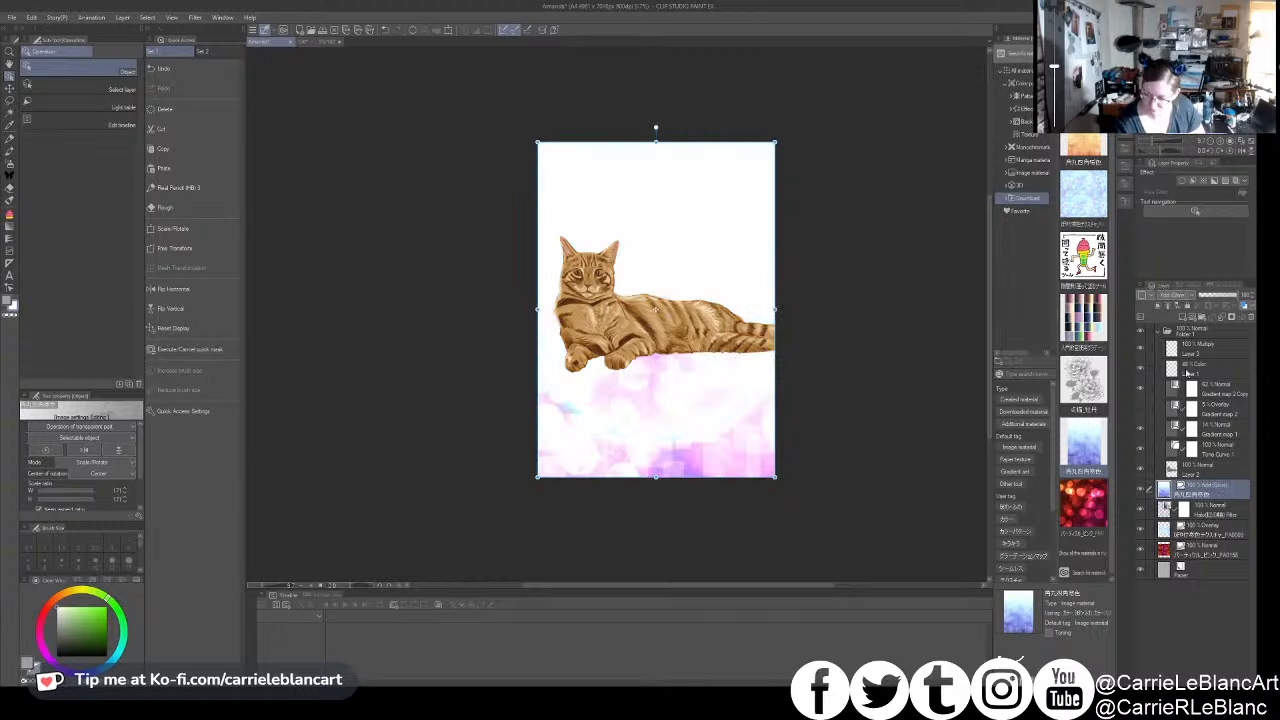
{"action": "left_click", "coordinate": [1174, 427]}
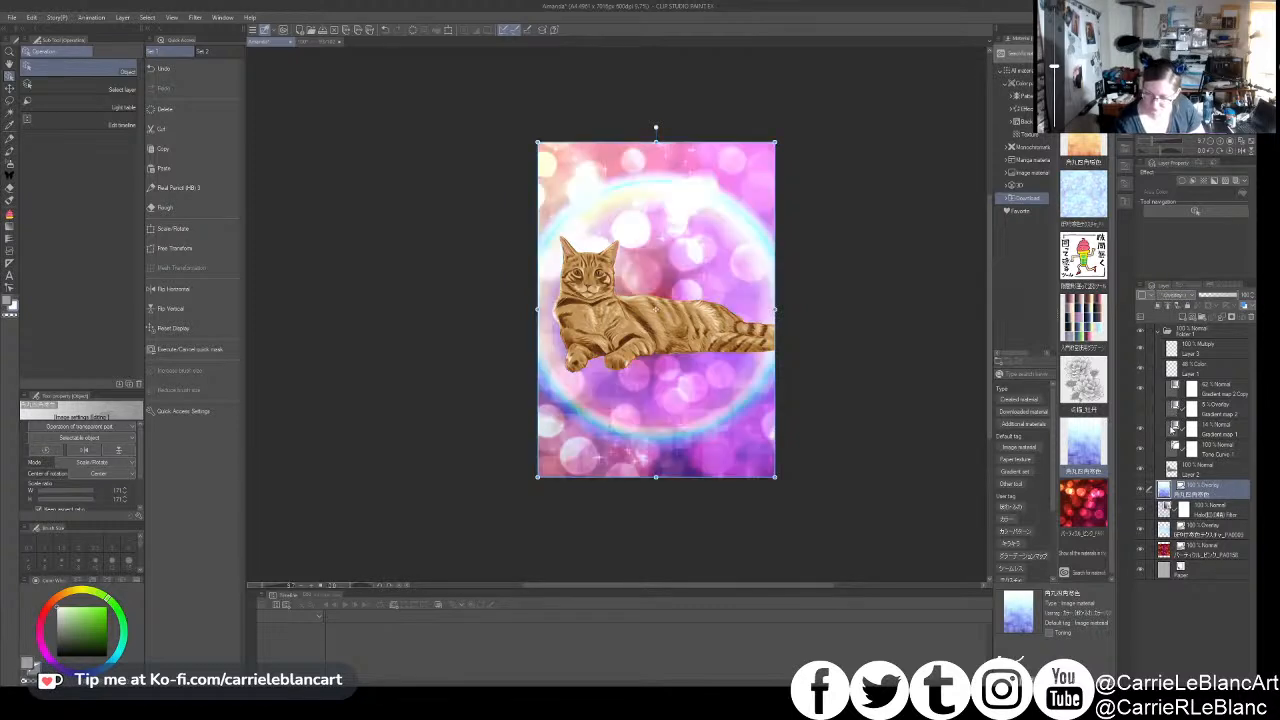
{"action": "left_click_drag", "start_coordinate": [1190, 520], "coordinate": [1193, 493]}
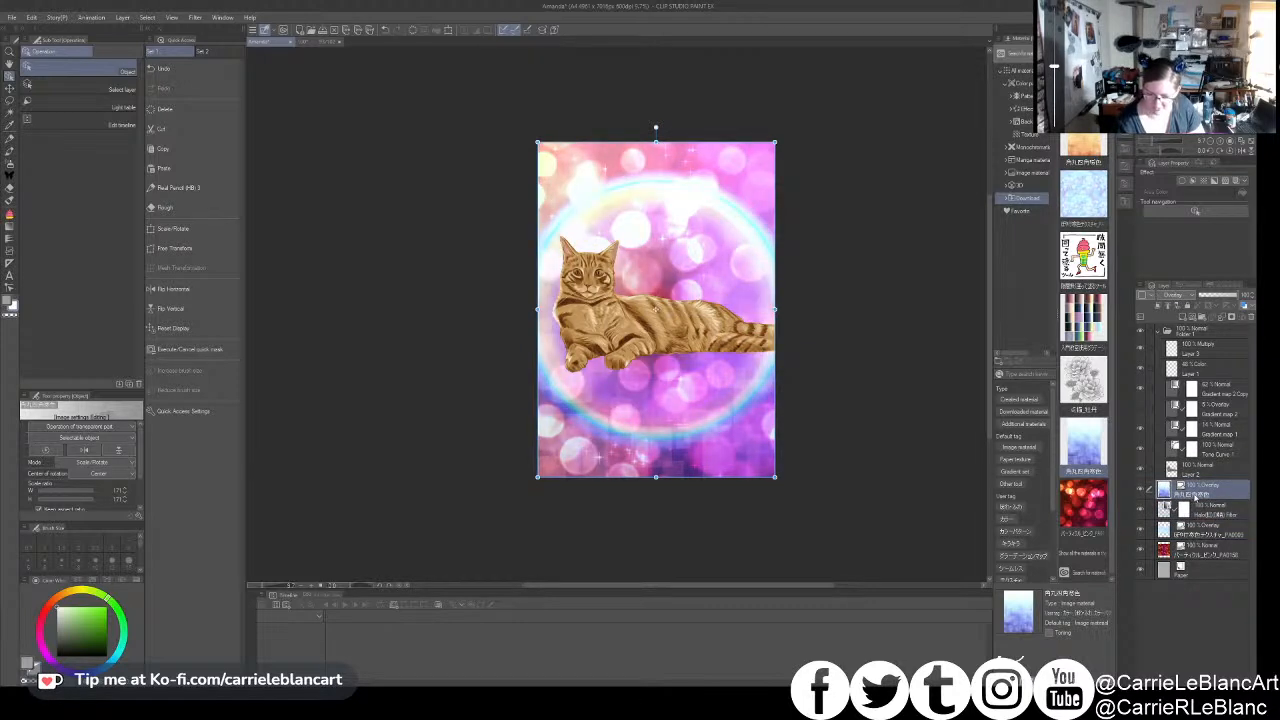
{"action": "scroll", "coordinate": [780, 306], "scroll_direction": "up", "scroll_amount": 4}
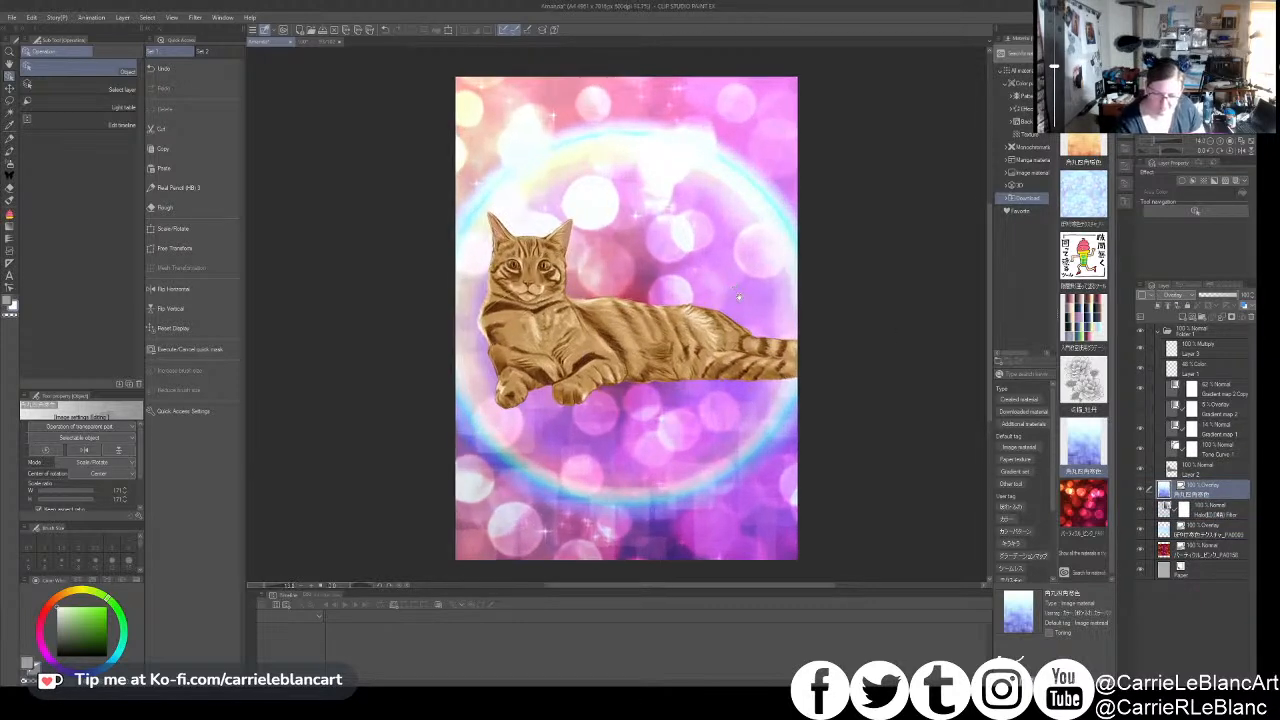
{"action": "left_click_drag", "start_coordinate": [1222, 296], "coordinate": [1229, 297]}
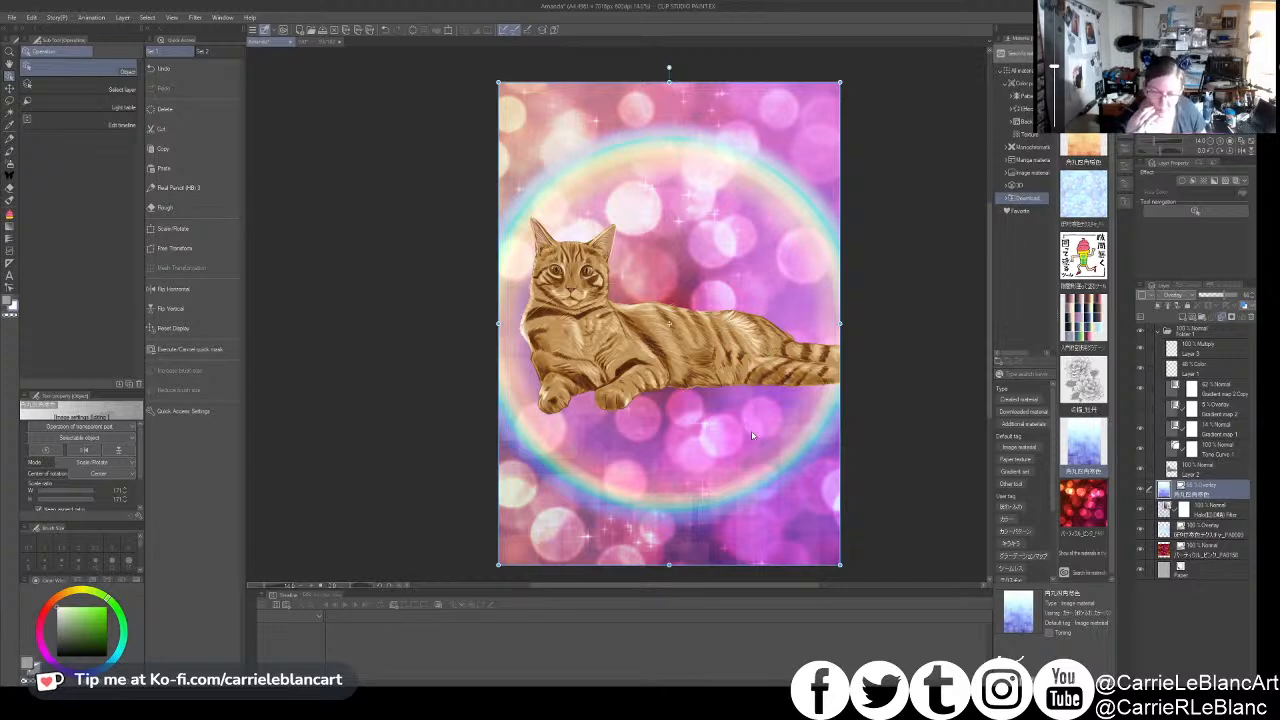
- Add a new layer above the blue squares layer and set its blending mode to Add (Glow)
{"action": "left_click", "coordinate": [1182, 317]}
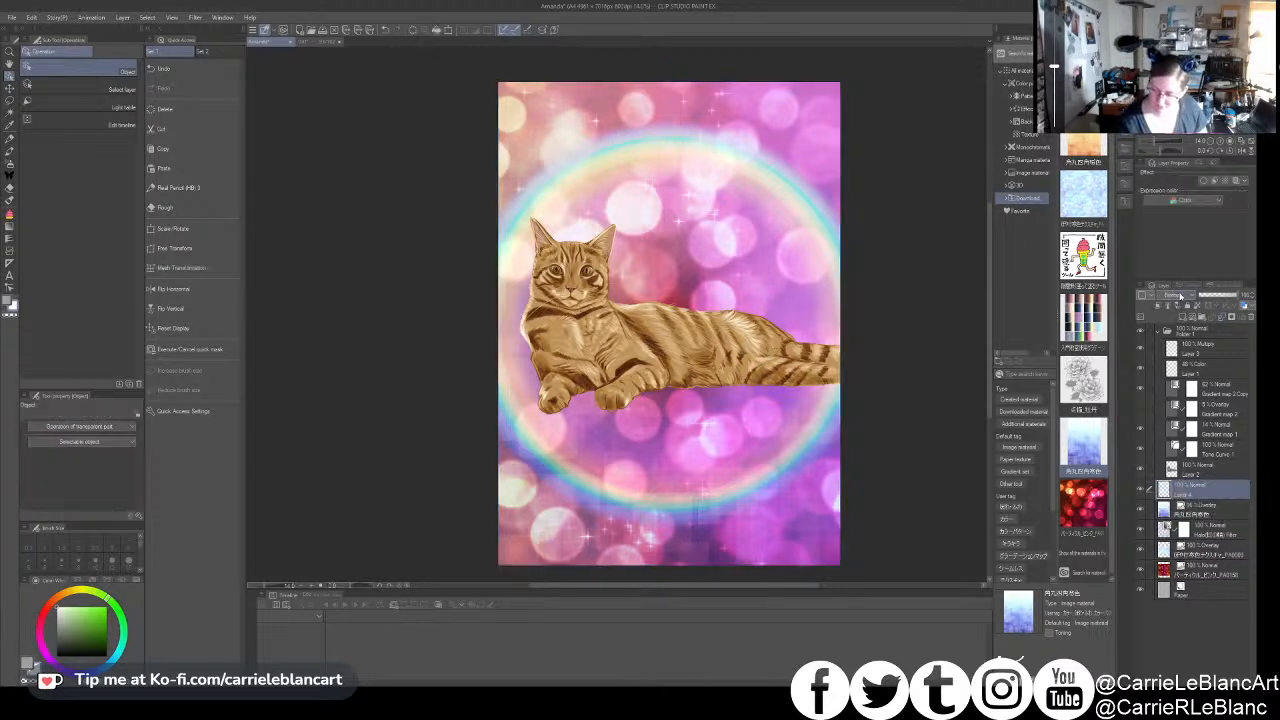
{"action": "left_click", "coordinate": [1182, 412]}
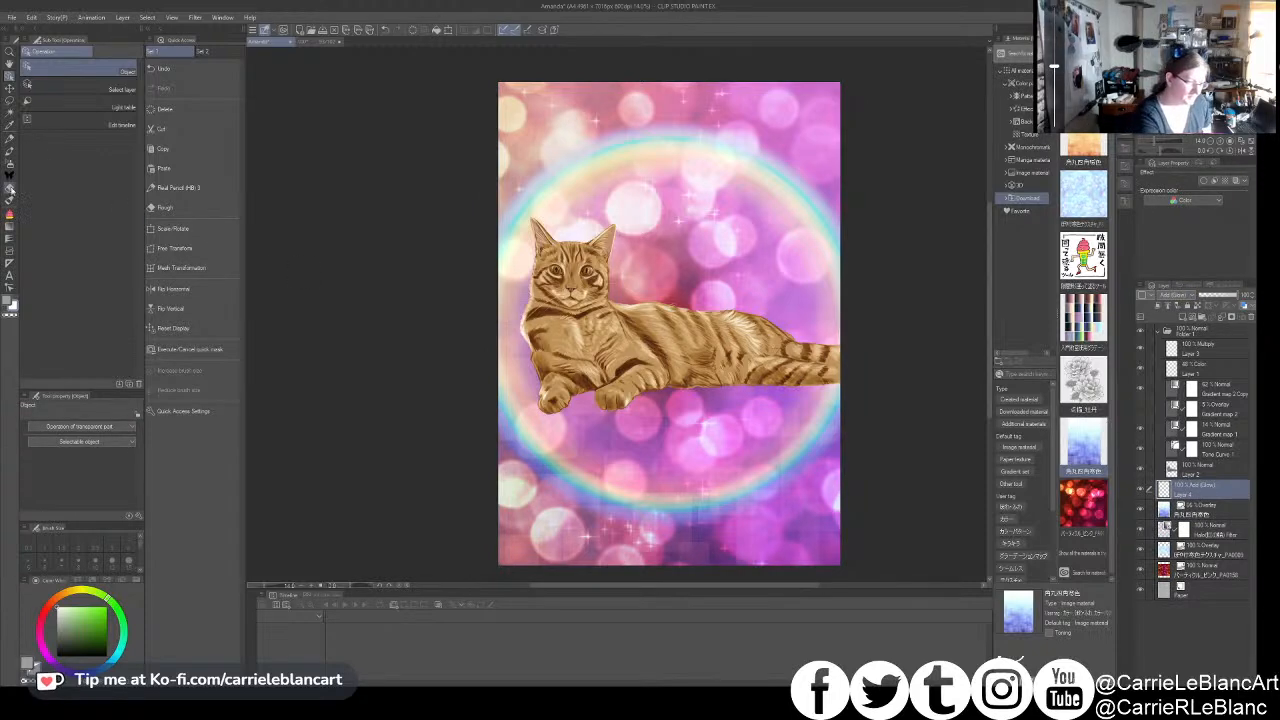
- Paint large translucent light circles across the background around the cat using the "soft" circle decoration brush
{"action": "left_click", "coordinate": [9, 176]}
{"action": "left_click", "coordinate": [38, 51]}
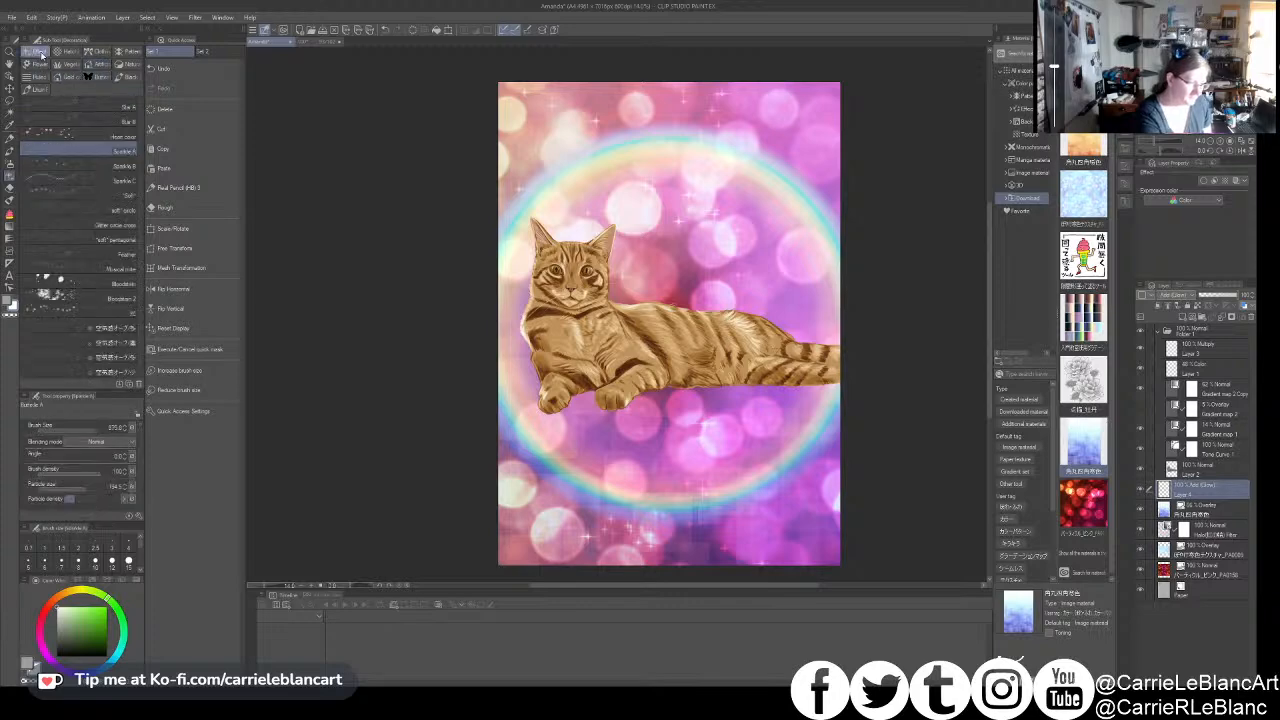
{"action": "left_click", "coordinate": [102, 283]}
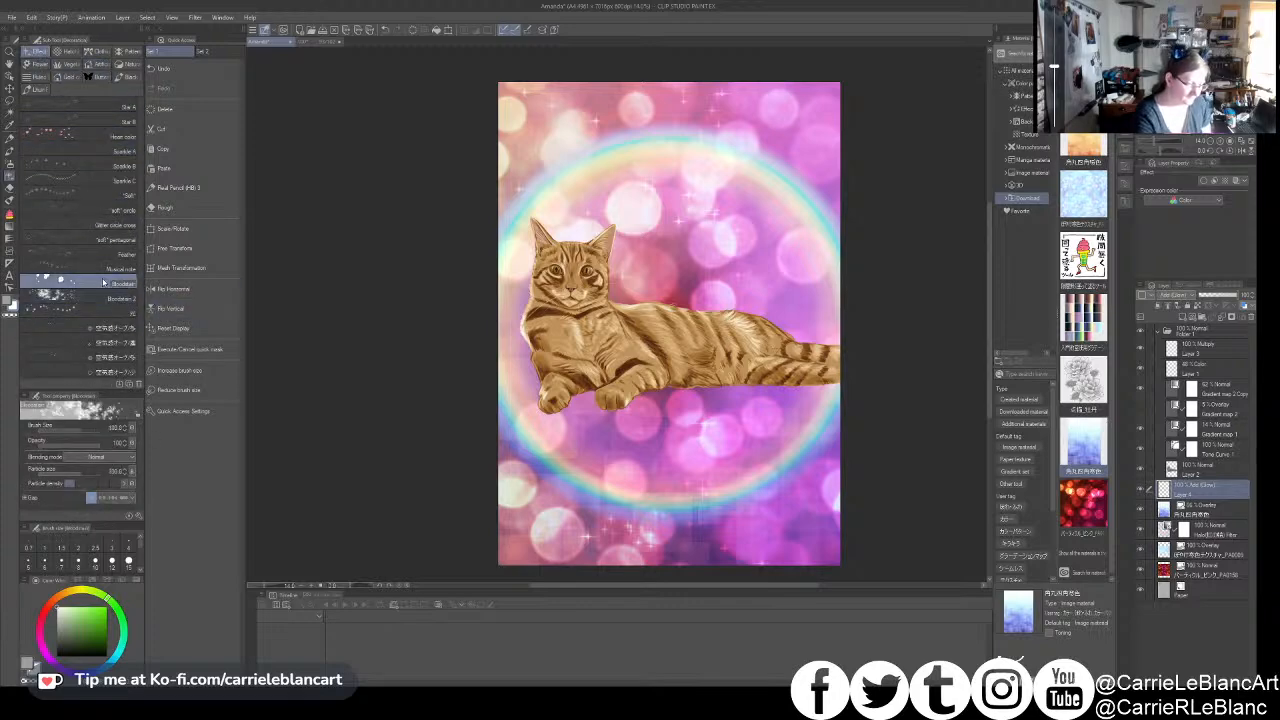
{"action": "left_click", "coordinate": [122, 358]}
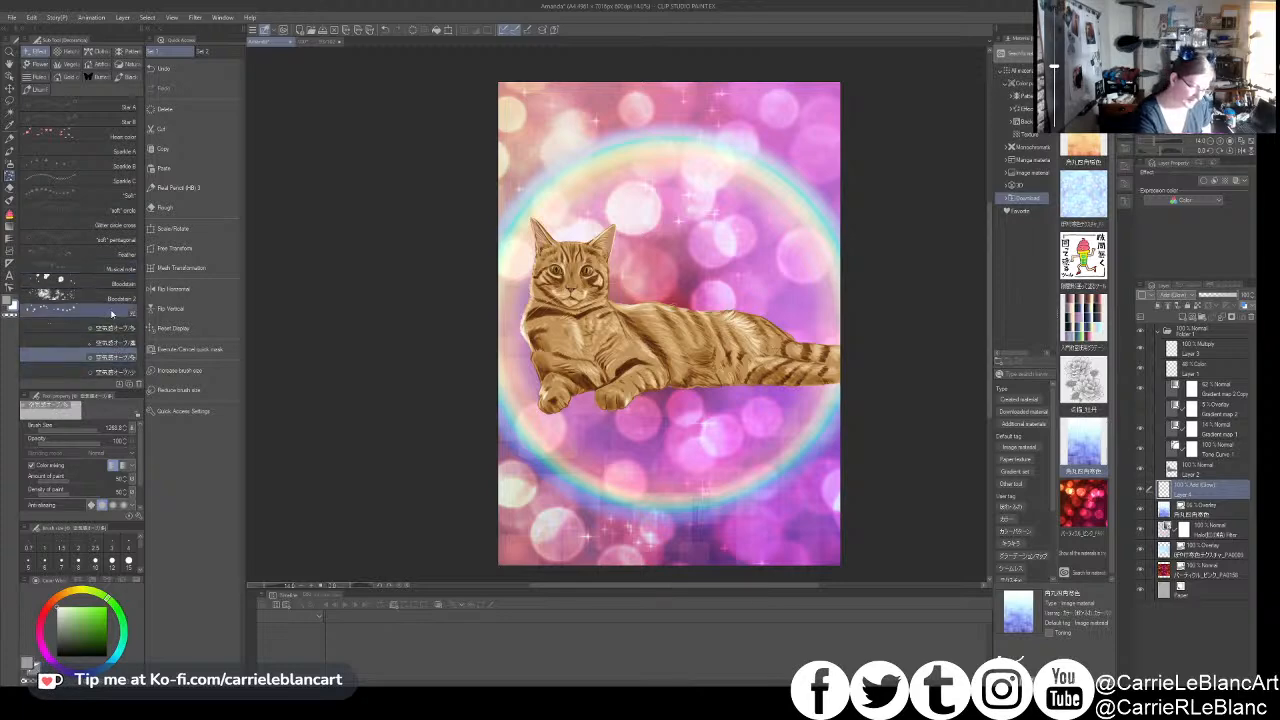
{"action": "left_click", "coordinate": [125, 211]}
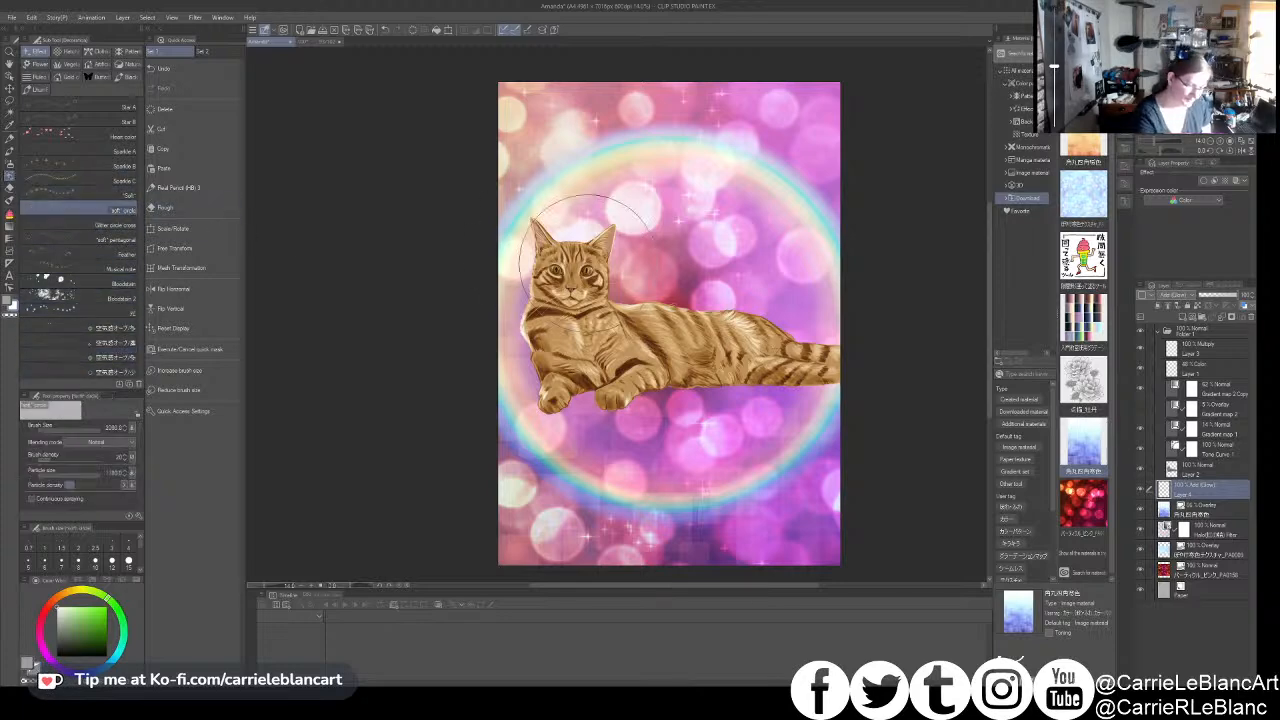
{"action": "scroll", "coordinate": [652, 294], "scroll_direction": "up", "scroll_amount": 3}
{"action": "scroll", "coordinate": [624, 298], "scroll_direction": "down", "scroll_amount": 5}
{"action": "left_click_drag", "start_coordinate": [622, 299], "coordinate": [591, 310]}
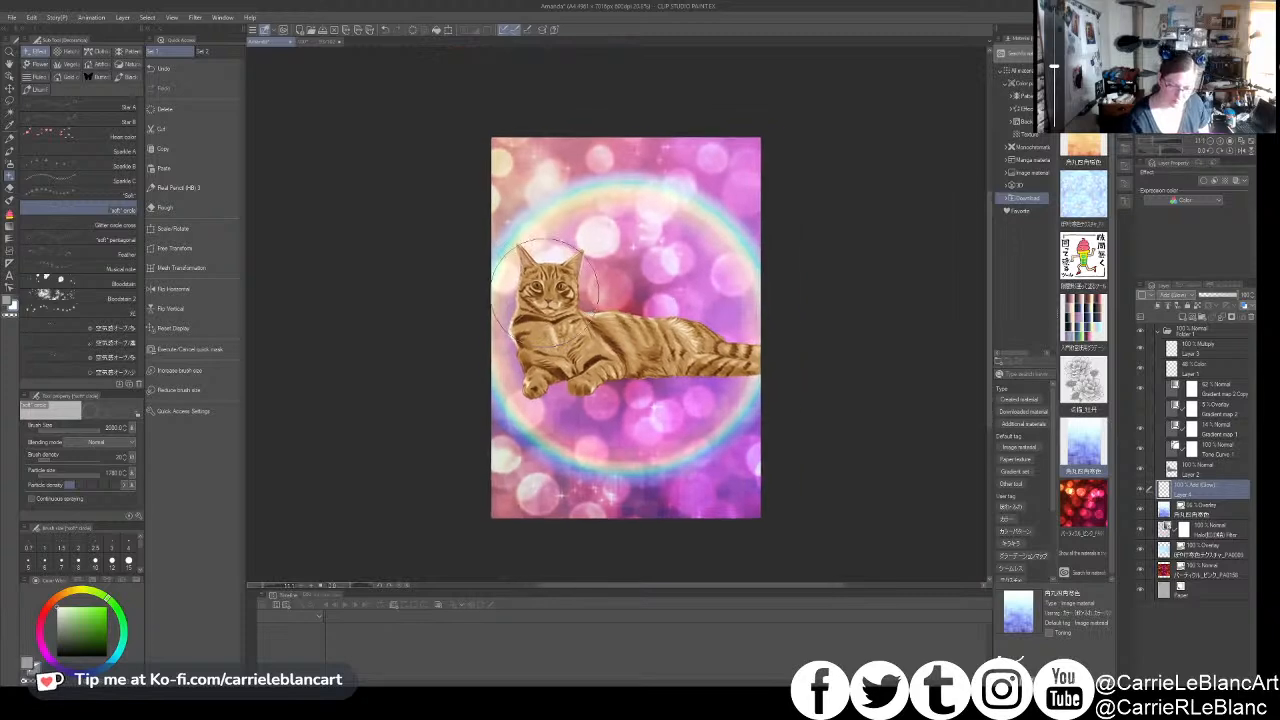
{"action": "left_click_drag", "start_coordinate": [527, 208], "coordinate": [573, 236]}
{"action": "left_click_drag", "start_coordinate": [717, 223], "coordinate": [716, 296]}
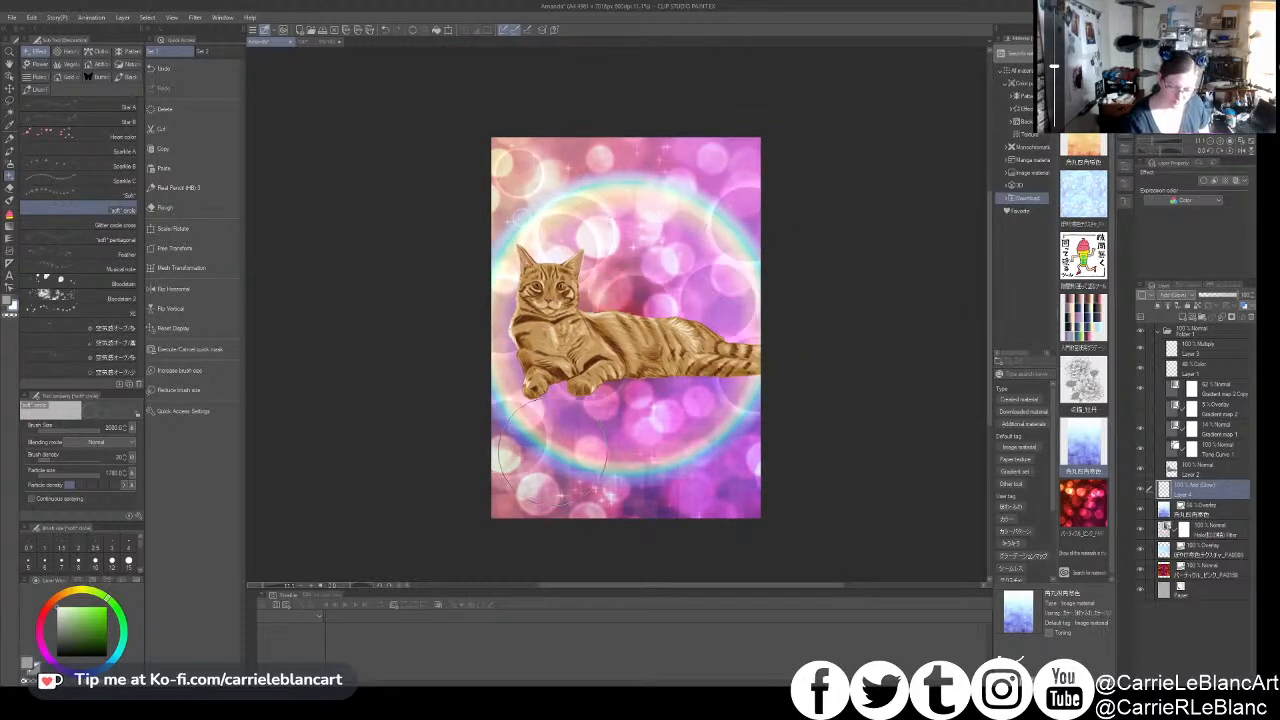
{"action": "left_click_drag", "start_coordinate": [622, 433], "coordinate": [735, 480]}
{"action": "mouse_move", "coordinate": [582, 384]}
{"action": "left_mouse_down"}
{"action": "mouse_move", "coordinate": [550, 430]}
{"action": "mouse_move", "coordinate": [572, 488]}
{"action": "left_mouse_up"}
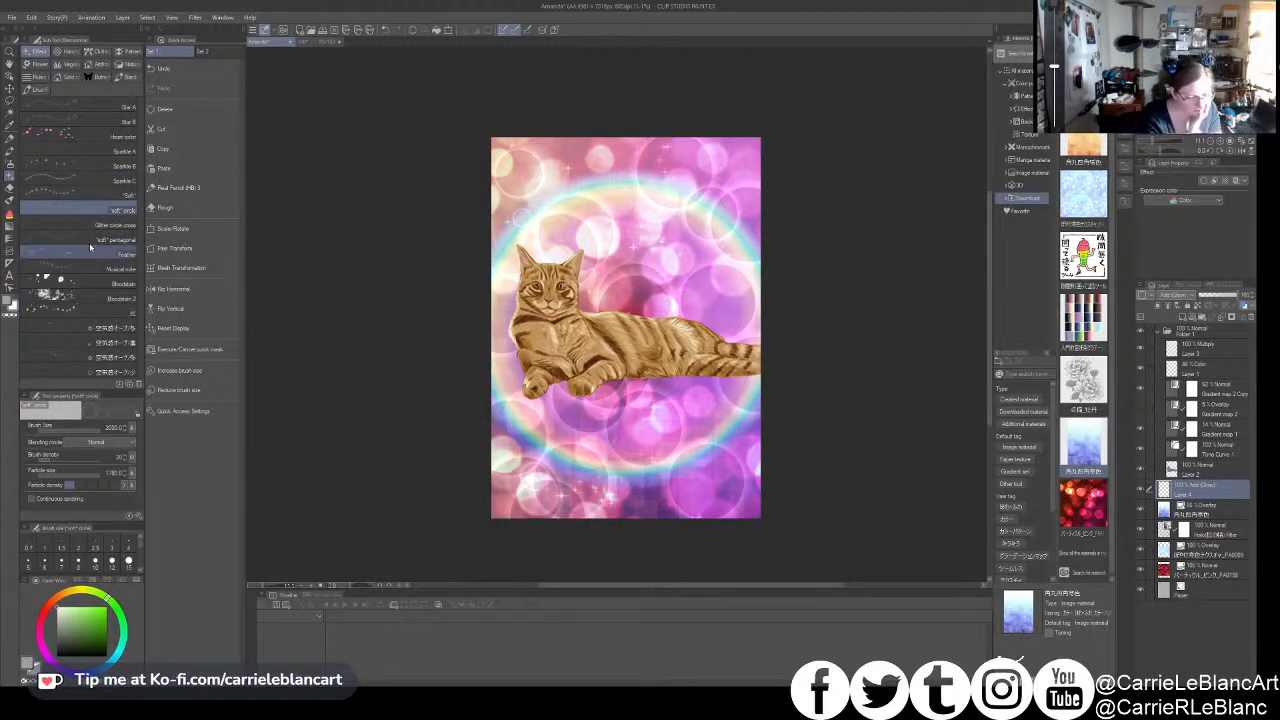
- Draw a circular Halo gradient centred on the cat's back, on its own layer above the painted light circles
{"action": "left_click", "coordinate": [10, 225]}
{"action": "left_click", "coordinate": [106, 357]}
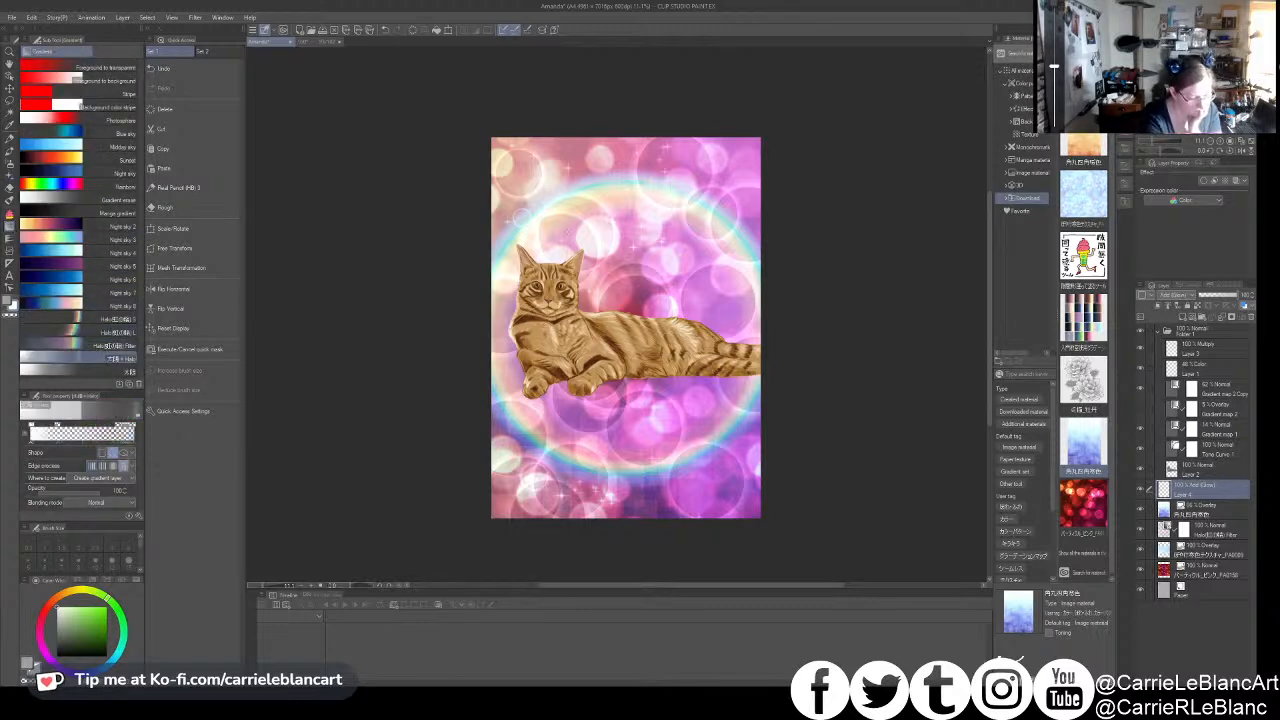
{"action": "left_click_drag", "start_coordinate": [627, 337], "coordinate": [800, 350]}
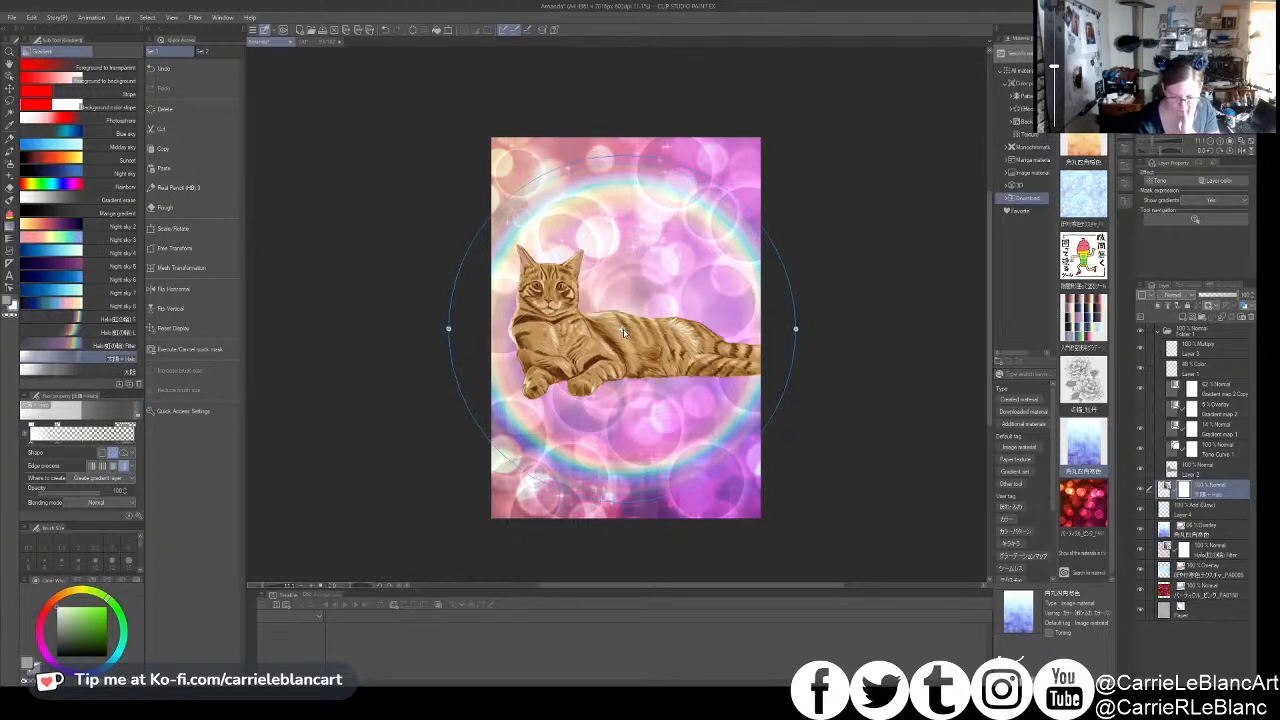
{"action": "mouse_move", "coordinate": [796, 329]}
{"action": "left_mouse_down"}
{"action": "mouse_move", "coordinate": [782, 330]}
{"action": "mouse_move", "coordinate": [794, 330]}
{"action": "left_mouse_up"}
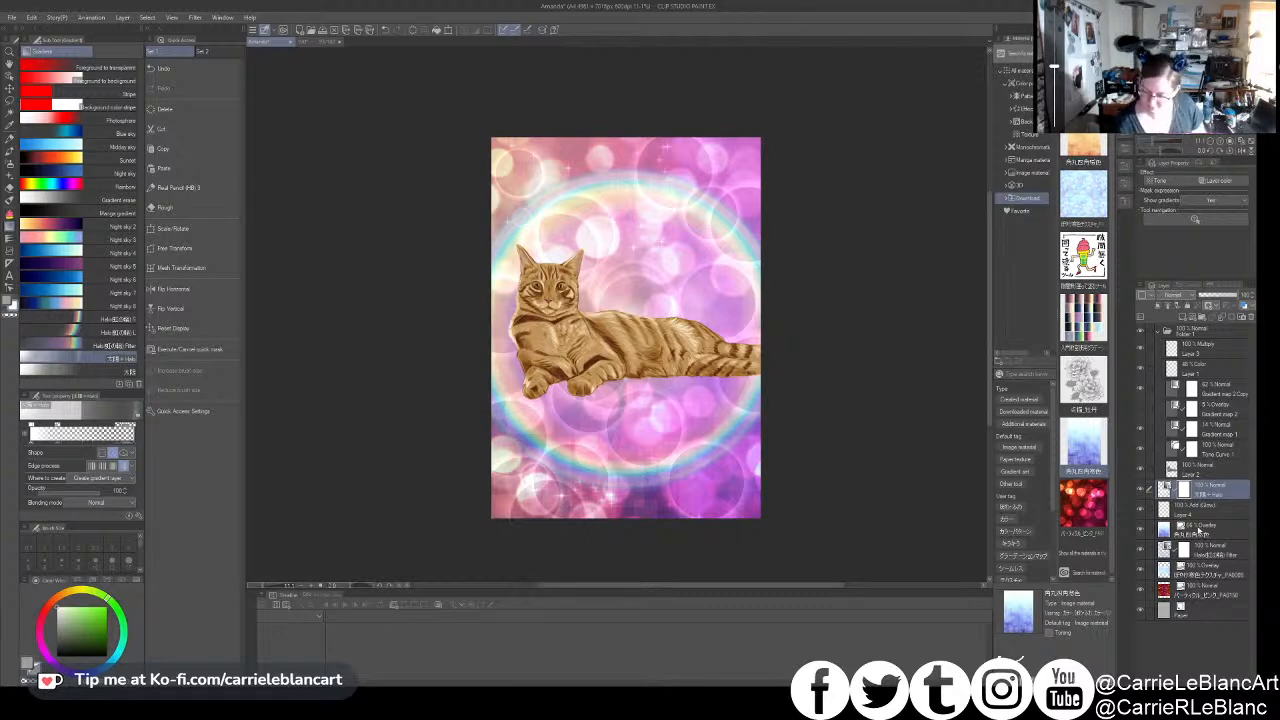
- Duplicate the blue squares Overlay layer and rotate the copy upside down over the canvas
{"action": "left_click", "coordinate": [1198, 528]}
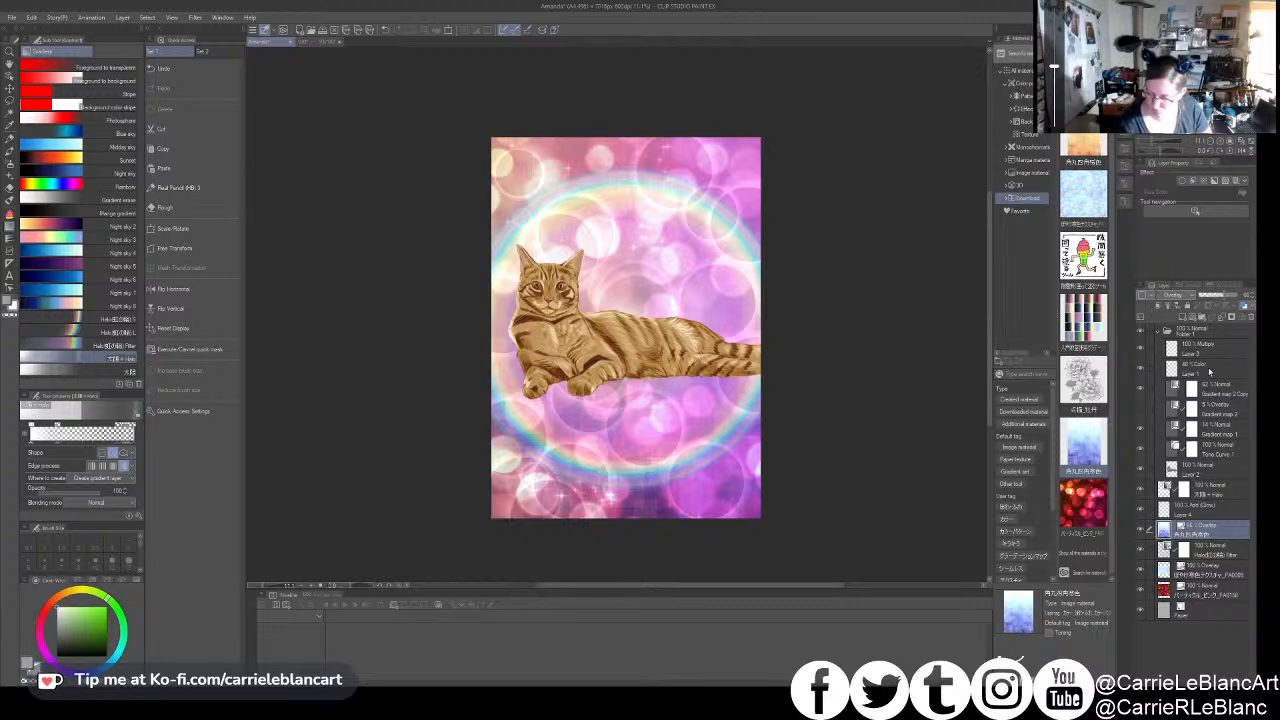
{"action": "left_click", "coordinate": [1208, 371]}
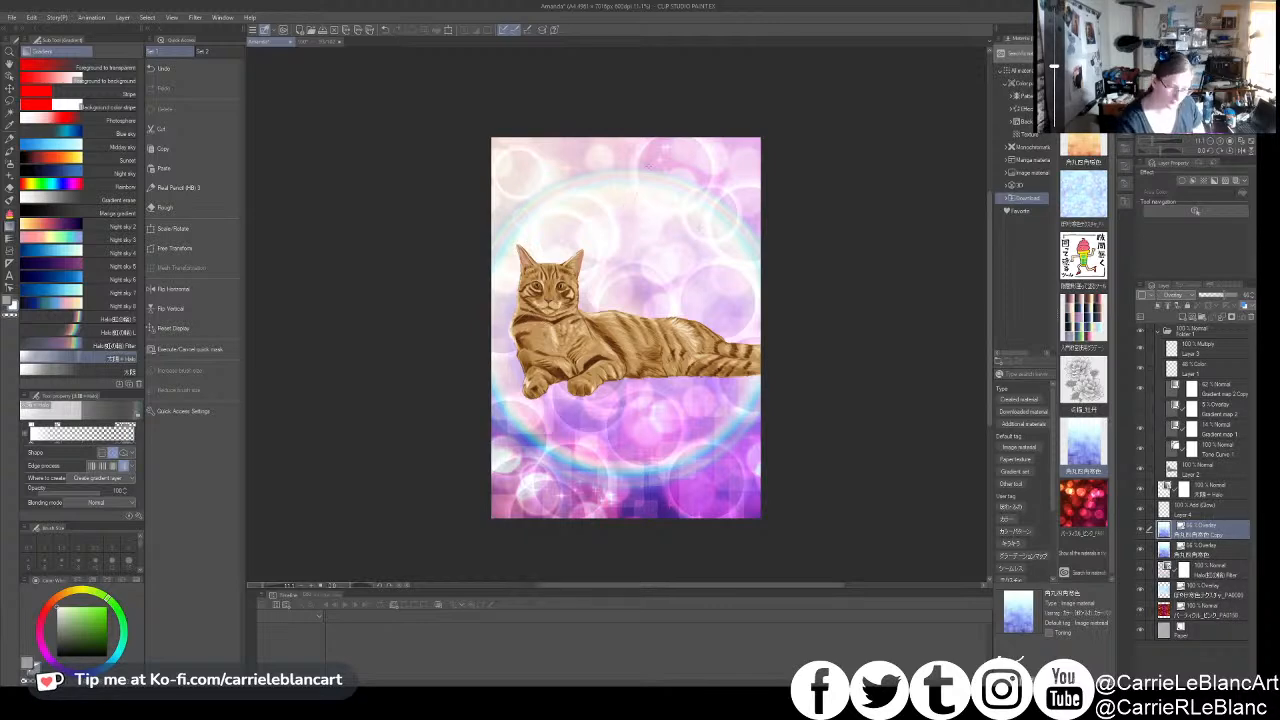
{"action": "key", "text": "o"}
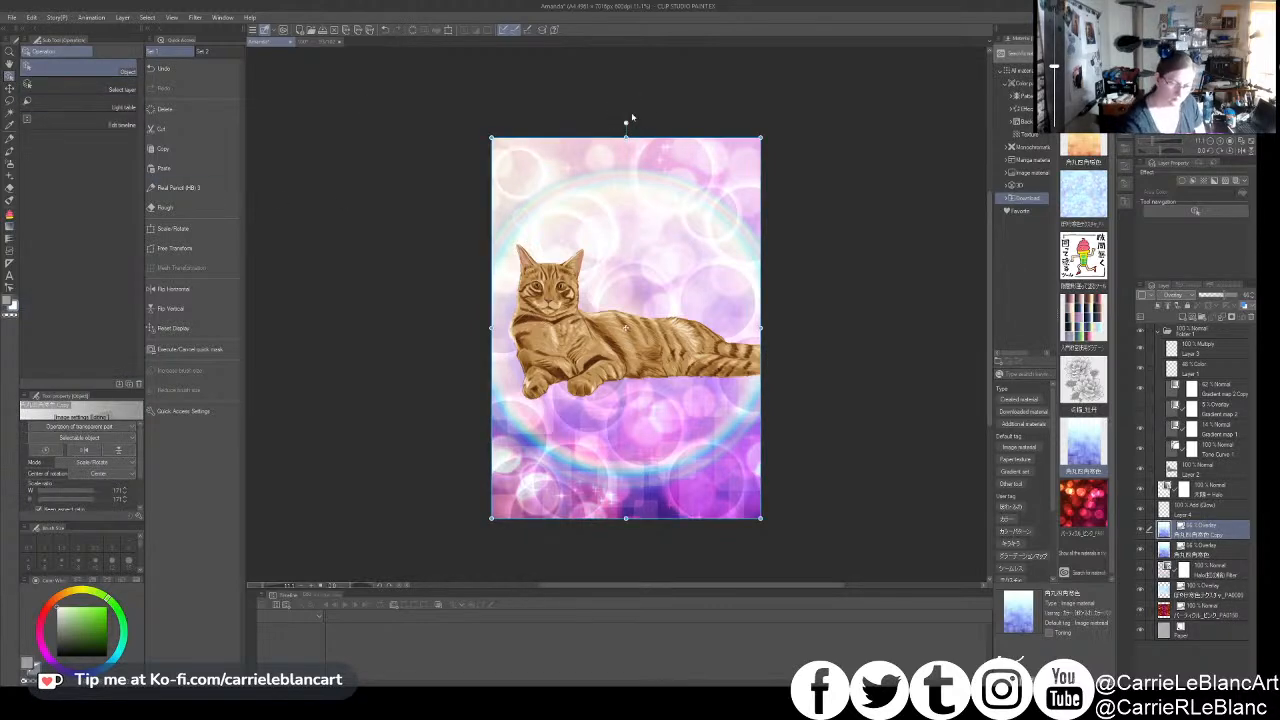
{"action": "left_click_drag", "start_coordinate": [726, 170], "coordinate": [660, 525]}
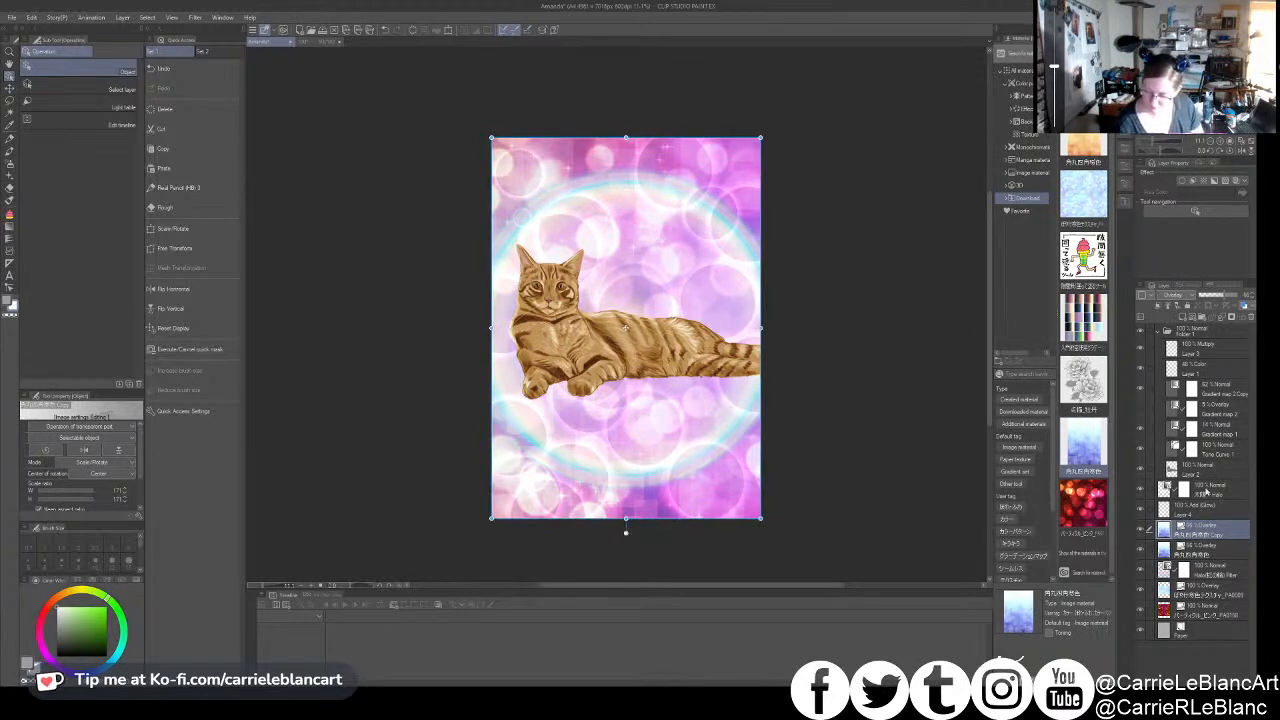
- Lower the opacity of the rotated blue squares copy and compare the picture with that layer hidden and shown
{"action": "left_click_drag", "start_coordinate": [1208, 296], "coordinate": [1221, 299]}
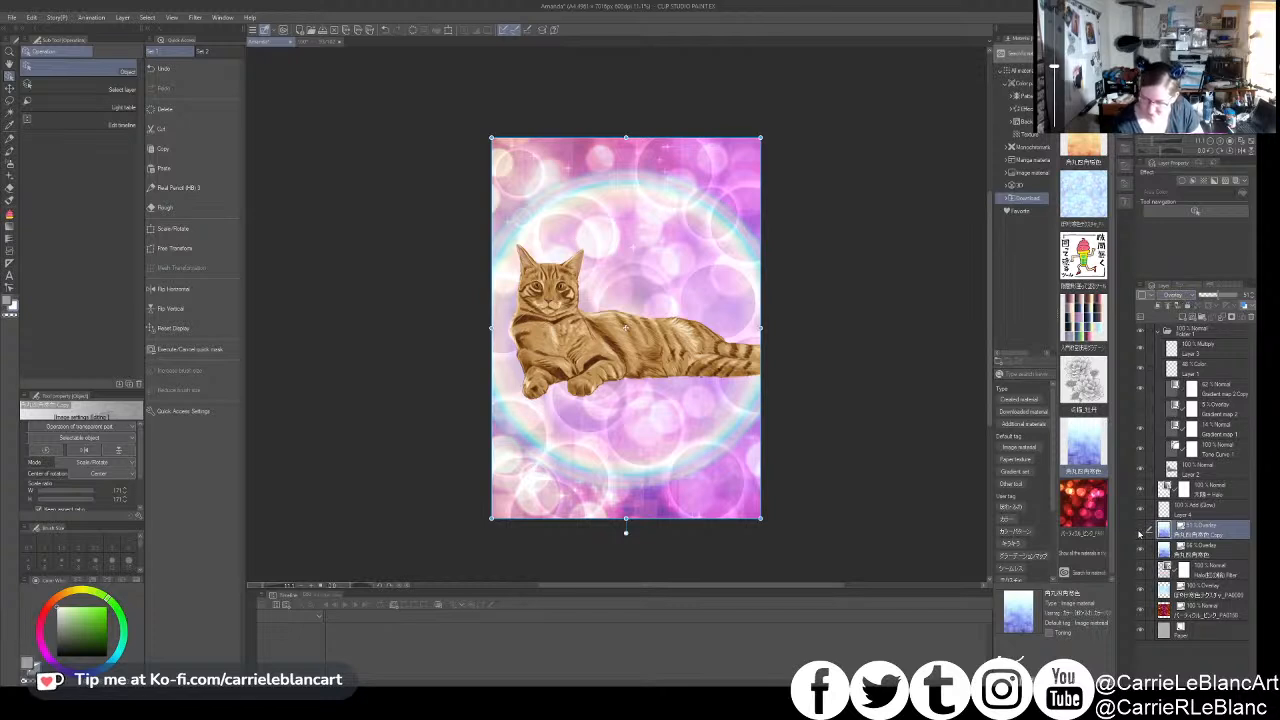
{"action": "left_click", "coordinate": [1139, 534]}
{"action": "left_click", "coordinate": [1139, 534]}
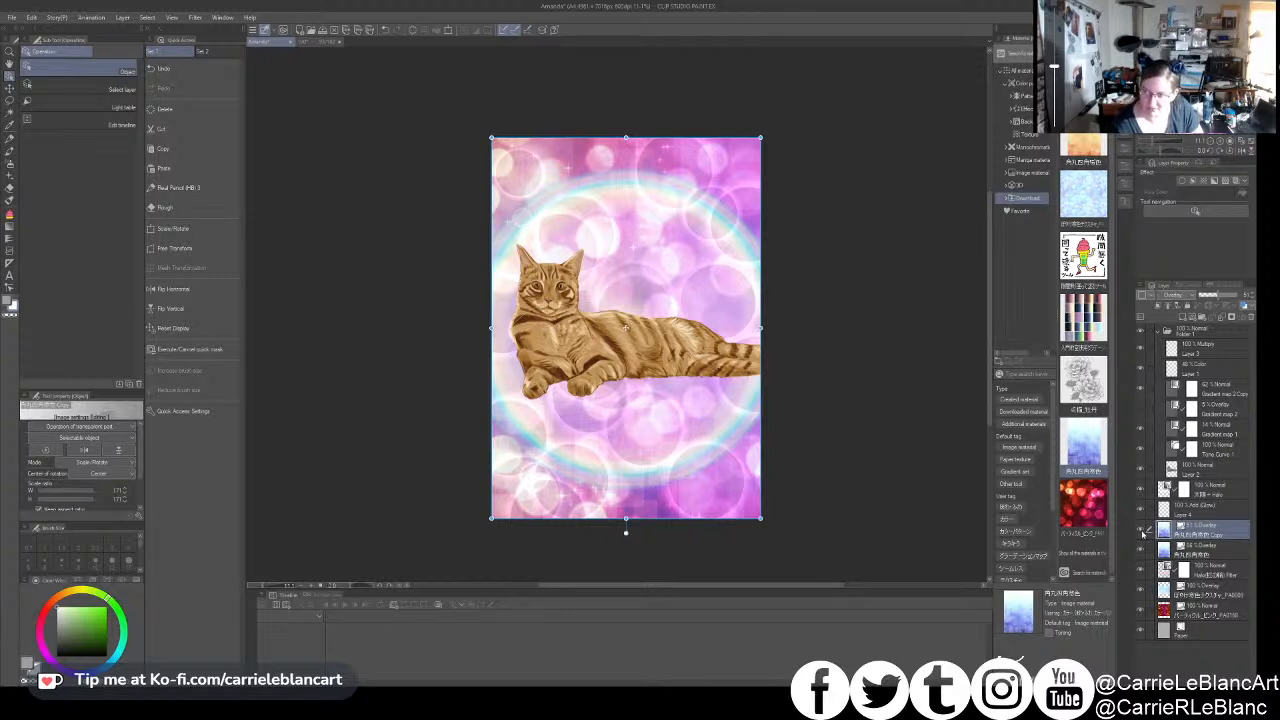
{"action": "left_click", "coordinate": [1139, 534]}
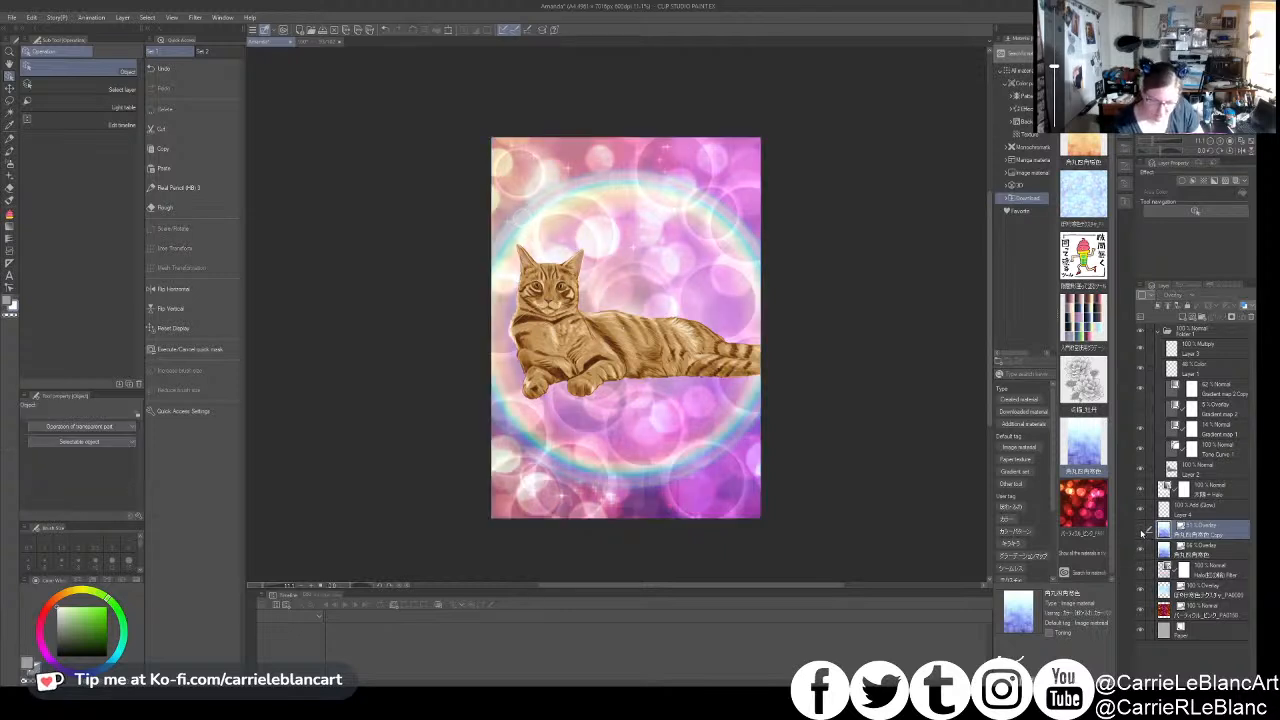
{"action": "left_click", "coordinate": [1139, 534]}
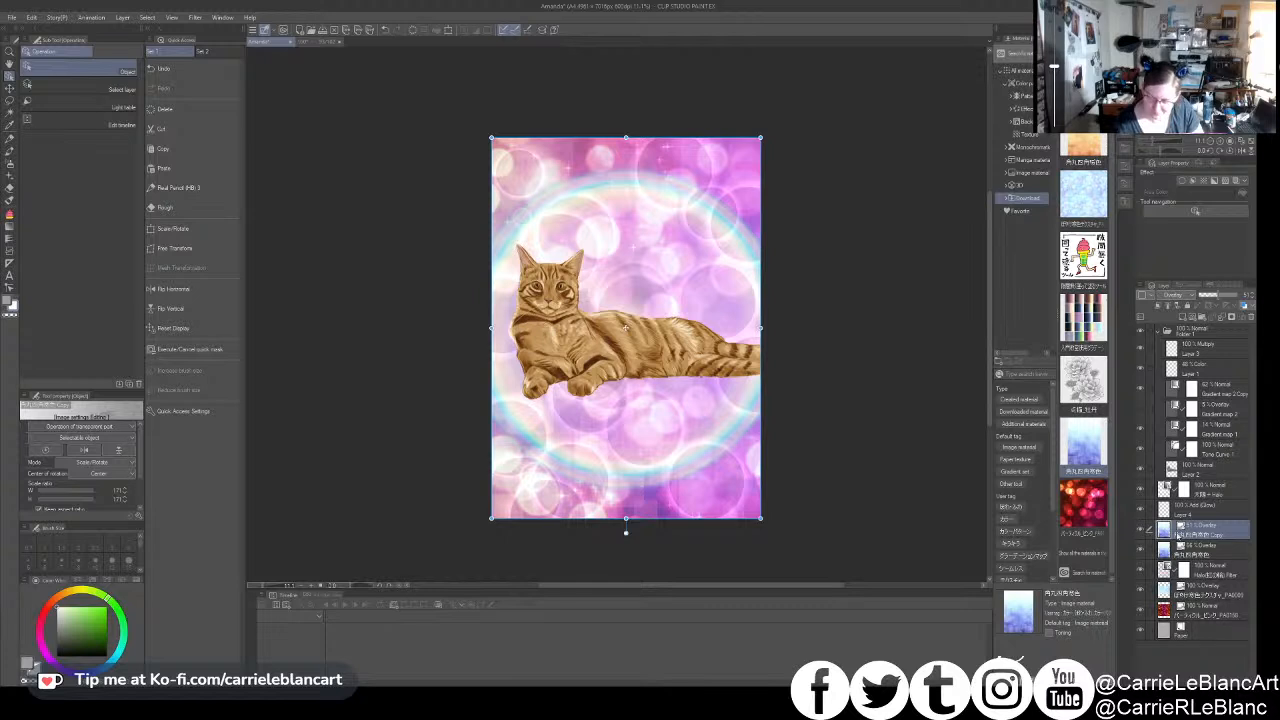
- Add a layer mask to the rotated blue squares copy and hide most of it with the Soft airbrush at size 2000
{"action": "left_click", "coordinate": [1232, 317]}
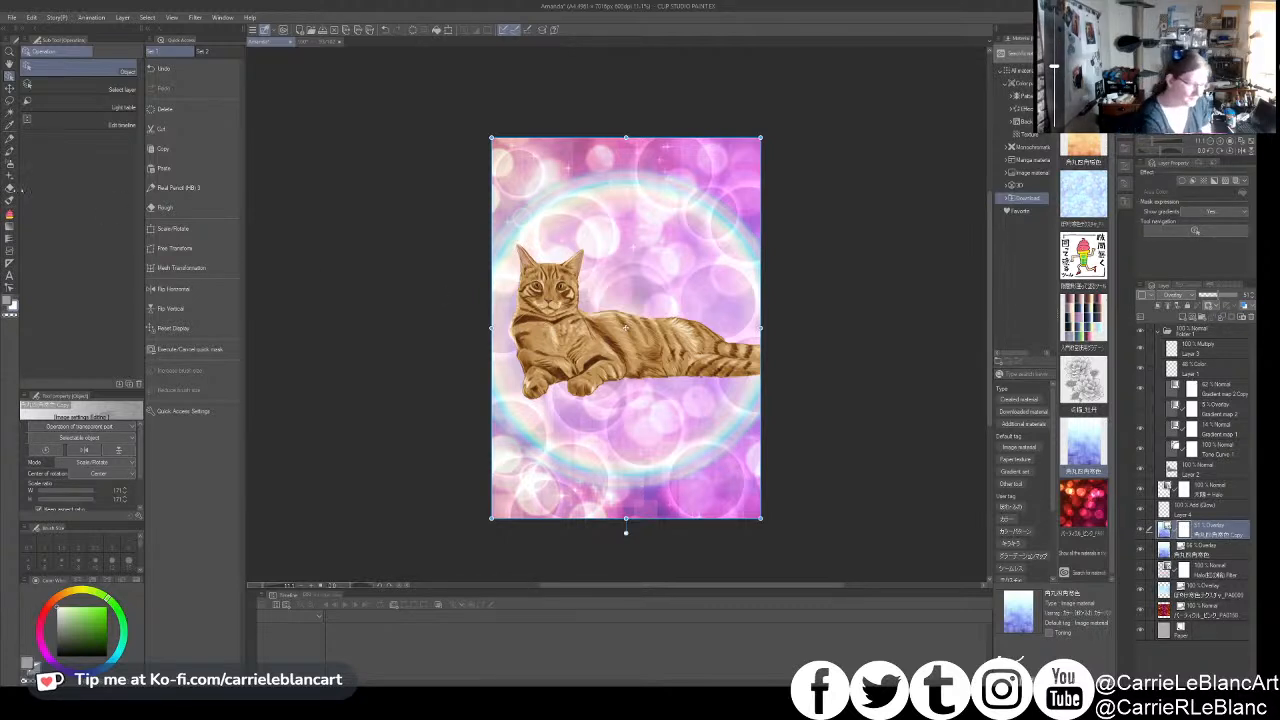
{"action": "left_click", "coordinate": [10, 185]}
{"action": "left_click", "coordinate": [10, 162]}
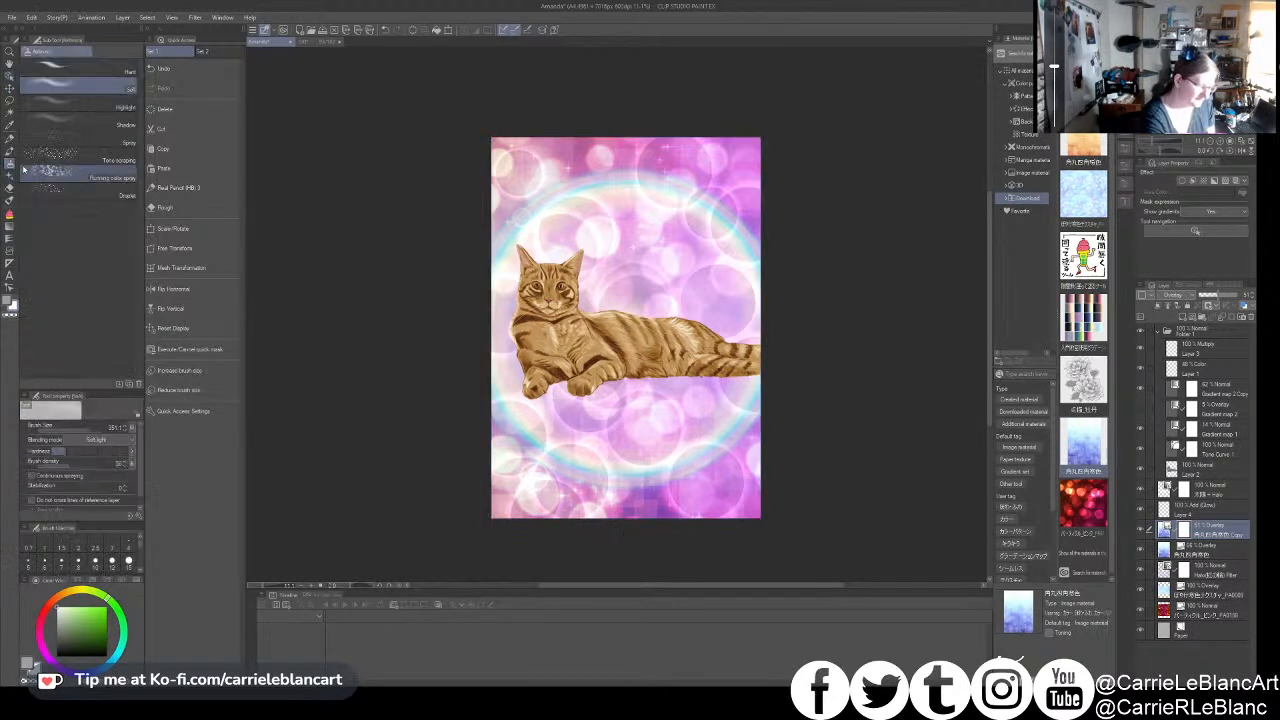
{"action": "left_click", "coordinate": [118, 430]}
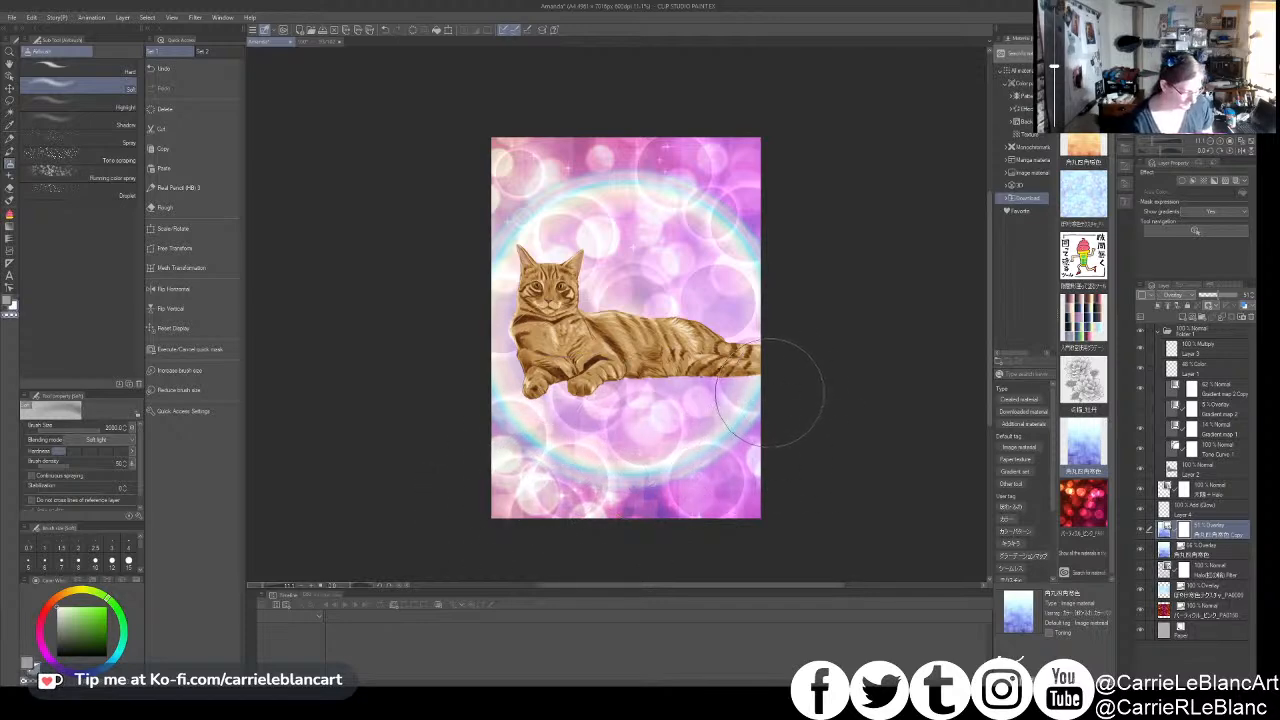
{"action": "mouse_move", "coordinate": [730, 465]}
{"action": "left_mouse_down"}
{"action": "mouse_move", "coordinate": [690, 483]}
{"action": "mouse_move", "coordinate": [457, 480]}
{"action": "mouse_move", "coordinate": [771, 443]}
{"action": "mouse_move", "coordinate": [558, 409]}
{"action": "mouse_move", "coordinate": [564, 389]}
{"action": "left_mouse_up"}
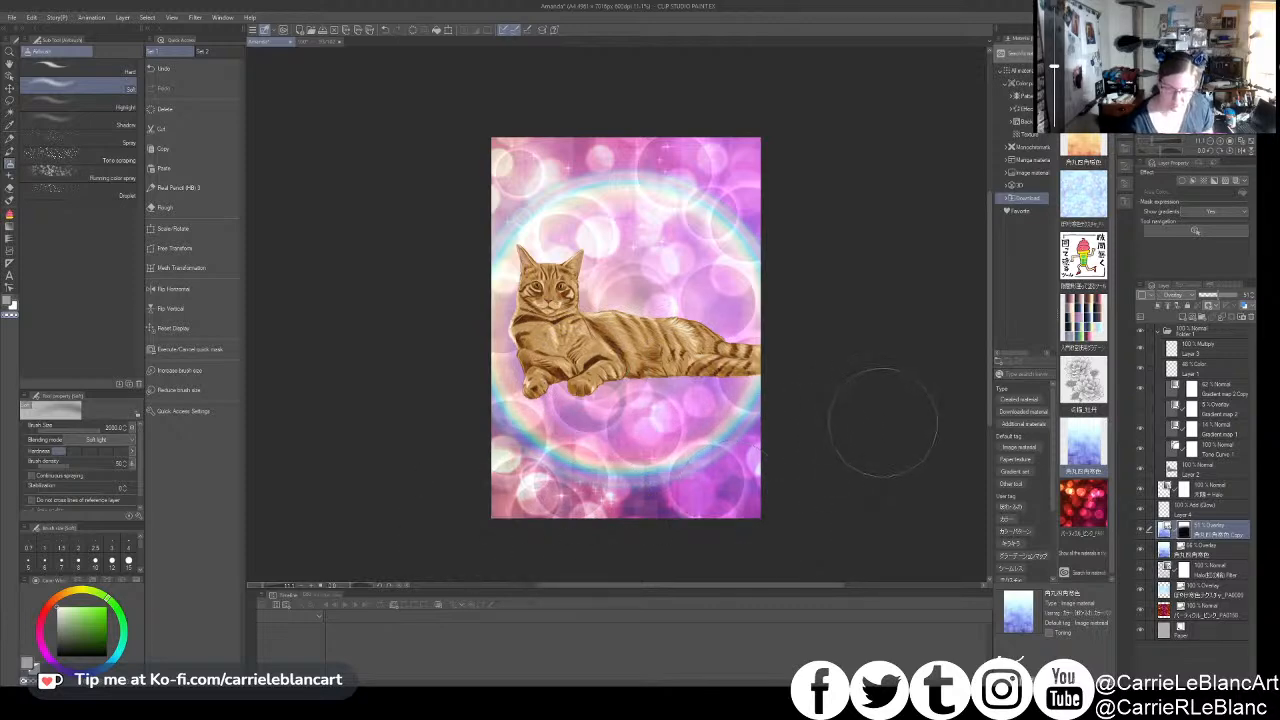
- Collapse the cat folder and add a gradient map correction layer above it with a dark purple, orange and yellow gradient
{"action": "left_click", "coordinate": [1209, 510]}
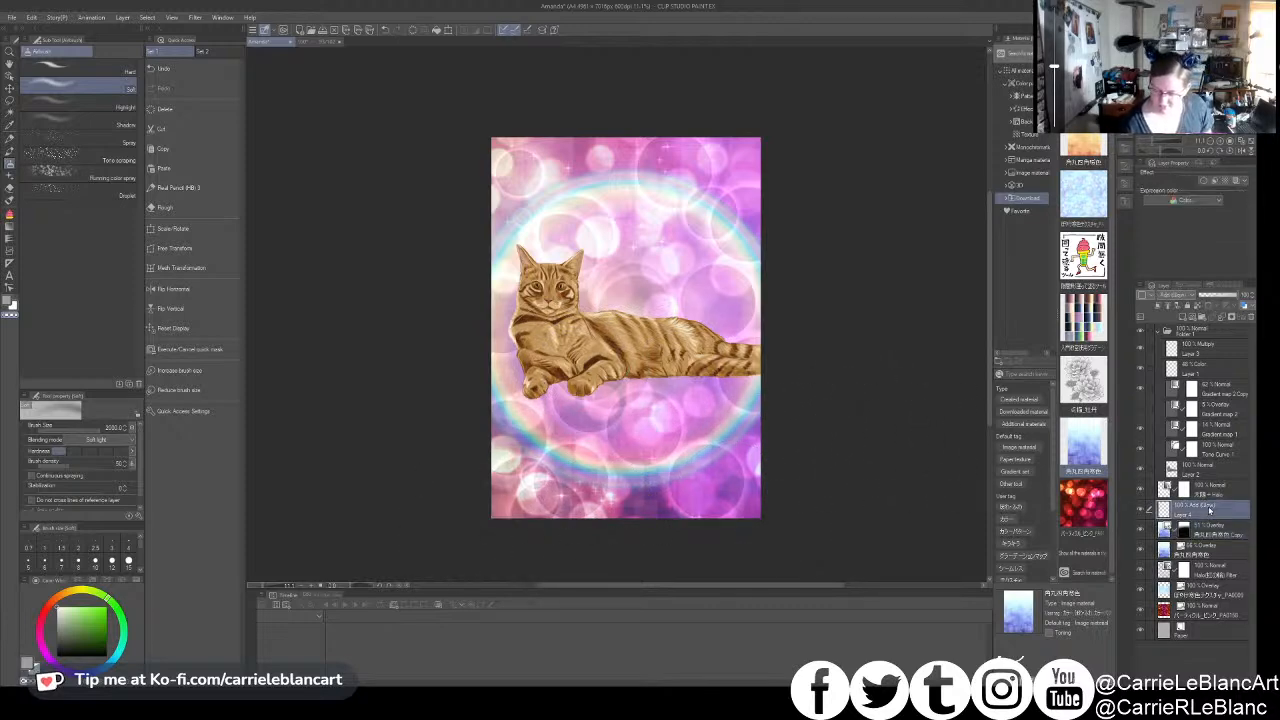
{"action": "left_click", "coordinate": [1212, 489]}
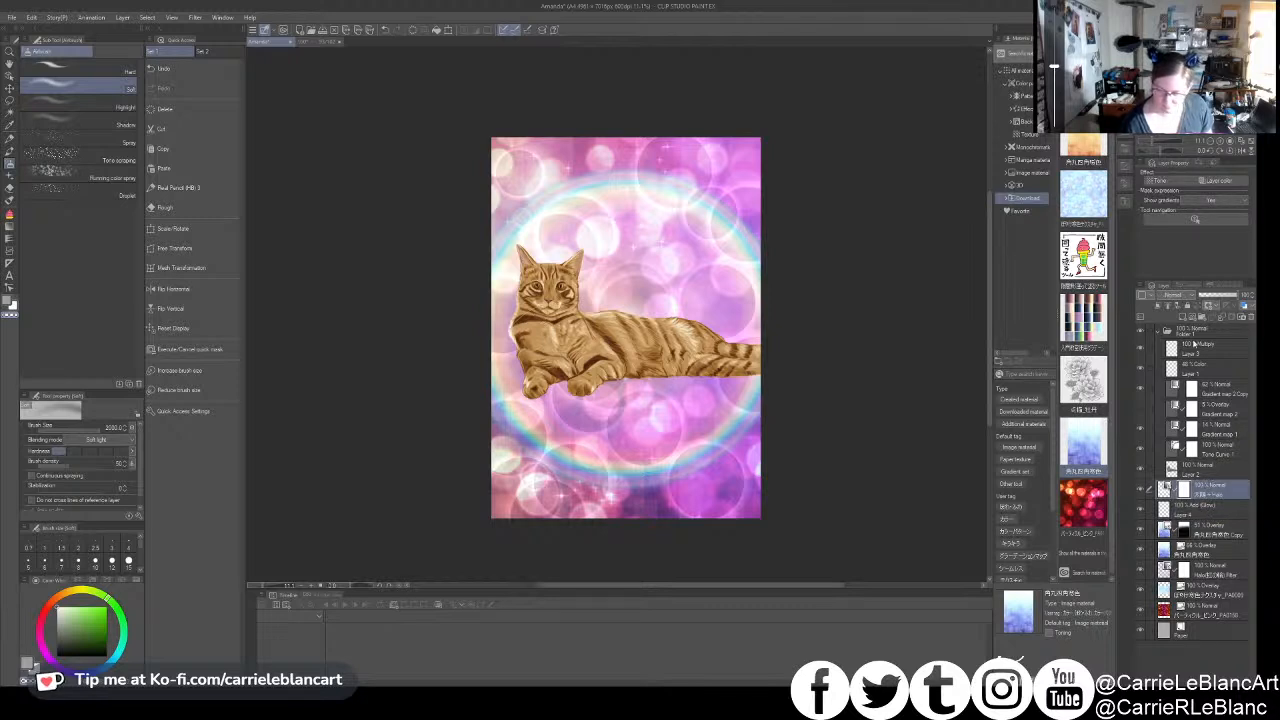
{"action": "left_click", "coordinate": [1194, 334]}
{"action": "left_click", "coordinate": [1164, 331]}
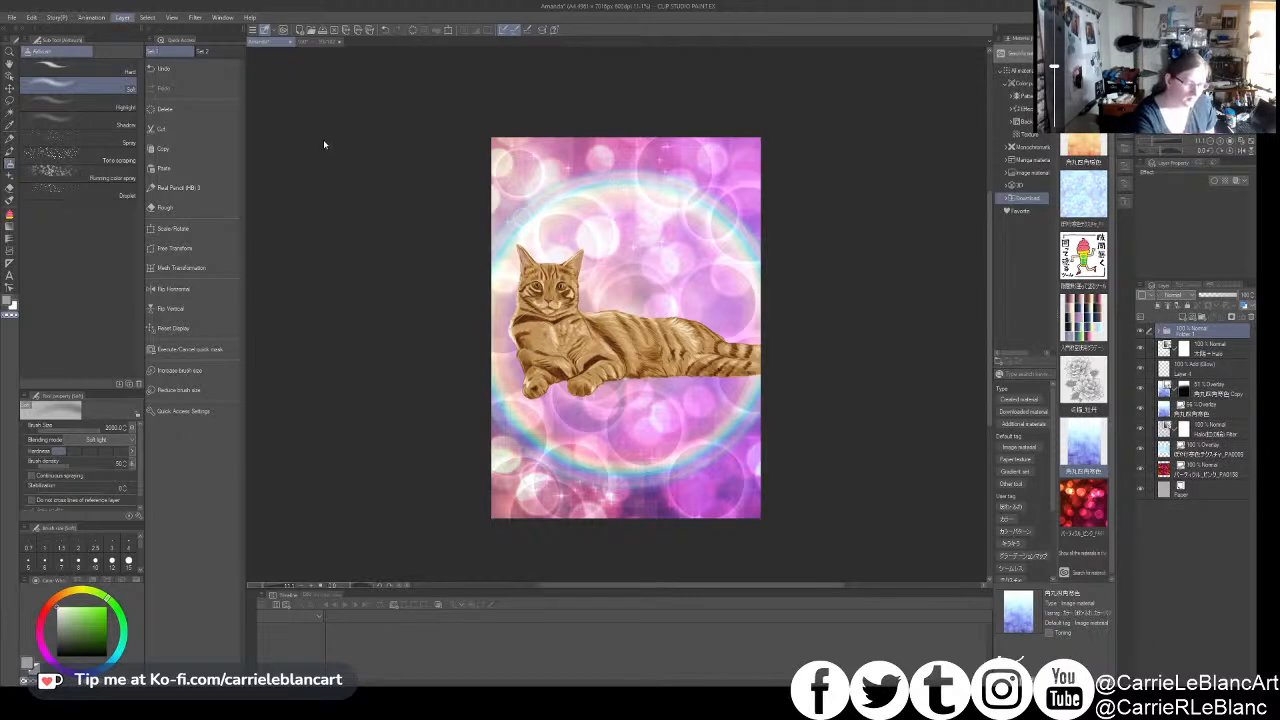
{"action": "left_click", "coordinate": [356, 160]}
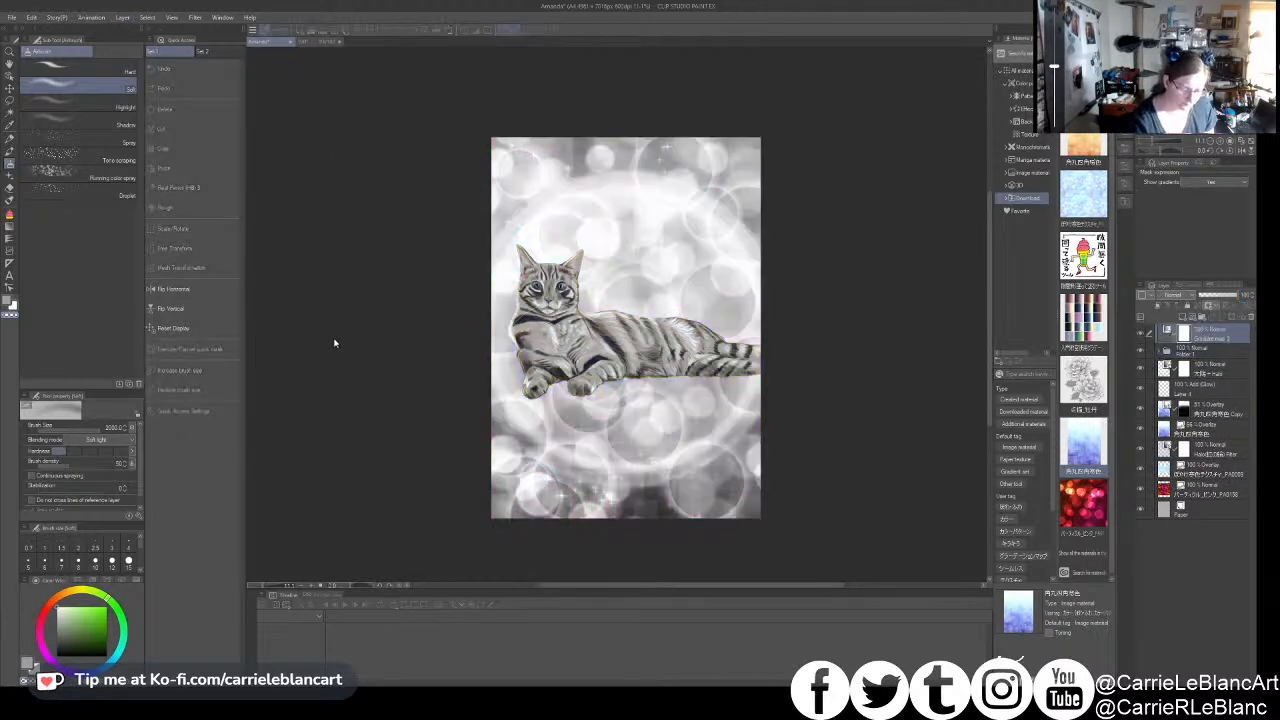
{"action": "double_click", "coordinate": [325, 440]}
{"action": "left_click", "coordinate": [451, 307]}
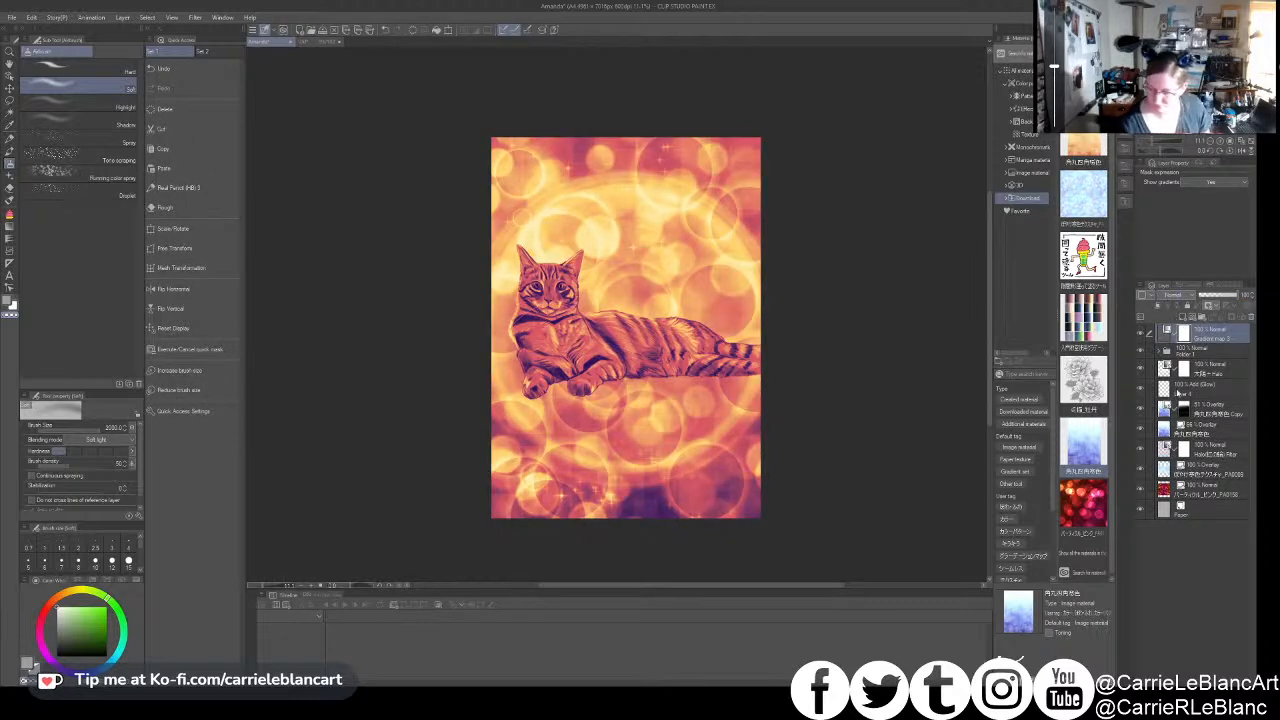
- Set the new gradient map layer to Overlay blending and lower its opacity to 13%
{"action": "left_click", "coordinate": [1208, 314]}
{"action": "left_click_drag", "start_coordinate": [1209, 297], "coordinate": [1199, 298]}
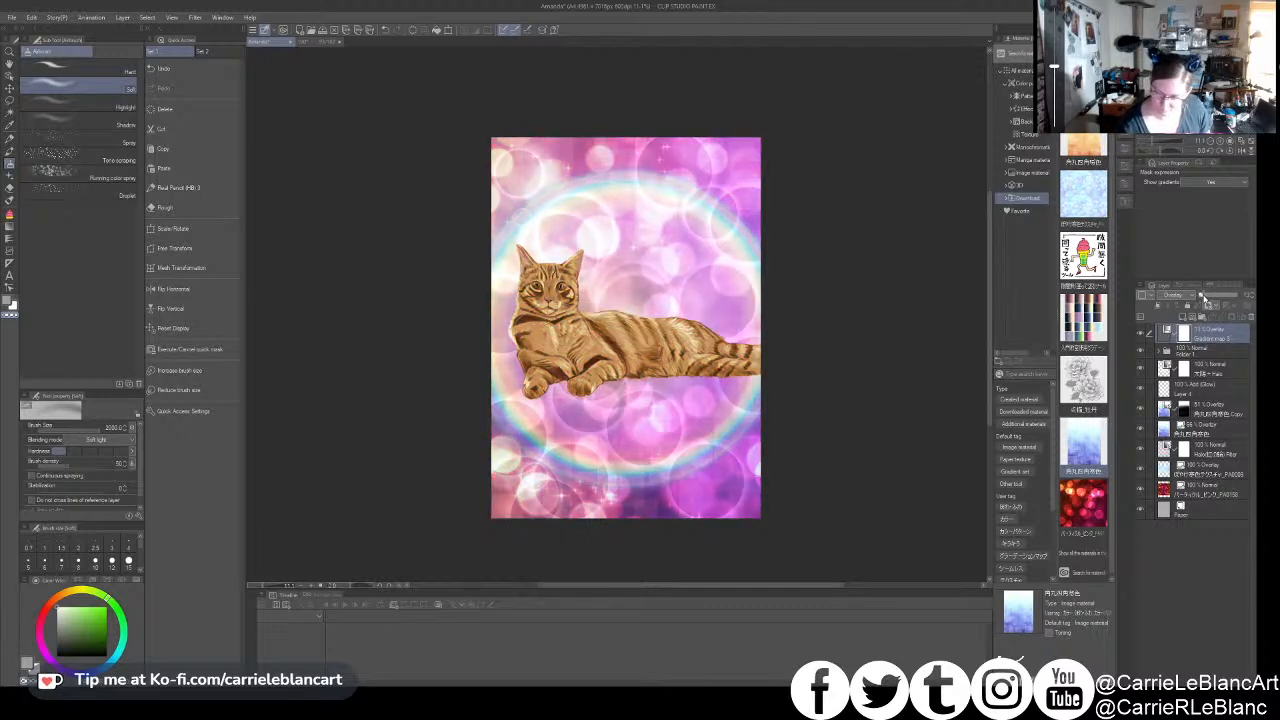
{"action": "scroll", "coordinate": [758, 296], "scroll_direction": "up", "scroll_amount": 1}
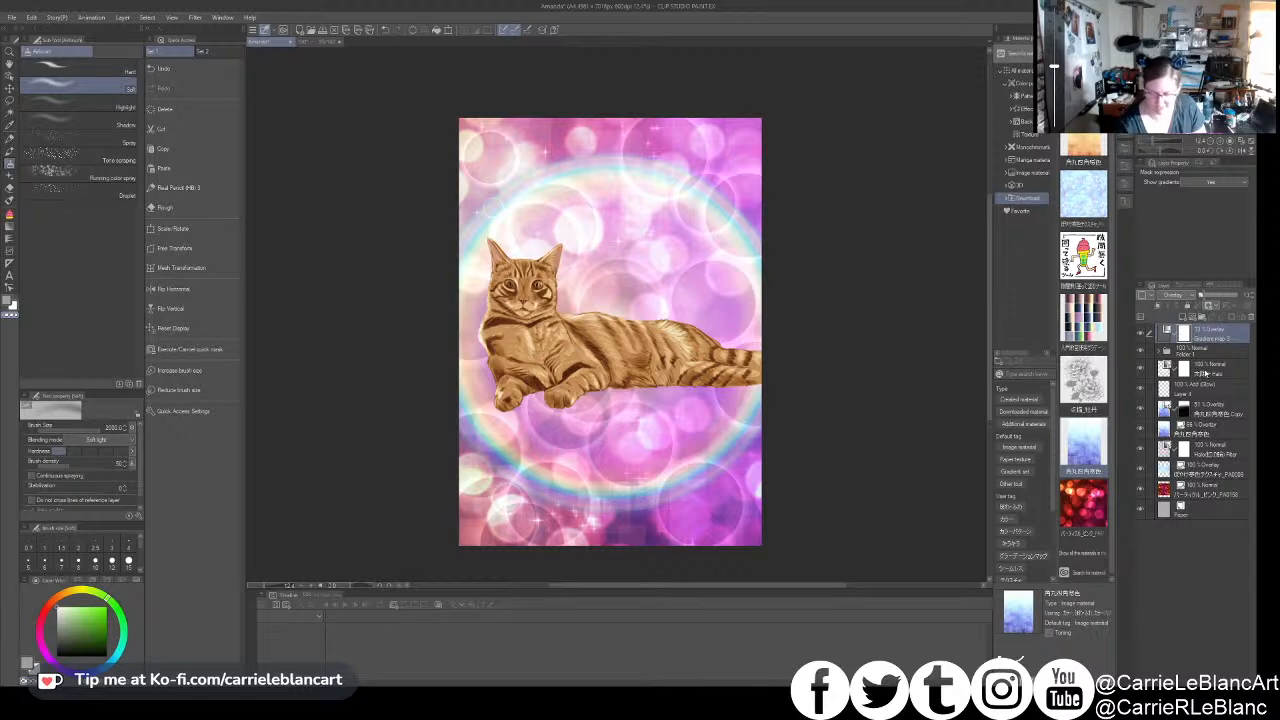
- Sign the artwork in a light colour beneath the cat's front paws on Layer 2 with the Real Pencil (HB) brush
{"action": "left_click", "coordinate": [1163, 351]}
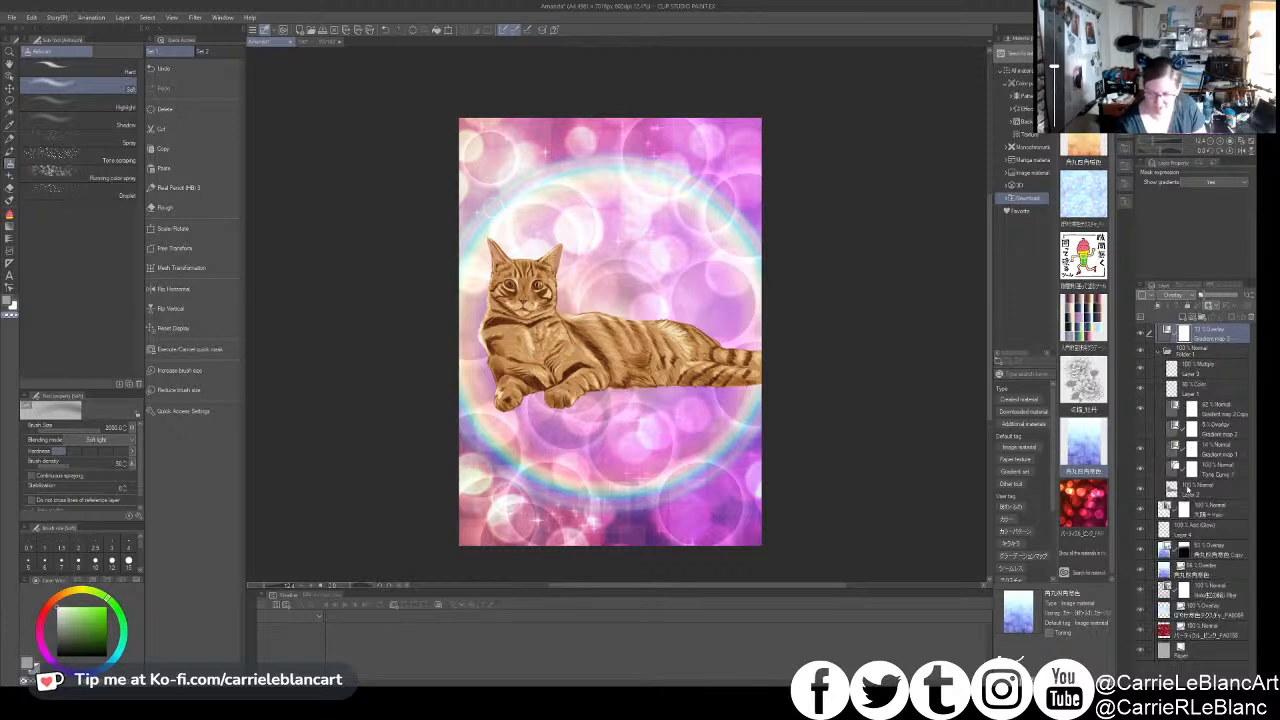
{"action": "left_click", "coordinate": [1191, 484]}
{"action": "scroll", "coordinate": [597, 417], "scroll_direction": "up", "scroll_amount": 3}
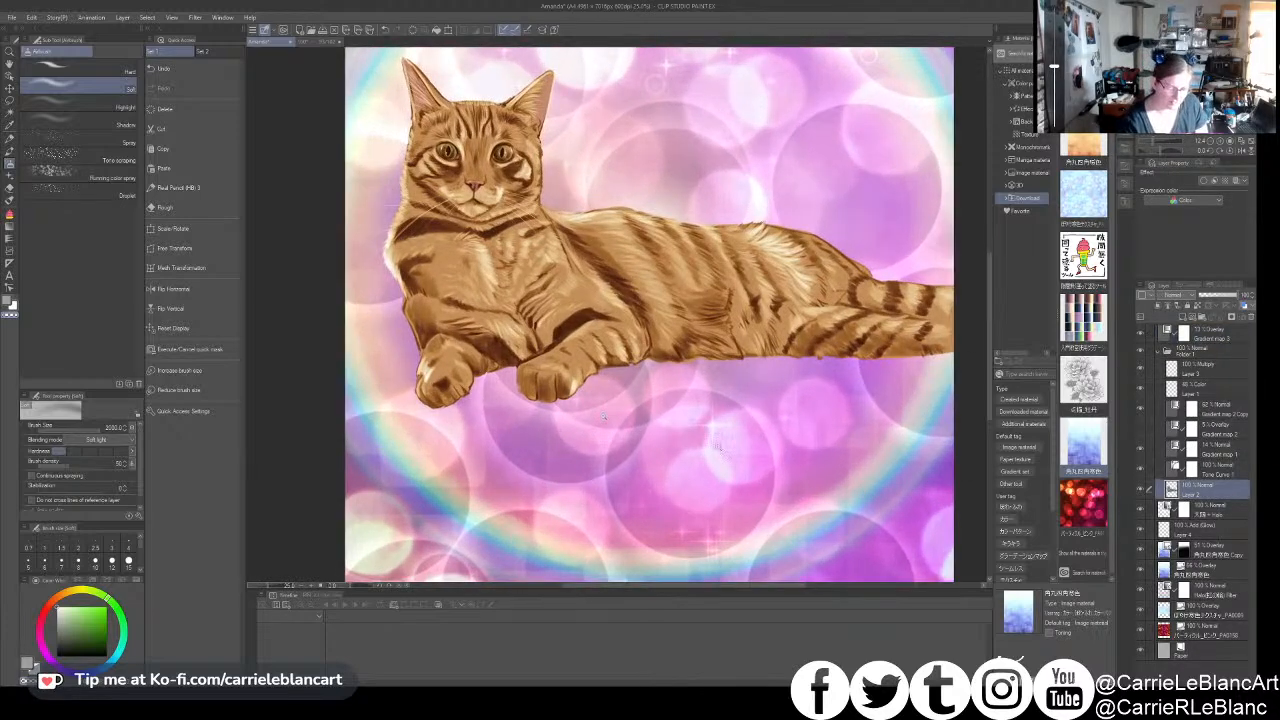
{"action": "scroll", "coordinate": [604, 417], "scroll_direction": "up", "scroll_amount": 2}
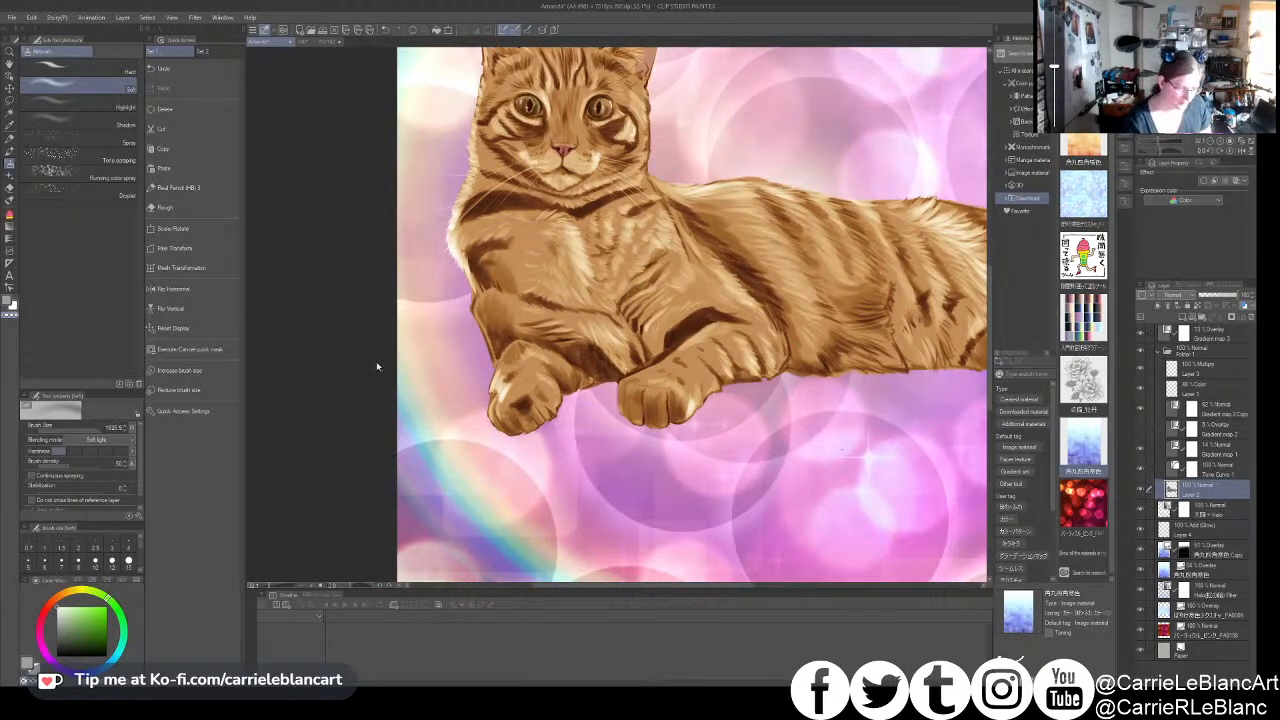
{"action": "left_click", "coordinate": [9, 138]}
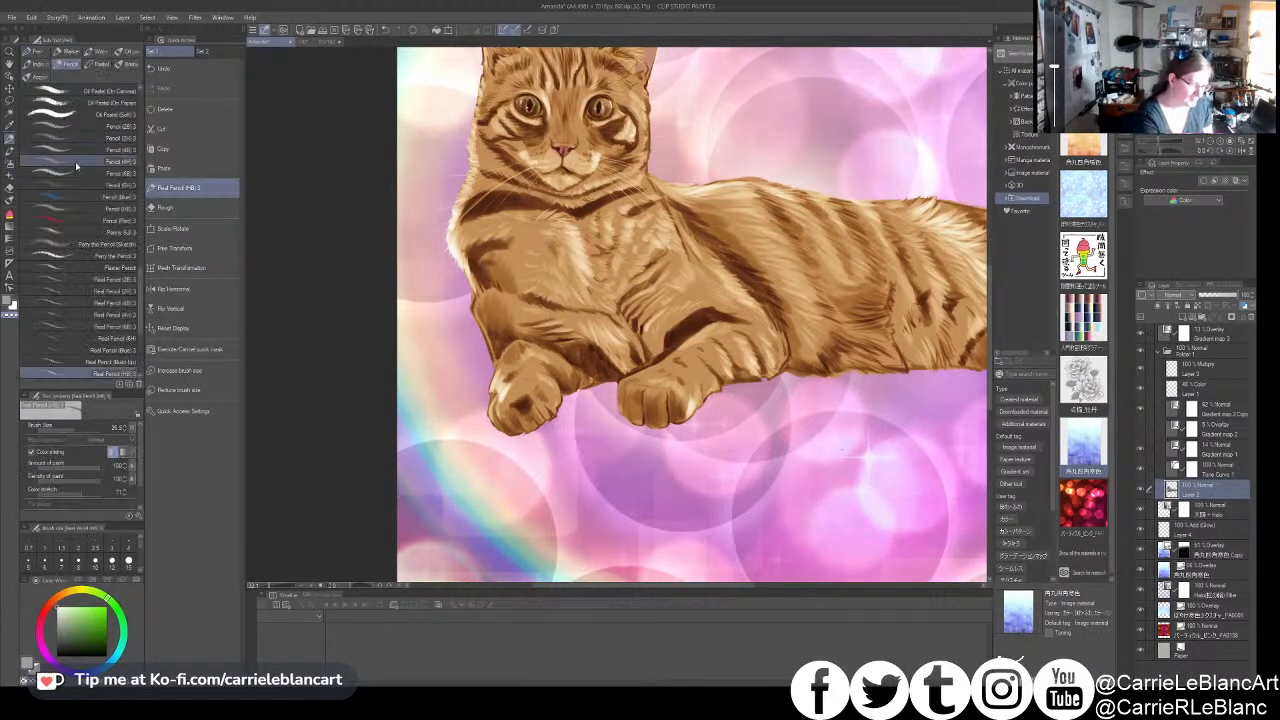
{"action": "left_click", "coordinate": [571, 407], "text": "alt"}
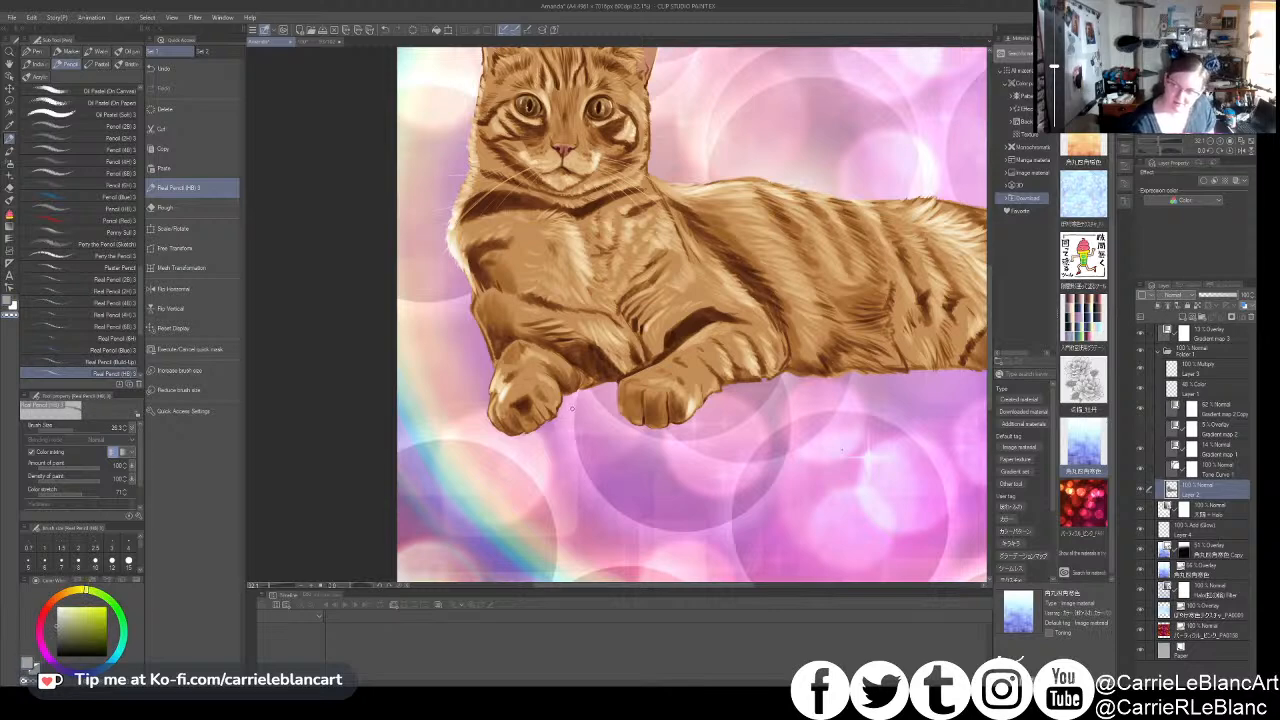
{"action": "left_click", "coordinate": [570, 408], "text": "alt"}
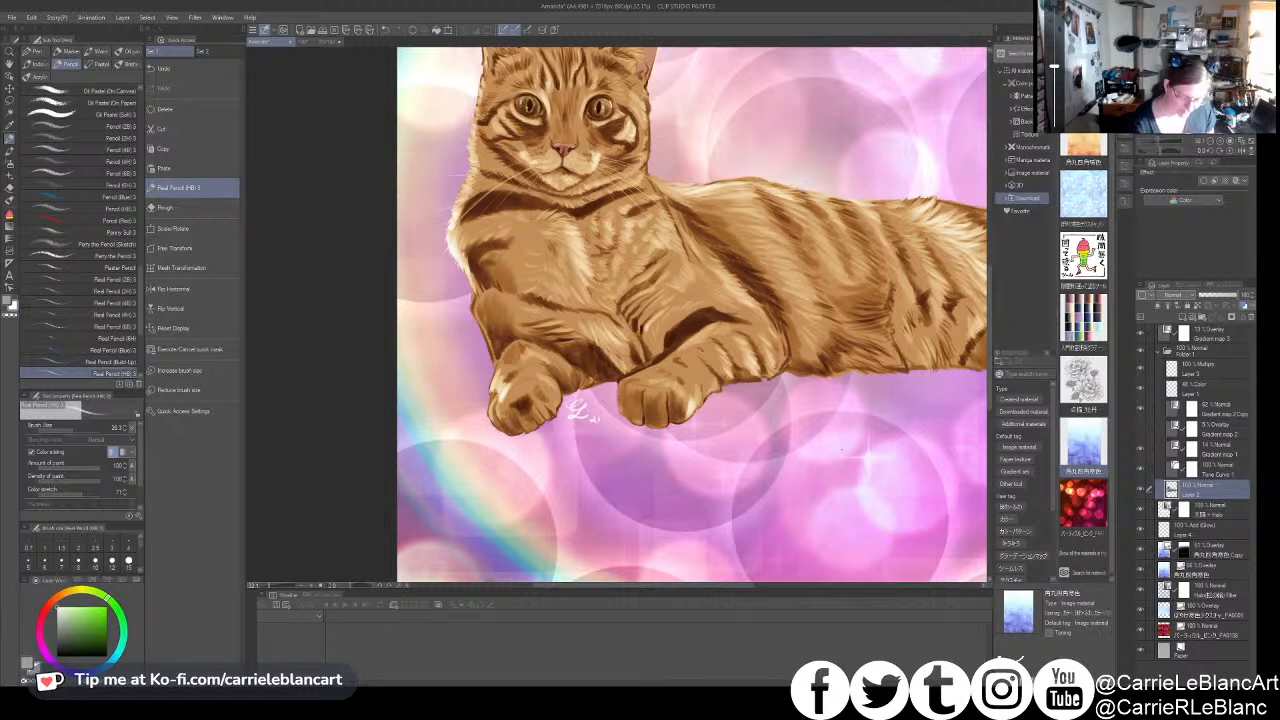
{"action": "scroll", "coordinate": [645, 442], "scroll_direction": "down", "scroll_amount": 5}
{"action": "left_click_drag", "start_coordinate": [657, 453], "coordinate": [570, 424]}
{"action": "scroll", "coordinate": [566, 424], "scroll_direction": "down", "scroll_amount": 1}
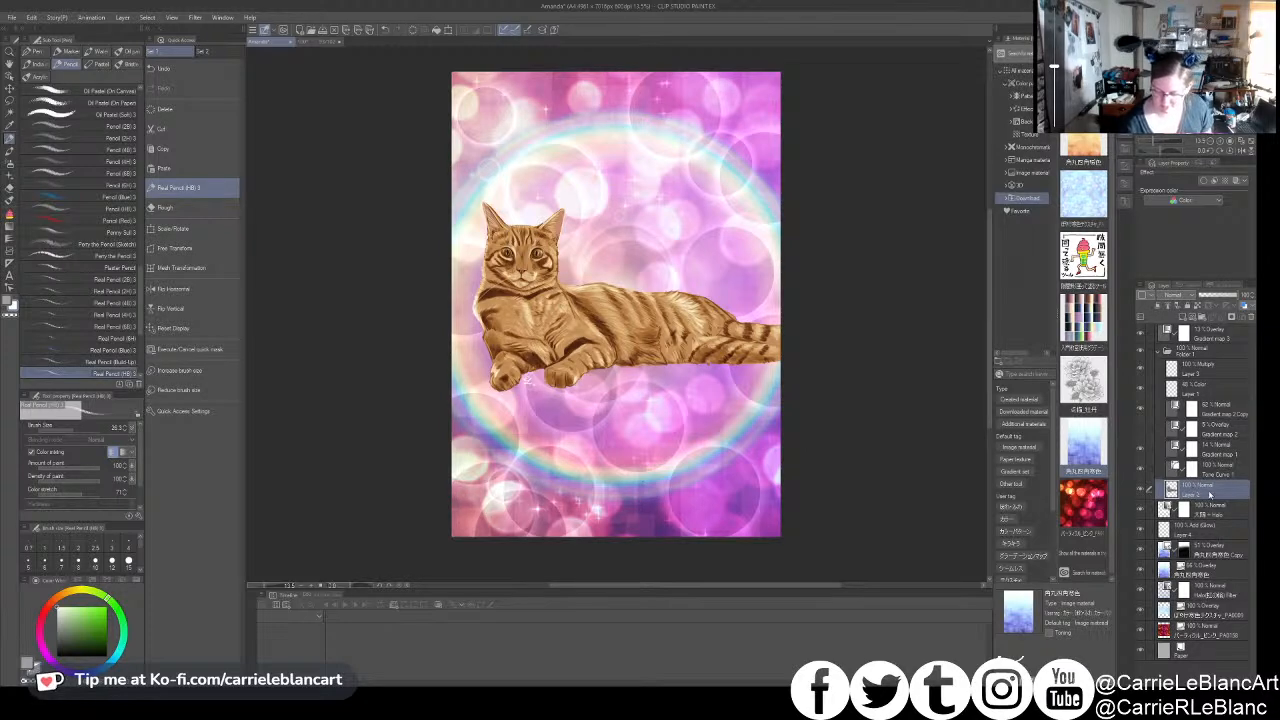
- Spray small white dots around the halo on Layer 4, then larger soft dots on a new 52% Add (Glow) layer
{"action": "left_click", "coordinate": [1210, 531]}
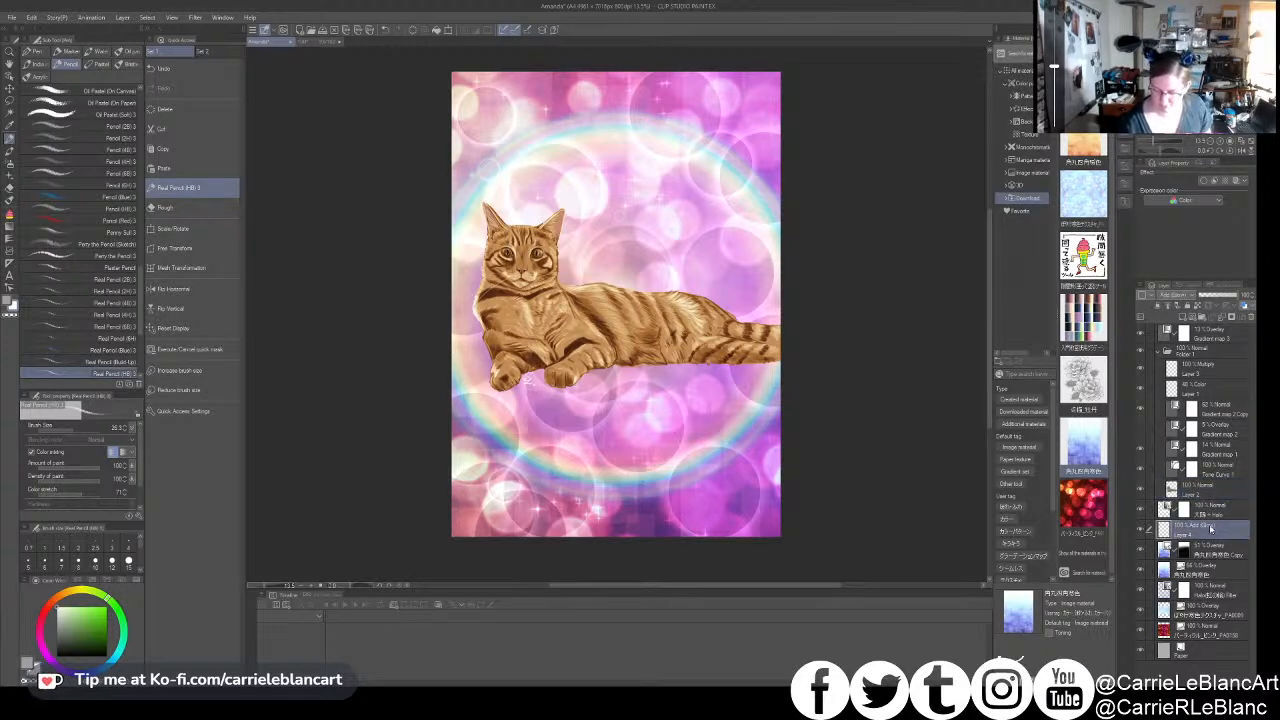
{"action": "left_click", "coordinate": [10, 185]}
{"action": "left_click", "coordinate": [118, 312]}
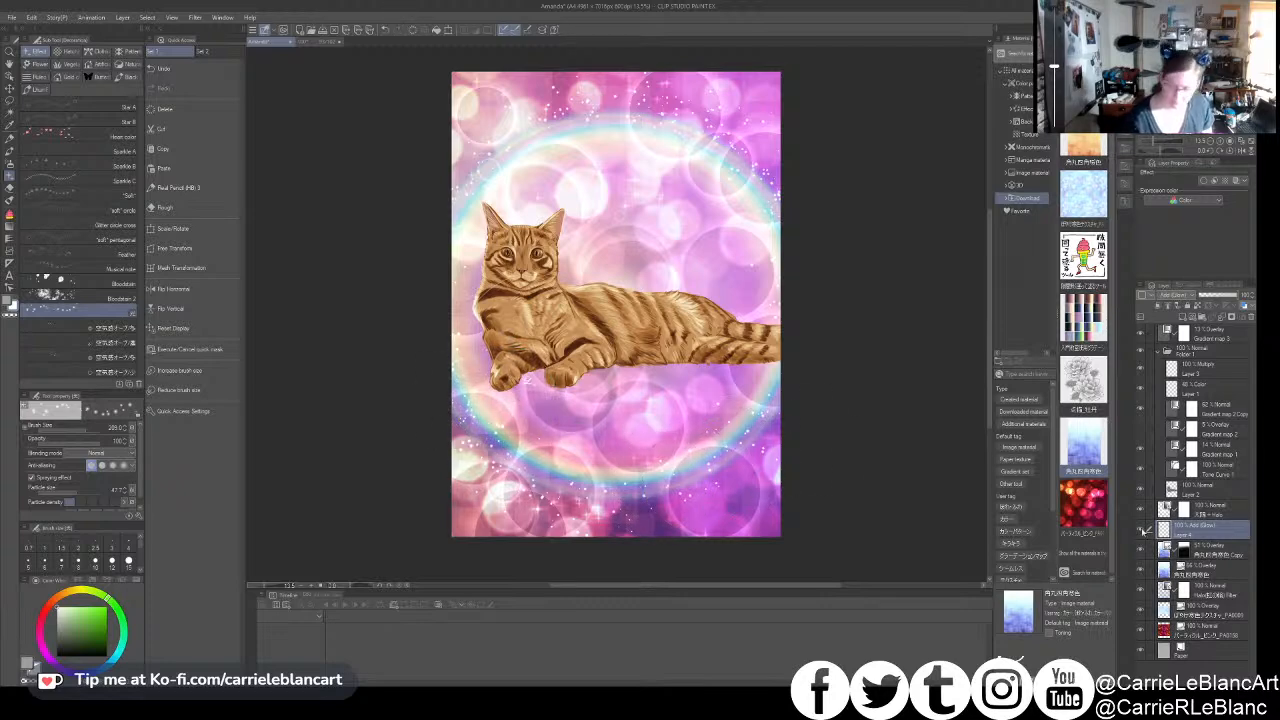
{"action": "left_click", "coordinate": [1182, 317]}
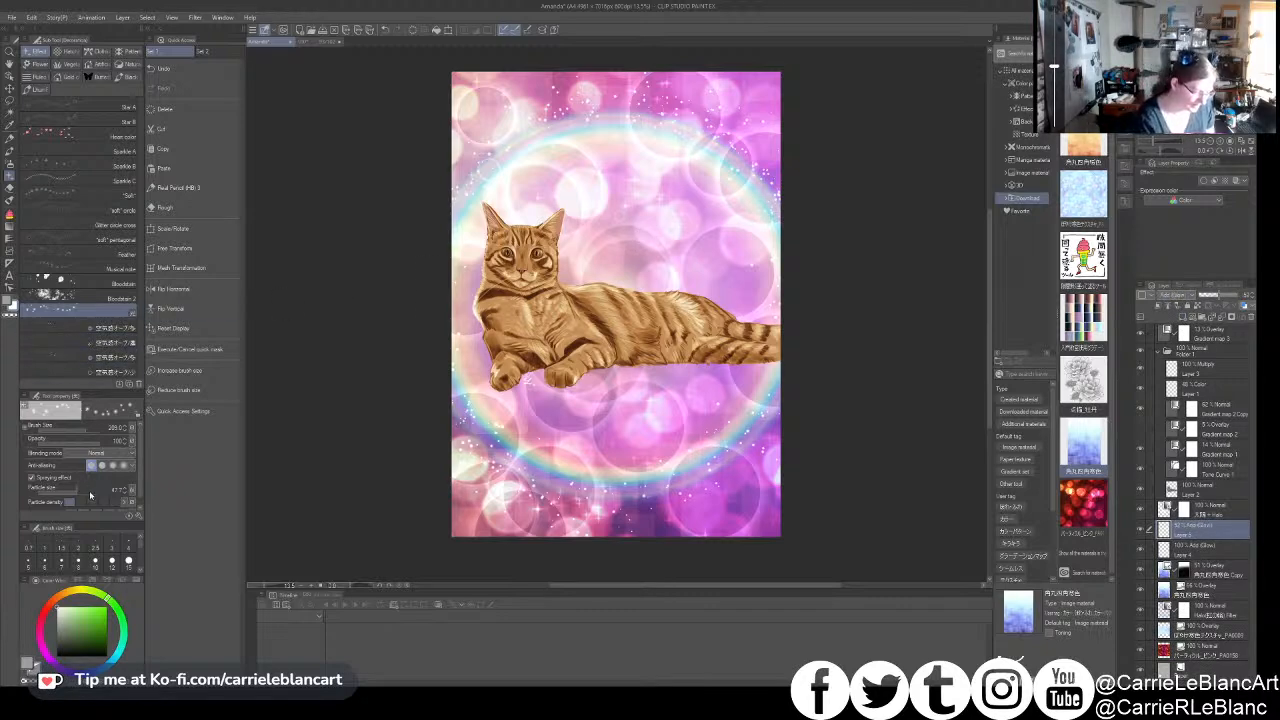
{"action": "left_click_drag", "start_coordinate": [90, 493], "coordinate": [95, 493]}
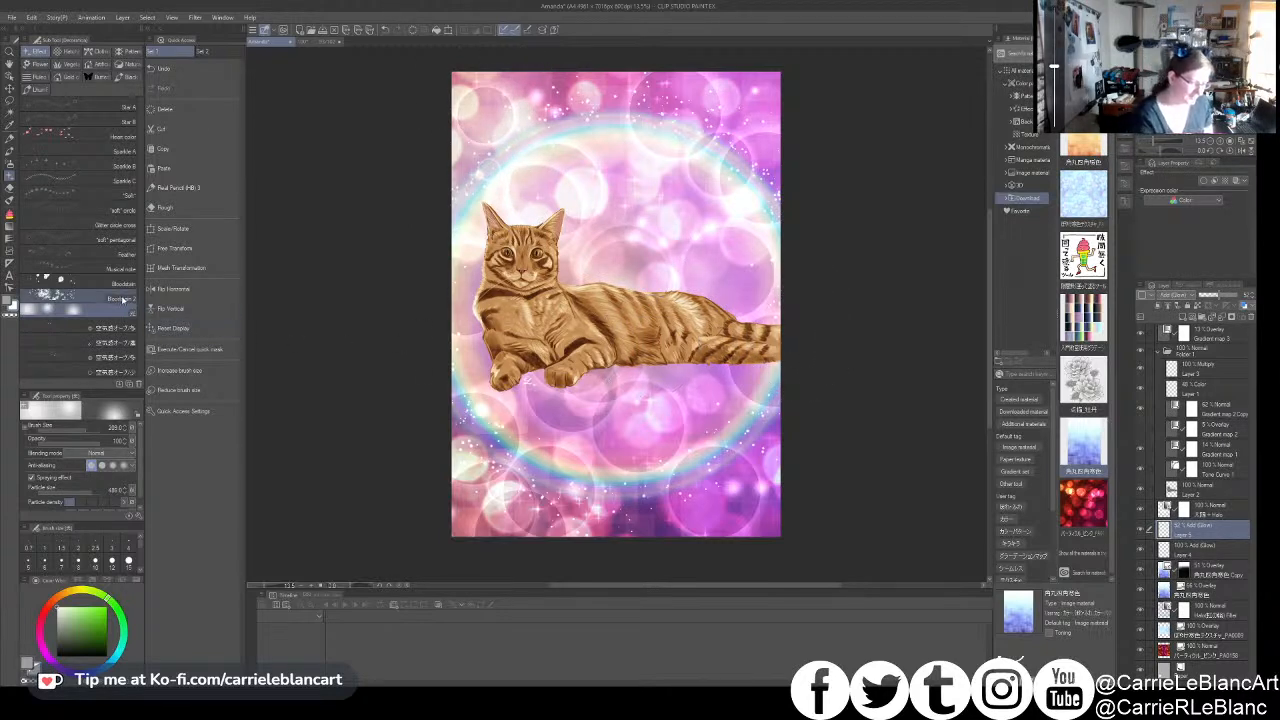
- Paint faint glowing orbs over the background with the large 空気感オーブ brush, and reduce its amount and density of paint to 0
{"action": "left_click", "coordinate": [137, 356]}
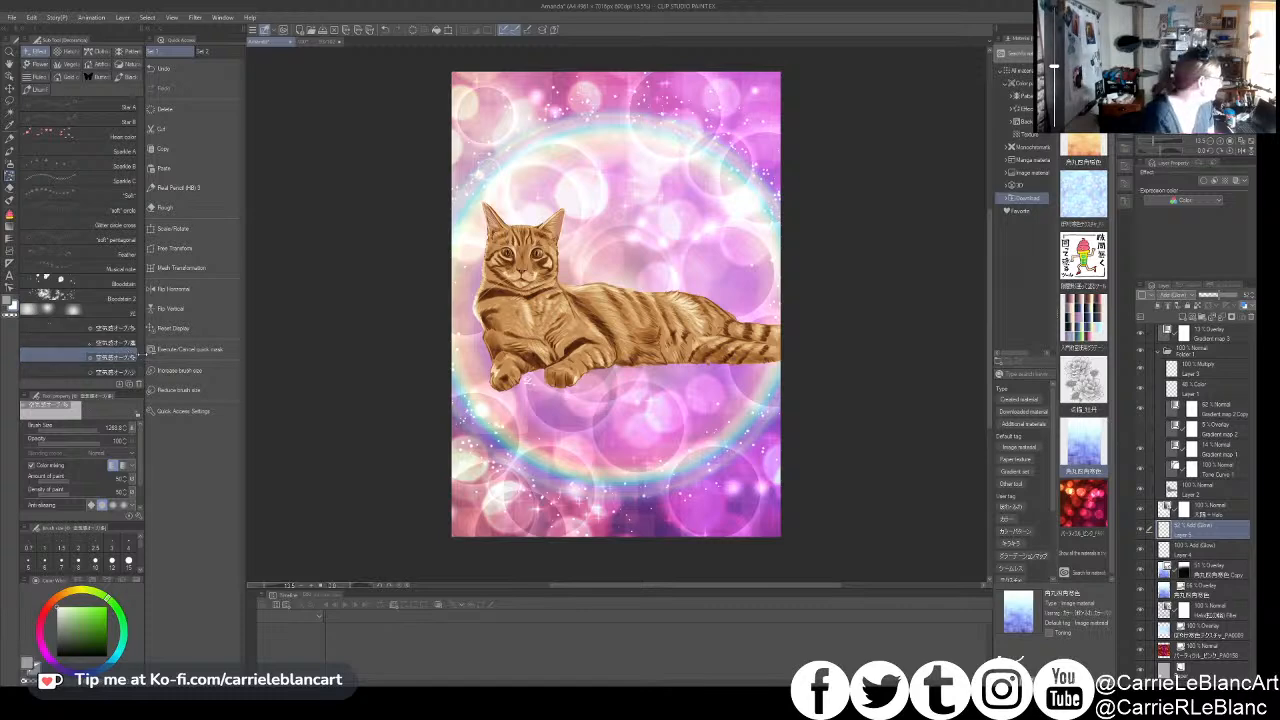
{"action": "left_click_drag", "start_coordinate": [652, 391], "coordinate": [705, 432]}
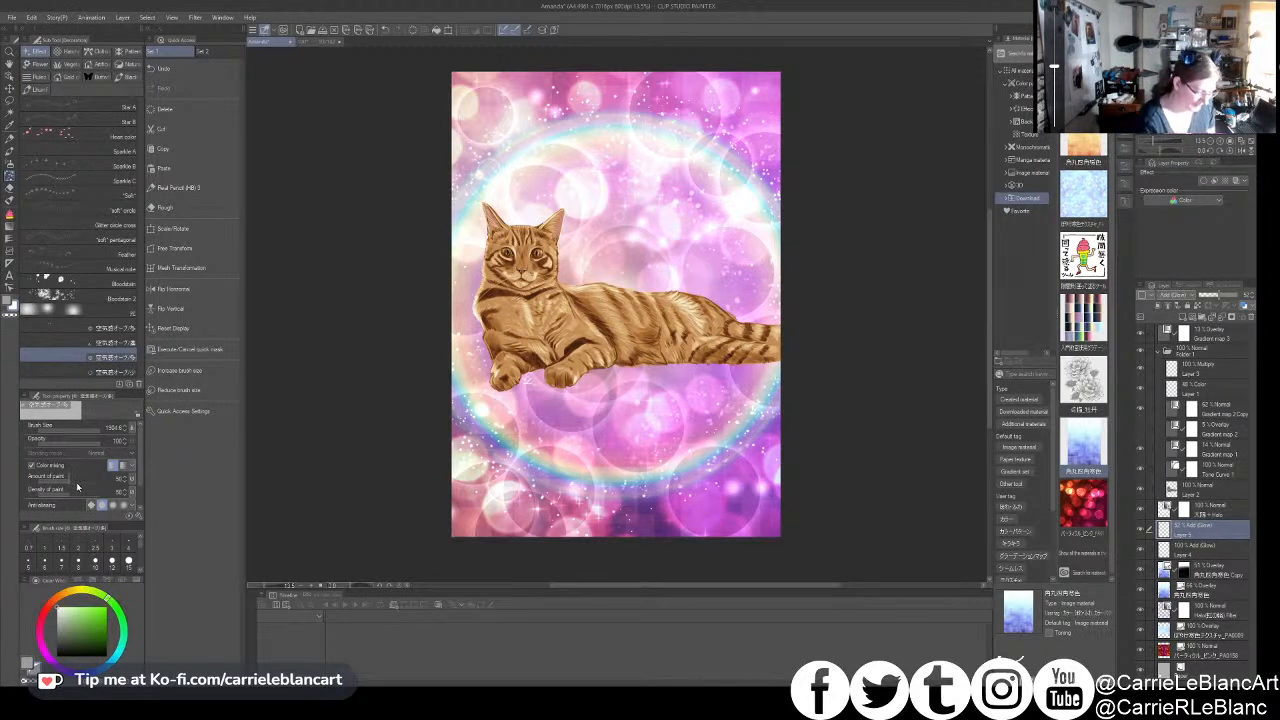
{"action": "left_click_drag", "start_coordinate": [64, 484], "coordinate": [58, 504]}
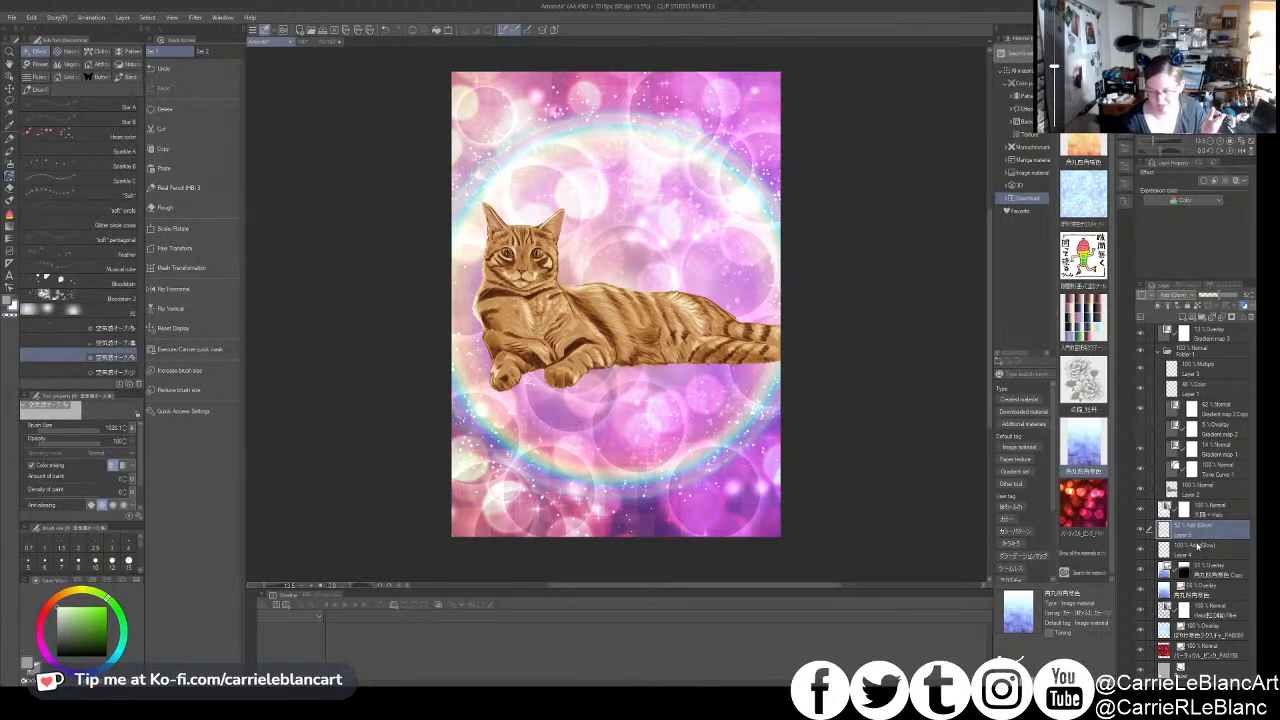
- Add a new layer above the rotated blue squares copy and set up the Rose decoration brush with black as the drawing colour
{"action": "left_click", "coordinate": [1205, 576]}
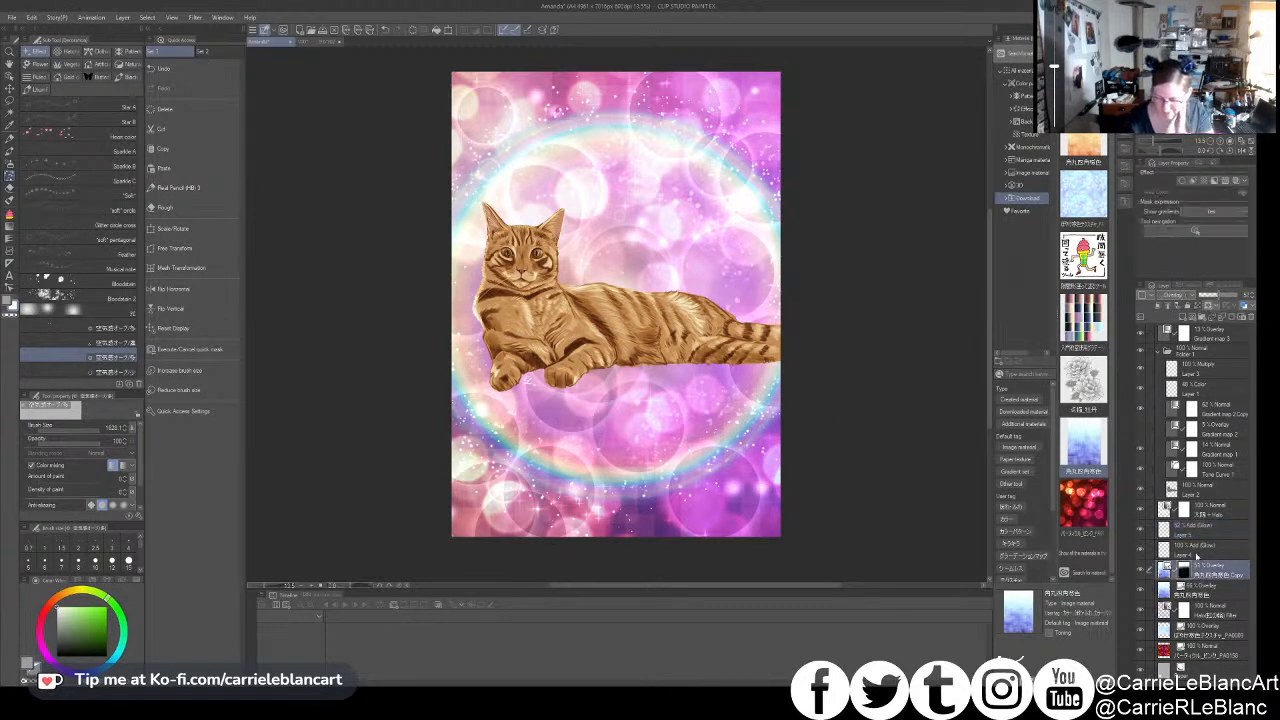
{"action": "left_click", "coordinate": [1183, 316]}
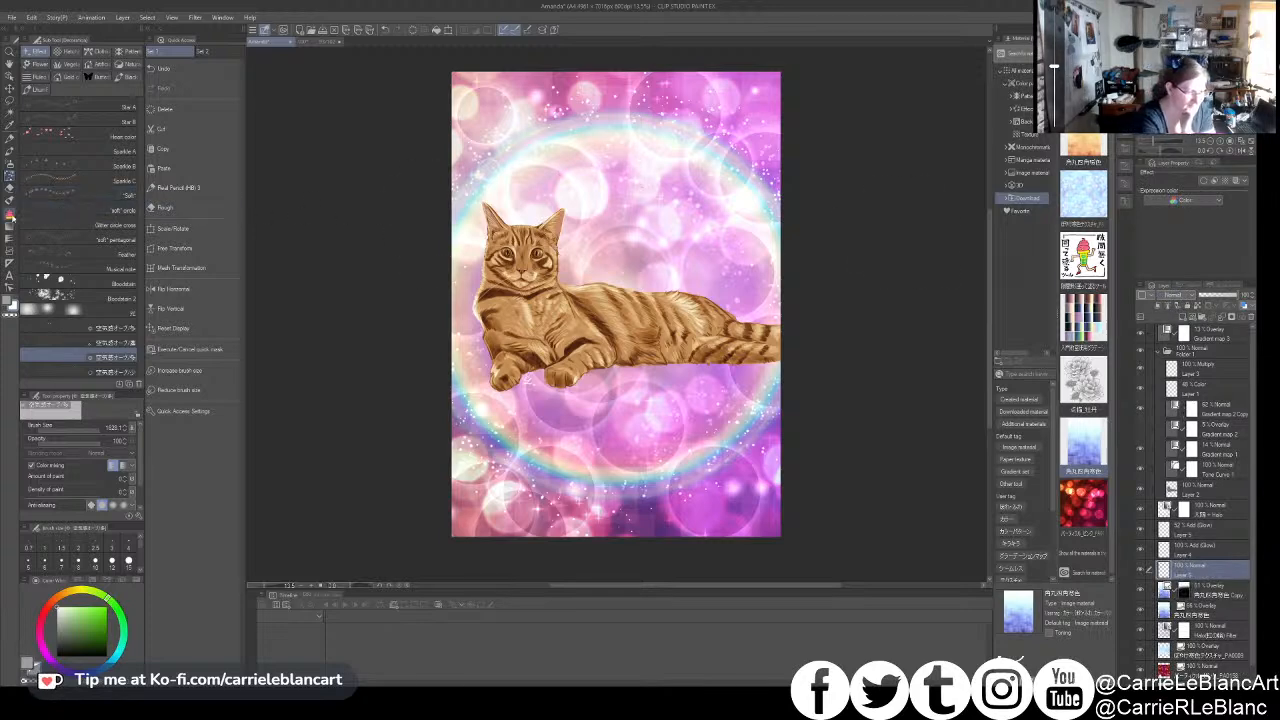
{"action": "left_click", "coordinate": [10, 213]}
{"action": "left_click", "coordinate": [10, 188]}
{"action": "left_click", "coordinate": [10, 176]}
{"action": "left_click", "coordinate": [38, 64]}
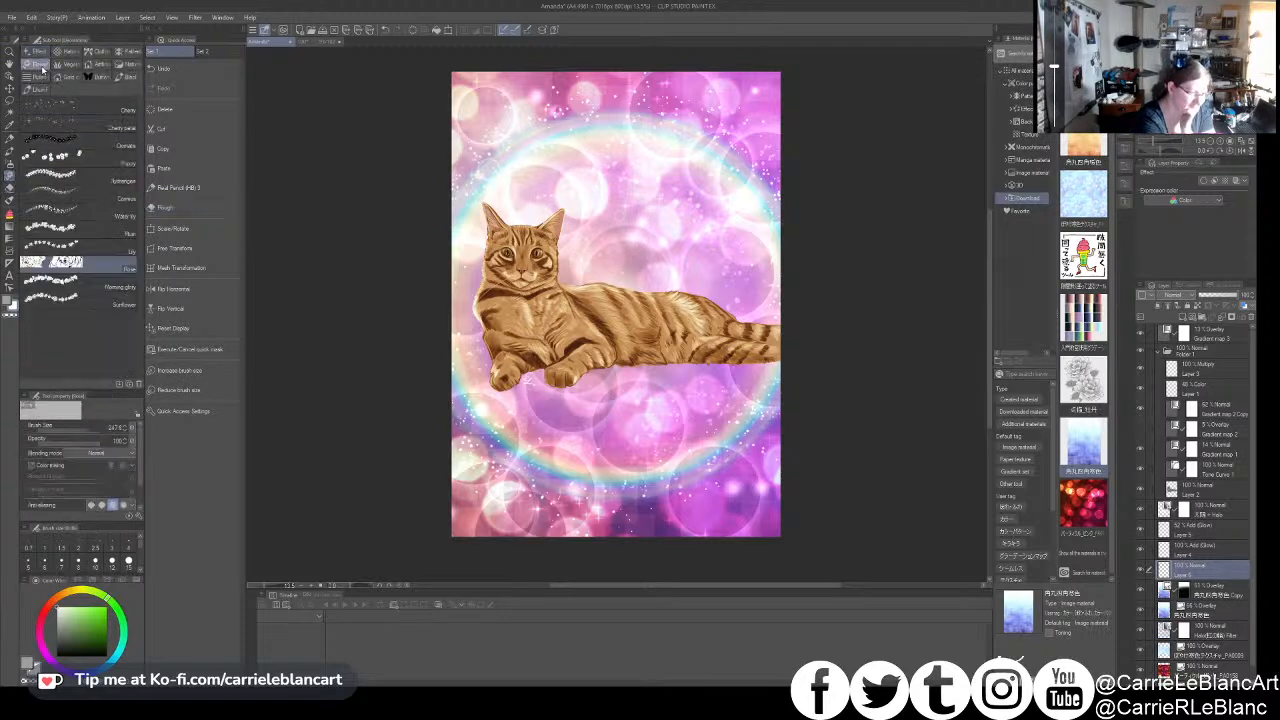
{"action": "left_click", "coordinate": [57, 656]}
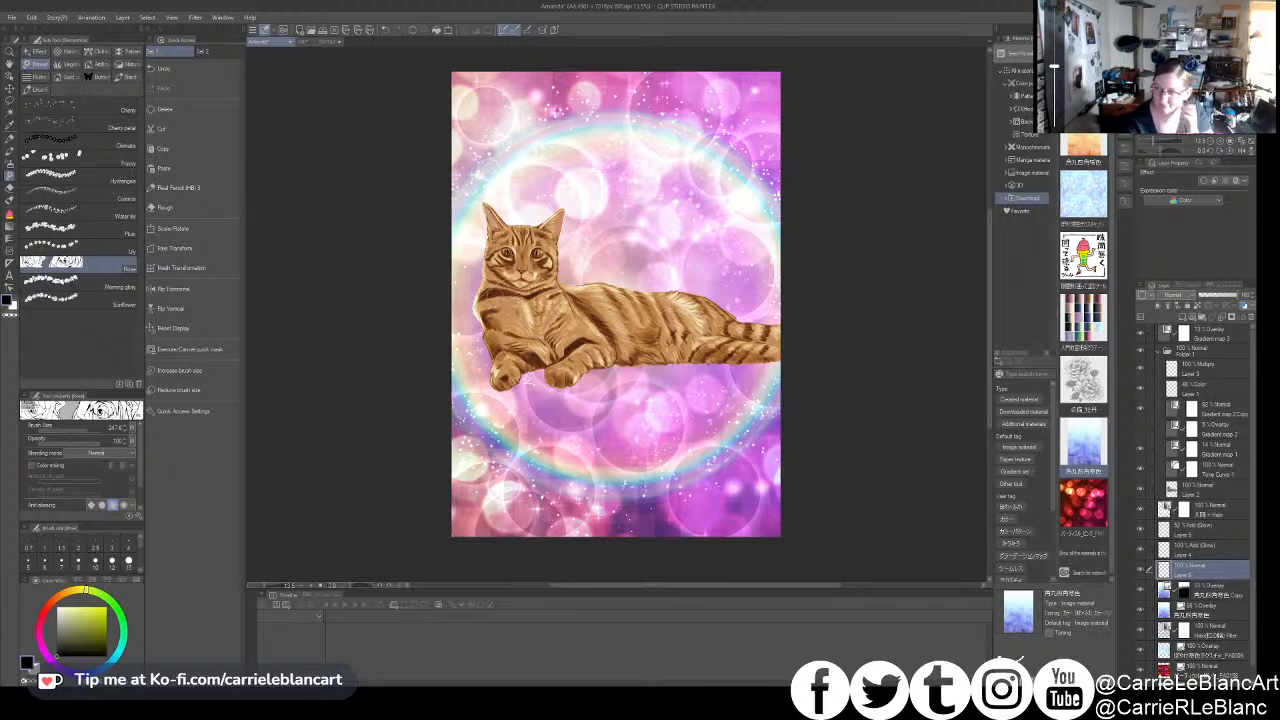
{"action": "left_click_drag", "start_coordinate": [473, 279], "coordinate": [474, 241]}
{"action": "mouse_move", "coordinate": [560, 270]}
{"action": "left_mouse_down"}
{"action": "mouse_move", "coordinate": [632, 262]}
{"action": "mouse_move", "coordinate": [690, 292]}
{"action": "left_mouse_up"}
{"action": "key", "text": "ctrl+z"}
{"action": "key", "text": "ctrl+z"}
- Adjust the Rose brush's particle size and paint outlined white roses beside the cat's chest and behind its shoulders
{"action": "scroll", "coordinate": [88, 506], "scroll_direction": "down", "scroll_amount": 3}
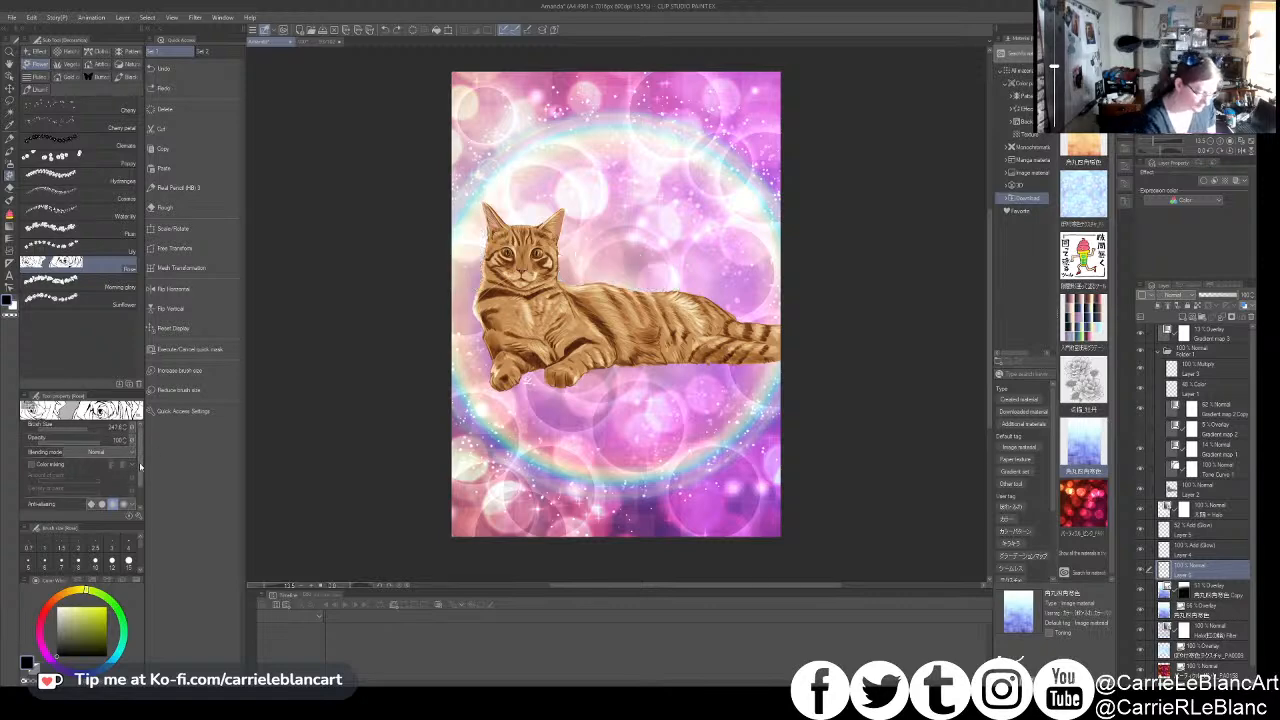
{"action": "left_click_drag", "start_coordinate": [88, 506], "coordinate": [73, 503]}
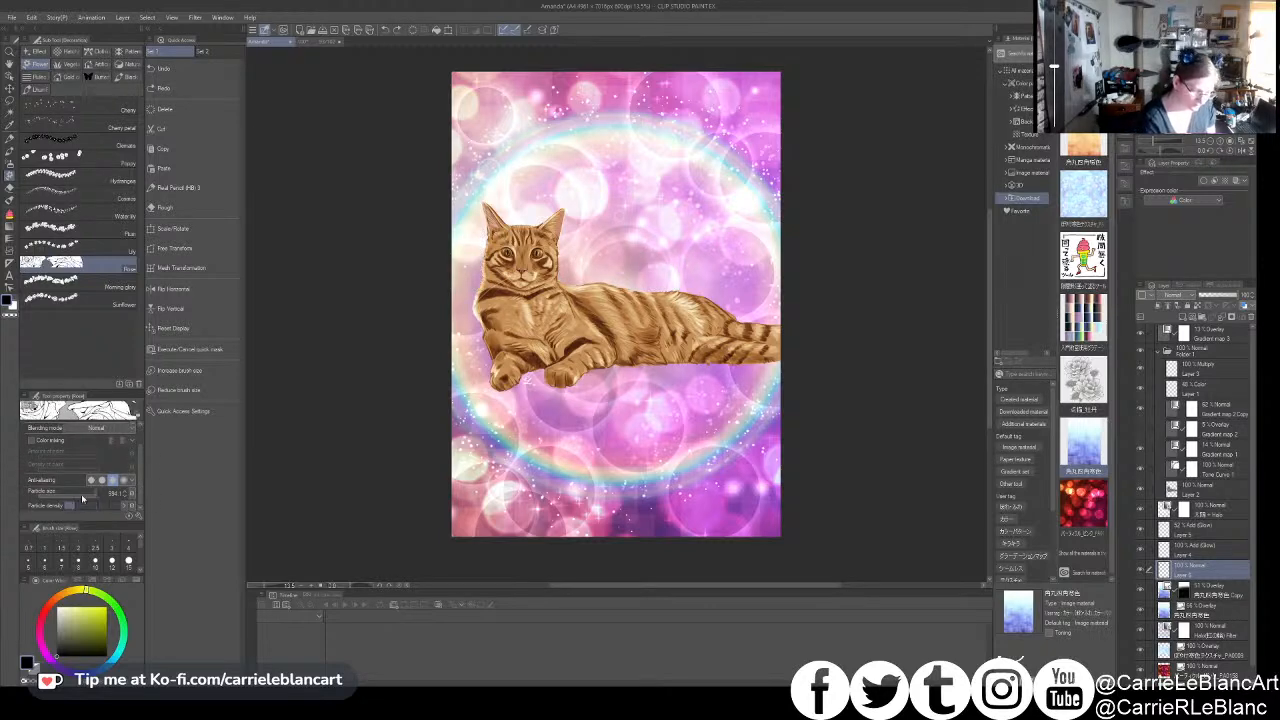
{"action": "mouse_move", "coordinate": [566, 264]}
{"action": "left_mouse_down"}
{"action": "mouse_move", "coordinate": [624, 262]}
{"action": "mouse_move", "coordinate": [745, 296]}
{"action": "mouse_move", "coordinate": [763, 326]}
{"action": "mouse_move", "coordinate": [585, 265]}
{"action": "left_mouse_up"}
{"action": "key", "text": "ctrl+z"}
{"action": "mouse_move", "coordinate": [488, 310]}
{"action": "left_mouse_down"}
{"action": "mouse_move", "coordinate": [470, 272]}
{"action": "mouse_move", "coordinate": [476, 234]}
{"action": "mouse_move", "coordinate": [480, 378]}
{"action": "left_mouse_up"}
{"action": "left_click", "coordinate": [466, 324]}
{"action": "left_click", "coordinate": [608, 270]}
{"action": "left_click", "coordinate": [566, 264]}
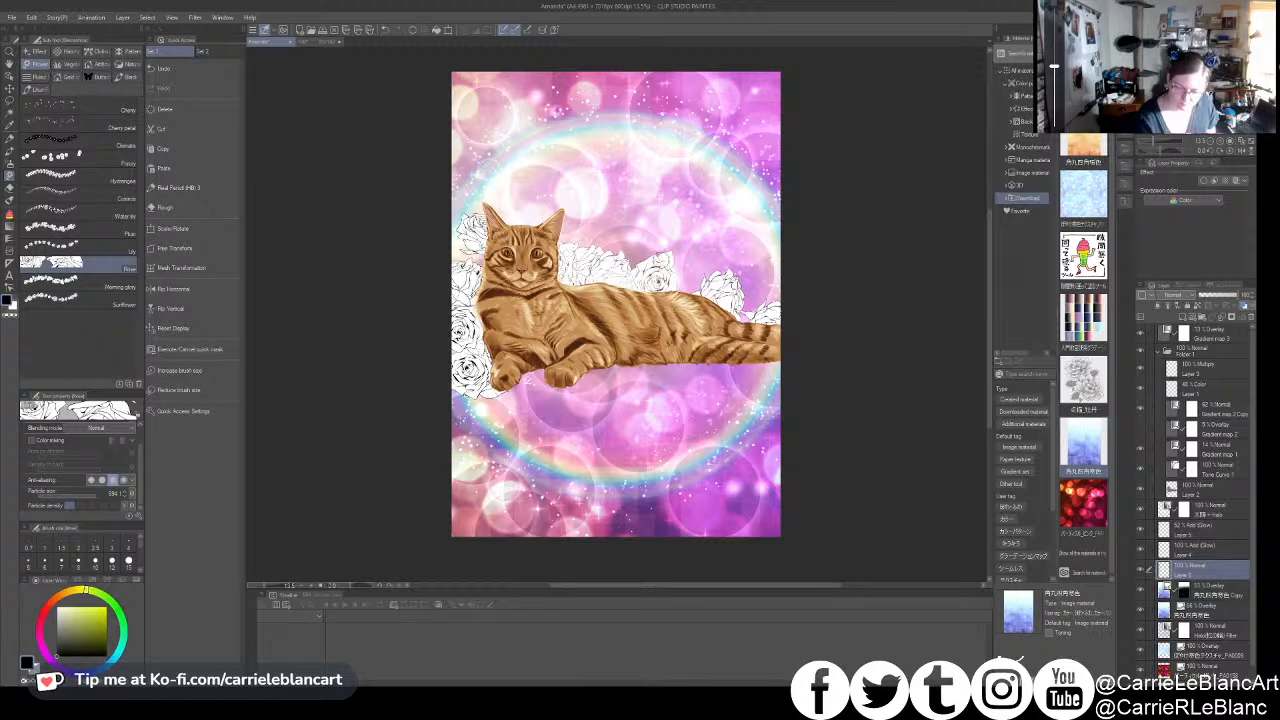
- Extend the white roses along the cat's lower back and above its tail, and add one beside its head
{"action": "left_click", "coordinate": [700, 273]}
{"action": "left_click", "coordinate": [692, 284]}
{"action": "left_click", "coordinate": [765, 299]}
{"action": "left_click", "coordinate": [762, 276]}
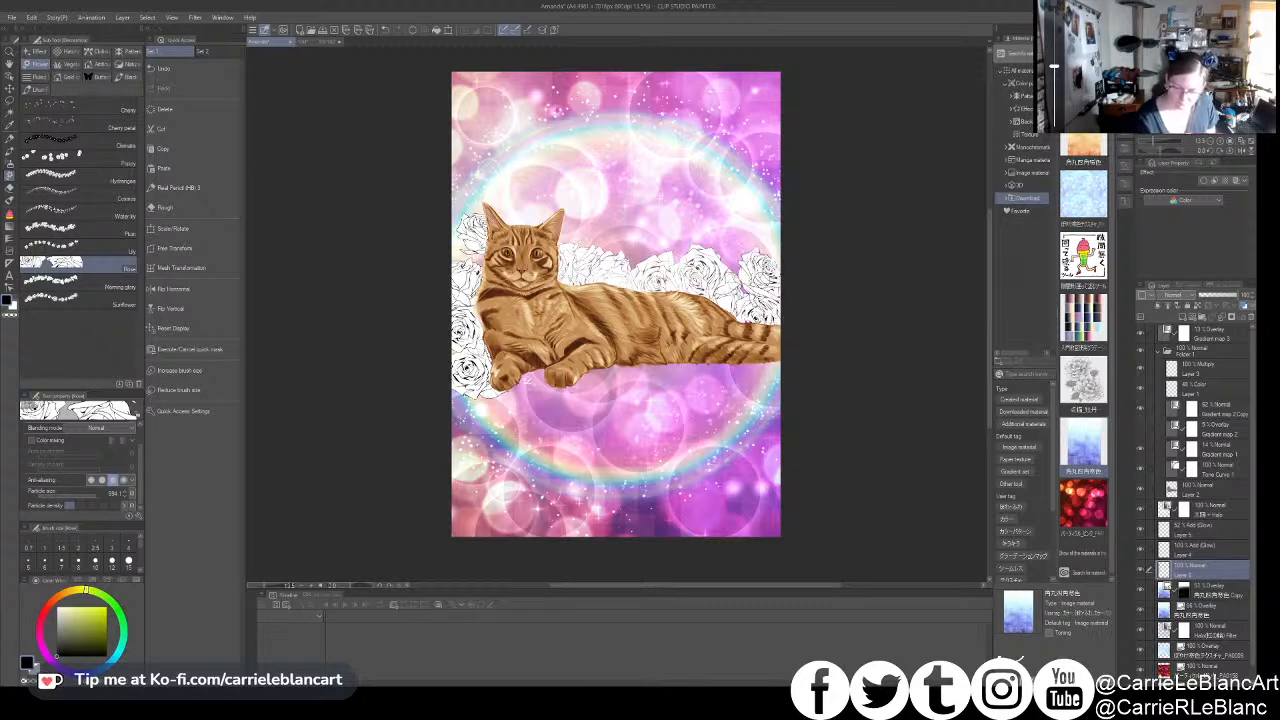
{"action": "left_click", "coordinate": [731, 270]}
{"action": "left_click", "coordinate": [472, 247]}
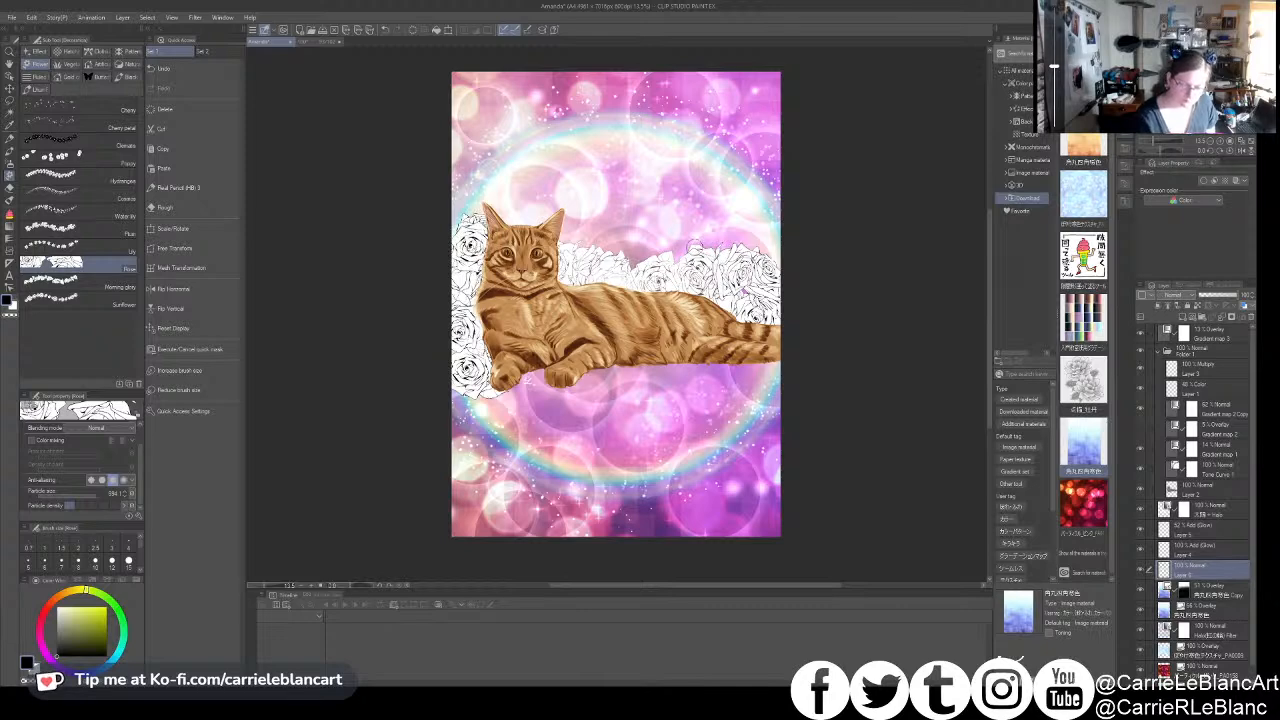
- Build up a taller cluster of roses above the cat's tail and fill the gaps along its back
{"action": "left_click", "coordinate": [728, 241]}
{"action": "left_click", "coordinate": [754, 240]}
{"action": "key", "text": "ctrl+z"}
{"action": "key", "text": "ctrl+z"}
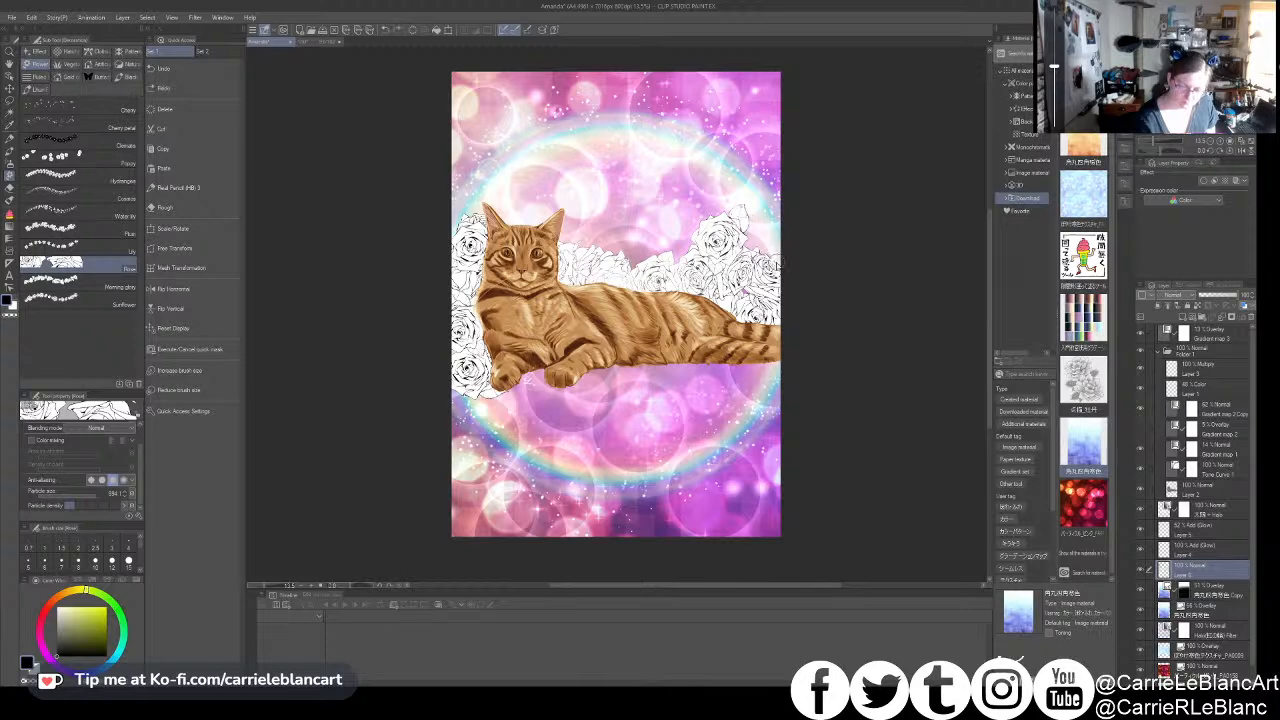
{"action": "left_click", "coordinate": [764, 234]}
{"action": "left_click", "coordinate": [768, 254]}
{"action": "left_click", "coordinate": [747, 277]}
{"action": "left_click", "coordinate": [770, 287]}
{"action": "left_click", "coordinate": [754, 320]}
{"action": "left_click", "coordinate": [701, 291]}
{"action": "left_click_drag", "start_coordinate": [698, 291], "coordinate": [612, 284]}
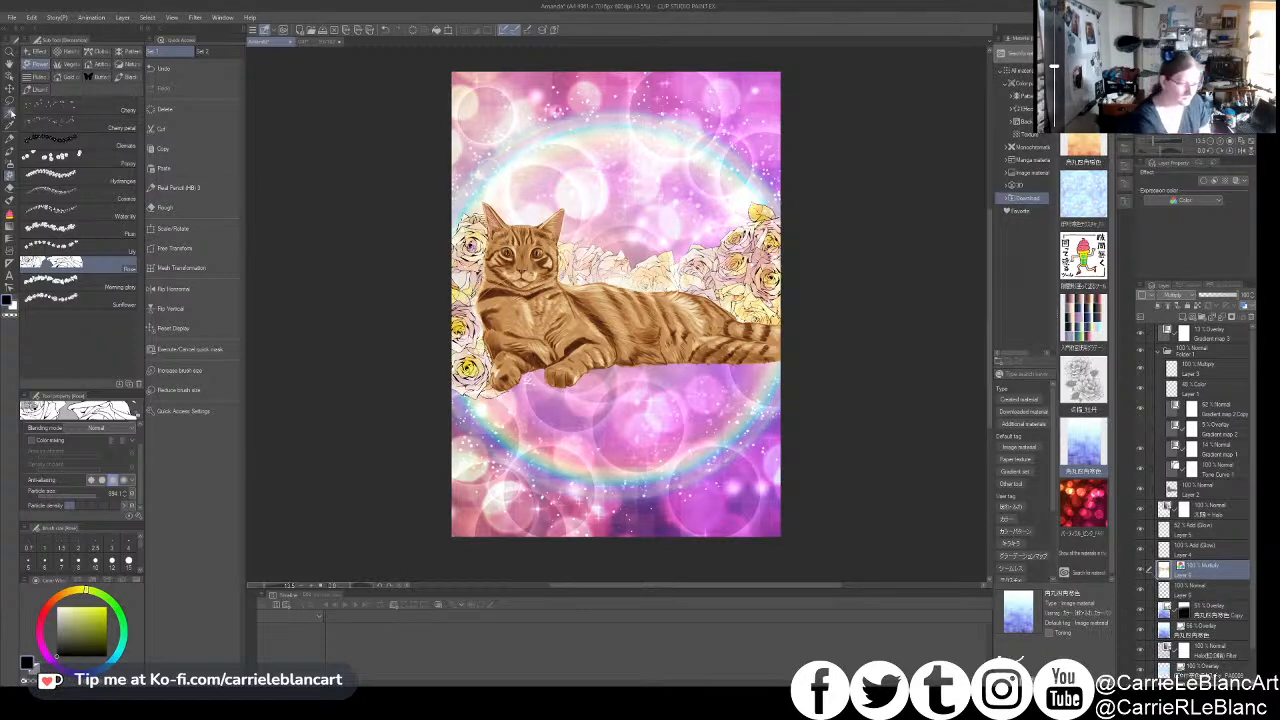
{"action": "key", "text": "w"}
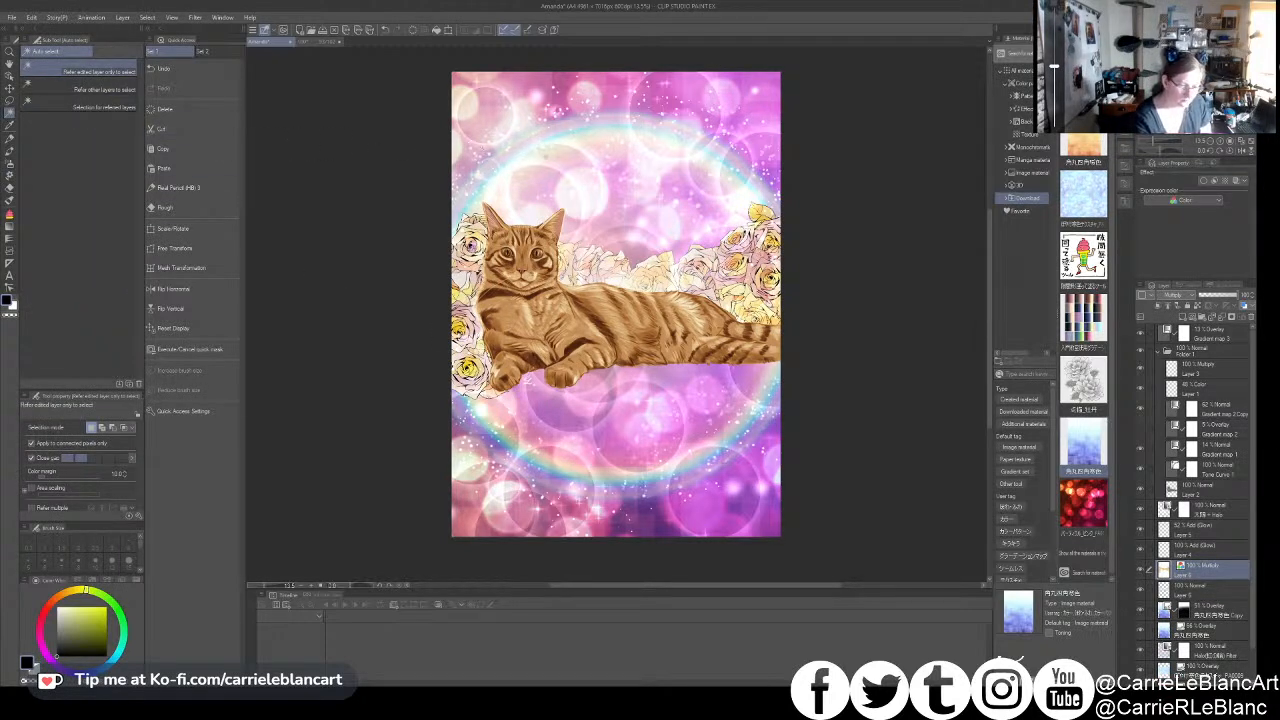
{"action": "left_click", "coordinate": [538, 150]}
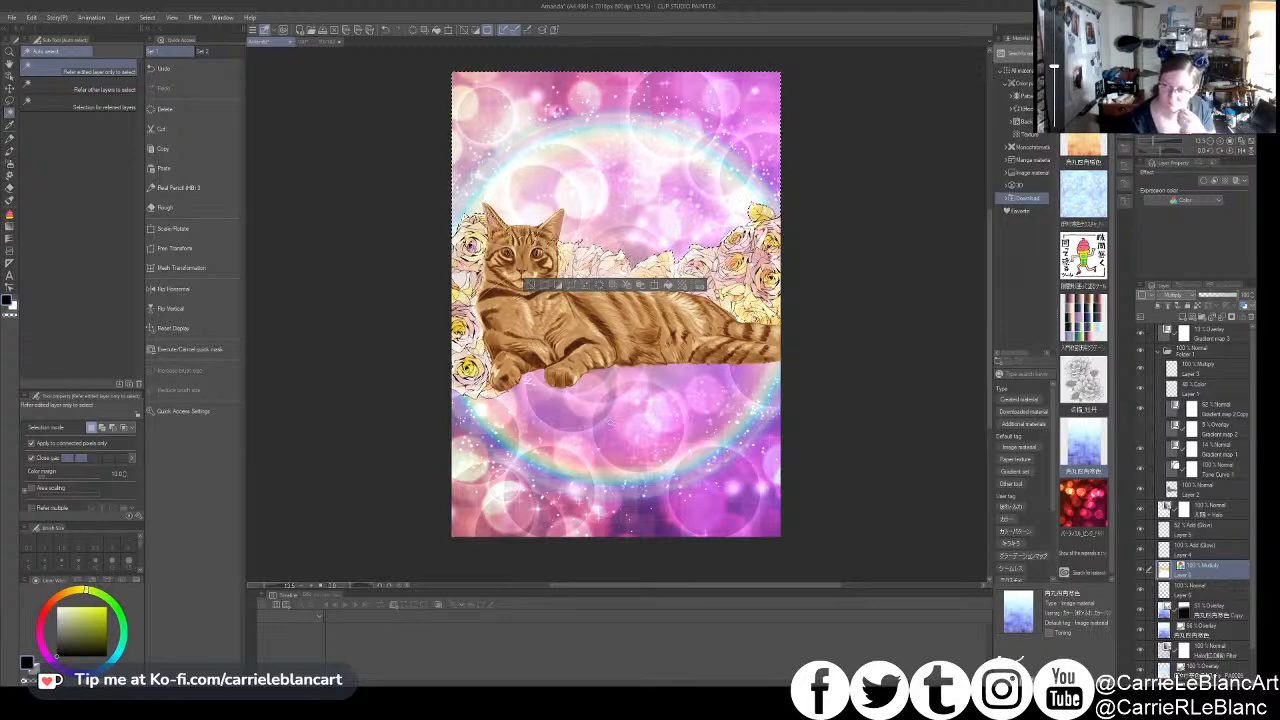
{"action": "left_click", "coordinate": [609, 423]}
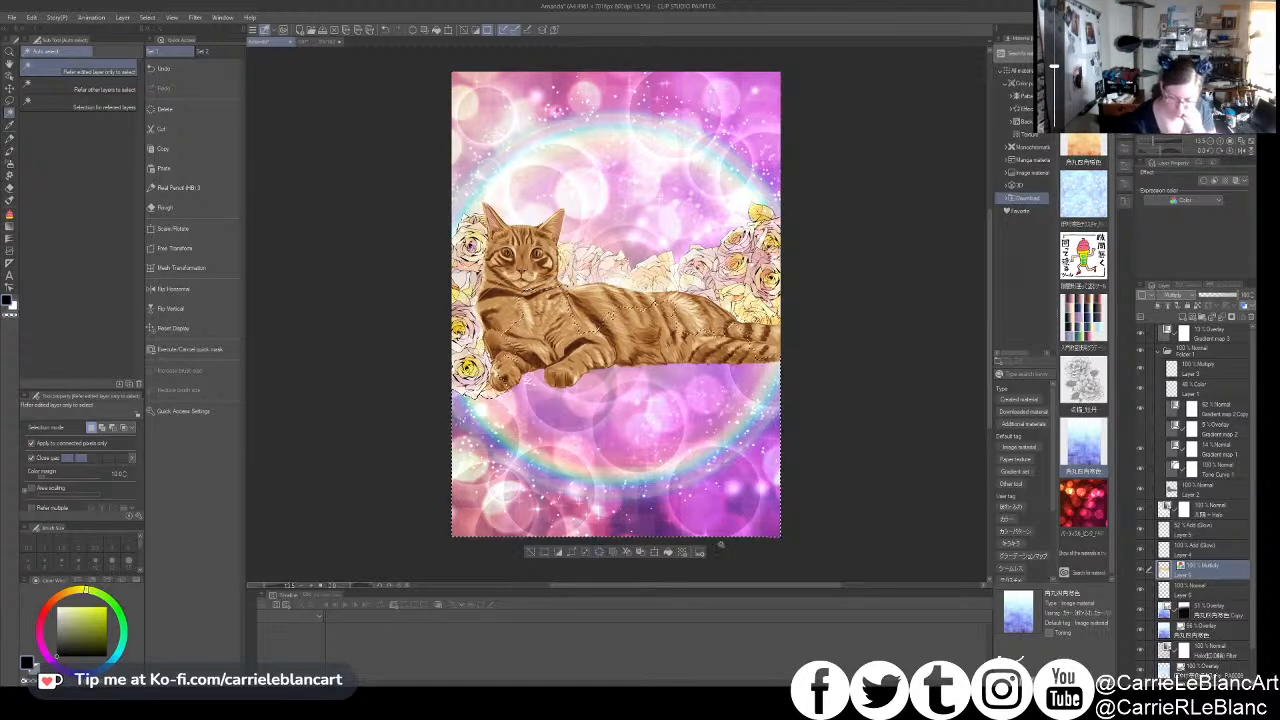
{"action": "key", "text": "ctrl+d"}
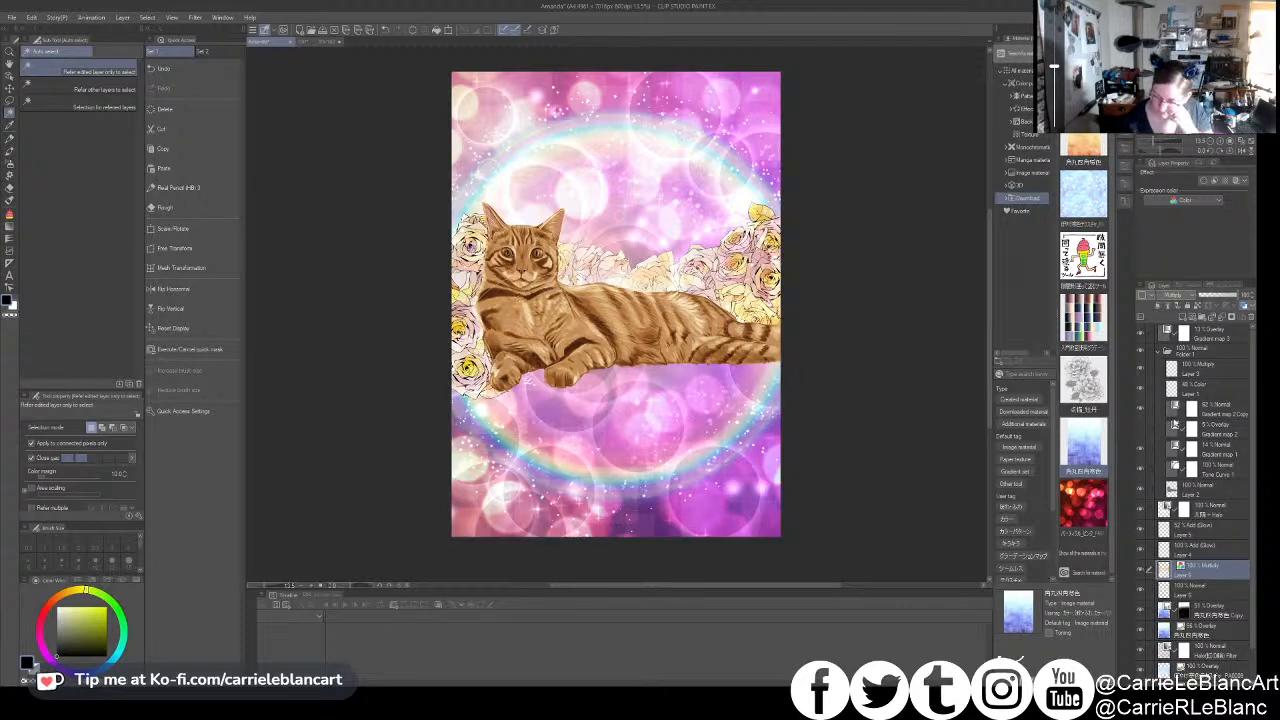
- Set the rose layer's blending mode to Normal and deepen the roses' contrast and colour with a tonal correction
{"action": "left_click", "coordinate": [1178, 310]}
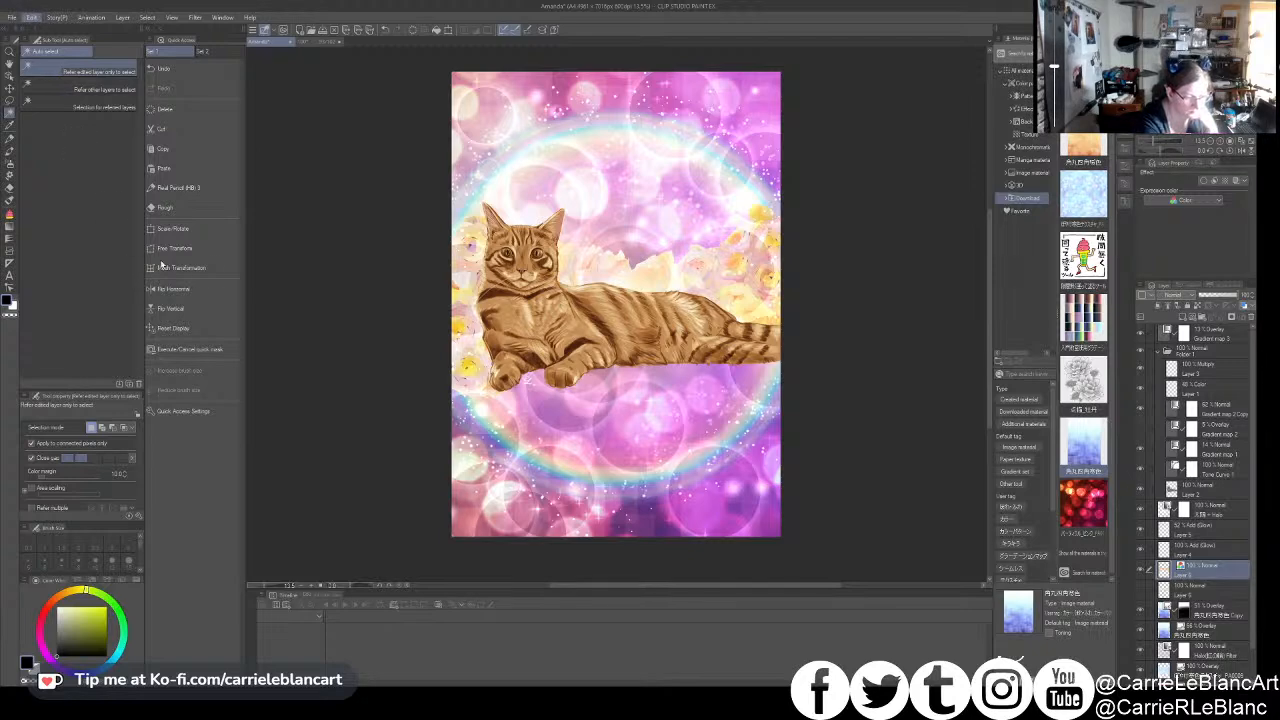
{"action": "left_click", "coordinate": [254, 320]}
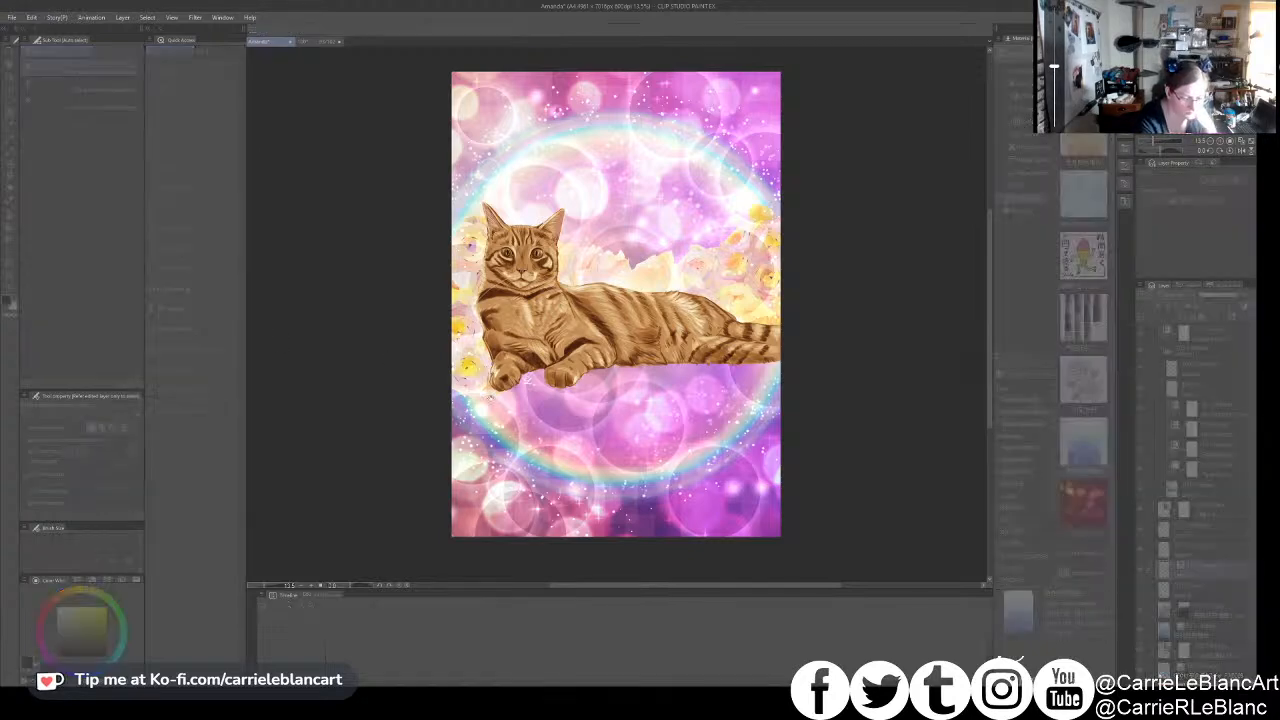
{"action": "left_click", "coordinate": [664, 552]}
{"action": "left_click_drag", "start_coordinate": [685, 560], "coordinate": [683, 560]}
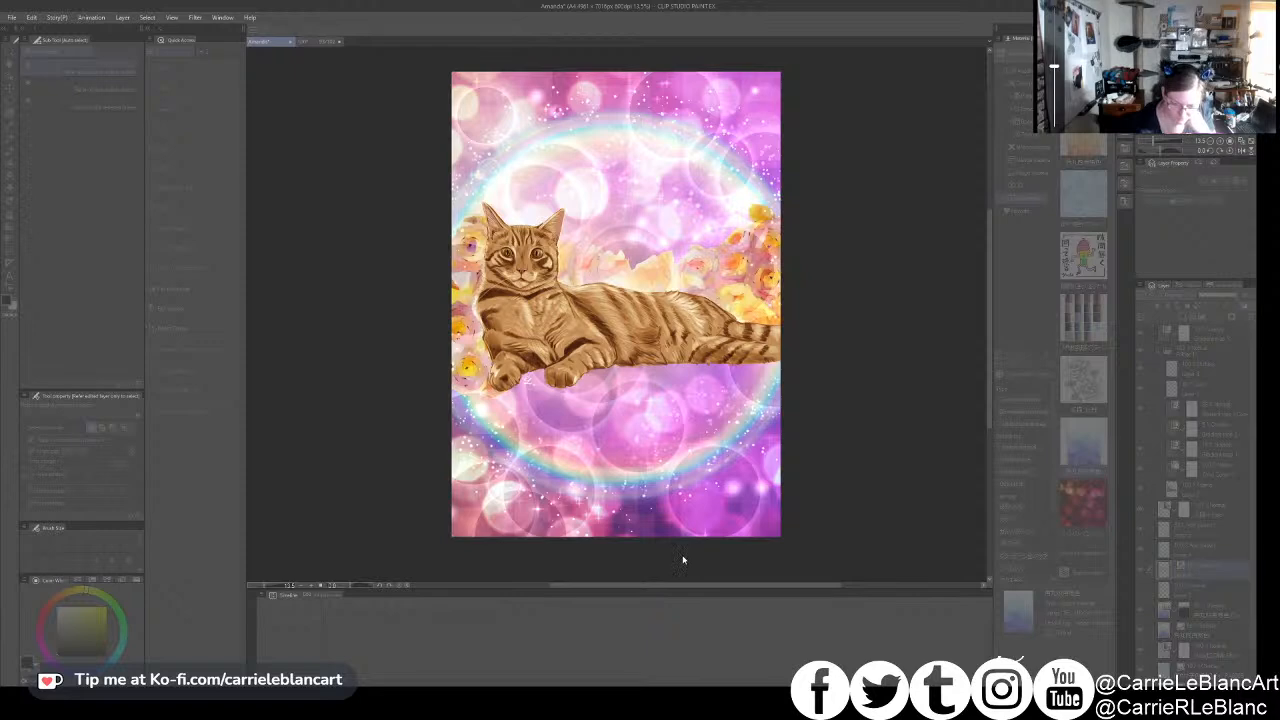
{"action": "left_click", "coordinate": [723, 446]}
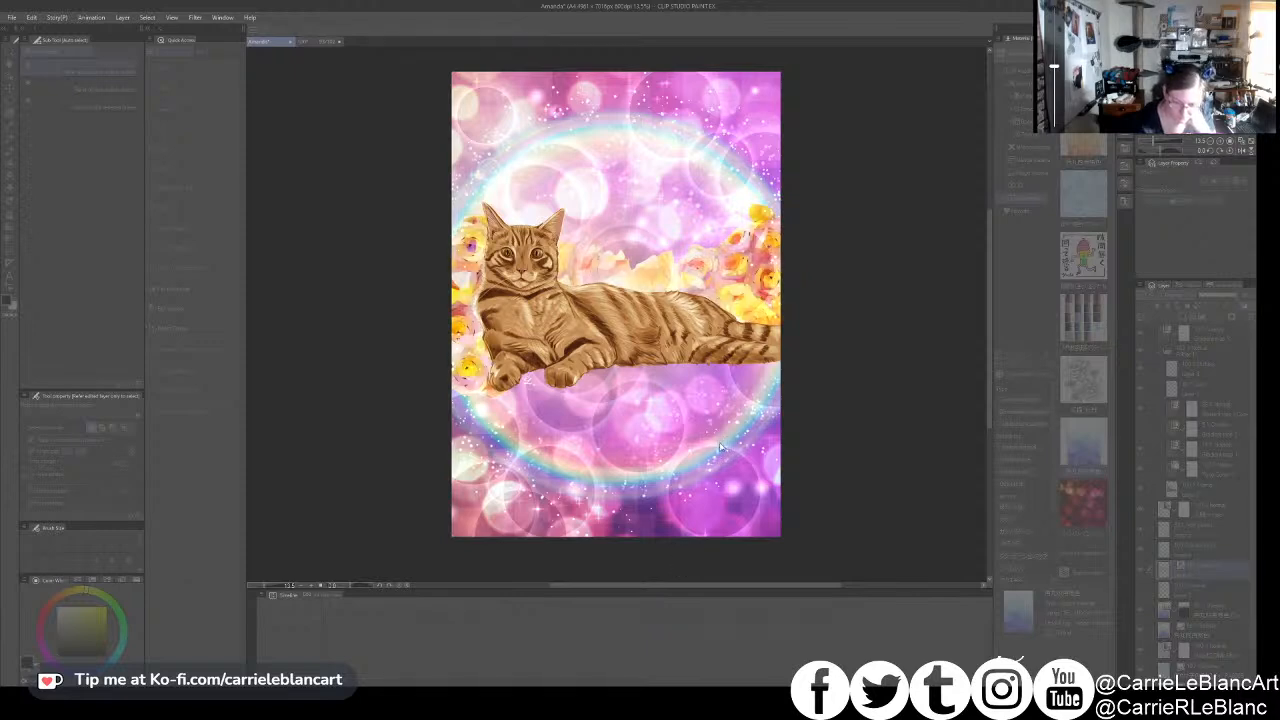
{"action": "left_click_drag", "start_coordinate": [713, 456], "coordinate": [687, 564]}
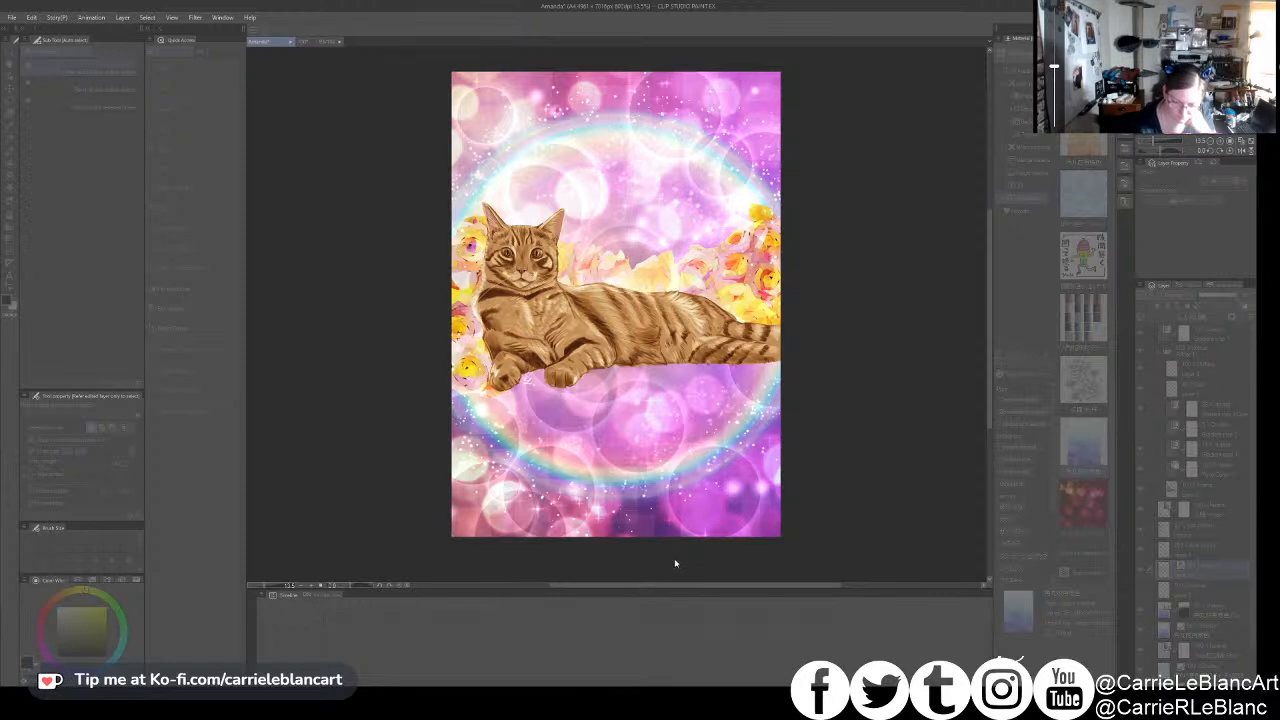
{"action": "left_click", "coordinate": [758, 425]}
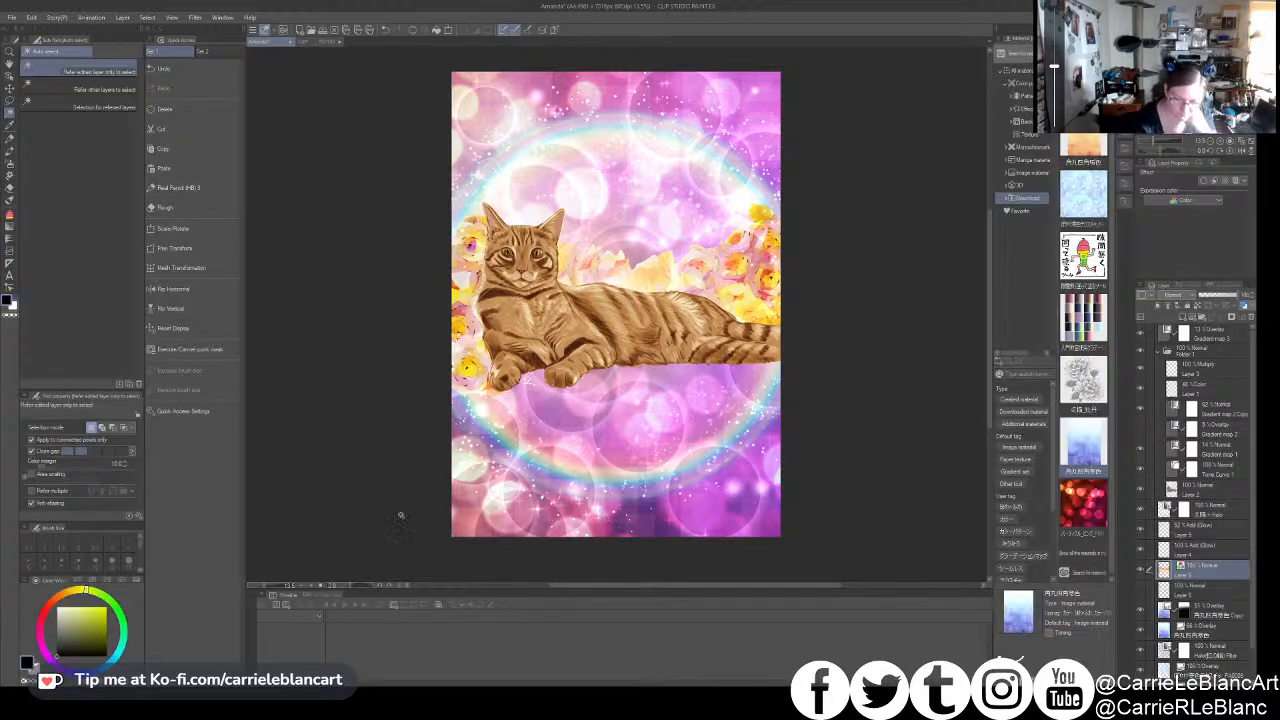
- Look through the decoration brushes and the materials library for a suitable texture or splatter for the roses
{"action": "left_click", "coordinate": [11, 187]}
{"action": "left_click", "coordinate": [11, 177]}
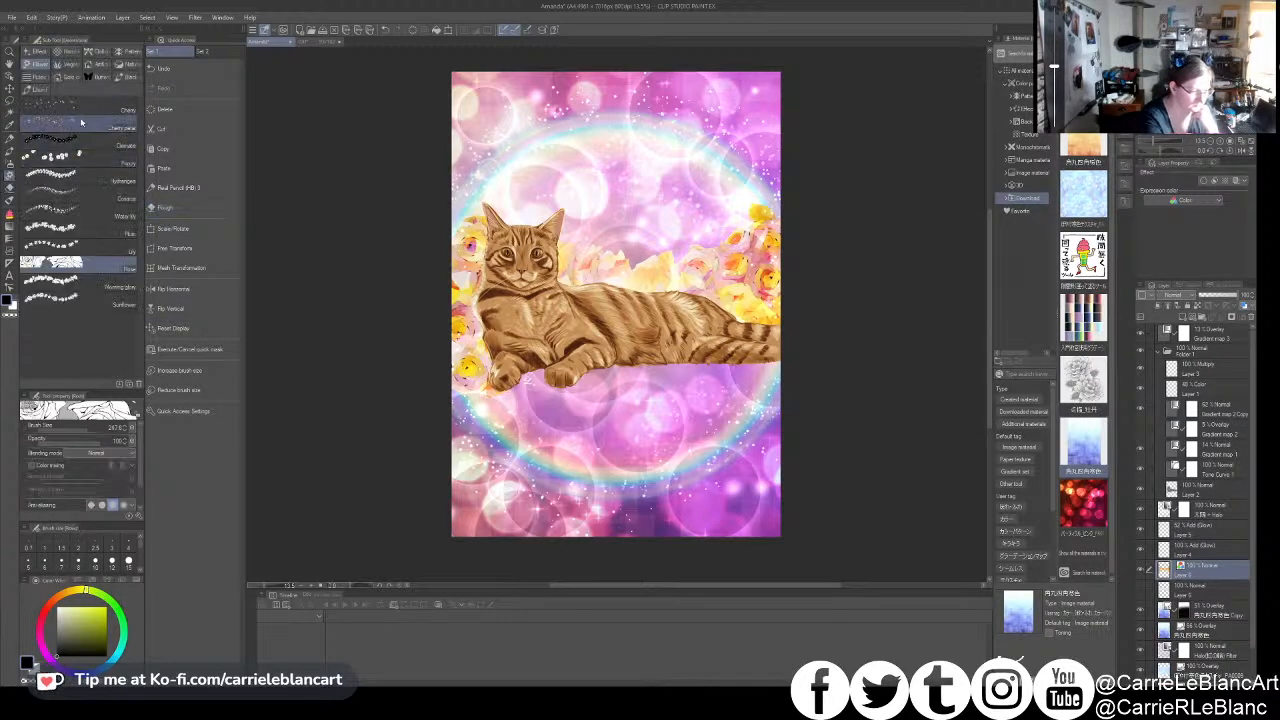
{"action": "left_click", "coordinate": [97, 65]}
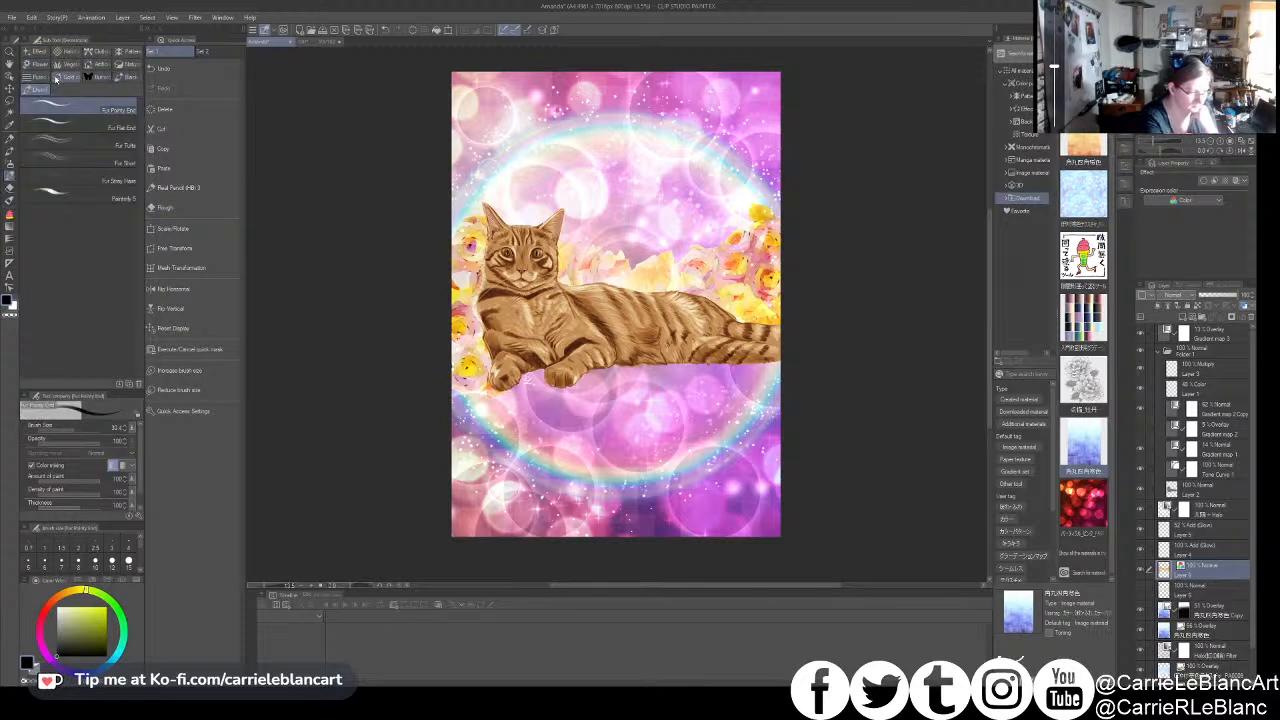
{"action": "left_click", "coordinate": [130, 77]}
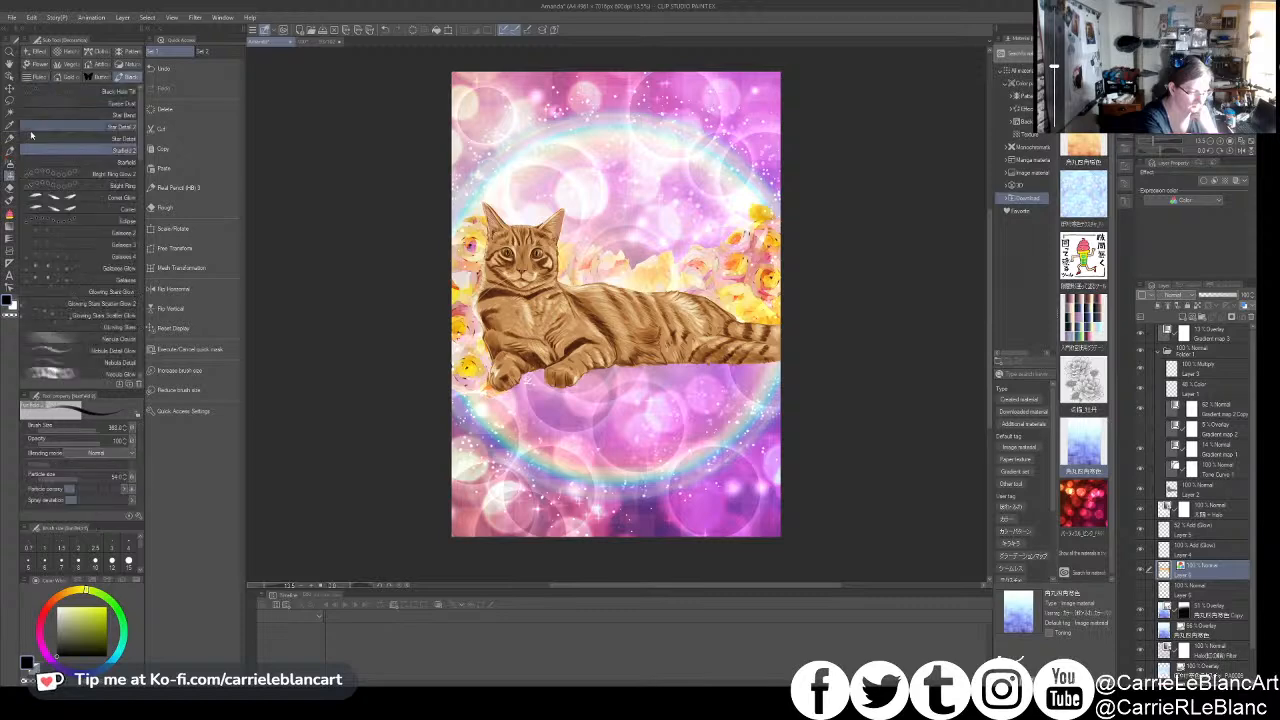
{"action": "left_click_drag", "start_coordinate": [140, 150], "coordinate": [139, 380]}
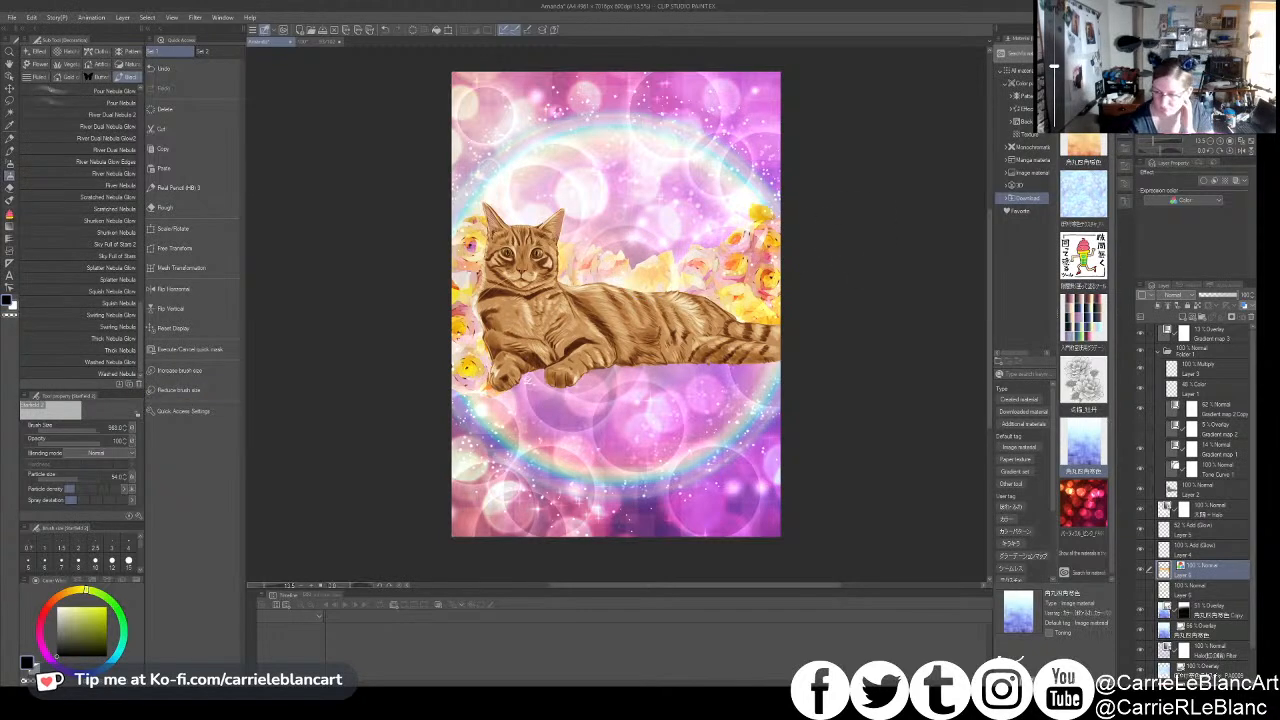
{"action": "left_click_drag", "start_coordinate": [1111, 176], "coordinate": [1111, 178]}
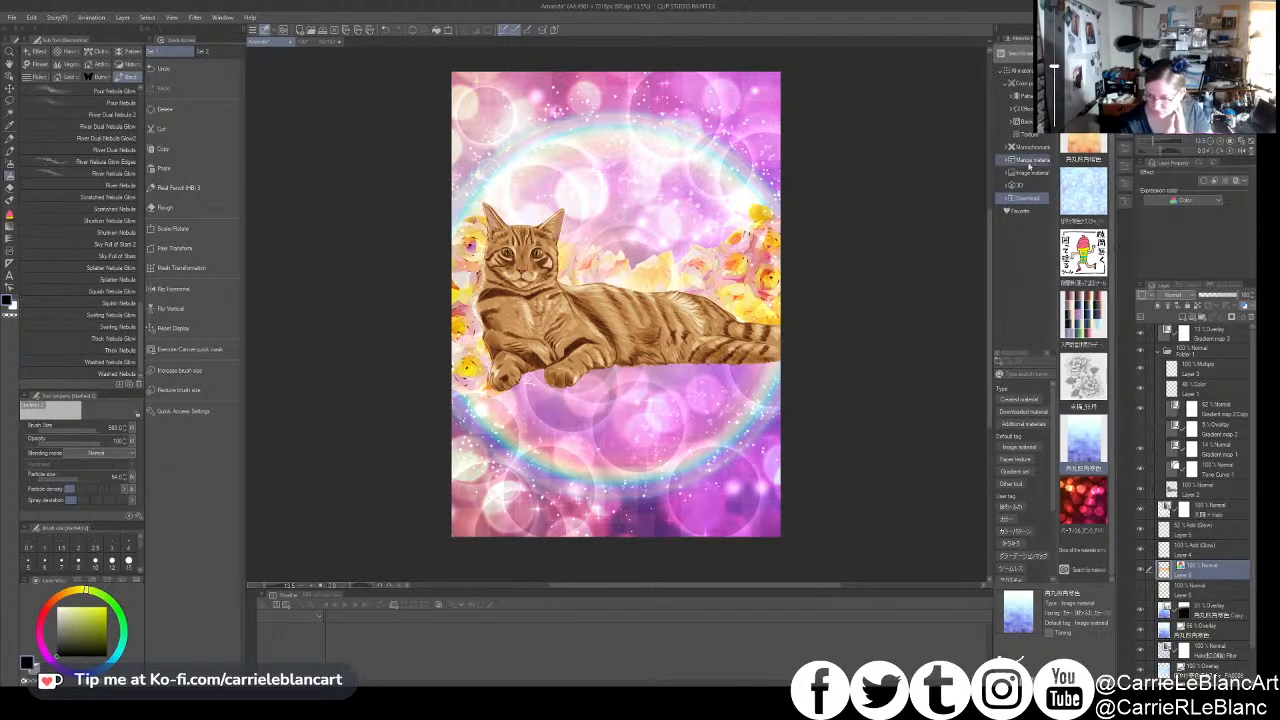
{"action": "left_click", "coordinate": [1020, 71]}
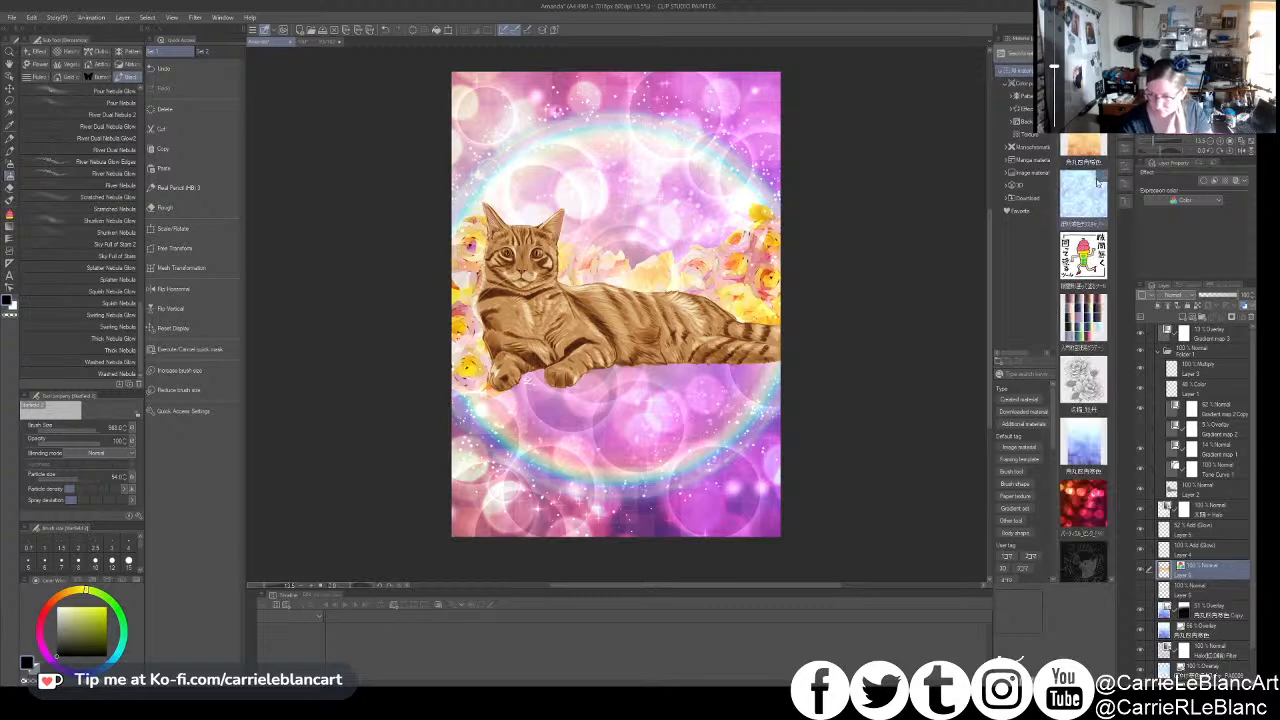
{"action": "scroll", "coordinate": [1084, 340], "scroll_direction": "down", "scroll_amount": 15}
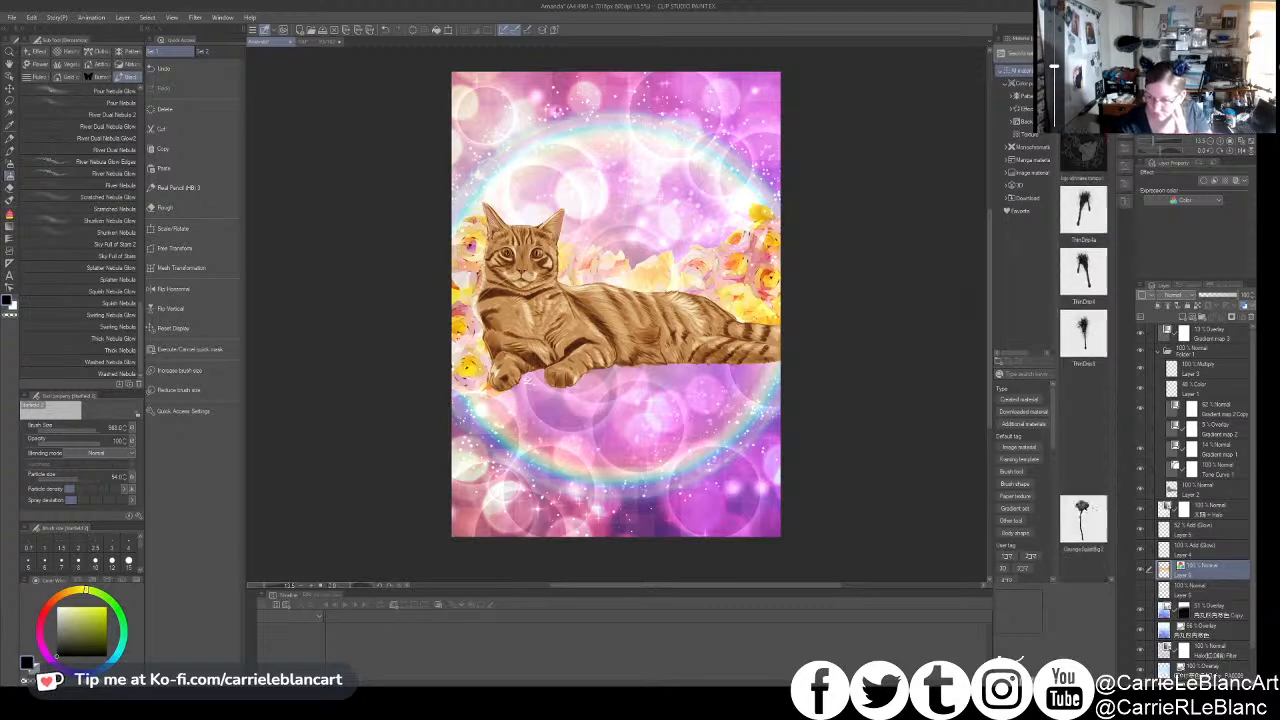
{"action": "scroll", "coordinate": [1084, 350], "scroll_direction": "down", "scroll_amount": 6}
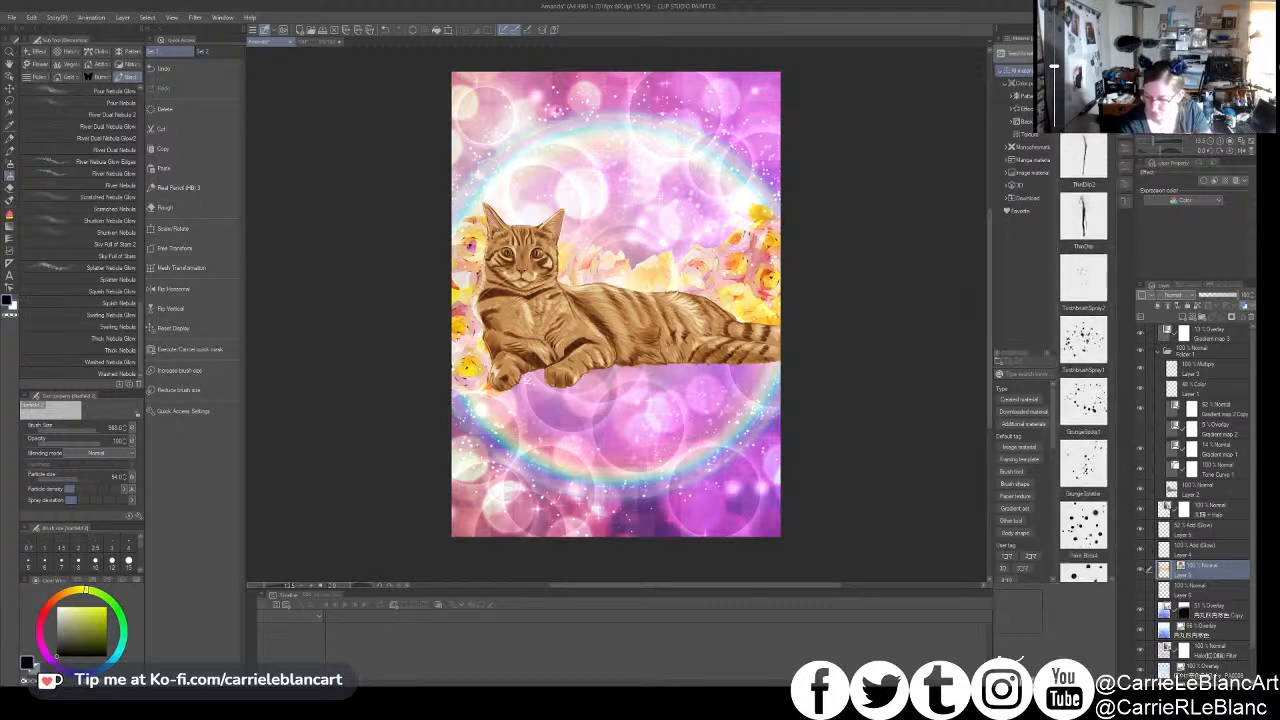
{"action": "scroll", "coordinate": [1084, 400], "scroll_direction": "down", "scroll_amount": 2}
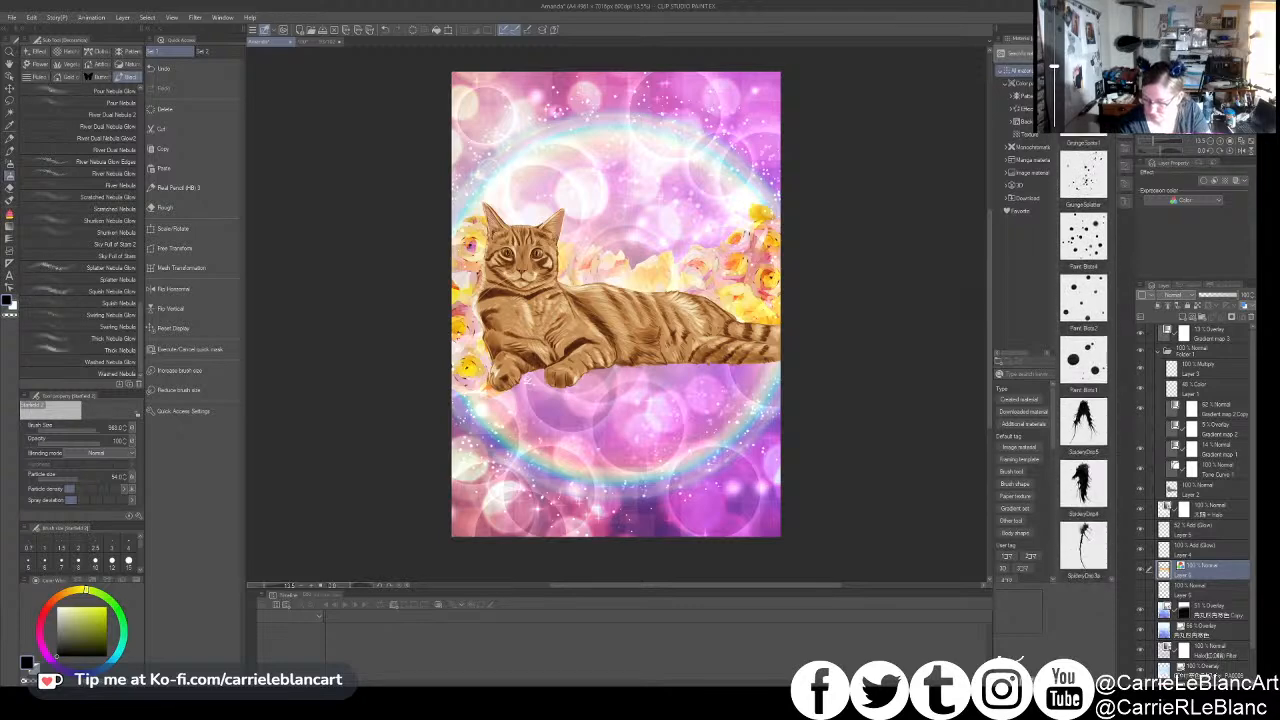
- Try the Paint Blots2 image material on the canvas above the roses
{"action": "left_click", "coordinate": [1083, 345]}
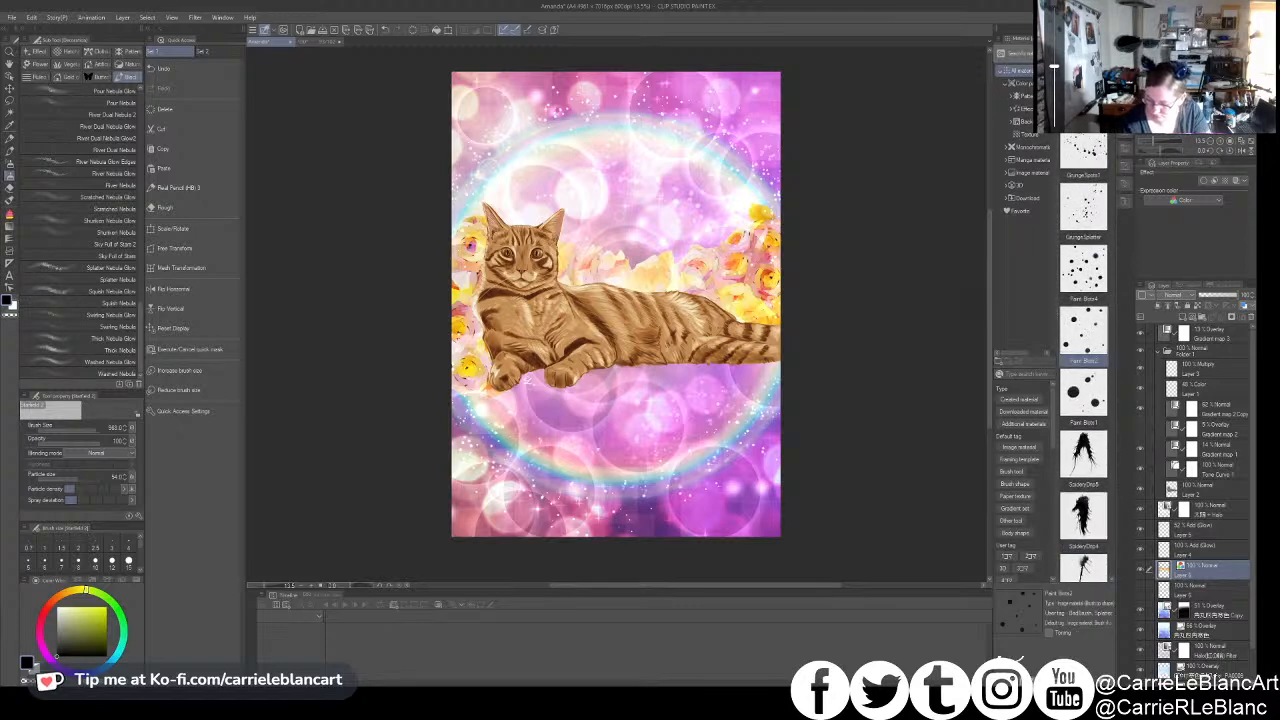
{"action": "left_click_drag", "start_coordinate": [1083, 331], "coordinate": [616, 304]}
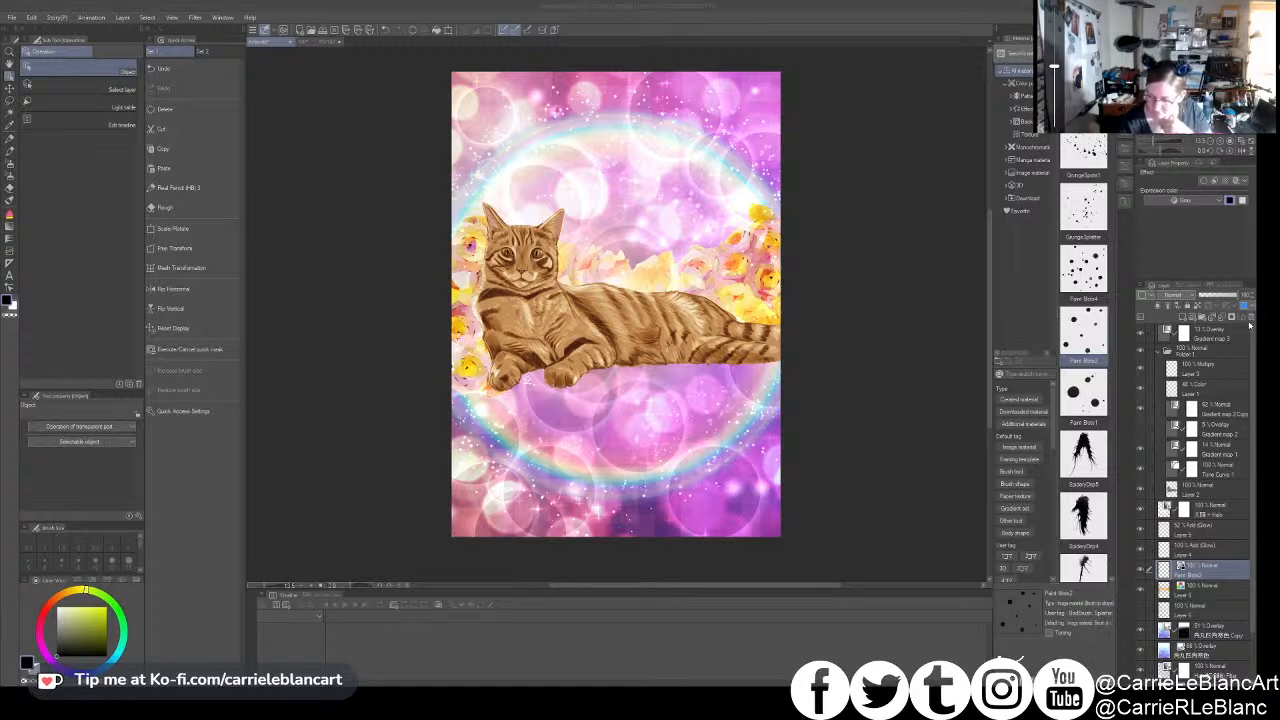
{"action": "left_click", "coordinate": [647, 259]}
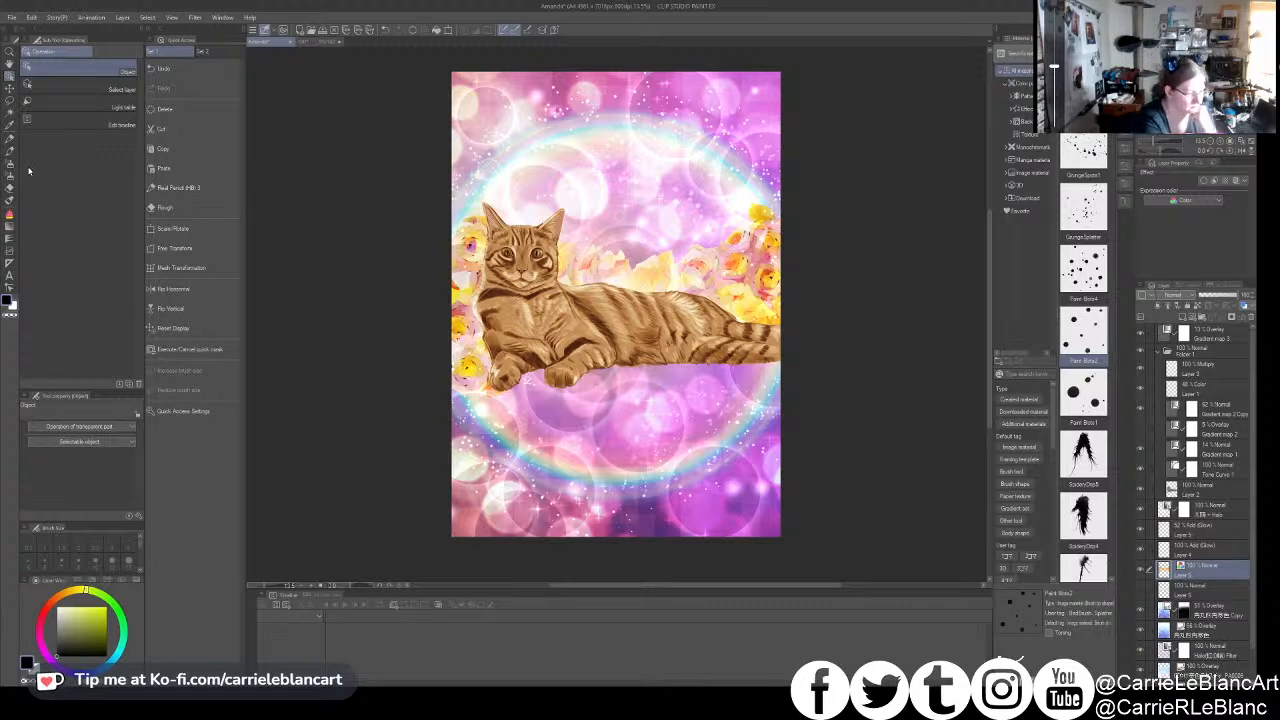
{"action": "left_click", "coordinate": [11, 139]}
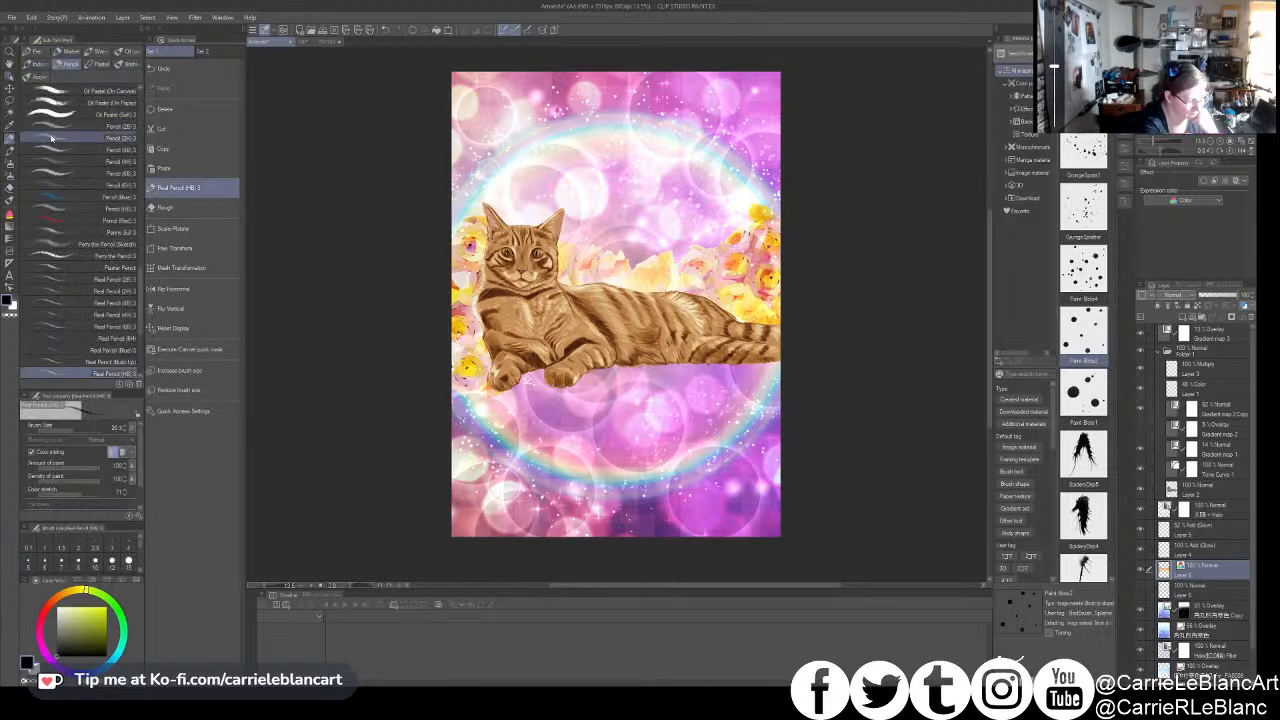
{"action": "left_click", "coordinate": [12, 152]}
{"action": "left_click", "coordinate": [11, 164]}
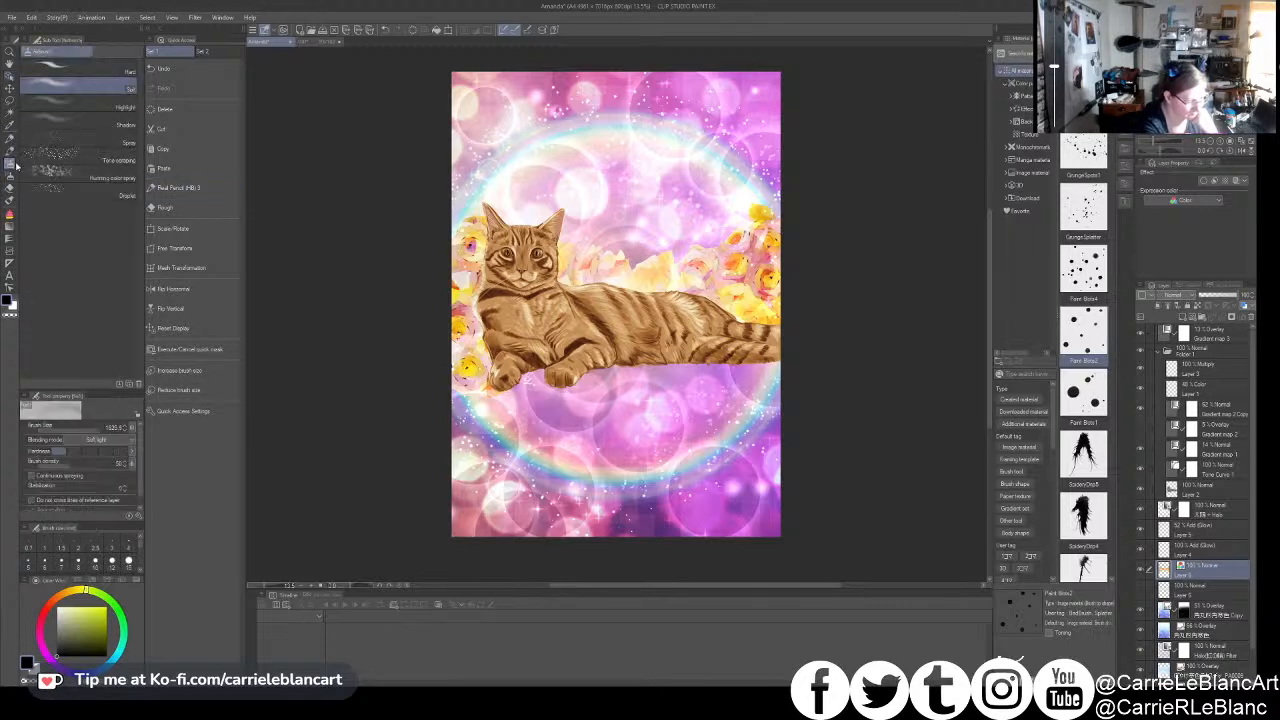
{"action": "left_click", "coordinate": [11, 175]}
{"action": "left_click", "coordinate": [10, 164]}
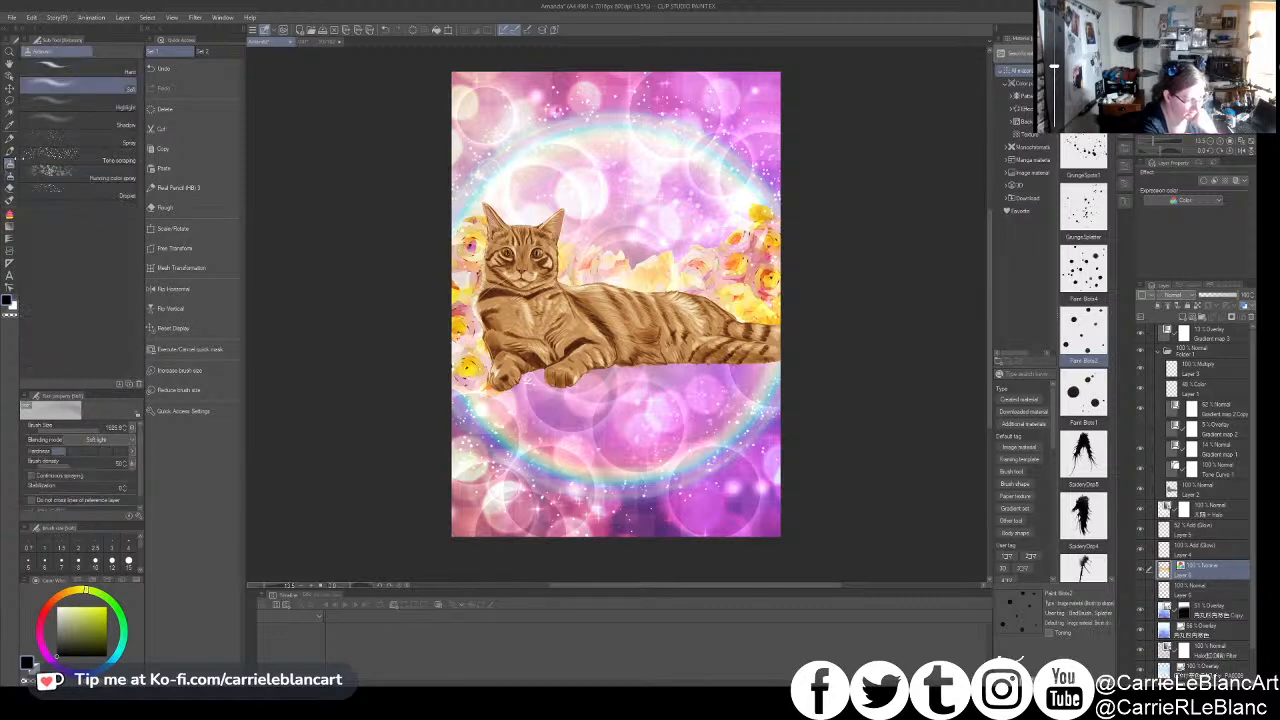
- Add the blot and Droplet Spray Wet Blend 2 brushes to the nebula group of decoration brushes
{"action": "left_click", "coordinate": [11, 175]}
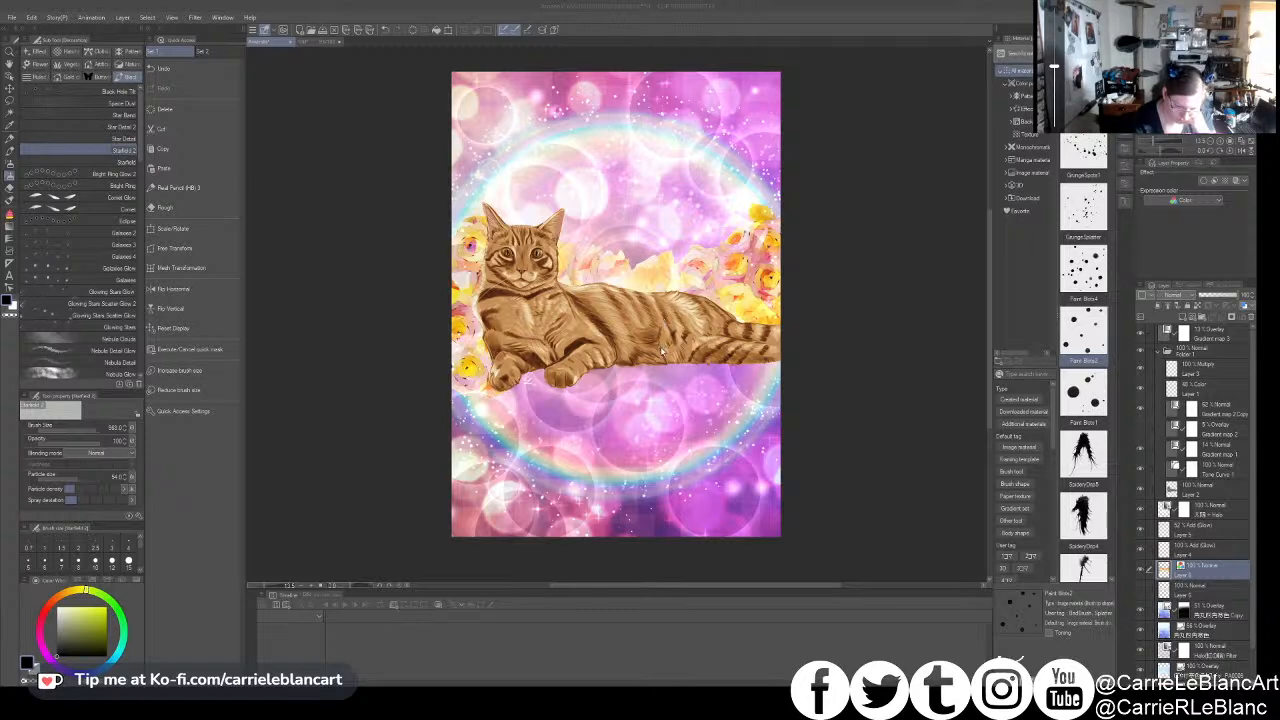
{"action": "left_click", "coordinate": [677, 282]}
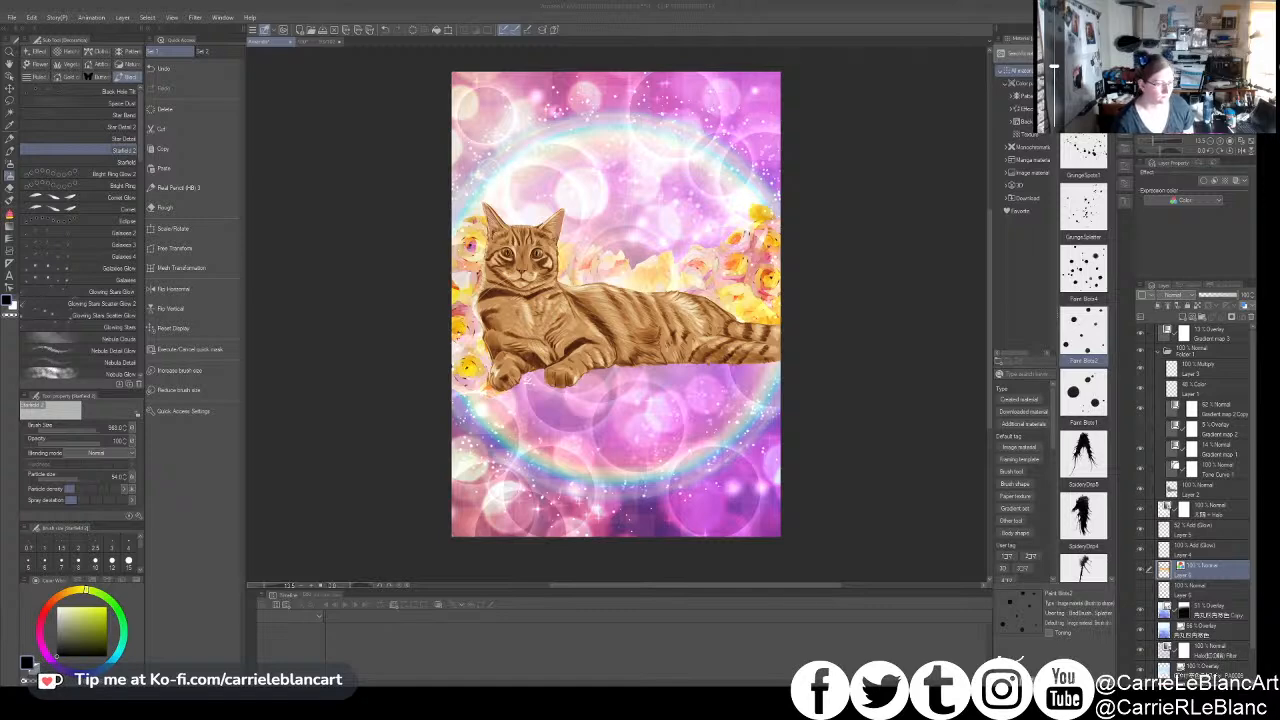
{"action": "scroll", "coordinate": [80, 340], "scroll_direction": "down", "scroll_amount": 10}
{"action": "left_click", "coordinate": [80, 373]}
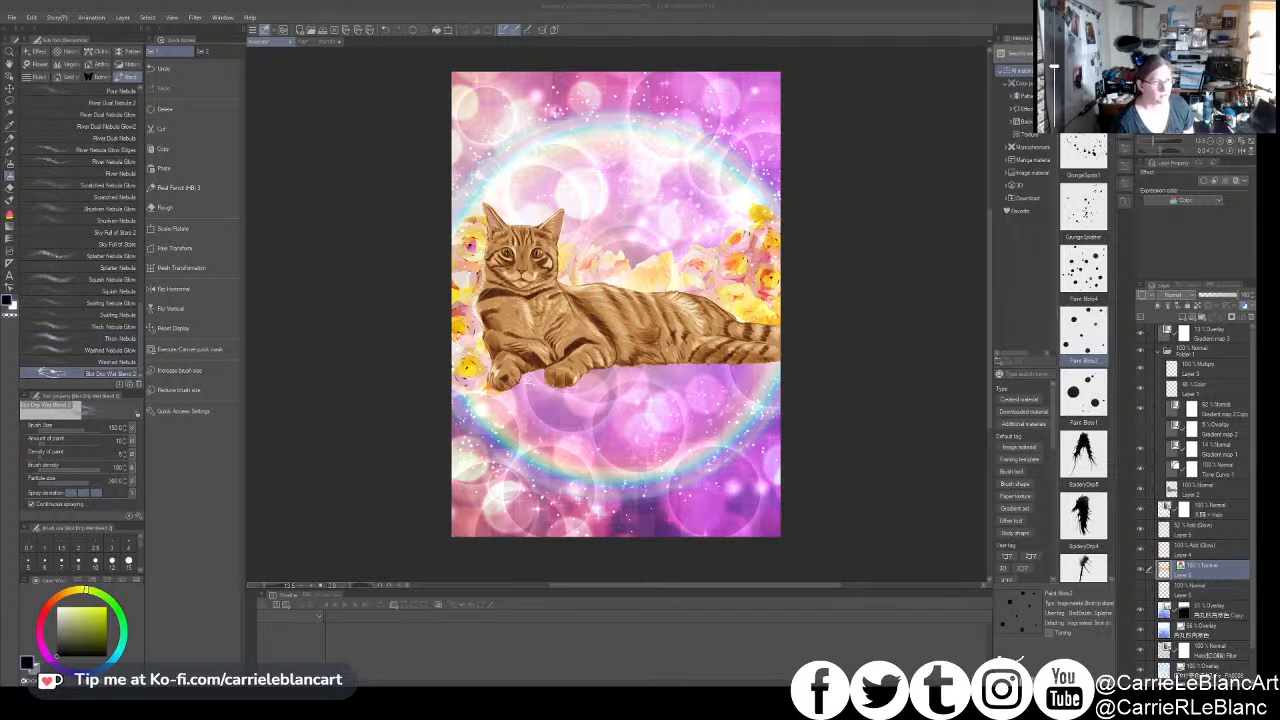
{"action": "left_click_drag", "start_coordinate": [500, 130], "coordinate": [80, 145]}
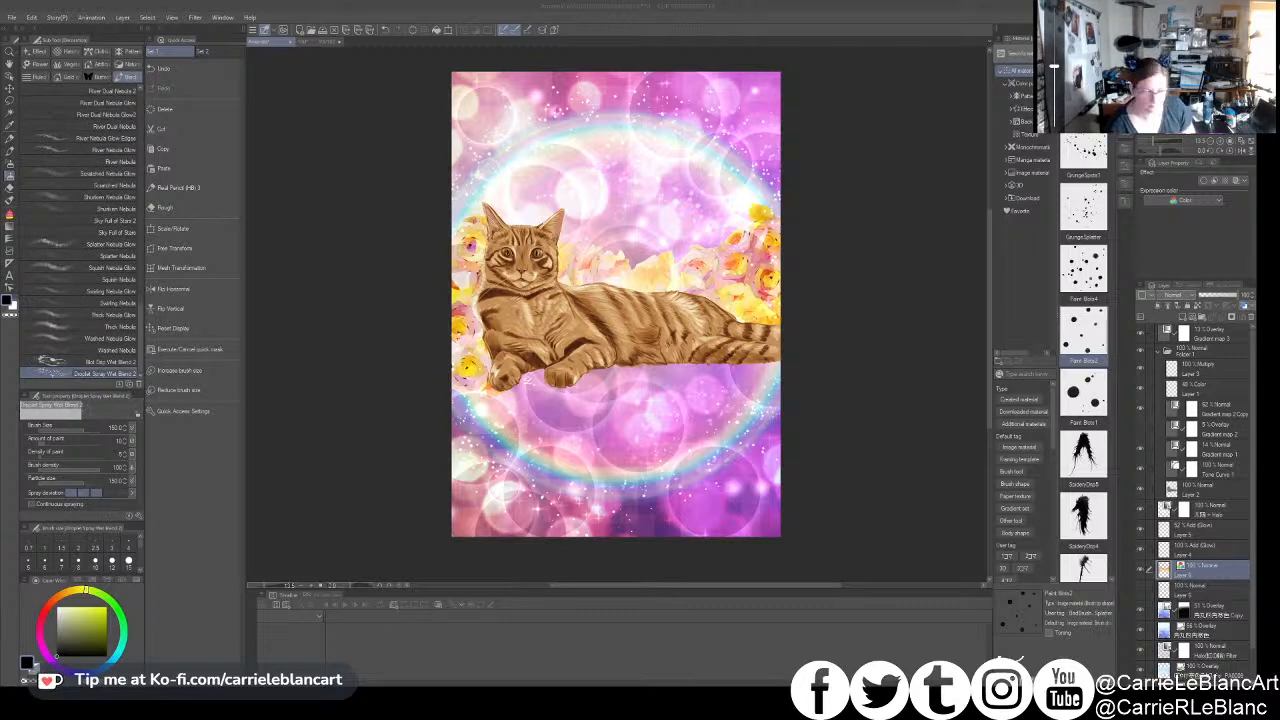
- Adjust the Droplet Spray Wet Blend 2 brush's paint amount and particle size and smear the roses around the cat into painterly textures
{"action": "left_click_drag", "start_coordinate": [91, 483], "coordinate": [97, 485]}
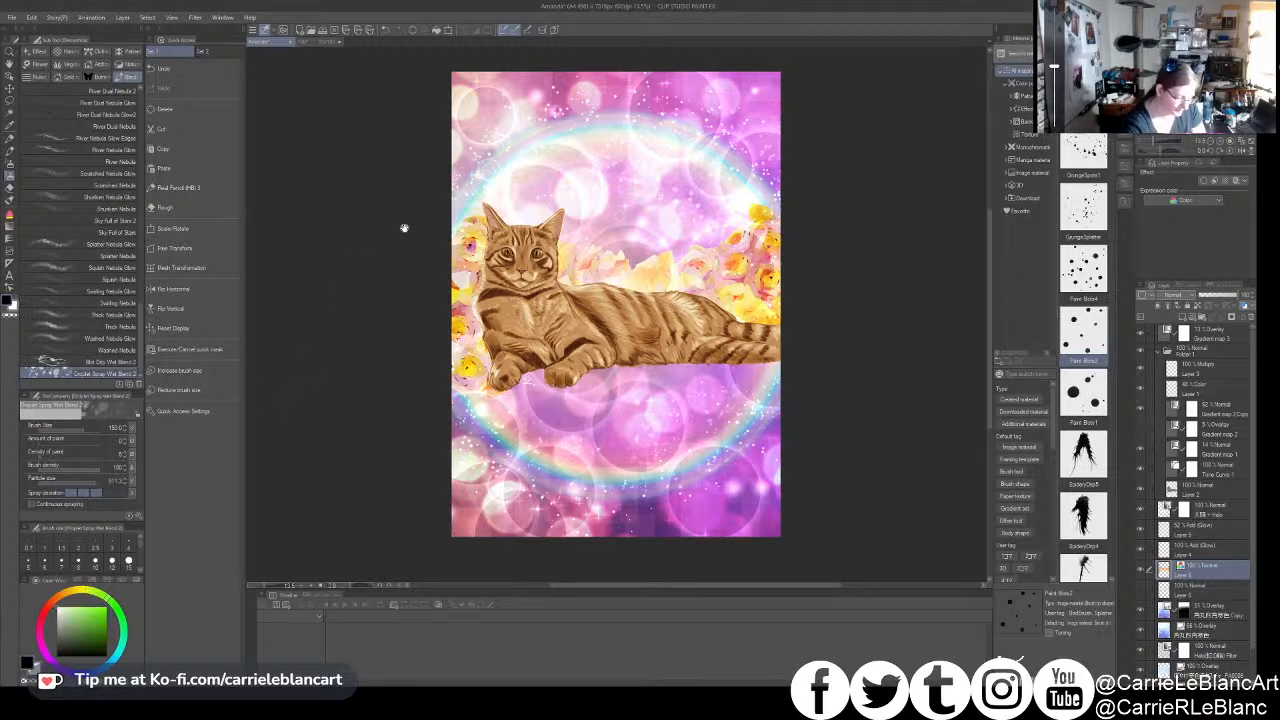
{"action": "left_click_drag", "start_coordinate": [746, 238], "coordinate": [763, 238]}
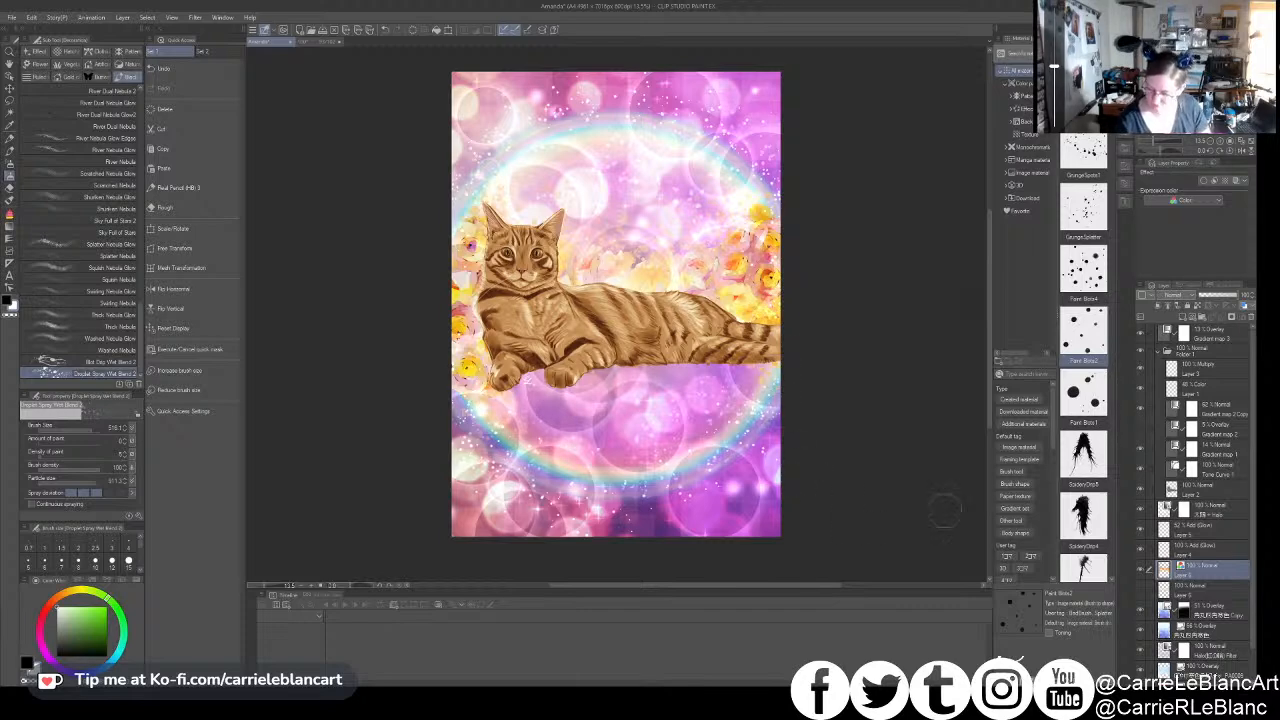
- Put the smeared rose layer in a new folder and recolour it with a pink and cream gradient map correction layer above it
{"action": "left_click", "coordinate": [1203, 317]}
{"action": "left_click_drag", "start_coordinate": [1208, 587], "coordinate": [1213, 580]}
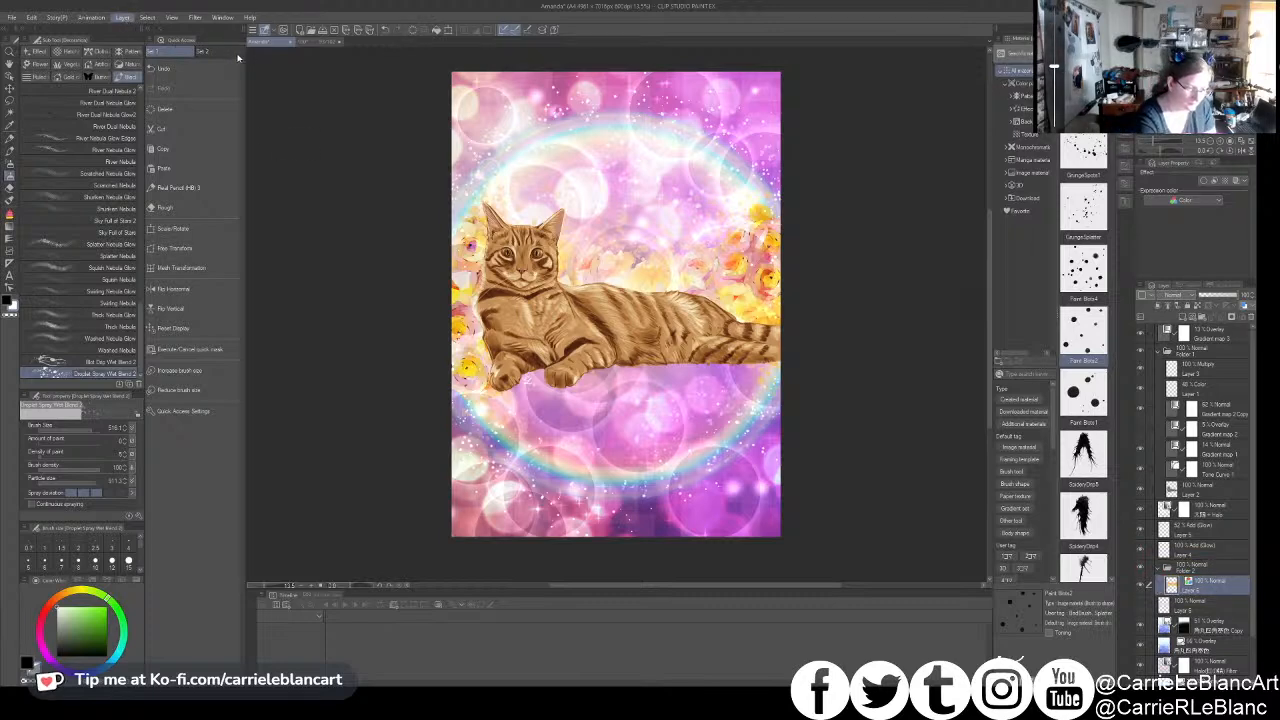
{"action": "left_click", "coordinate": [331, 154]}
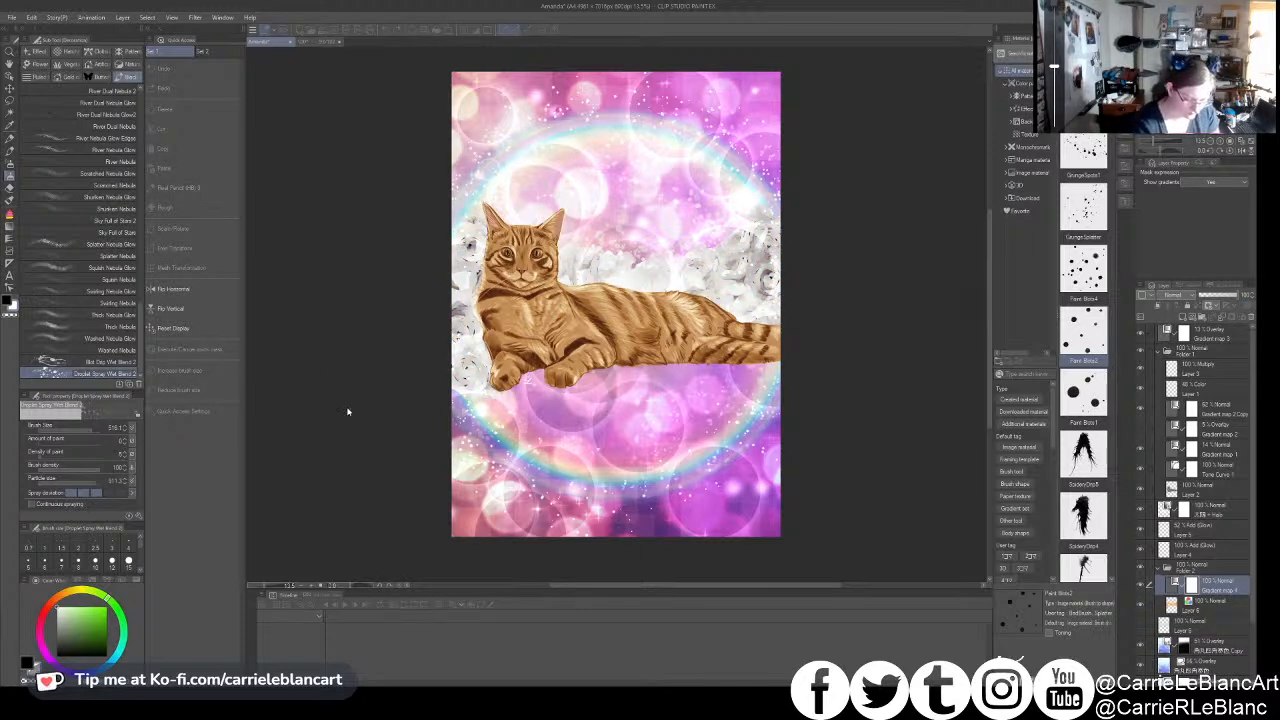
{"action": "double_click", "coordinate": [318, 440]}
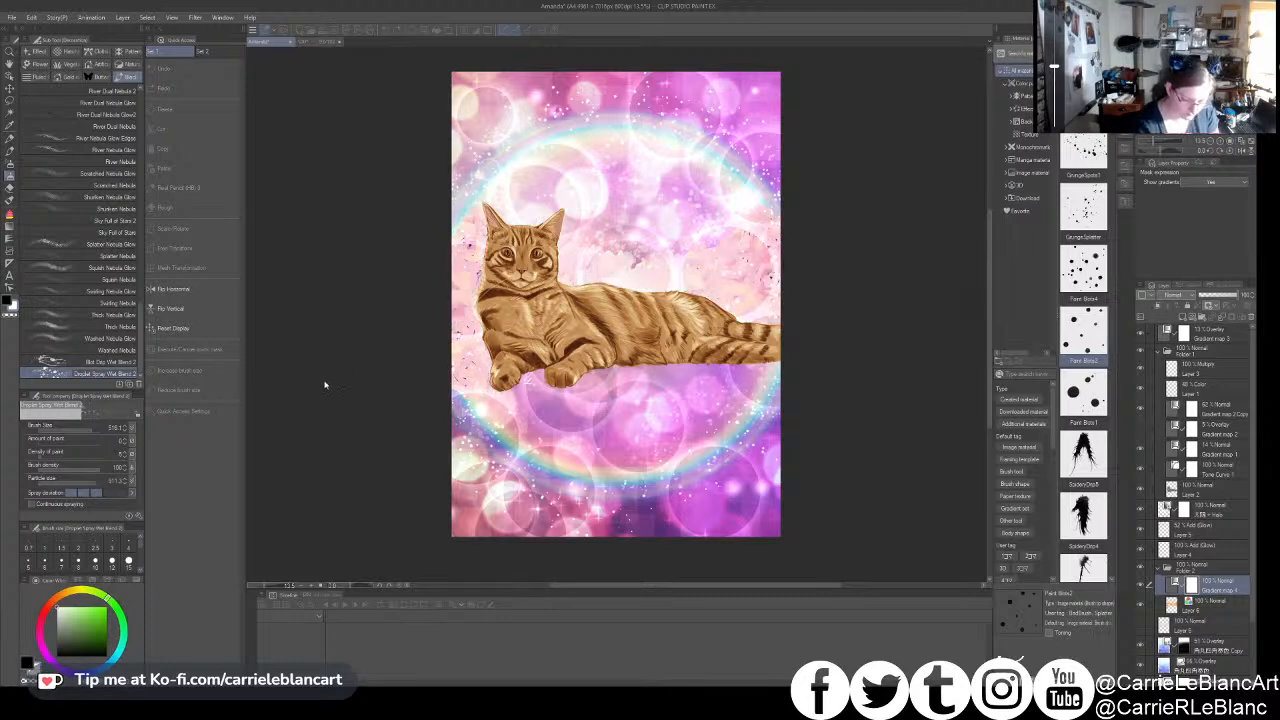
{"action": "double_click", "coordinate": [322, 414]}
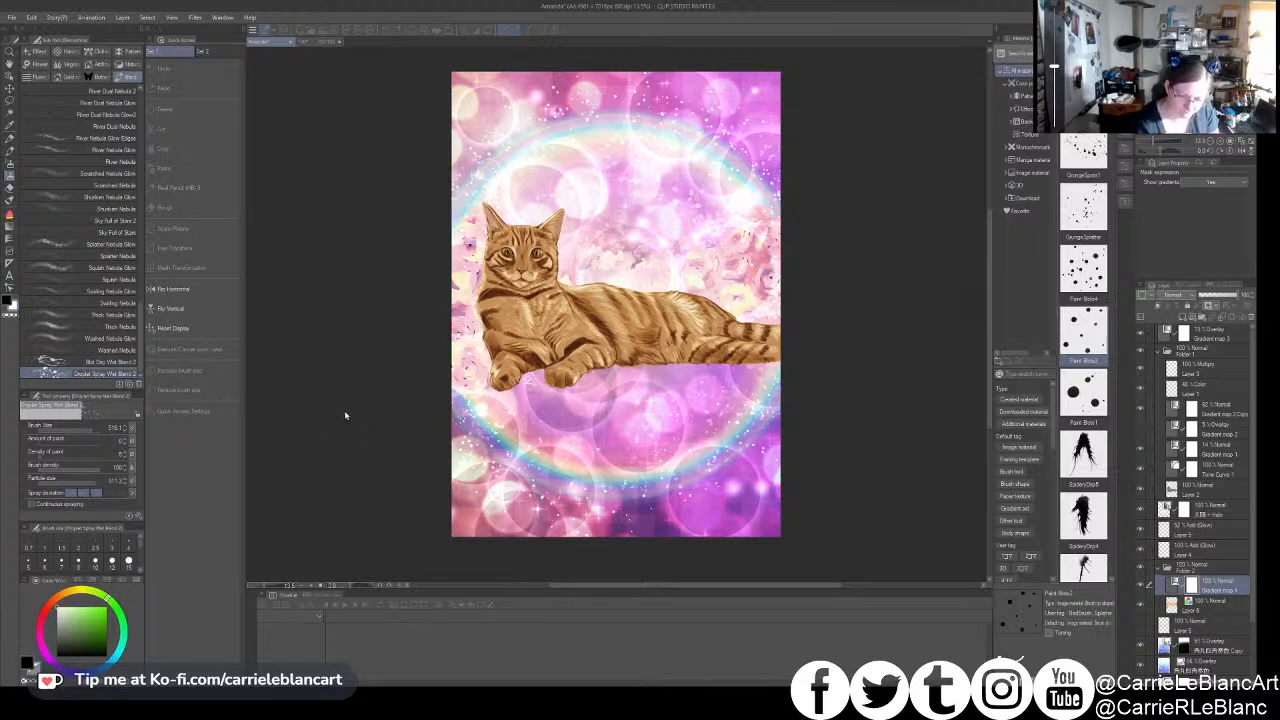
{"action": "left_click", "coordinate": [420, 417]}
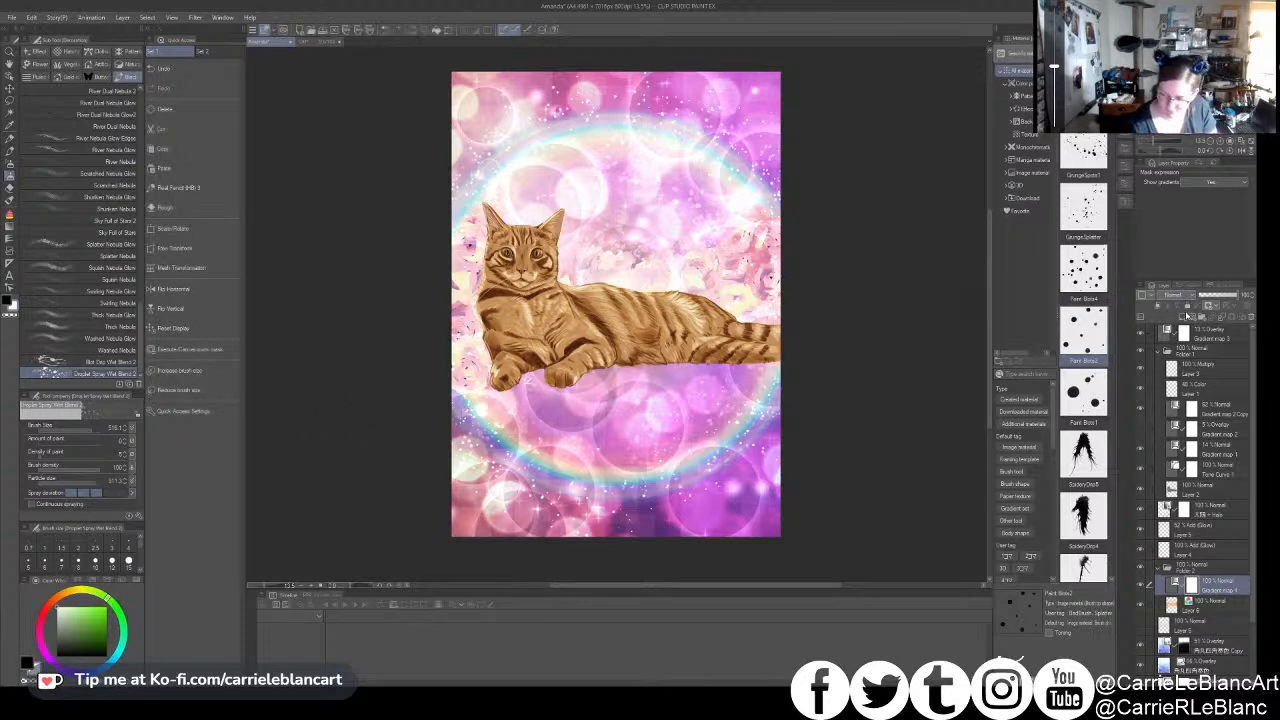
{"action": "left_click", "coordinate": [1179, 421]}
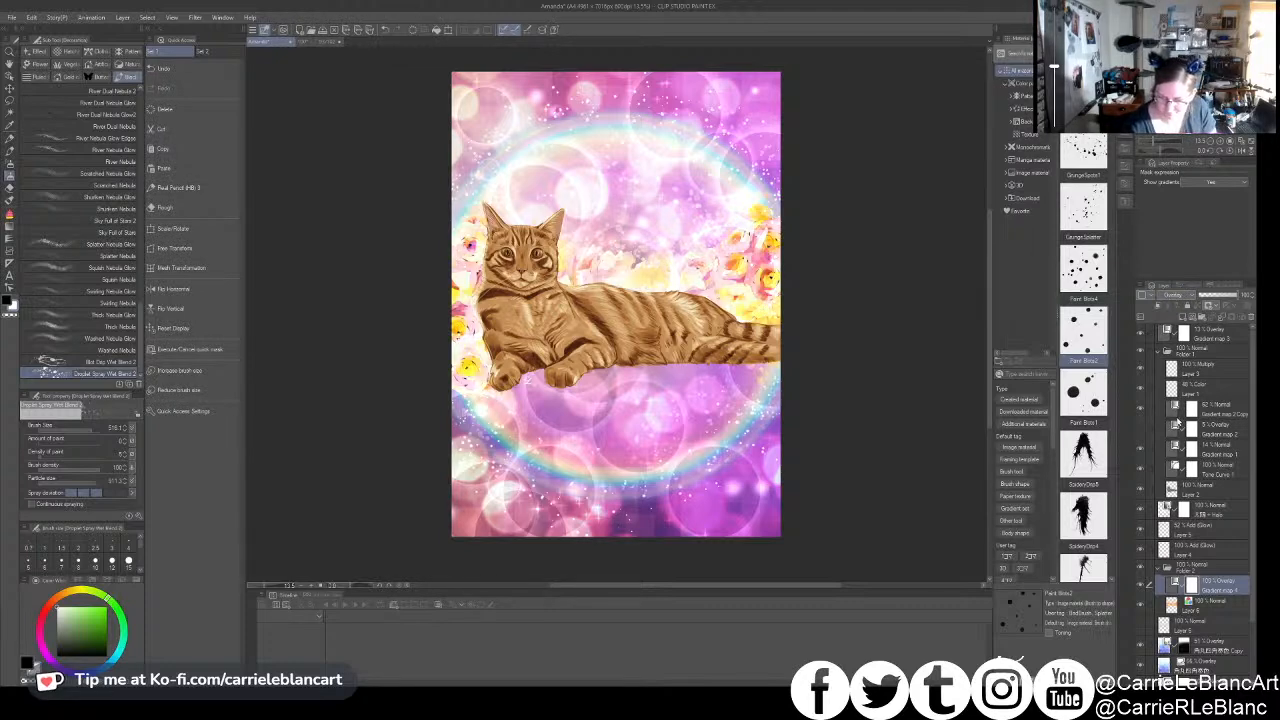
{"action": "key", "text": "ctrl+z"}
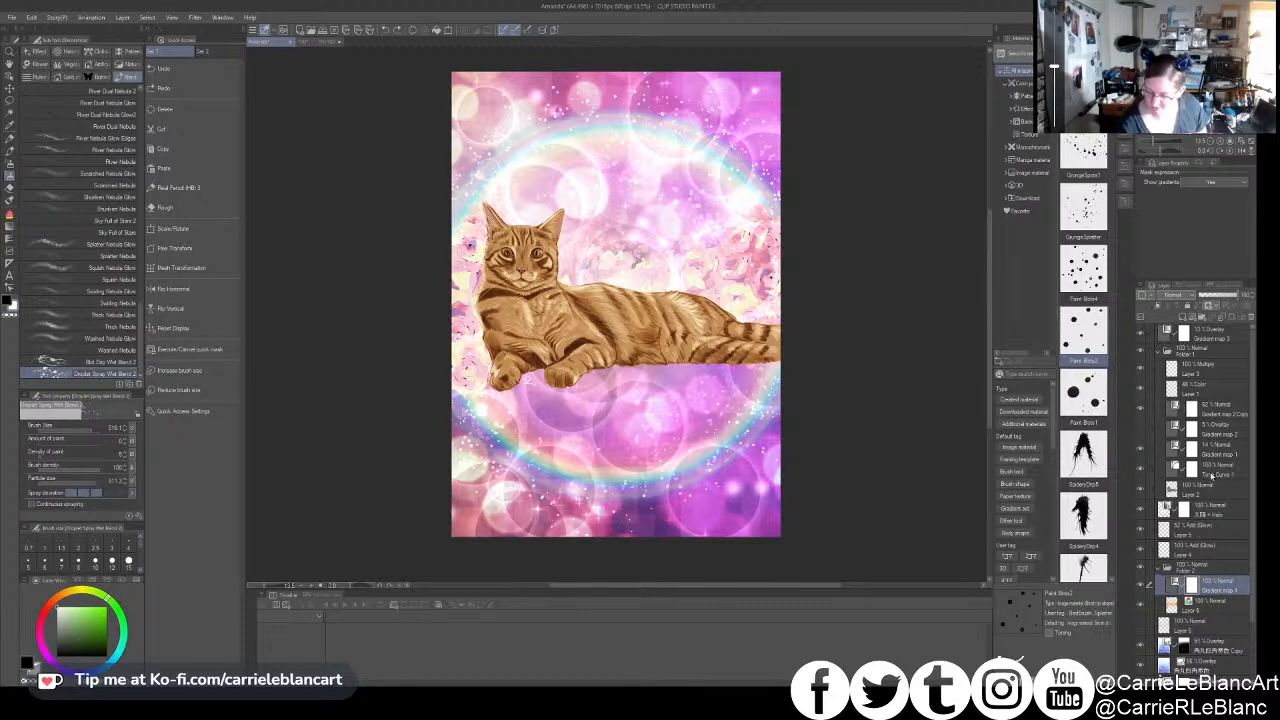
- Duplicate the roses' gradient map layer and set the copy to Multiply at 67% opacity
{"action": "key", "text": "ctrl+c"}
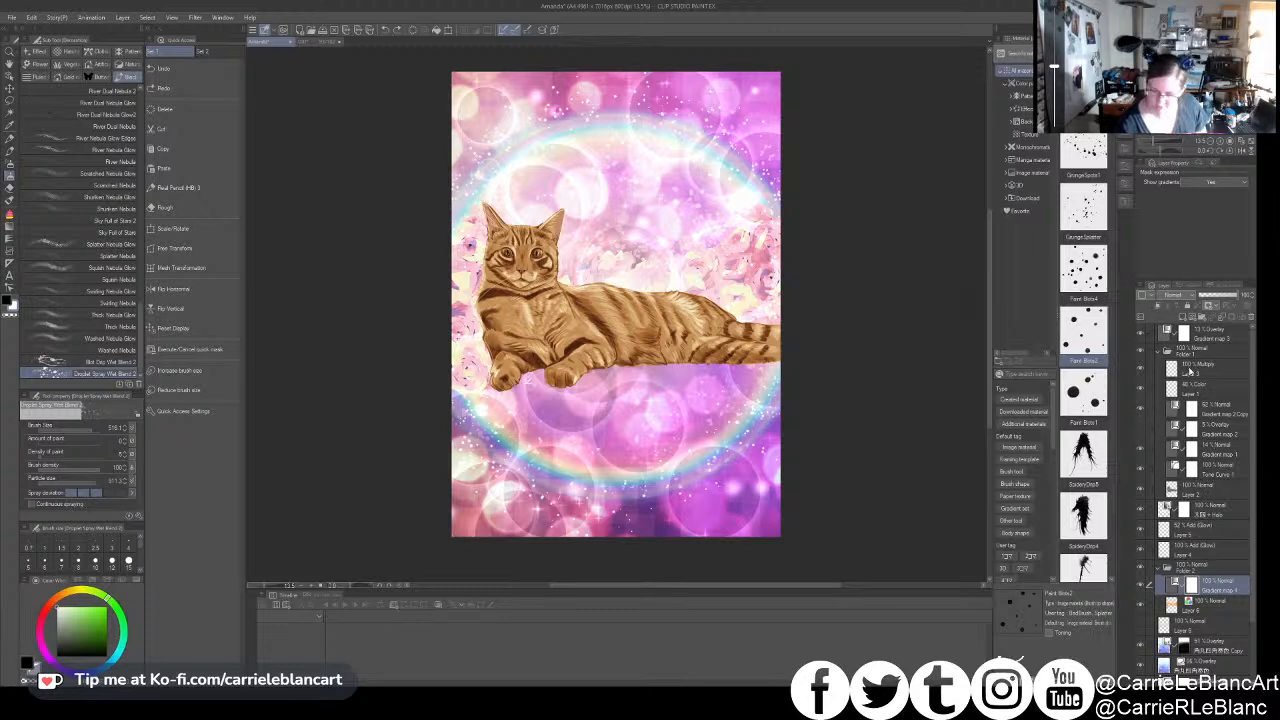
{"action": "key", "text": "ctrl+v"}
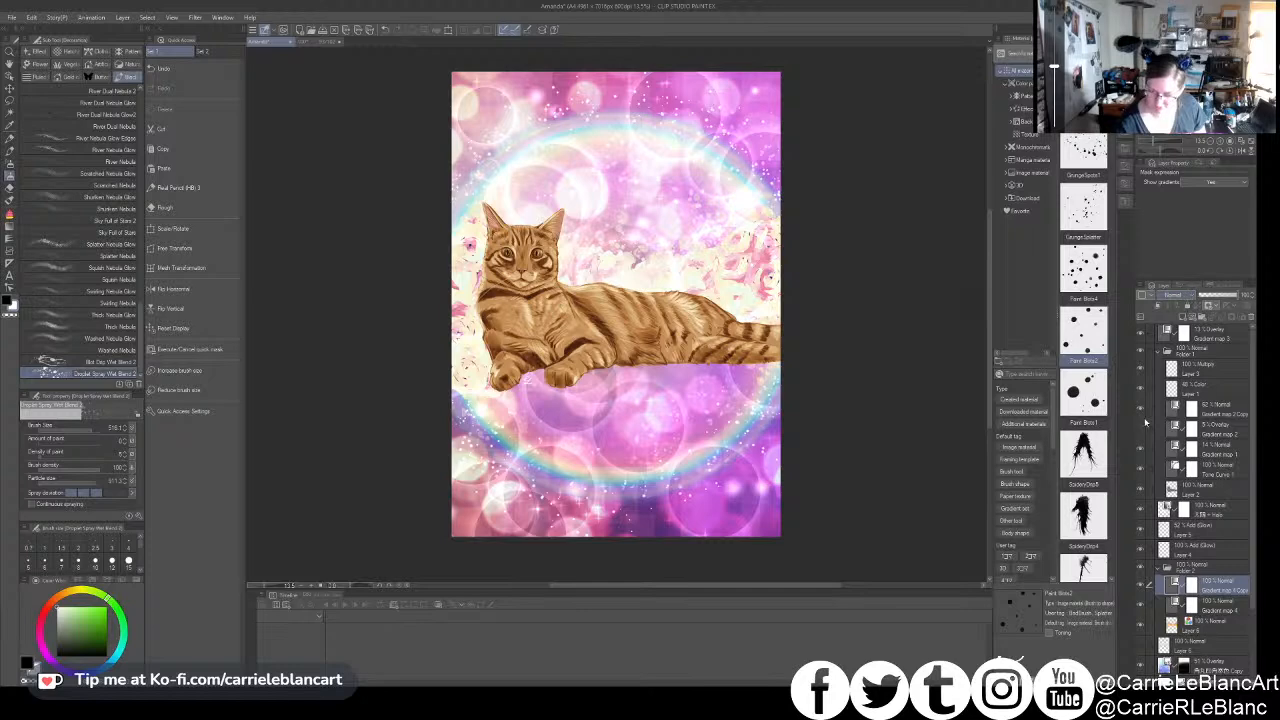
{"action": "left_click", "coordinate": [1140, 585]}
{"action": "left_click", "coordinate": [1140, 585]}
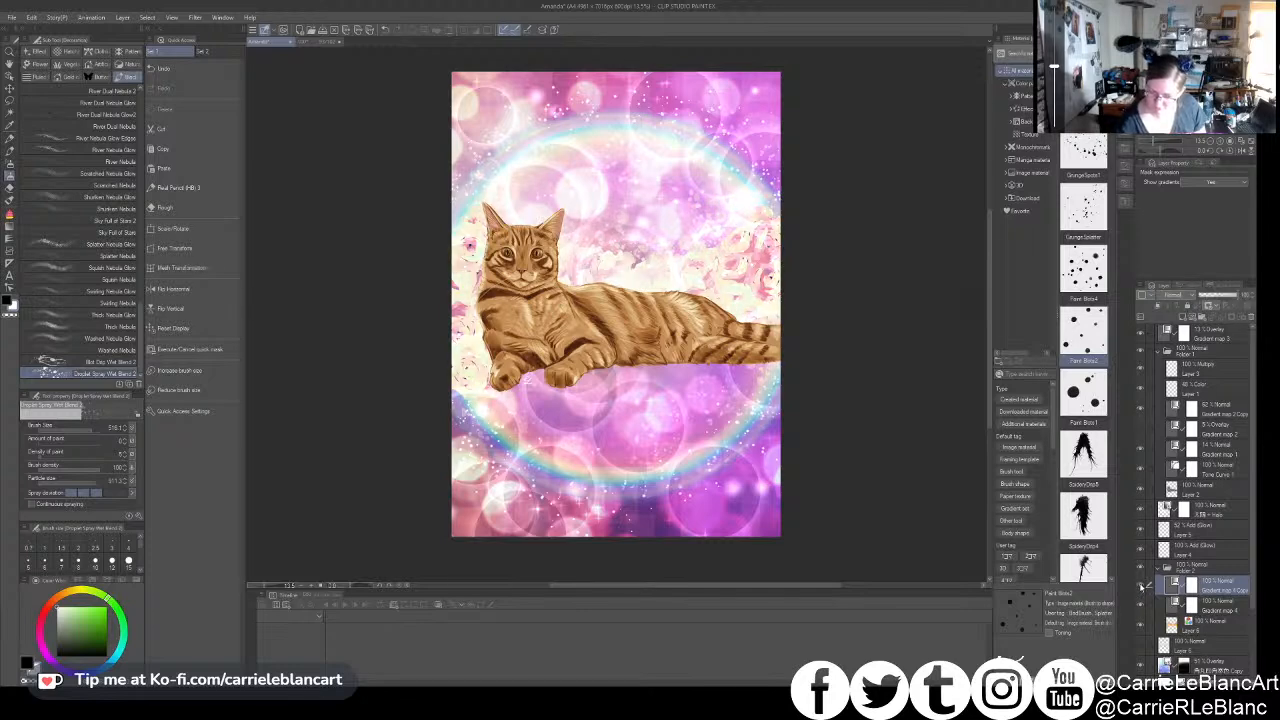
{"action": "left_click", "coordinate": [1176, 330]}
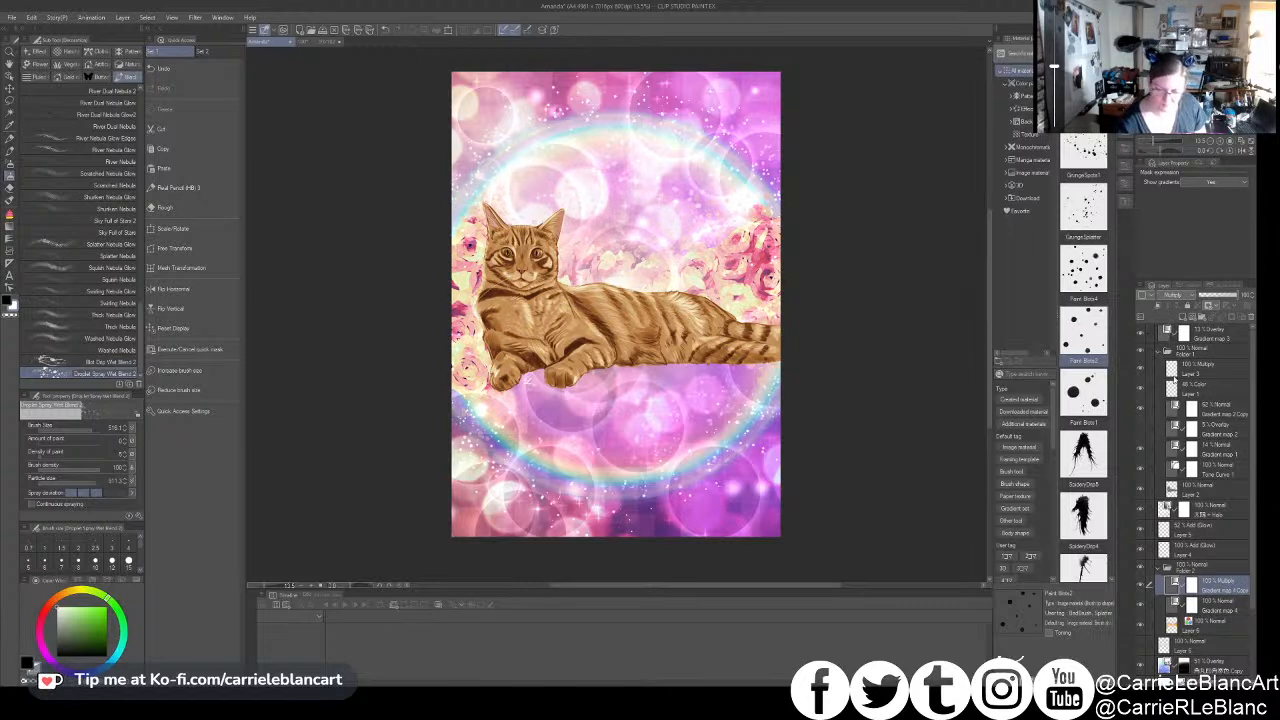
{"action": "left_click_drag", "start_coordinate": [1218, 297], "coordinate": [1224, 297]}
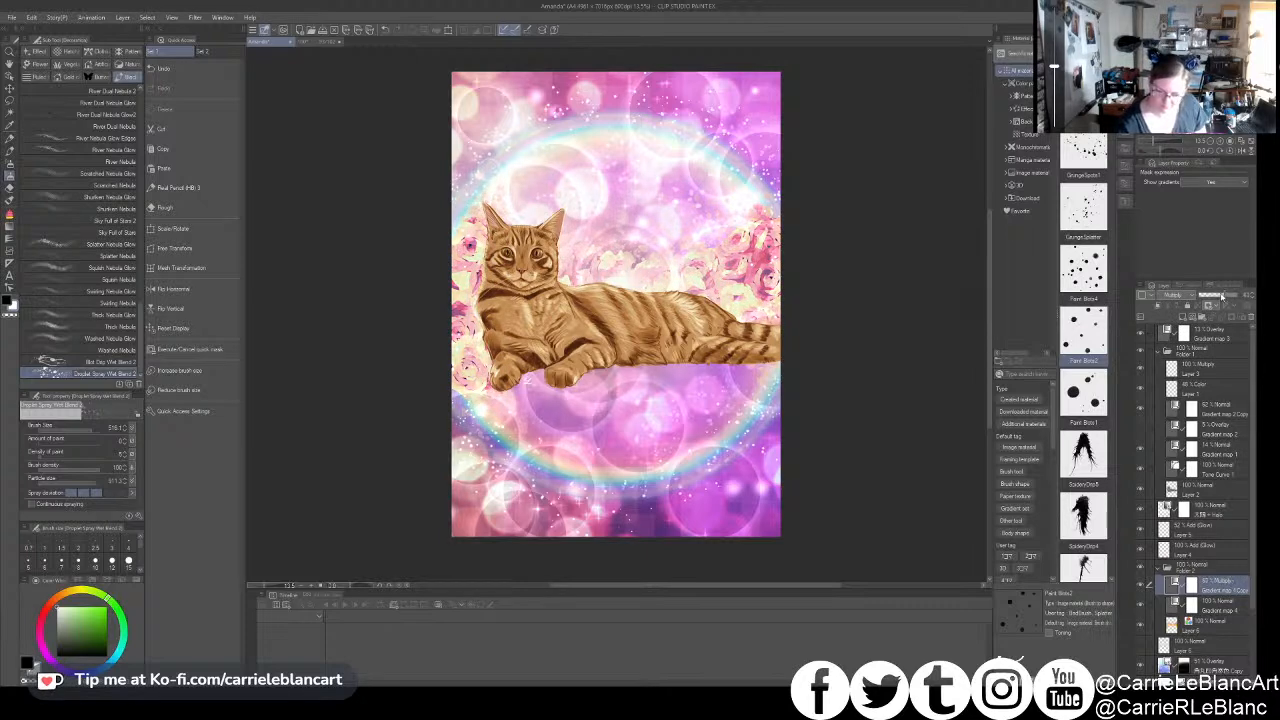
- Place the white transparent logo image material on the canvas and move its layer to the top of the layer stack
{"action": "left_click", "coordinate": [1194, 627]}
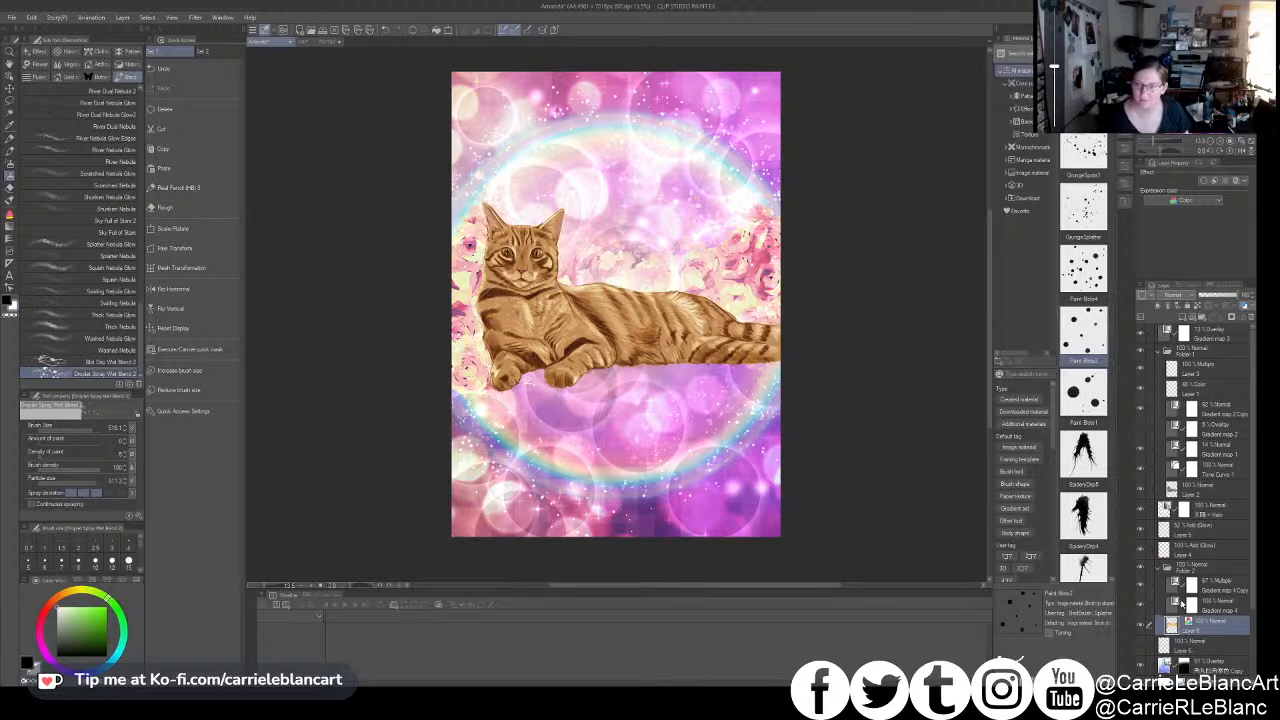
{"action": "left_click", "coordinate": [1026, 84]}
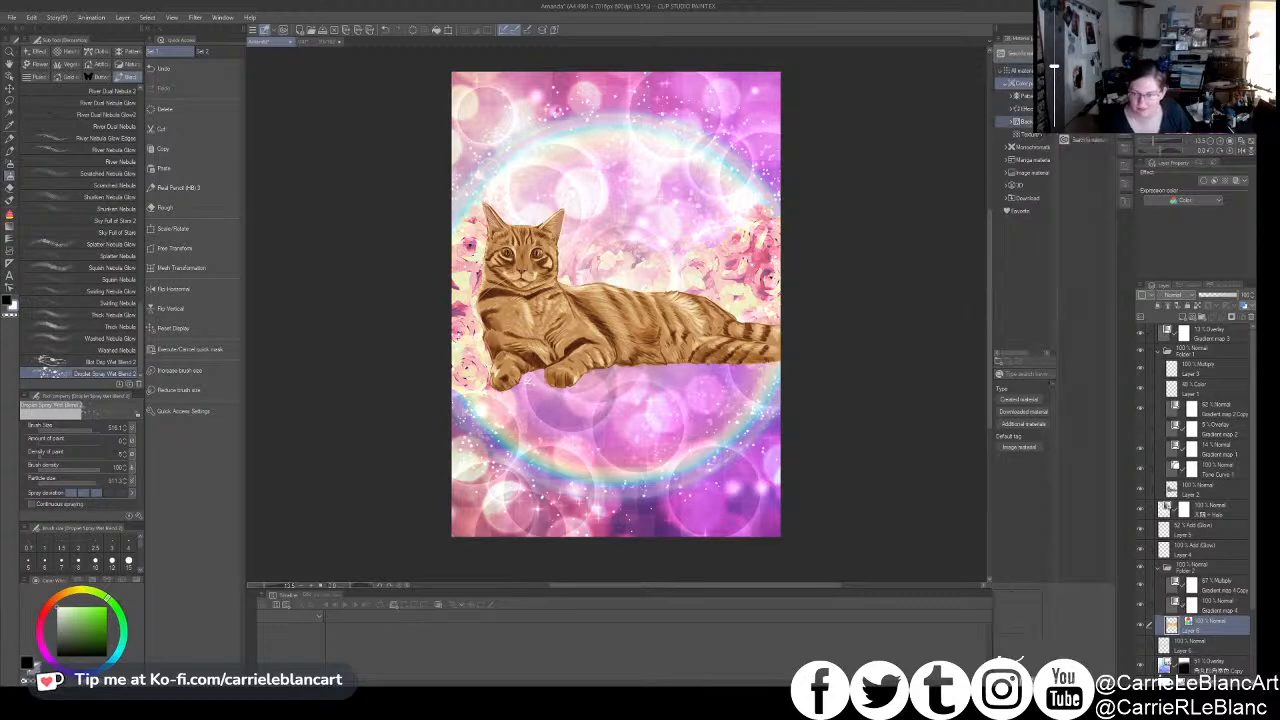
{"action": "left_click", "coordinate": [1034, 174]}
{"action": "left_click_drag", "start_coordinate": [728, 482], "coordinate": [783, 340]}
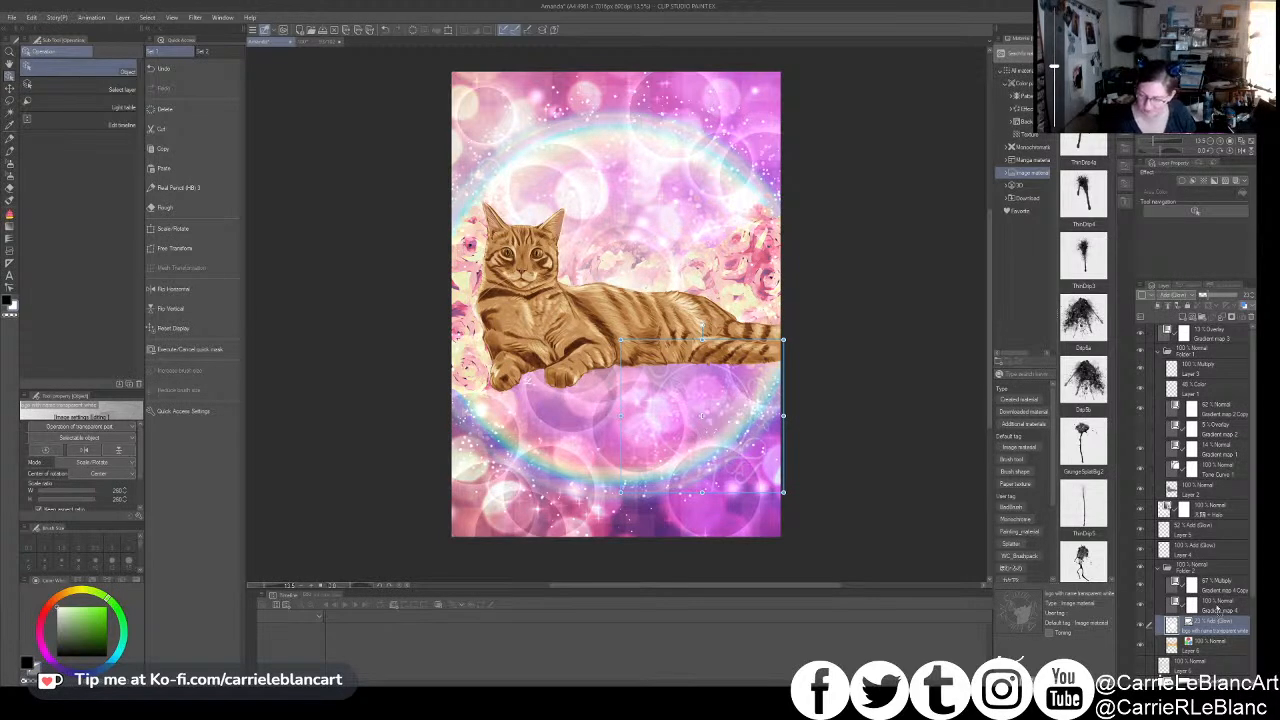
{"action": "left_click_drag", "start_coordinate": [1195, 338], "coordinate": [1198, 333]}
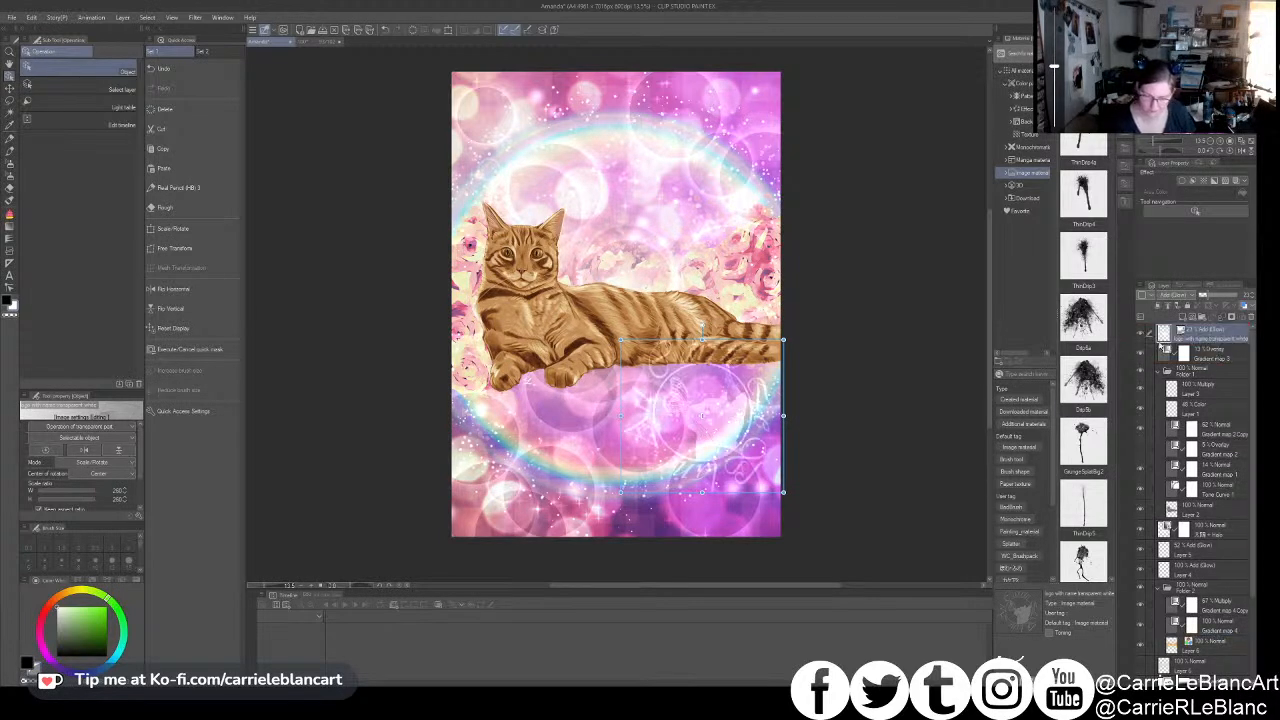
- Scale the logo down slightly and position it below the cat's hindquarters, inside the rainbow halo
{"action": "mouse_move", "coordinate": [736, 443]}
{"action": "left_mouse_down"}
{"action": "mouse_move", "coordinate": [730, 458]}
{"action": "mouse_move", "coordinate": [726, 447]}
{"action": "left_mouse_up"}
{"action": "left_click_drag", "start_coordinate": [779, 493], "coordinate": [760, 475]}
{"action": "left_click_drag", "start_coordinate": [711, 437], "coordinate": [720, 435]}
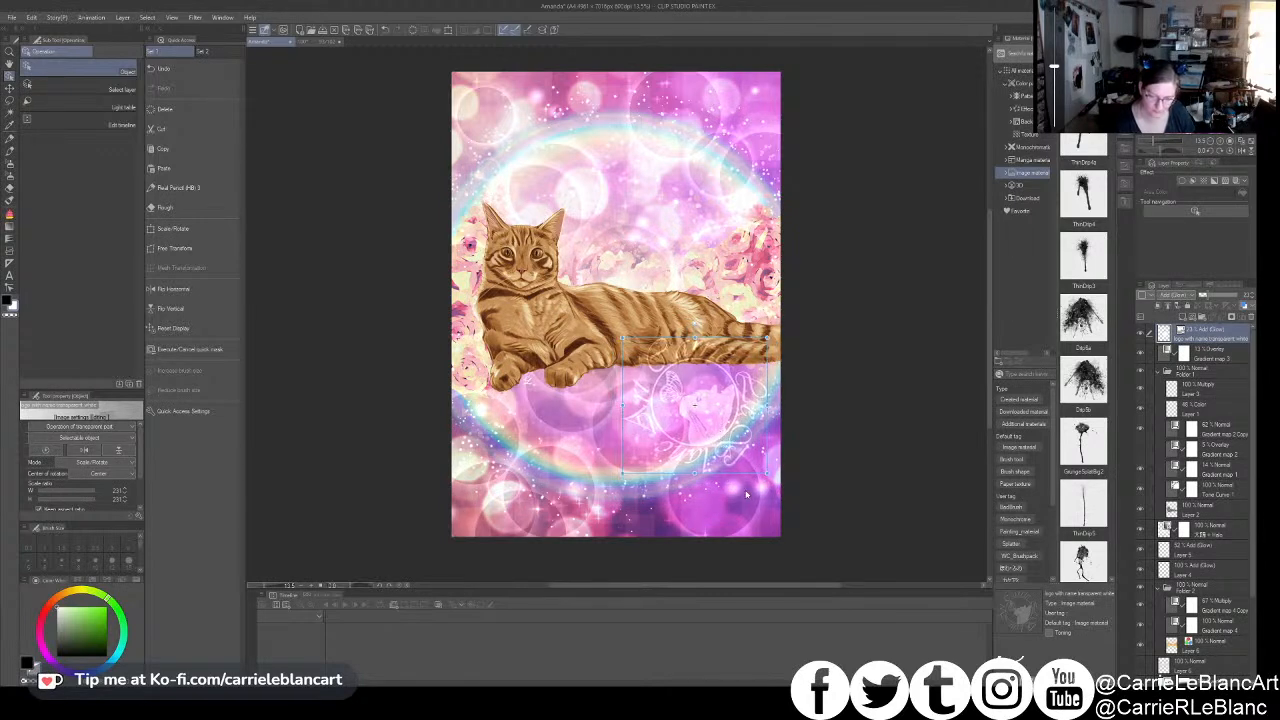
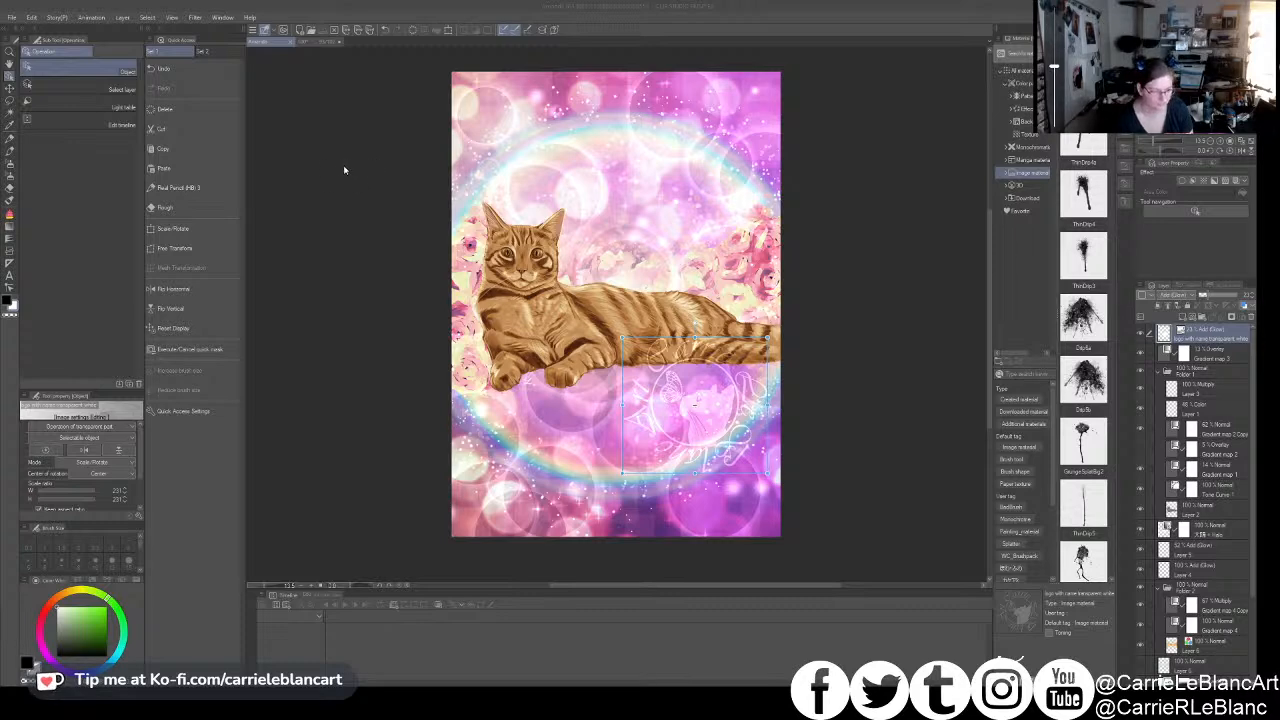
{"action": "left_click", "coordinate": [344, 167]}
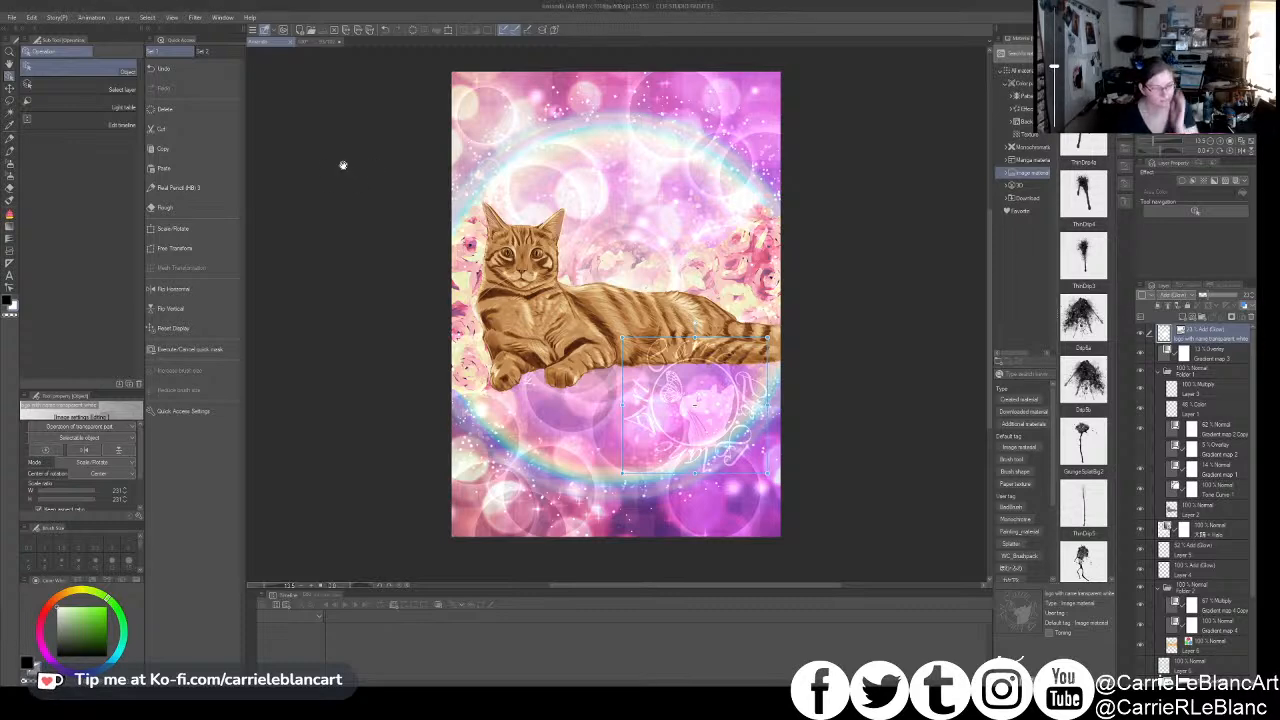
{"action": "left_click", "coordinate": [348, 31]}
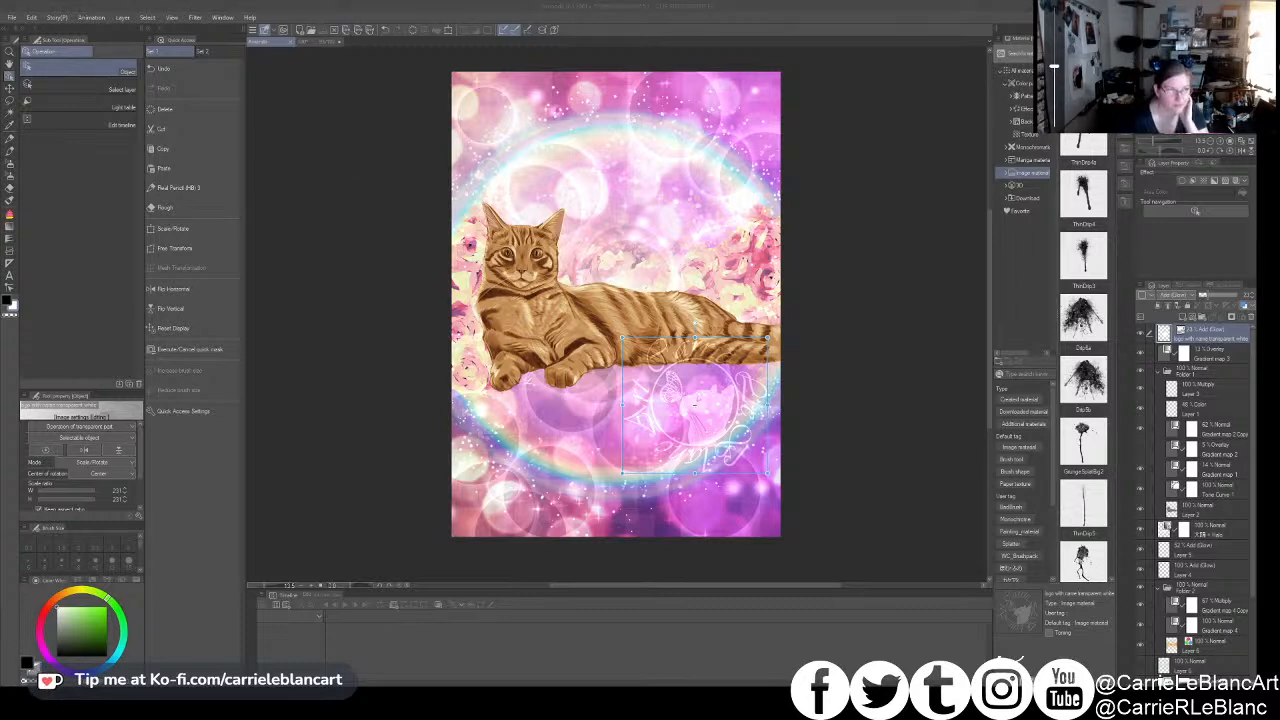